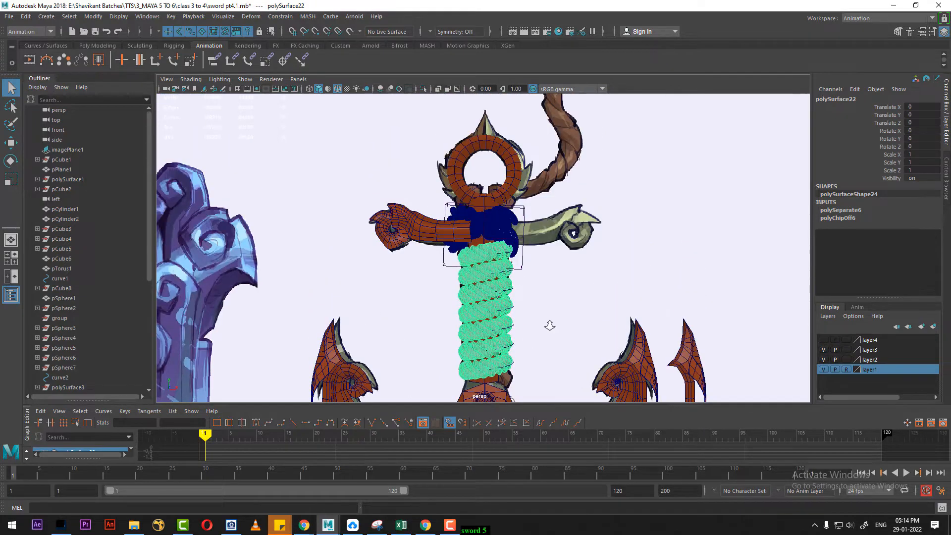
Select the thin curve running up beside the anchor's ring and hide the reference image on layer1
alt+right_drag(550, 369, 590, 323)
alt+drag(591, 252, 550, 307)
click(449, 306)
alt+drag(547, 346, 584, 364)
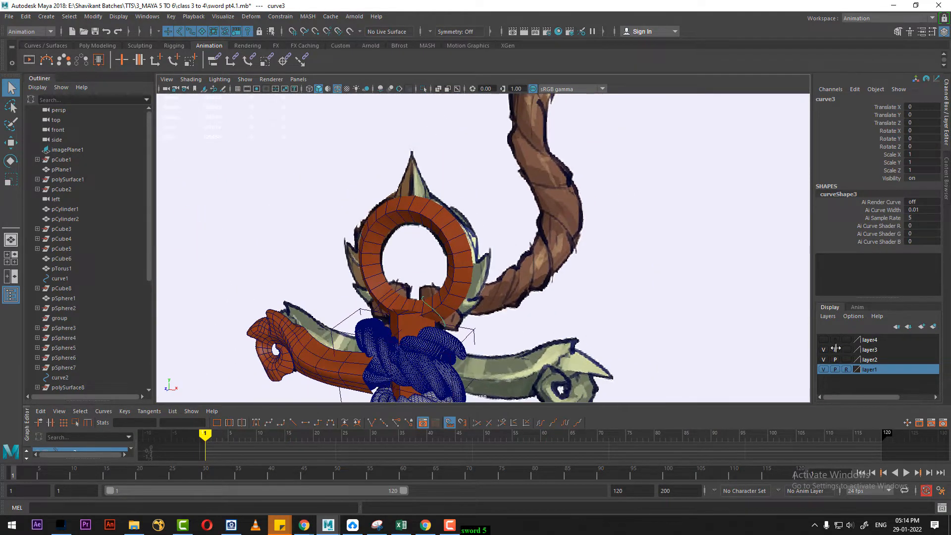
click(823, 370)
mouse_move(616, 300)
alt+mouse_down()
mouse_move(562, 328)
mouse_move(614, 346)
mouse_move(605, 312)
alt+mouse_up()
alt+drag(538, 328, 653, 269)
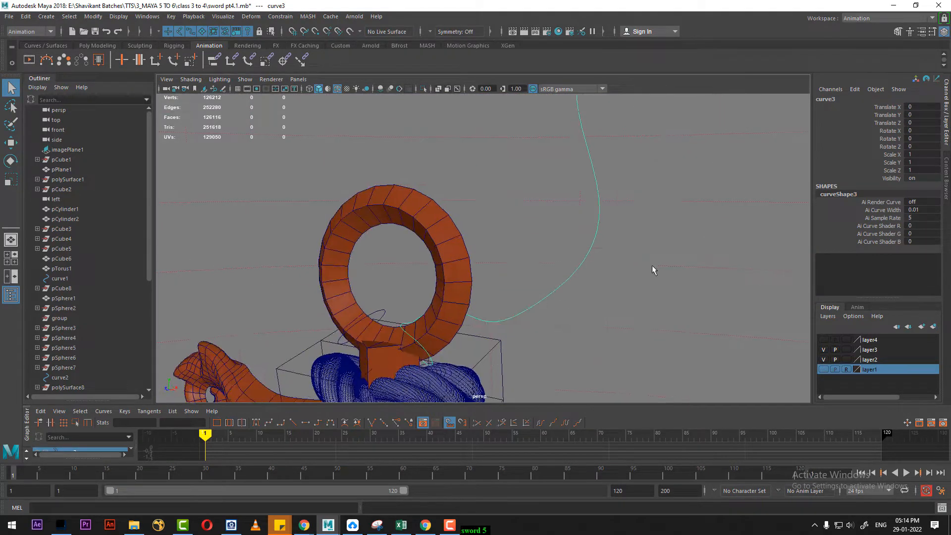
alt+right_drag(653, 269, 457, 331)
alt+drag(457, 332, 541, 314)
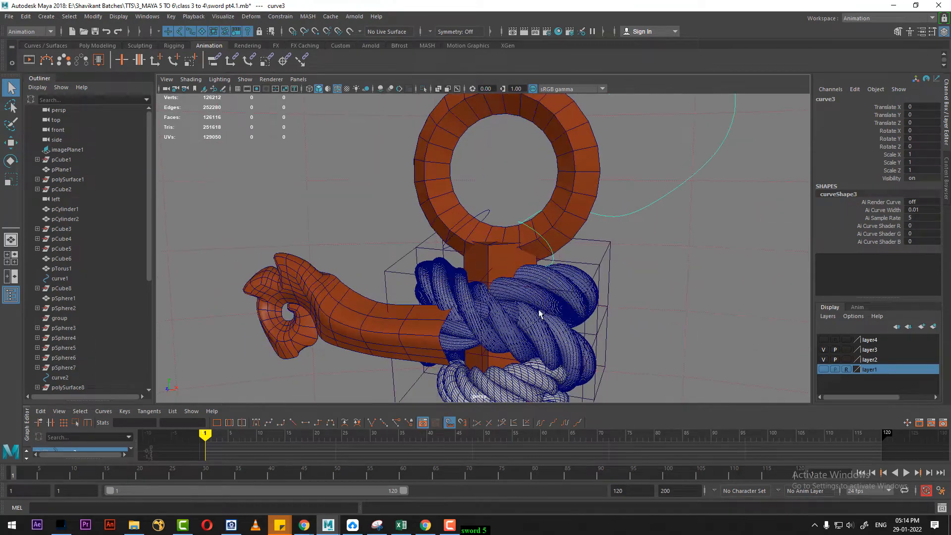
Show all hidden objects in the scene
click(119, 16)
mouse_move(171, 80)
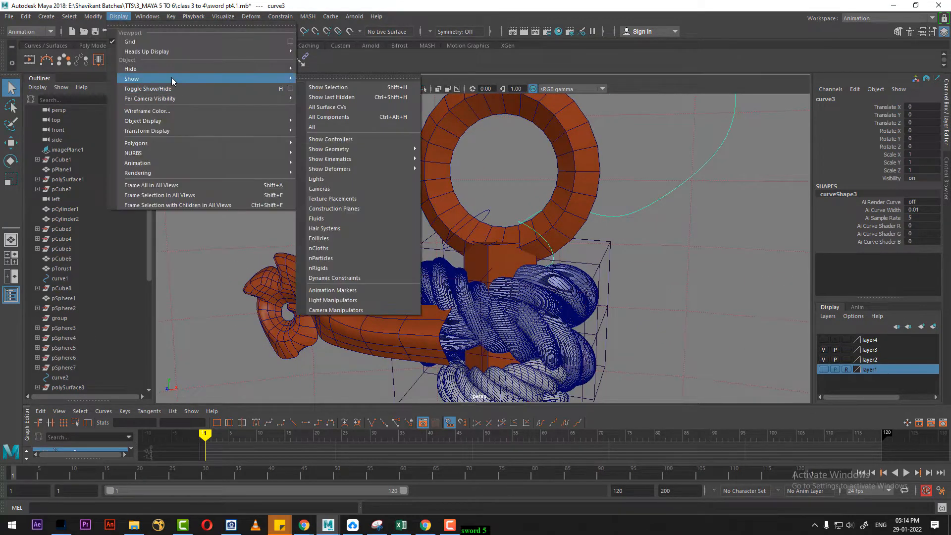
click(355, 128)
alt+drag(616, 314, 558, 221)
alt+right_drag(559, 222, 562, 259)
alt+drag(562, 260, 581, 278)
Switch to the front view and bring up the sword reference in ACDSee Quick View beside the model, centred on the rope-wrapped handle
key(space)
alt+right_drag(425, 226, 624, 334)
alt+middle_drag(526, 250, 533, 290)
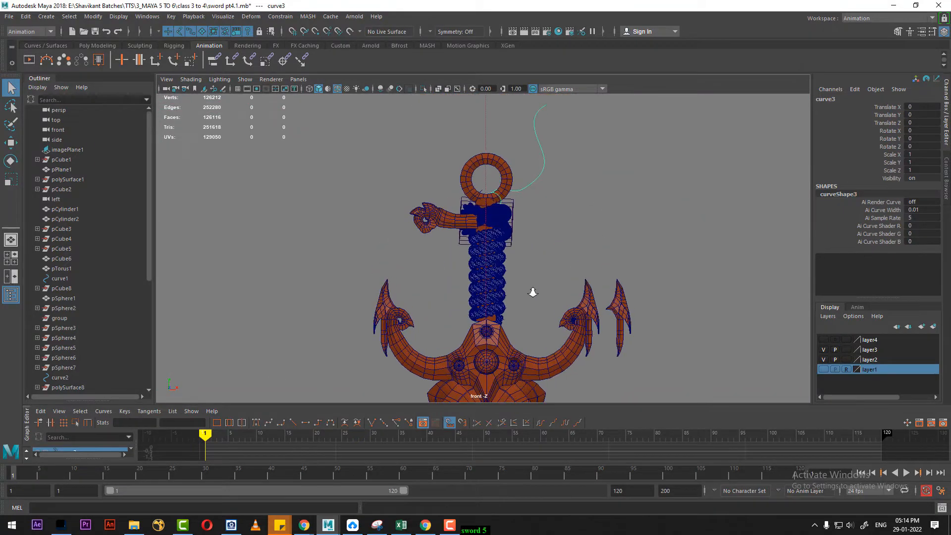
alt+right_drag(533, 290, 544, 268)
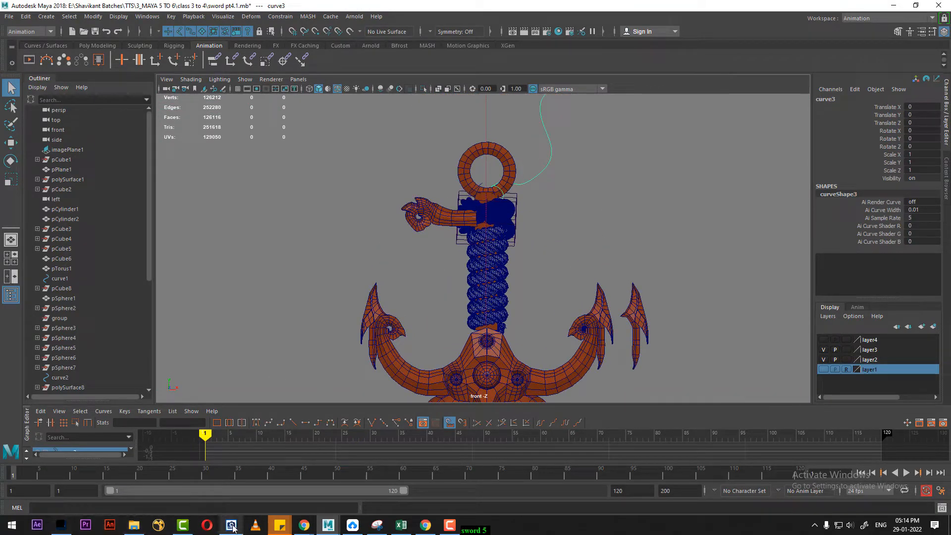
click(237, 526)
drag(703, 4, 208, 59)
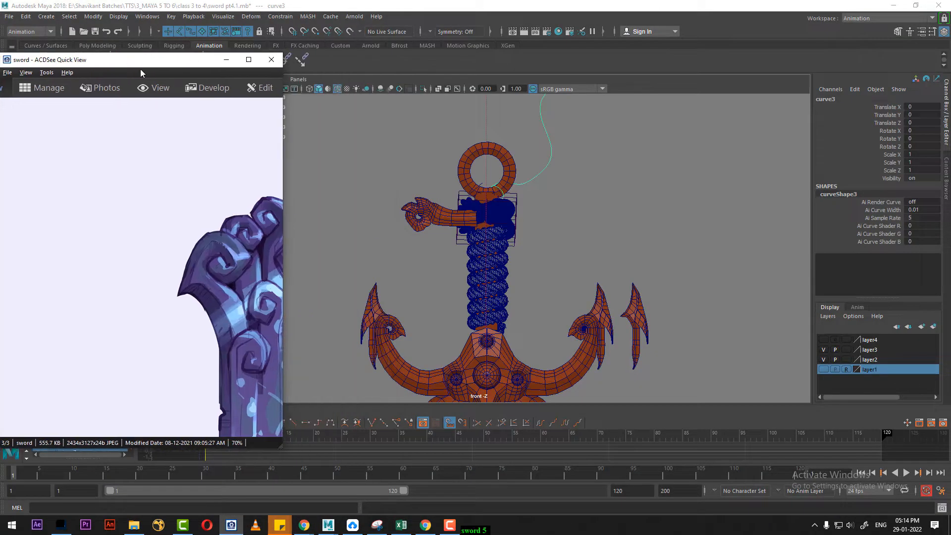
drag(272, 276, 54, 268)
drag(173, 297, 149, 351)
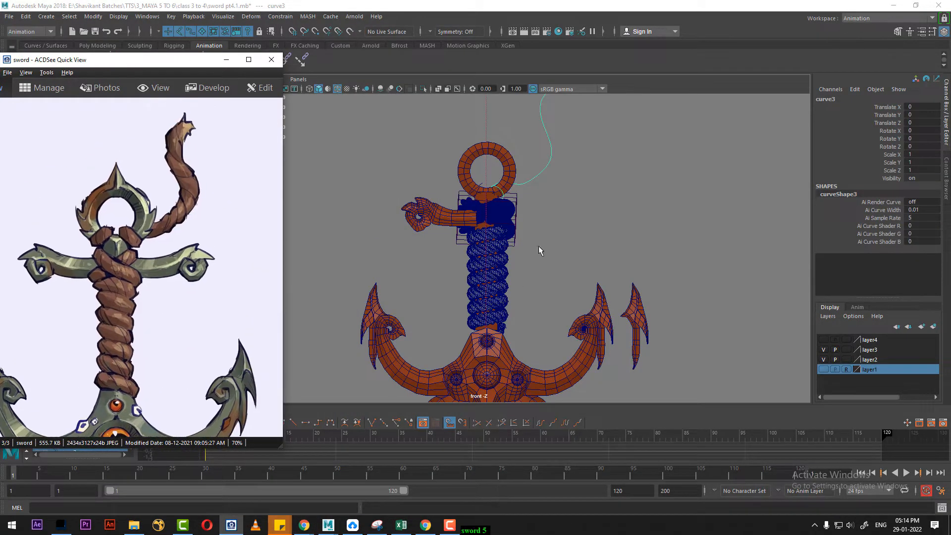
alt+right_drag(539, 246, 566, 331)
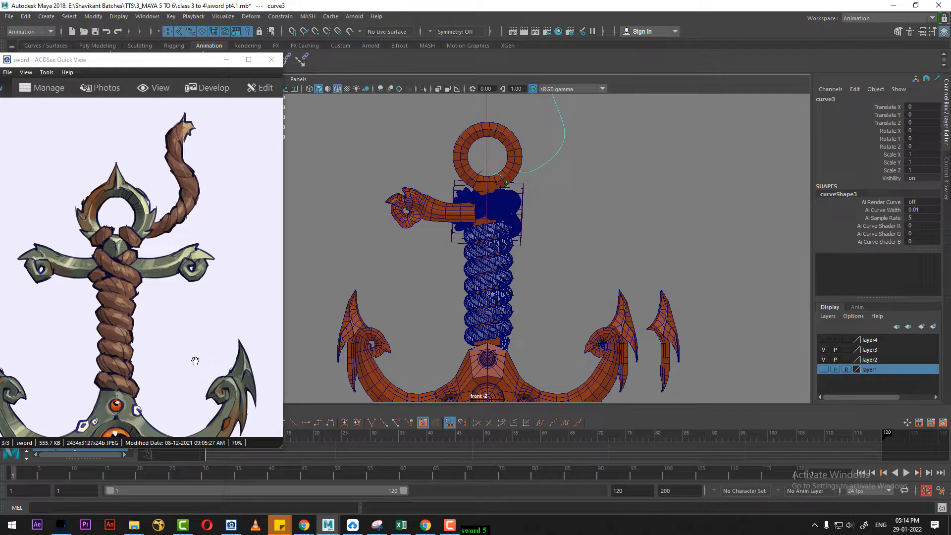
Create a lattice deformer with 2 x 2 x 2 divisions on the rope wrapped around the handle, using the Modeling menu set
click(506, 280)
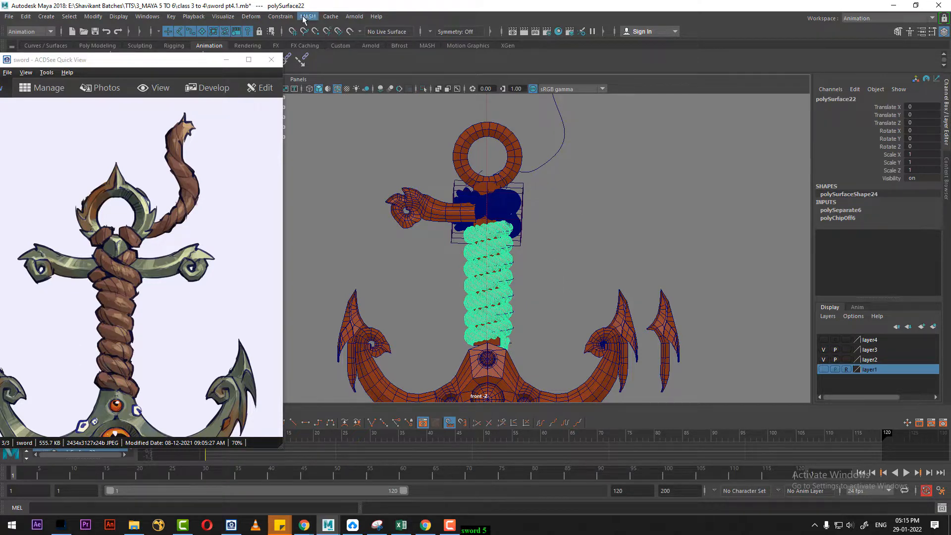
click(21, 32)
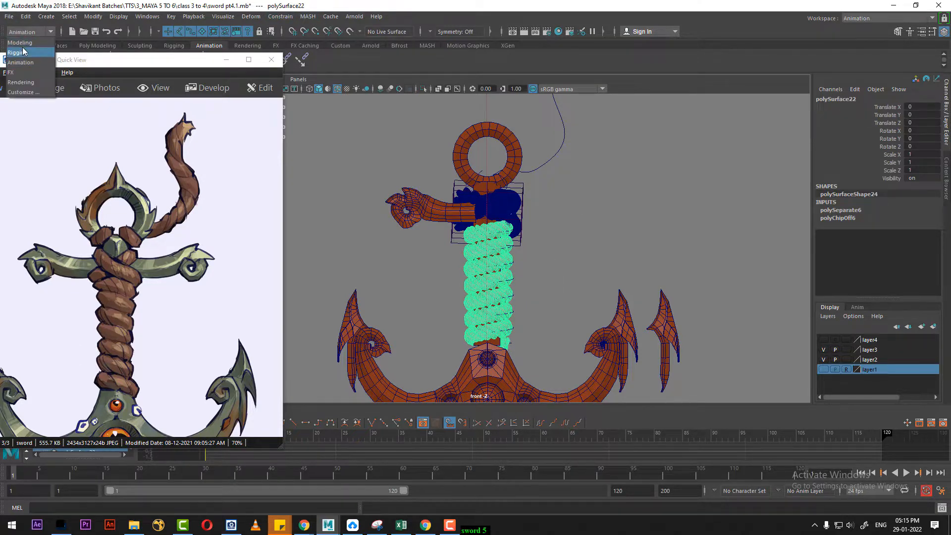
click(20, 42)
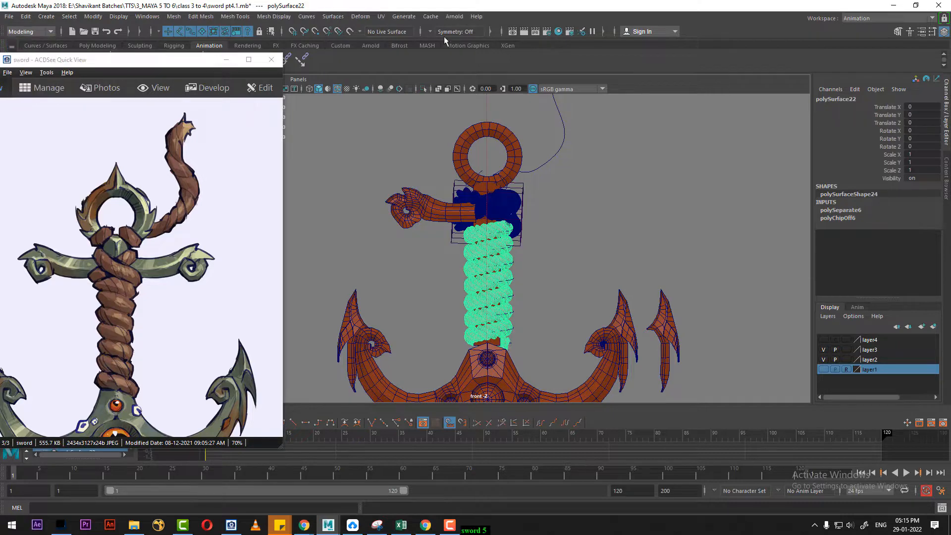
click(361, 16)
click(469, 91)
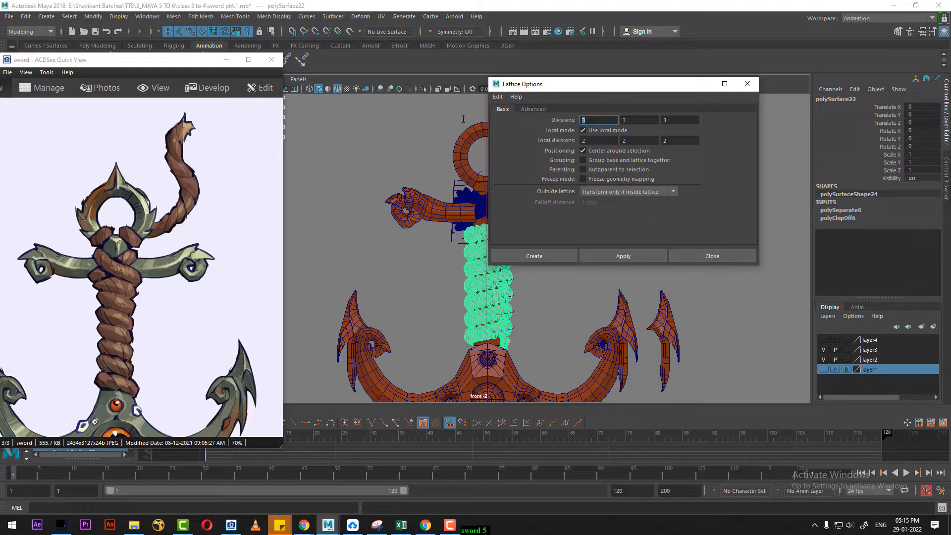
key(Tab)
text(2)
key(Tab)
text(2)
click(515, 256)
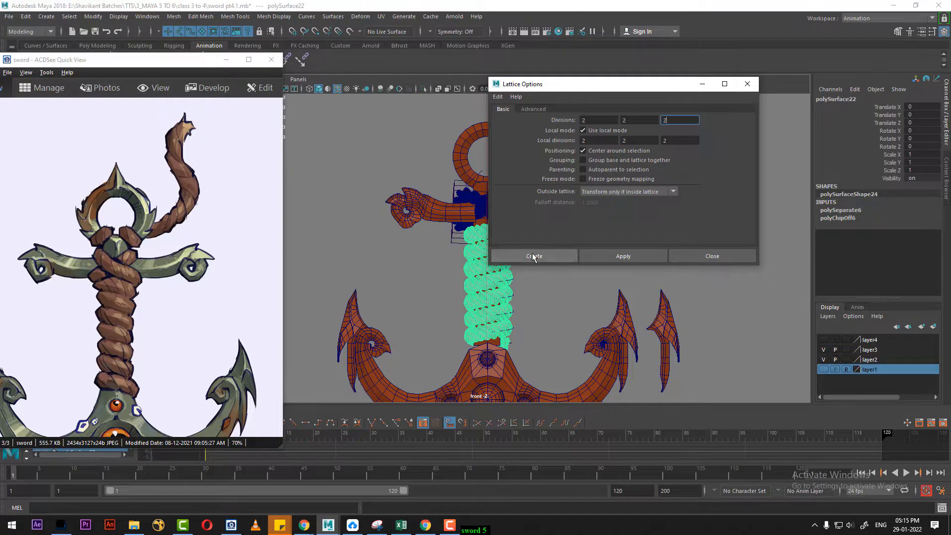
Move the right column of the handle rope's lattice points down so the coils slant downward to the right
right_drag(662, 189, 639, 156)
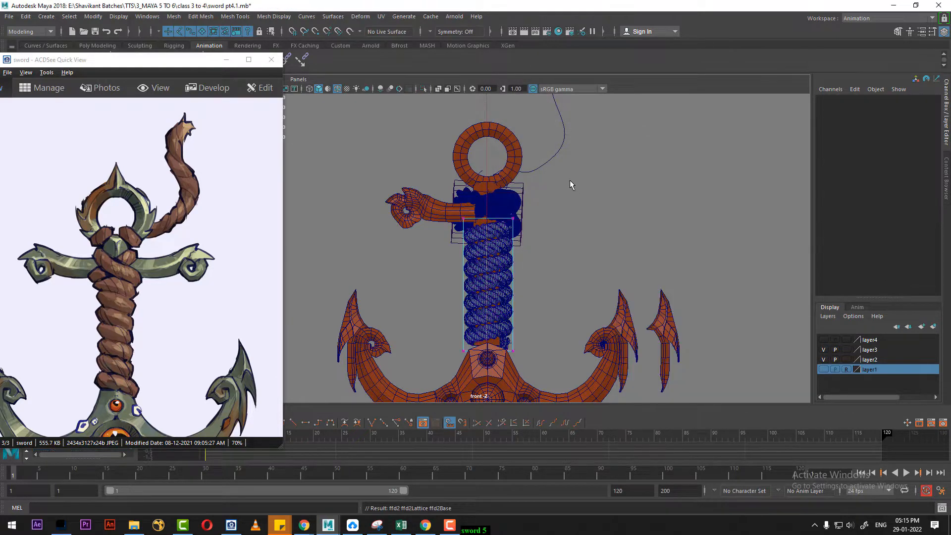
drag(565, 166, 496, 387)
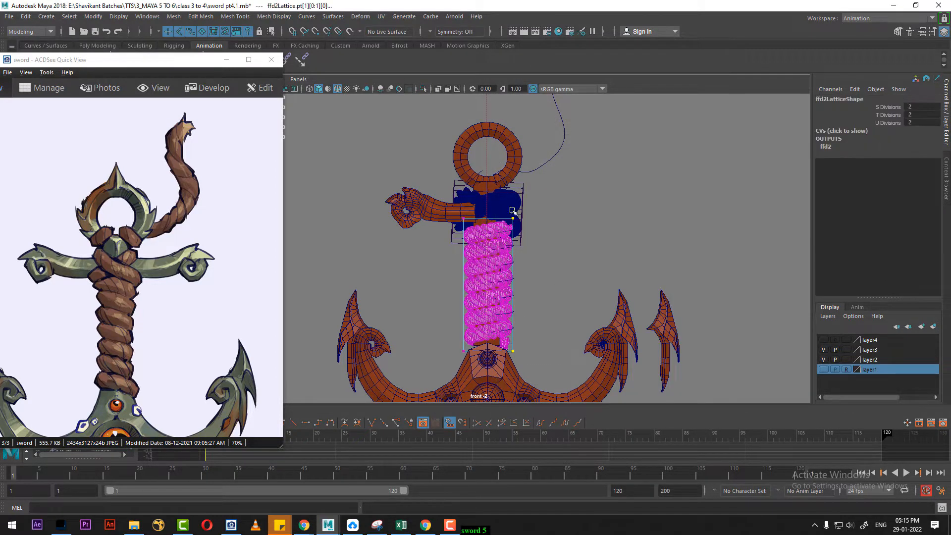
key(w)
drag(513, 241, 515, 259)
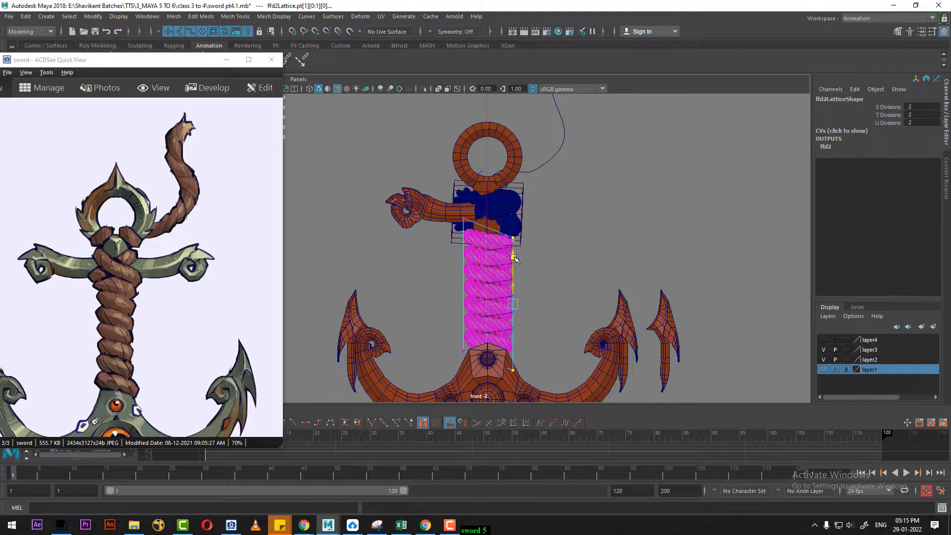
drag(514, 257, 514, 257)
Show layer1 behind the model in wireframe display and move the lattice's left column of points slightly inward to fit the drawn rope
drag(442, 188, 495, 377)
key(space)
click(596, 305)
click(823, 369)
scroll(626, 313, up, 3)
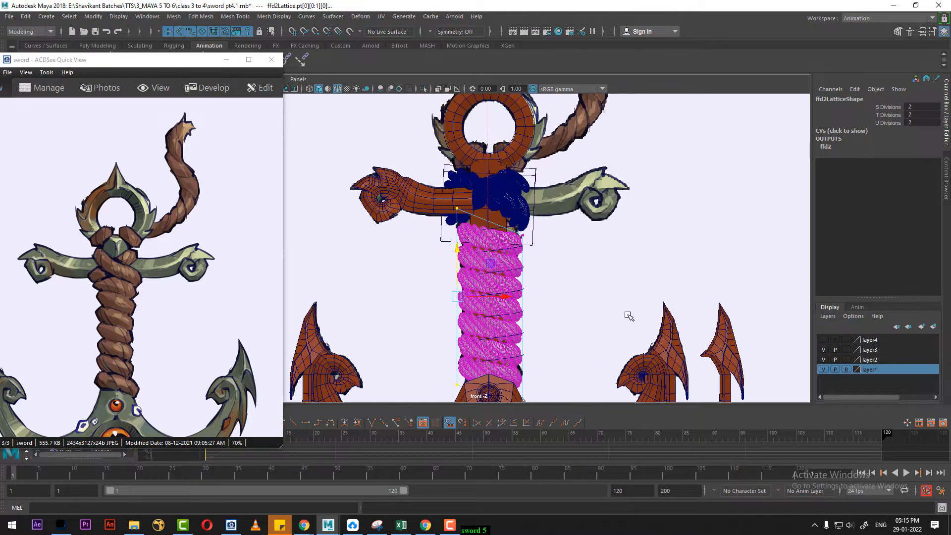
key(4)
scroll(619, 364, up, 5)
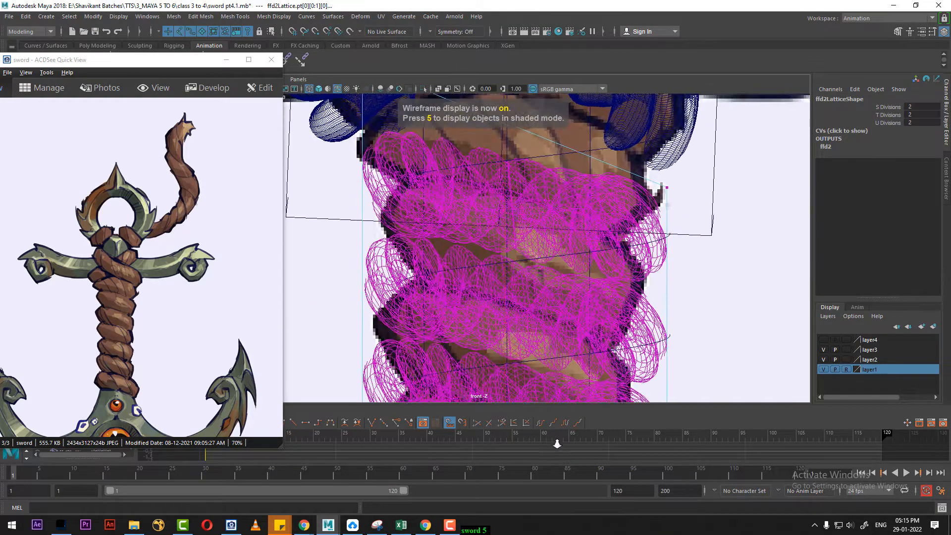
scroll(484, 276, down, 3)
alt+middle_drag(503, 333, 487, 178)
scroll(476, 247, up, 2)
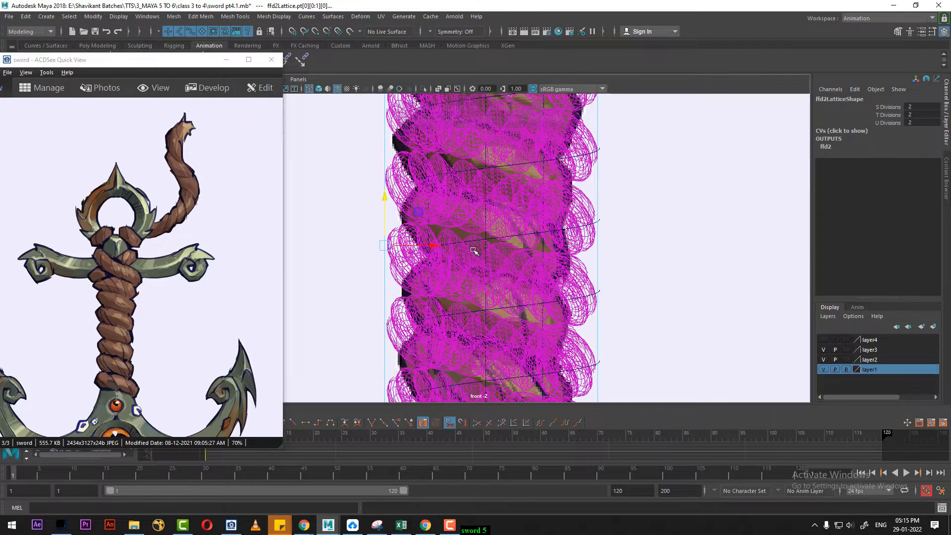
drag(435, 246, 437, 246)
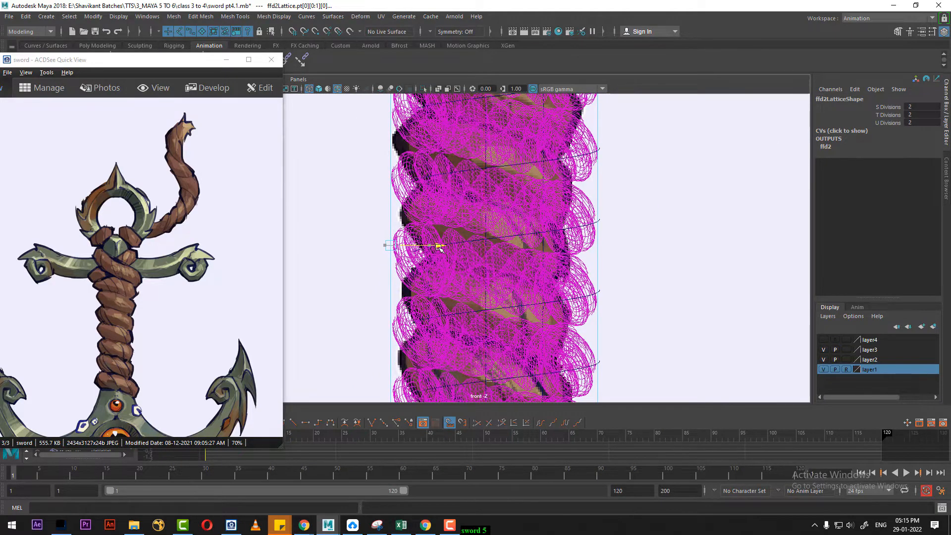
Lower the lattice points at the rope's upper-left corner
scroll(483, 248, down, 4)
alt+middle_drag(533, 263, 536, 314)
scroll(536, 314, up, 1)
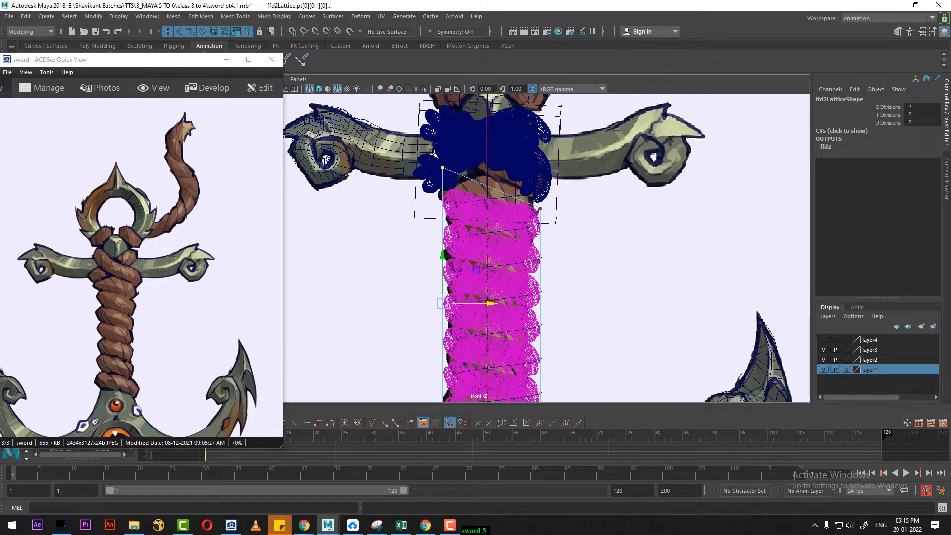
drag(428, 150, 460, 175)
drag(442, 128, 441, 132)
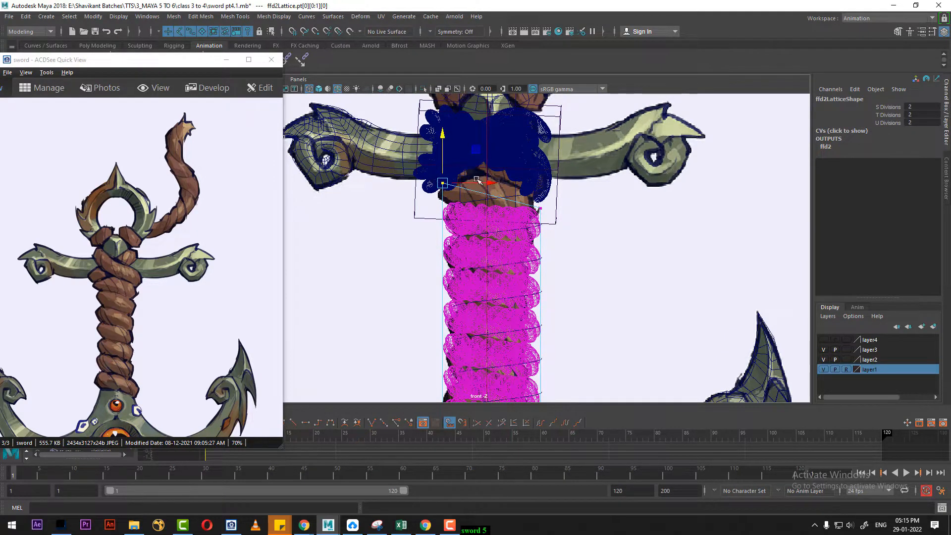
Hide the knot ropes with their lattice, the left guard arm and the handle cylinder that cover the reference drawing
alt+middle_drag(559, 279, 556, 140)
alt+middle_drag(555, 176, 523, 231)
scroll(546, 248, down, 2)
drag(414, 134, 481, 378)
alt+middle_drag(573, 200, 573, 287)
scroll(573, 287, up, 1)
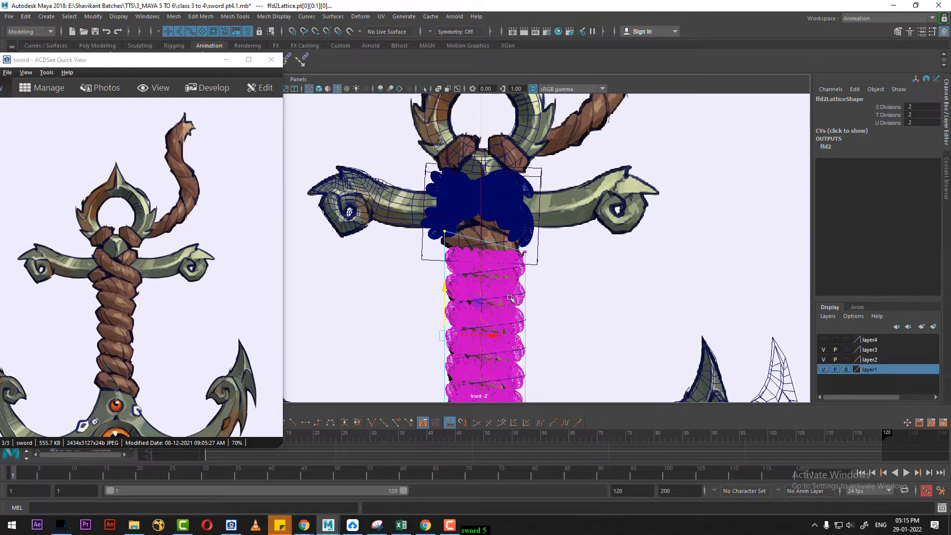
click(523, 207)
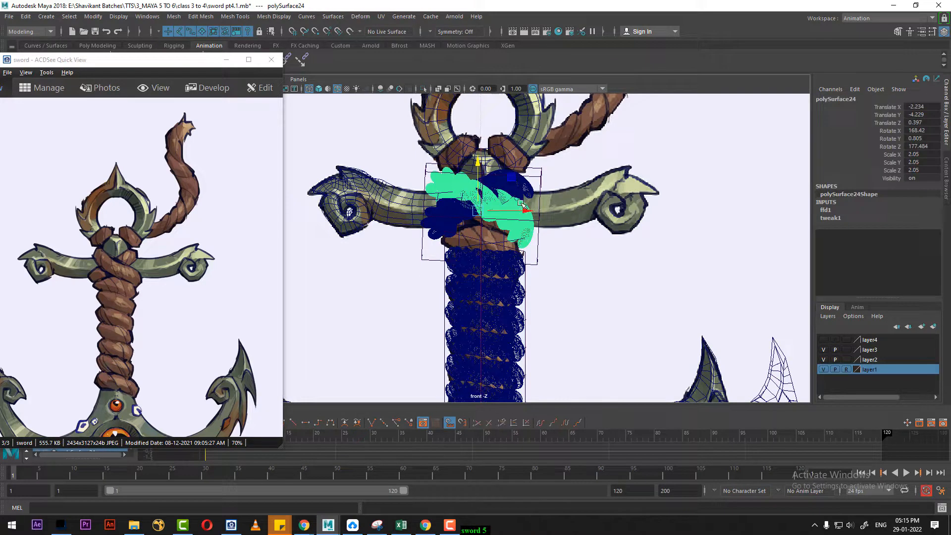
key(ctrl+h)
click(459, 212)
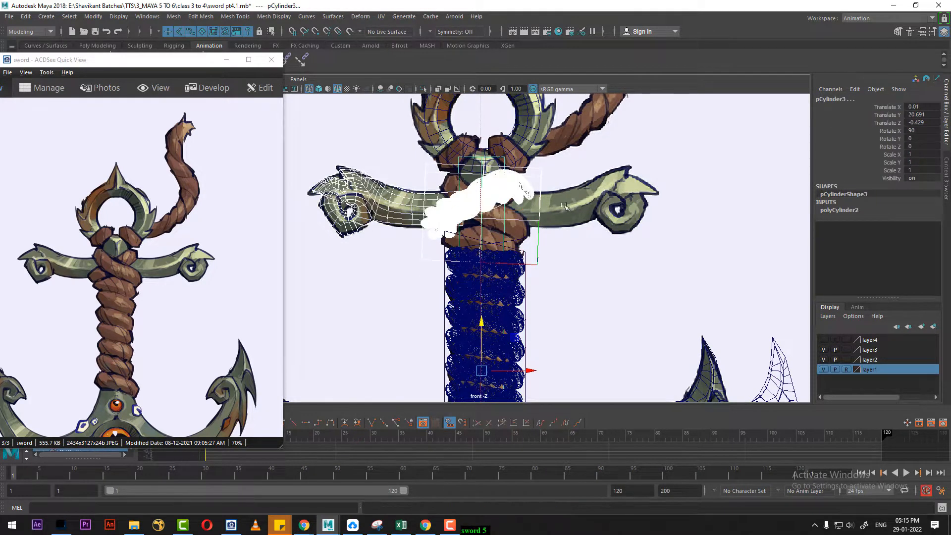
key(ctrl+h)
Move the left column of the handle rope's lattice points up to follow the slant of the drawn coils
click(523, 251)
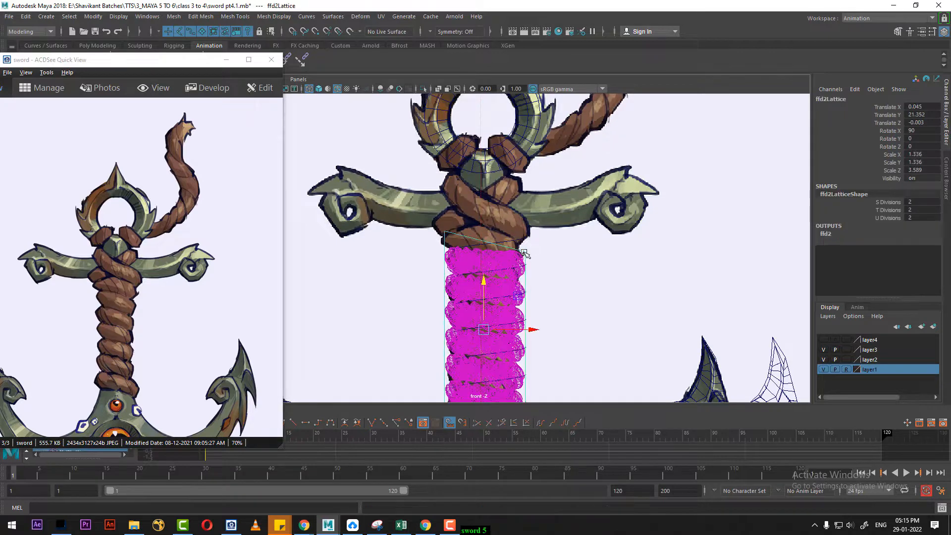
alt+middle_drag(546, 270, 563, 206)
click(505, 171)
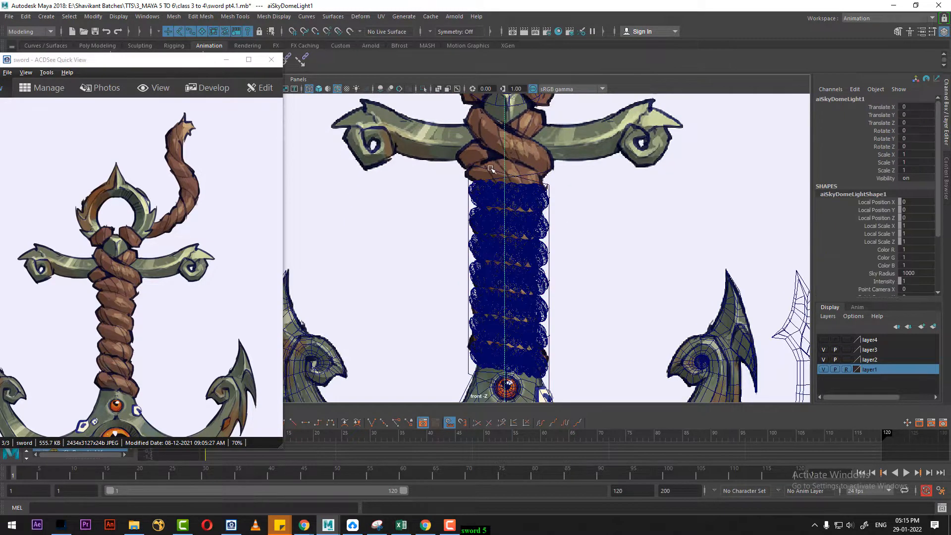
click(488, 171)
right_drag(605, 162, 605, 141)
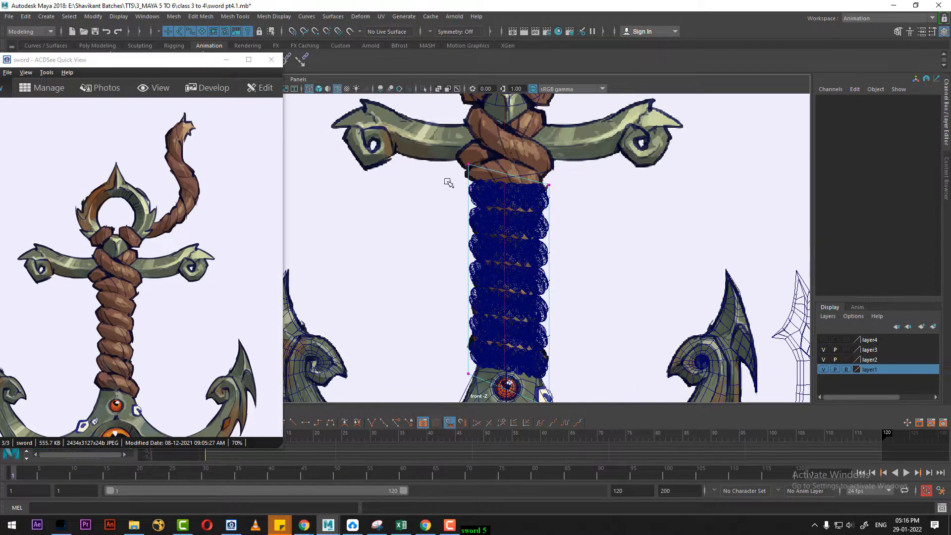
drag(446, 144, 489, 387)
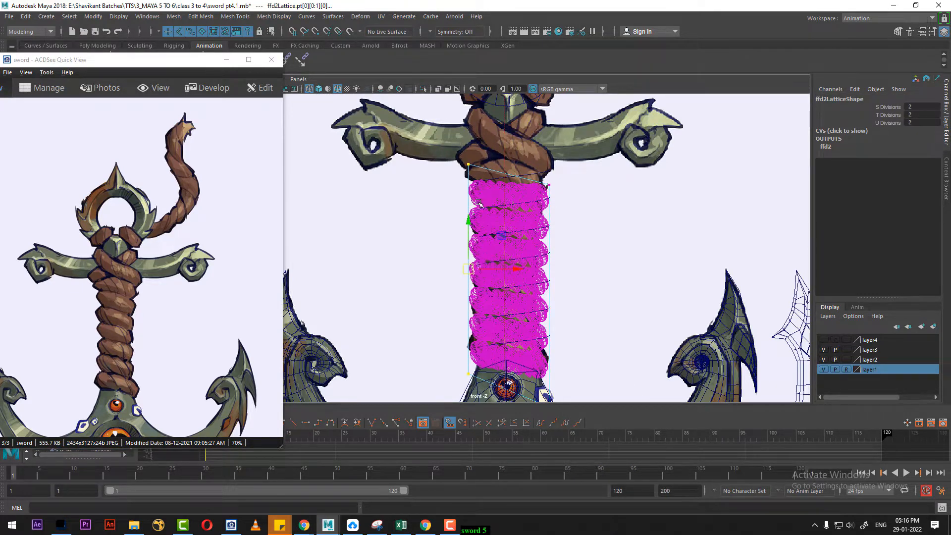
drag(467, 220, 465, 203)
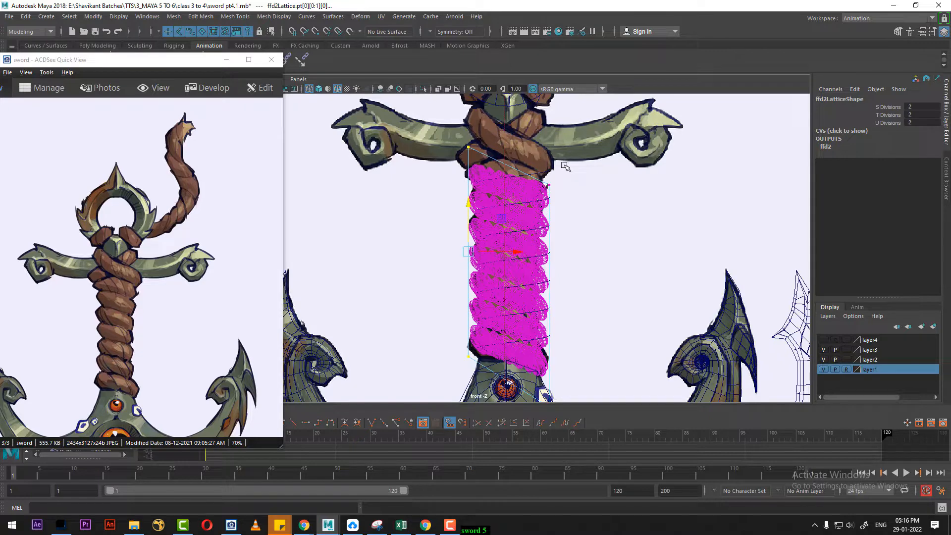
Raise the lattice points at the rope's upper-right corner toward the drawn knot
drag(545, 201, 541, 201)
drag(549, 142, 548, 129)
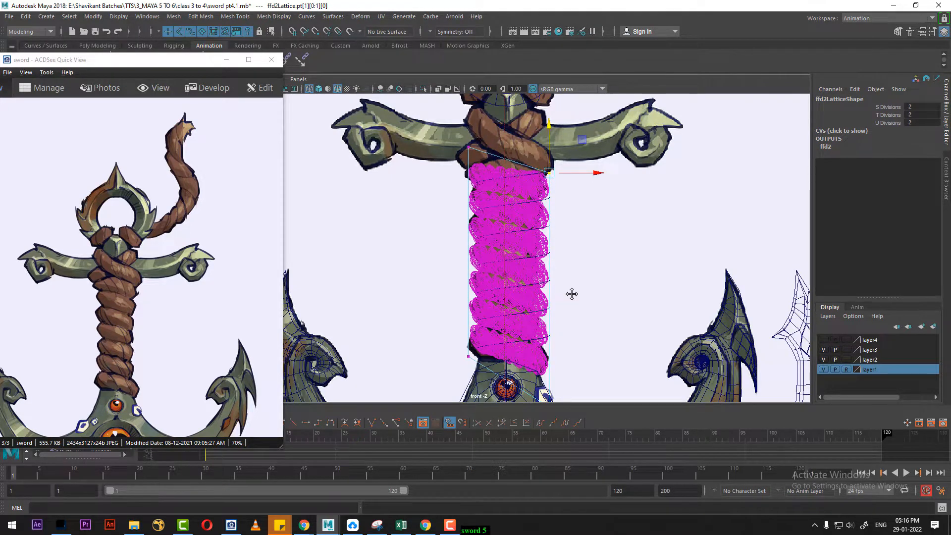
alt+middle_drag(569, 293, 570, 250)
Delete the construction history of the handle rope and its lattice to bake the current deformation into the rope mesh
drag(462, 289, 471, 321)
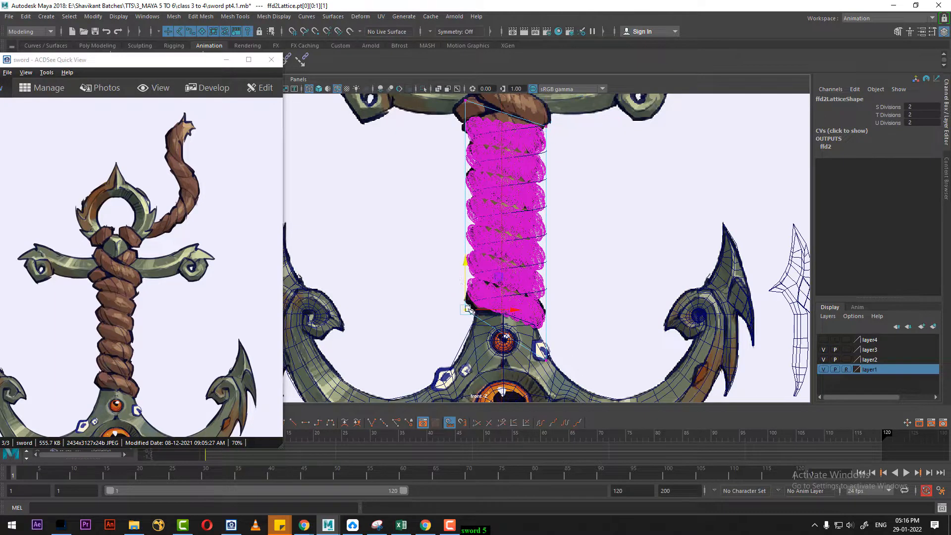
alt+middle_drag(508, 233, 513, 275)
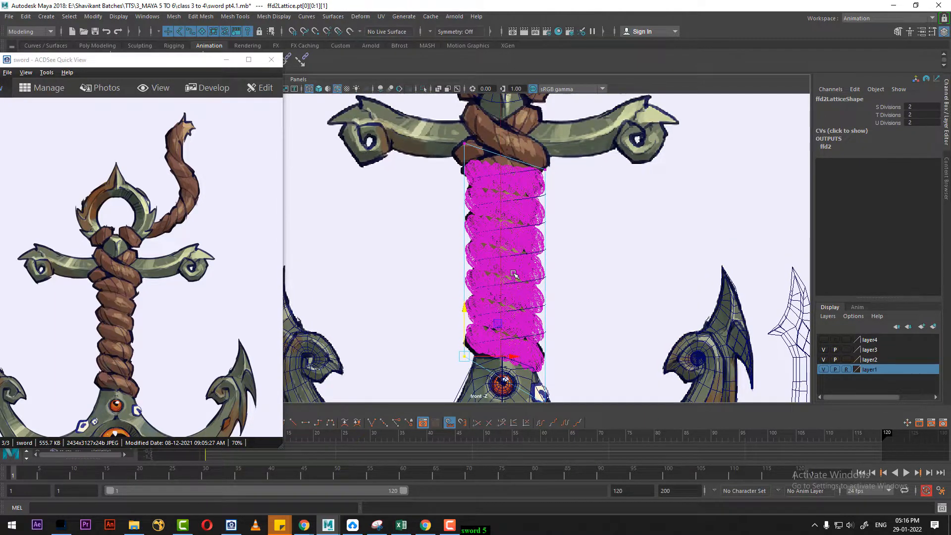
scroll(505, 193, up, 2)
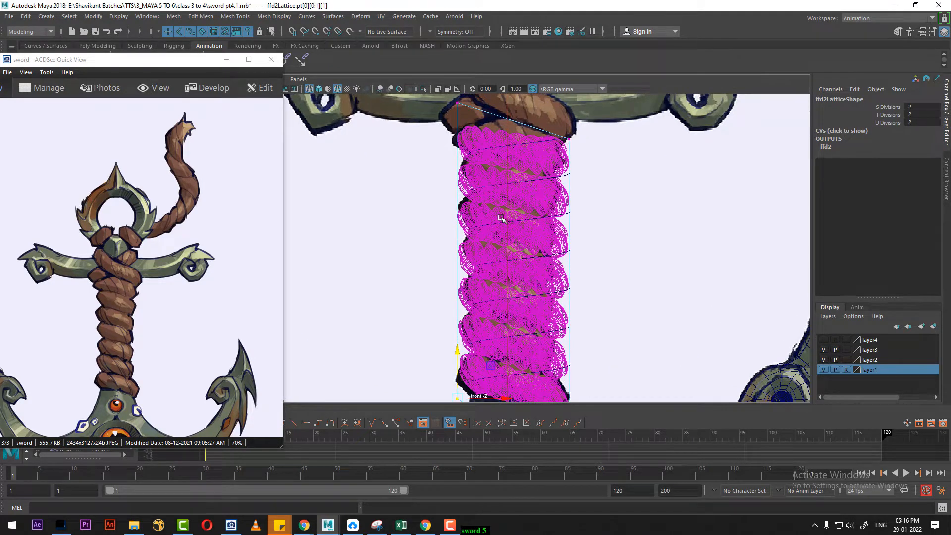
right_drag(513, 159, 521, 165)
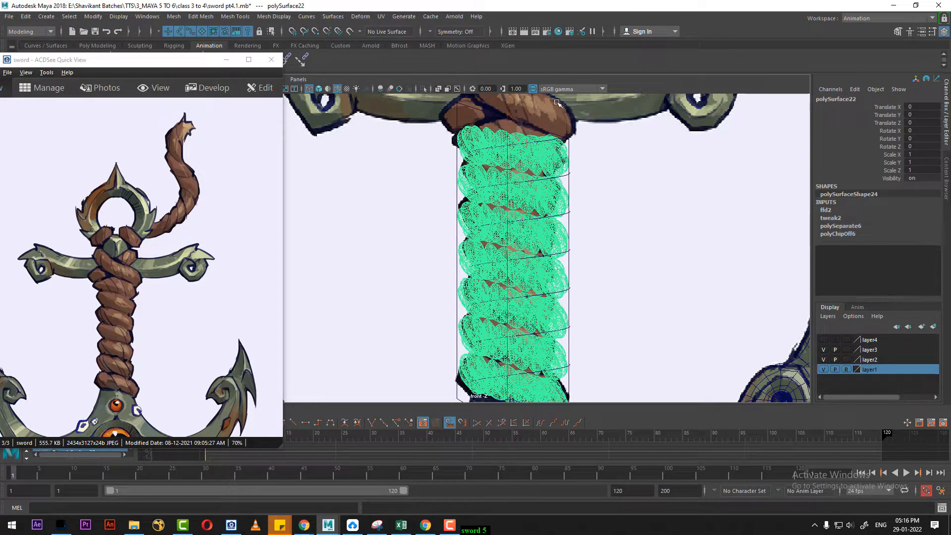
drag(605, 122, 471, 228)
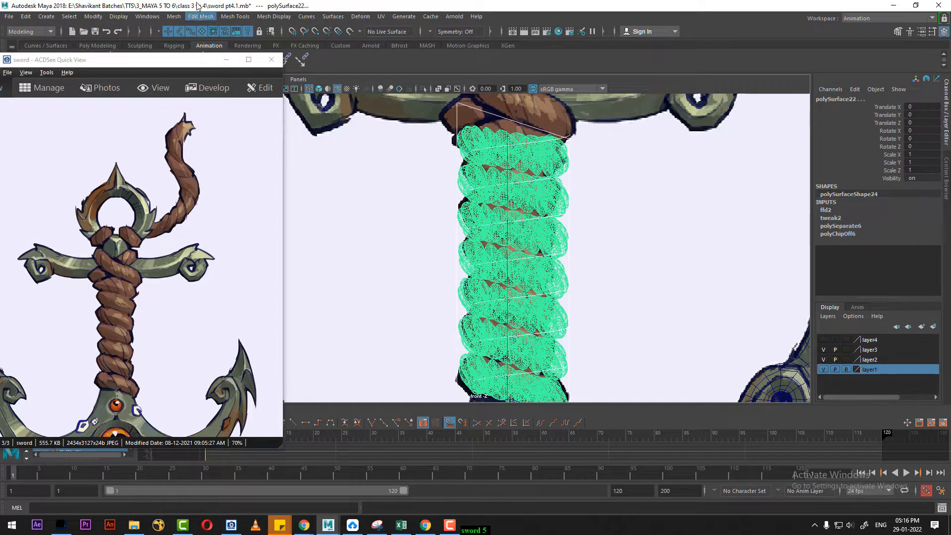
click(29, 19)
mouse_move(111, 134)
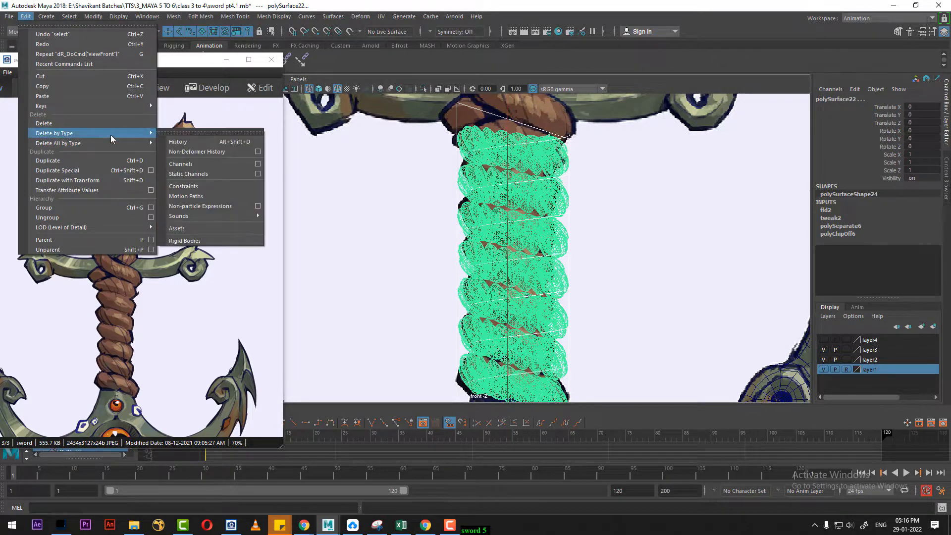
click(203, 141)
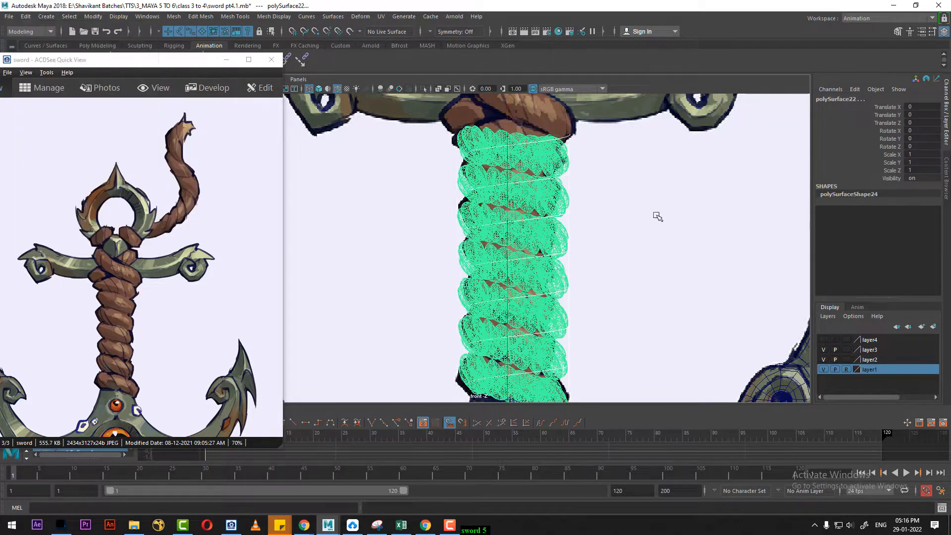
Create a new lattice deformer on the handle rope with 3 × 3 × 3 divisions
click(642, 211)
click(553, 166)
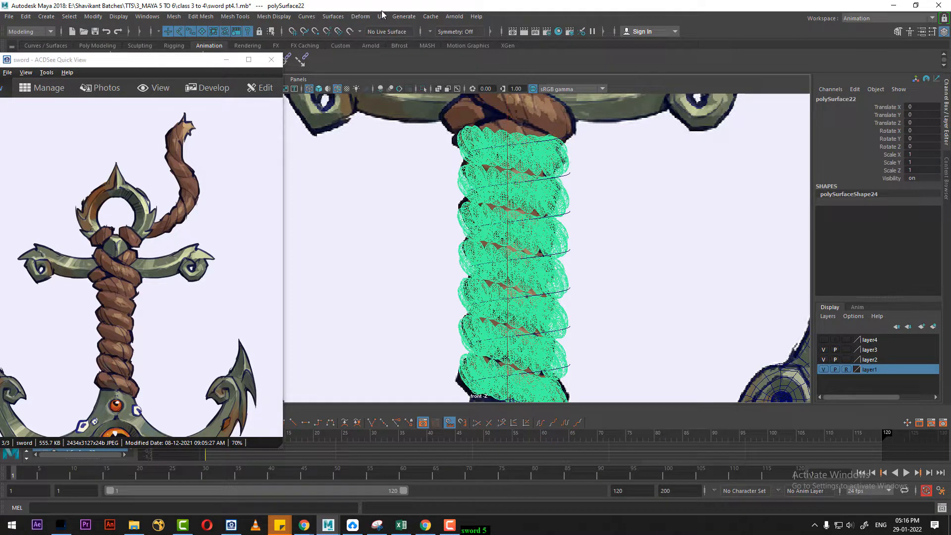
click(334, 17)
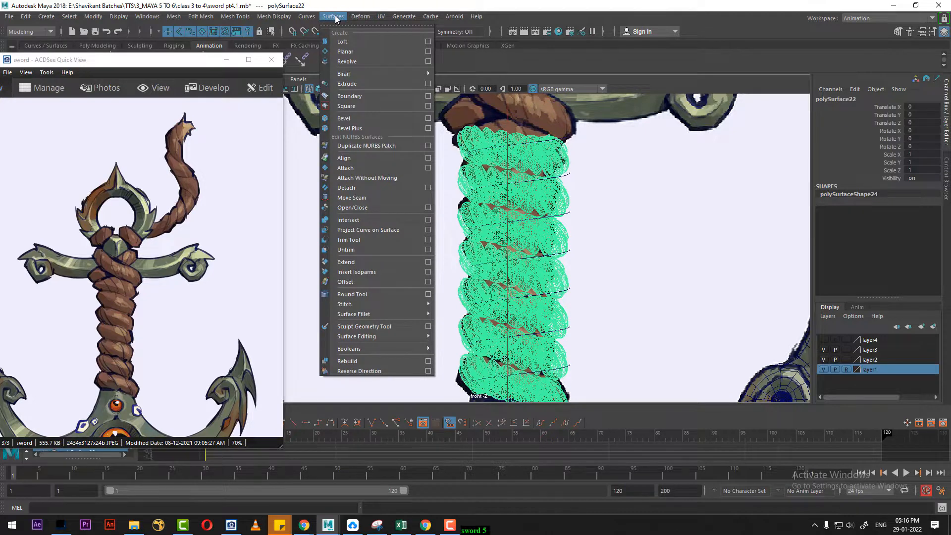
mouse_move(358, 17)
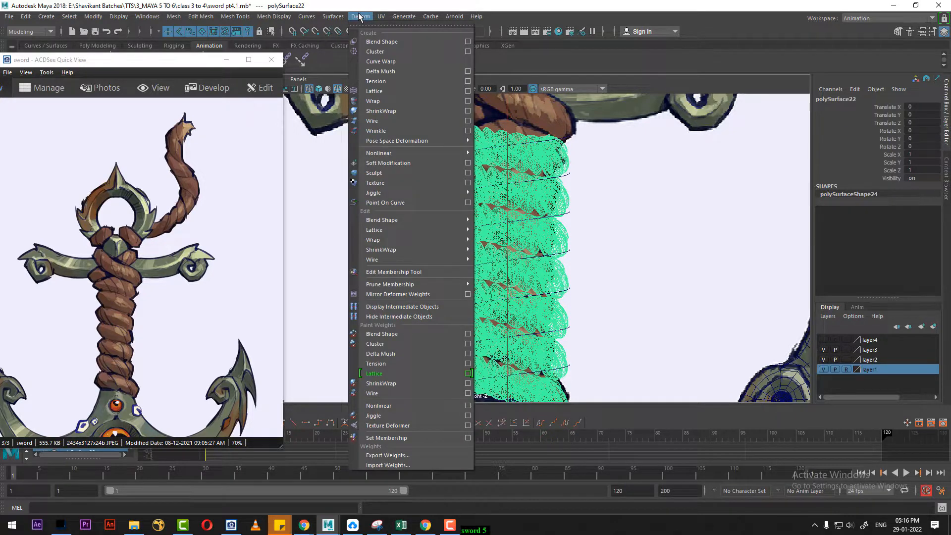
click(468, 91)
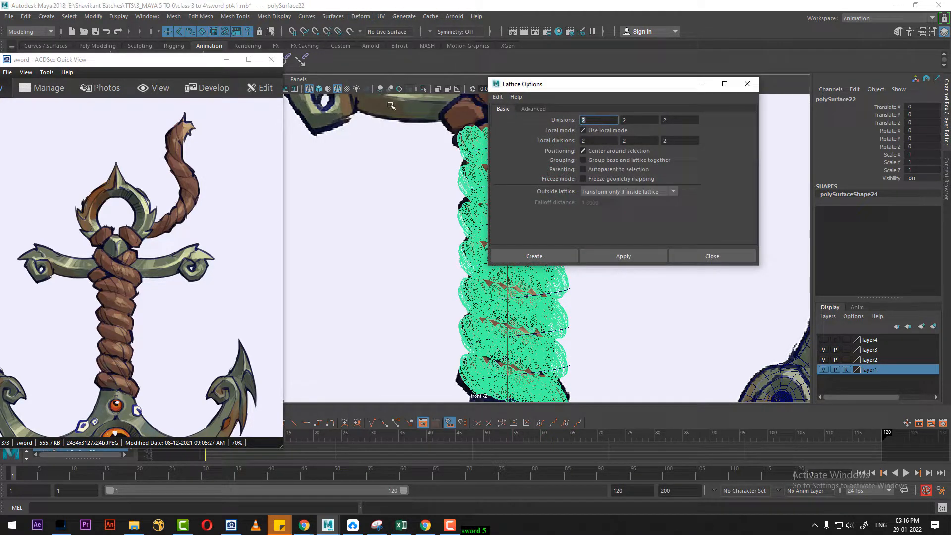
text(3)
key(Tab)
text(3)
key(Tab)
text(3)
click(532, 256)
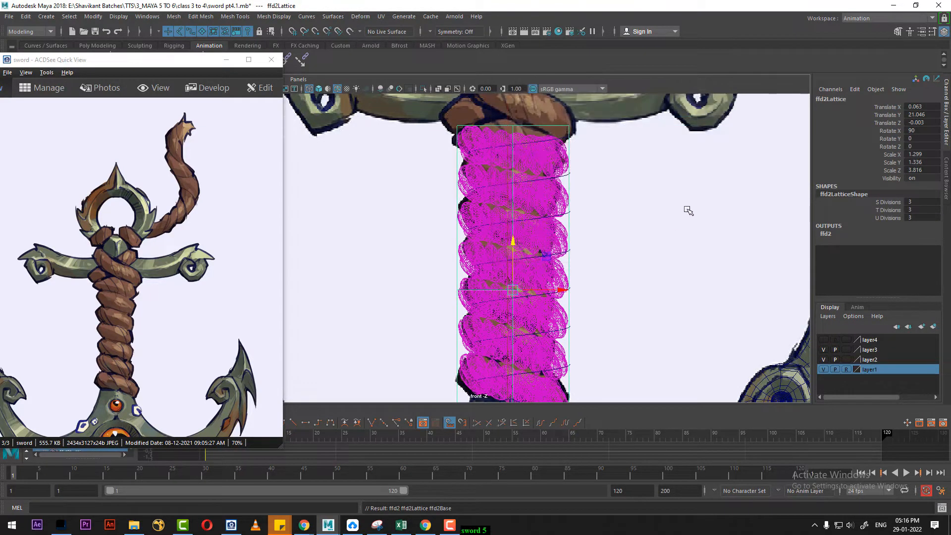
Scale the middle column of the new lattice's points slightly along the handle's length
right_drag(687, 209, 677, 103)
scroll(548, 235, down, 4)
drag(507, 170, 479, 361)
scroll(505, 288, up, 1)
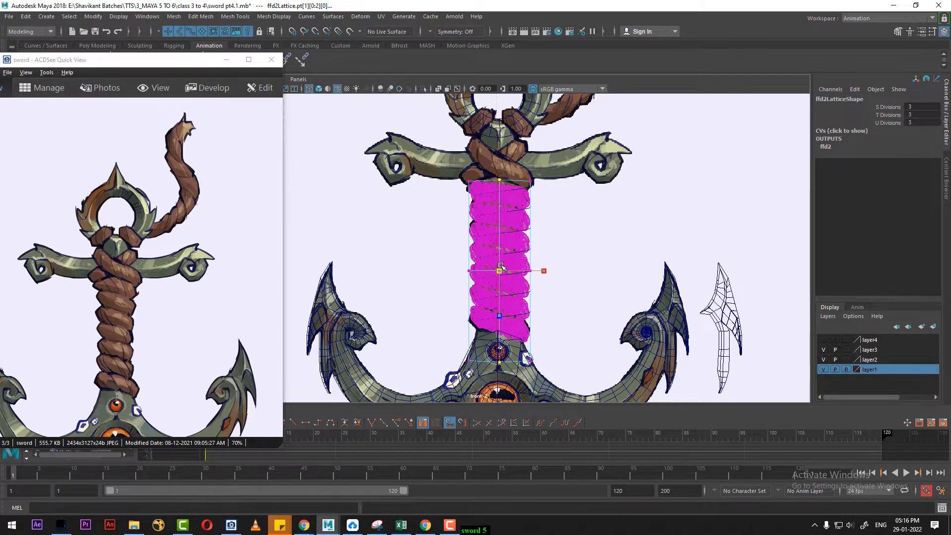
drag(500, 273, 500, 257)
drag(499, 317, 500, 315)
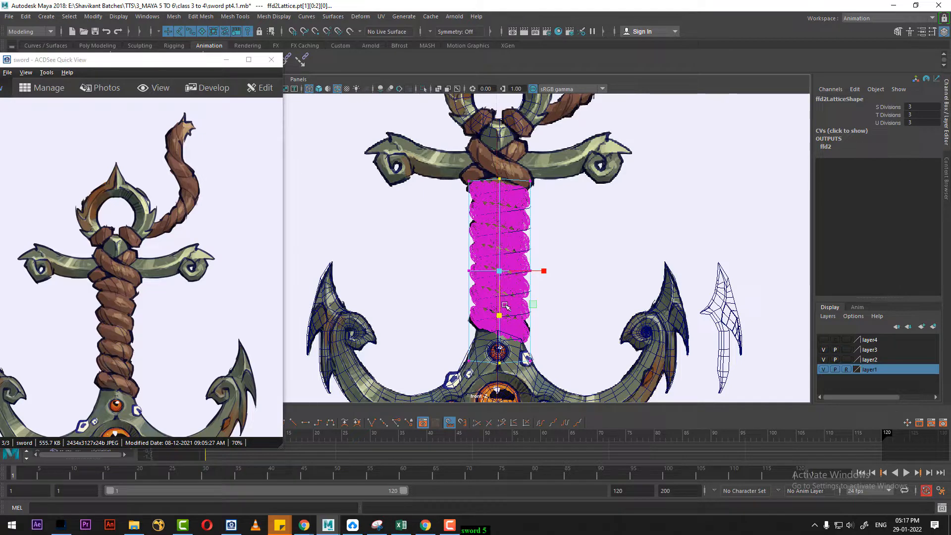
alt+right_drag(490, 195, 547, 292)
Examine how the handle rope's coils line up with the reference drawing, close up and from farther away
right_drag(519, 195, 563, 160)
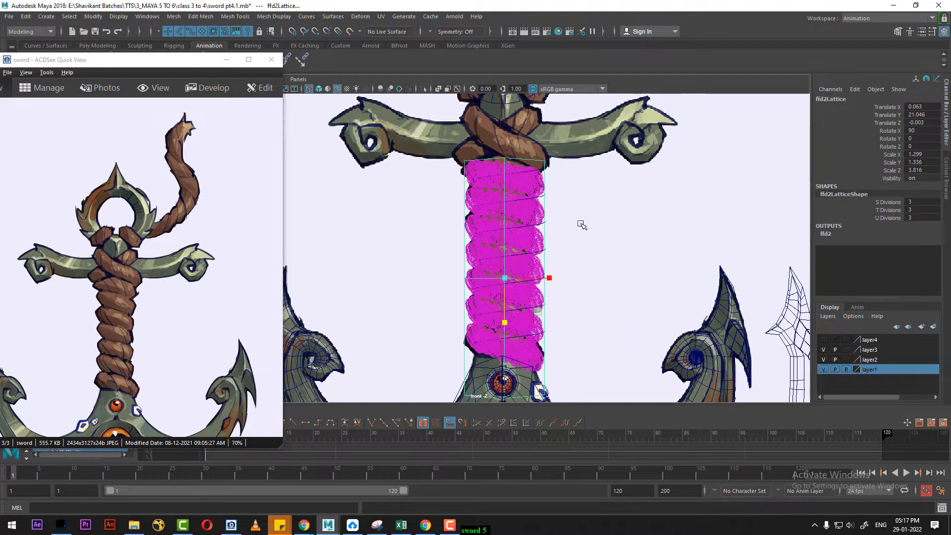
scroll(570, 218, up, 5)
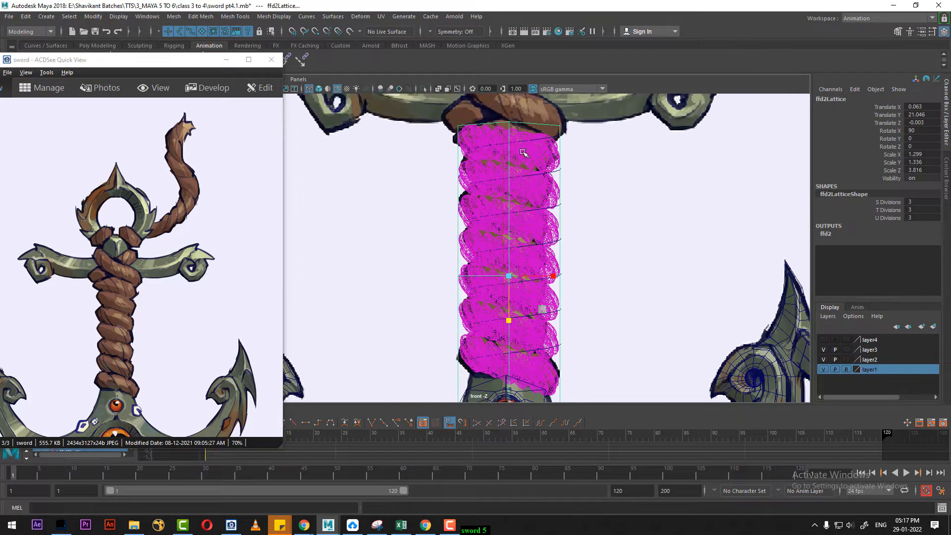
click(523, 153)
alt+middle_drag(533, 194, 531, 233)
alt+right_drag(531, 233, 545, 275)
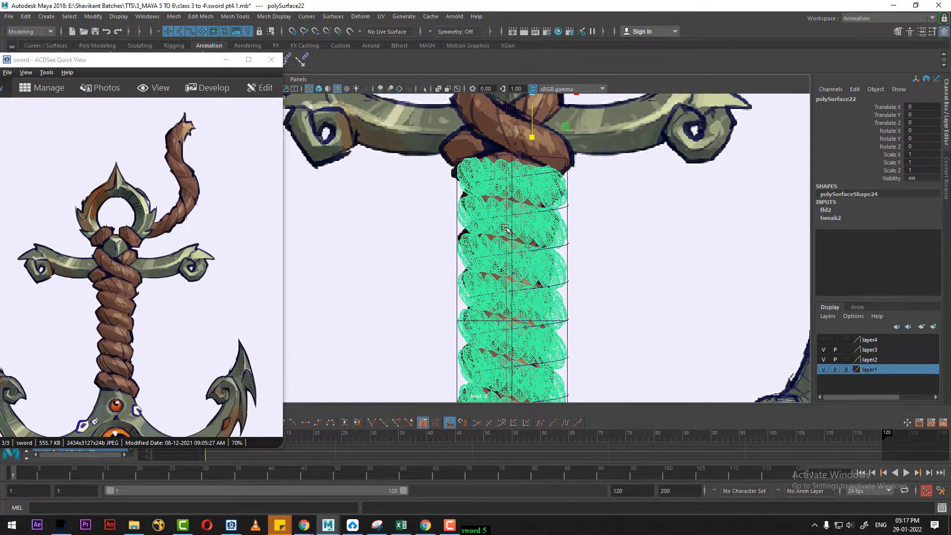
scroll(547, 263, down, 6)
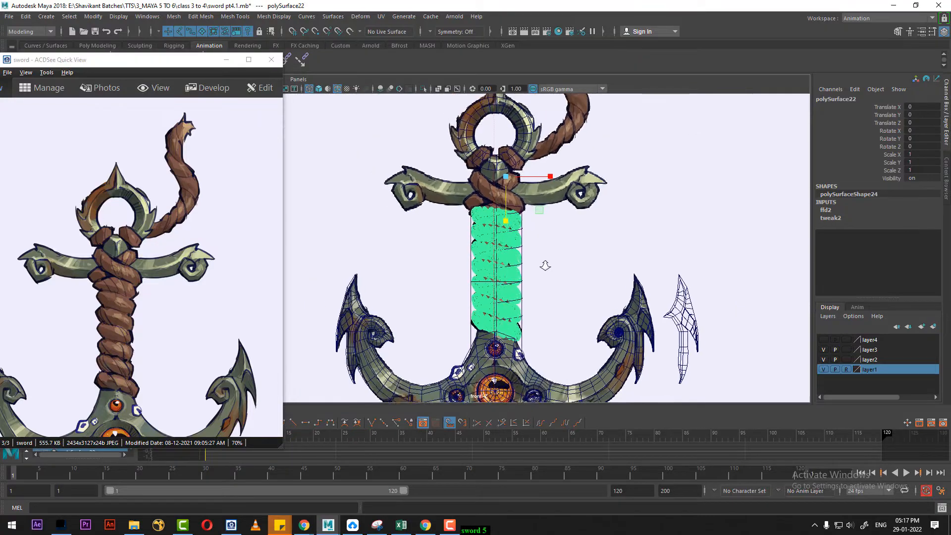
click(524, 256)
scroll(544, 278, up, 5)
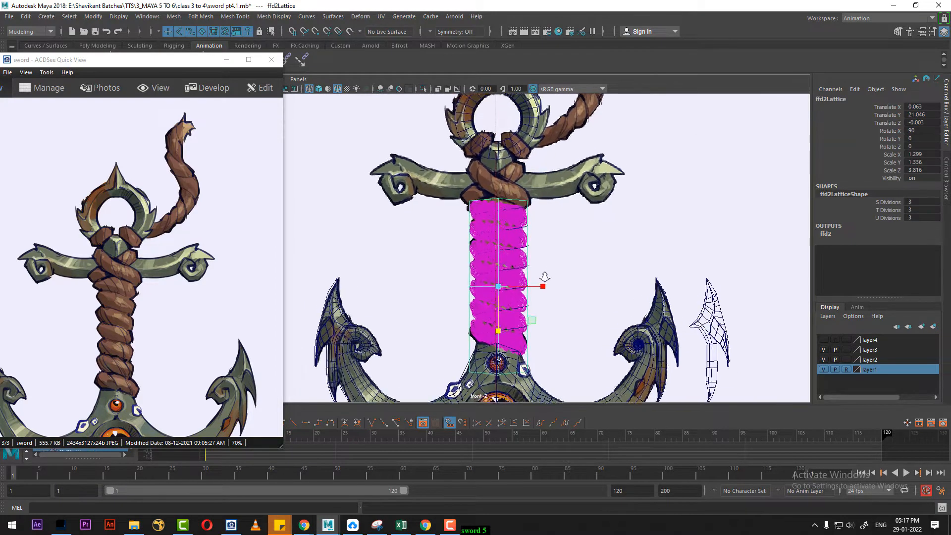
scroll(572, 252, up, 1)
click(485, 188)
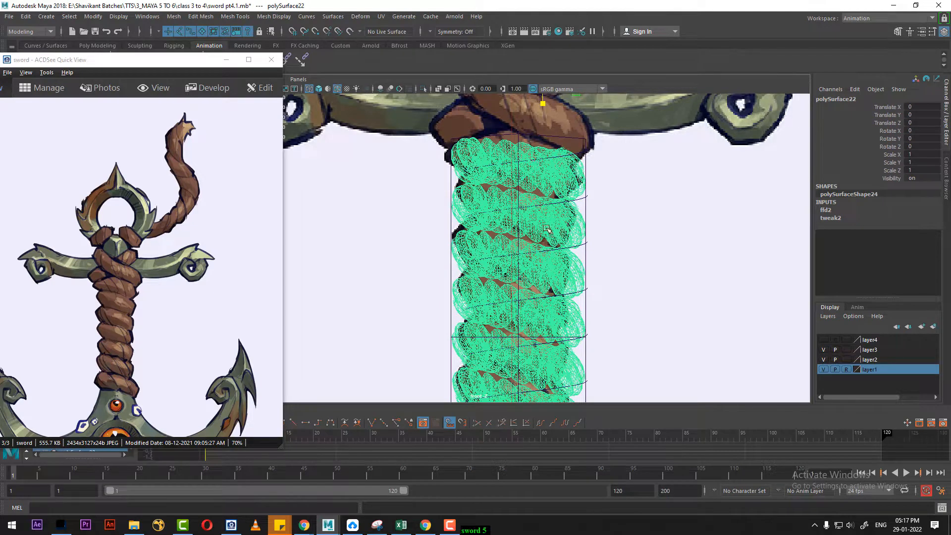
scroll(547, 229, down, 2)
Try to move the lattice's whole top row of points down the handle, and undo the move
right_drag(670, 214, 601, 213)
click(561, 171)
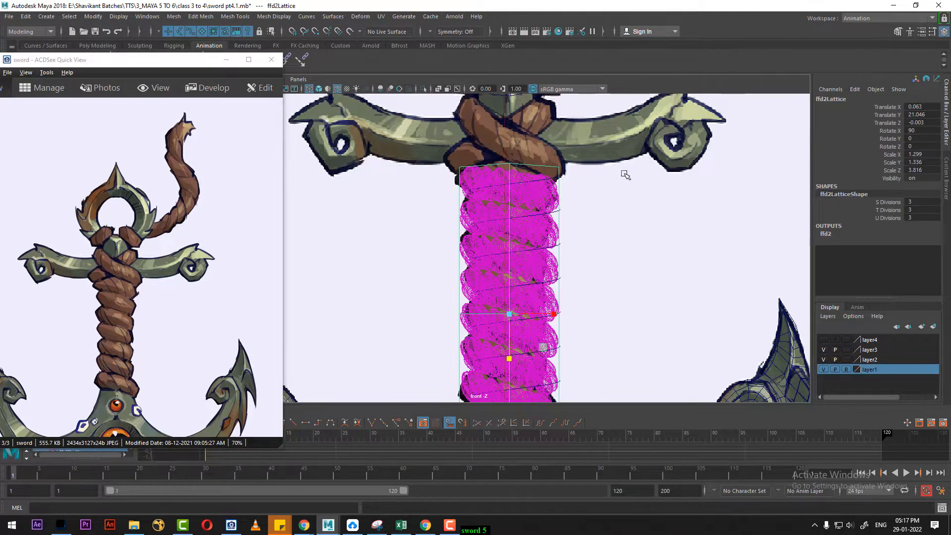
right_drag(624, 175, 590, 121)
drag(566, 146, 440, 176)
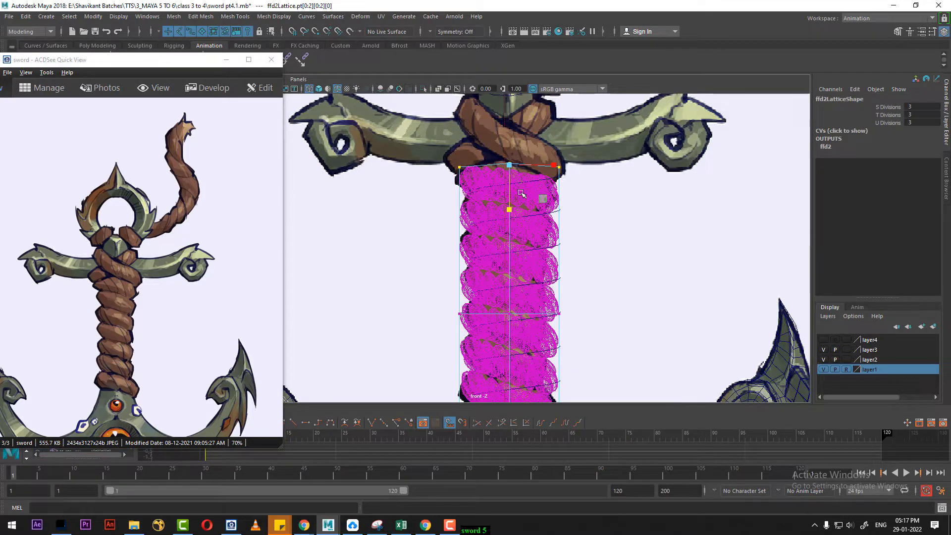
key(w)
drag(509, 120, 510, 192)
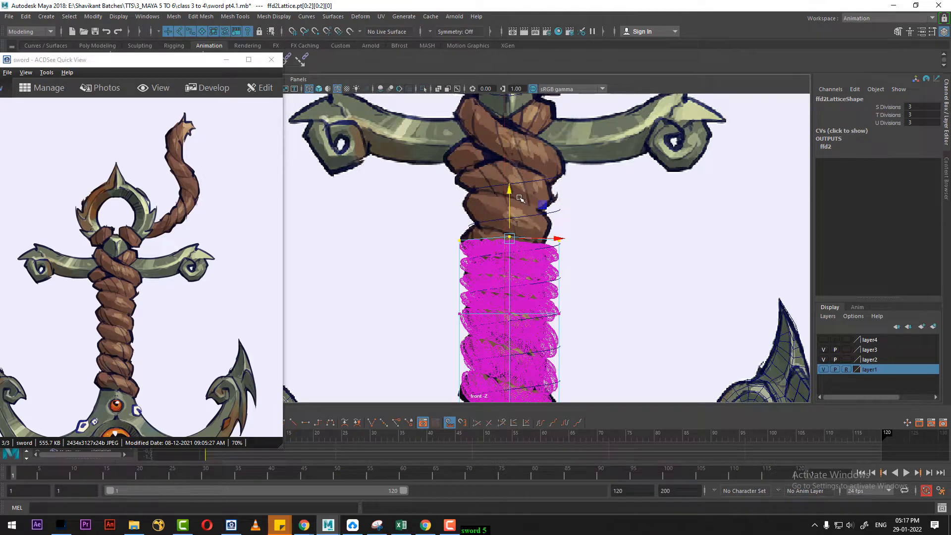
key(ctrl+z)
Delete the handle rope's construction history to bake in the 3 × 3 × 3 lattice, keeping the rope selected
alt+middle_drag(514, 215, 524, 191)
alt+right_drag(524, 191, 560, 277)
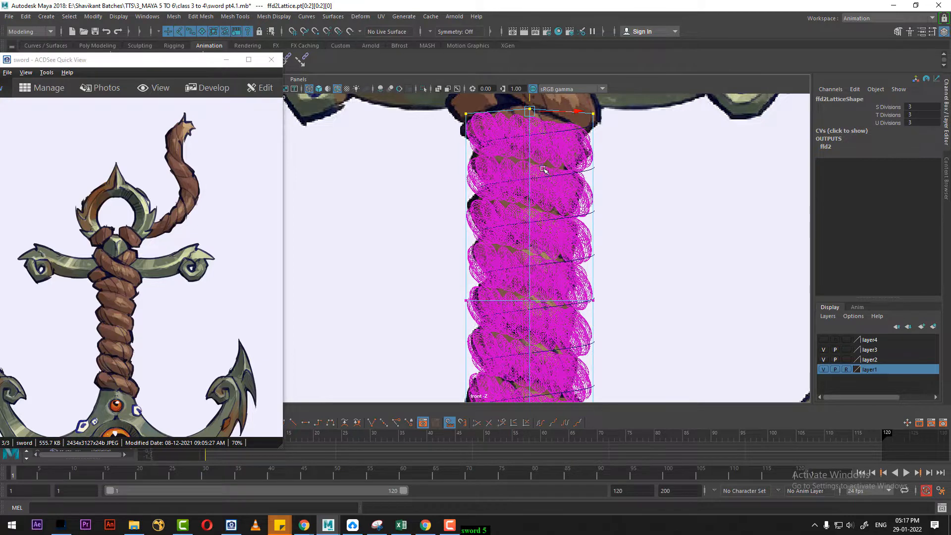
right_click(548, 148)
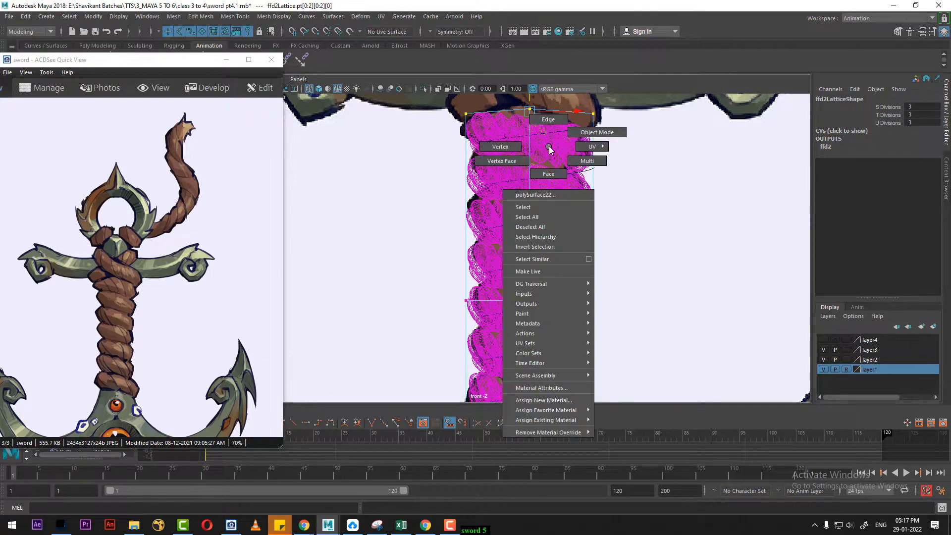
click(570, 133)
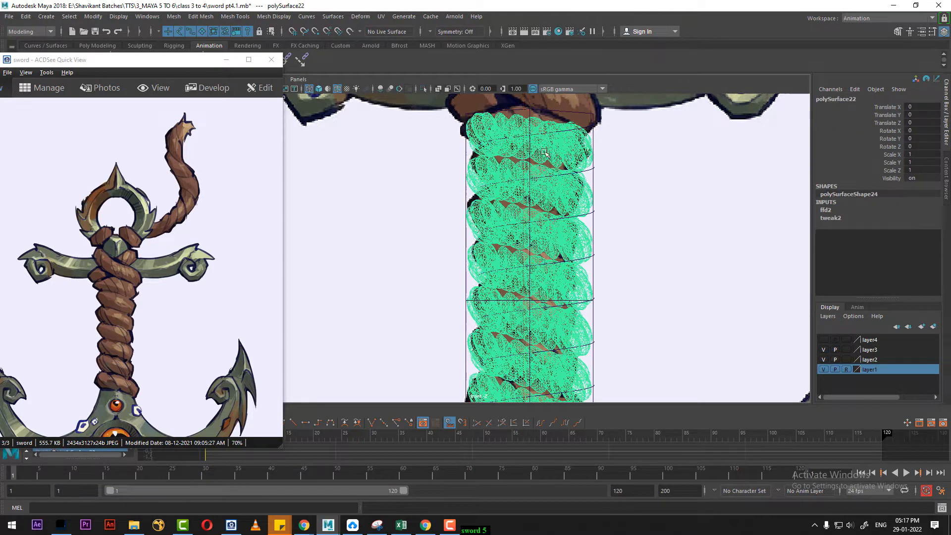
right_click(641, 154)
click(689, 139)
click(25, 17)
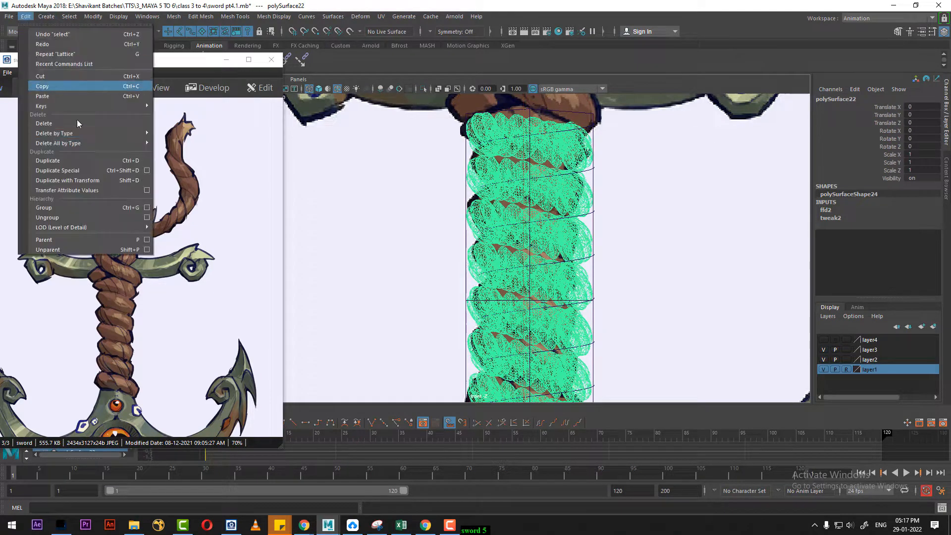
mouse_move(143, 134)
click(198, 142)
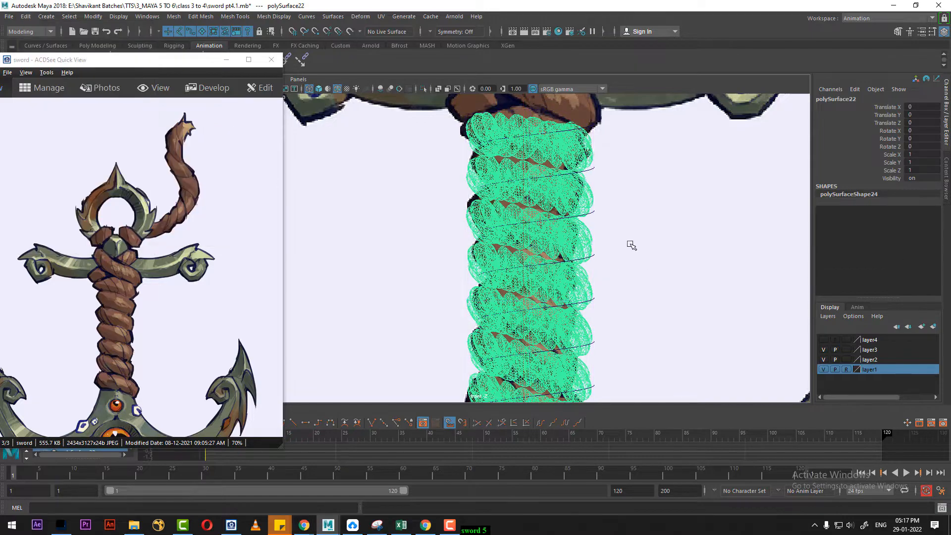
click(630, 243)
key(ctrl+z)
Pull the lower-middle vertices of the handle rope's top coil slightly down, using Soft Select with a narrowed falloff radius
right_click(682, 168)
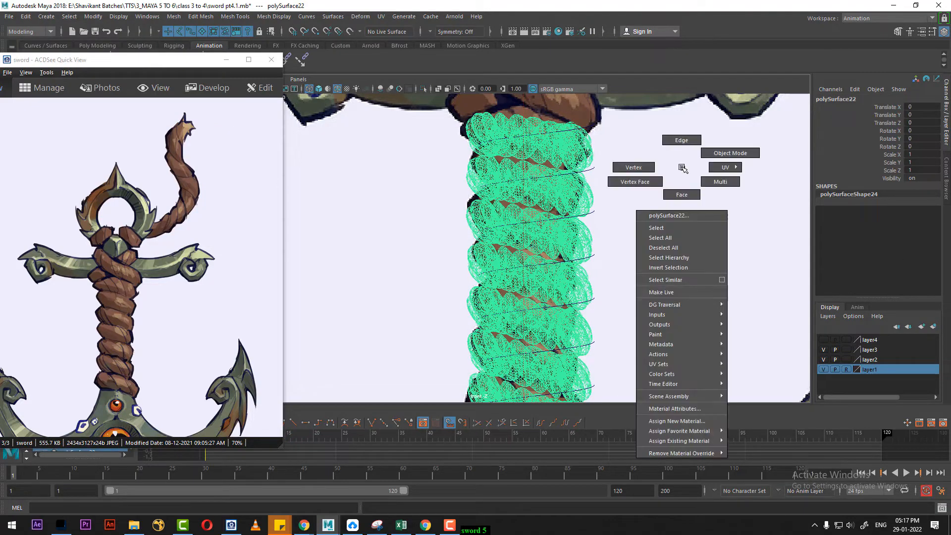
click(630, 167)
scroll(497, 138, up, 5)
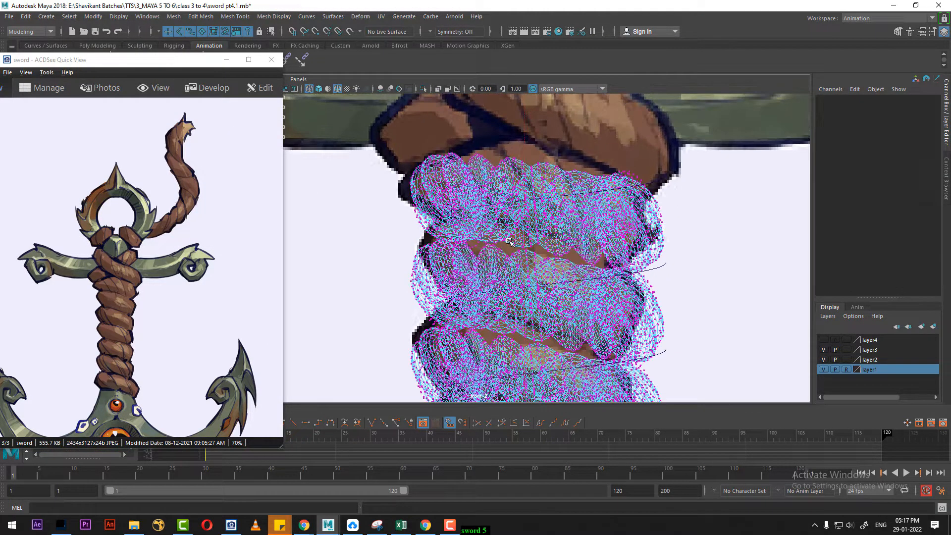
drag(597, 250, 585, 245)
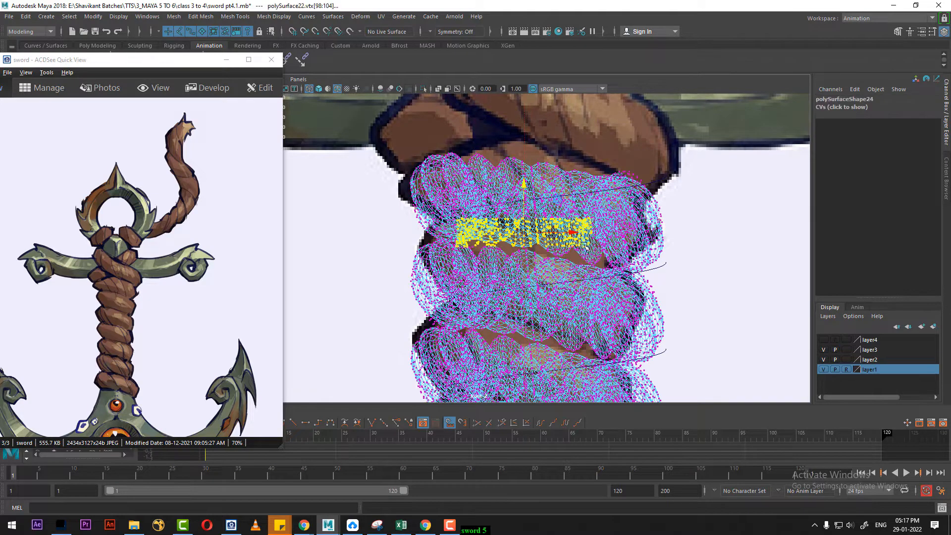
scroll(503, 212, up, 2)
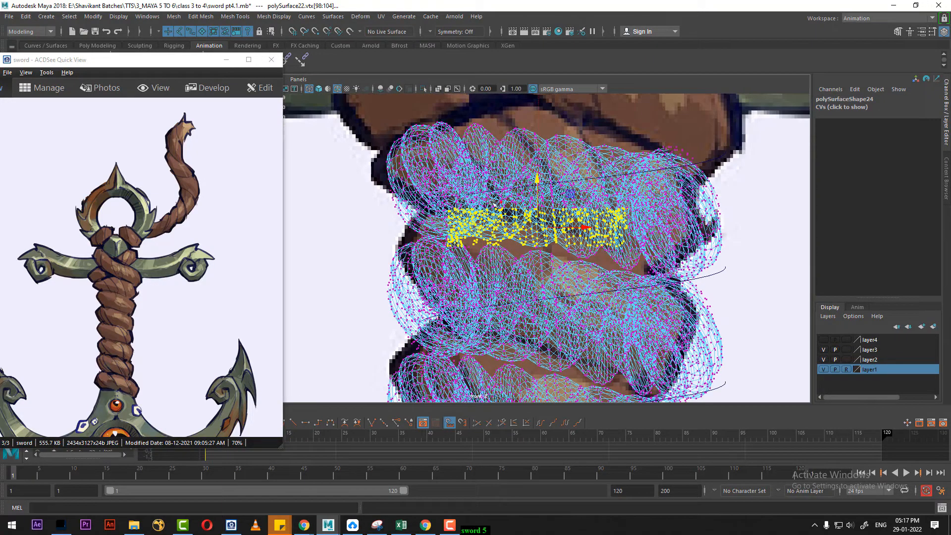
drag(577, 229, 577, 231)
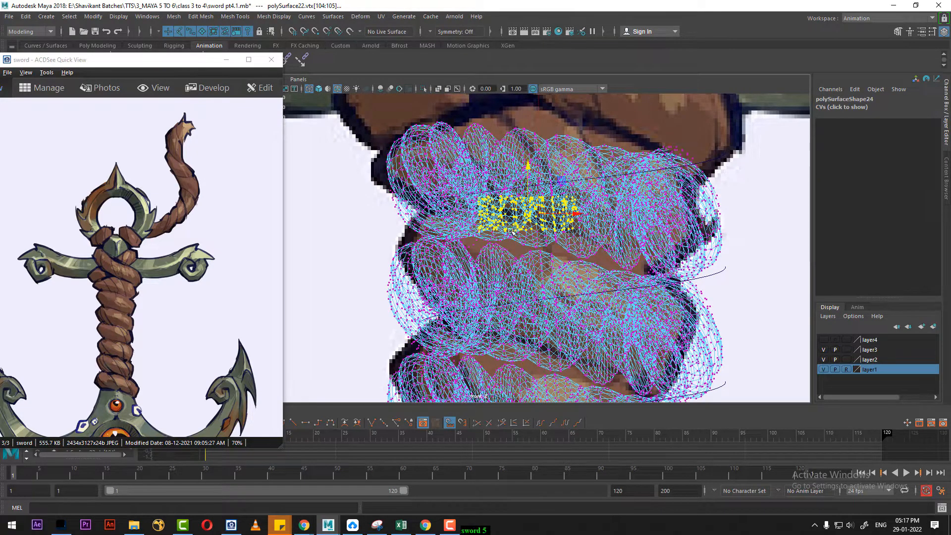
key(b)
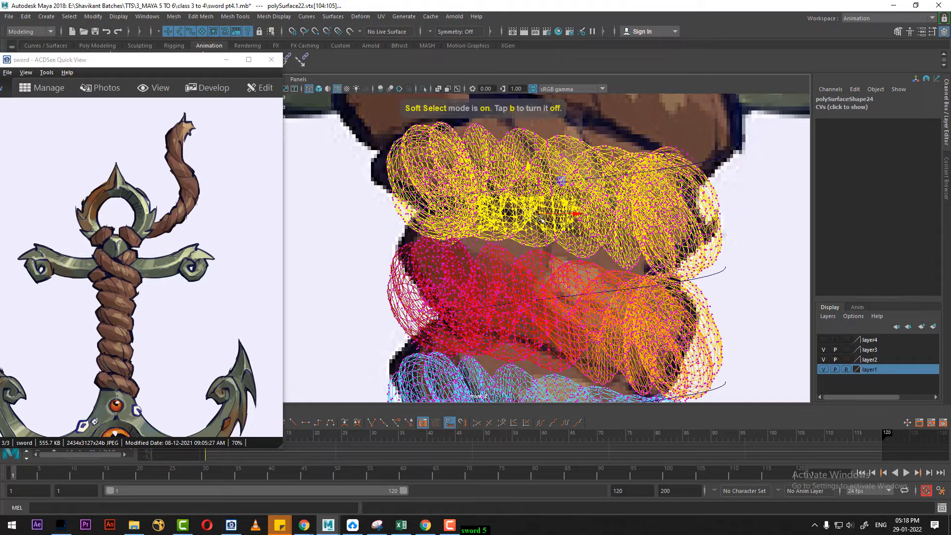
drag(391, 230, 394, 265)
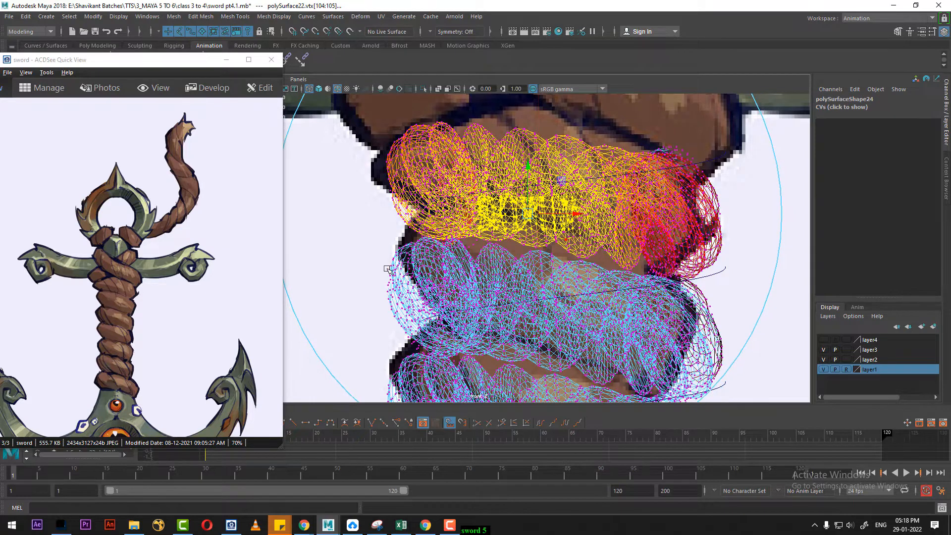
drag(551, 194, 379, 253)
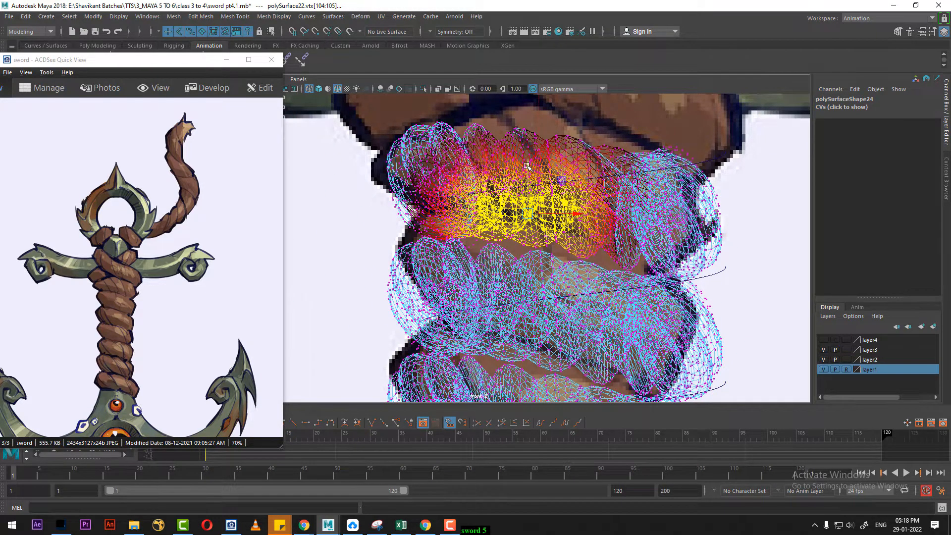
drag(532, 170, 530, 184)
Move the soft-selected lower-middle vertices of the second coil slightly down to cover the gap beneath it
alt+middle_drag(527, 327, 540, 198)
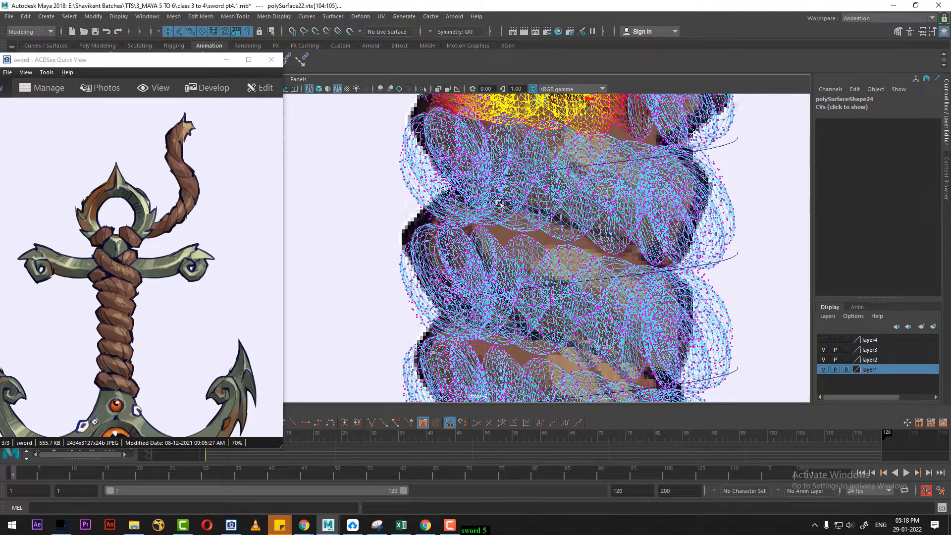
click(586, 200)
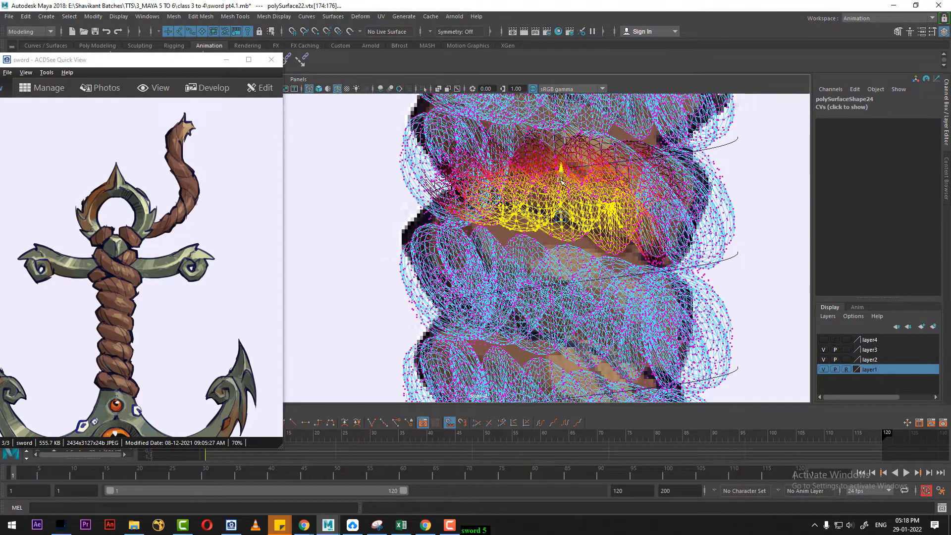
drag(560, 182, 560, 182)
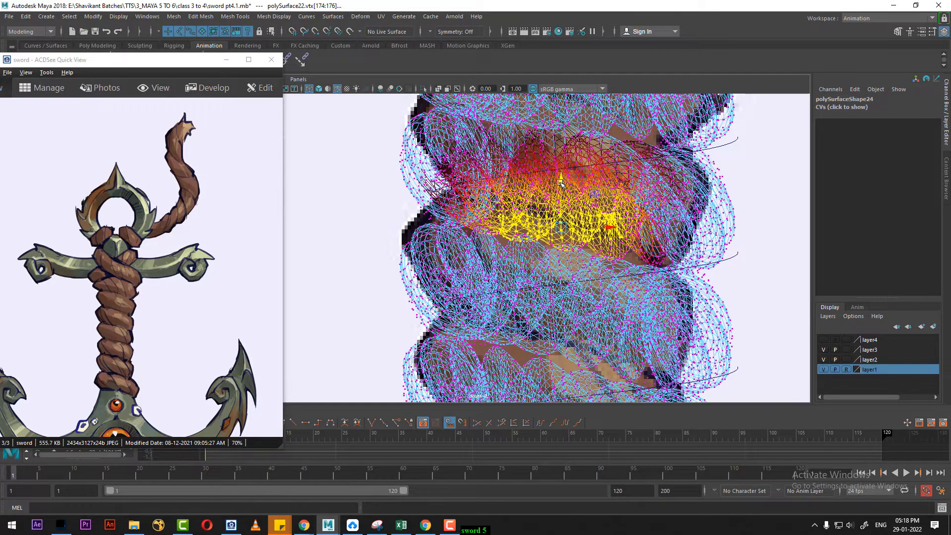
Soft-select the lower-middle vertices of the third coil and shift them slightly down toward the next coil
alt+right_drag(602, 328, 575, 263)
alt+middle_drag(575, 263, 573, 222)
alt+right_drag(594, 317, 666, 399)
alt+right_drag(520, 198, 558, 238)
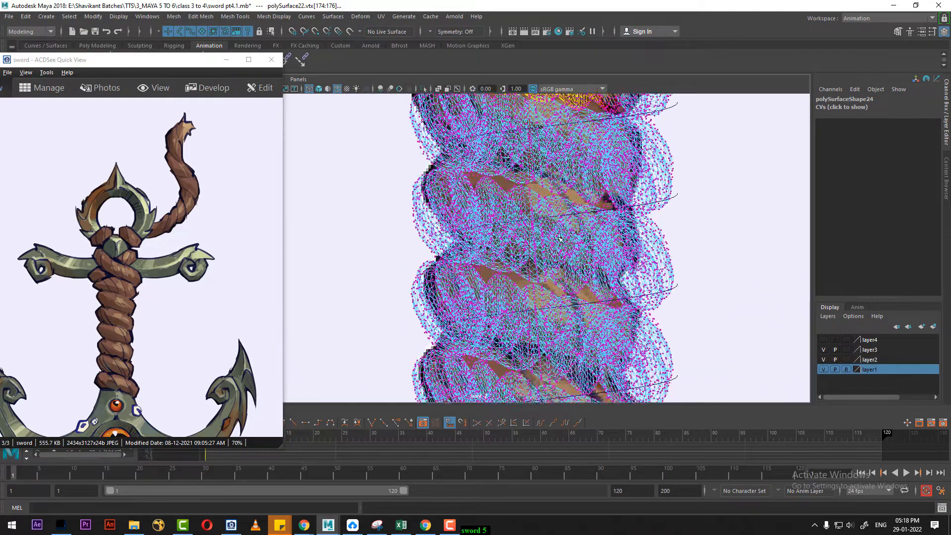
alt+middle_drag(558, 238, 542, 288)
alt+right_drag(522, 252, 536, 269)
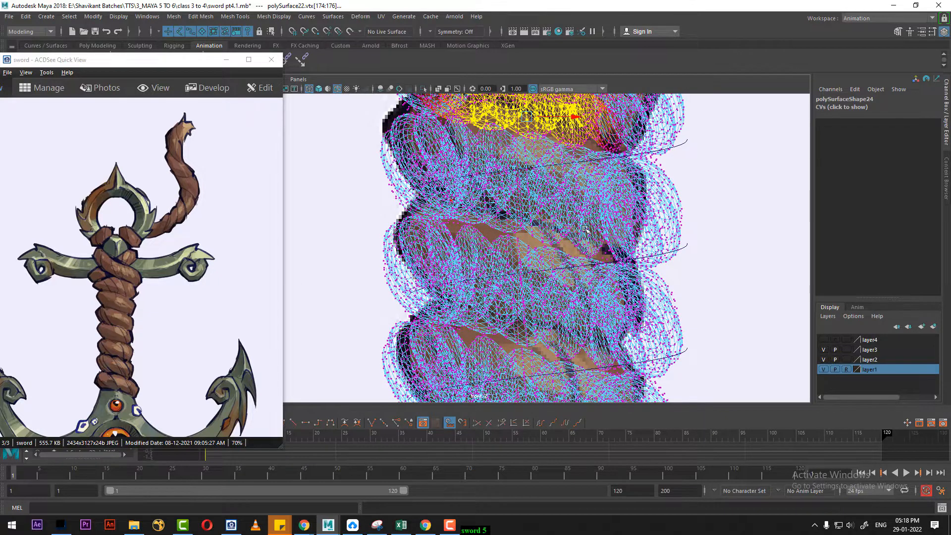
drag(451, 200, 586, 229)
drag(518, 168, 517, 169)
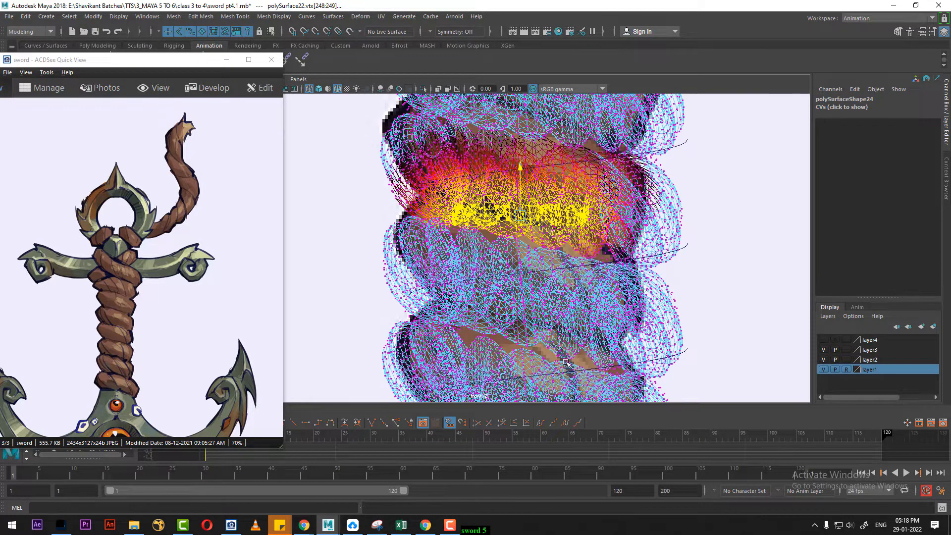
Reselect a narrower patch of vertices at the fourth coil's lower middle and move it down with soft falloff
alt+middle_drag(560, 311, 524, 213)
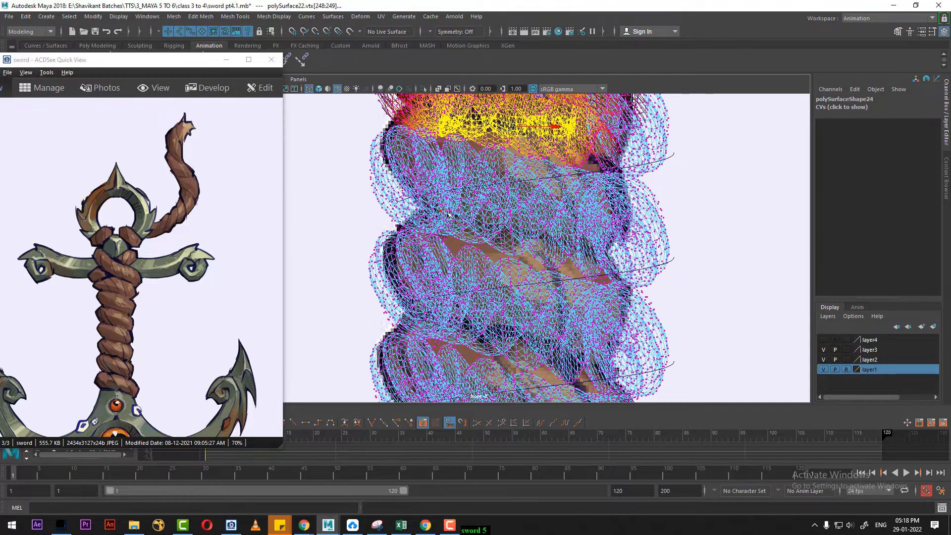
drag(446, 212, 577, 241)
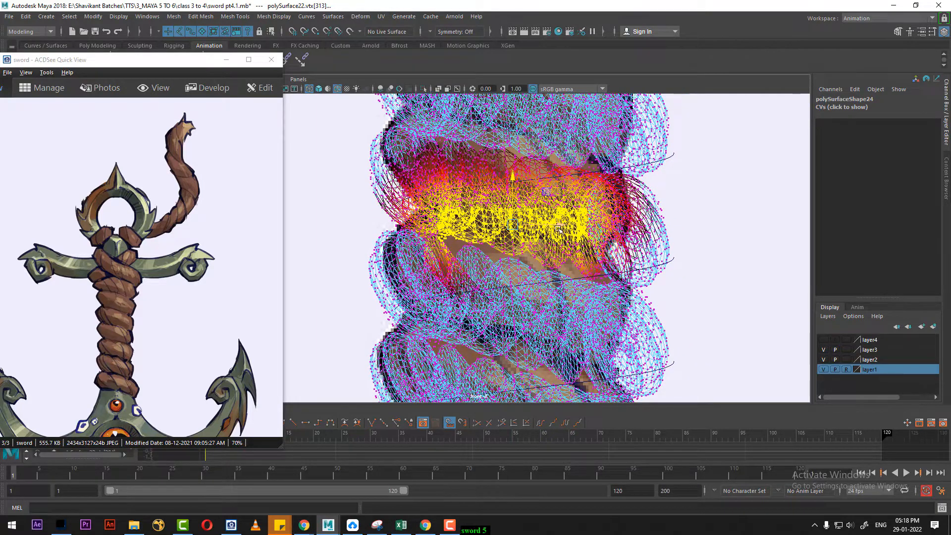
drag(557, 227, 565, 231)
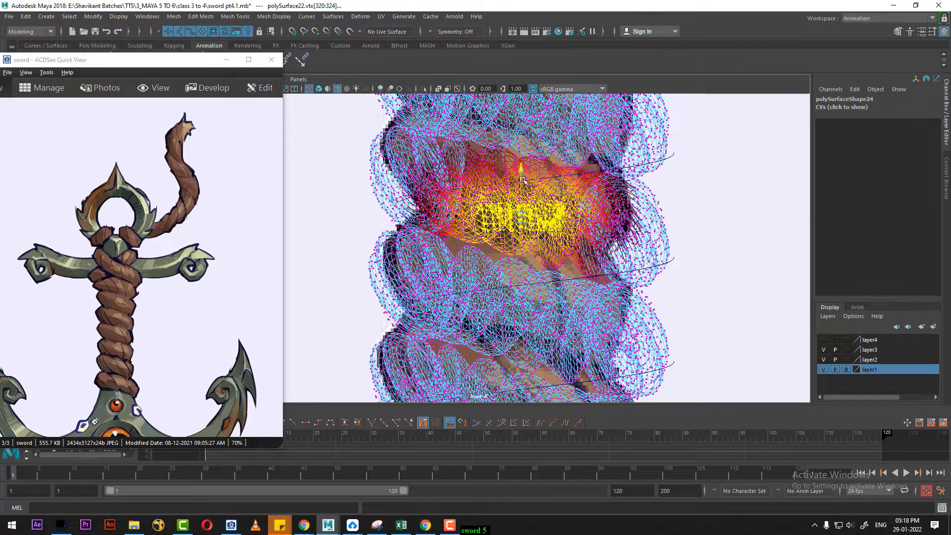
drag(521, 169, 522, 179)
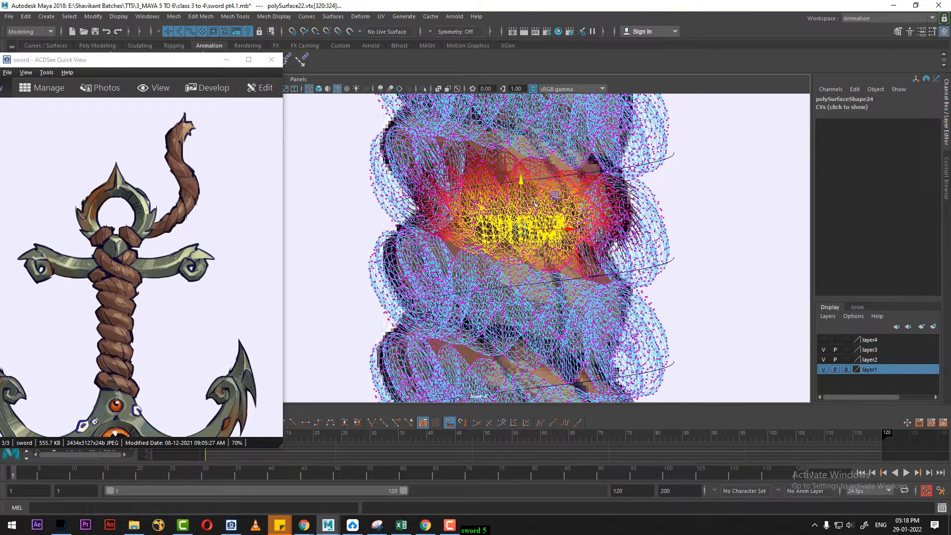
Pull the fifth coil's lower-middle vertices slightly down with soft selection
alt+middle_drag(537, 212, 489, 185)
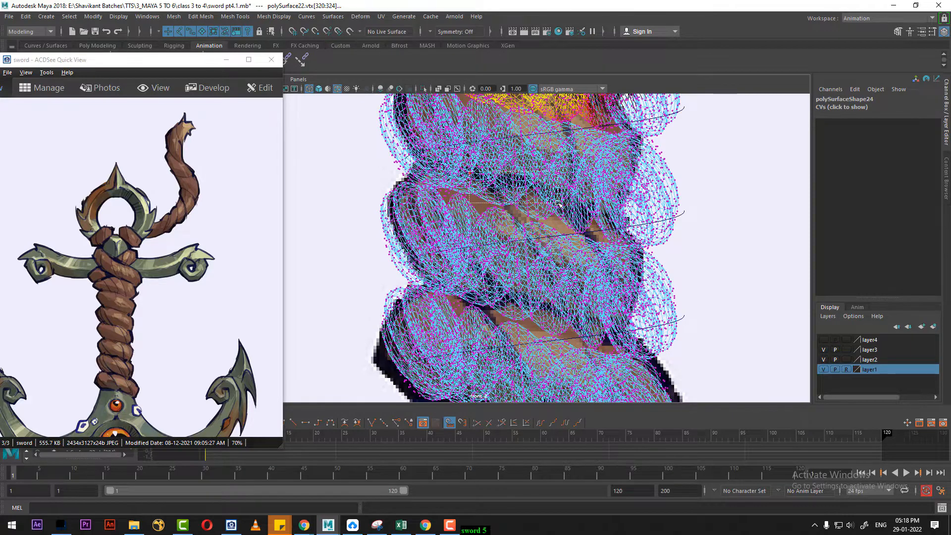
drag(547, 194, 558, 198)
drag(513, 139, 514, 149)
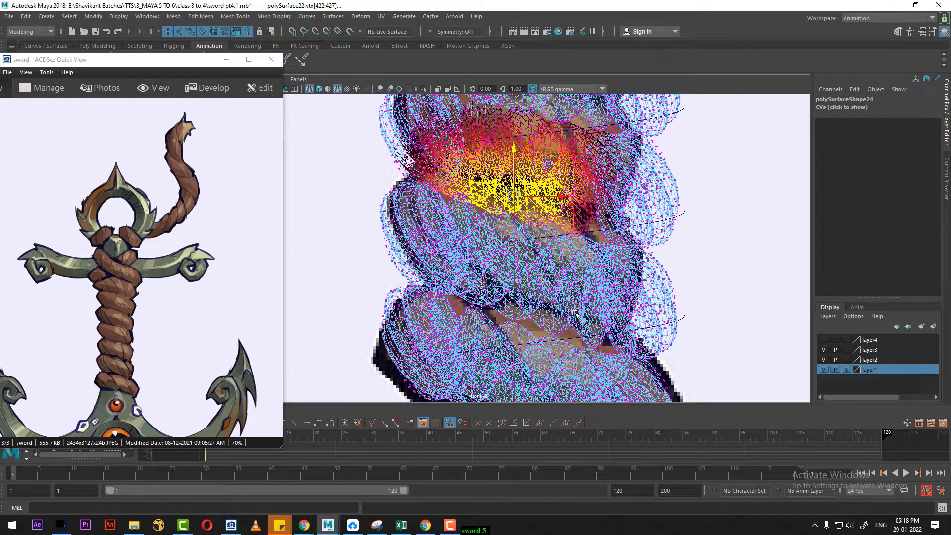
Lower the soft-selected vertices along the sixth coil's bottom middle edge to narrow the gap above the last coil
click(527, 325)
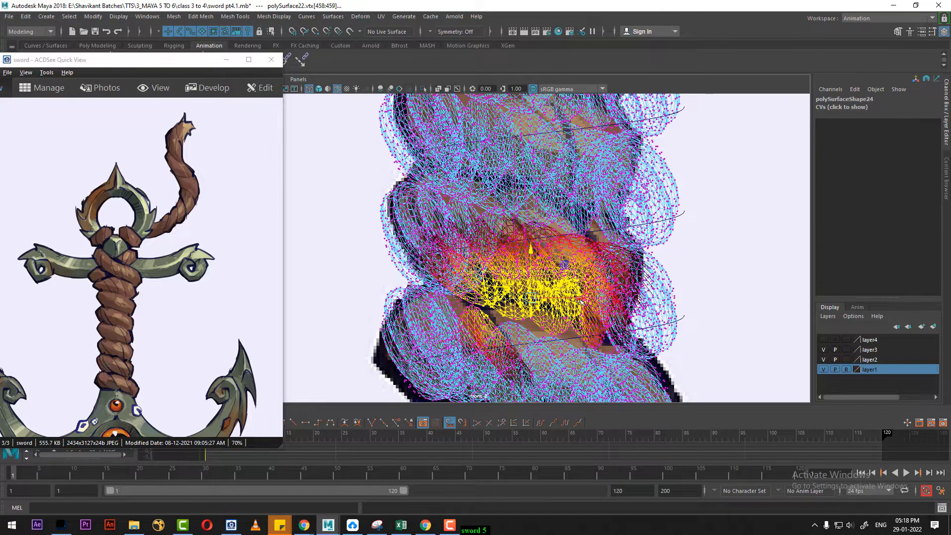
click(518, 246)
drag(515, 249, 515, 257)
Return the handle rope to object mode, deselect it, and turn on textured shaded display to check the coils
scroll(558, 285, down, 8)
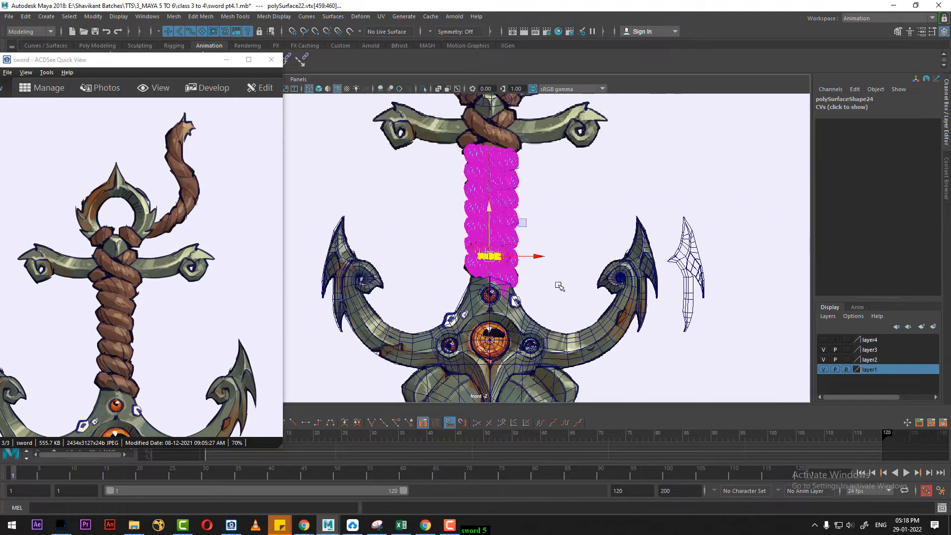
scroll(561, 287, up, 2)
scroll(562, 287, up, 1)
right_drag(508, 185, 559, 155)
click(575, 207)
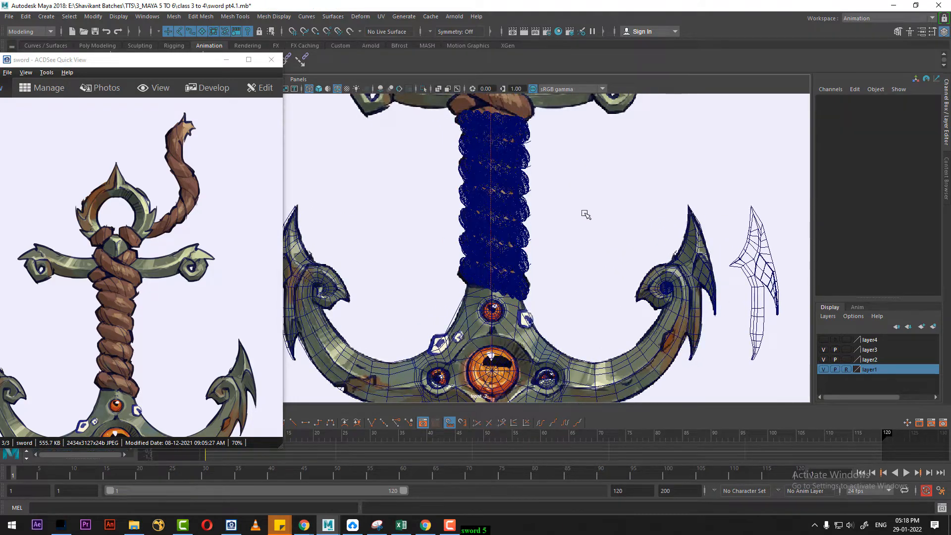
key(5)
key(6)
scroll(565, 269, up, 3)
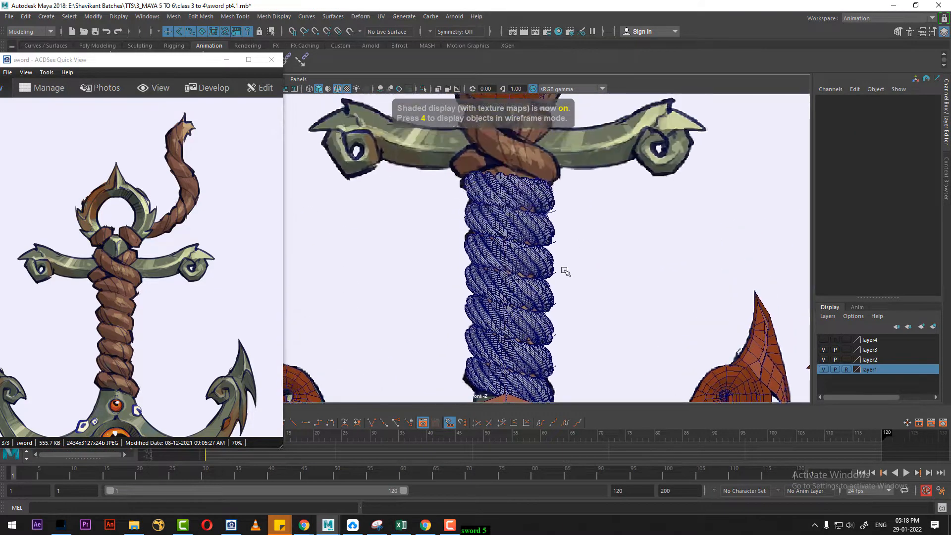
scroll(594, 300, down, 4)
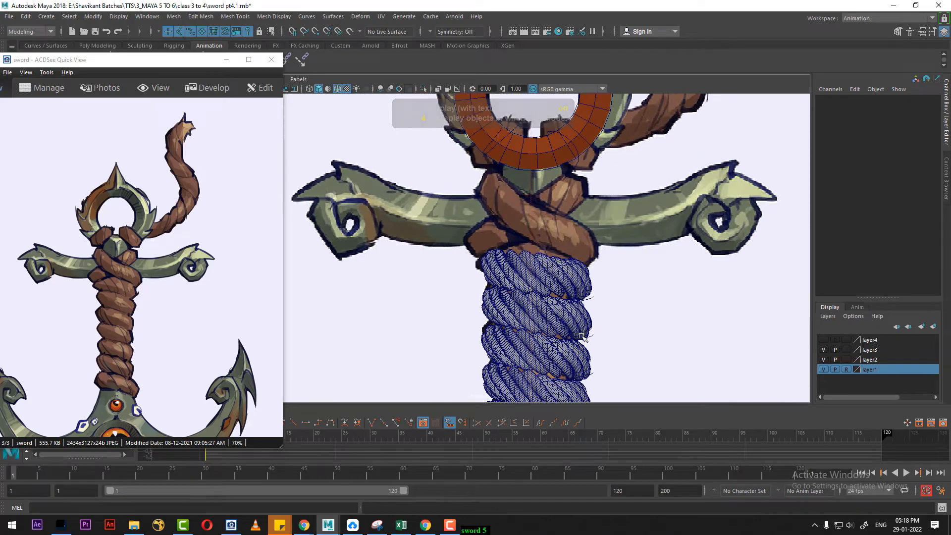
Switch to the perspective view, select the curve at the ring's base, and hide the reference drawing's layer1
key(space)
drag(587, 296, 581, 215)
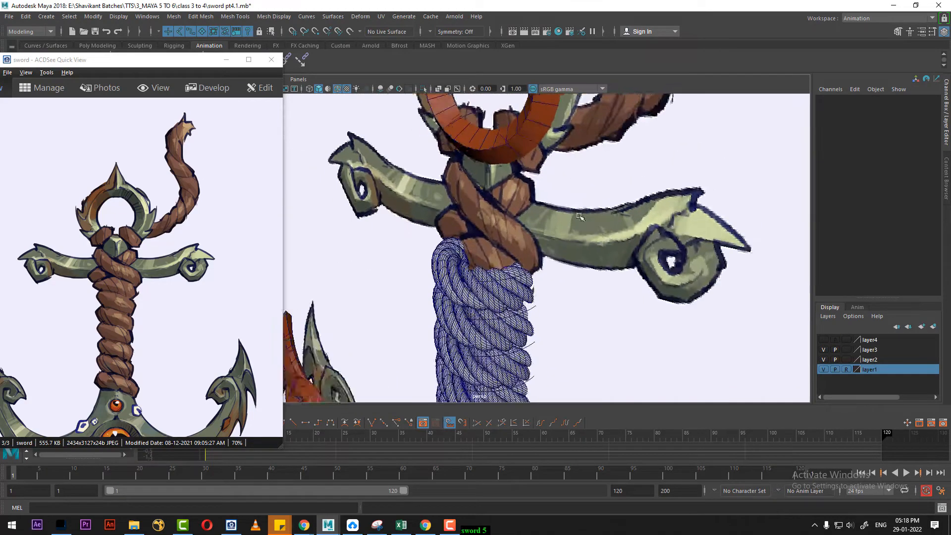
alt+middle_drag(581, 214, 584, 310)
scroll(584, 310, up, 2)
click(532, 263)
scroll(532, 263, down, 3)
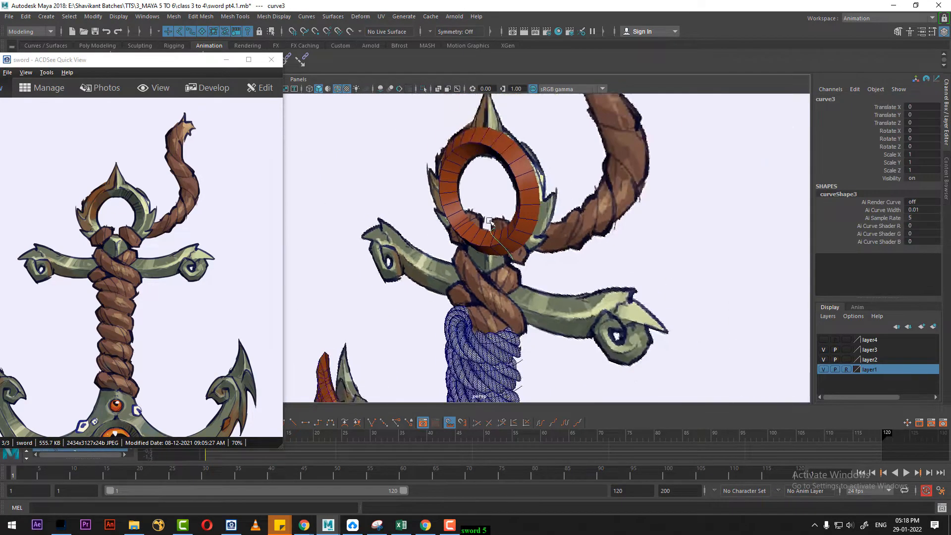
alt+drag(560, 265, 496, 272)
scroll(497, 272, down, 2)
click(822, 370)
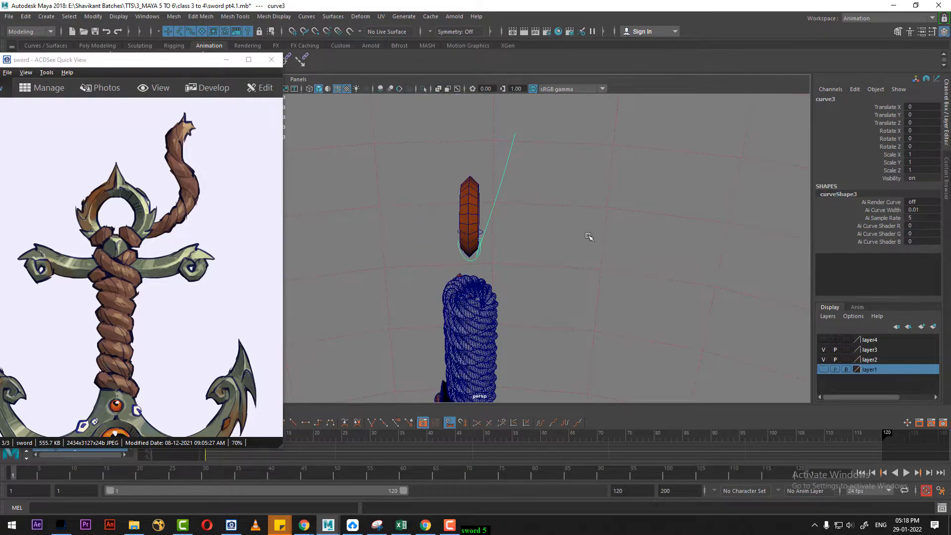
alt+drag(588, 238, 528, 271)
scroll(631, 228, up, 3)
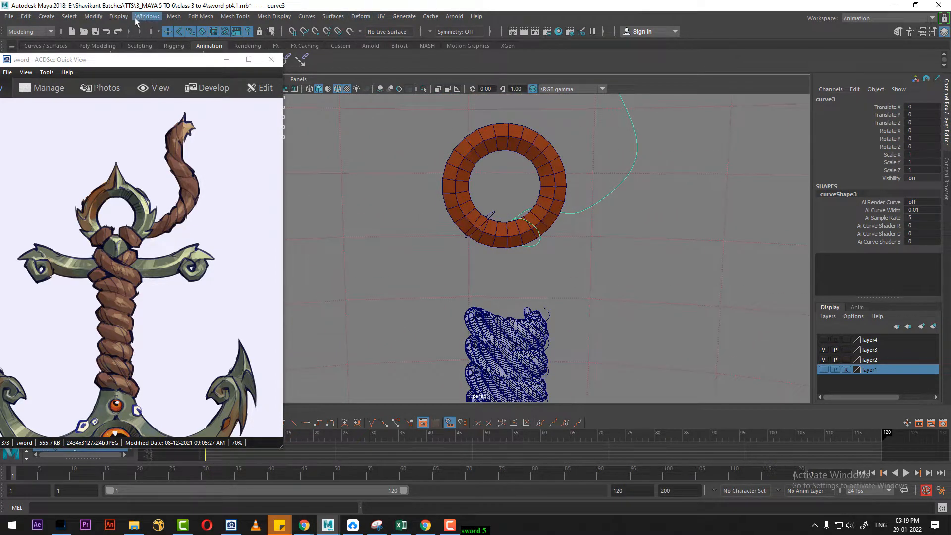
Show all hidden objects in the scene, bringing back the crossguard arm and its rope wraps
click(118, 17)
mouse_move(293, 82)
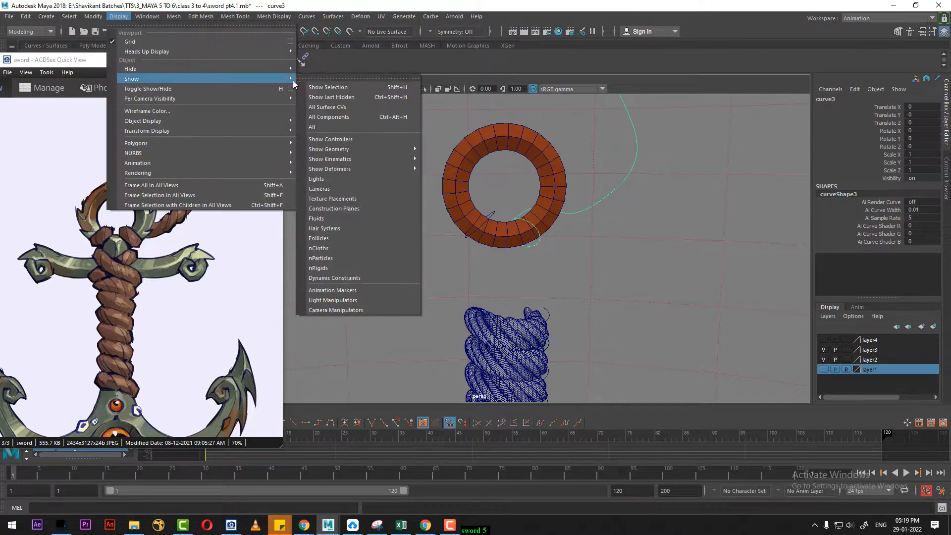
click(349, 128)
scroll(639, 283, up, 2)
alt+drag(645, 291, 661, 223)
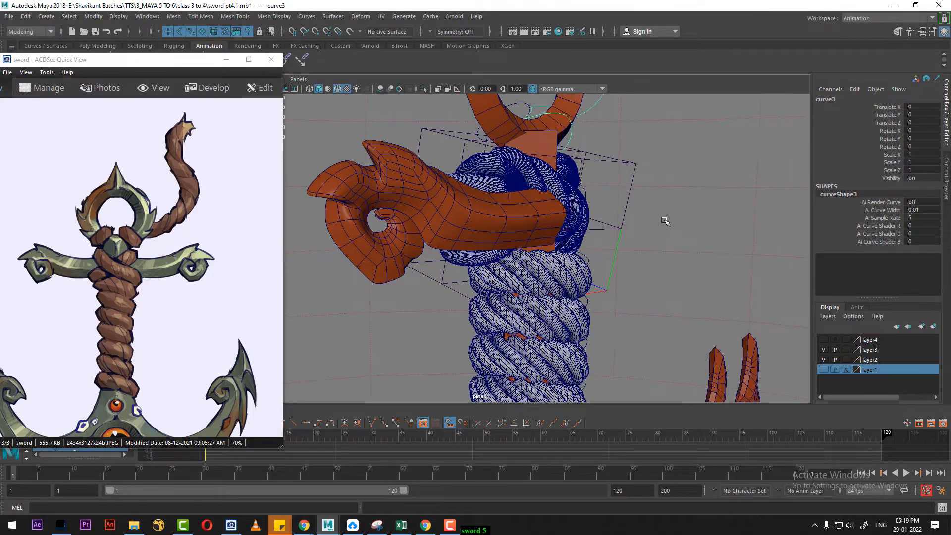
Isolate the crossguard arm and the four-sided centre block in the top view by hiding unselected objects, and select only the arm
click(665, 222)
click(488, 218)
alt+drag(488, 218, 570, 263)
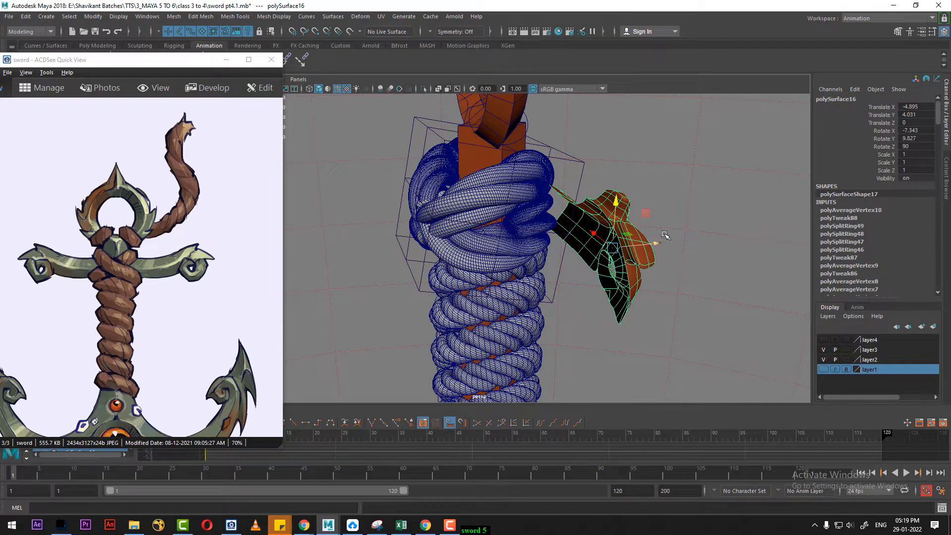
key(space)
drag(666, 236, 584, 227)
alt+right_drag(509, 272, 425, 243)
alt+middle_drag(425, 242, 474, 241)
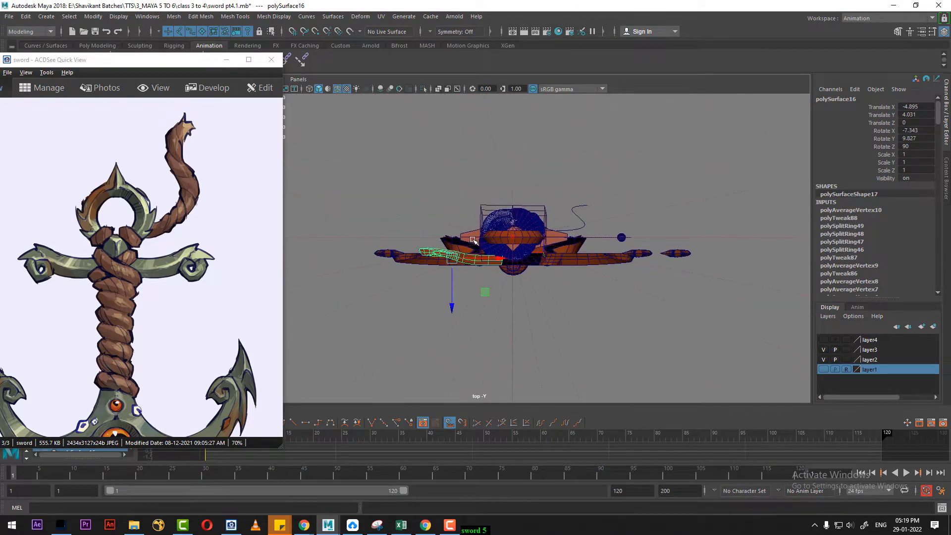
scroll(474, 240, up, 5)
shift+click(585, 246)
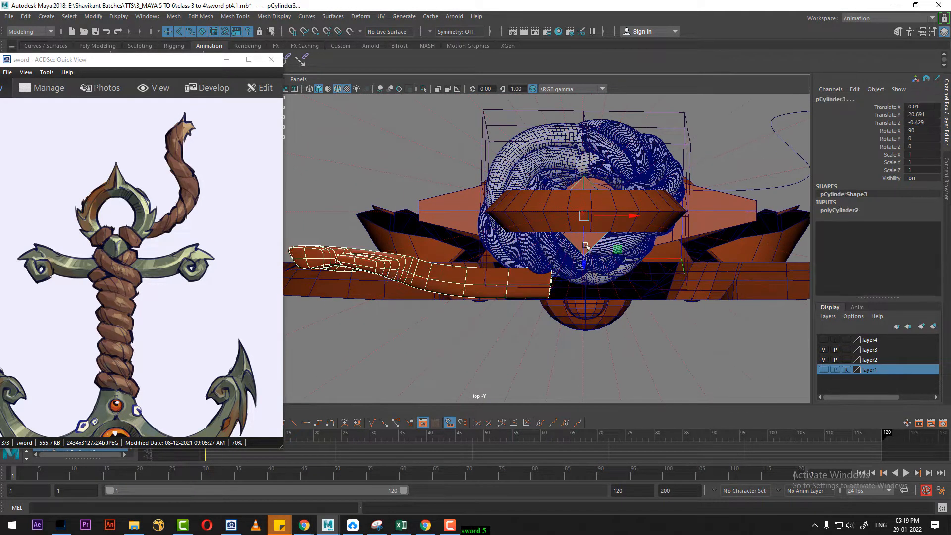
key(alt+h)
click(505, 280)
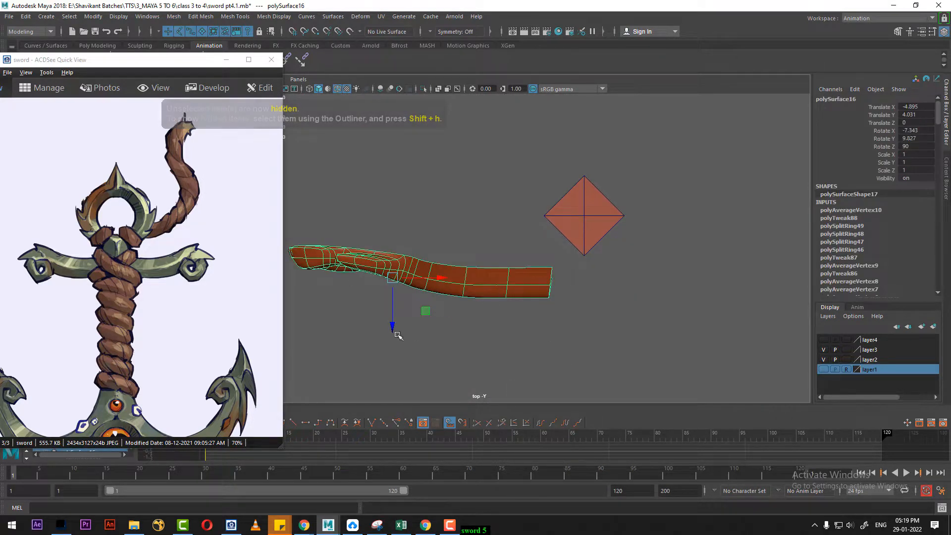
Move the crossguard arm in the top view until it lines up with the centre block's corner, and check the joint in perspective
drag(392, 325, 396, 277)
key(space)
drag(518, 293, 474, 285)
alt+right_drag(475, 286, 488, 253)
alt+drag(488, 253, 551, 267)
key(1)
alt+right_drag(551, 268, 551, 312)
Insert two edge loops around the centre block in the front view, level with the arm's lower and upper edges
click(561, 237)
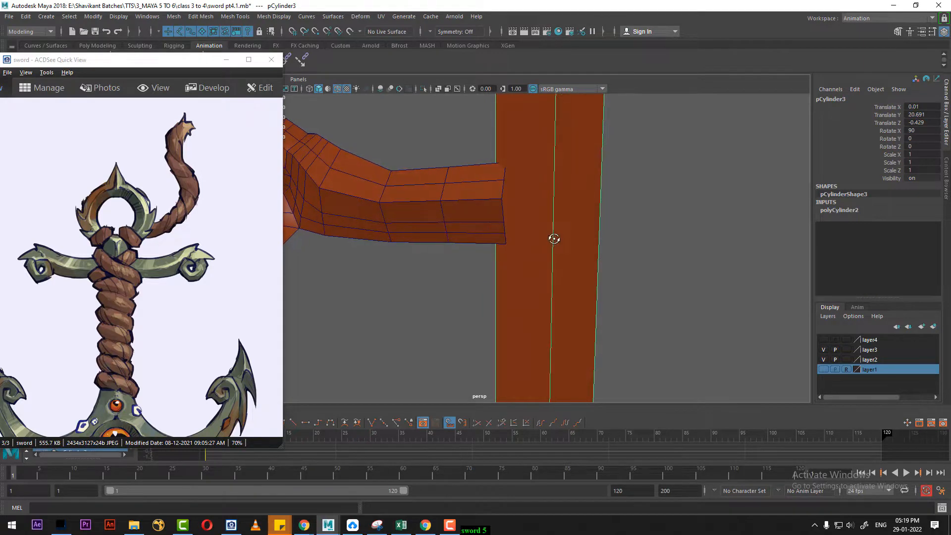
key(space)
drag(557, 228, 557, 256)
alt+right_drag(556, 260, 616, 328)
shift+right_drag(603, 226, 517, 242)
alt+right_drag(570, 275, 598, 305)
drag(524, 241, 526, 240)
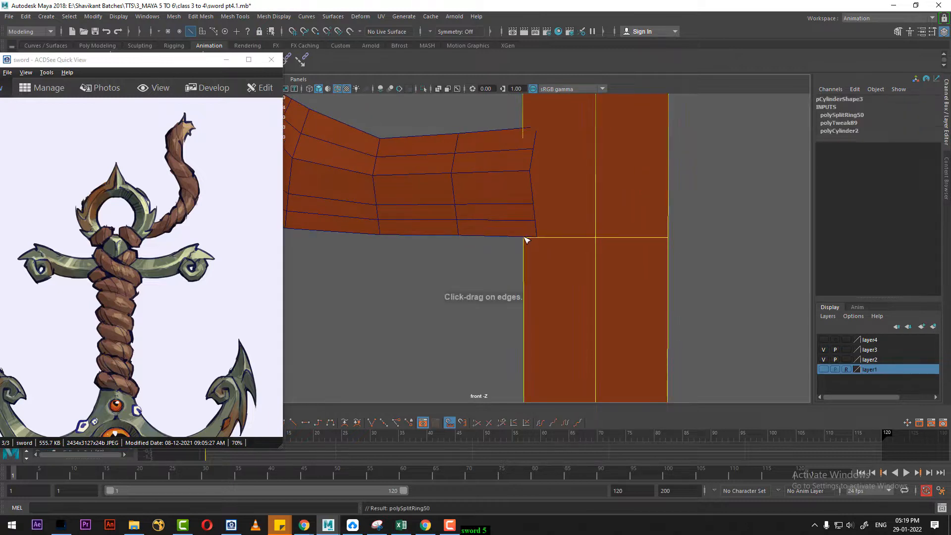
alt+middle_drag(599, 146, 596, 192)
drag(597, 177, 597, 181)
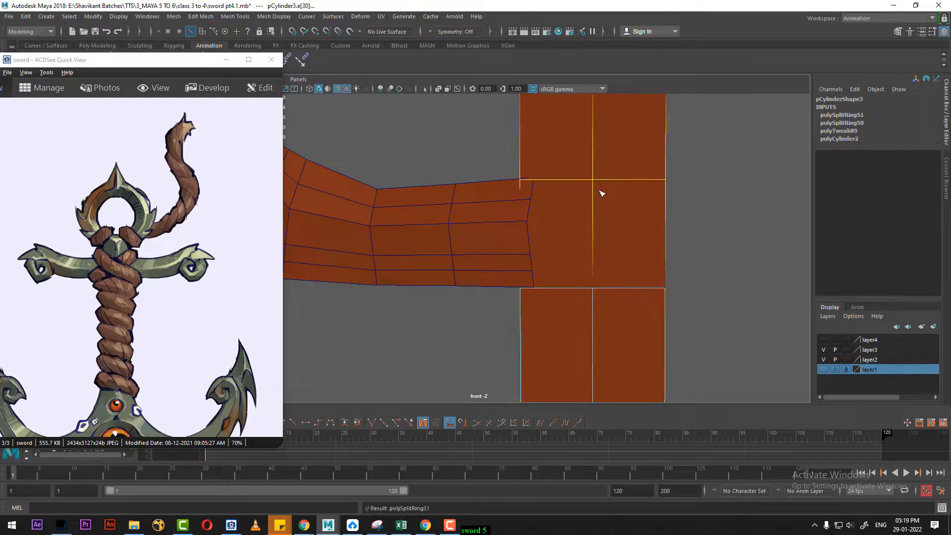
key(w)
right_drag(589, 190, 614, 171)
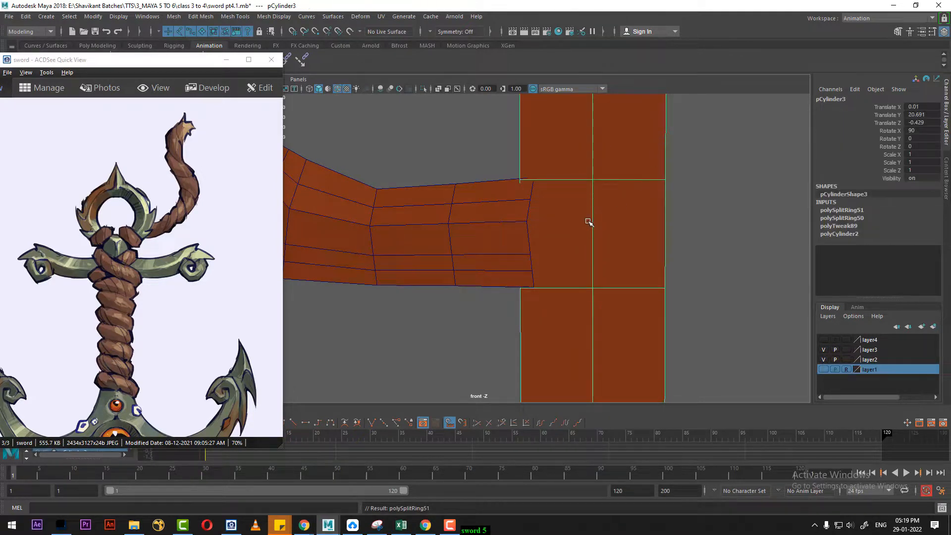
mouse_move(593, 209)
alt+right_down()
mouse_move(596, 243)
mouse_move(585, 224)
alt+right_up()
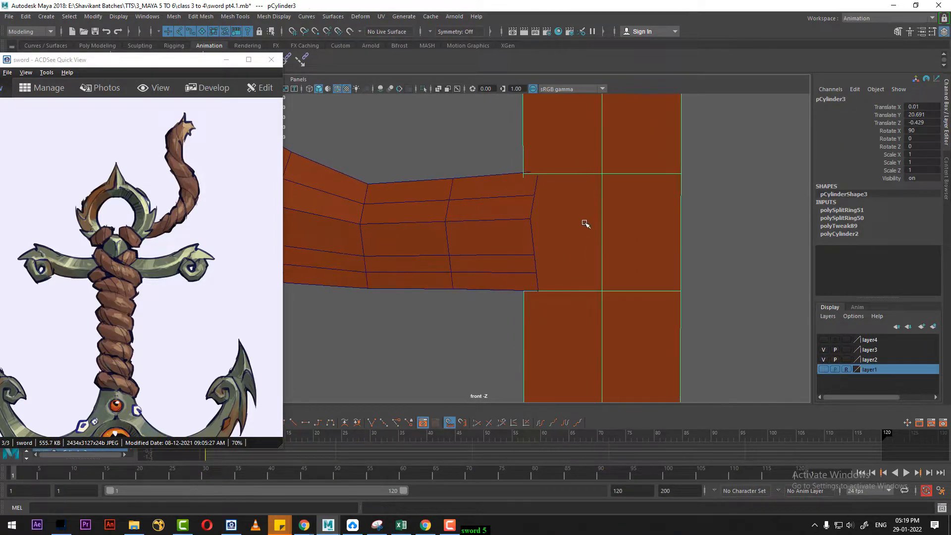
Delete the block's front face between the two new loops on the arm's side, and return the block to object mode in perspective
right_drag(582, 162, 576, 194)
click(577, 227)
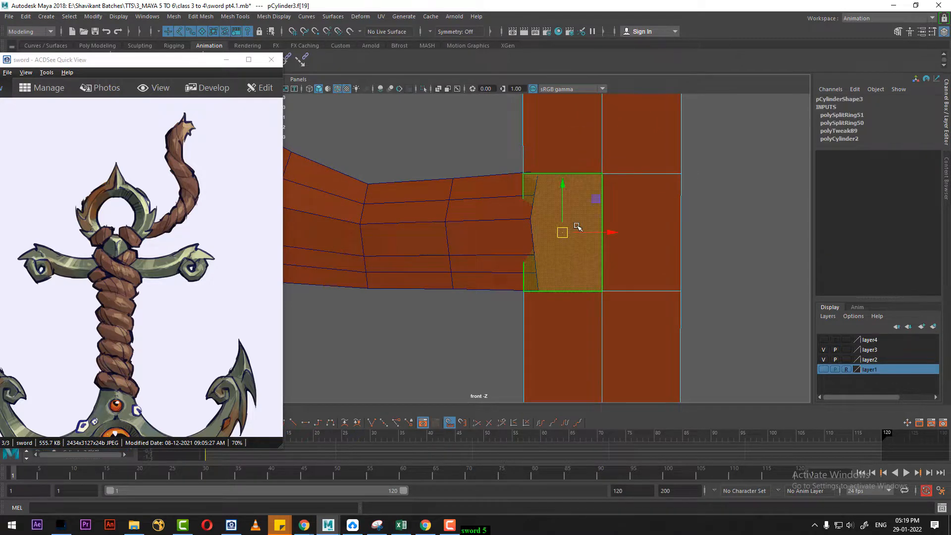
key(Delete)
key(space)
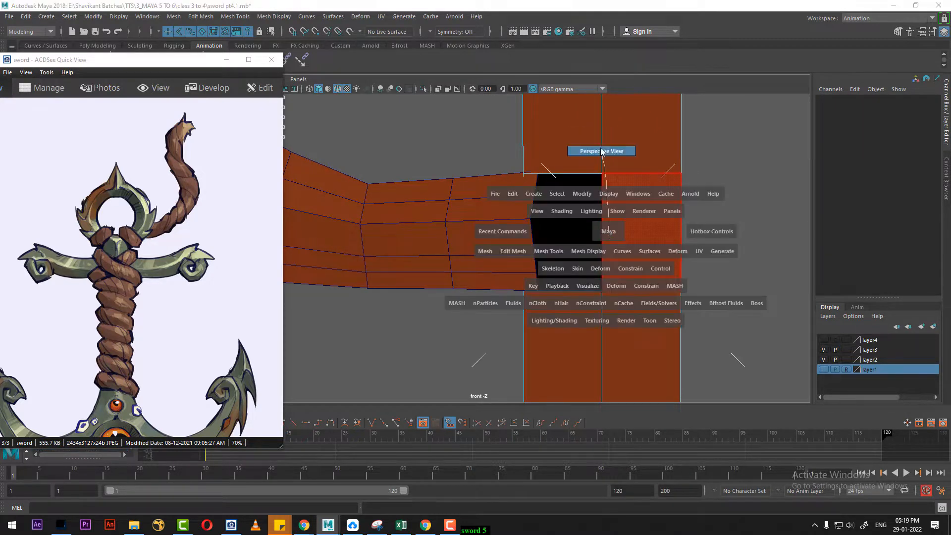
drag(607, 230, 626, 260)
alt+right_drag(626, 260, 527, 259)
alt+drag(526, 259, 559, 259)
alt+right_drag(560, 259, 571, 262)
alt+drag(571, 262, 540, 273)
right_drag(607, 189, 697, 143)
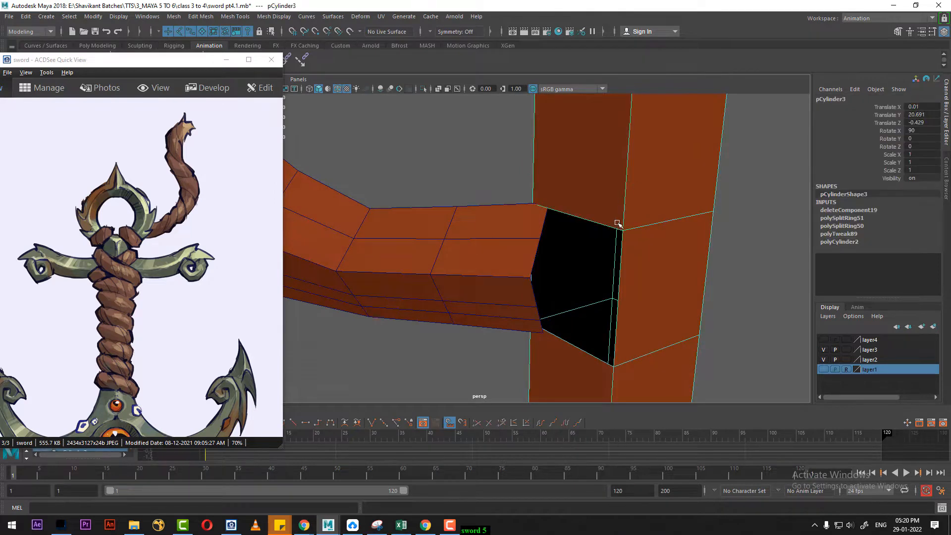
Insert an edge loop around the crossguard arm close to its open end beside the block
alt+right_drag(617, 223, 573, 263)
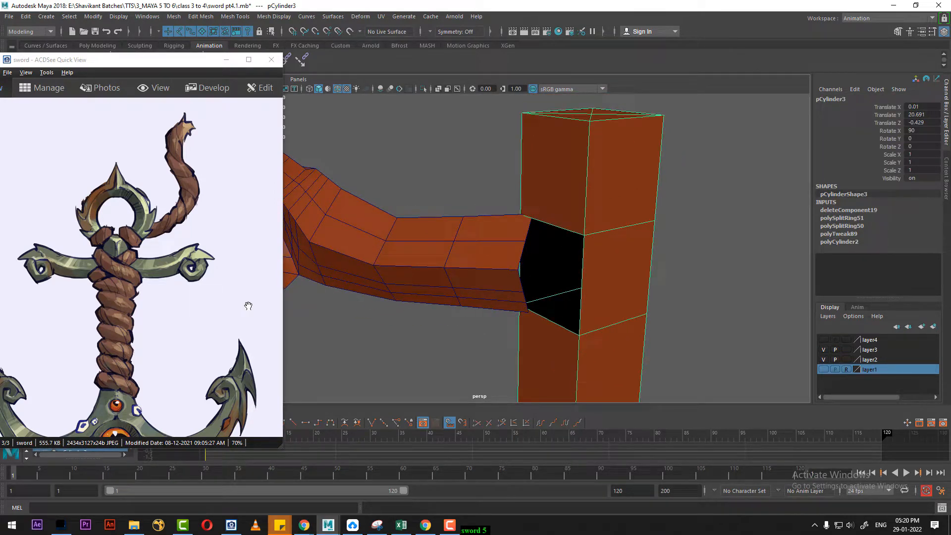
mouse_move(530, 272)
alt+mouse_down()
mouse_move(508, 269)
mouse_move(514, 262)
mouse_move(530, 278)
alt+mouse_up()
alt+right_drag(530, 278, 556, 300)
alt+drag(555, 300, 505, 253)
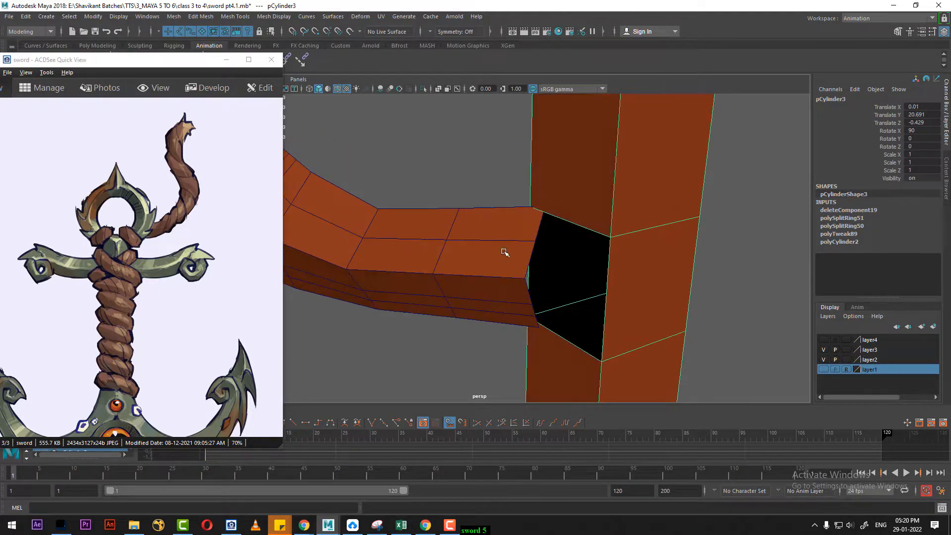
click(508, 294)
shift+right_drag(500, 233, 439, 256)
click(506, 281)
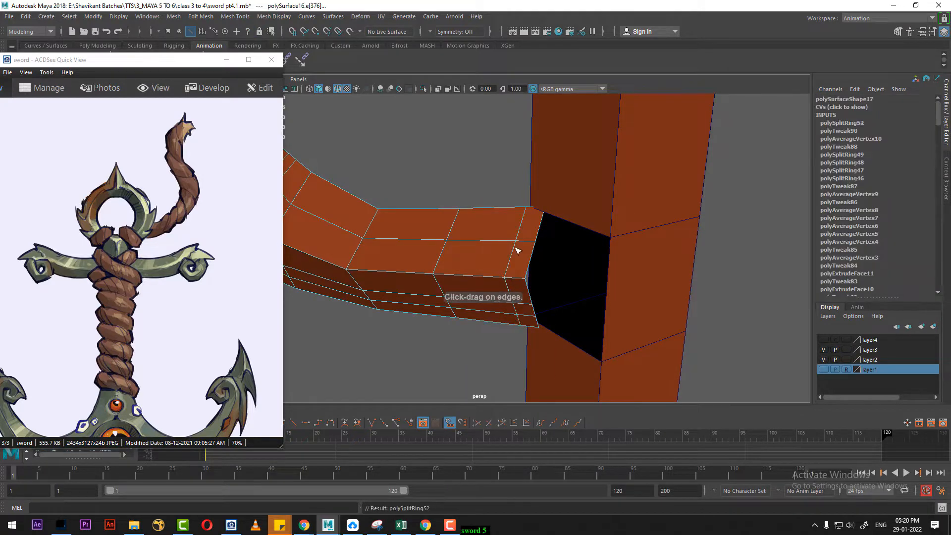
key(w)
In wireframe display, snap the arm end's upper and lower corner vertices to the block's side corners, and return to shaded display
alt+drag(510, 224, 512, 192)
right_drag(511, 191, 560, 226)
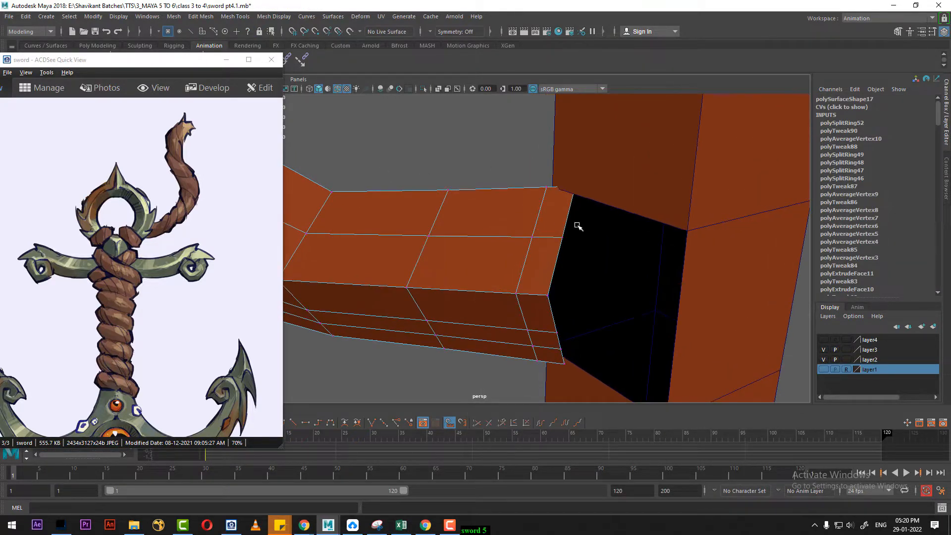
key(4)
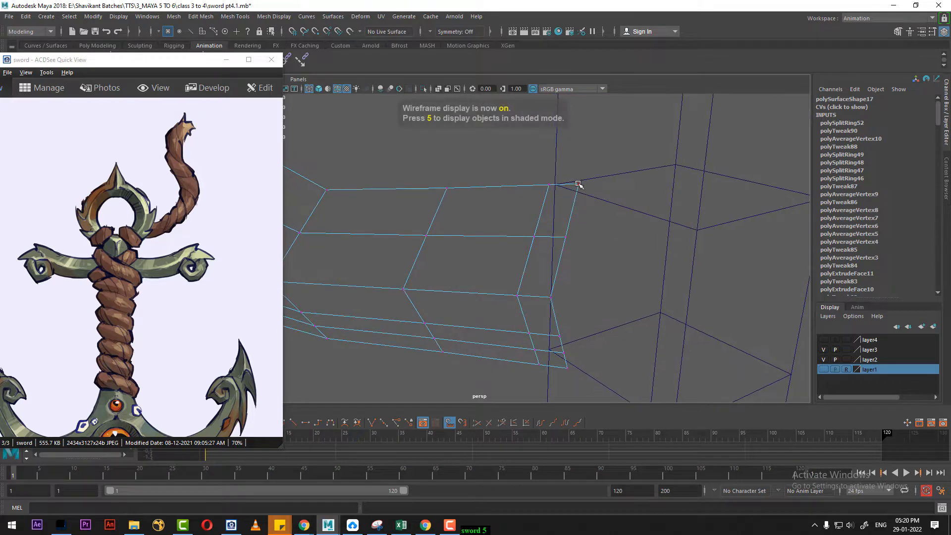
click(579, 185)
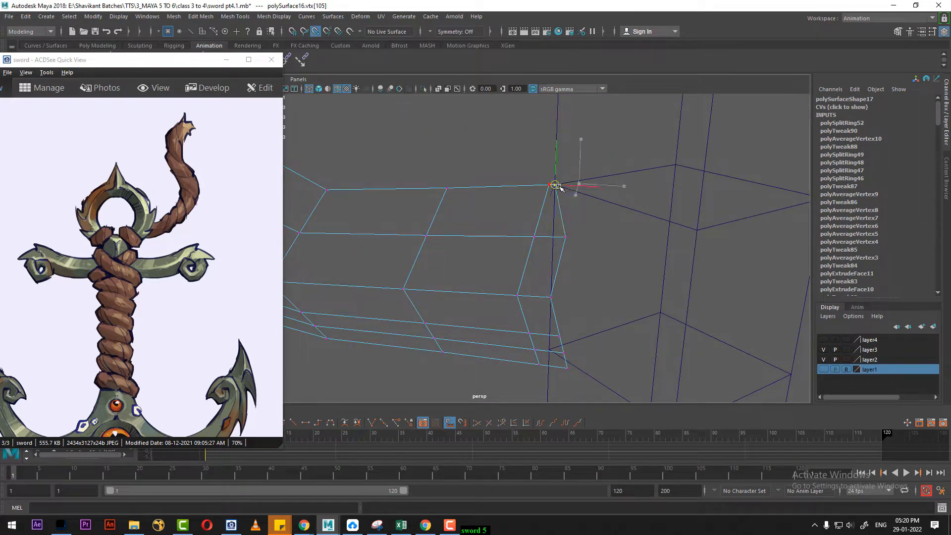
scroll(596, 287, up, 3)
click(593, 321)
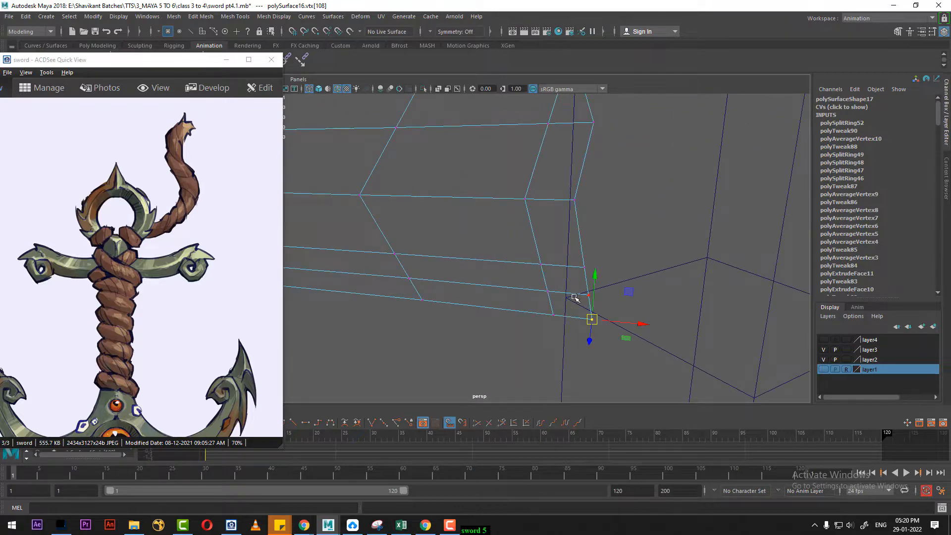
alt+drag(628, 279, 590, 278)
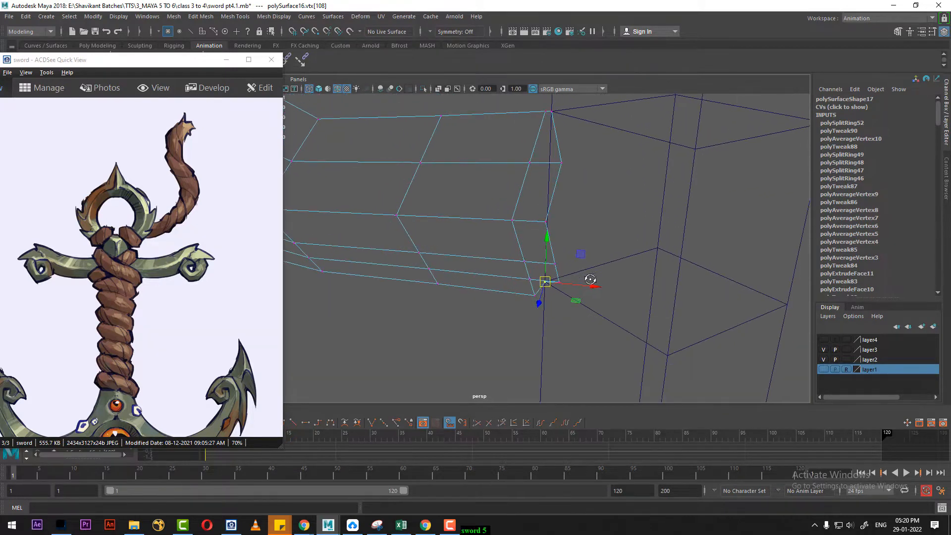
key(space)
click(576, 246)
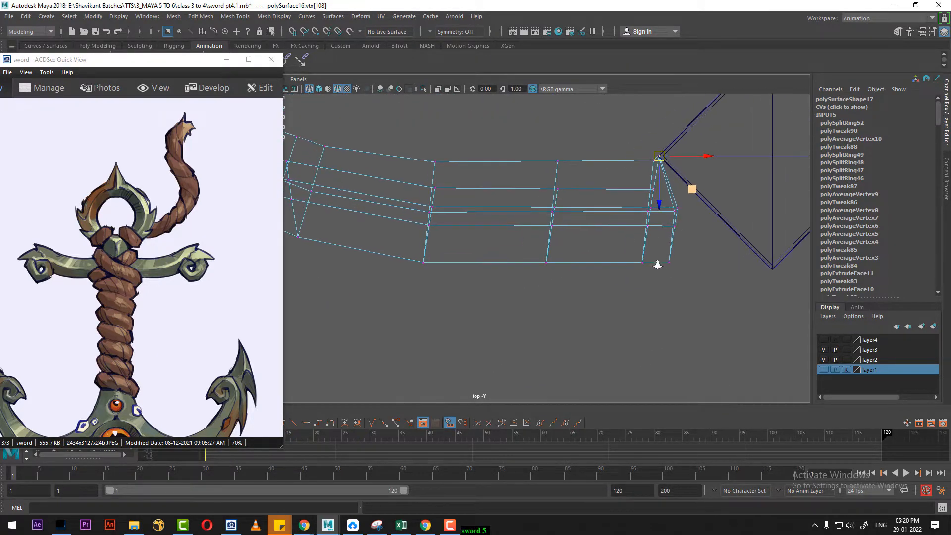
alt+right_drag(639, 272, 573, 282)
key(space)
mouse_move(573, 282)
mouse_down()
mouse_move(573, 212)
mouse_move(577, 227)
mouse_move(541, 199)
mouse_move(550, 257)
mouse_move(548, 248)
mouse_move(566, 261)
mouse_up()
key(5)
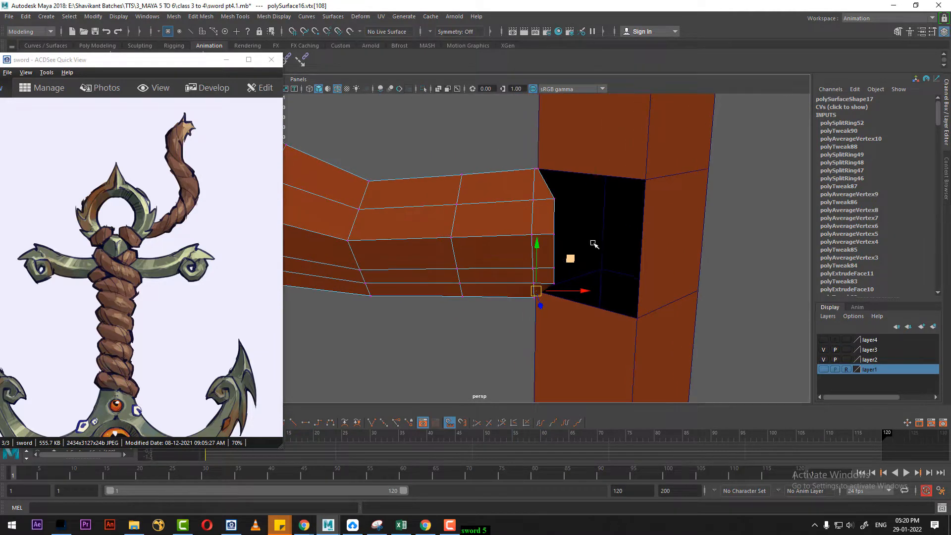
Delete the surplus lengthwise edges from the last segments at the arm's open end, keeping its corner edges
alt+middle_drag(512, 237, 542, 239)
right_drag(542, 239, 555, 219)
double_click(562, 236)
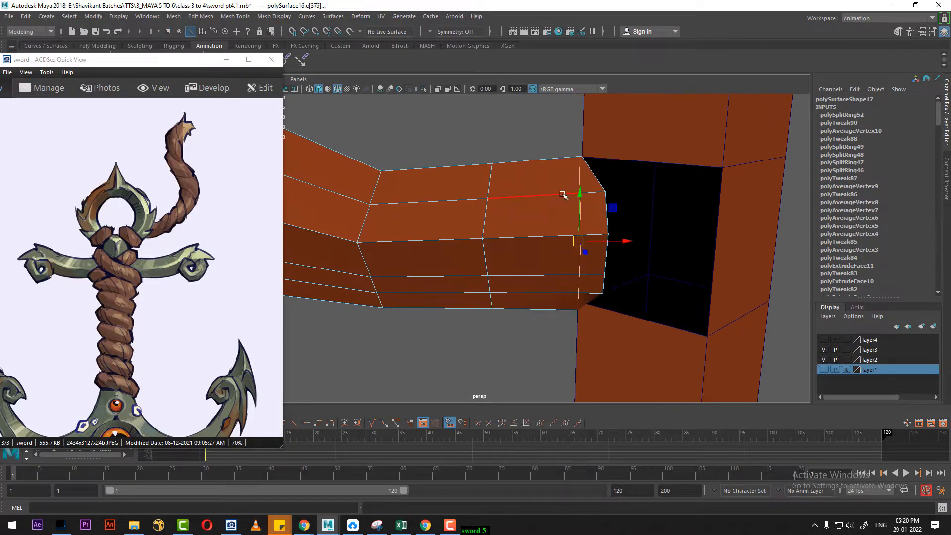
click(526, 198)
alt+right_drag(570, 197, 639, 188)
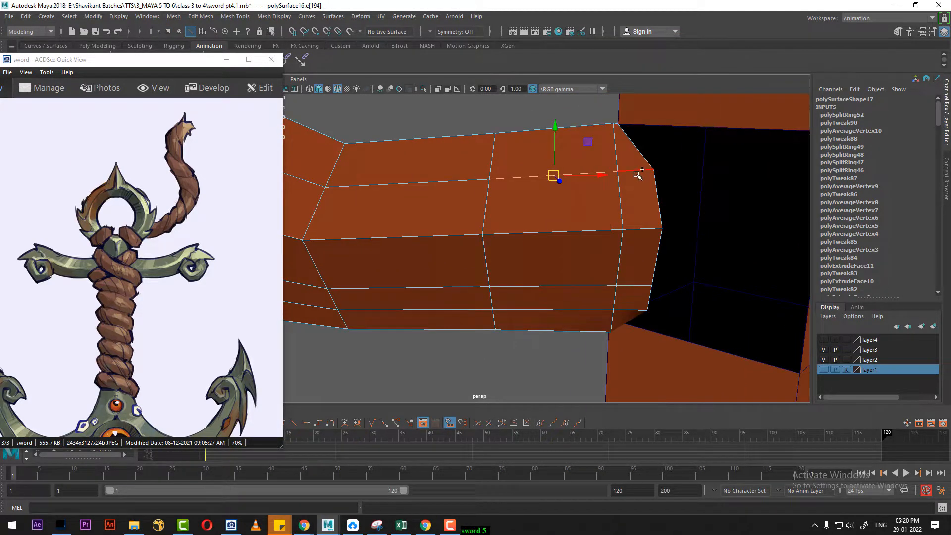
shift+click(637, 171)
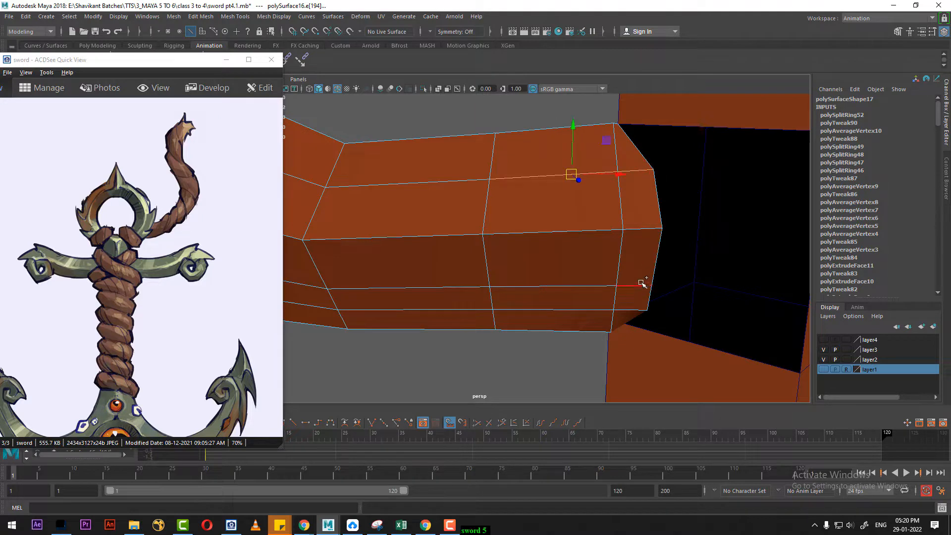
shift+right_drag(625, 204, 478, 276)
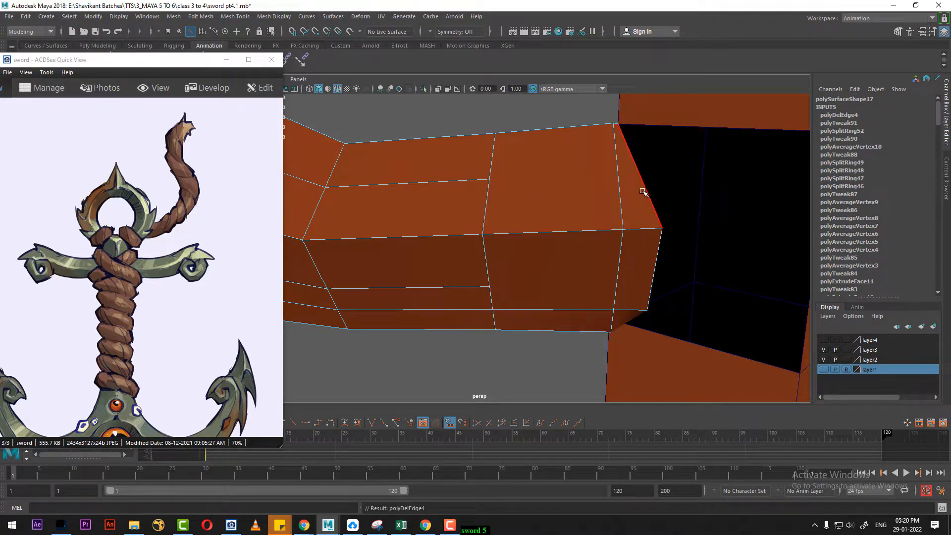
alt+drag(642, 191, 538, 226)
alt+drag(588, 283, 570, 271)
click(618, 289)
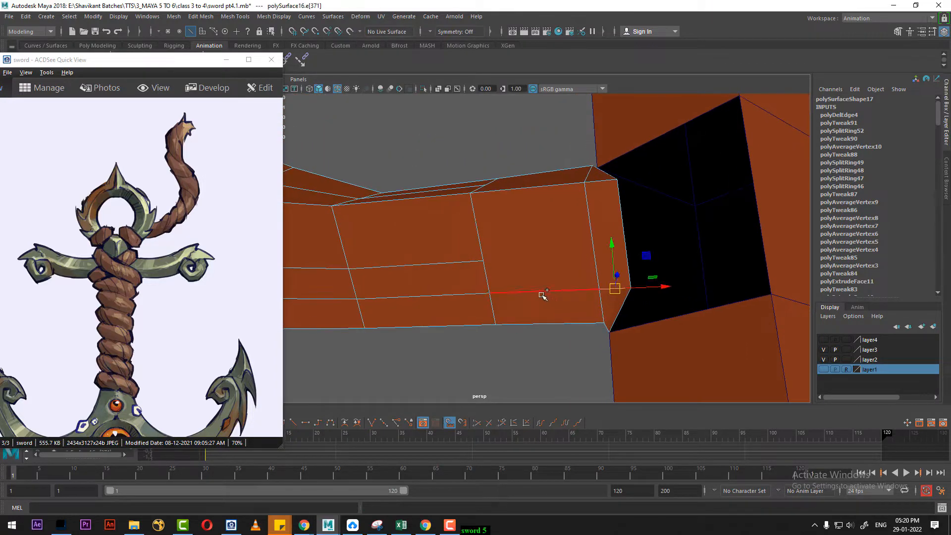
key(ctrl+Delete)
alt+drag(505, 243, 533, 276)
Add a horizontal edge loop through the middle of the block's opened section, between its upper and lower loops
right_drag(540, 233, 472, 217)
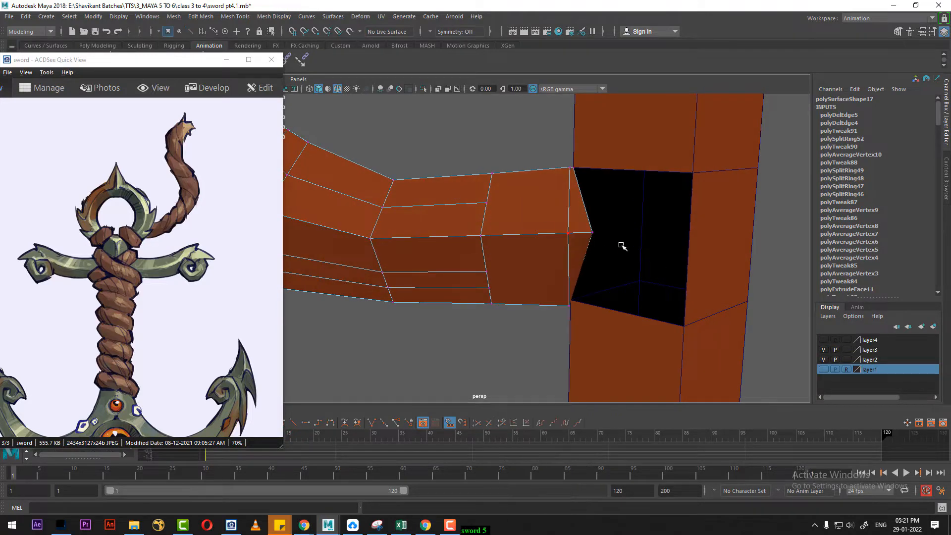
click(593, 232)
alt+drag(594, 234, 621, 268)
right_drag(673, 248, 692, 124)
click(685, 246)
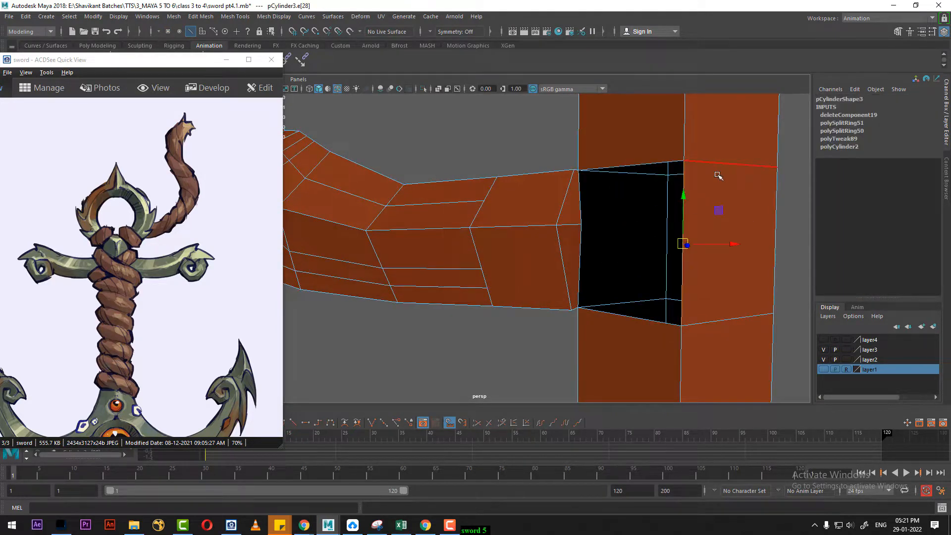
ctrl+right_drag(718, 175, 740, 129)
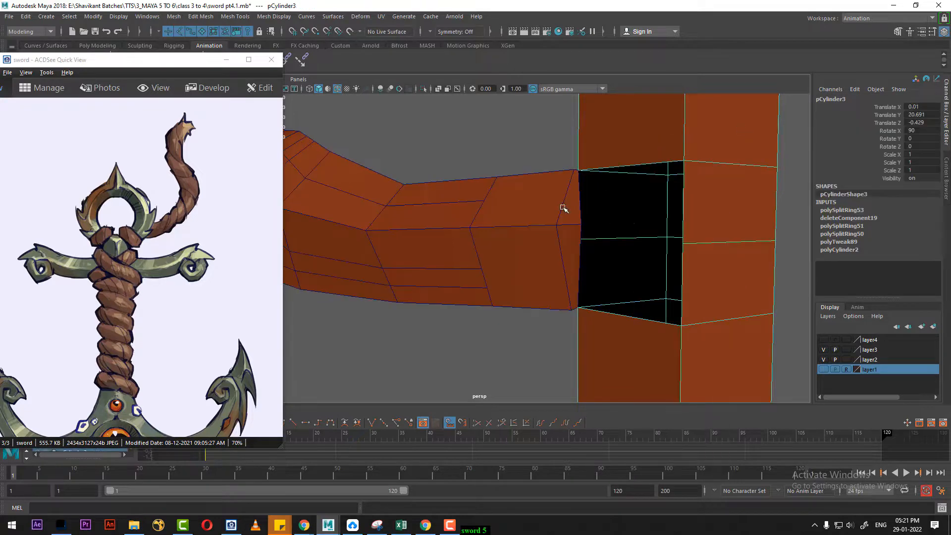
Snap the arm end's middle, upper and lower vertices to the matching vertices on the block opening's front edge
click(579, 224)
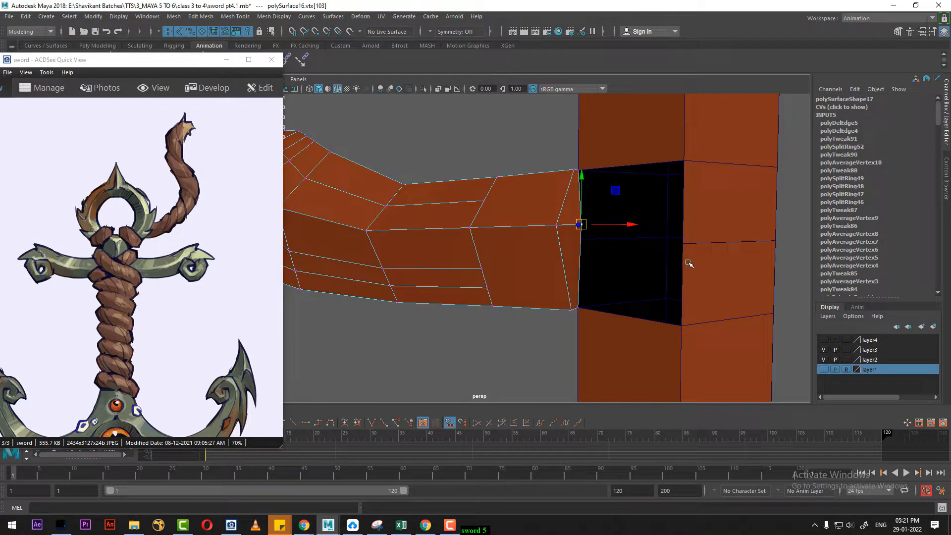
alt+drag(689, 264, 668, 239)
key(v)
middle_click(675, 296)
click(586, 177)
key(v)
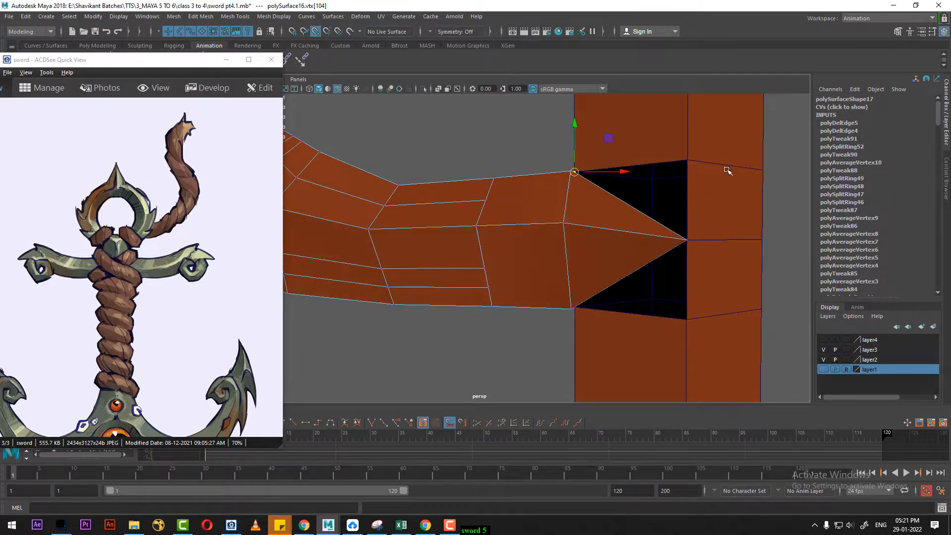
middle_drag(690, 162, 689, 177)
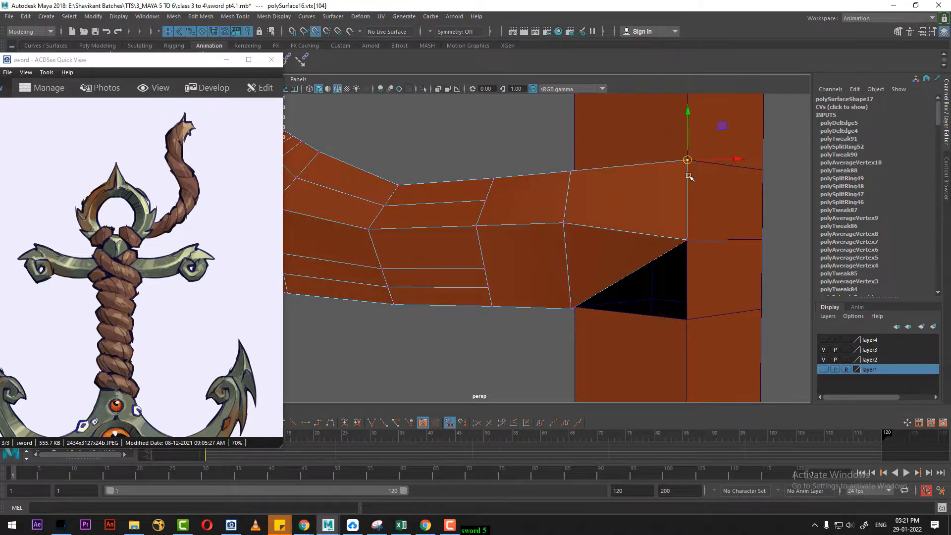
click(576, 307)
middle_drag(687, 322, 690, 321)
alt+drag(689, 321, 628, 310)
alt+middle_drag(732, 320, 632, 292)
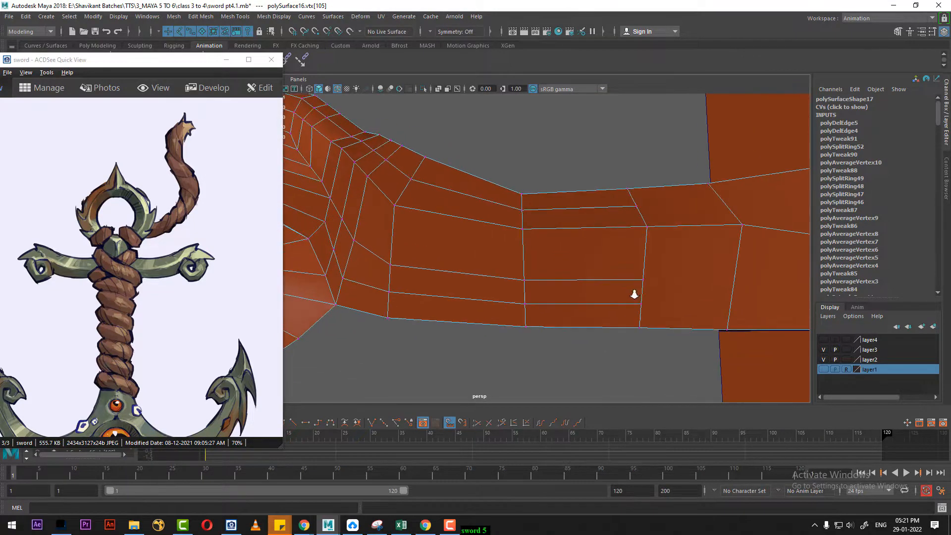
Multi-Cut the arm segment near the block from the upper face's dead-end edge, over the corner edge, to the front face's lower dead-end edge
alt+drag(633, 293, 717, 291)
right_drag(700, 246, 777, 200)
alt+drag(777, 200, 718, 285)
shift+right_click(684, 224)
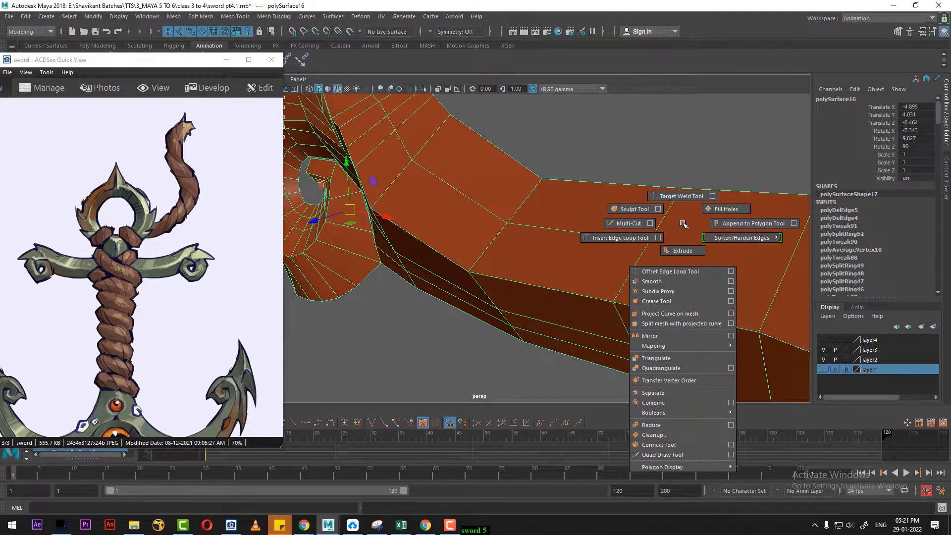
click(612, 220)
click(649, 242)
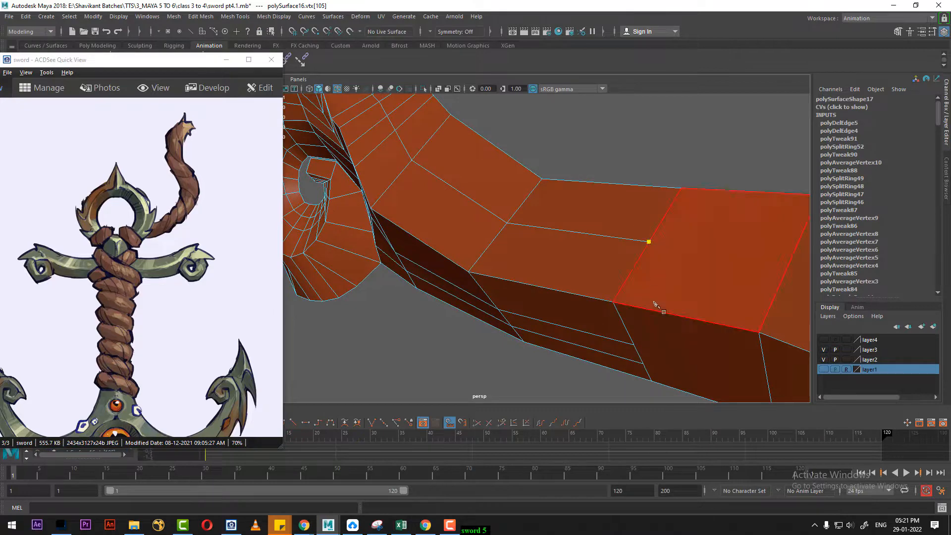
alt+drag(654, 304, 774, 256)
alt+middle_drag(767, 263, 652, 270)
scroll(661, 287, down, 1)
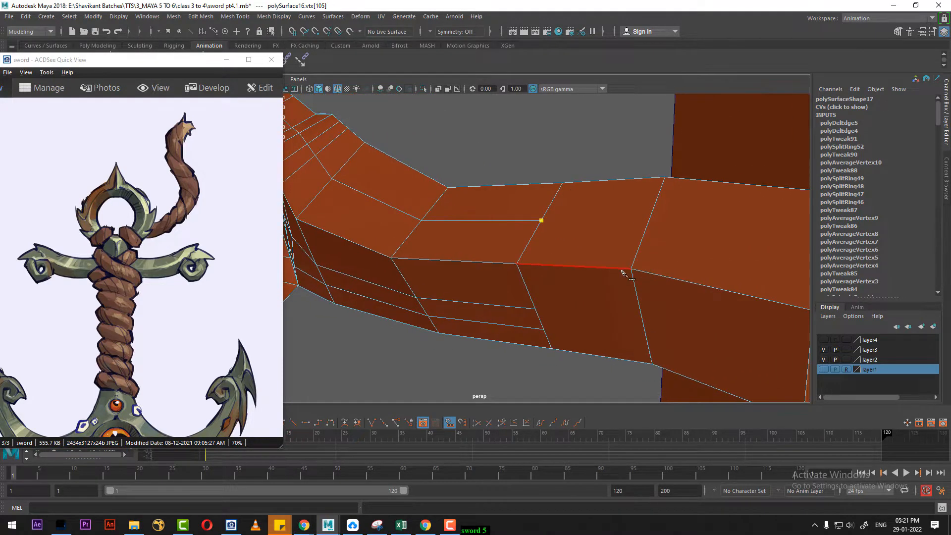
click(602, 268)
alt+drag(593, 302, 603, 279)
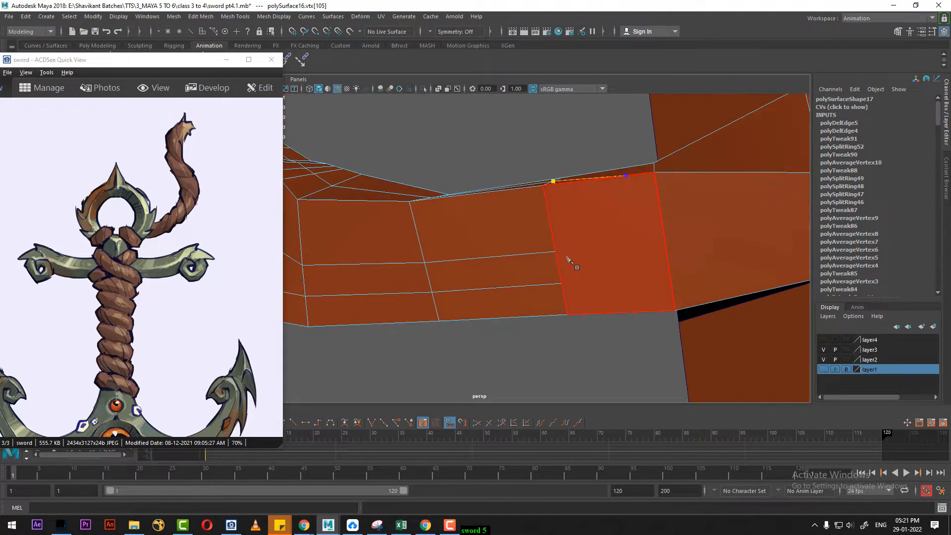
click(561, 284)
key(Return)
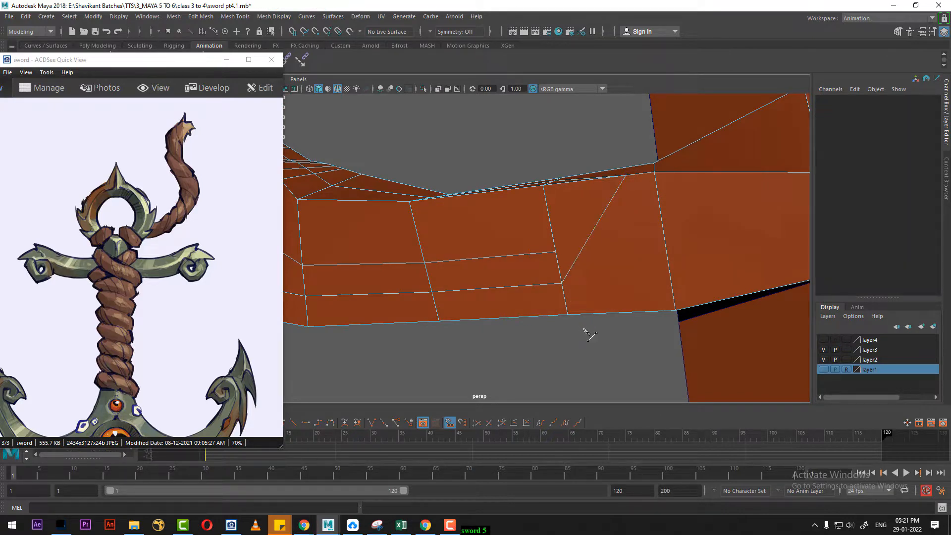
Check the arm's joint in smooth preview, return to the normal display and undo the last Multi-Cut across the corner edge
alt+drag(600, 325, 652, 274)
key(3)
key(1)
alt+right_drag(652, 274, 633, 311)
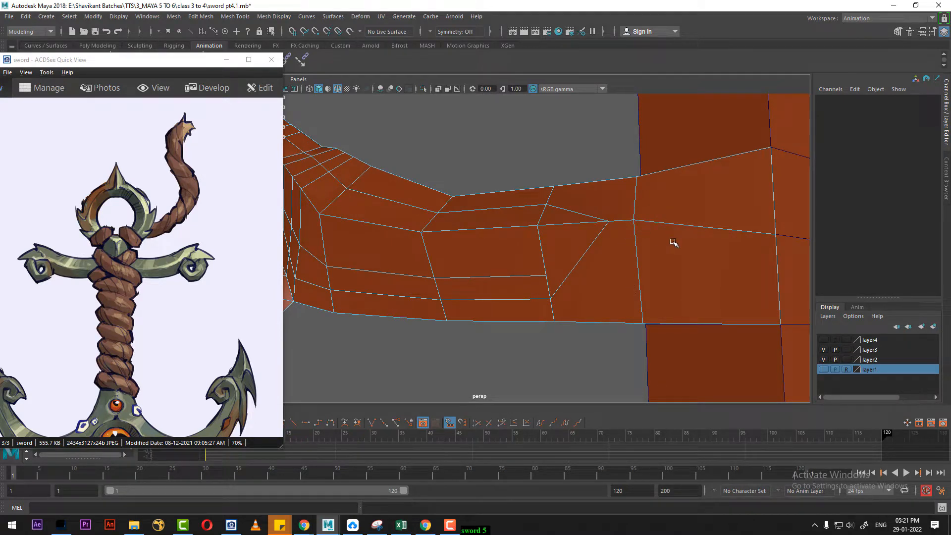
alt+drag(670, 254, 629, 283)
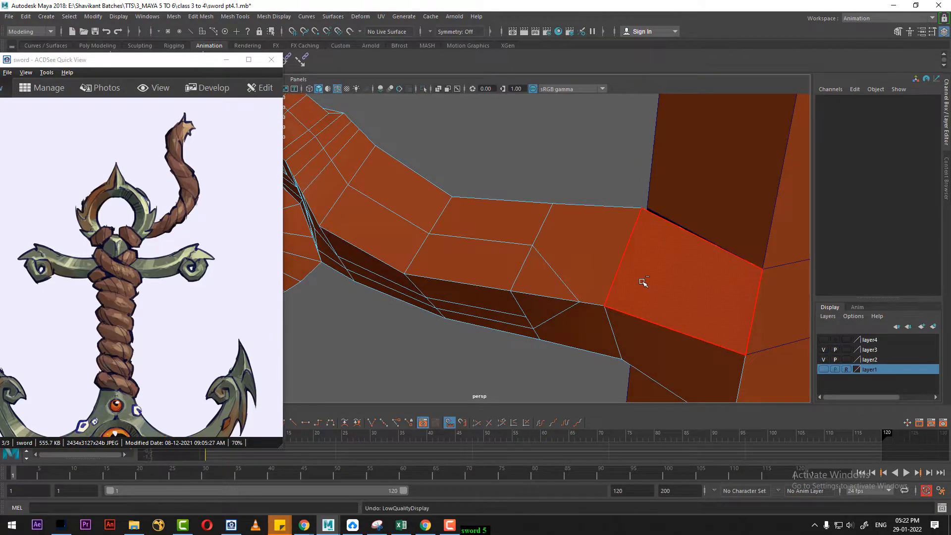
click(644, 283)
alt+drag(647, 284, 605, 289)
Multi-Cut from the upper face's dead-end edge, across the joint edge and the block section's corner edge, back to the front face's lower dead-end edge
right_drag(583, 240, 519, 224)
click(536, 252)
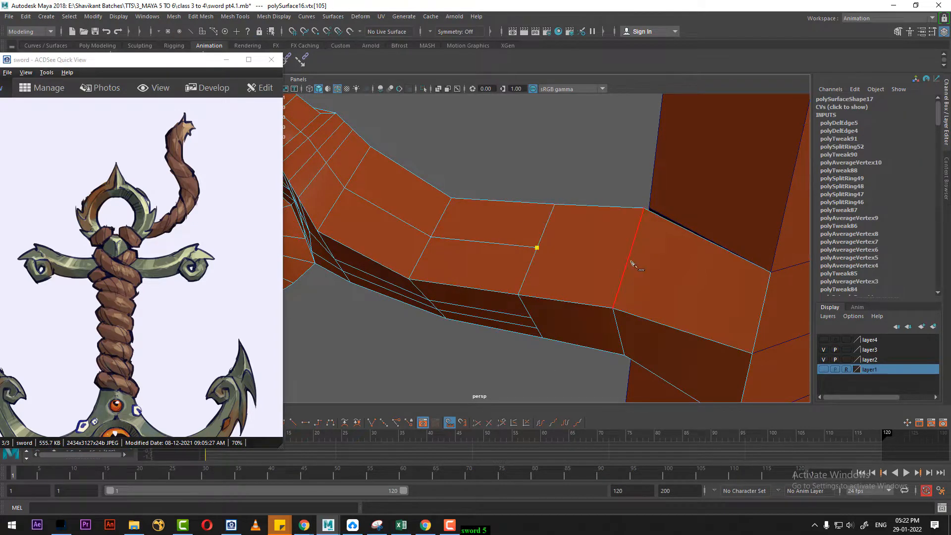
alt+drag(658, 315, 660, 269)
click(699, 250)
click(644, 275)
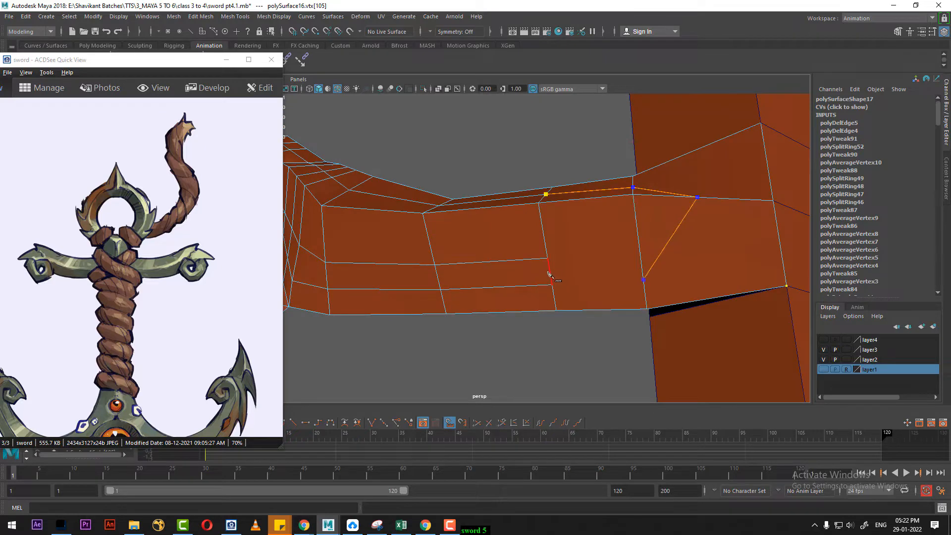
click(552, 284)
right_click(559, 303)
click(643, 280)
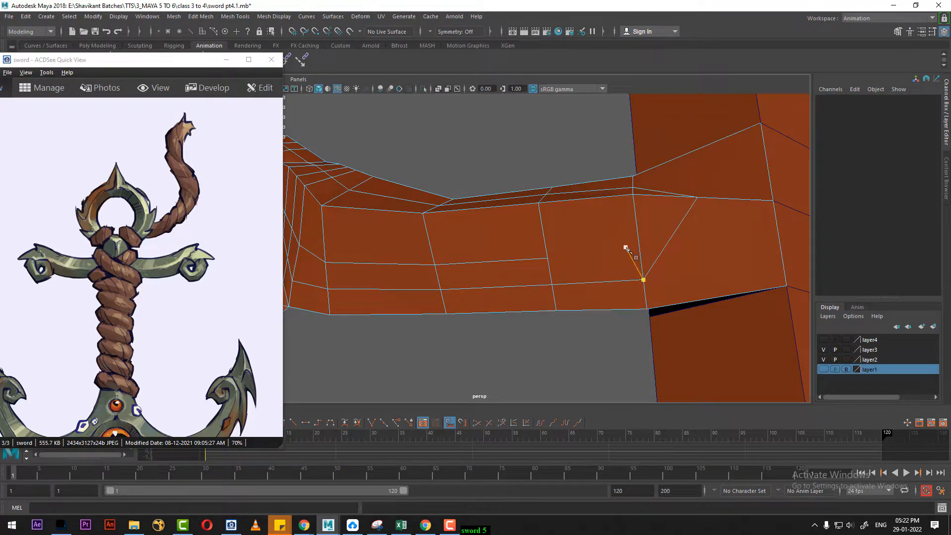
right_click(626, 248)
Examine the edge flow around the new cut at the block and the front face's remaining dead-end edge loop
alt+drag(626, 249, 637, 295)
scroll(614, 285, down, 2)
click(534, 280)
alt+middle_drag(545, 265, 636, 282)
scroll(650, 298, up, 1)
right_click(652, 300)
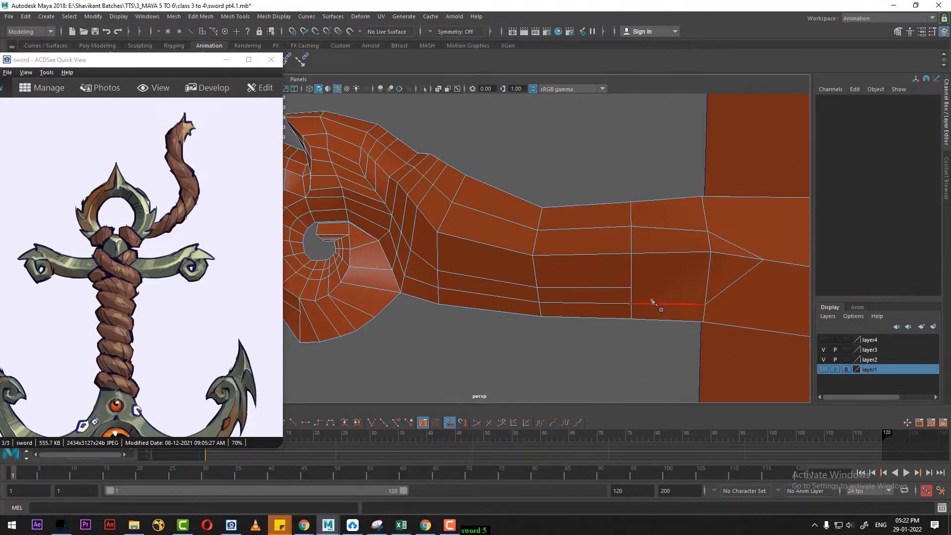
alt+drag(627, 301, 609, 284)
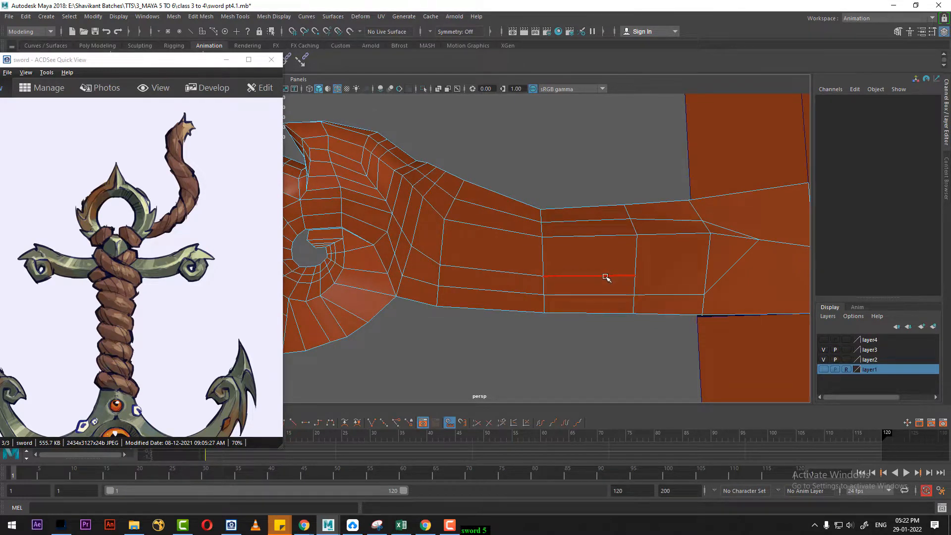
double_click(605, 276)
alt+right_drag(635, 290, 608, 265)
alt+middle_drag(608, 265, 541, 262)
alt+right_drag(550, 262, 609, 297)
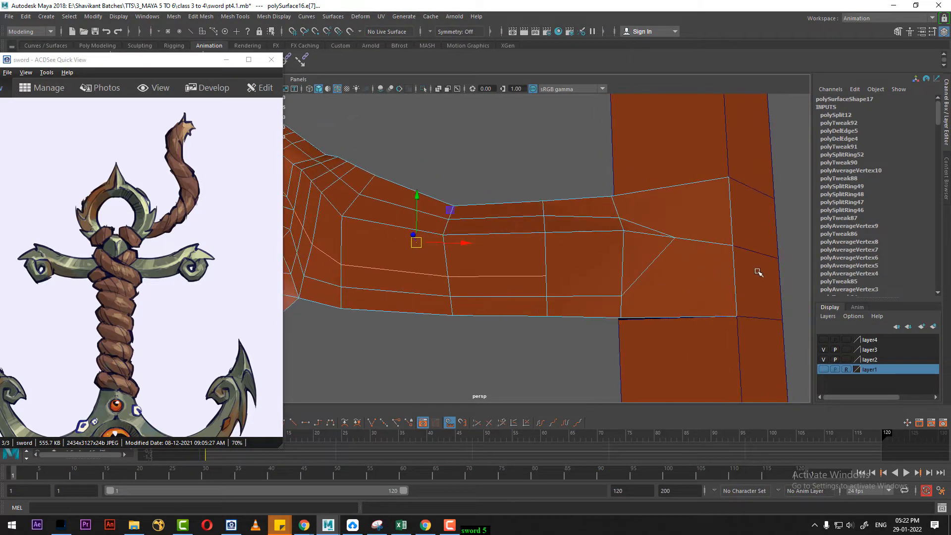
alt+drag(749, 275, 643, 299)
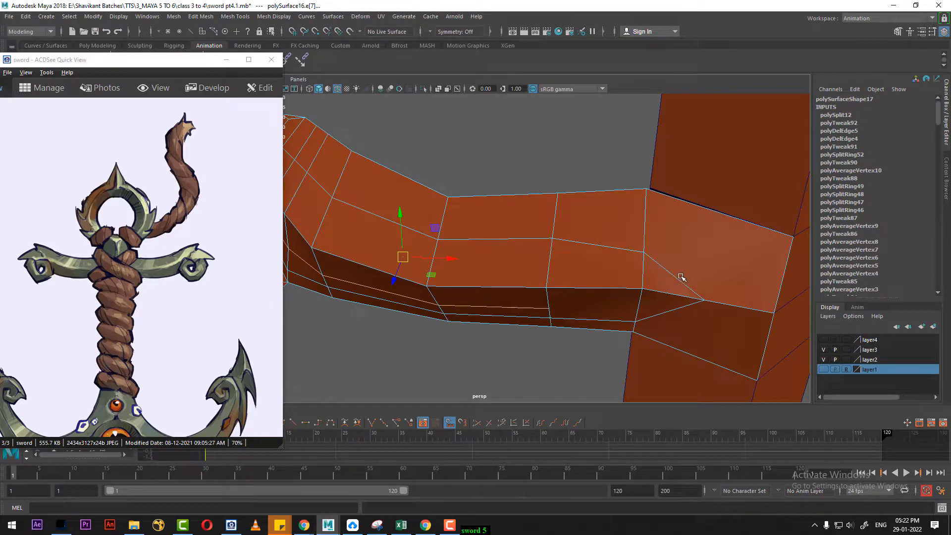
alt+middle_drag(681, 276, 589, 296)
alt+drag(590, 296, 622, 264)
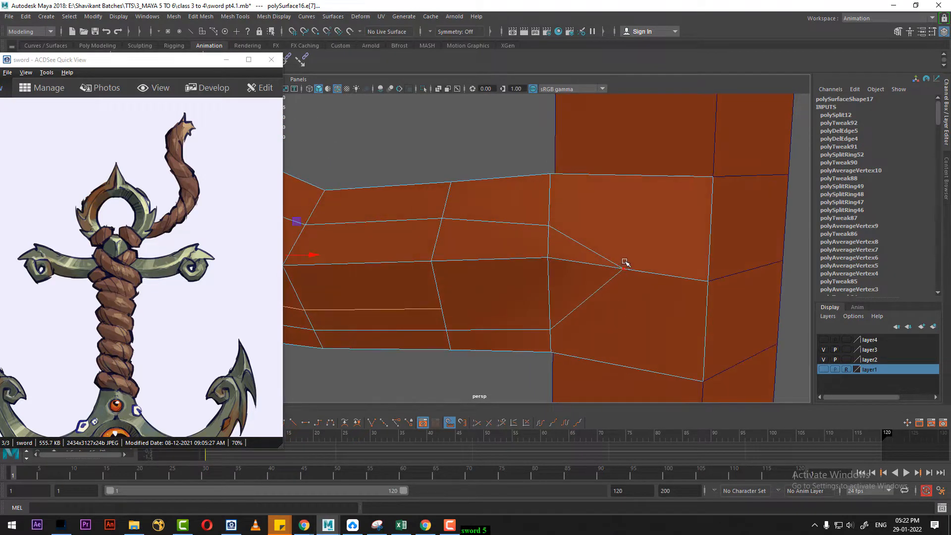
Multi-Cut from the middle of the upper face's diagonal edge to the upper corner vertex of the block's opening
shift+right_click(644, 225)
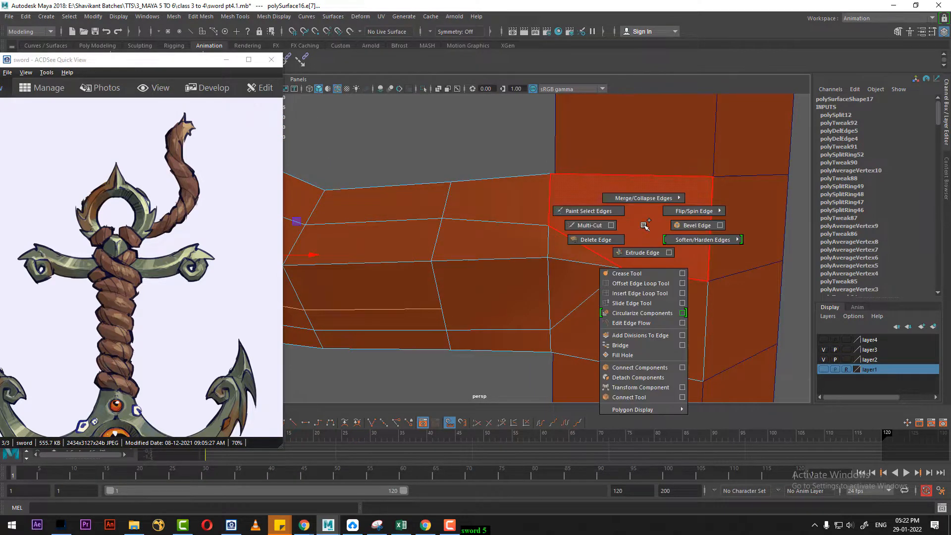
click(589, 224)
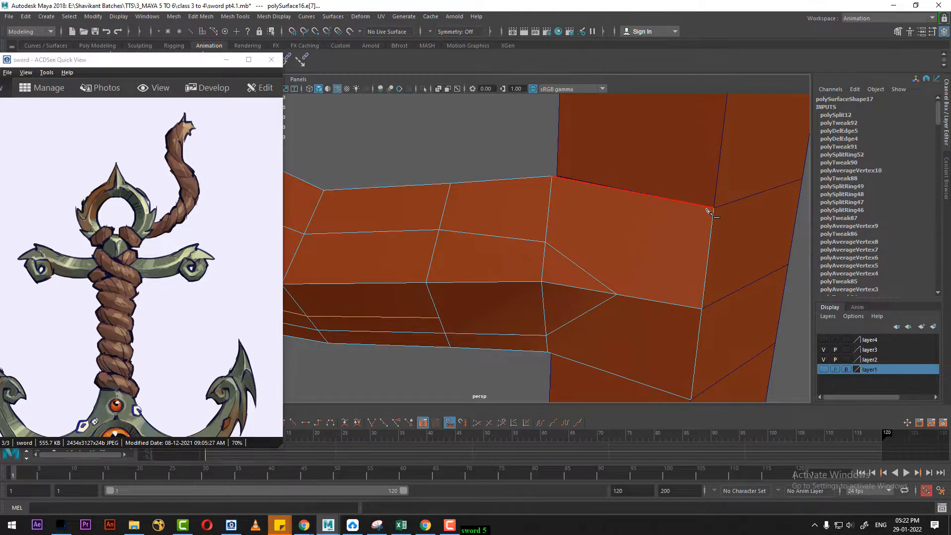
alt+drag(654, 268, 640, 262)
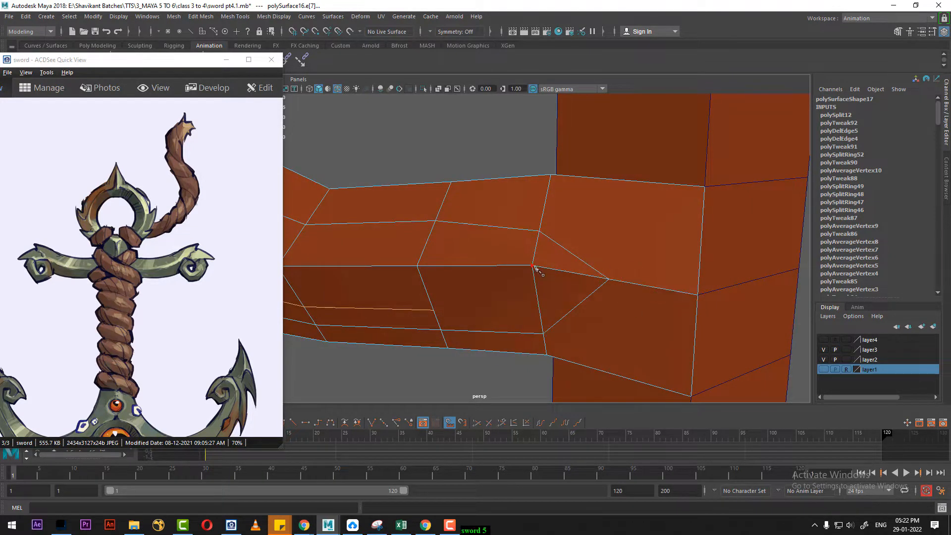
click(552, 277)
drag(575, 257, 567, 252)
click(705, 188)
key(Return)
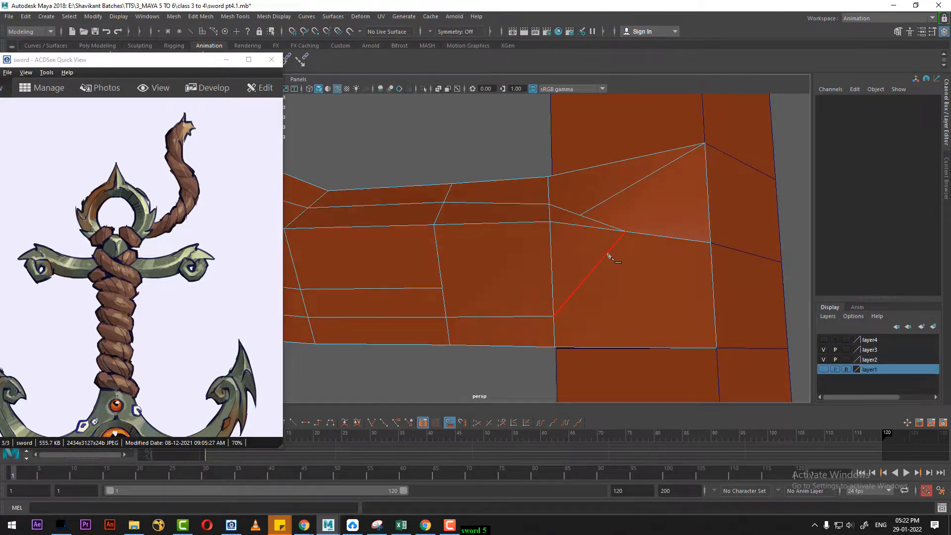
Multi-Cut from the middle of the front face's diagonal edge to the lower corner vertex of the block's opening
drag(594, 271, 598, 278)
shift+drag(595, 289, 599, 282)
click(716, 347)
key(Return)
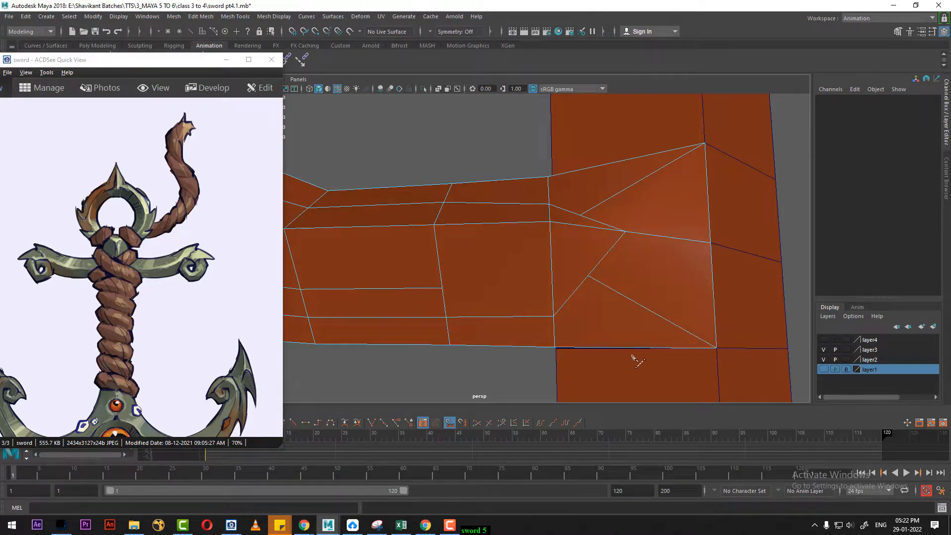
Delete the upper face's edge running to the block's corner and the leftover vertex on the diagonal edge
alt+drag(632, 356, 638, 295)
key(w)
right_drag(630, 240, 626, 183)
click(621, 244)
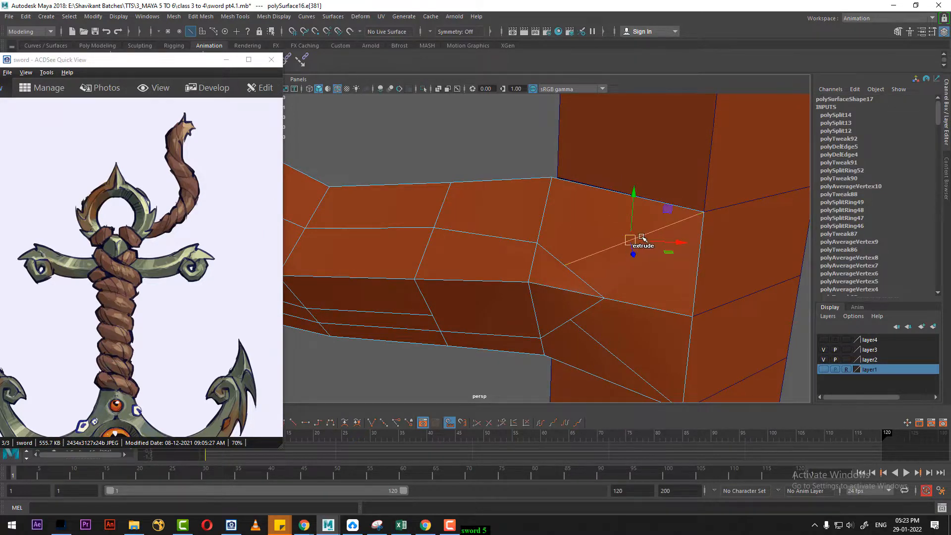
right_drag(635, 248, 592, 267)
key(ctrl+z)
key(Delete)
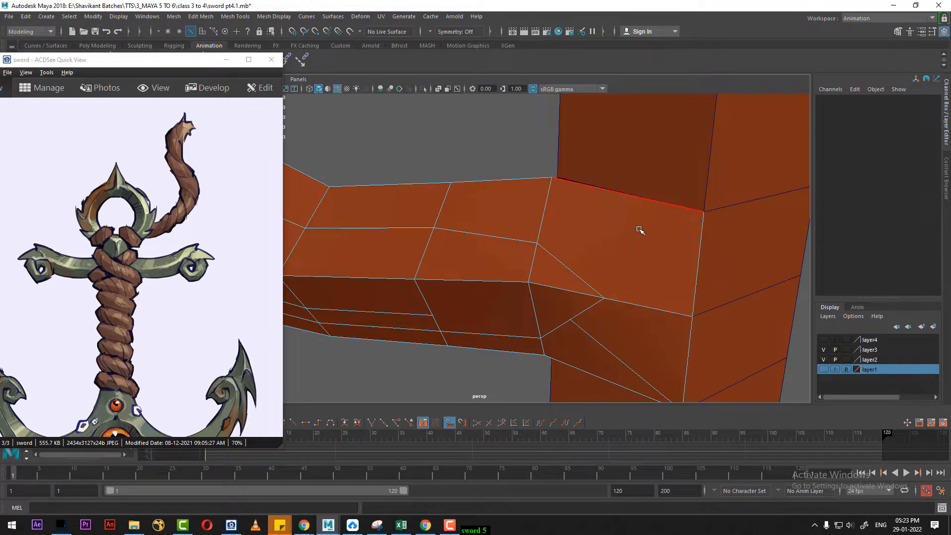
right_drag(586, 214, 643, 182)
right_drag(576, 230, 499, 217)
click(563, 264)
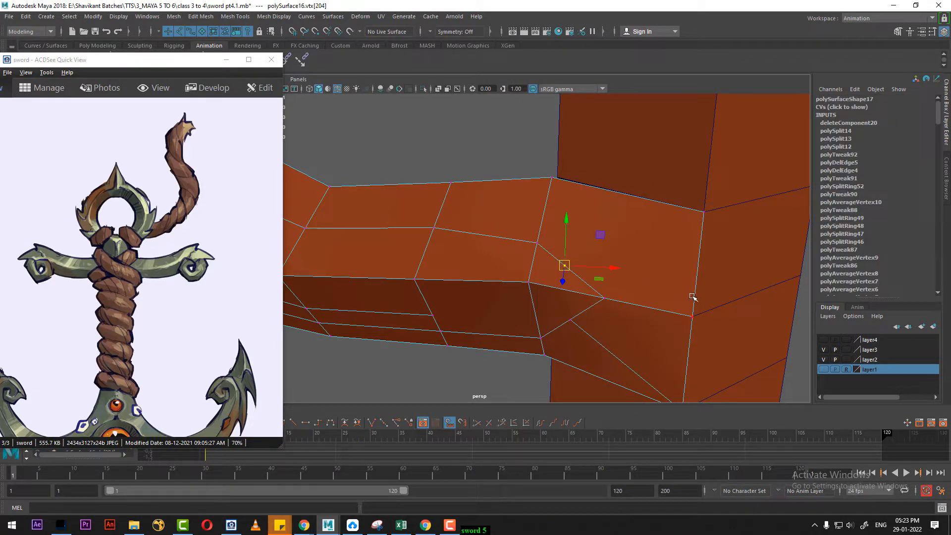
key(Delete)
Multi-Cut a replacement edge from the upper face's diagonal edge to the upper corner vertex of the block's opening
right_drag(621, 253, 573, 237)
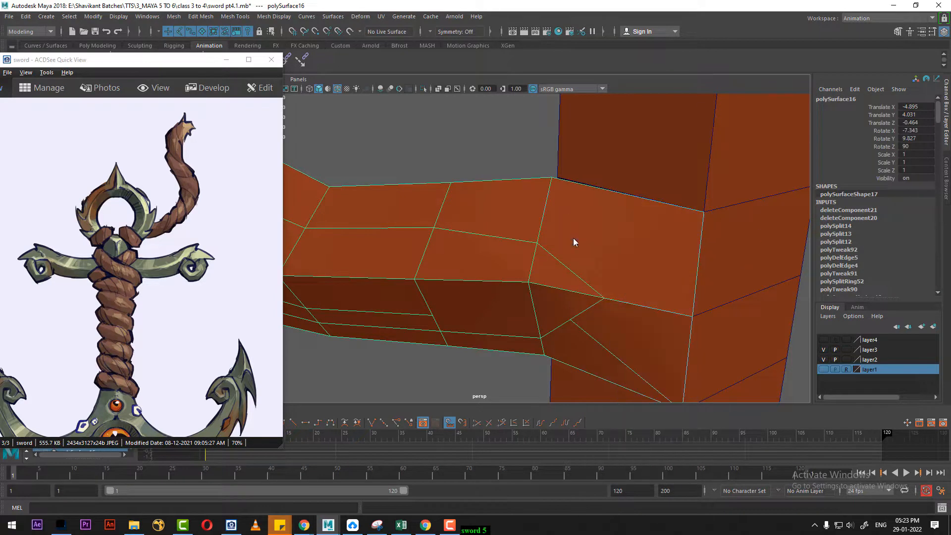
click(569, 270)
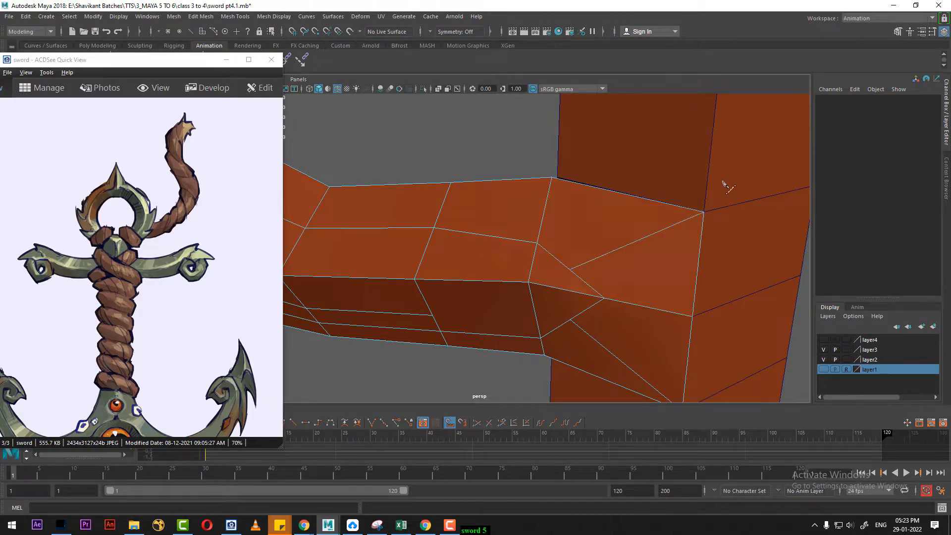
mouse_move(573, 261)
alt+mouse_down()
mouse_move(581, 256)
mouse_move(545, 256)
mouse_move(555, 259)
alt+mouse_up()
right_drag(477, 241, 500, 247)
alt+drag(501, 246, 588, 223)
Snap the arm's back upper and lower corner vertices to the matching vertices on the block's side edge
right_drag(588, 222, 462, 182)
click(540, 167)
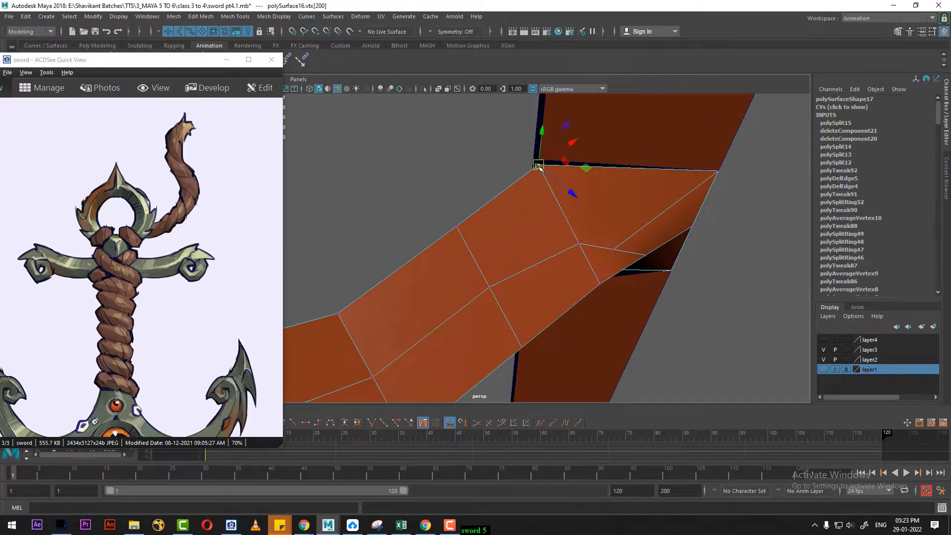
alt+drag(544, 169, 524, 250)
key(v)
click(476, 299)
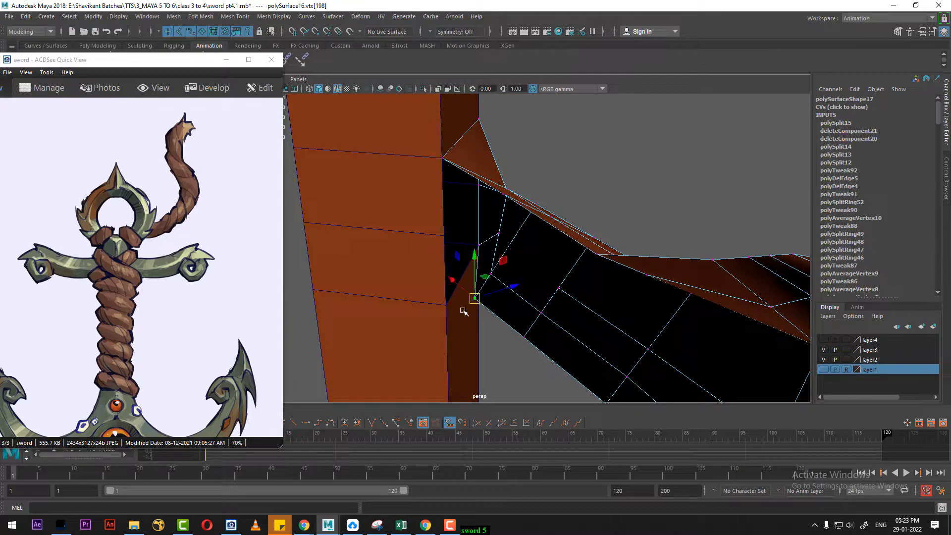
key(v)
middle_drag(433, 303, 442, 306)
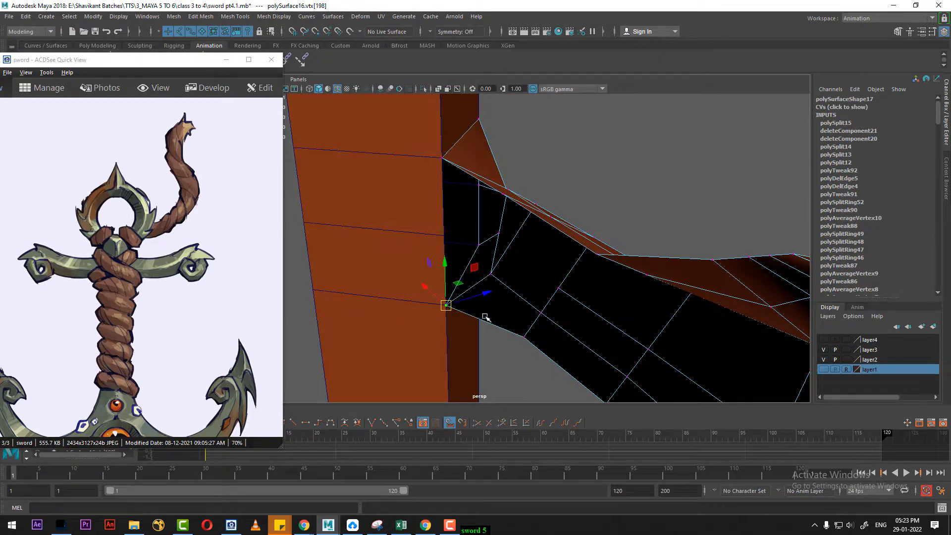
Examine the arm's joint with the block in the top view and from the open back side
alt+drag(485, 316, 537, 233)
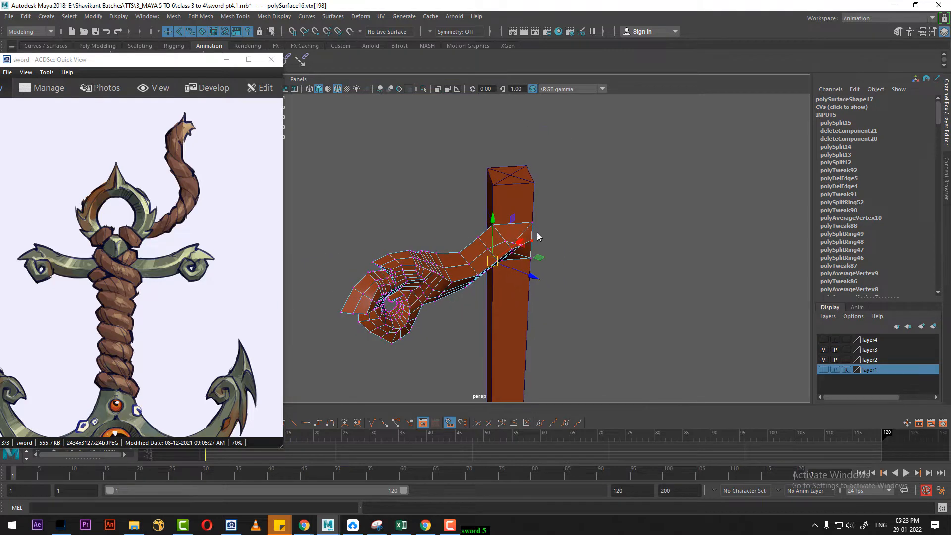
key(space)
click(469, 233)
scroll(601, 297, up, 5)
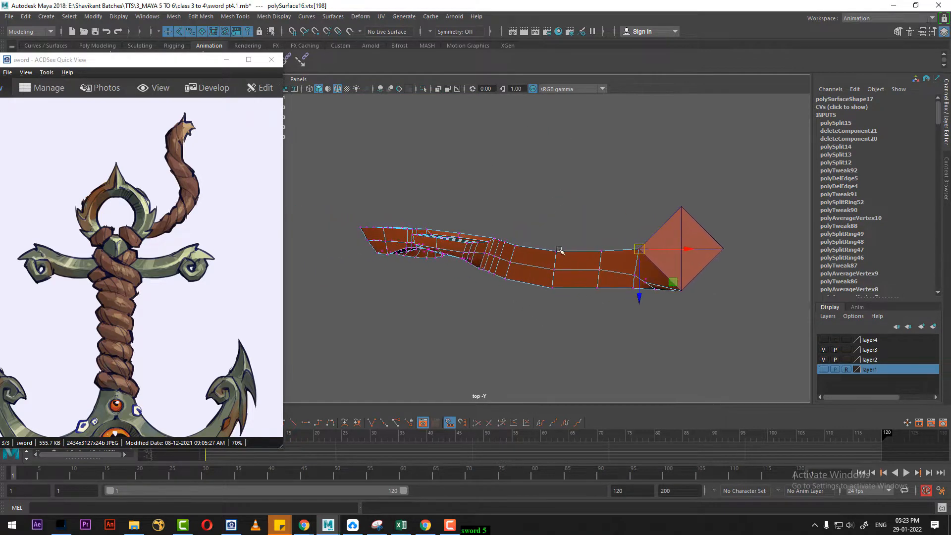
key(space)
click(599, 208)
alt+drag(598, 208, 650, 239)
scroll(718, 235, up, 5)
alt+middle_drag(650, 239, 539, 203)
scroll(652, 265, up, 2)
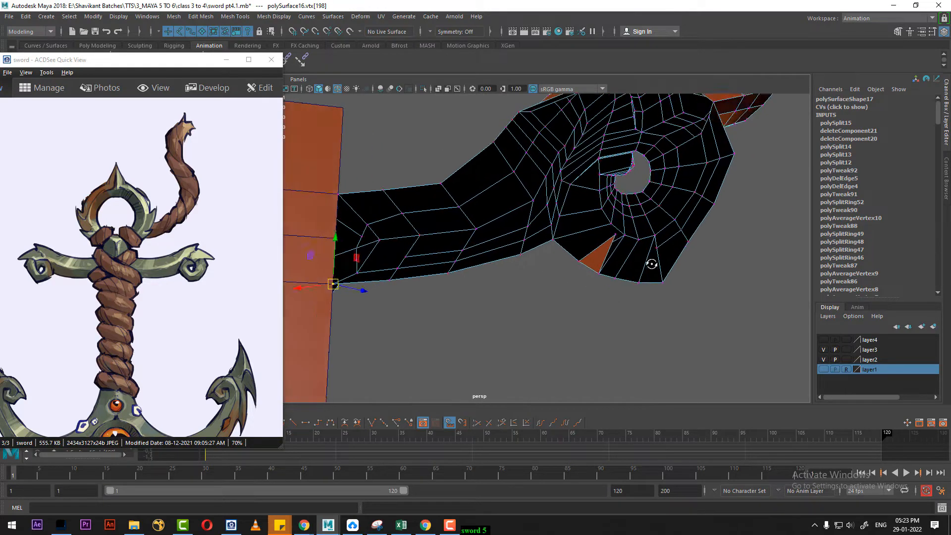
Delete the stray triangular face on the back of the scroll's lower edge
alt+drag(651, 266, 594, 247)
alt+middle_drag(594, 247, 575, 263)
alt+drag(575, 263, 675, 272)
scroll(573, 367, up, 5)
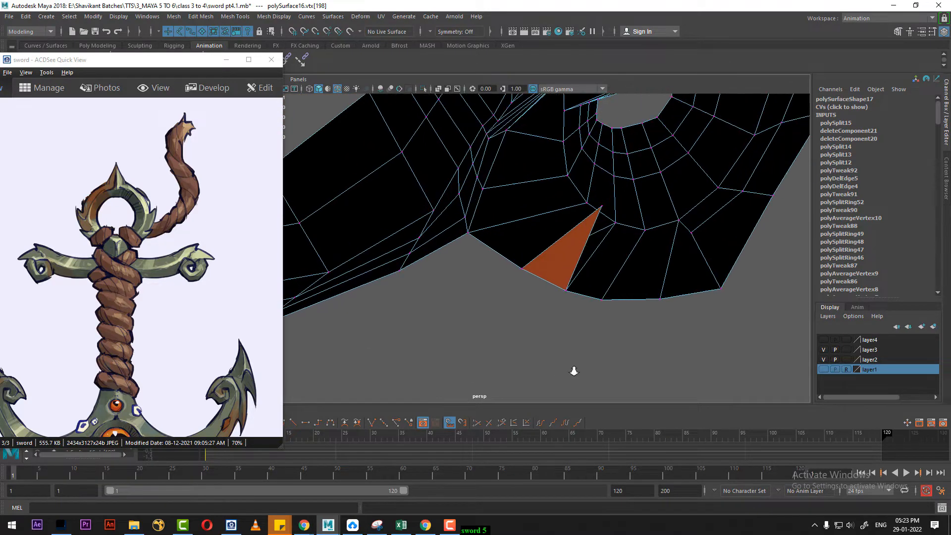
scroll(599, 272, up, 3)
right_drag(599, 272, 599, 289)
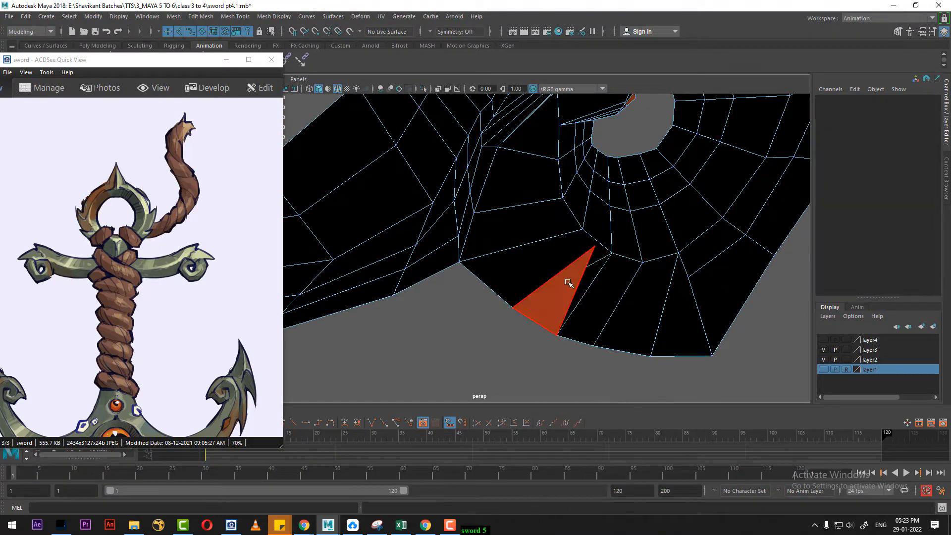
click(565, 281)
key(Delete)
scroll(573, 301, down, 5)
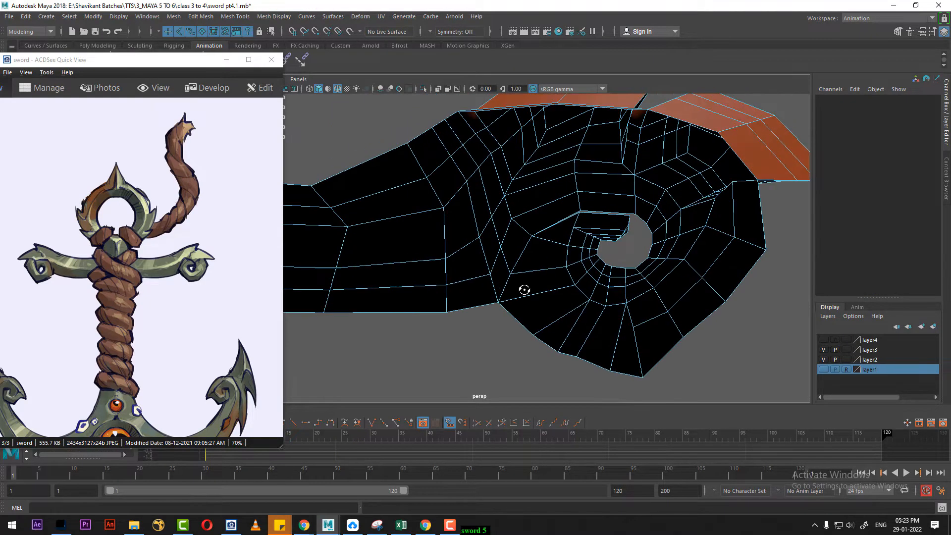
Select the arm's open back border edges, leaving out the edges around the joint inside the centre block
right_drag(513, 246, 424, 145)
click(381, 154)
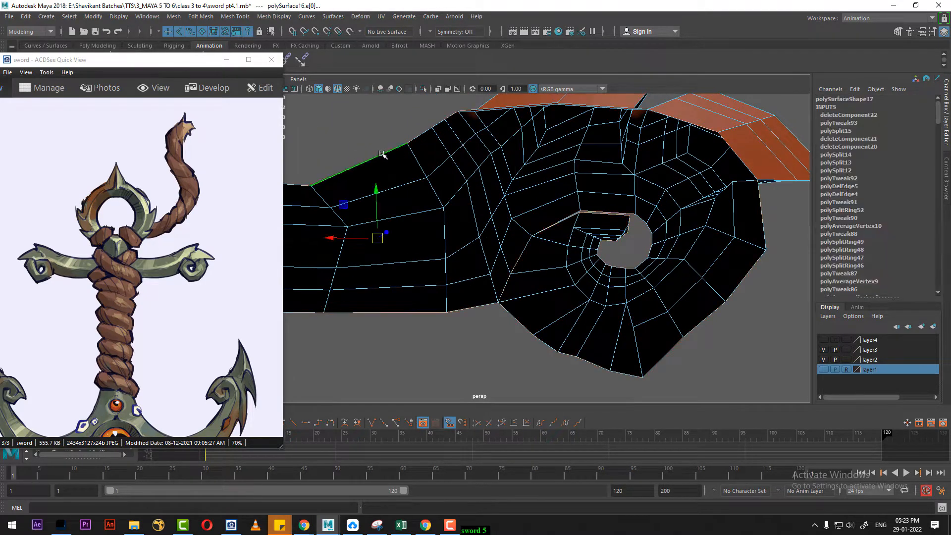
mouse_move(540, 227)
alt+mouse_down()
mouse_move(535, 183)
mouse_move(556, 184)
mouse_move(556, 204)
mouse_move(647, 183)
mouse_move(600, 228)
mouse_move(518, 258)
alt+mouse_up()
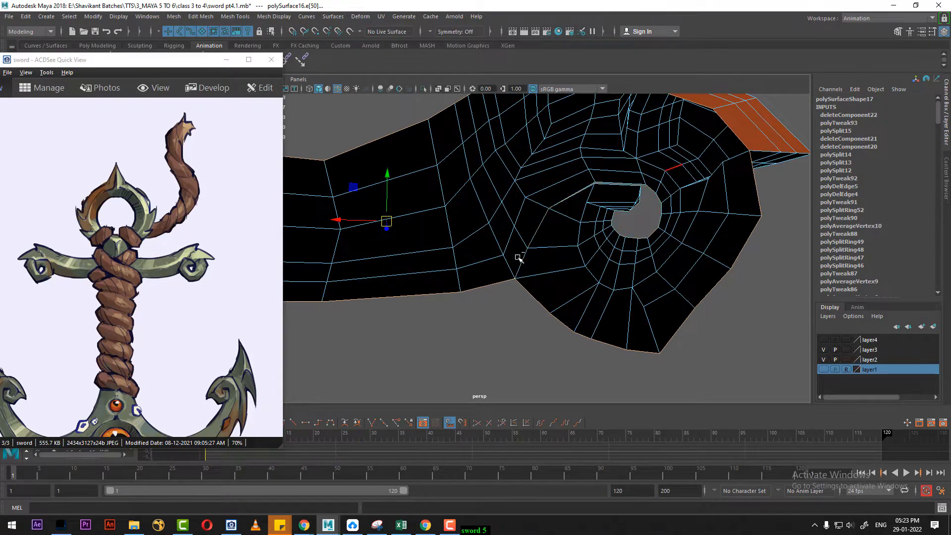
alt+drag(591, 241, 497, 239)
key(space)
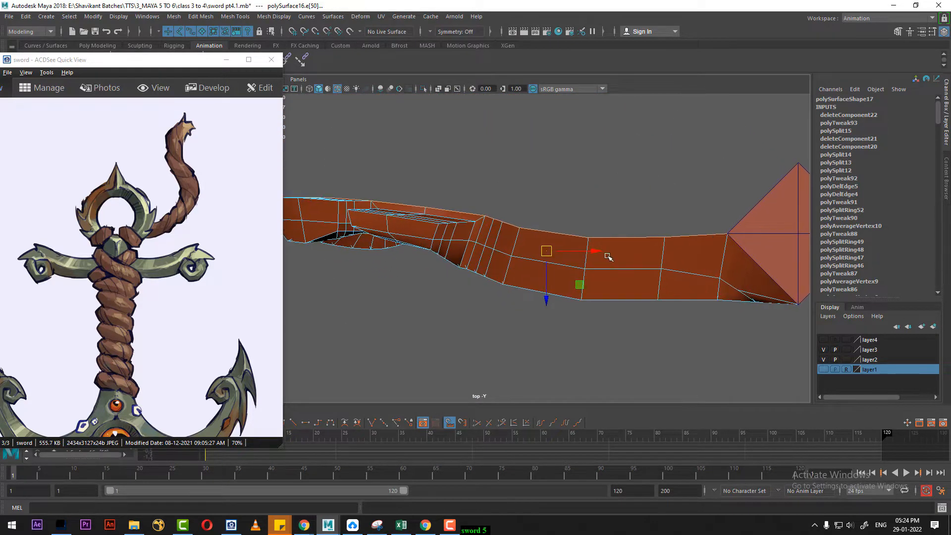
alt+middle_drag(562, 282, 596, 281)
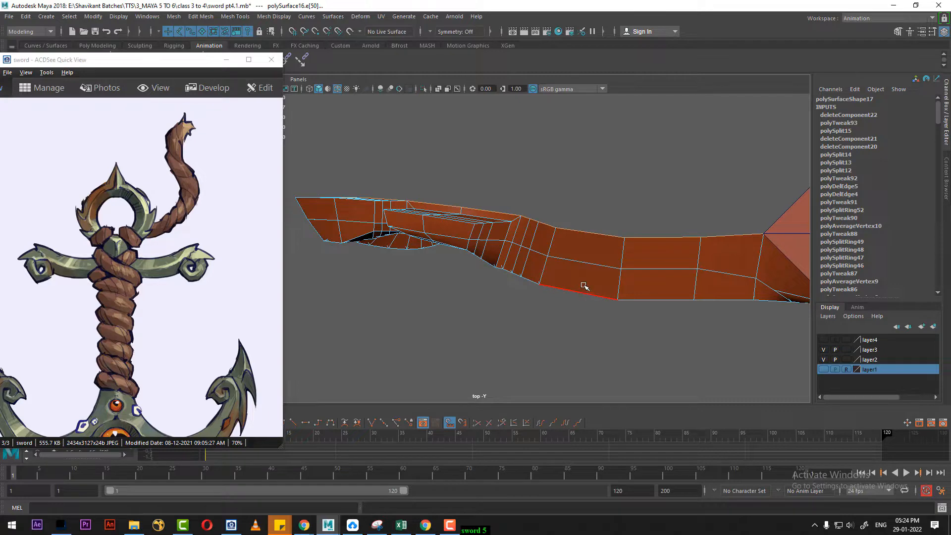
key(w)
scroll(621, 295, down, 1)
key(space)
drag(624, 298, 628, 315)
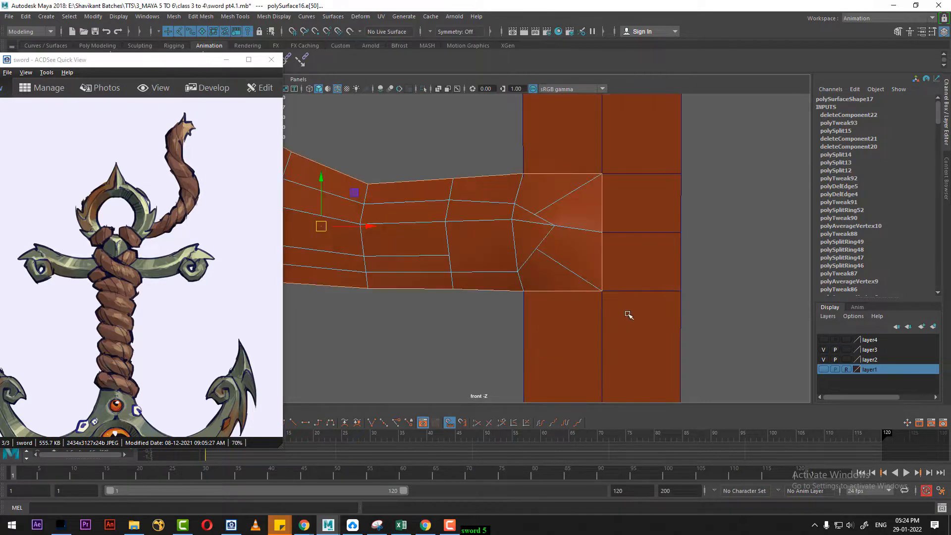
alt+middle_drag(562, 251, 643, 252)
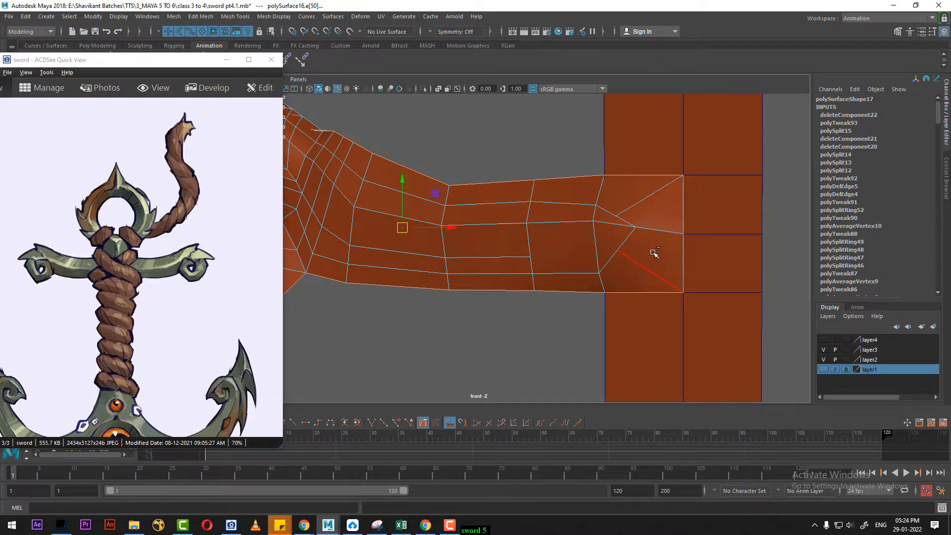
drag(650, 149, 698, 318)
Scale the selected back border edges along their tilted depth axis in the top view to even out the border
alt+middle_drag(511, 282, 679, 266)
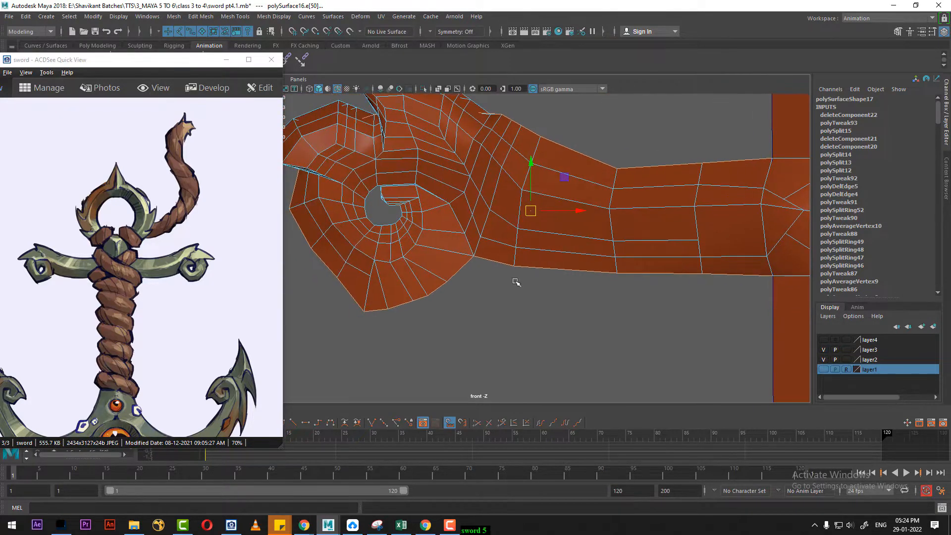
alt+middle_drag(474, 268, 518, 276)
alt+middle_drag(471, 243, 498, 283)
alt+right_drag(498, 285, 565, 336)
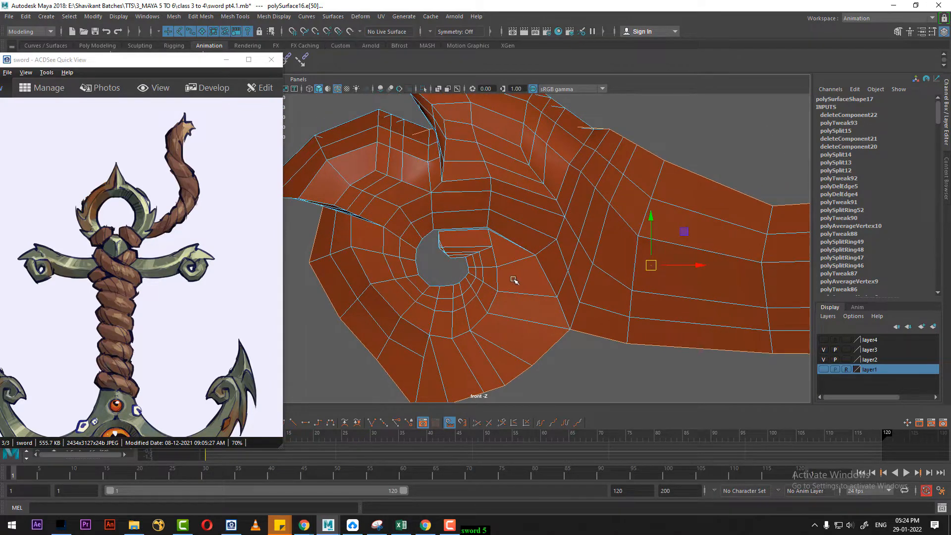
key(space)
drag(491, 265, 557, 260)
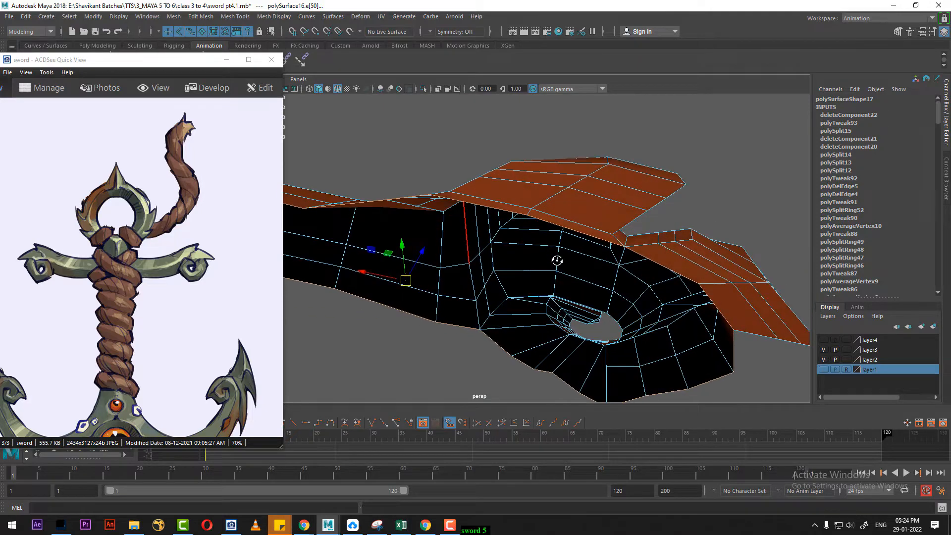
alt+drag(615, 251, 586, 282)
key(space)
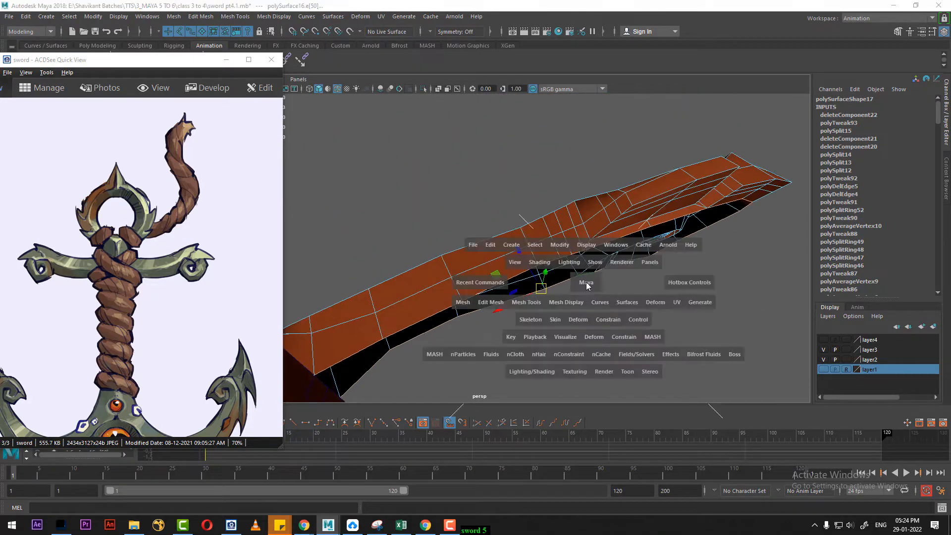
click(536, 281)
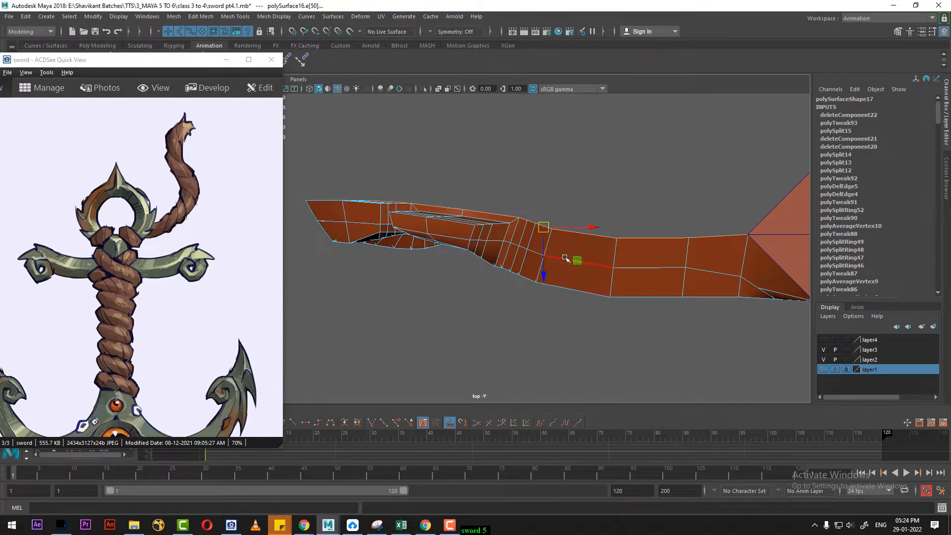
key(r)
drag(539, 276, 547, 228)
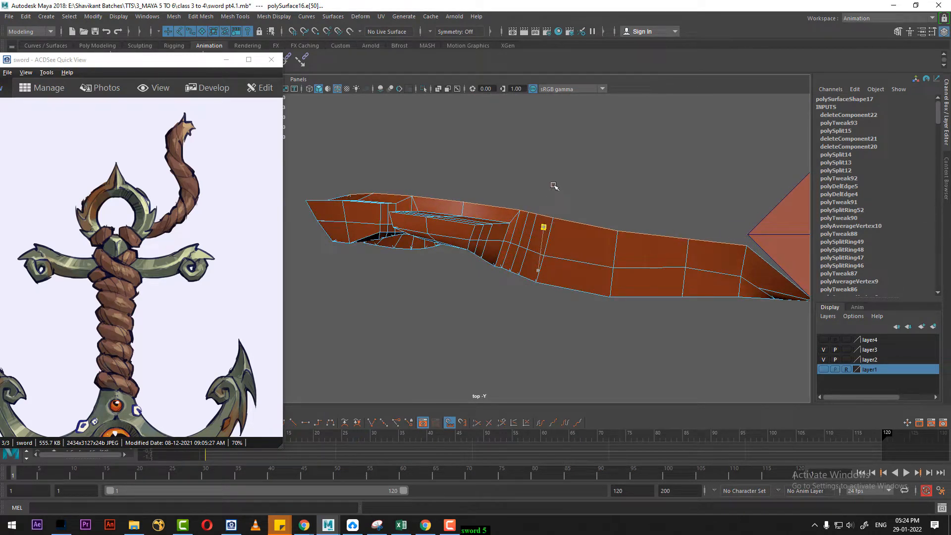
alt+right_drag(565, 234, 590, 285)
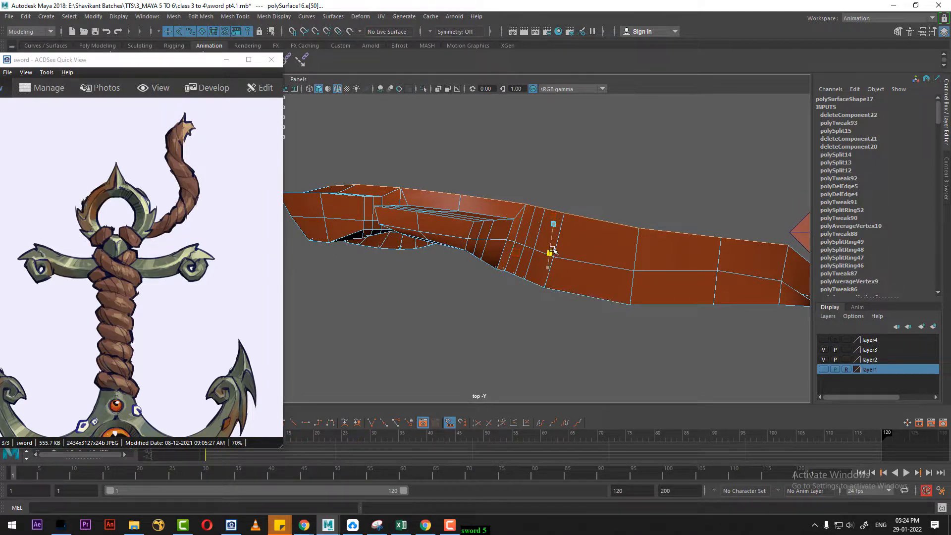
drag(559, 206, 560, 207)
Rotate the arm's back border slightly and move it along the depth axis toward the block's side corner
key(e)
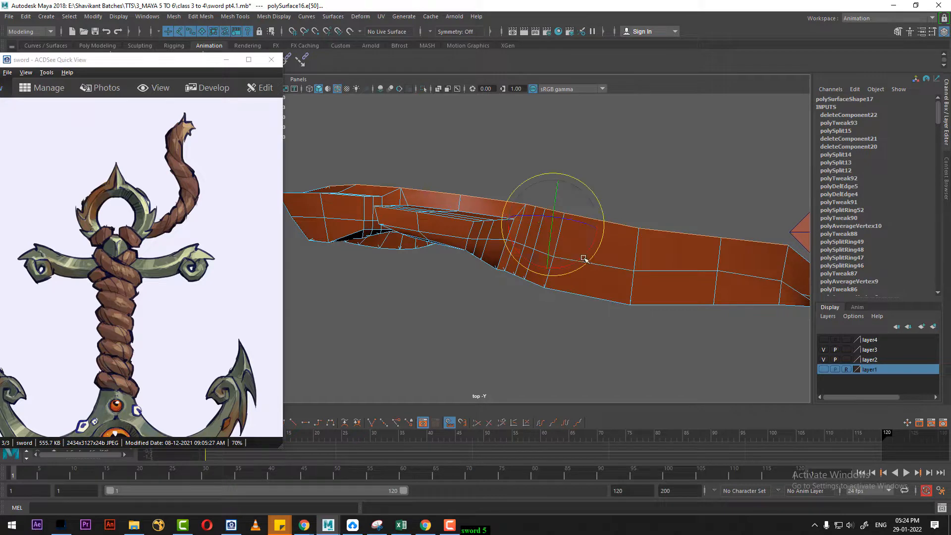
drag(576, 263, 578, 257)
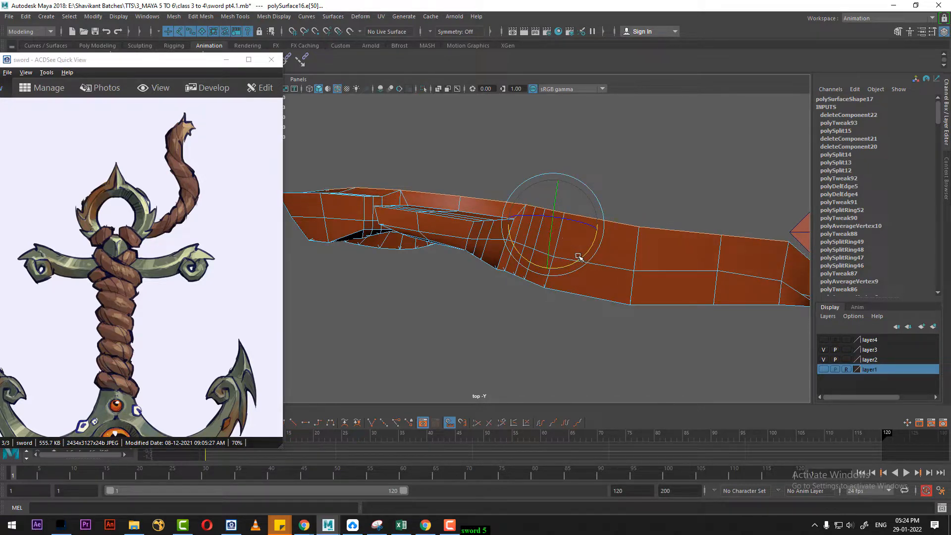
key(w)
alt+middle_drag(554, 274, 554, 281)
drag(553, 281, 553, 275)
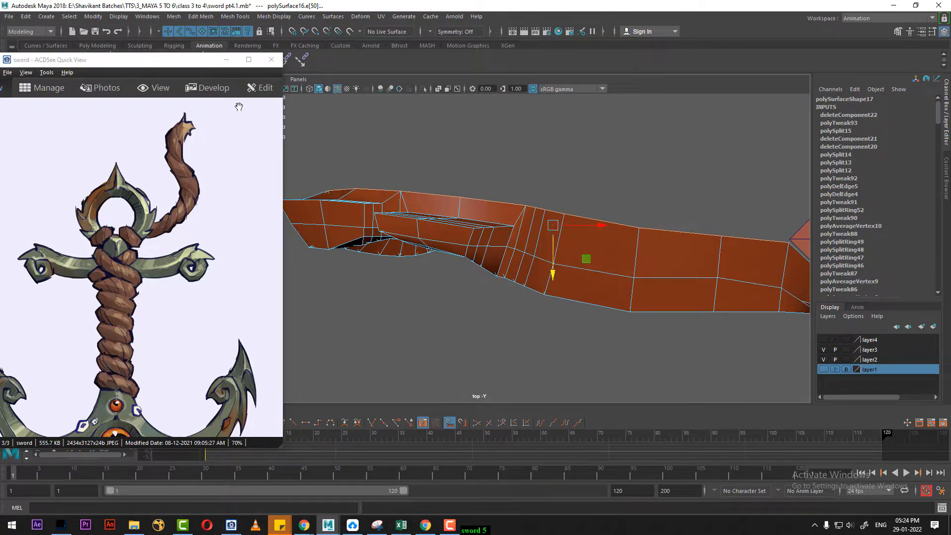
Minimize the reference image with the viewport grid shown, and shift the back border level with the block's side corner
click(226, 59)
click(238, 90)
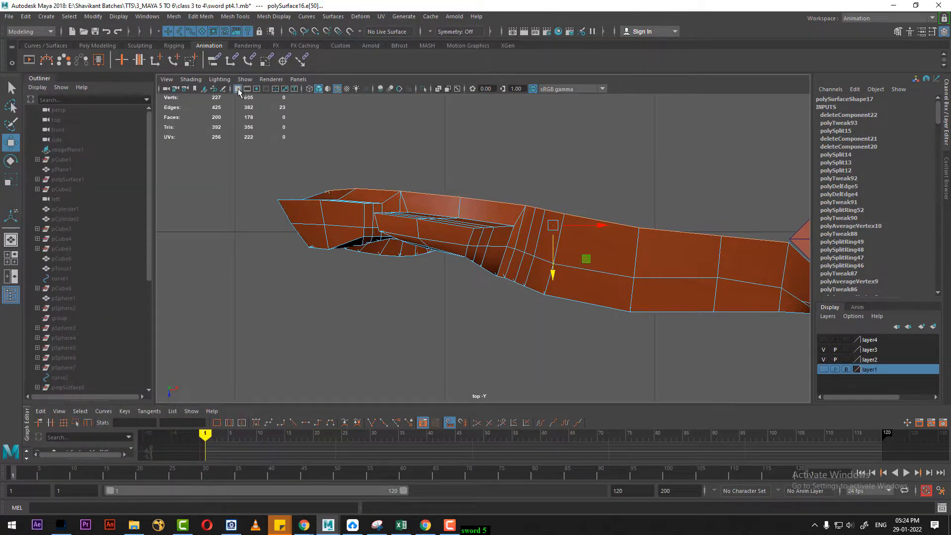
alt+middle_drag(418, 189, 298, 183)
alt+right_drag(542, 218, 513, 246)
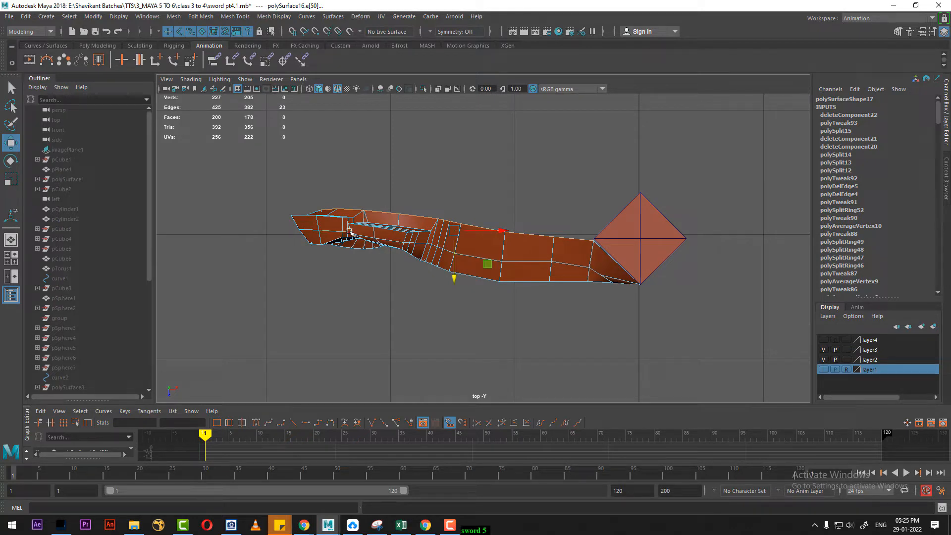
drag(454, 276, 454, 274)
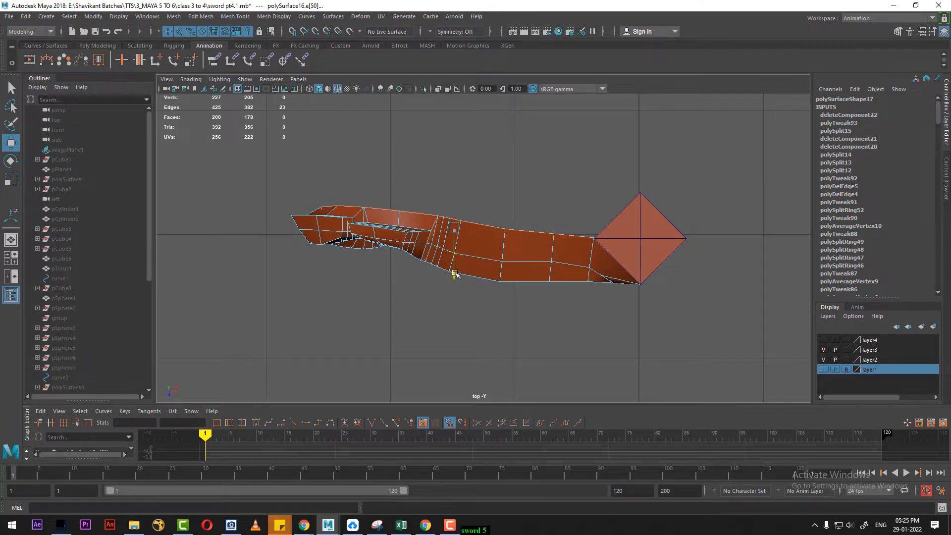
Move and rotate the arm's vertices beyond the joint so the arm runs straight out from the block's side corner
right_drag(446, 167, 380, 165)
drag(233, 165, 574, 327)
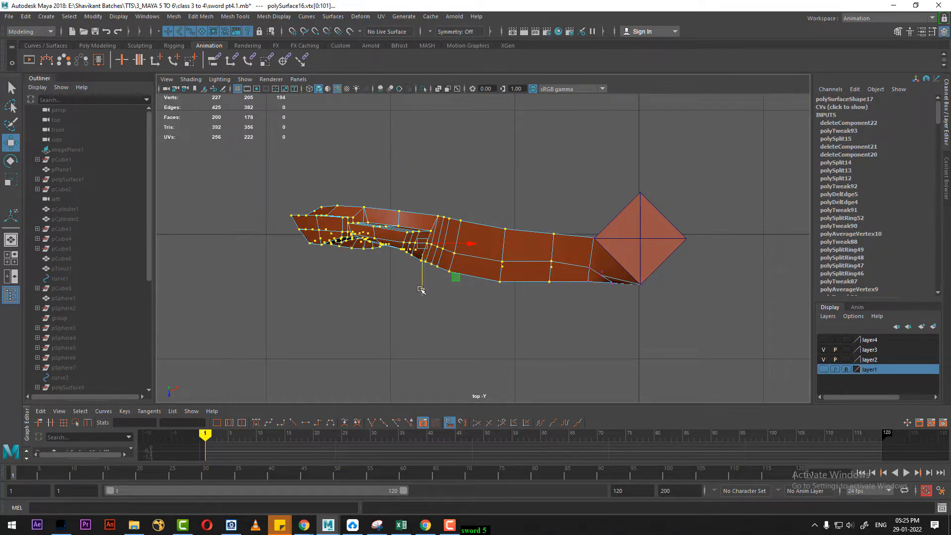
drag(421, 290, 421, 320)
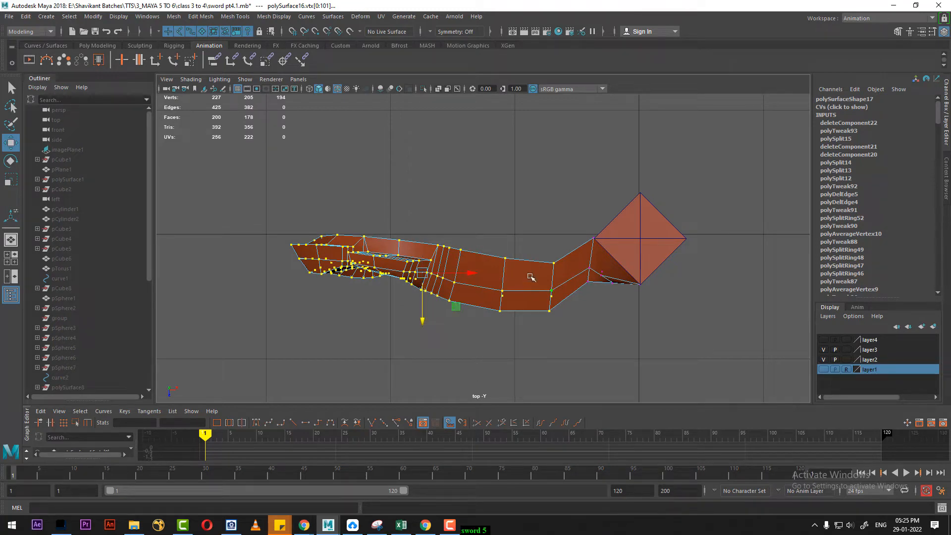
key(e)
drag(449, 307, 422, 309)
key(w)
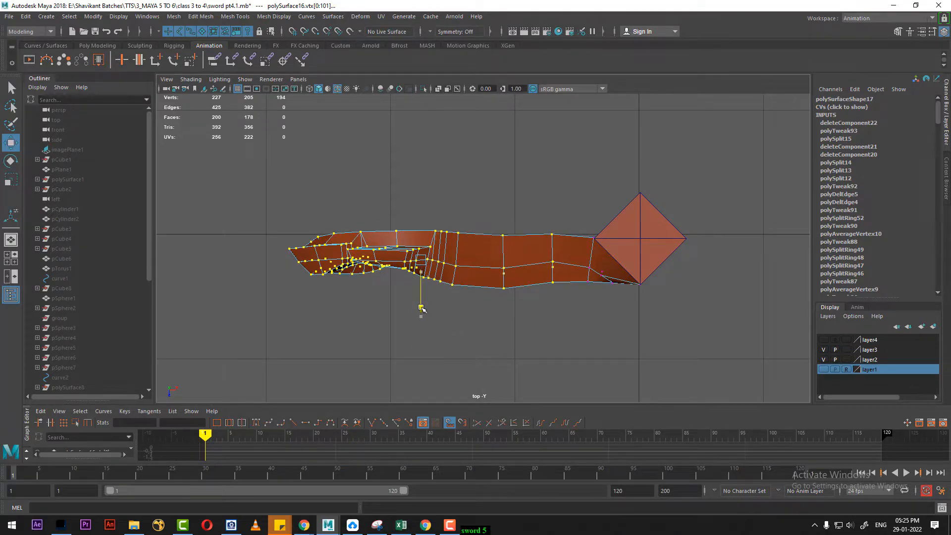
scroll(588, 314, up, 4)
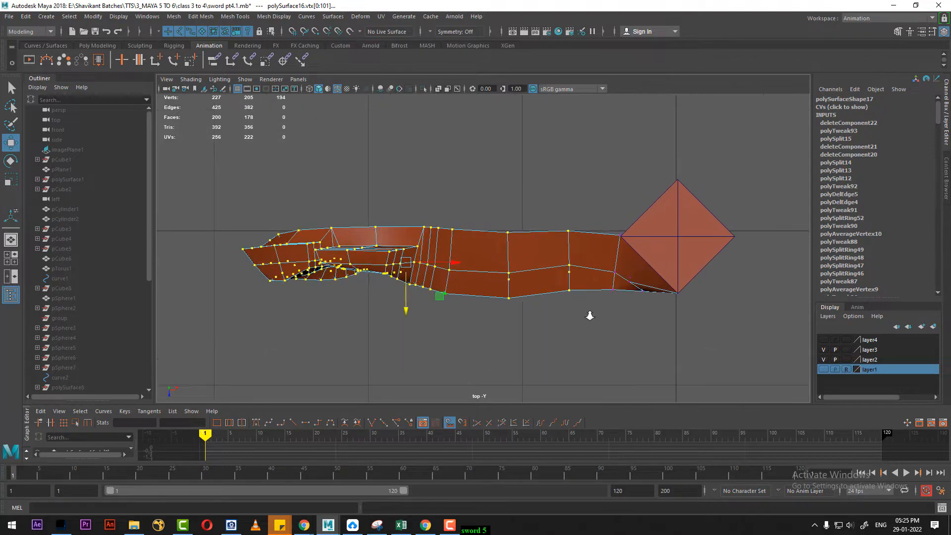
drag(392, 318, 391, 314)
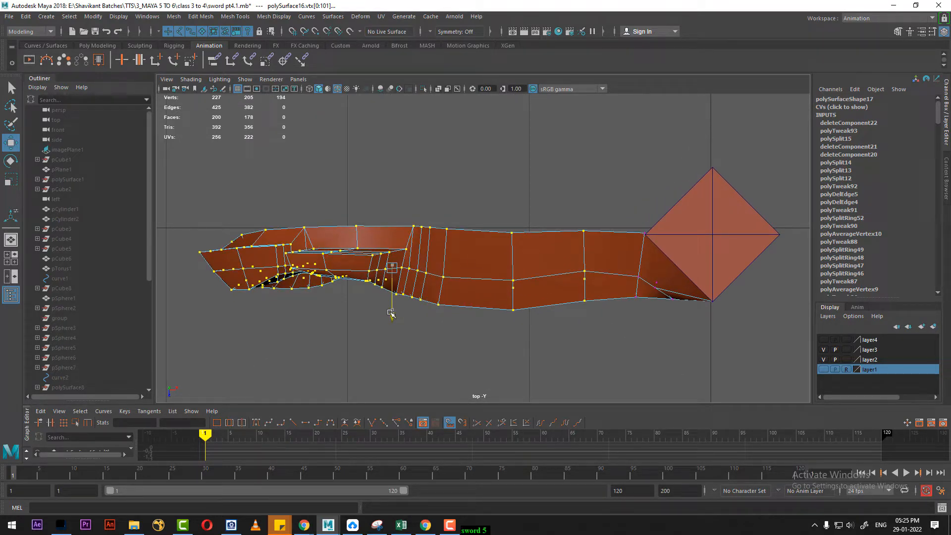
Return to the arm's back border edge selection and scale it slightly along its tilted depth axis in the top view
key(space)
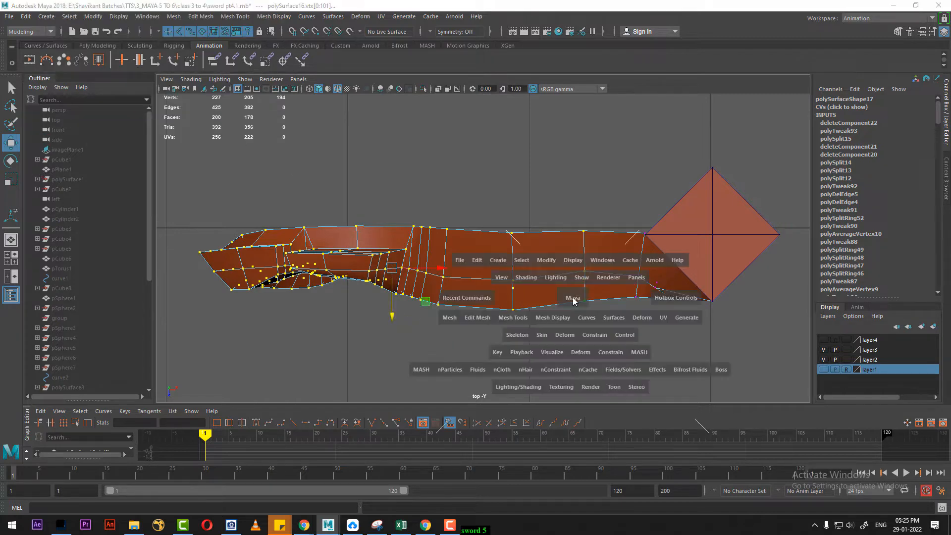
drag(573, 299, 524, 223)
right_drag(487, 247, 473, 206)
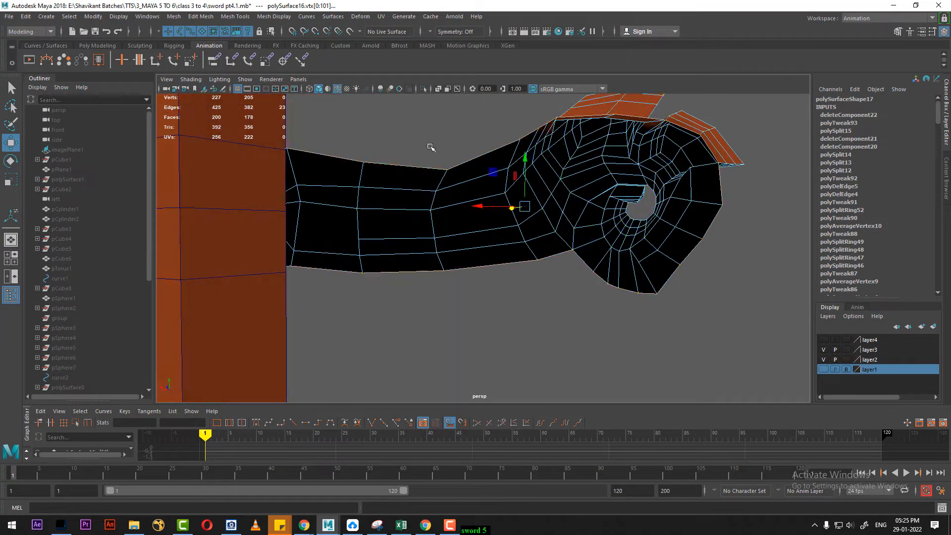
alt+drag(474, 242, 422, 262)
key(space)
click(522, 224)
drag(524, 224, 471, 223)
click(457, 314)
key(r)
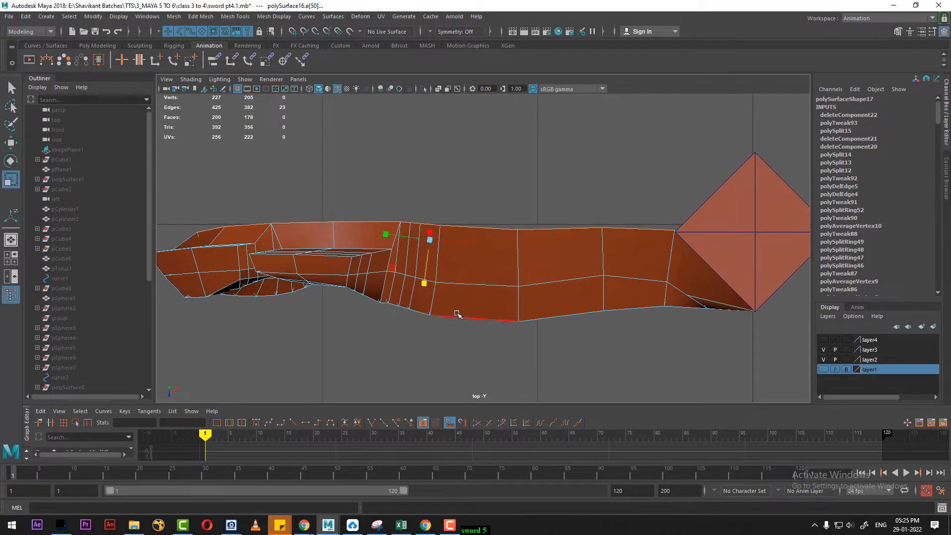
drag(425, 283, 427, 278)
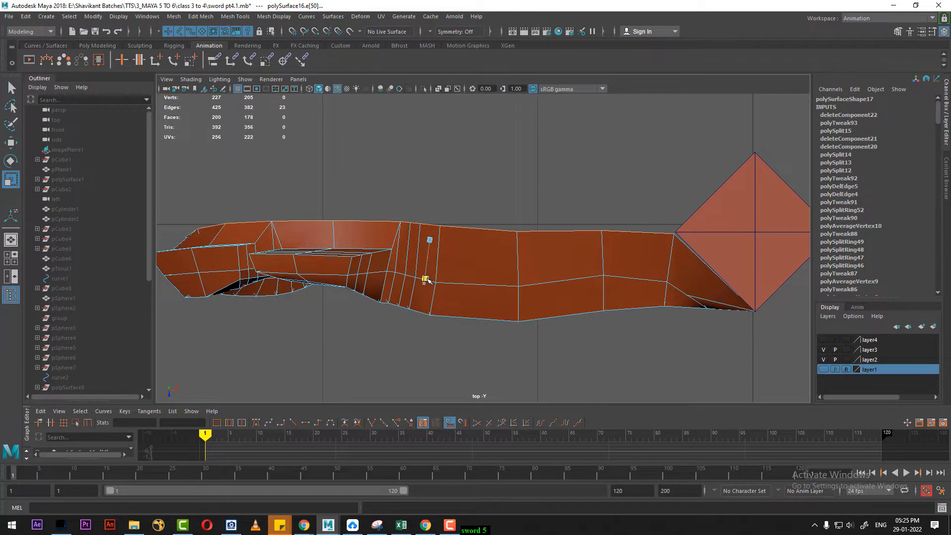
Switch the Scale tool to world axes and flatten the arm's back border along the depth axis into a straight line
key(space)
drag(618, 291, 556, 268)
key(space)
alt+right_drag(506, 240, 512, 271)
alt+middle_drag(512, 271, 523, 289)
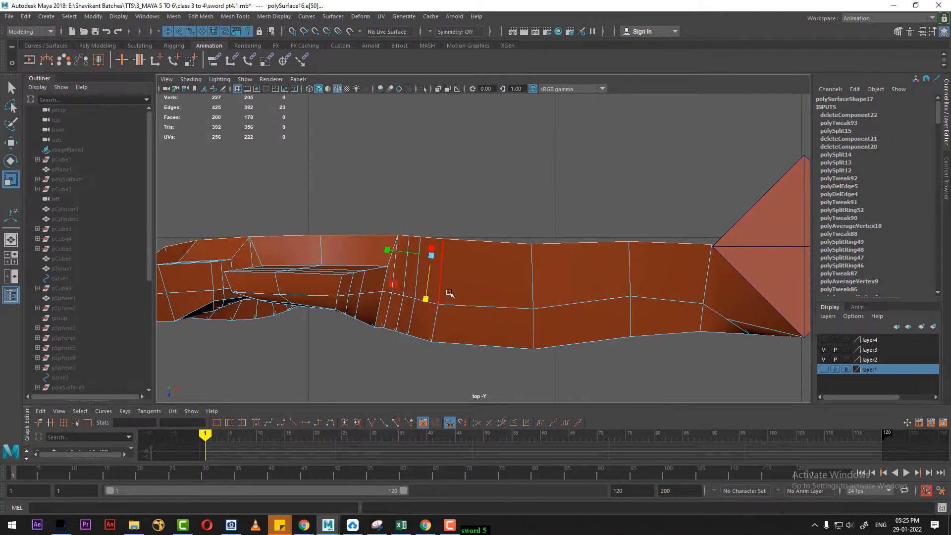
key(r)
drag(469, 202, 420, 203)
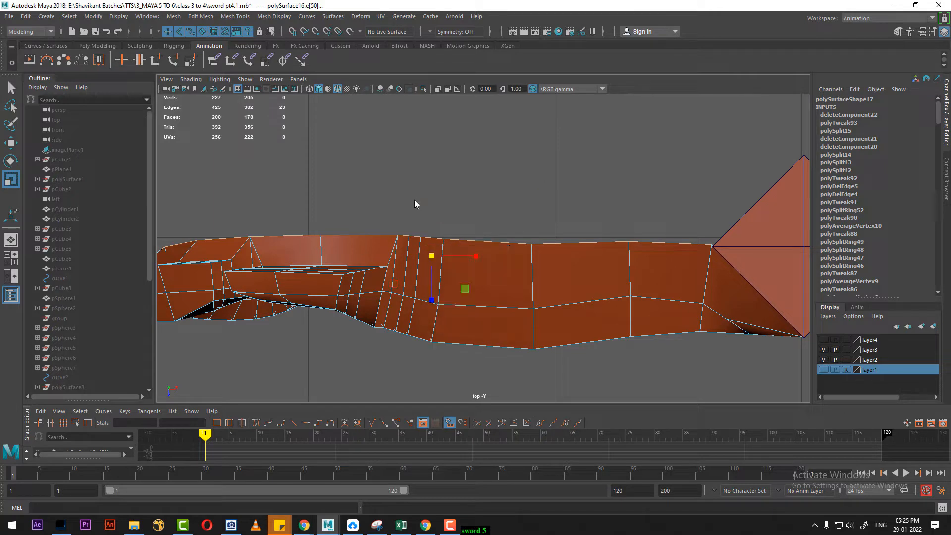
drag(431, 301, 436, 253)
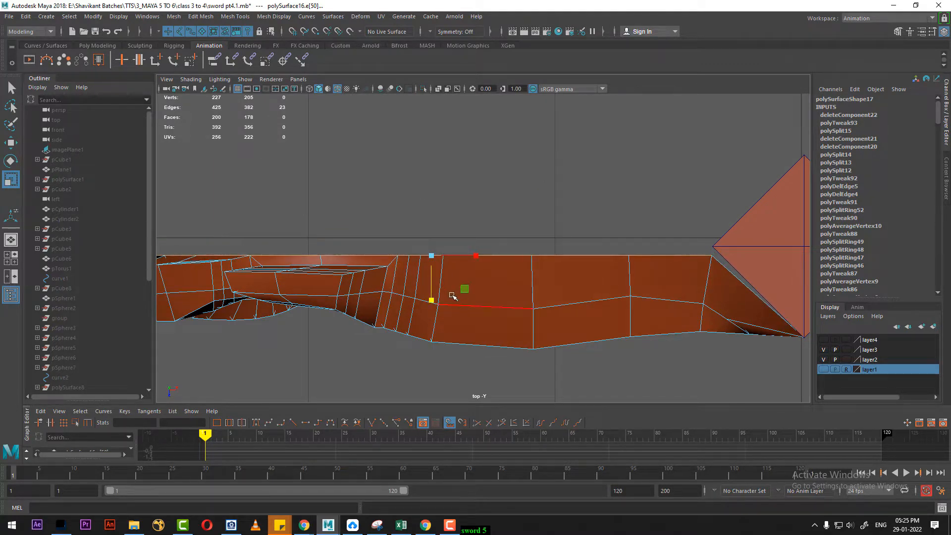
Move the flattened back border along the depth axis onto the grid's centre line
alt+middle_drag(450, 293, 478, 294)
key(w)
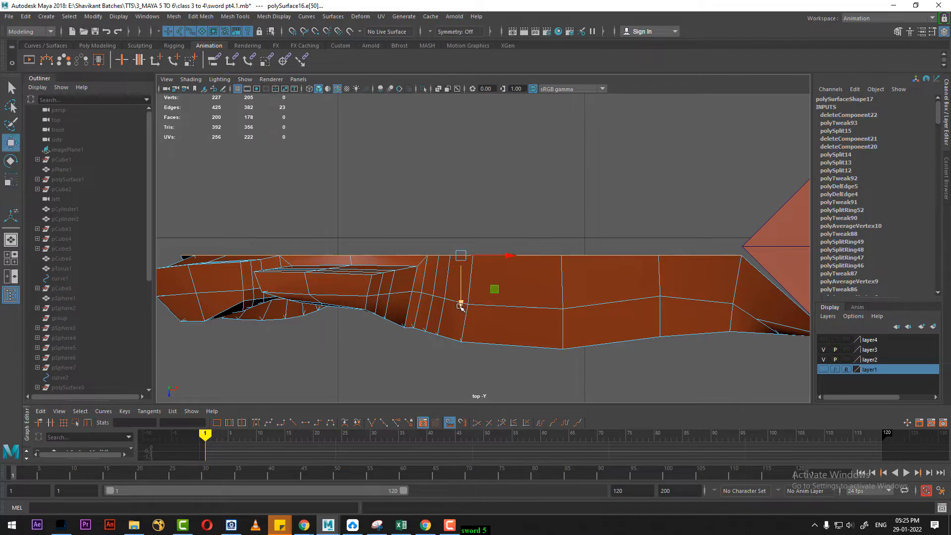
drag(460, 306, 457, 288)
Move the centre block's middle row of vertices onto the grid's centre line, level with the arm's back border
alt+middle_drag(682, 296, 536, 284)
click(674, 241)
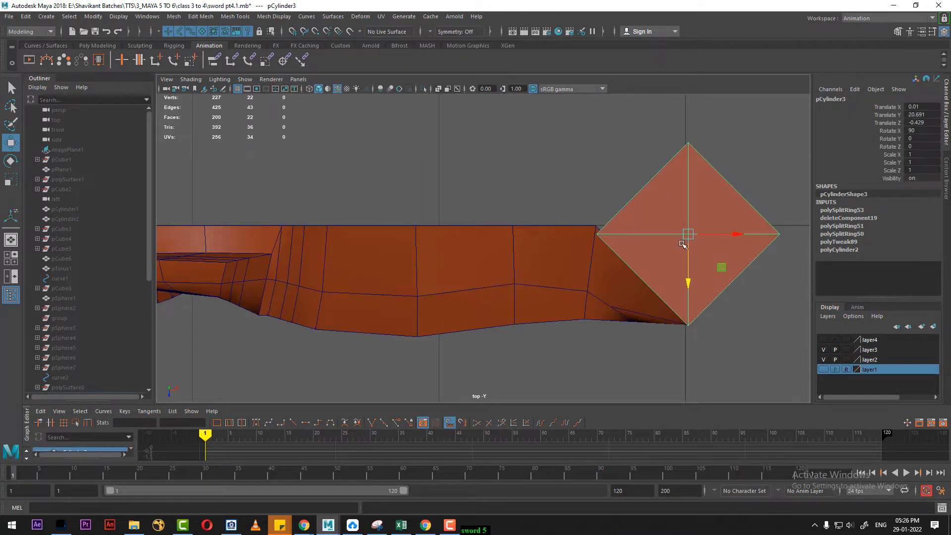
alt+middle_drag(681, 241, 611, 255)
right_drag(676, 189, 609, 189)
drag(447, 179, 746, 253)
drag(614, 301, 615, 293)
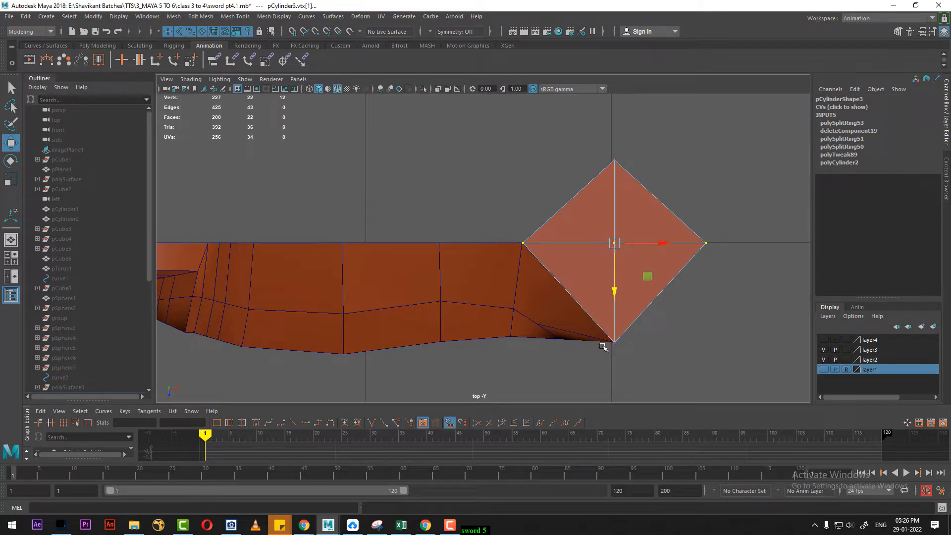
key(space)
drag(599, 346, 581, 253)
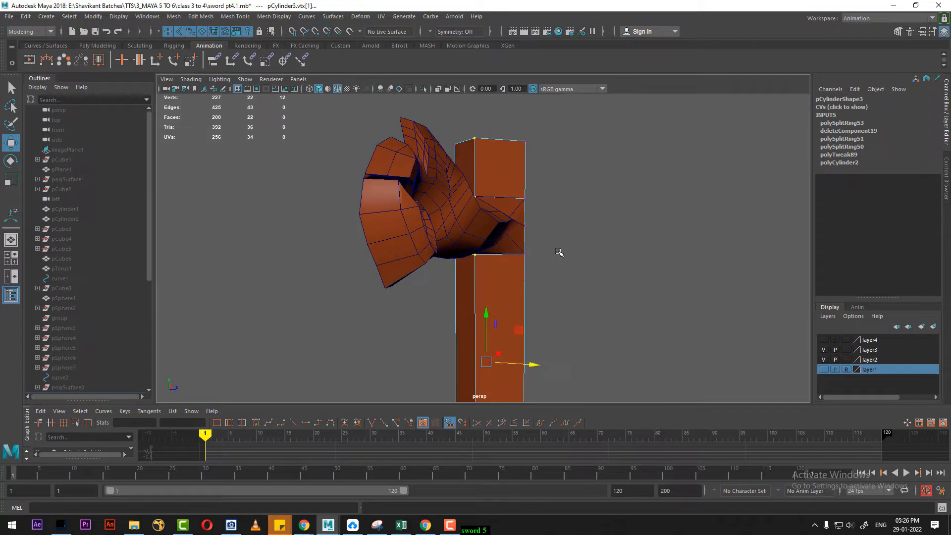
Examine the joint between the crossguard arm and the centre block from several angles
alt+drag(549, 256, 666, 280)
right_drag(654, 200, 747, 145)
alt+drag(682, 223, 678, 299)
right_drag(647, 166, 718, 127)
click(693, 234)
alt+drag(694, 234, 444, 165)
right_drag(405, 153, 460, 119)
click(522, 188)
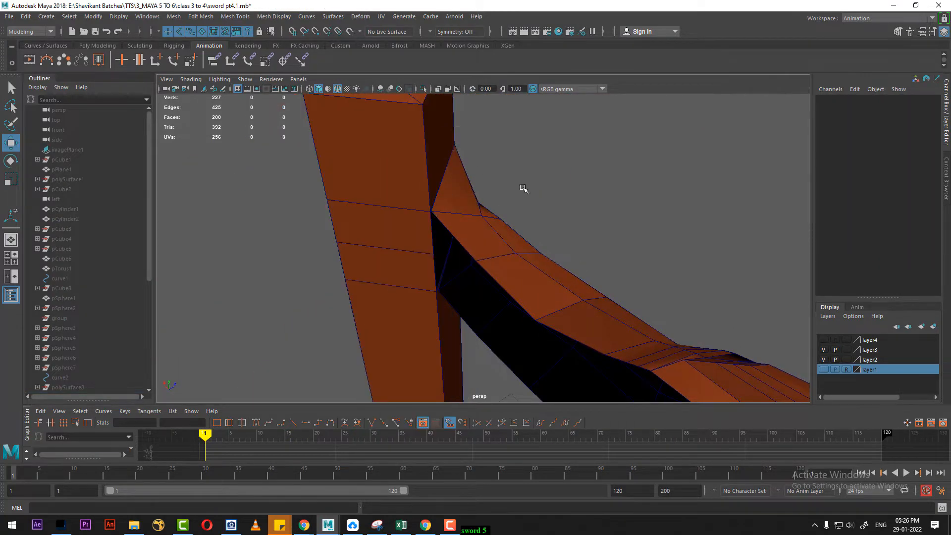
click(453, 215)
click(424, 161)
alt+drag(425, 161, 569, 283)
right_drag(602, 185, 520, 185)
alt+drag(520, 185, 519, 268)
In the top view, delete the centre block's faces behind the grid's centre line, leaving only its front half
key(space)
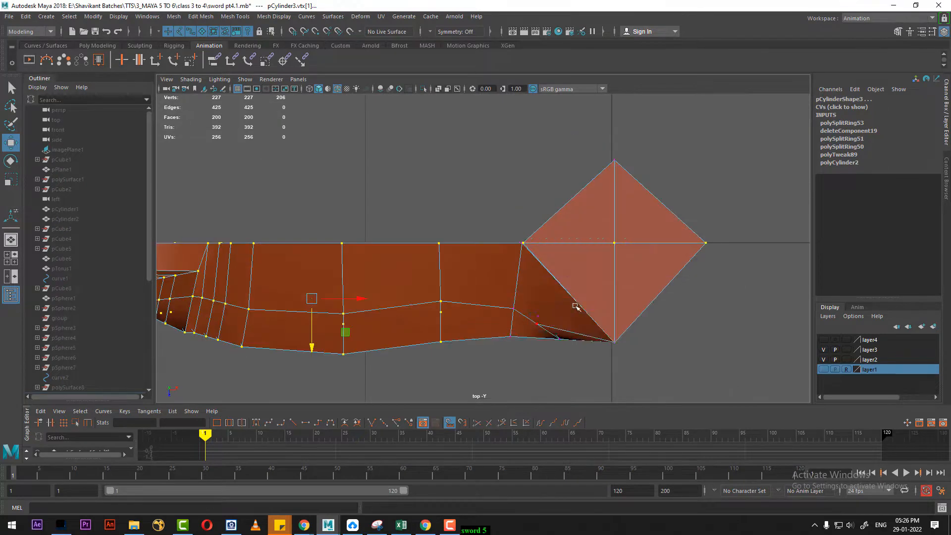
alt+right_drag(574, 306, 638, 333)
right_drag(569, 195, 569, 223)
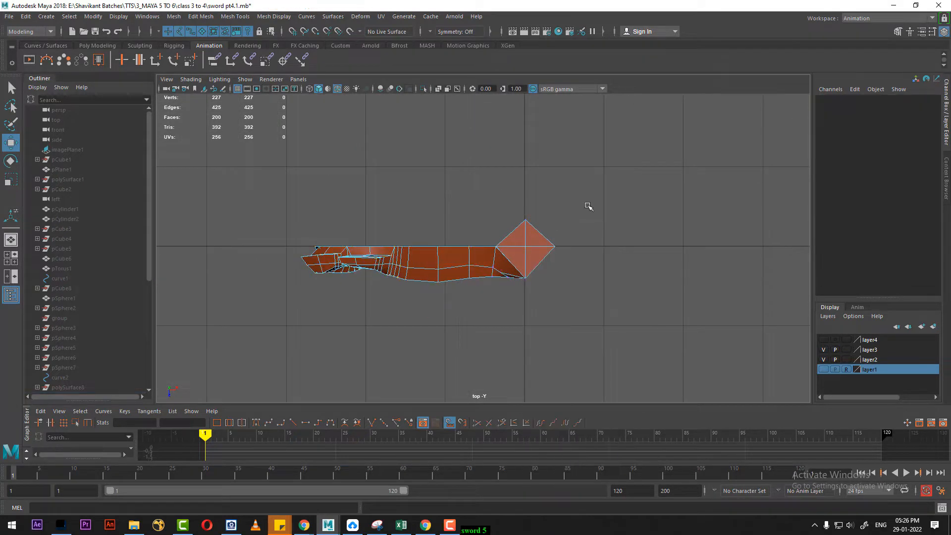
drag(587, 205, 501, 242)
key(Delete)
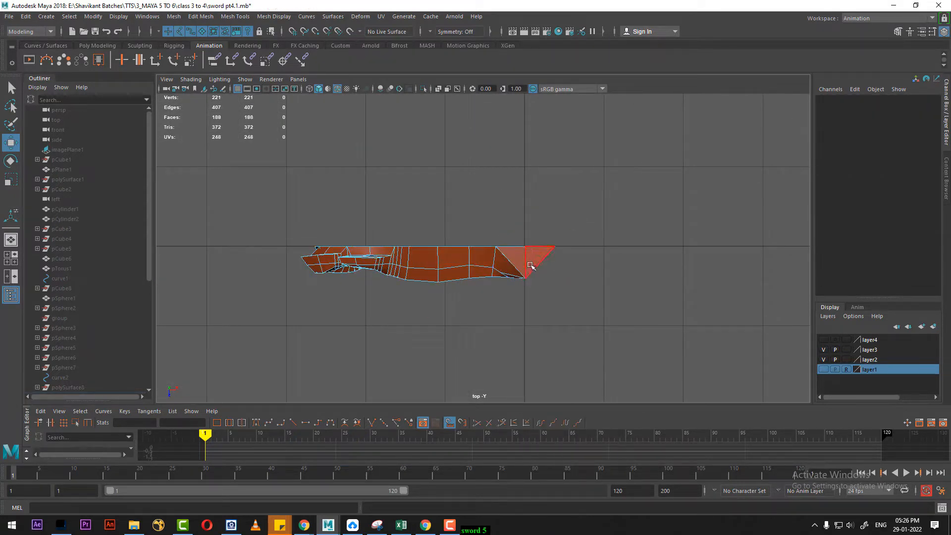
Combine the centre block and the crossguard arm into a single mesh
alt+right_drag(493, 255, 666, 197)
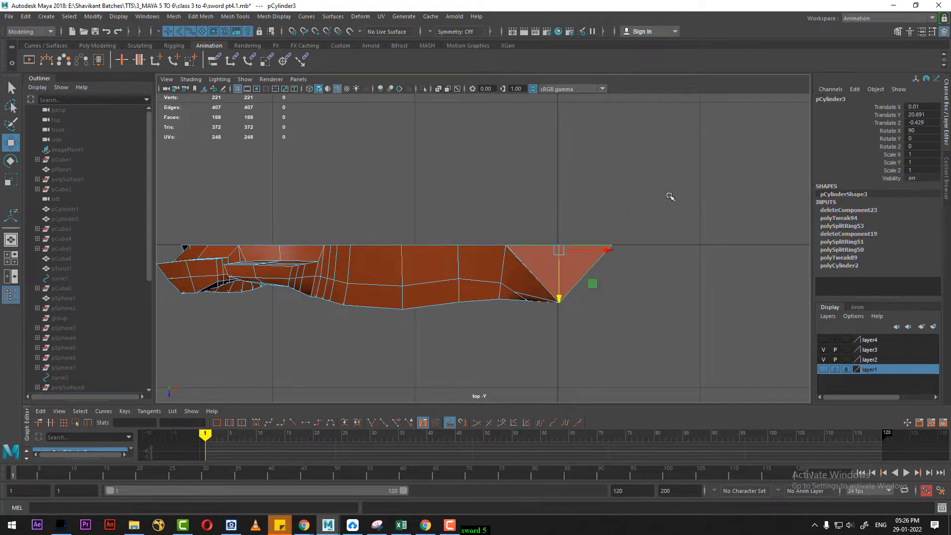
click(669, 195)
click(534, 252)
click(468, 255)
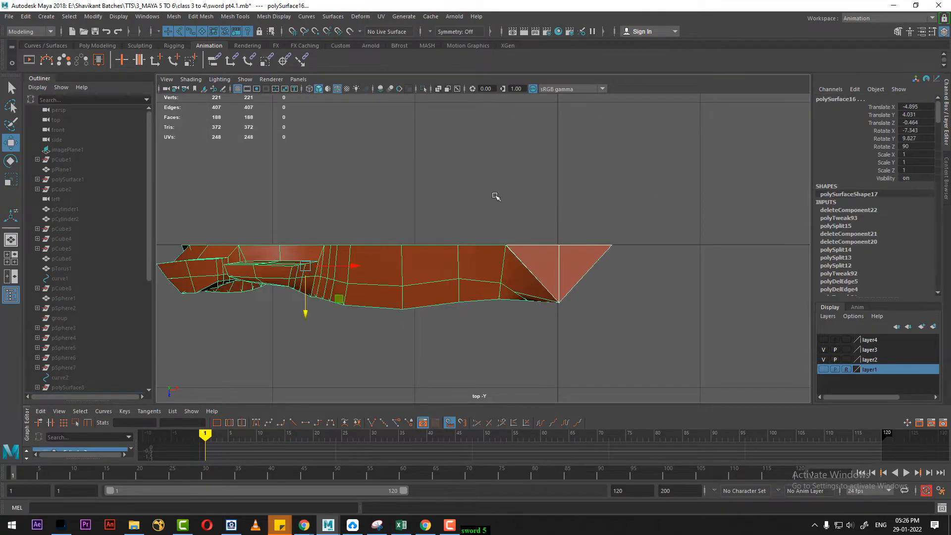
shift+right_drag(494, 195, 488, 376)
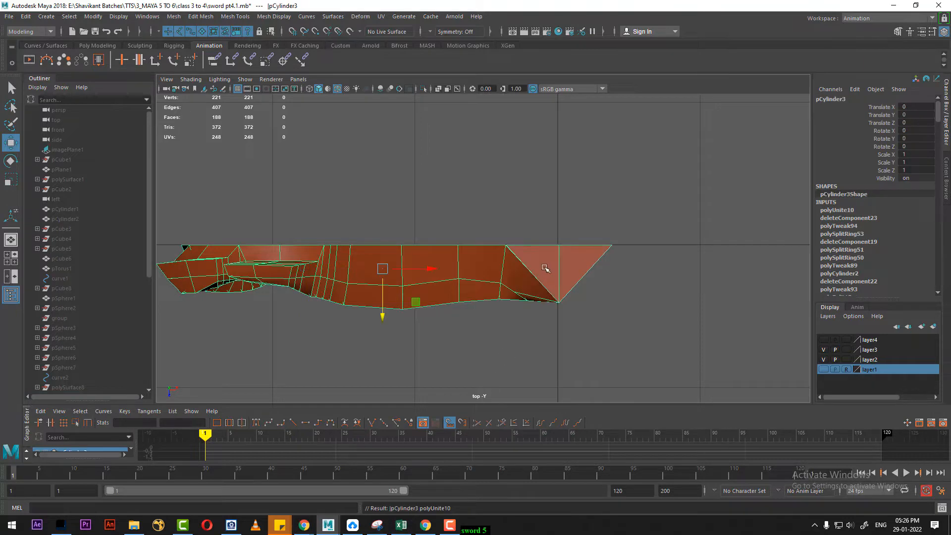
Merge the two overlapping vertices where the arm's upper back corner meets the block's side edge
key(space)
drag(535, 197, 533, 192)
alt+drag(535, 194, 587, 296)
right_drag(581, 240, 491, 224)
alt+drag(492, 226, 522, 278)
drag(510, 240, 534, 269)
scroll(548, 308, down, 2)
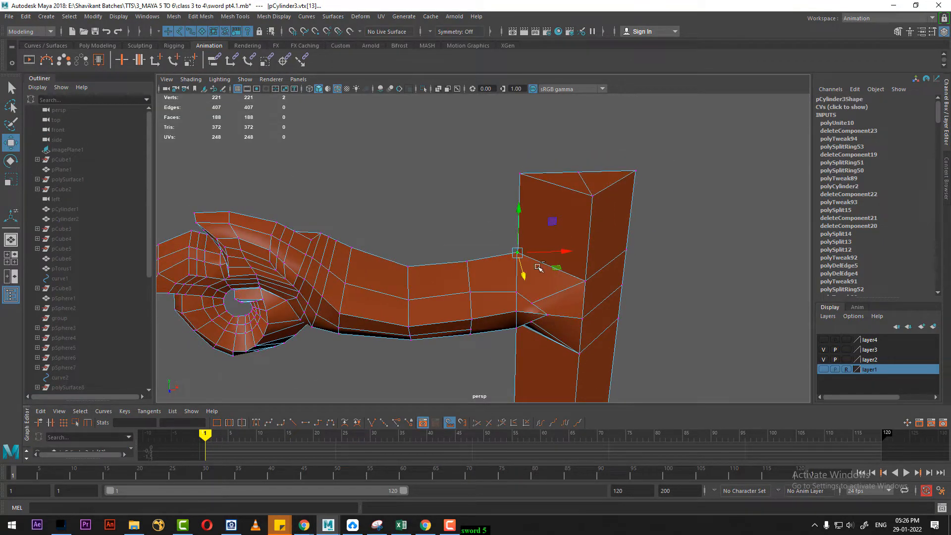
shift+right_drag(539, 267, 564, 201)
alt+drag(566, 278, 555, 325)
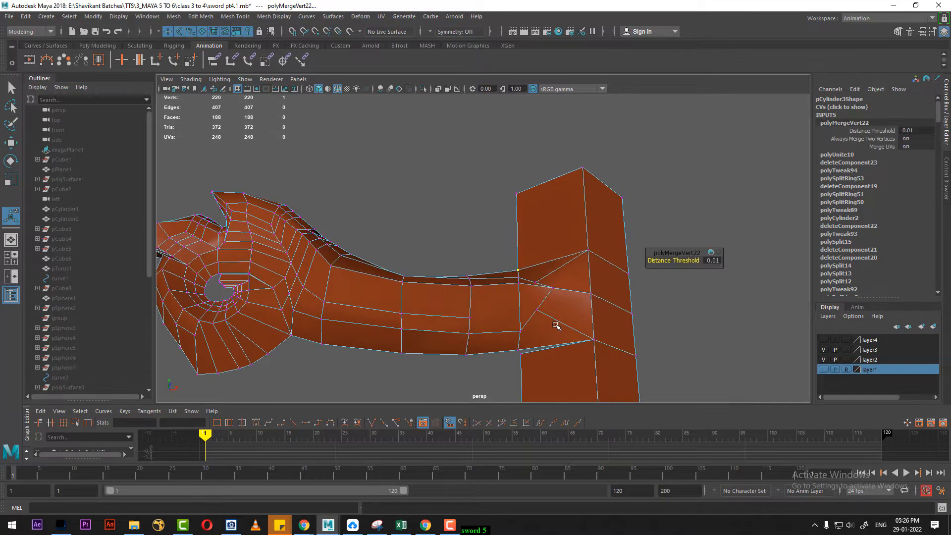
Snap the arm's lower back corner vertex onto the block's corner vertex and merge the two
scroll(550, 307, up, 5)
click(556, 311)
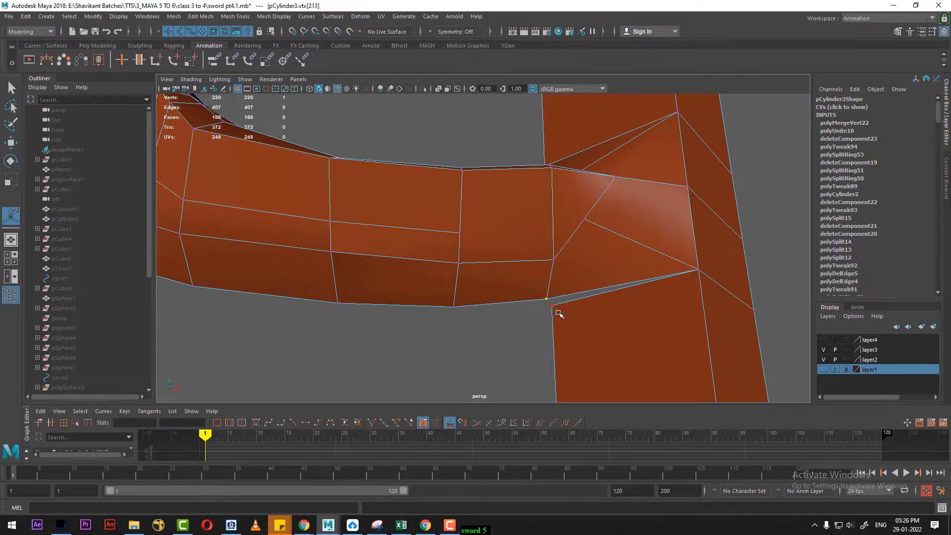
key(w)
key(v)
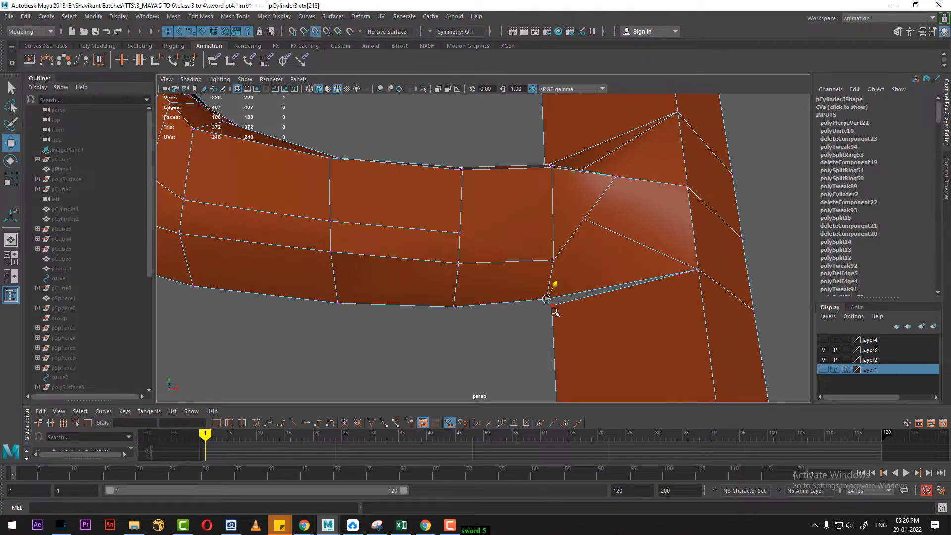
drag(556, 311, 563, 310)
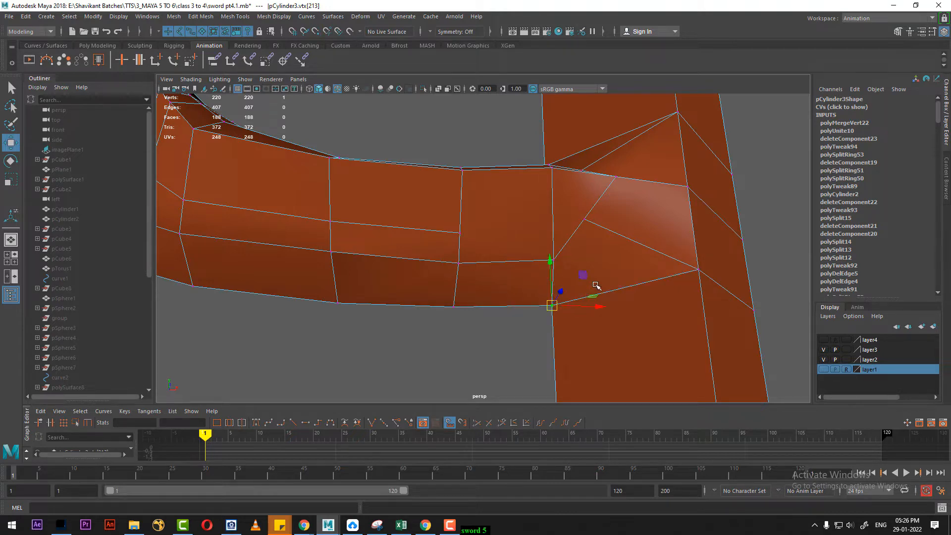
shift+right_drag(576, 315, 578, 179)
Merge the overlapping vertices along the block's front edge where the arm joins it
alt+drag(605, 240, 593, 296)
drag(624, 217, 570, 376)
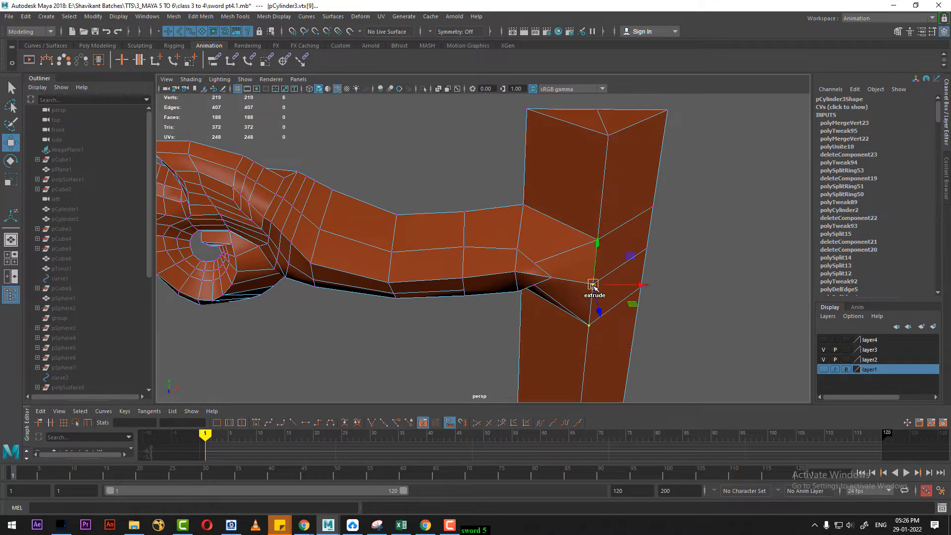
shift+right_drag(590, 286, 619, 199)
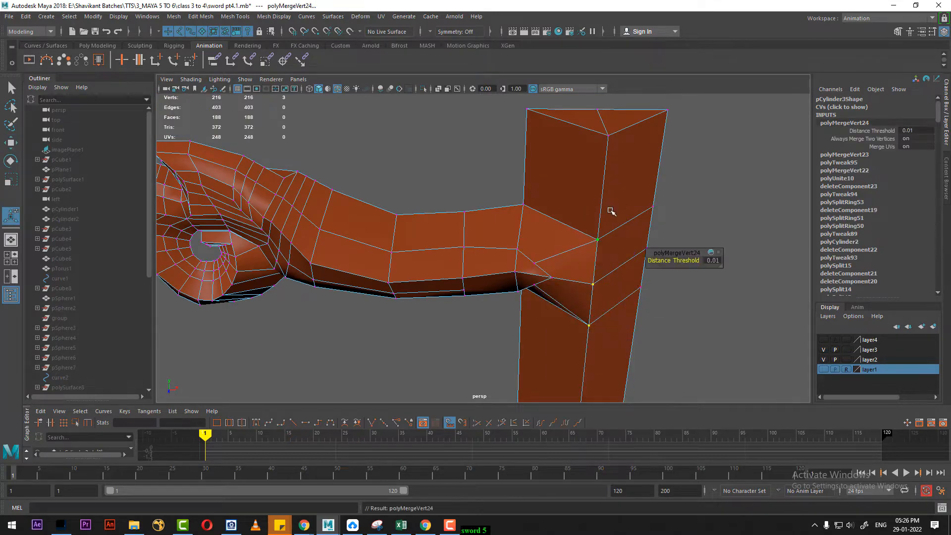
Insert one edge loop around the centre block just below the arm joint and another just above it
key(3)
alt+drag(609, 212, 548, 258)
key(1)
right_drag(546, 239, 596, 225)
alt+drag(579, 248, 563, 284)
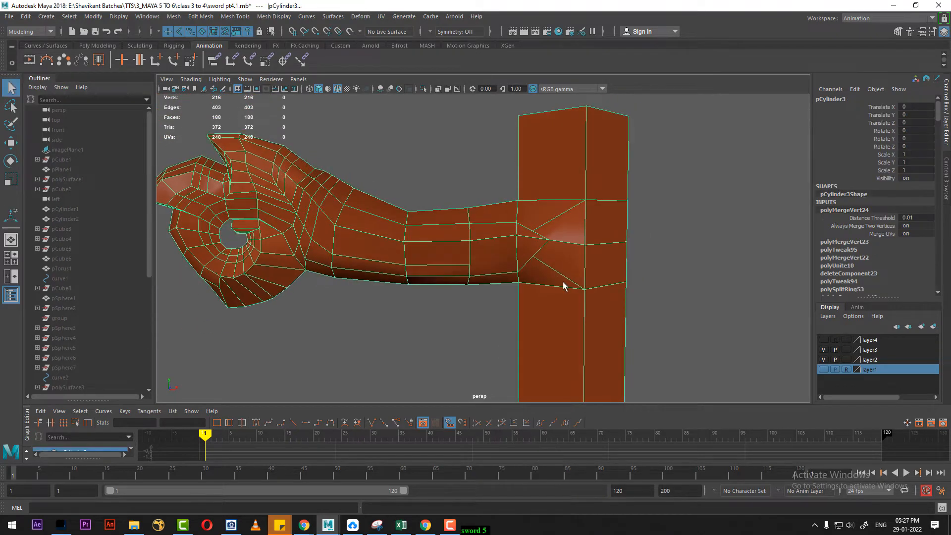
shift+right_drag(613, 247, 527, 268)
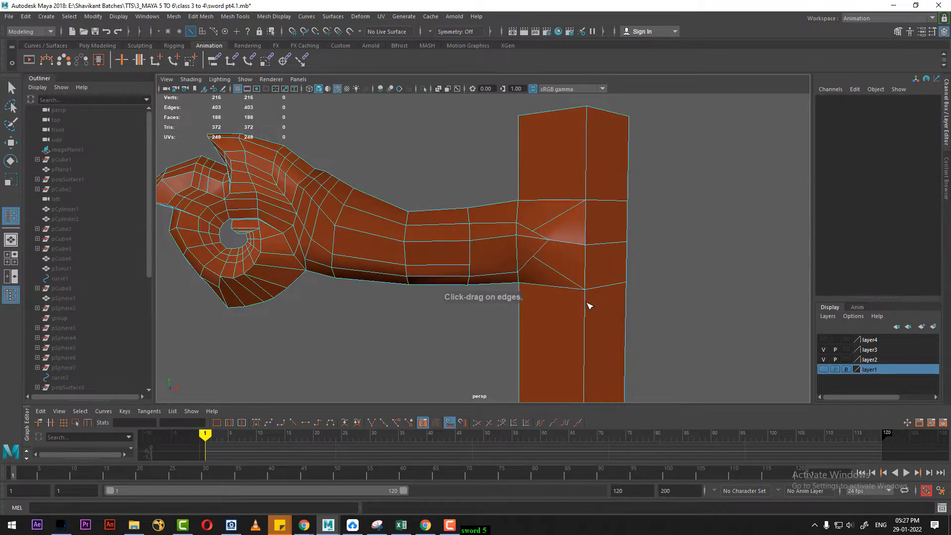
click(588, 305)
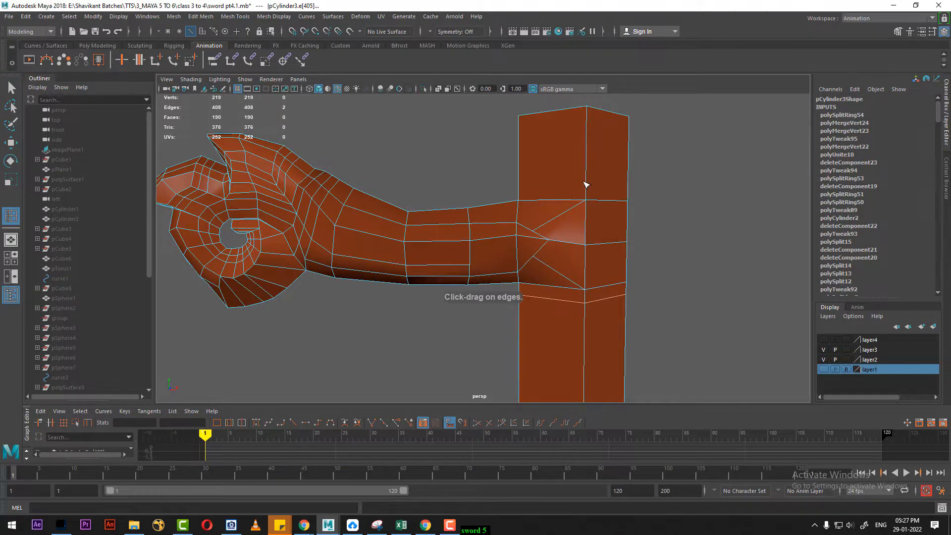
click(586, 182)
drag(586, 184, 588, 185)
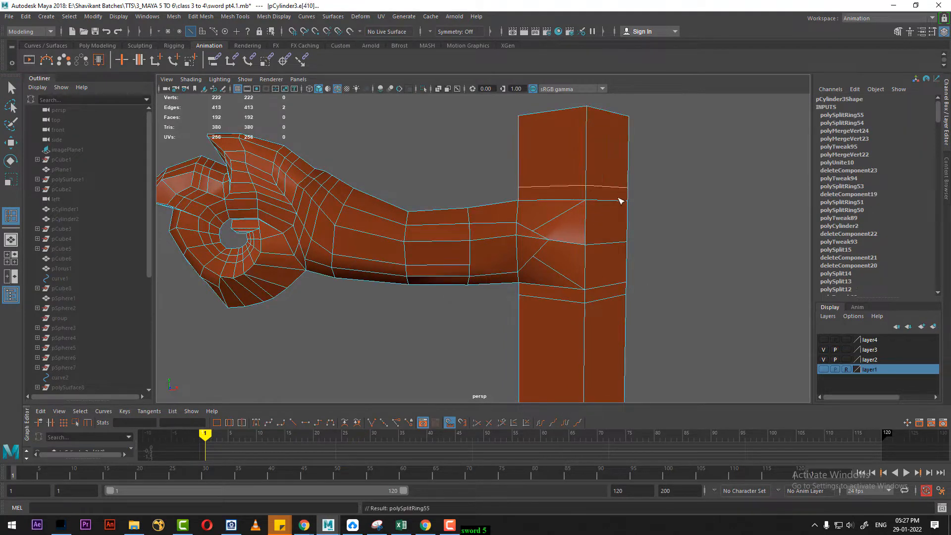
Preview the combined mesh smoothed and examine the arm joint and the block's full length
key(w)
alt+right_drag(616, 215, 570, 369)
alt+middle_drag(570, 369, 574, 244)
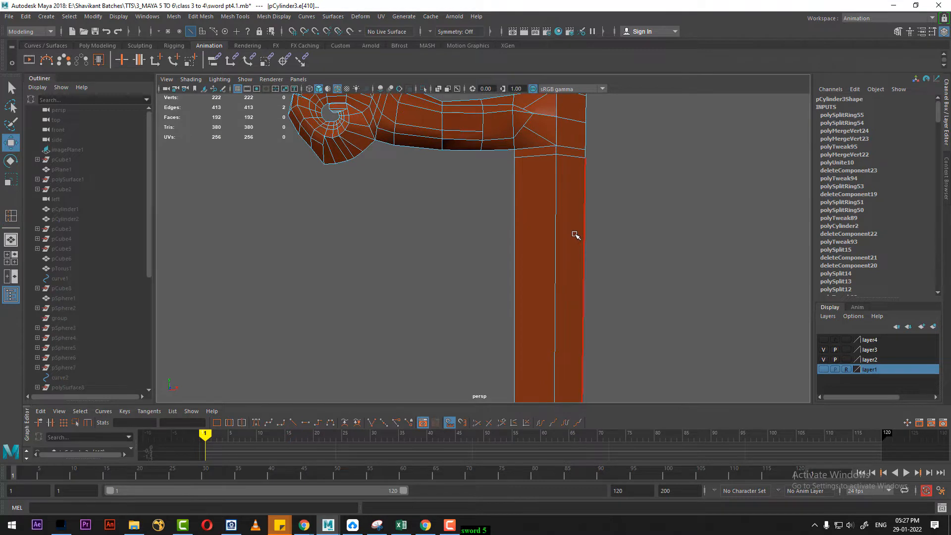
key(3)
alt+middle_drag(534, 168, 533, 201)
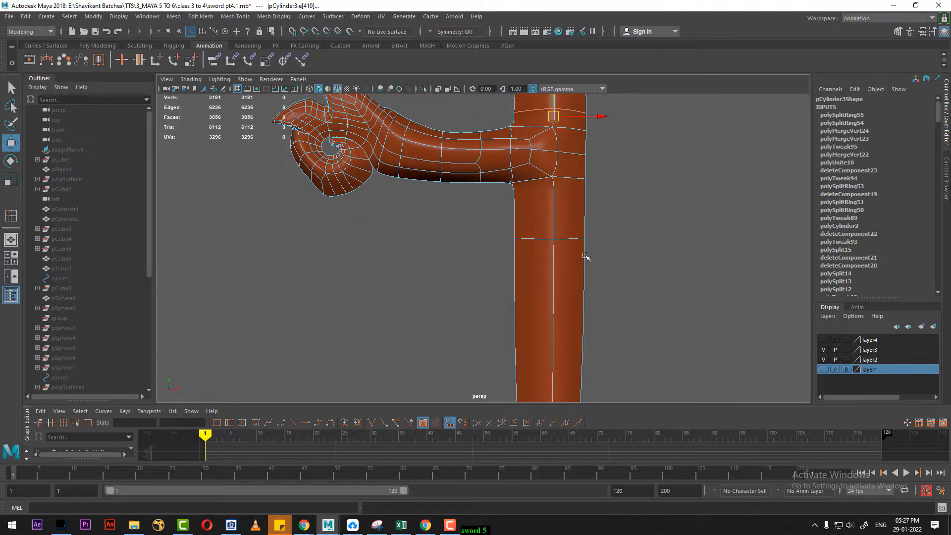
alt+right_drag(585, 256, 567, 227)
alt+drag(568, 227, 568, 256)
right_drag(539, 192, 585, 179)
click(600, 206)
click(533, 194)
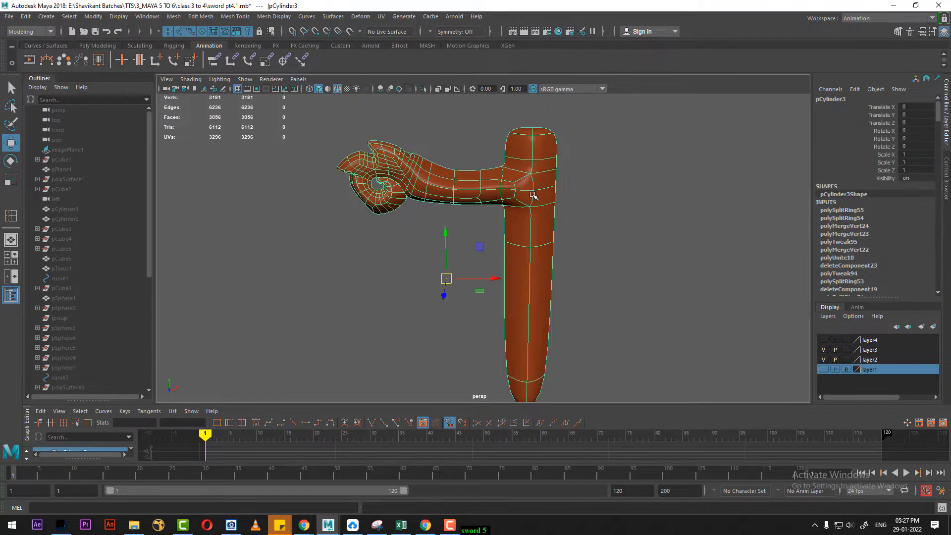
Return the mesh to its unsmoothed display and delete the block's half opposite the arm in the top view
key(1)
key(space)
drag(601, 193, 558, 194)
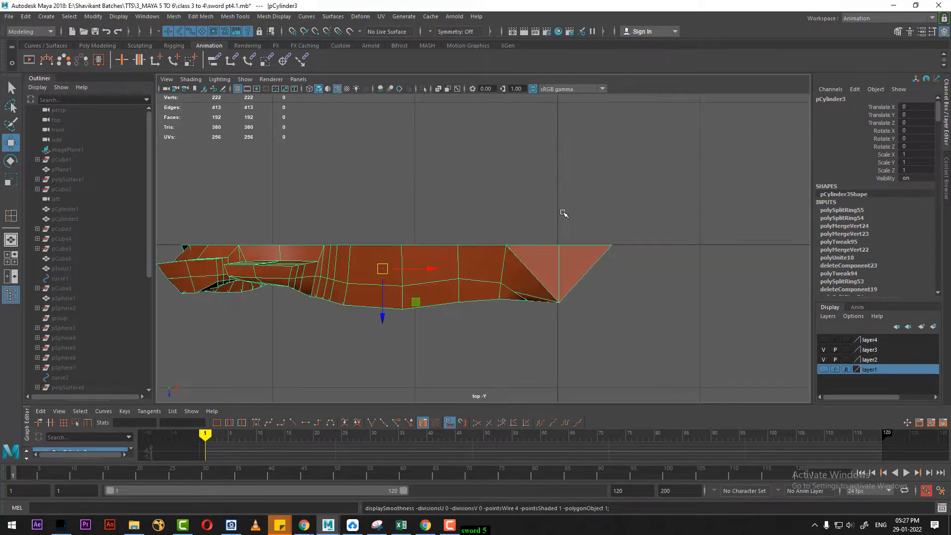
alt+right_drag(590, 258, 595, 327)
right_drag(583, 206, 588, 235)
drag(630, 208, 541, 339)
key(Delete)
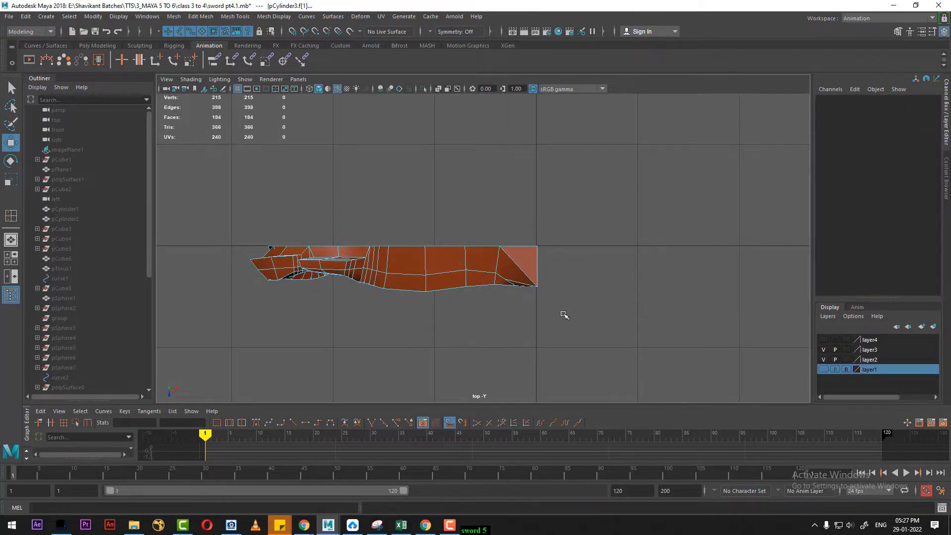
Select the half crossguard mesh in object mode and snap its pivot to the block's back corner on the centre line
key(space)
drag(556, 271, 547, 299)
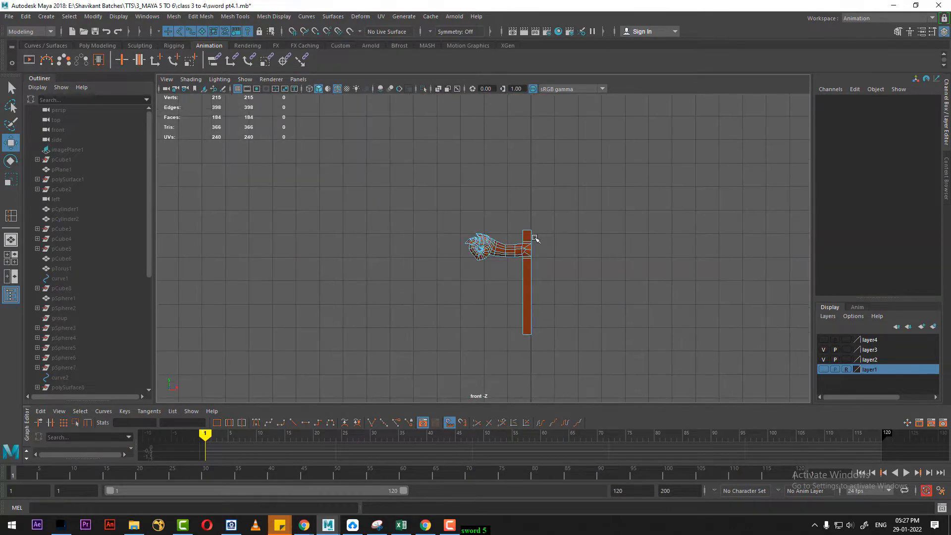
key(space)
drag(613, 316, 573, 165)
alt+drag(562, 213, 535, 264)
key(space)
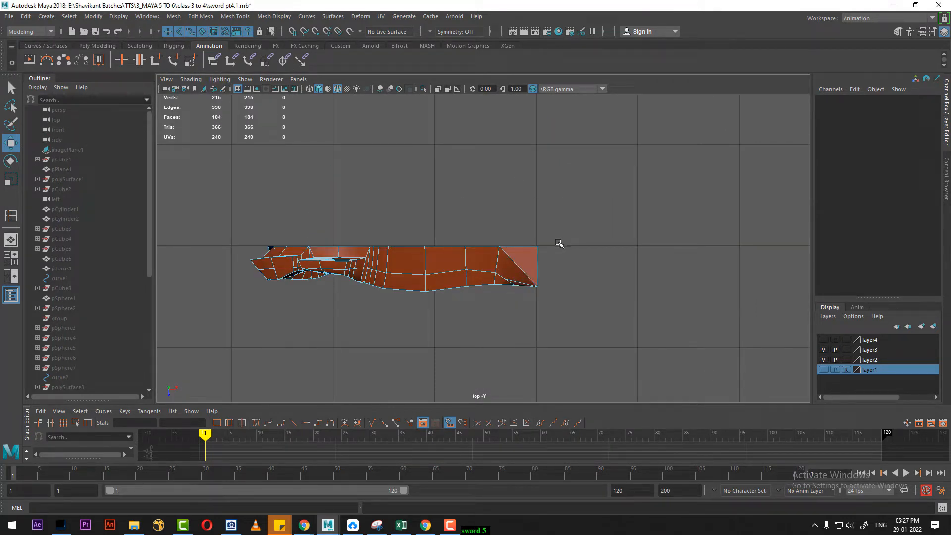
click(506, 262)
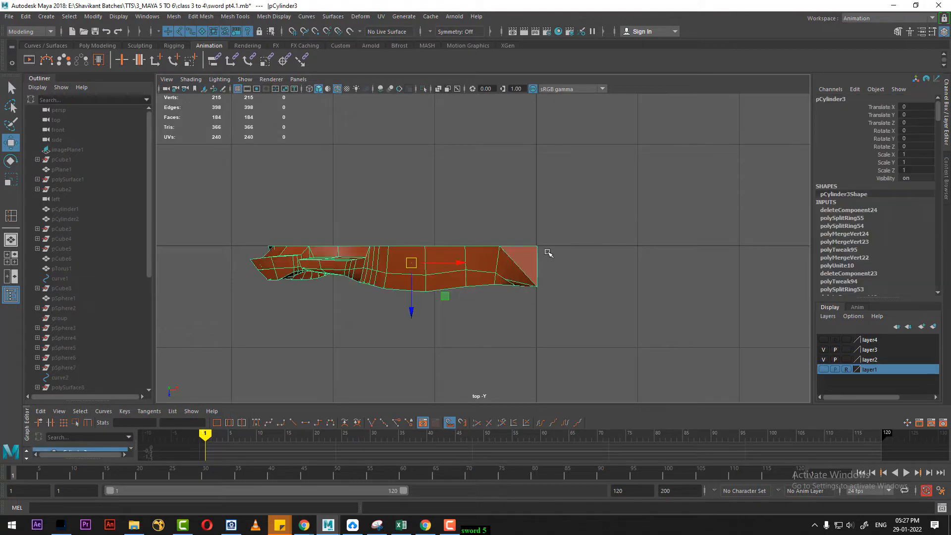
key(e)
key(w)
key(v)
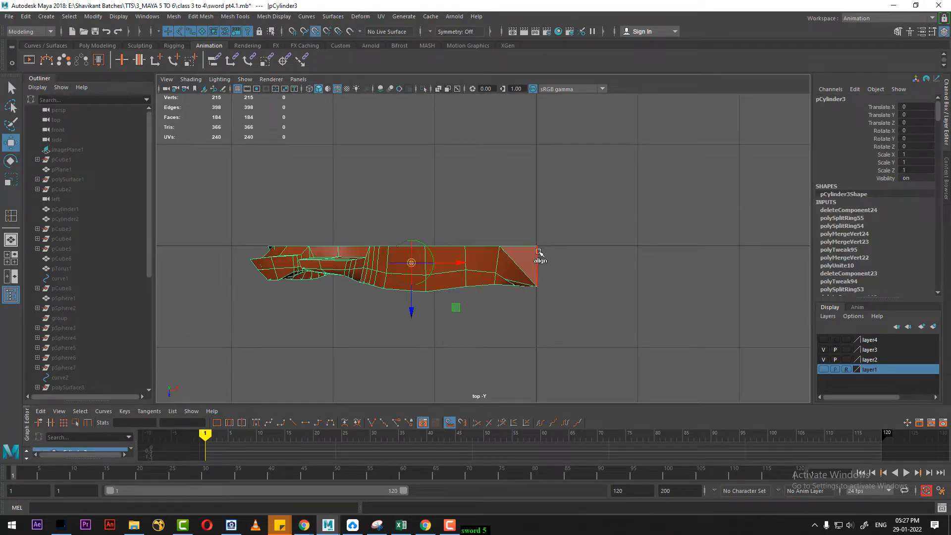
key(d)
middle_click(538, 248)
click(25, 17)
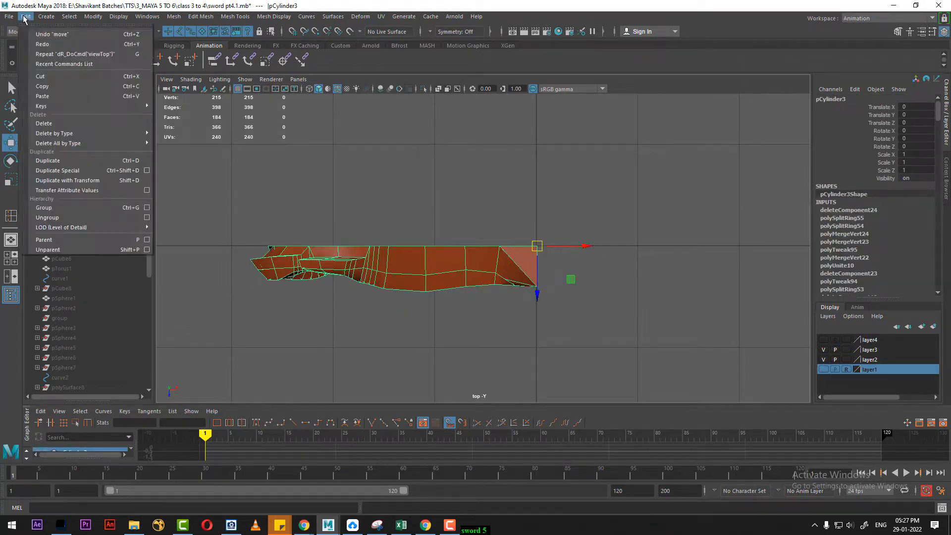
click(148, 171)
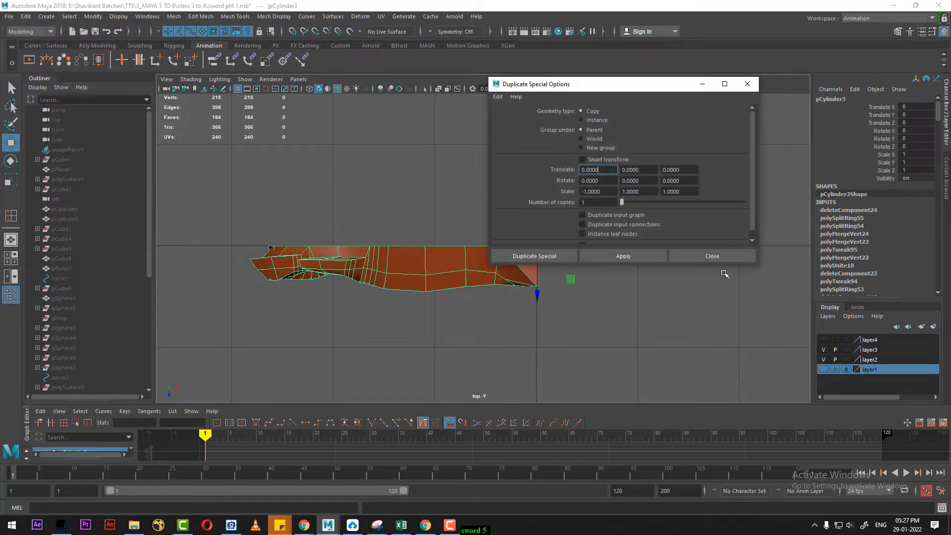
alt+middle_drag(327, 248, 327, 260)
click(704, 256)
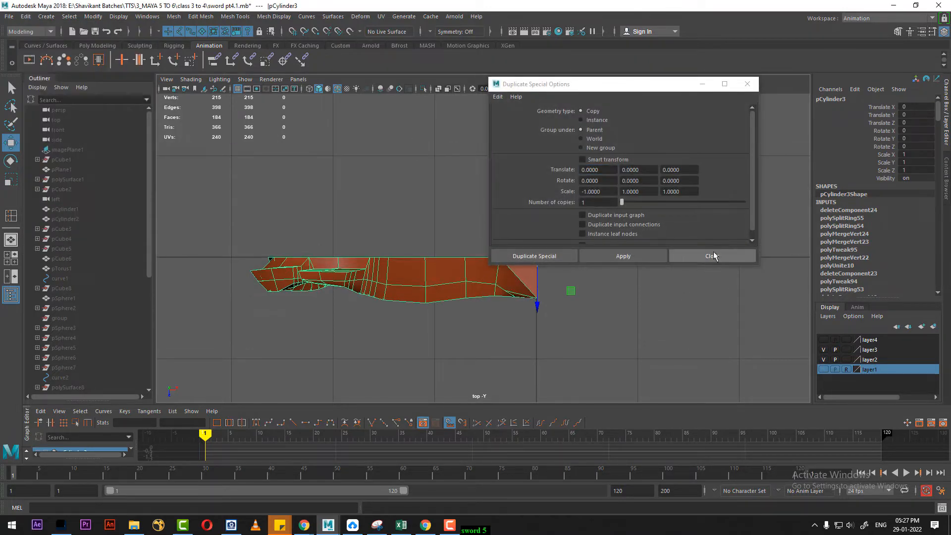
Open the Mirror options for the selected half crossguard mesh
click(172, 16)
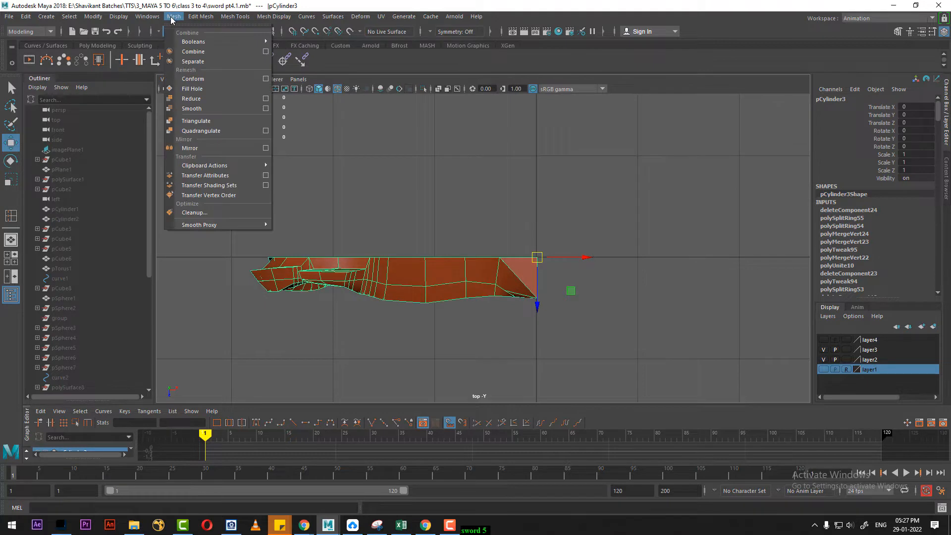
mouse_move(197, 17)
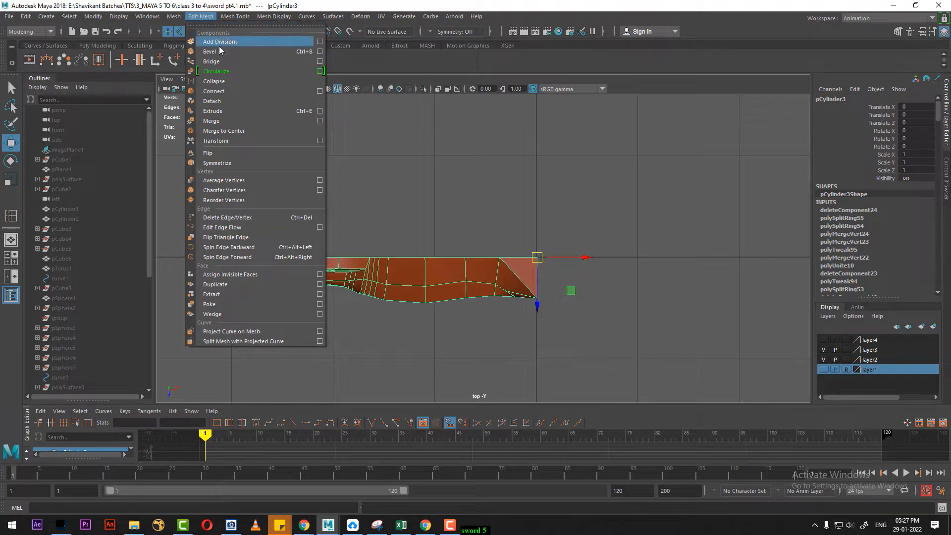
mouse_move(233, 20)
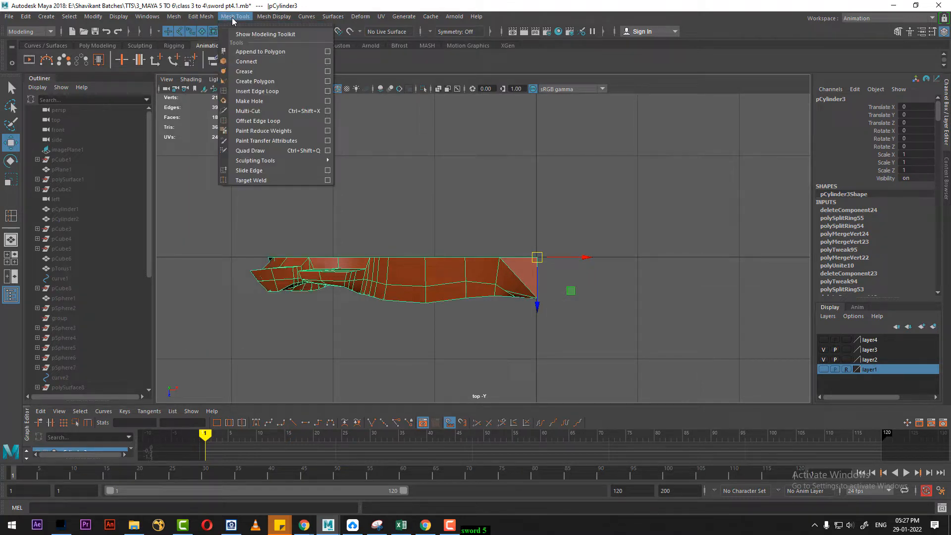
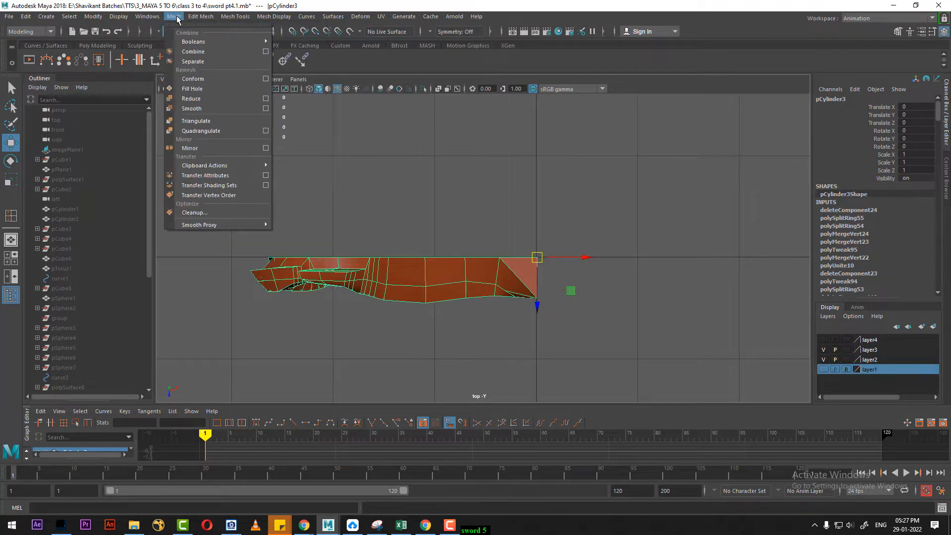
click(266, 148)
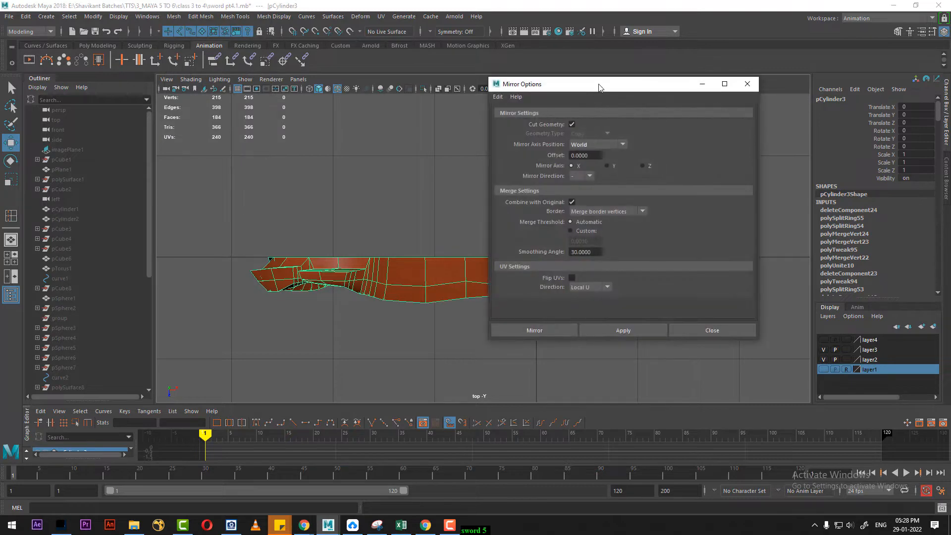
drag(600, 87, 747, 96)
Try mirroring the half crossguard across the world X axis in the negative direction, and undo it
scroll(407, 259, down, 3)
key(space)
drag(460, 269, 466, 243)
alt+drag(480, 290, 422, 308)
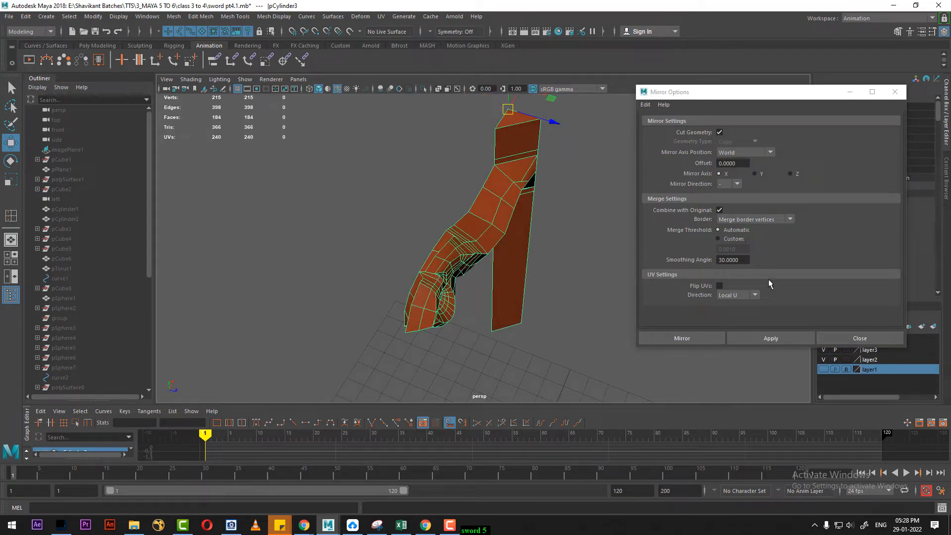
click(771, 338)
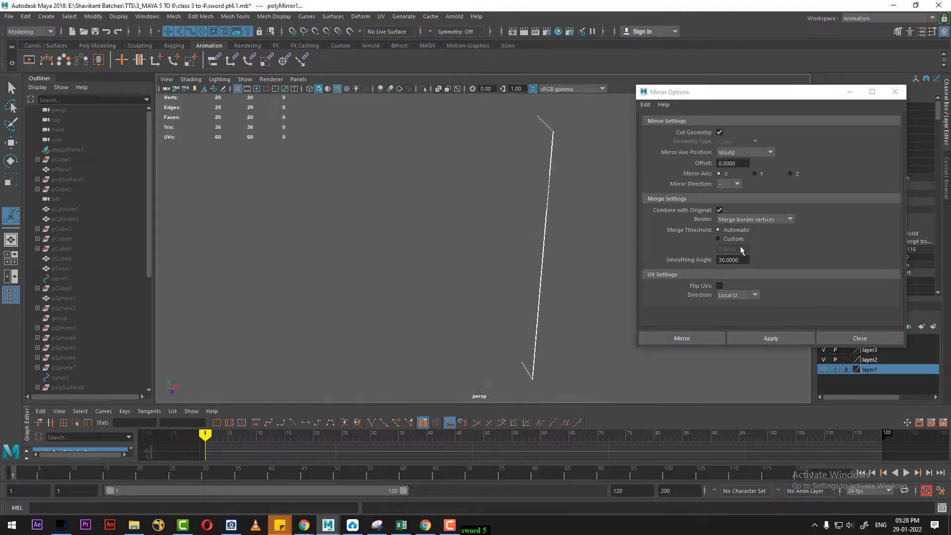
key(ctrl+z)
Try the world X mirror with the direction changed to positive, examine the joined halves, and undo it
click(737, 184)
click(733, 195)
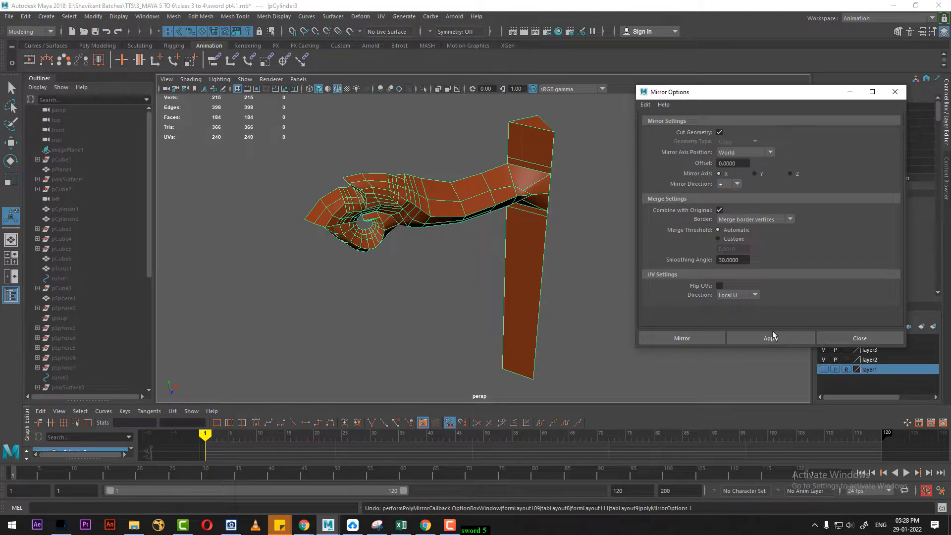
click(771, 338)
alt+drag(529, 301, 473, 296)
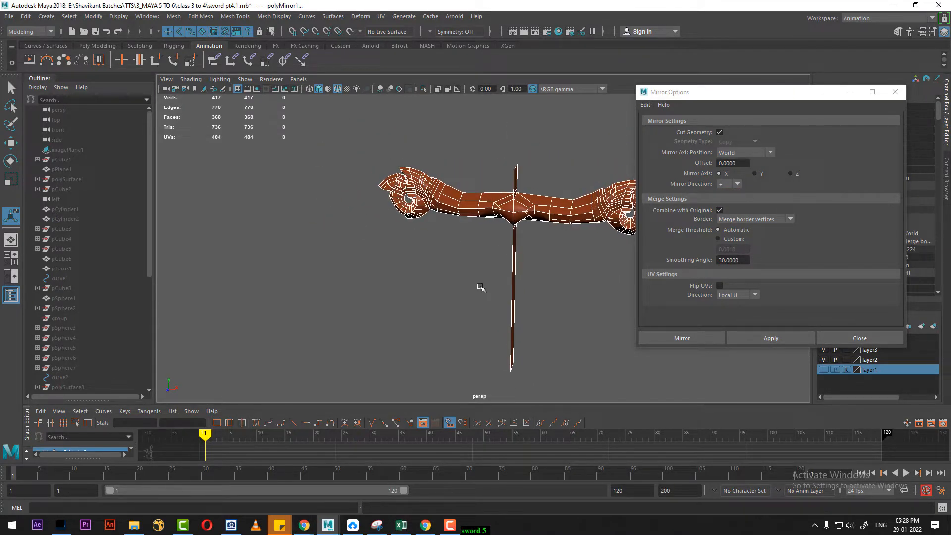
key(ctrl+z)
Examine the half crossguard's position against the grid centre lines in the top view and the block's cut sides in perspective
key(space)
drag(527, 270, 471, 270)
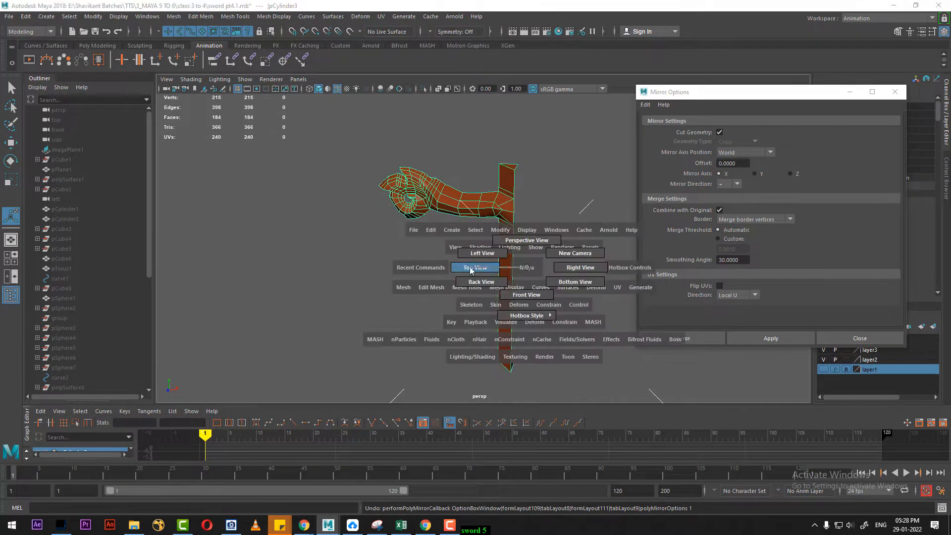
scroll(512, 255, up, 3)
scroll(511, 255, down, 2)
key(w)
scroll(495, 255, up, 5)
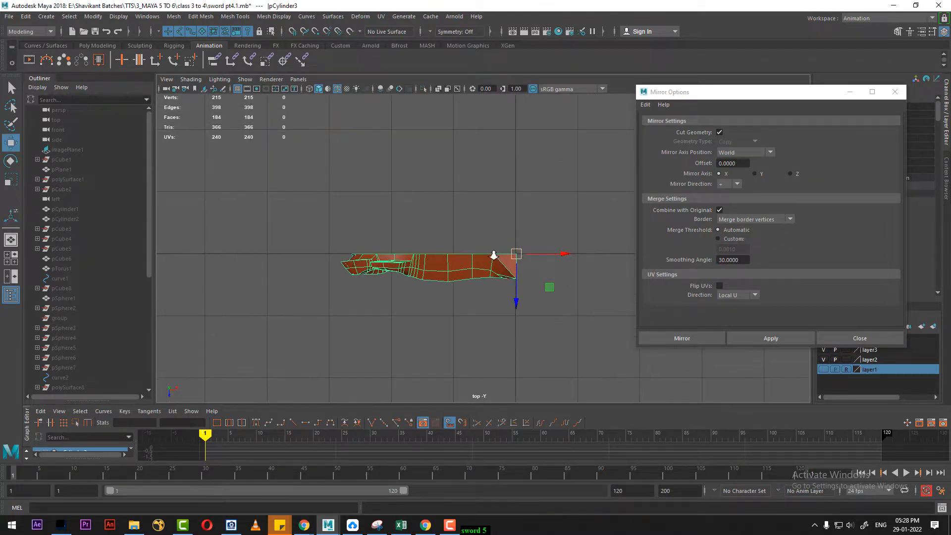
key(space)
drag(564, 344, 520, 233)
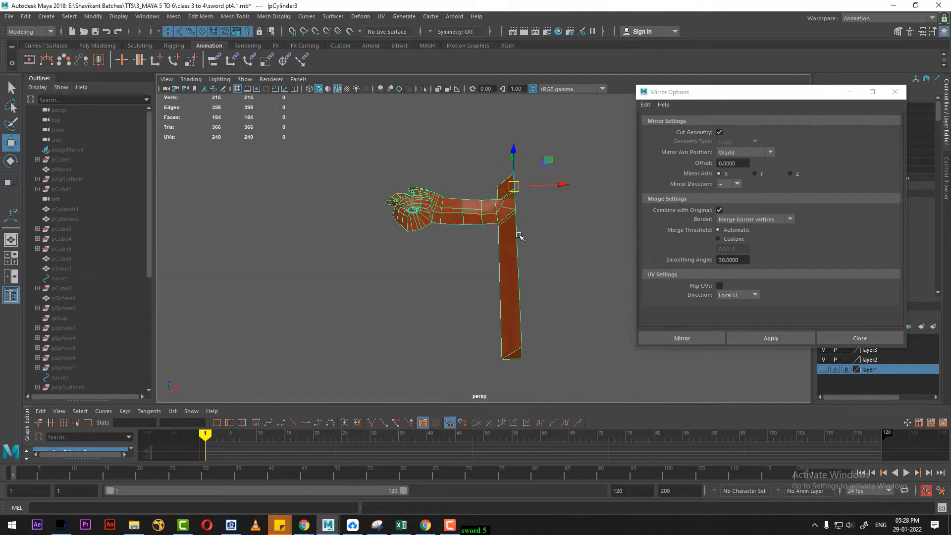
scroll(520, 247, up, 2)
alt+middle_drag(519, 275, 475, 230)
scroll(475, 230, up, 1)
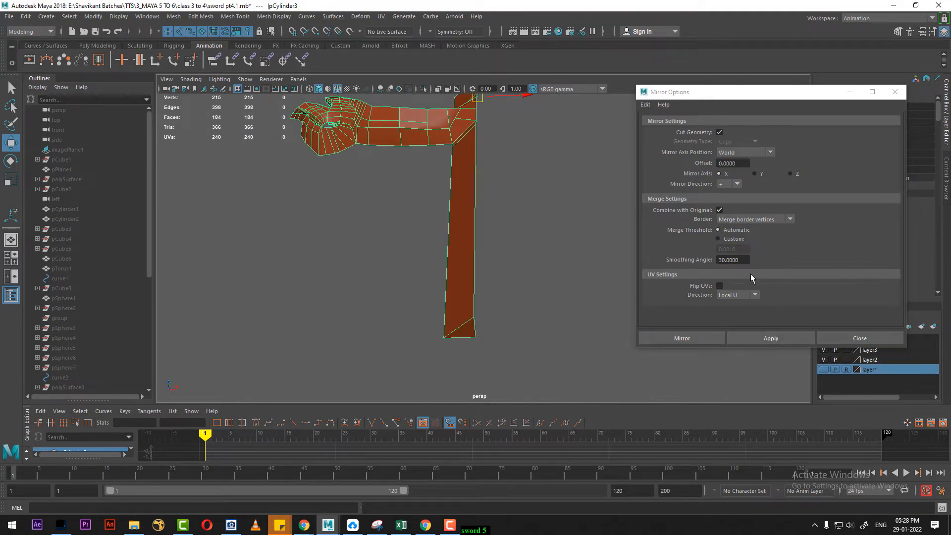
Try the positive world X mirror once more, check the centre block from another angle, and undo it
click(764, 336)
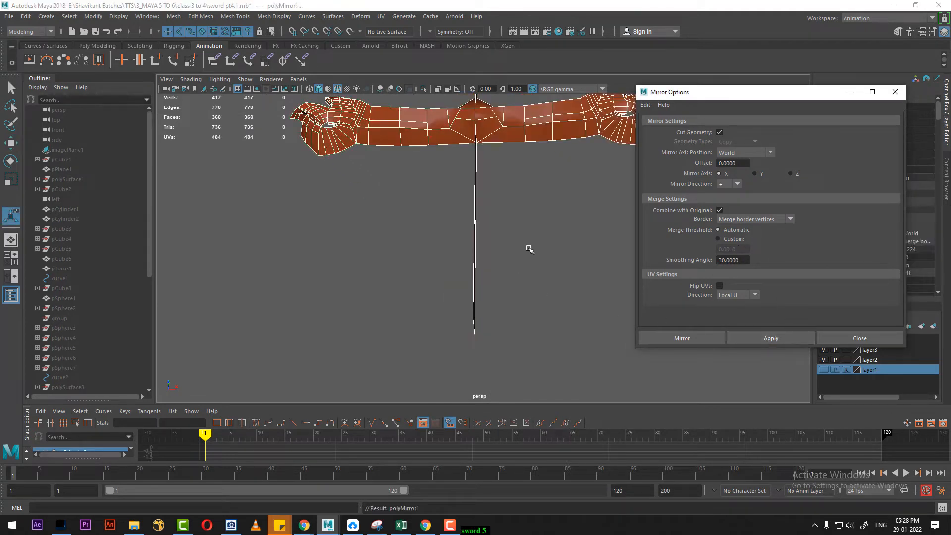
alt+middle_drag(526, 245, 516, 309)
alt+drag(445, 247, 445, 311)
key(ctrl+z)
Try mirroring the half crossguard across the world Y axis in the positive direction, and undo it
click(754, 174)
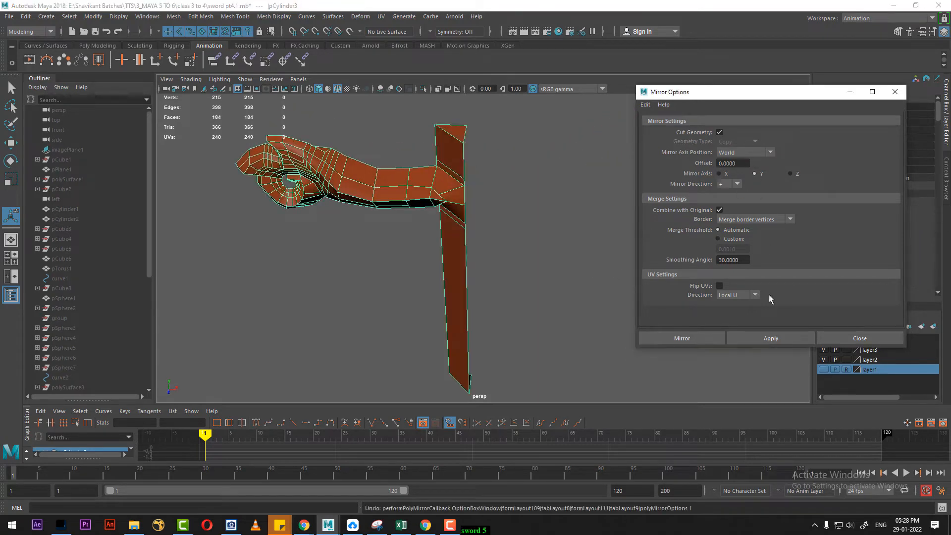
click(780, 335)
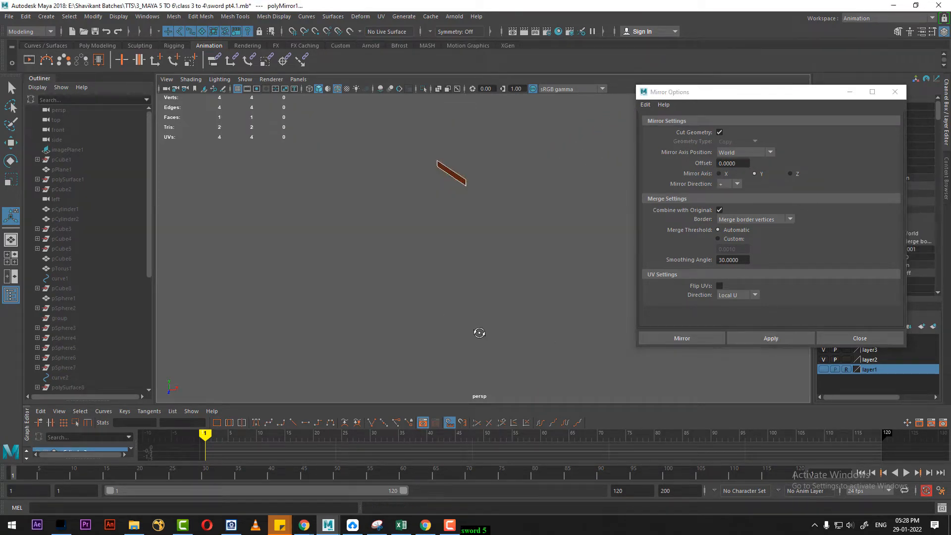
alt+drag(479, 329, 542, 336)
key(ctrl+z)
Try the world Y mirror with the direction changed to negative, and undo it
click(735, 184)
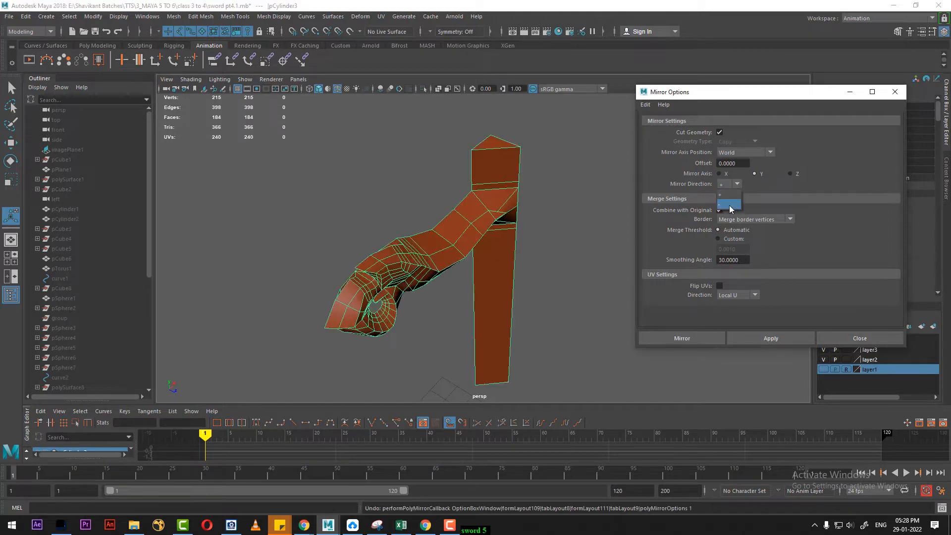
click(775, 338)
alt+drag(507, 316, 443, 303)
key(ctrl+z)
Mirror the mesh across the world Z axis in the negative direction with a merge threshold of 0.01
click(790, 173)
click(771, 339)
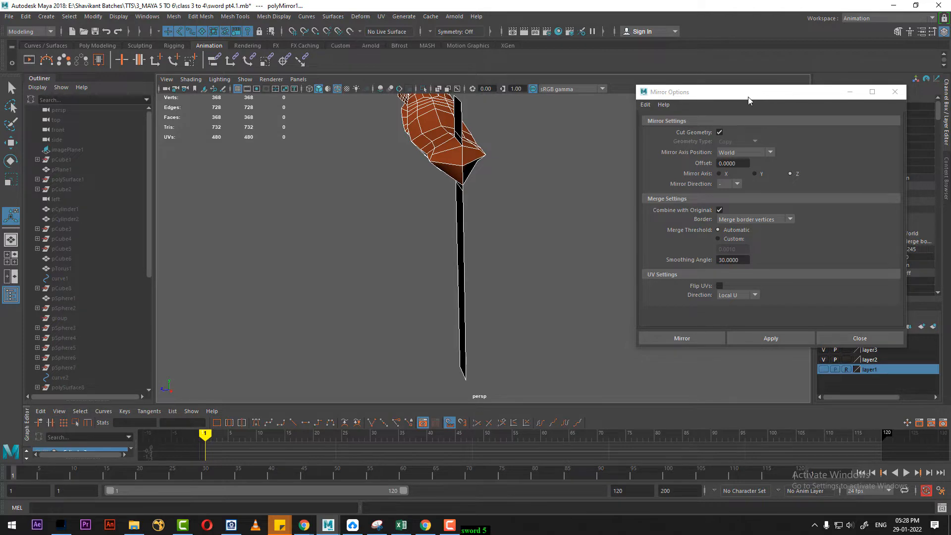
drag(748, 97, 572, 323)
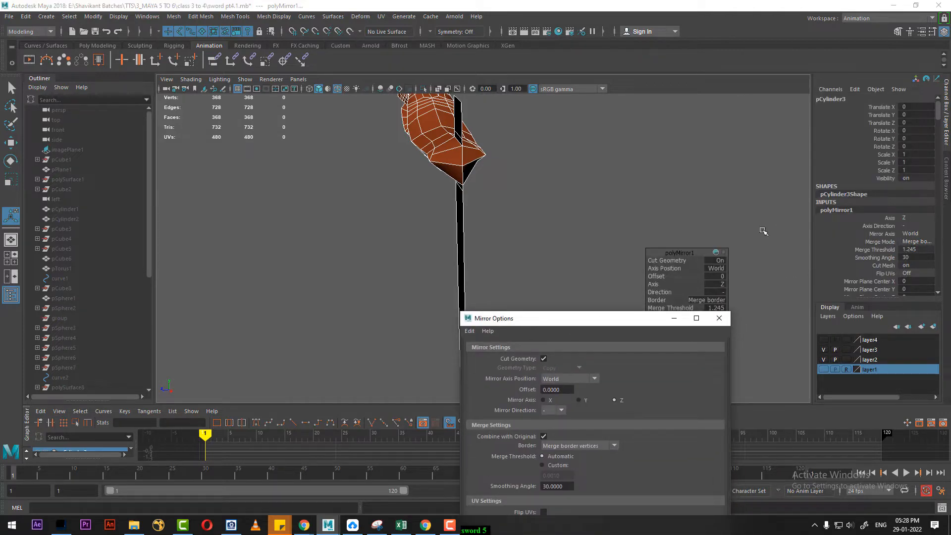
click(682, 255)
drag(687, 259, 745, 159)
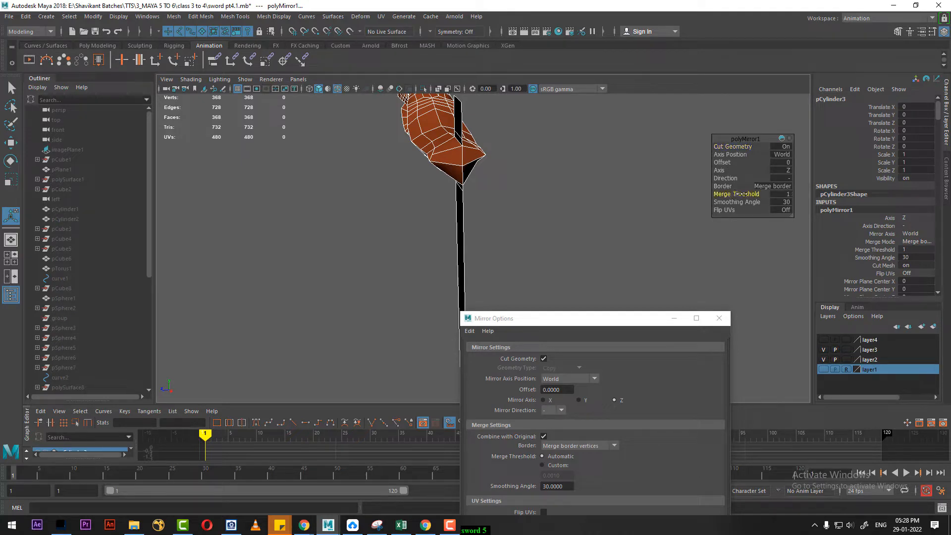
drag(746, 193, 815, 229)
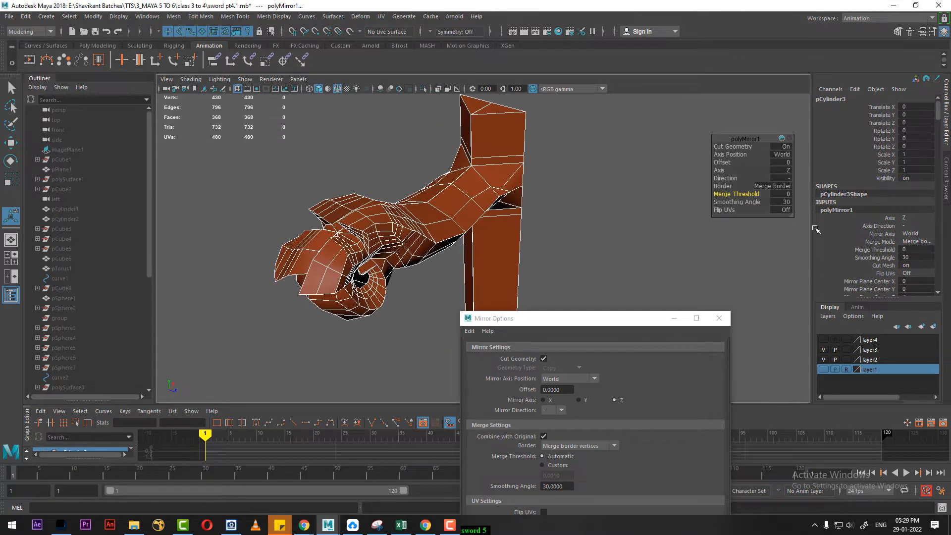
click(788, 194)
text(0.01)
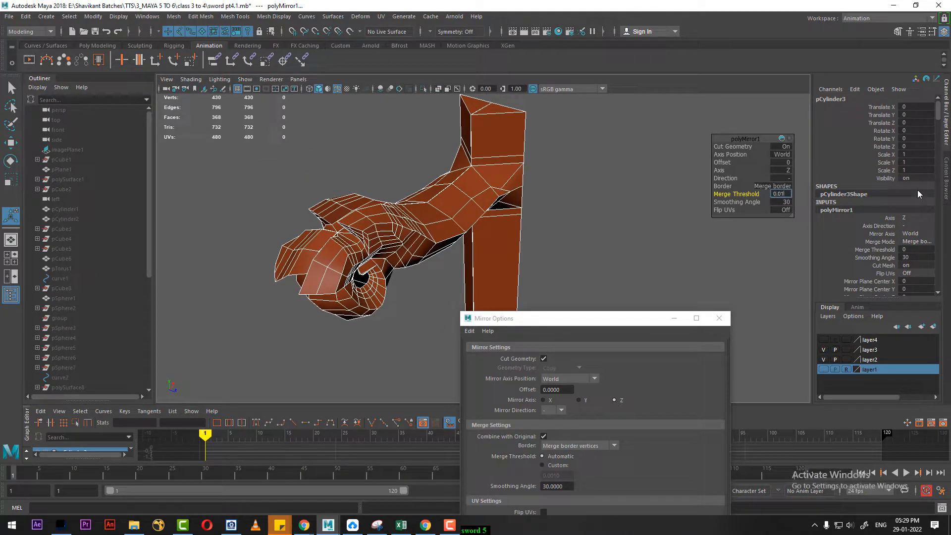
key(Return)
Examine the scroll end and the seam along the mirrored arm from several angles
alt+drag(544, 182, 457, 252)
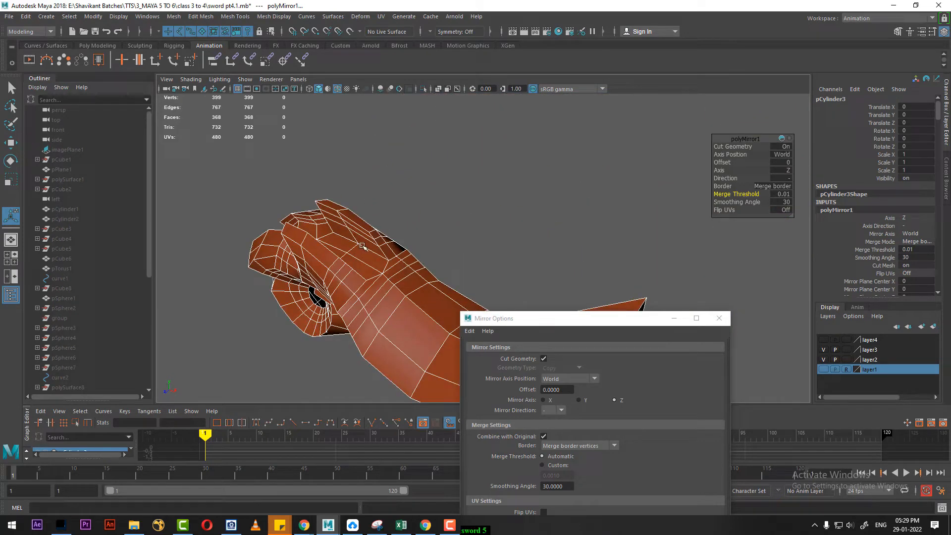
alt+drag(368, 240, 397, 223)
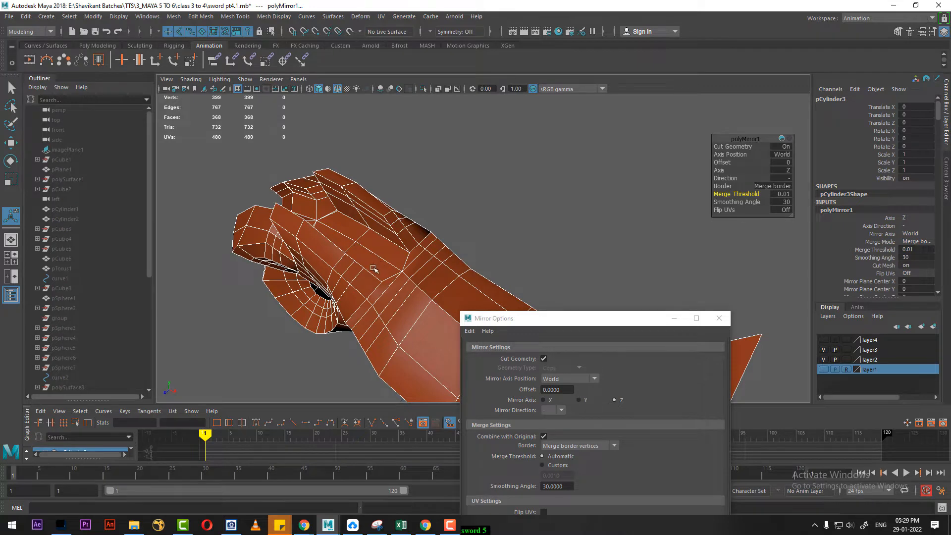
alt+drag(373, 268, 286, 266)
alt+drag(361, 194, 555, 278)
drag(600, 318, 766, 231)
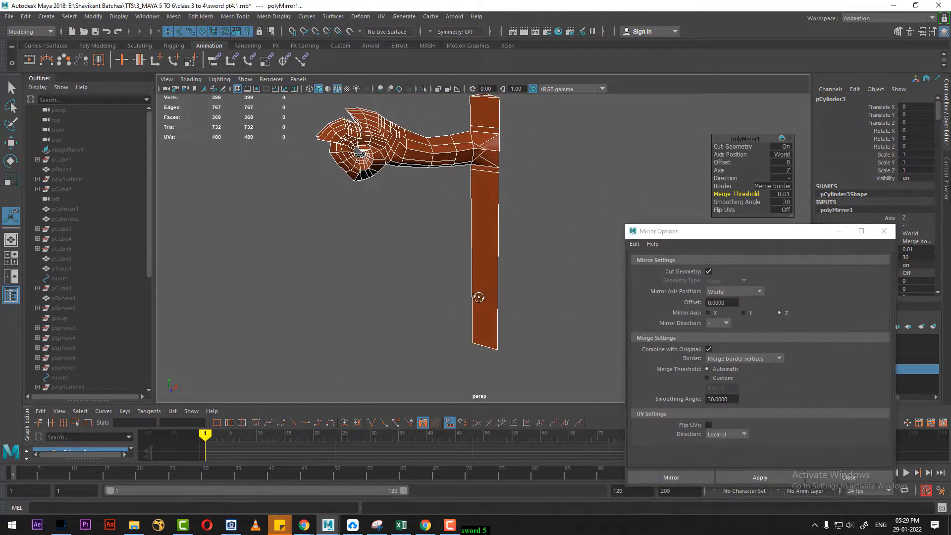
Preview the mirrored arm and block smoothed, and return the mesh to its unsmoothed display
alt+drag(479, 297, 530, 337)
key(w)
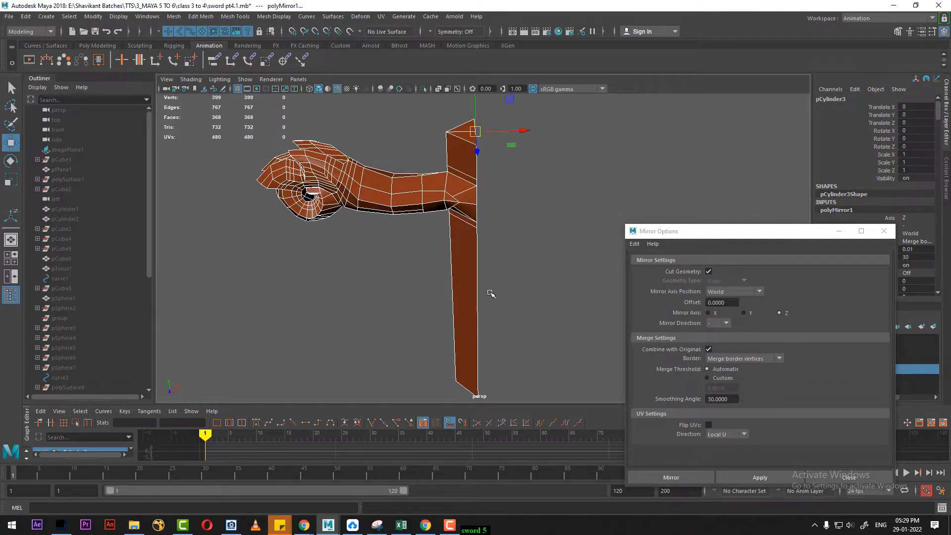
alt+drag(491, 293, 504, 271)
key(3)
click(549, 277)
click(473, 196)
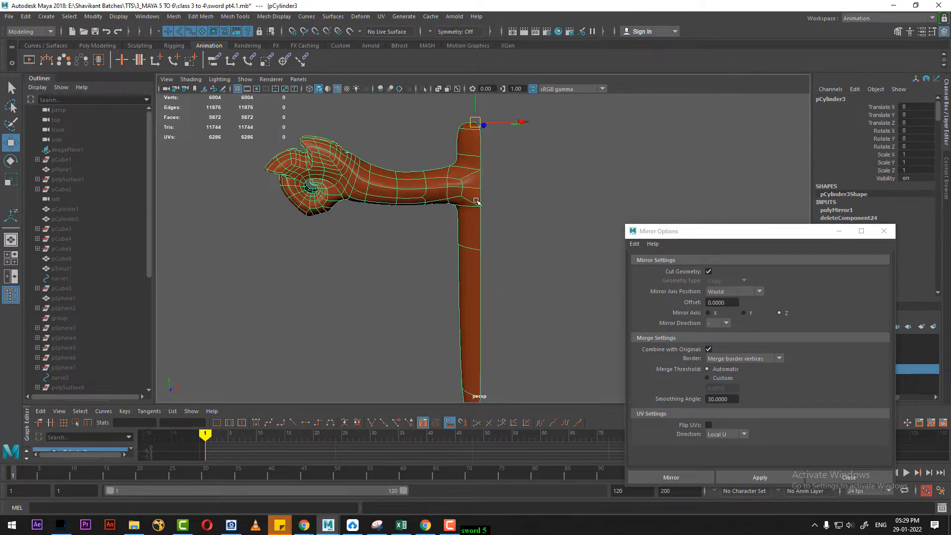
key(1)
alt+drag(506, 229, 533, 274)
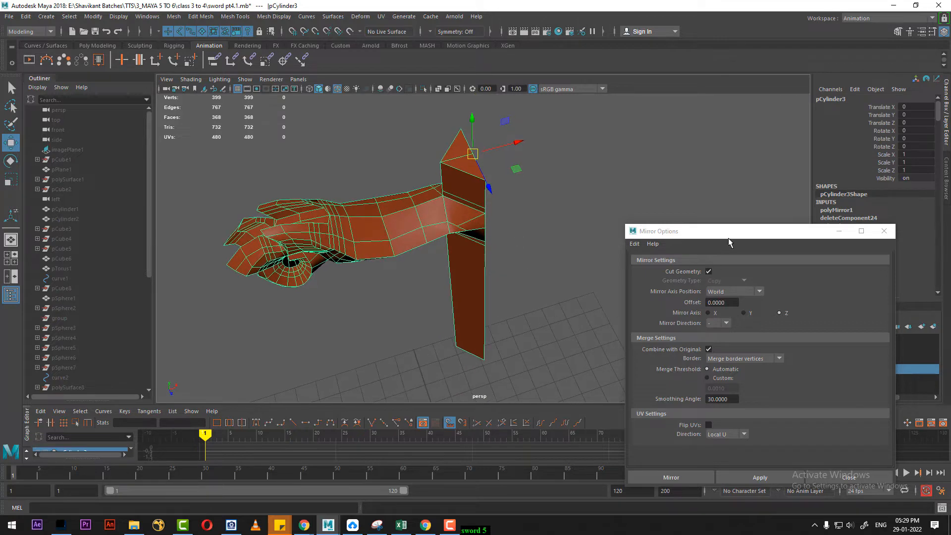
Try mirroring the arm with both depth halves across the world X axis in the negative direction, and undo it
drag(729, 243, 749, 123)
alt+drag(543, 188, 555, 274)
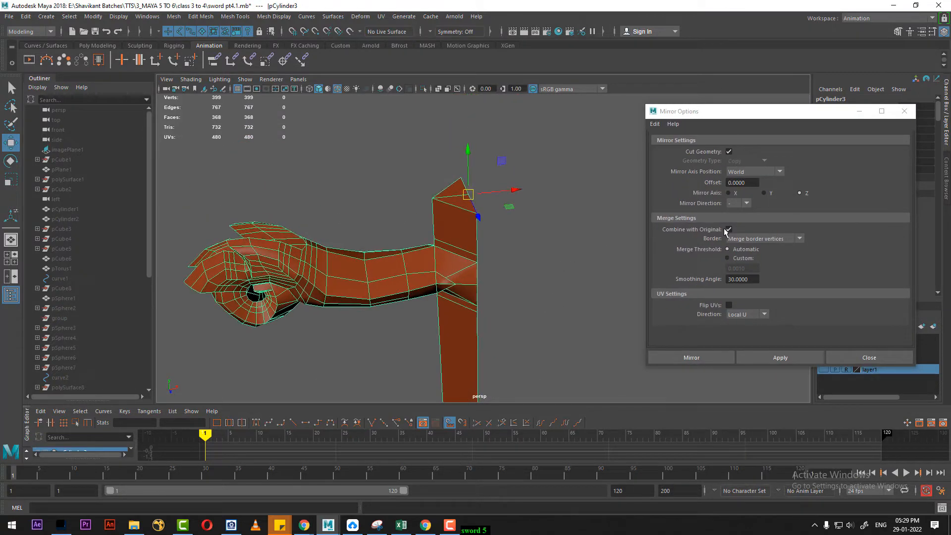
click(733, 193)
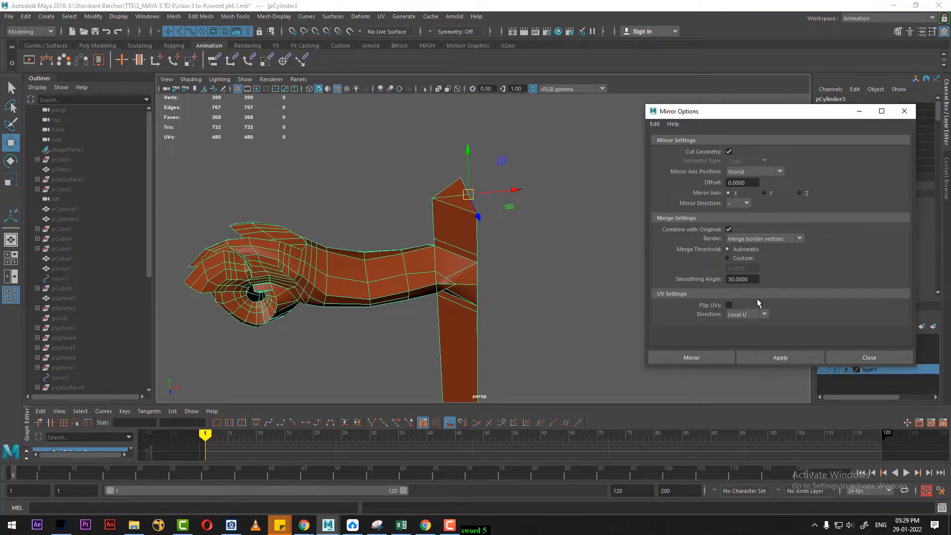
click(777, 358)
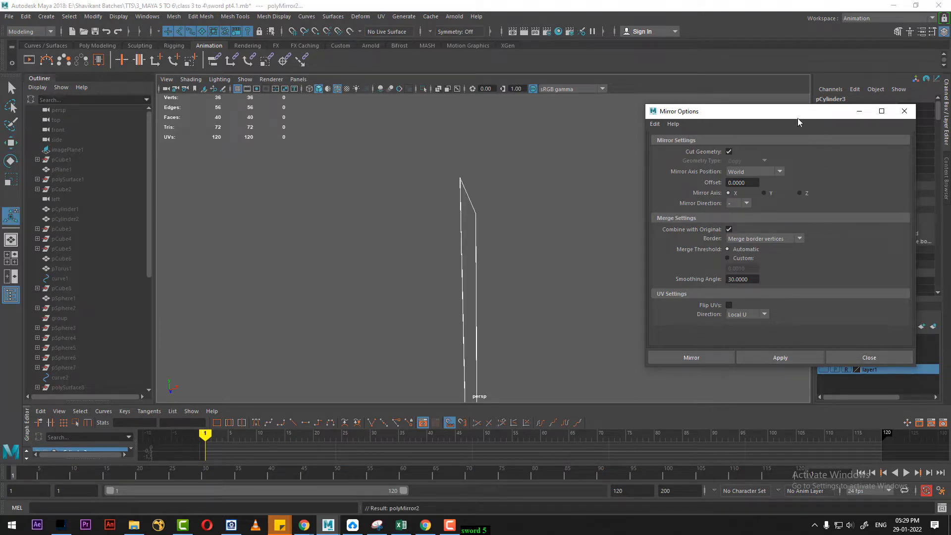
alt+drag(518, 248, 521, 259)
key(ctrl+z)
Mirror the mesh across the world X axis in the positive direction to form the full crossguard, and close the Mirror options
click(739, 204)
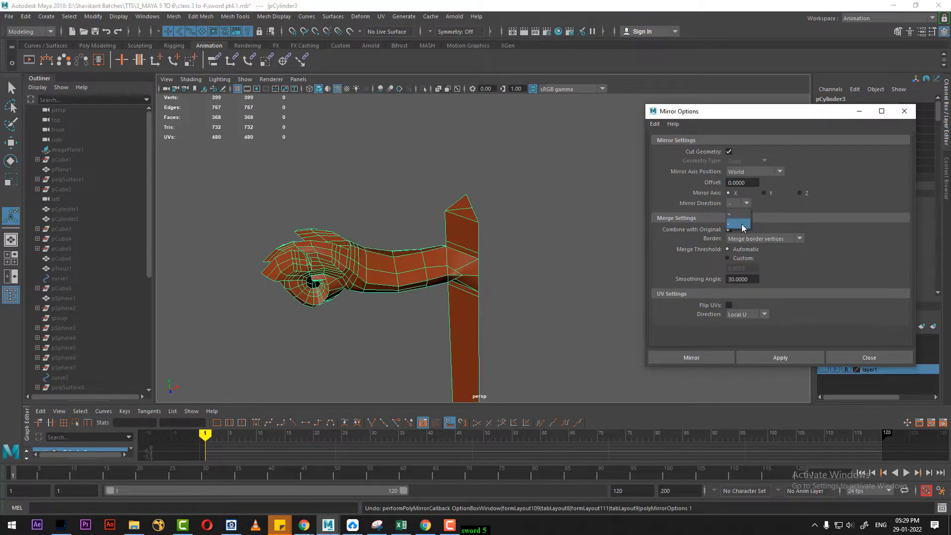
click(739, 214)
click(770, 359)
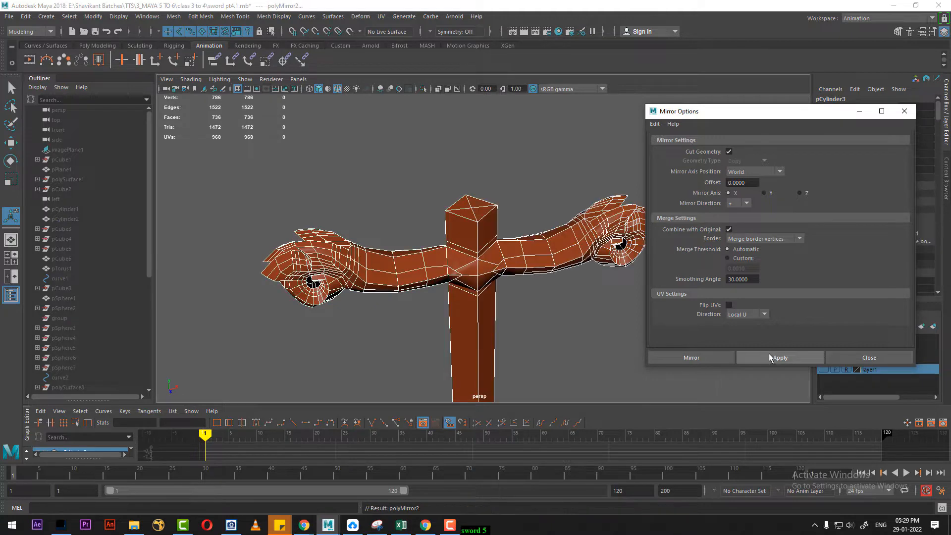
click(867, 360)
Preview the full crossguard smoothed and examine it from the front and the arm's end
alt+drag(715, 337, 565, 299)
key(3)
click(628, 307)
mouse_move(628, 308)
alt+mouse_down()
mouse_move(643, 306)
mouse_move(615, 282)
mouse_move(623, 294)
alt+mouse_up()
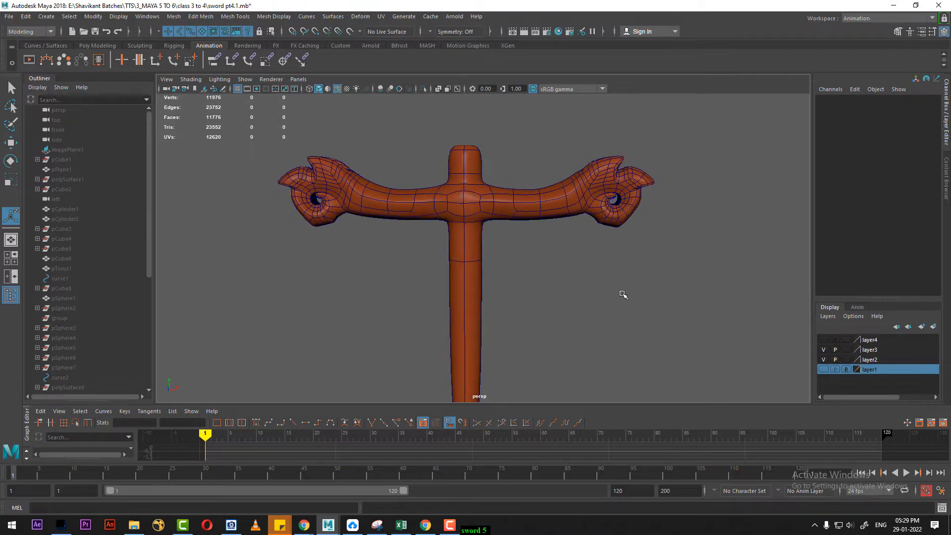
alt+drag(563, 257, 510, 309)
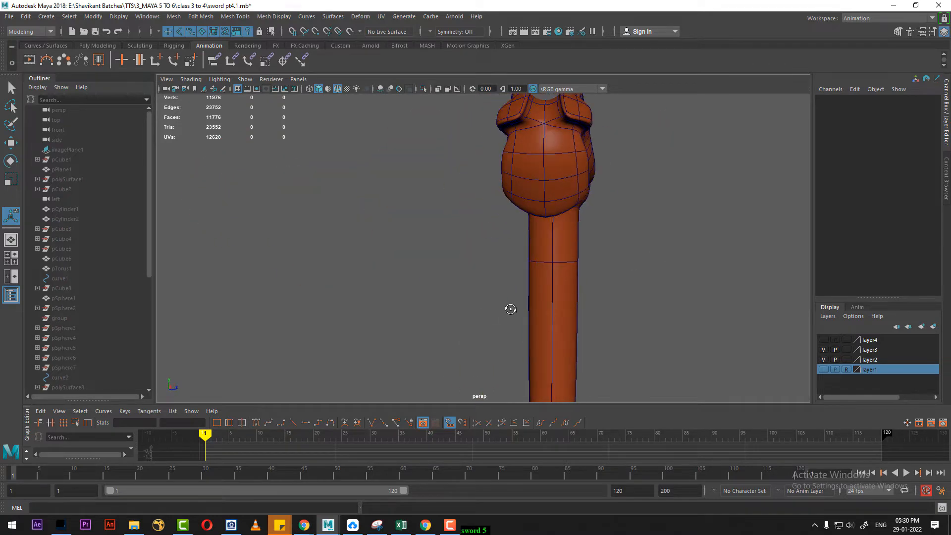
Examine the smoothed crossguard from the front, underneath and around the scrolled ends of both arms
alt+drag(540, 220, 707, 208)
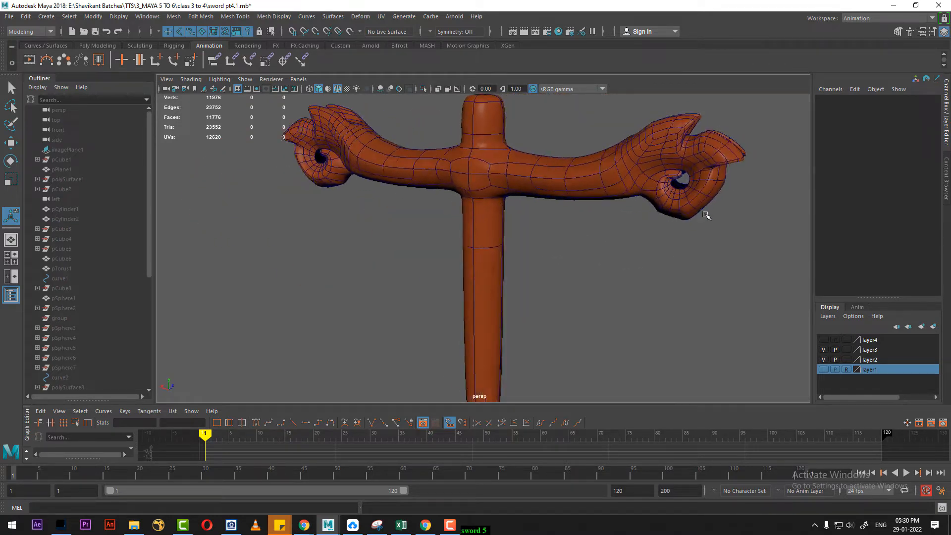
alt+right_drag(707, 208, 661, 329)
alt+drag(662, 329, 653, 198)
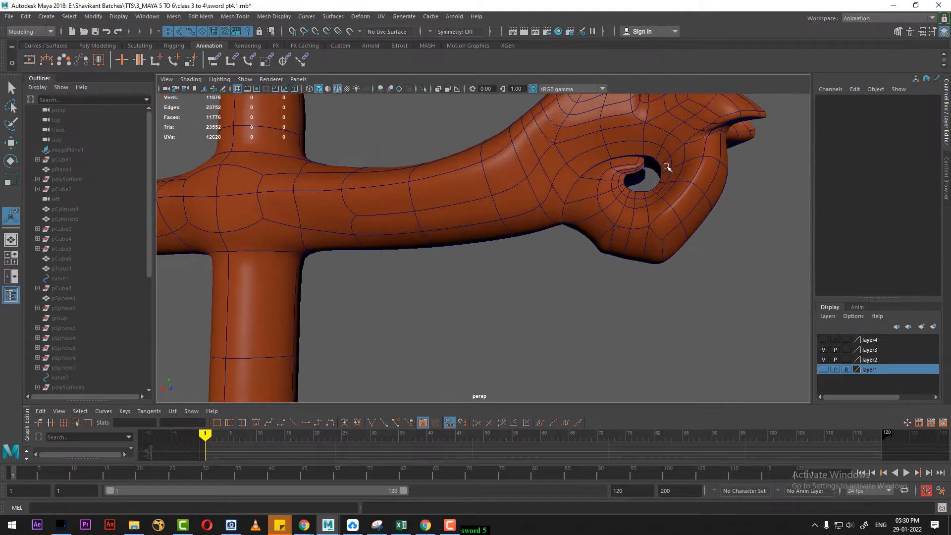
alt+drag(667, 167, 535, 210)
key(q)
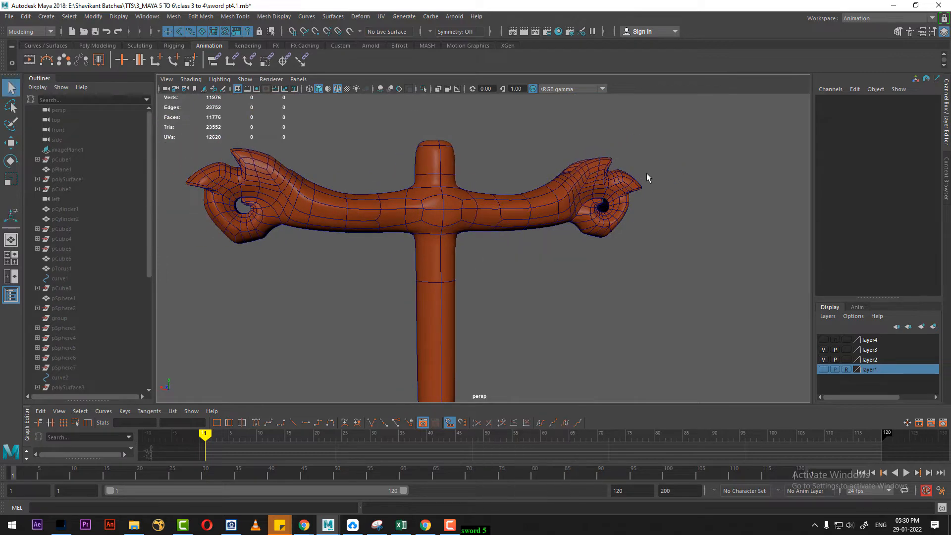
alt+drag(296, 249, 504, 308)
Return the crossguard to its unsmoothed display and end its isolation so the whole sword shows
click(350, 254)
key(1)
alt+drag(567, 292, 605, 325)
alt+right_drag(605, 326, 560, 281)
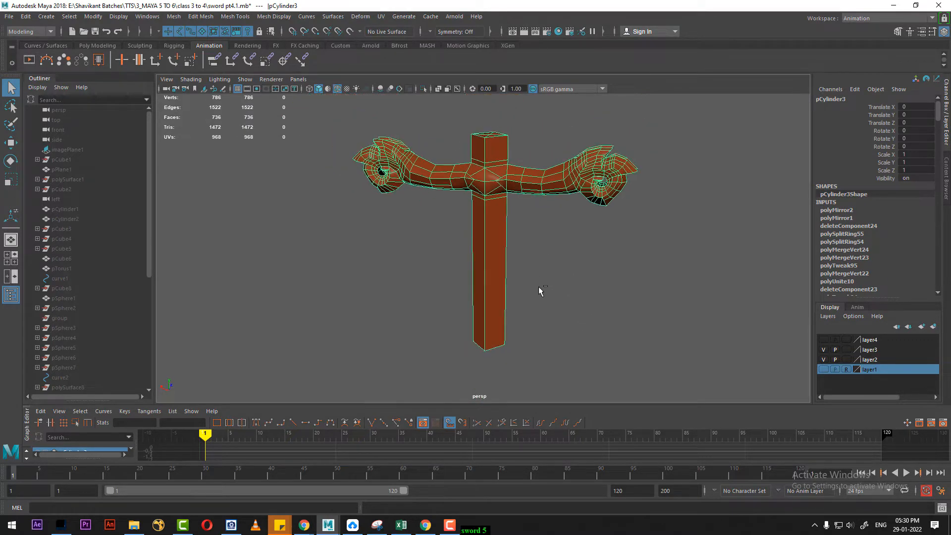
key(ctrl+1)
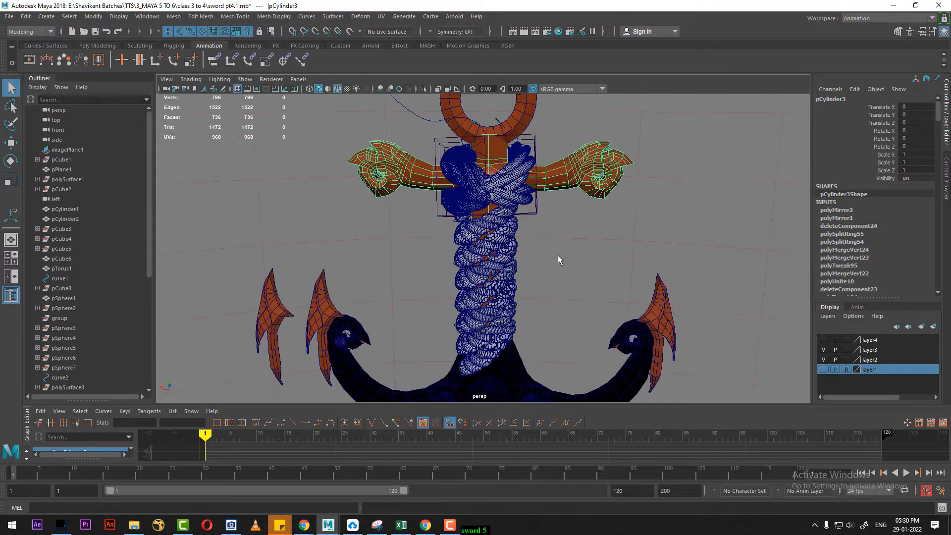
Examine the crossguard and the rope knot around it in the front and perspective views
key(space)
drag(552, 244, 556, 268)
alt+right_drag(555, 267, 627, 294)
alt+middle_drag(627, 294, 502, 257)
alt+right_drag(502, 257, 529, 256)
click(519, 221)
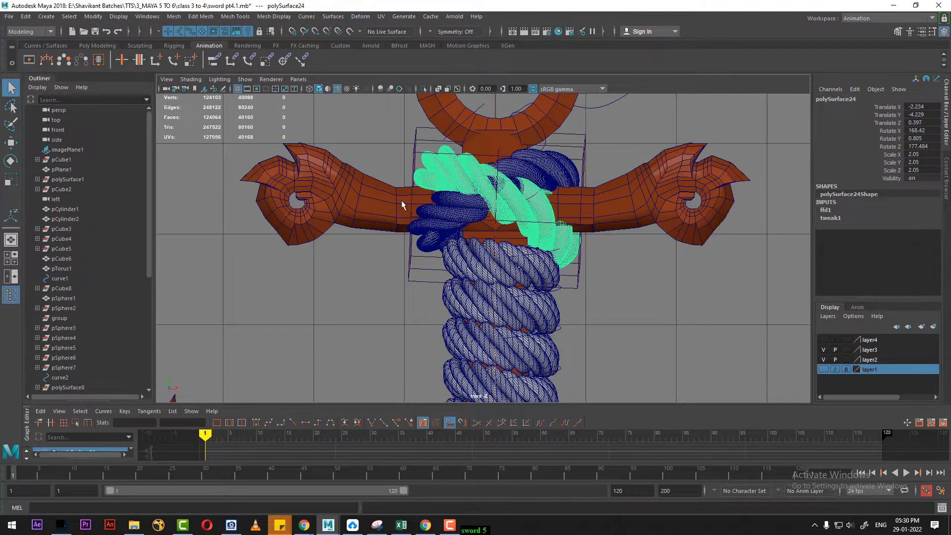
key(space)
drag(580, 271, 553, 236)
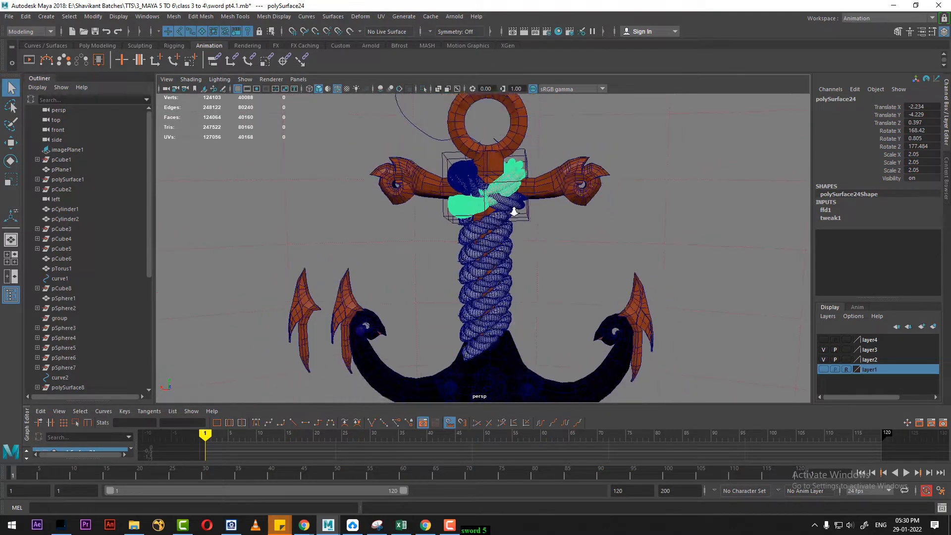
alt+middle_drag(513, 210, 515, 297)
alt+right_drag(515, 297, 493, 283)
alt+drag(492, 282, 504, 278)
alt+middle_drag(504, 278, 513, 294)
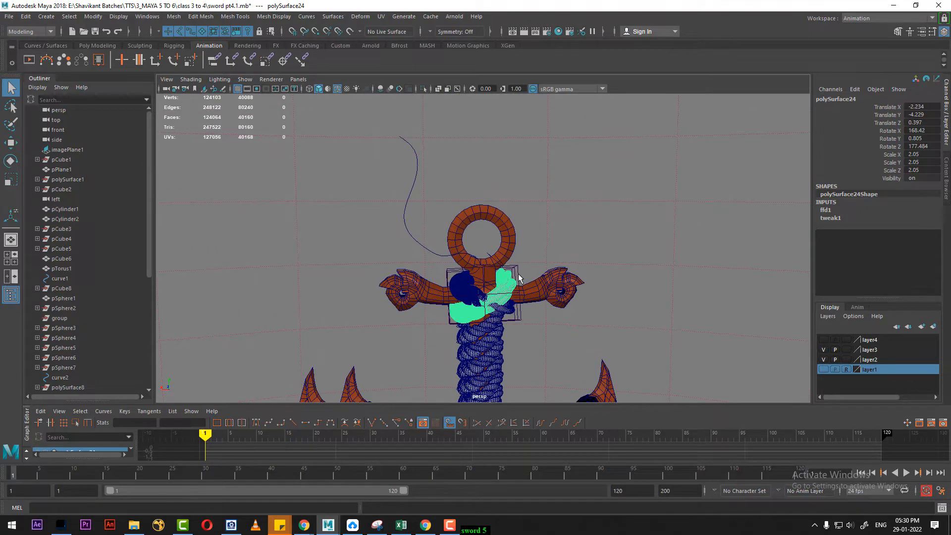
key(space)
alt+right_drag(376, 316, 335, 296)
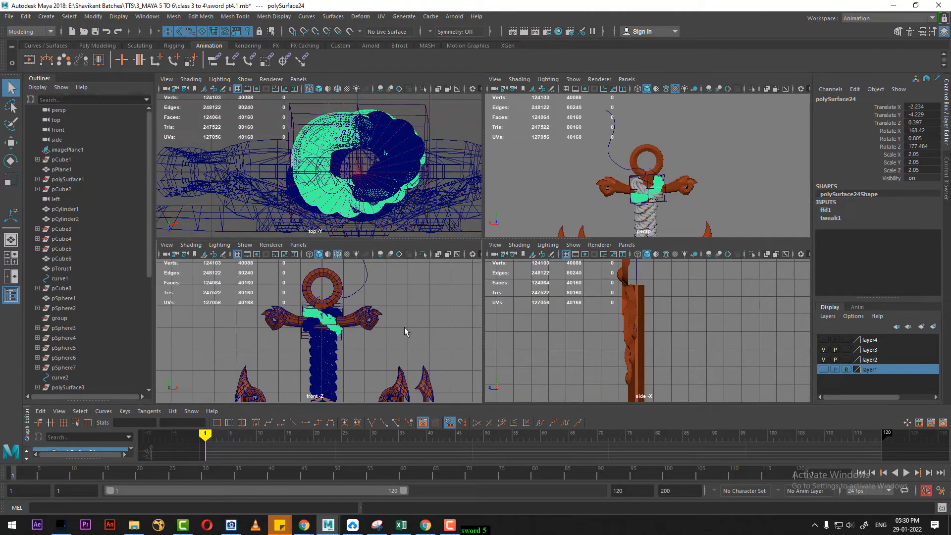
key(space)
drag(400, 320, 395, 342)
alt+right_drag(456, 324, 407, 319)
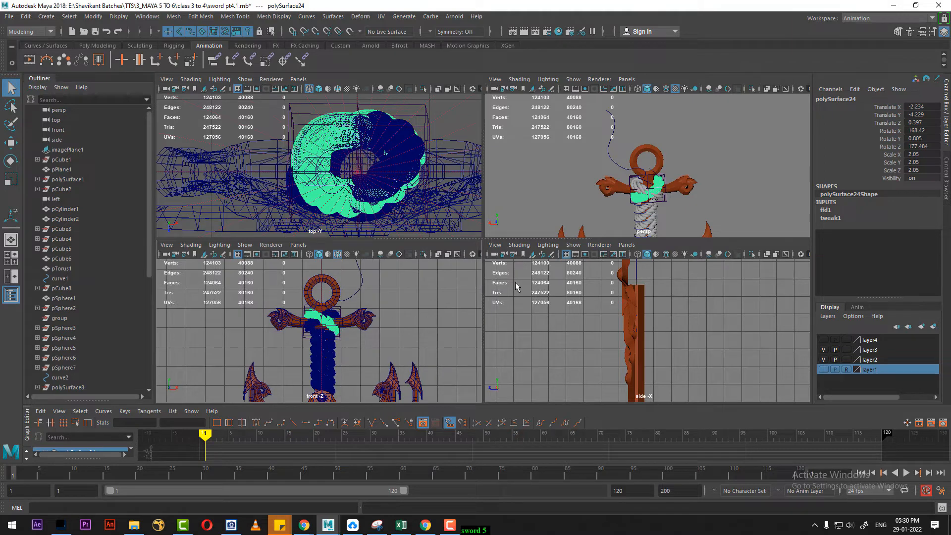
Switch the workspace to Maya Classic
click(882, 18)
click(877, 27)
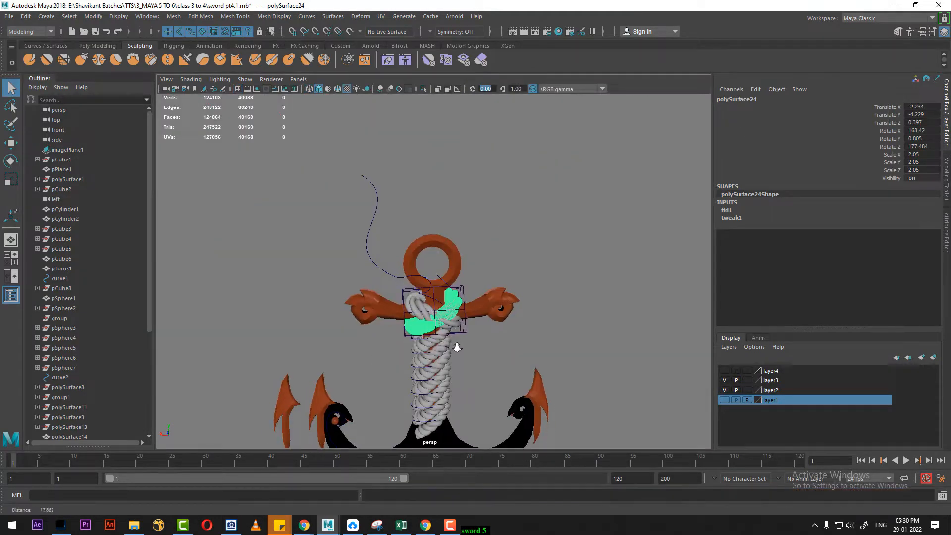
alt+right_drag(457, 347, 468, 342)
alt+middle_drag(468, 342, 486, 267)
In the front view, select the guide curve for the loose rope that rises beside the pommel ring
key(space)
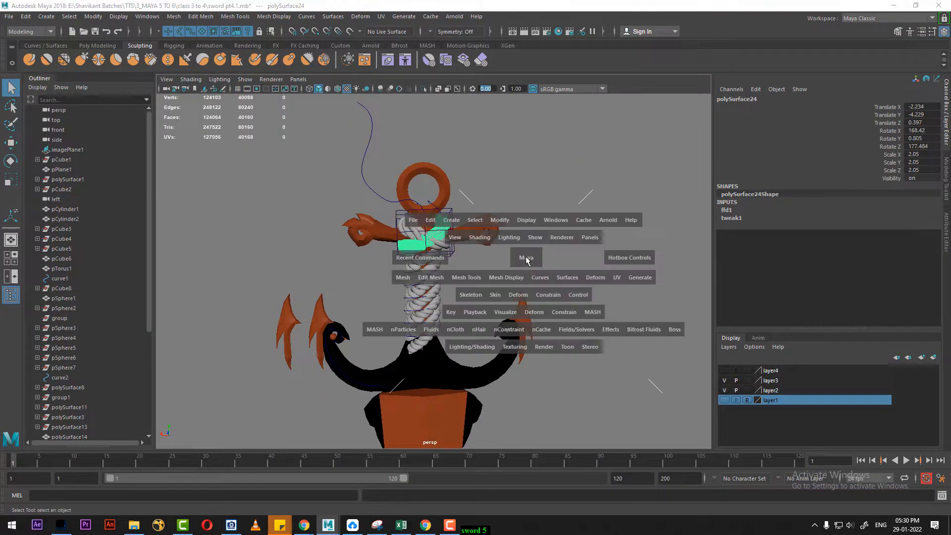
drag(526, 258, 528, 278)
alt+right_drag(528, 278, 515, 264)
alt+middle_drag(515, 264, 520, 183)
alt+right_drag(520, 237, 527, 293)
alt+drag(527, 293, 584, 295)
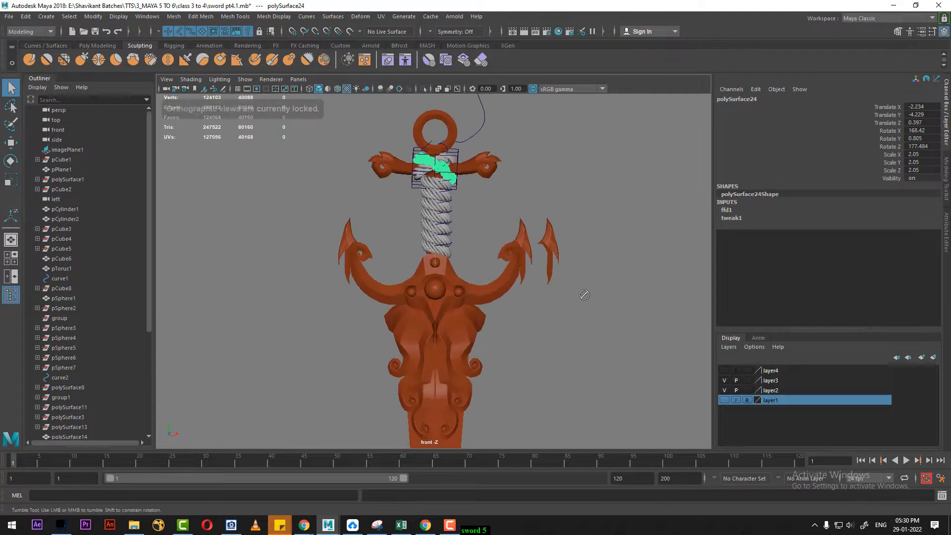
alt+right_drag(500, 277, 519, 283)
alt+middle_drag(496, 269, 502, 350)
alt+right_drag(502, 258, 535, 242)
alt+middle_drag(526, 169, 518, 260)
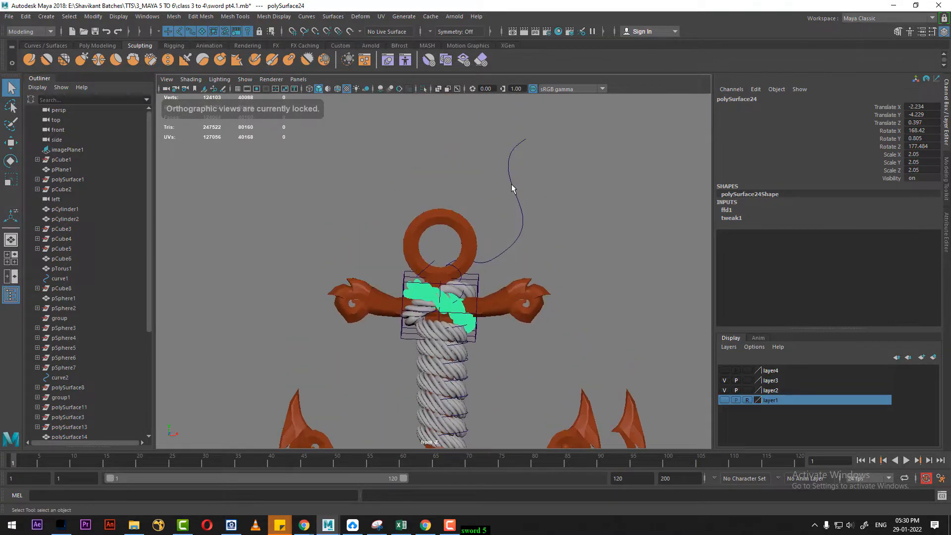
click(514, 223)
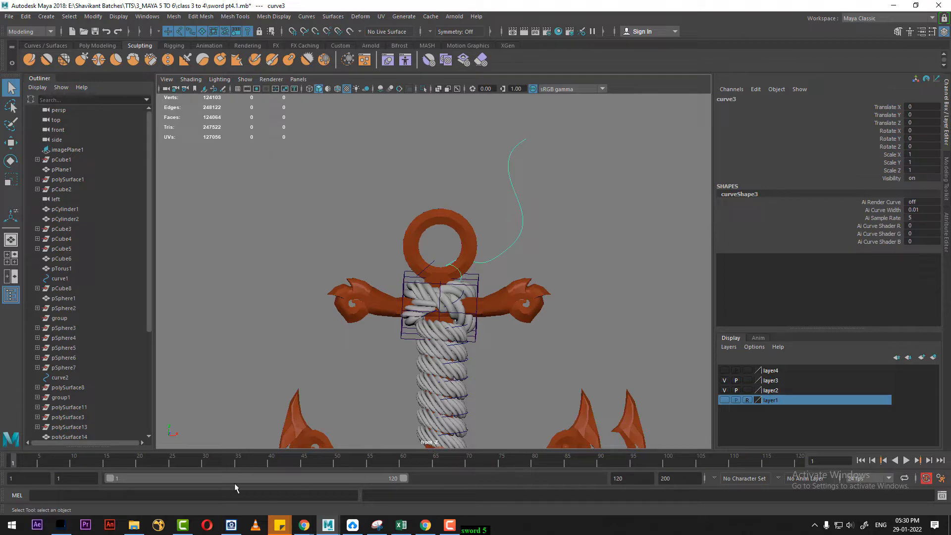
Bring up the sword reference image and compare the loose rope's curve and the knot with it from several sides
click(231, 526)
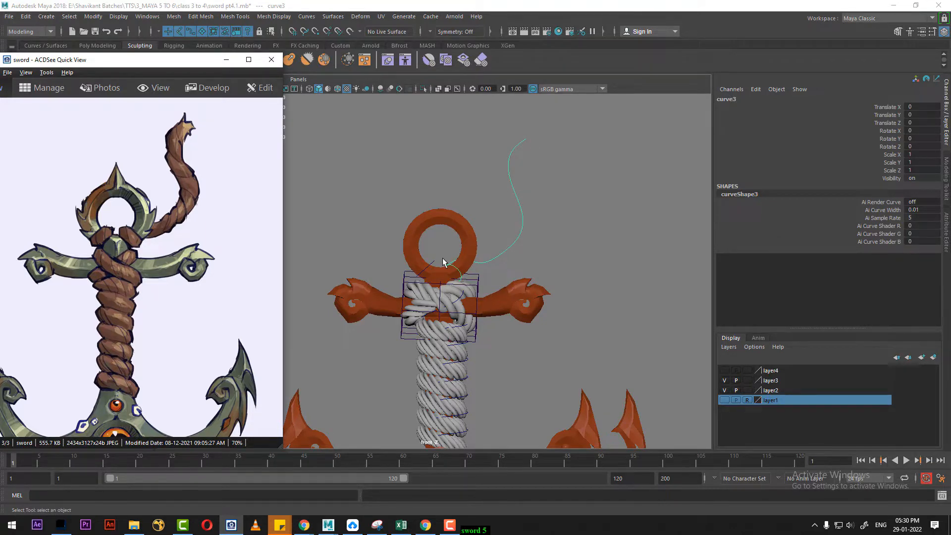
alt+right_drag(443, 262, 560, 323)
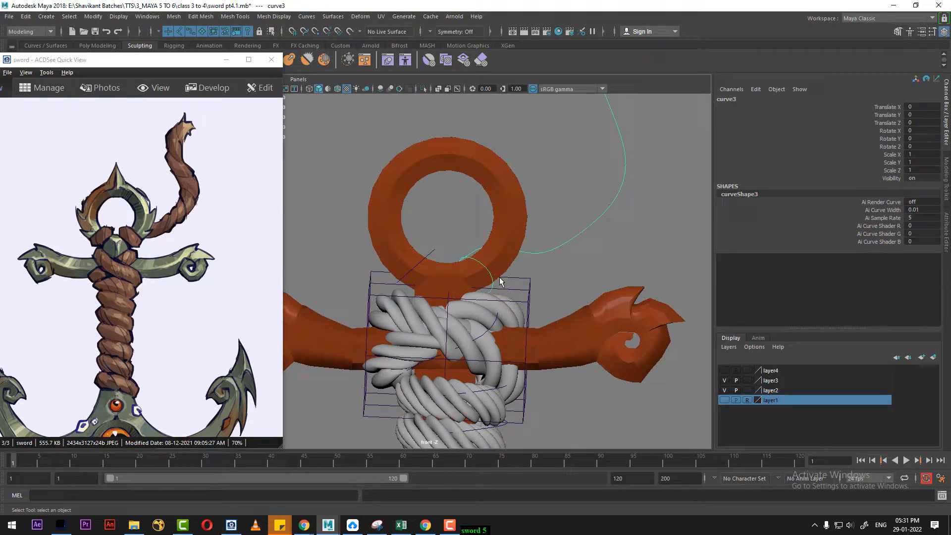
scroll(500, 287, up, 1)
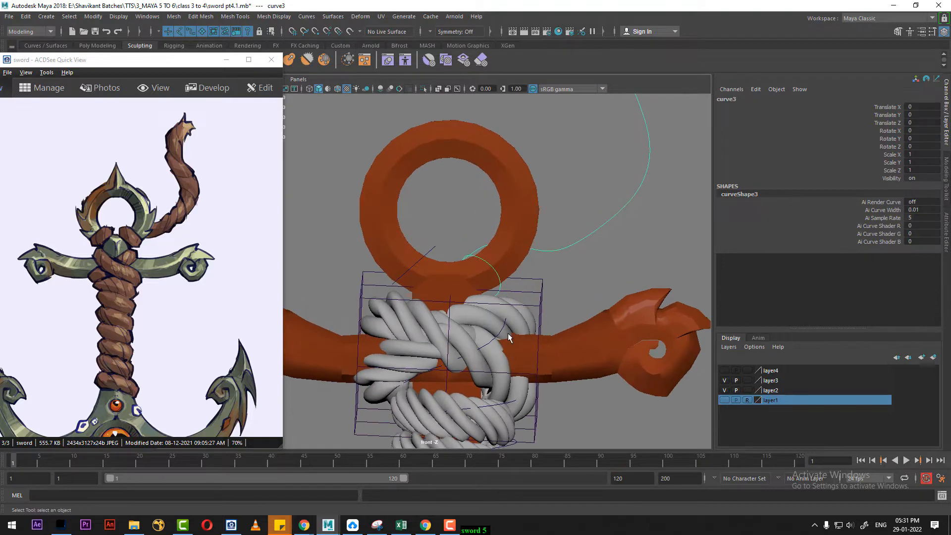
key(space)
drag(508, 328, 492, 201)
alt+drag(497, 268, 607, 287)
scroll(497, 268, up, 3)
scroll(497, 267, up, 2)
alt+middle_drag(497, 267, 504, 339)
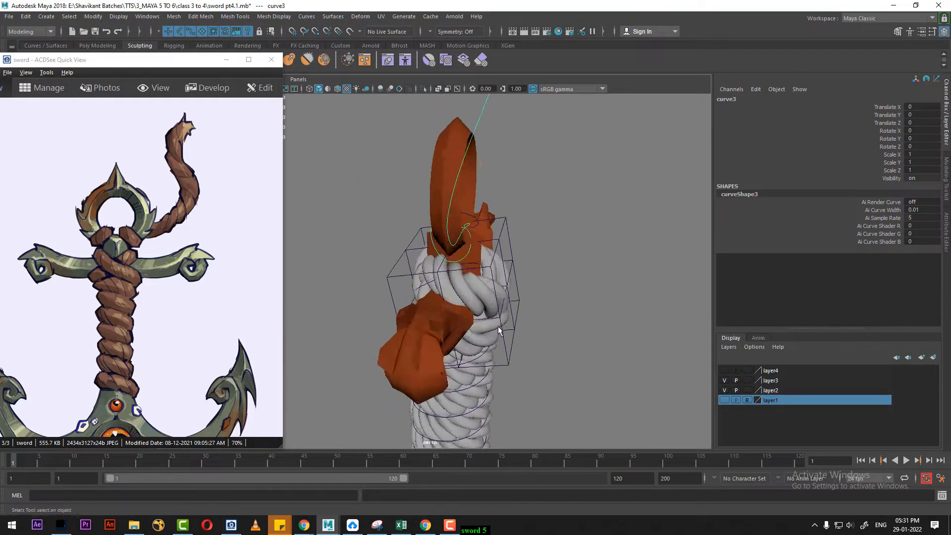
alt+drag(426, 317, 520, 297)
scroll(416, 238, up, 3)
alt+middle_drag(416, 238, 467, 290)
alt+drag(467, 293, 501, 328)
scroll(472, 258, down, 3)
scroll(552, 310, up, 2)
scroll(514, 298, down, 4)
alt+right_drag(501, 327, 586, 306)
mouse_move(586, 306)
alt+mouse_down()
mouse_move(559, 315)
mouse_move(577, 299)
alt+mouse_up()
alt+right_drag(577, 299, 496, 296)
scroll(498, 296, up, 3)
alt+middle_drag(498, 297, 504, 338)
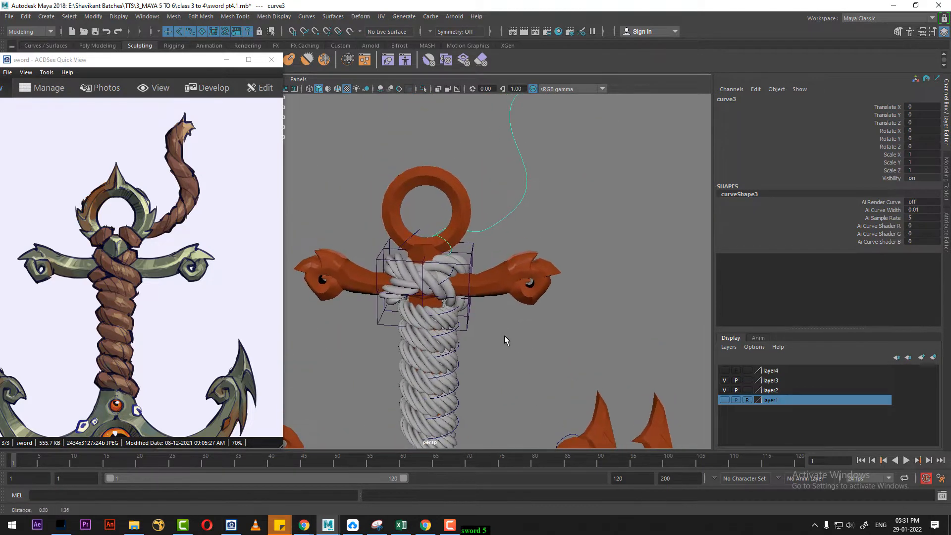
scroll(503, 315, up, 1)
alt+middle_drag(525, 255, 576, 277)
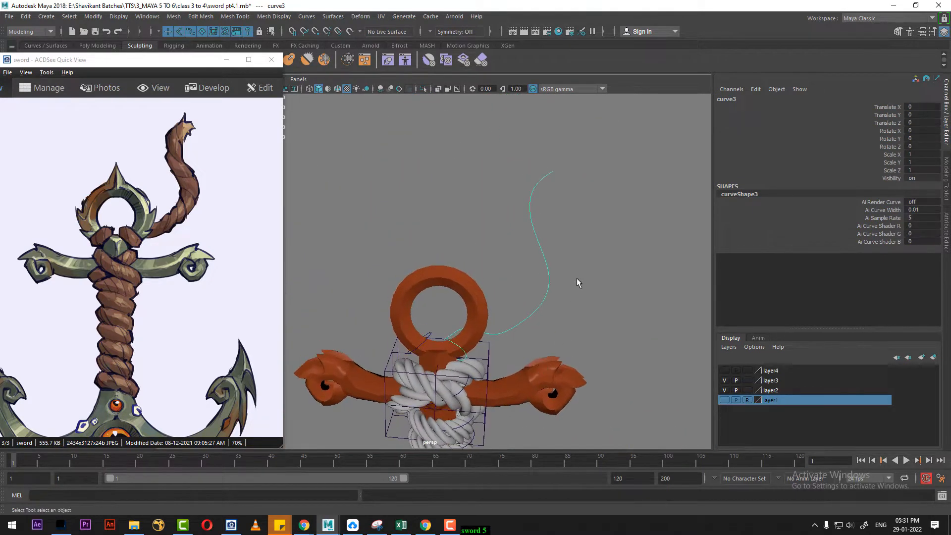
Inspect the rope curve's position relative to the ring and grip, switching between front and perspective views
key(space)
drag(580, 277, 580, 271)
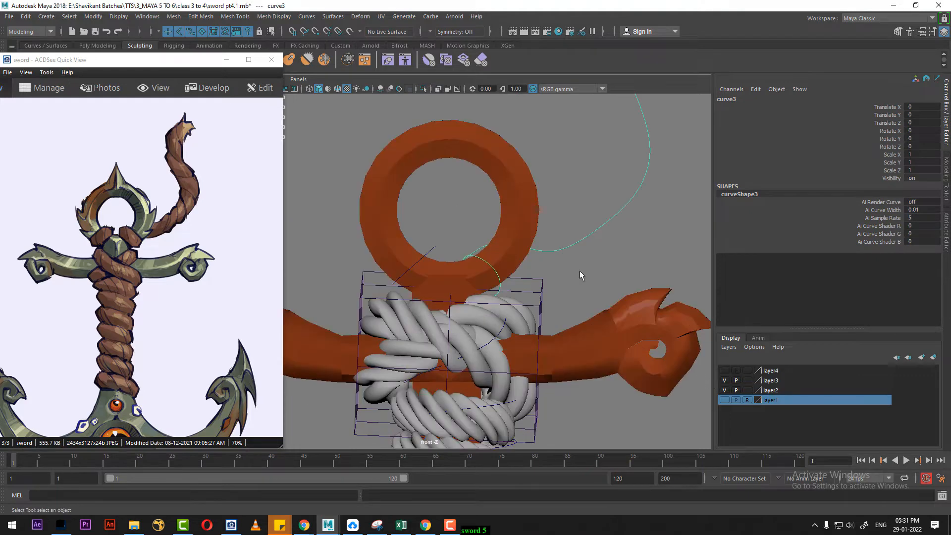
scroll(555, 267, down, 4)
alt+middle_drag(515, 317, 489, 112)
scroll(483, 238, down, 2)
alt+drag(478, 358, 515, 388)
alt+middle_drag(516, 388, 503, 334)
key(space)
drag(517, 338, 509, 262)
scroll(460, 289, down, 3)
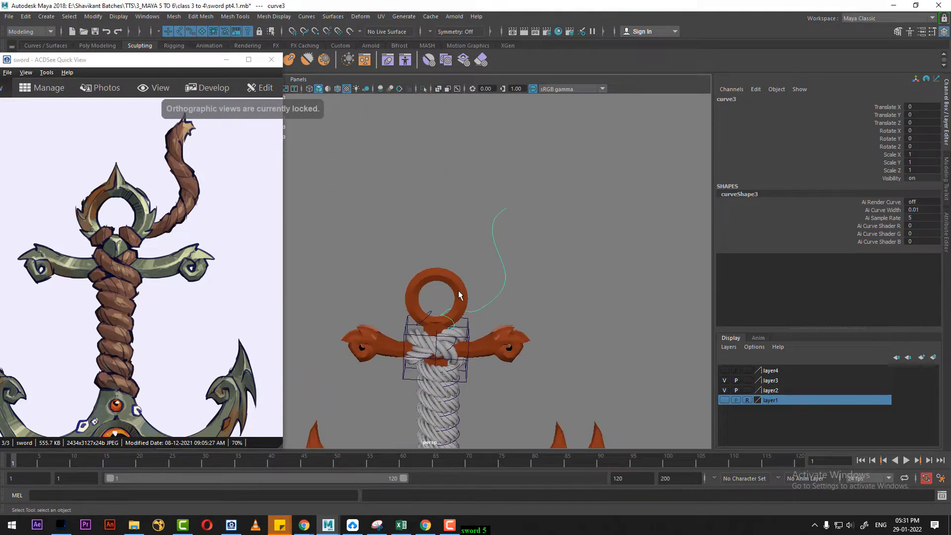
alt+middle_drag(519, 396, 482, 271)
scroll(490, 284, down, 4)
alt+middle_drag(521, 341, 506, 225)
alt+drag(506, 225, 479, 274)
alt+middle_drag(479, 273, 486, 385)
Hide everything except the rope wrapped around the grip and frame its four open-ended strand caps at the lower end
scroll(439, 320, up, 5)
alt+middle_drag(439, 319, 486, 367)
alt+drag(487, 368, 487, 328)
scroll(470, 381, up, 3)
alt+middle_drag(461, 425, 523, 237)
alt+drag(524, 238, 417, 181)
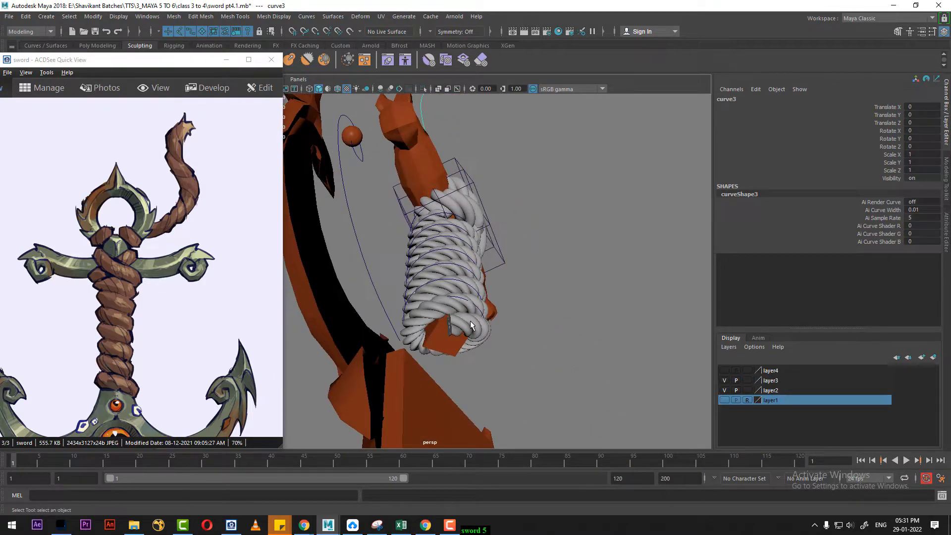
click(470, 321)
alt+drag(471, 321, 505, 345)
key(alt+h)
alt+middle_drag(505, 345, 455, 258)
alt+right_drag(455, 258, 507, 368)
alt+drag(507, 368, 477, 330)
alt+right_drag(477, 329, 491, 365)
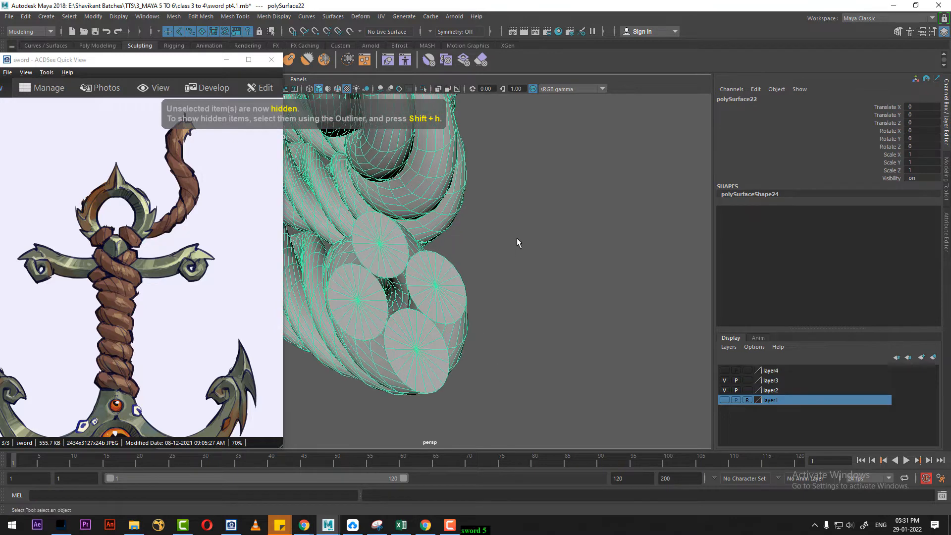
Duplicate the faces of the four round strand caps at the rope's lower end as separate geometry
right_drag(517, 238, 468, 238)
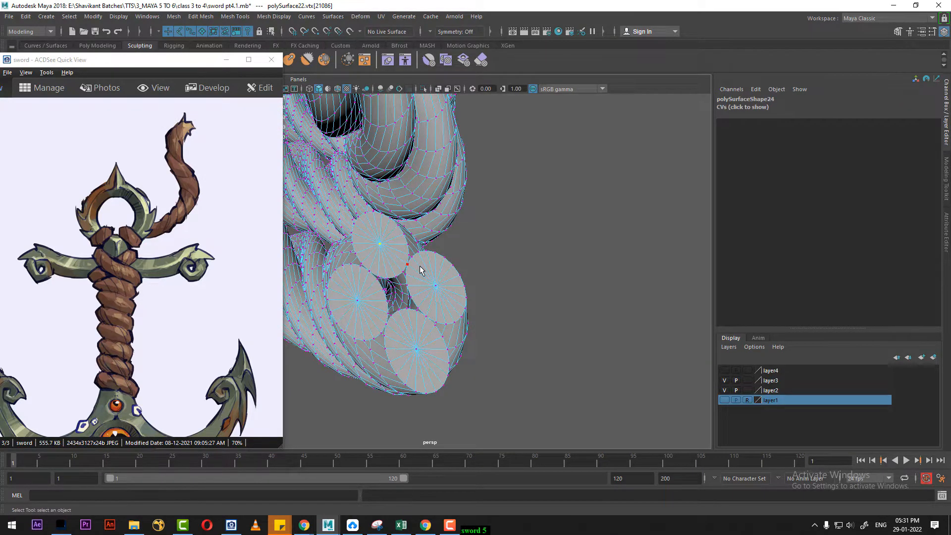
key(w)
click(436, 286)
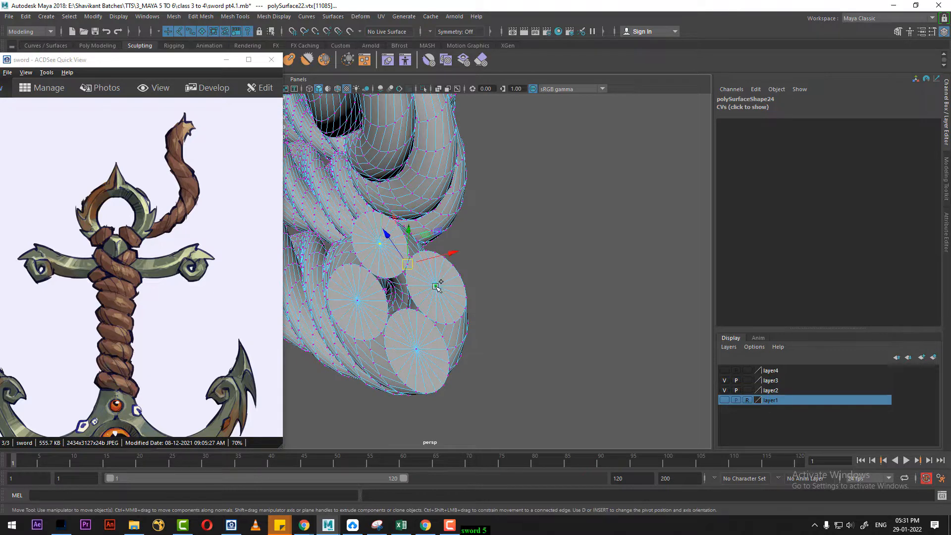
shift+click(419, 349)
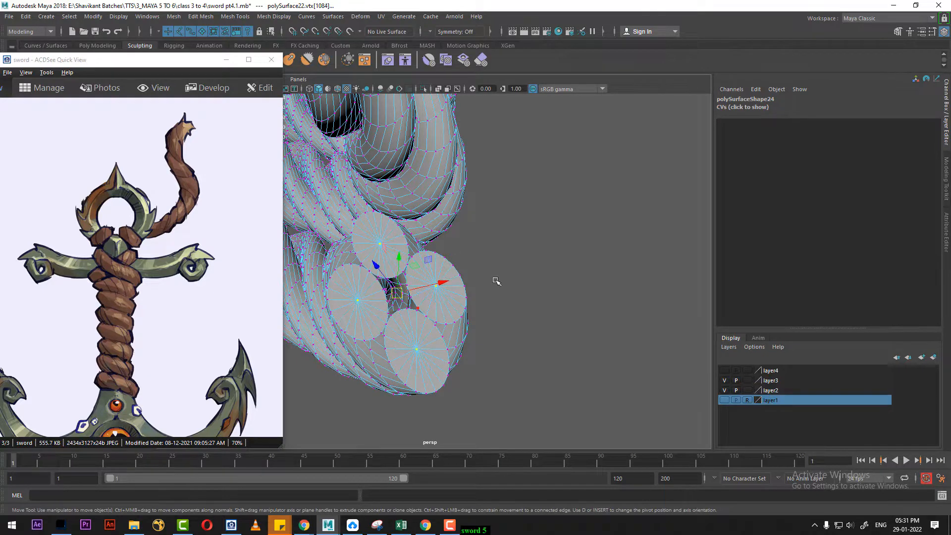
ctrl+right_drag(527, 242, 528, 322)
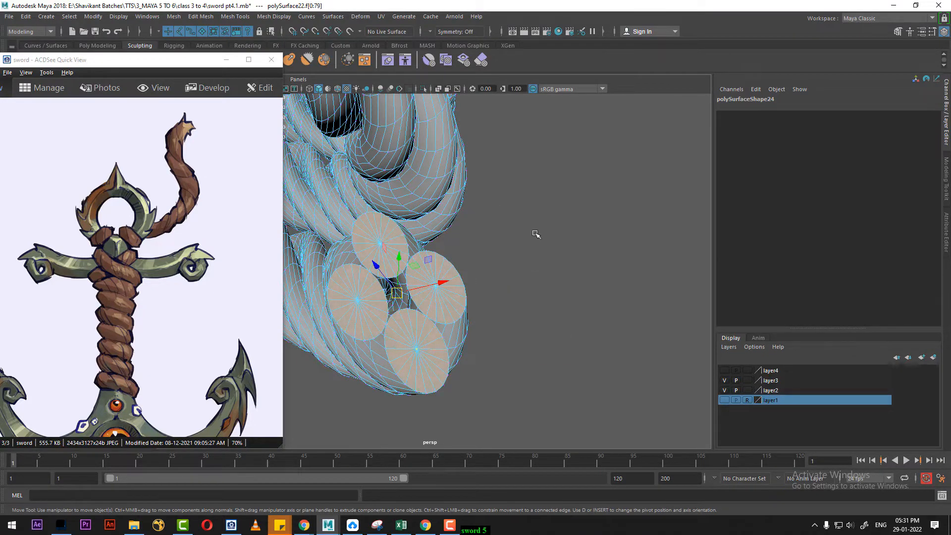
shift+right_drag(536, 234, 538, 394)
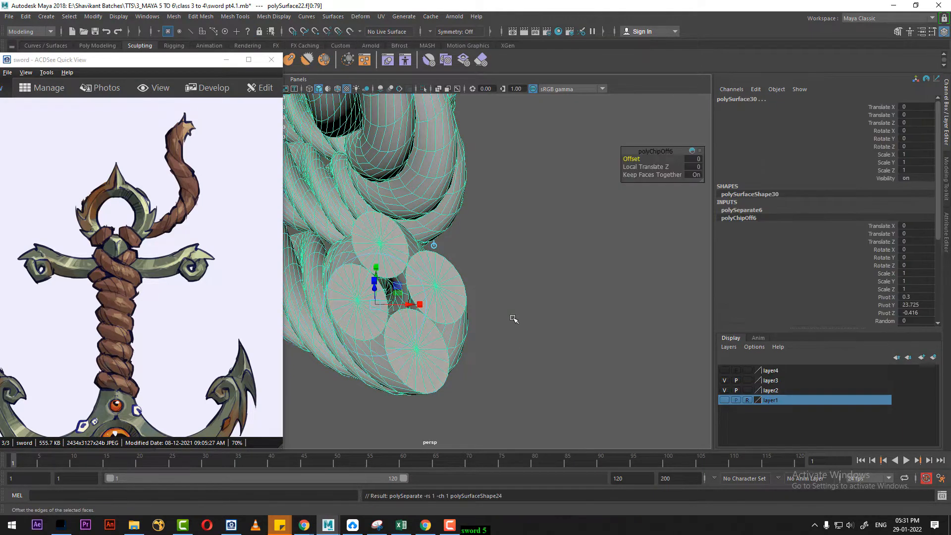
key(F8)
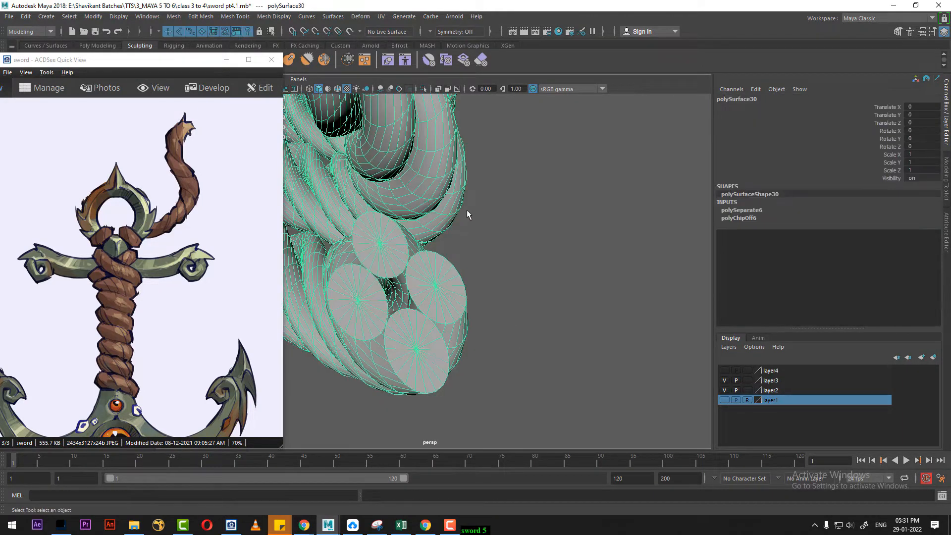
Hide the rope body and combine the four duplicated strand caps into one mesh
key(ctrl+h)
click(443, 301)
alt+drag(474, 298, 447, 287)
alt+middle_drag(492, 263, 458, 164)
drag(500, 259, 440, 320)
shift+right_drag(501, 231, 492, 411)
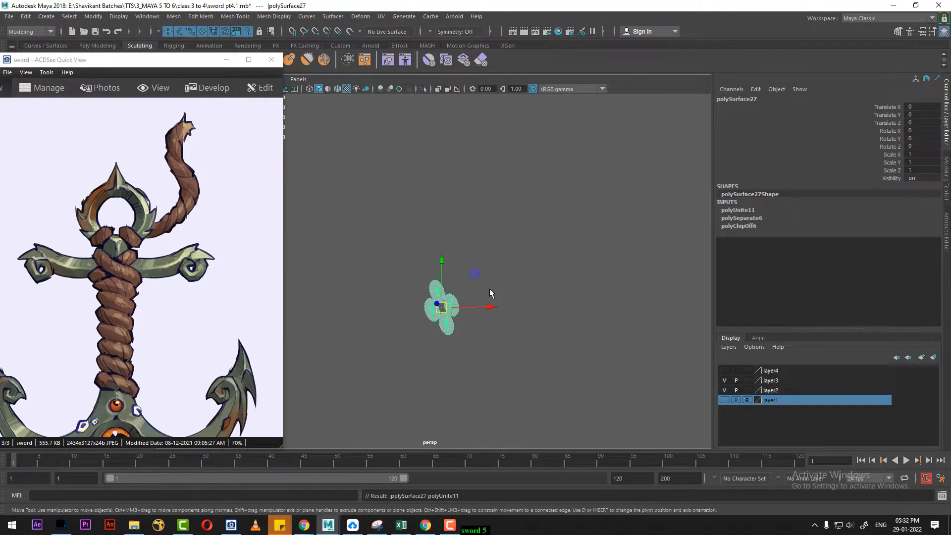
Unhide the grip rope and all other hidden objects around the combined strand caps
alt+right_drag(490, 288, 430, 268)
key(ctrl+shift+h)
alt+middle_drag(430, 213, 424, 265)
alt+drag(423, 265, 431, 257)
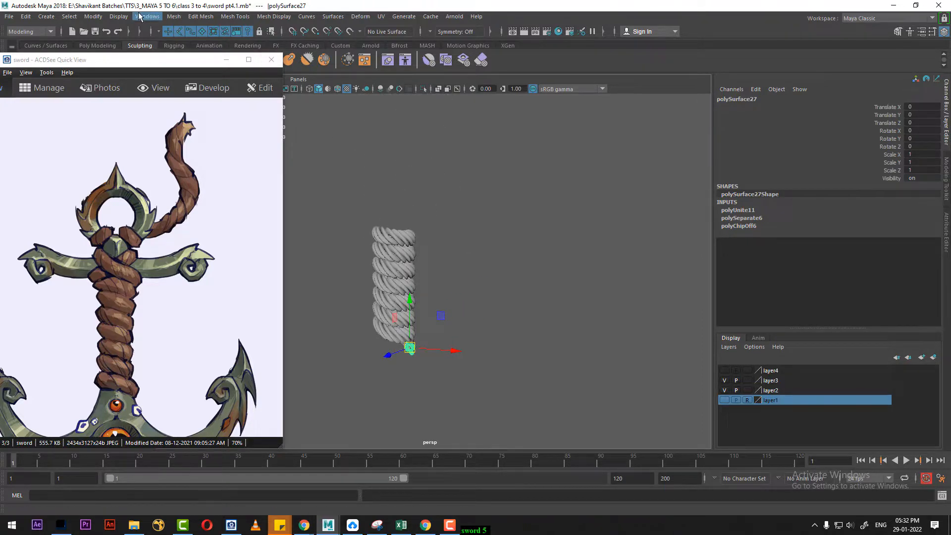
click(119, 17)
mouse_move(178, 77)
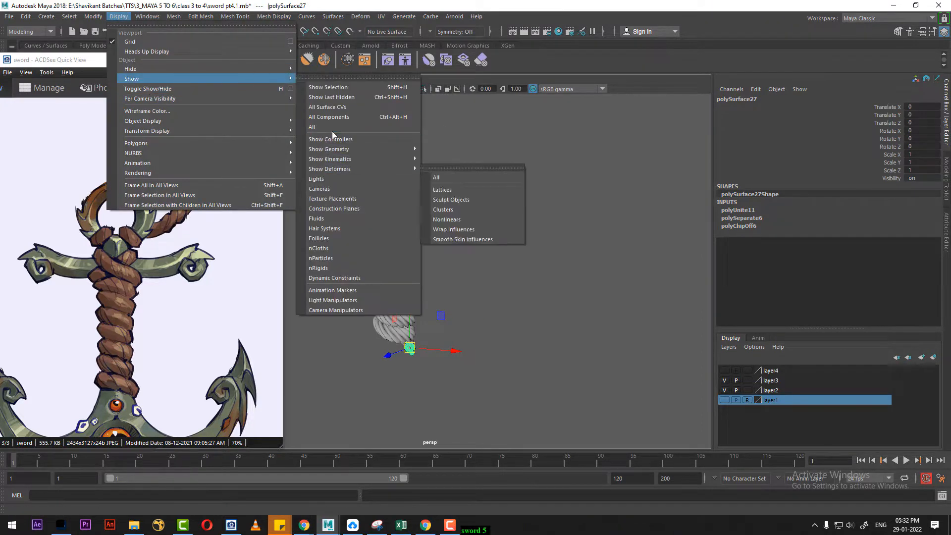
click(332, 131)
alt+drag(515, 214, 461, 193)
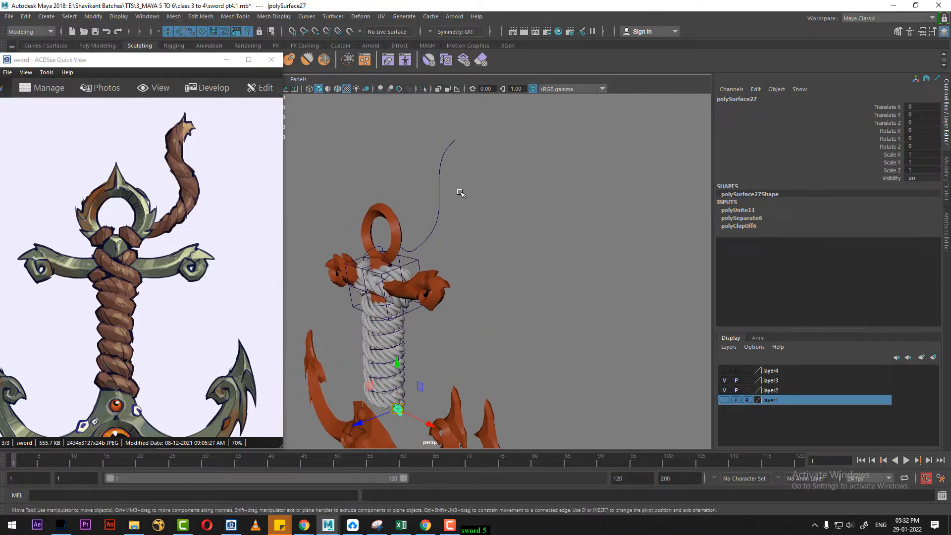
Move the combined strand caps to the guide curve's upper end and rotate them about 54 degrees around the Y axis
middle_drag(454, 144, 456, 141)
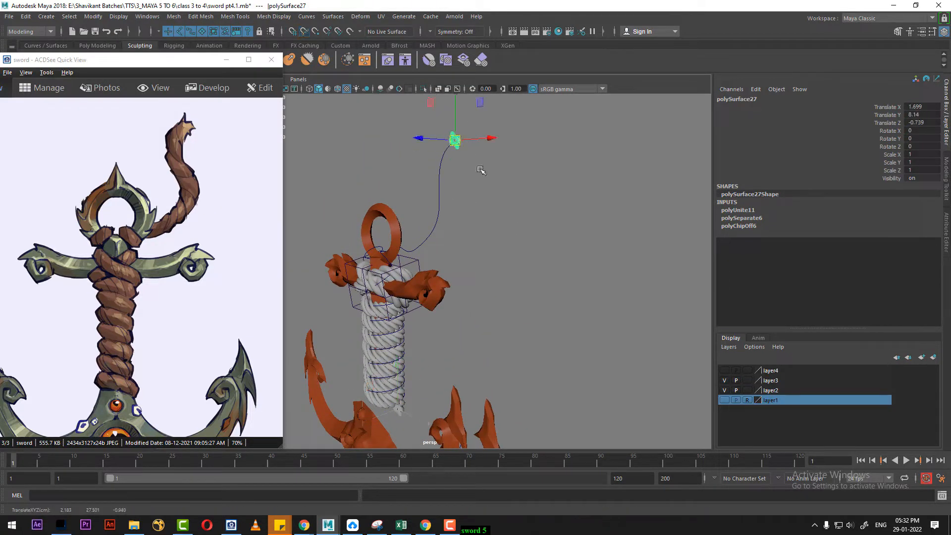
alt+drag(482, 170, 520, 194)
alt+middle_drag(520, 193, 497, 248)
alt+right_drag(480, 250, 512, 244)
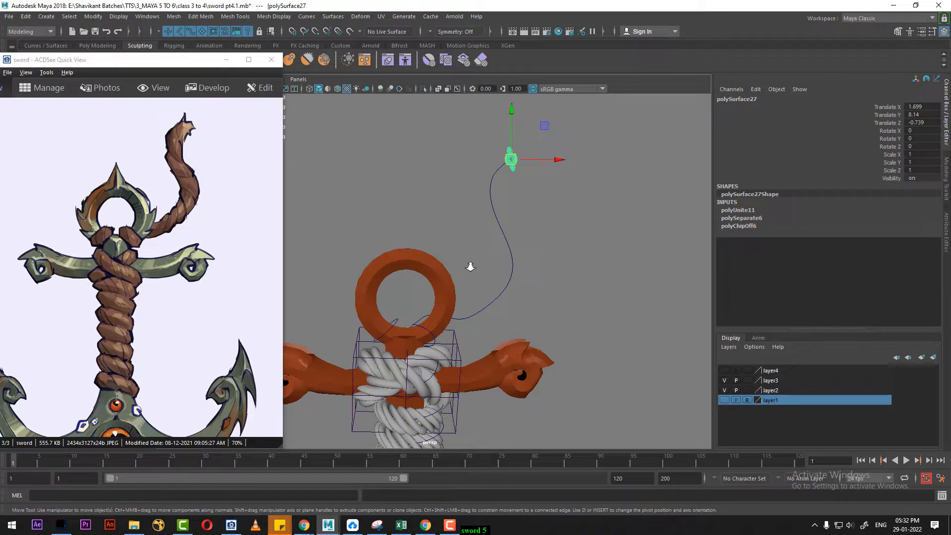
alt+drag(470, 267, 506, 376)
key(e)
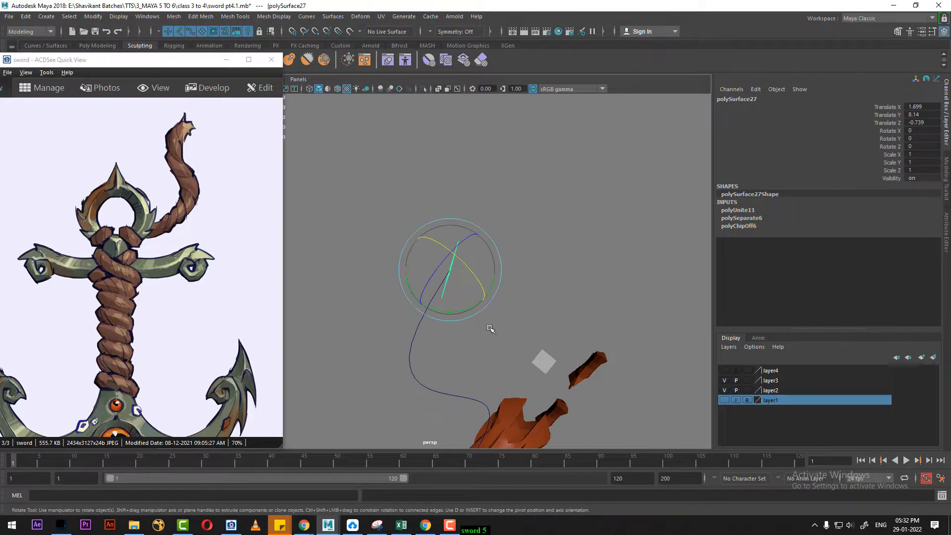
drag(448, 307, 553, 192)
Select all faces of the strand caps and reverse their normals
right_click(553, 192)
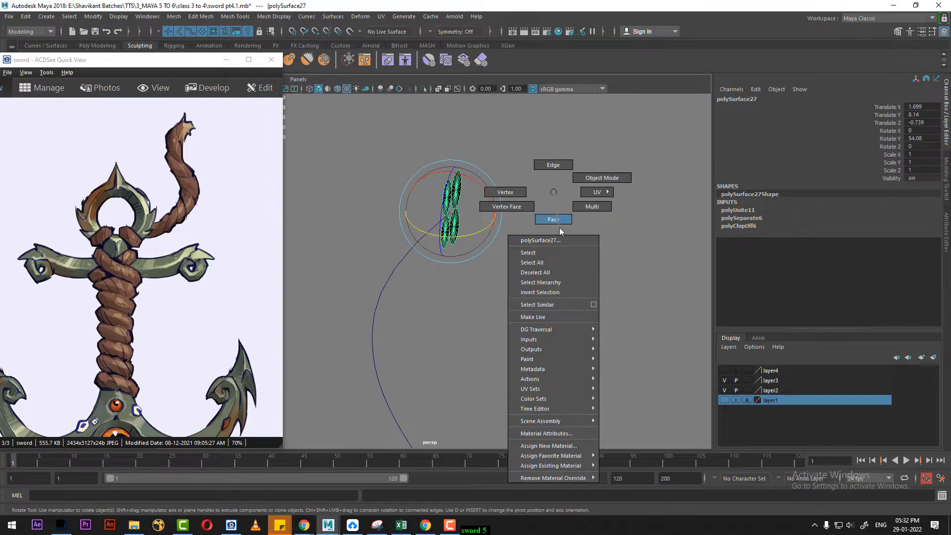
right_drag(559, 228, 560, 228)
click(546, 137)
click(455, 198)
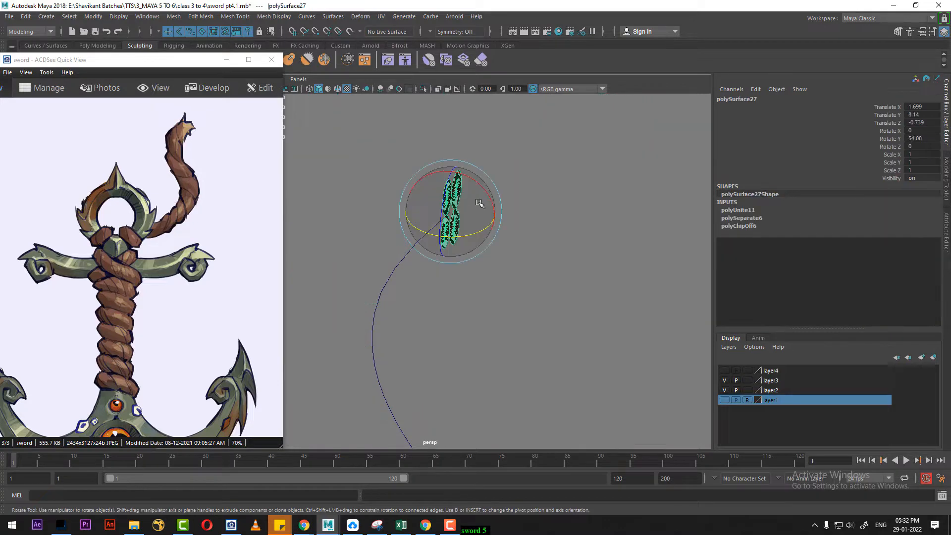
key(w)
alt+drag(492, 239, 536, 204)
right_drag(540, 153, 540, 179)
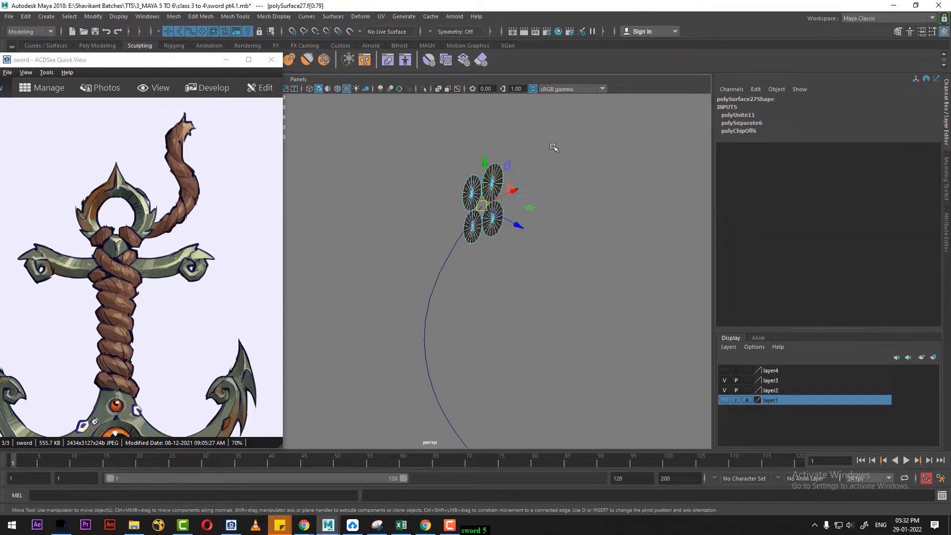
shift+right_click(467, 184)
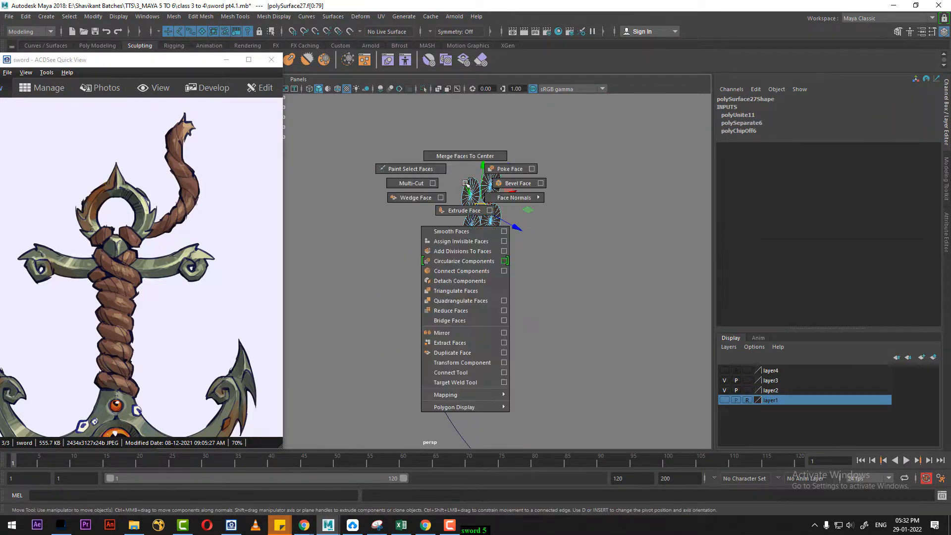
shift+right_drag(466, 184, 565, 210)
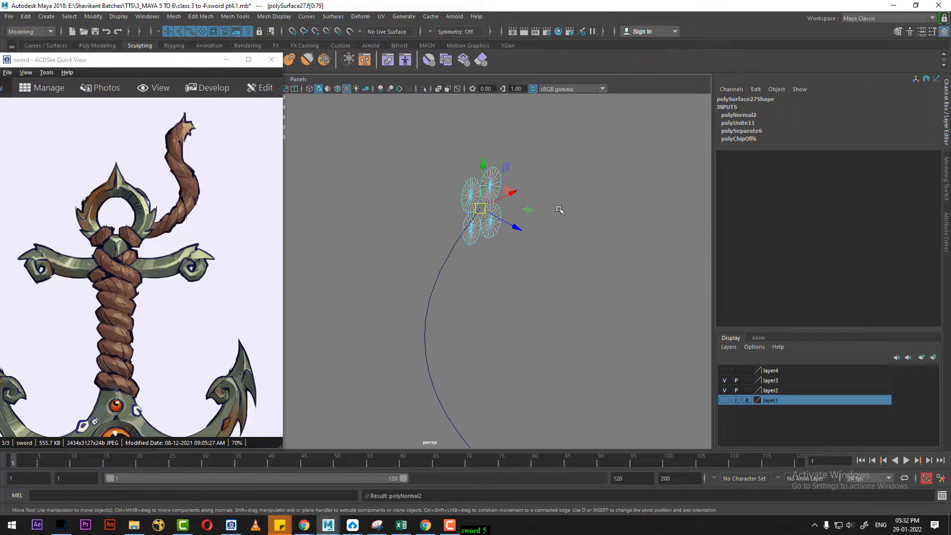
Reverse the strand caps' face normals twice more, checking their direction with the face normals display
alt+drag(520, 211, 534, 241)
shift+right_drag(492, 181, 567, 184)
alt+drag(567, 184, 452, 206)
alt+right_drag(452, 206, 523, 282)
alt+drag(524, 282, 500, 250)
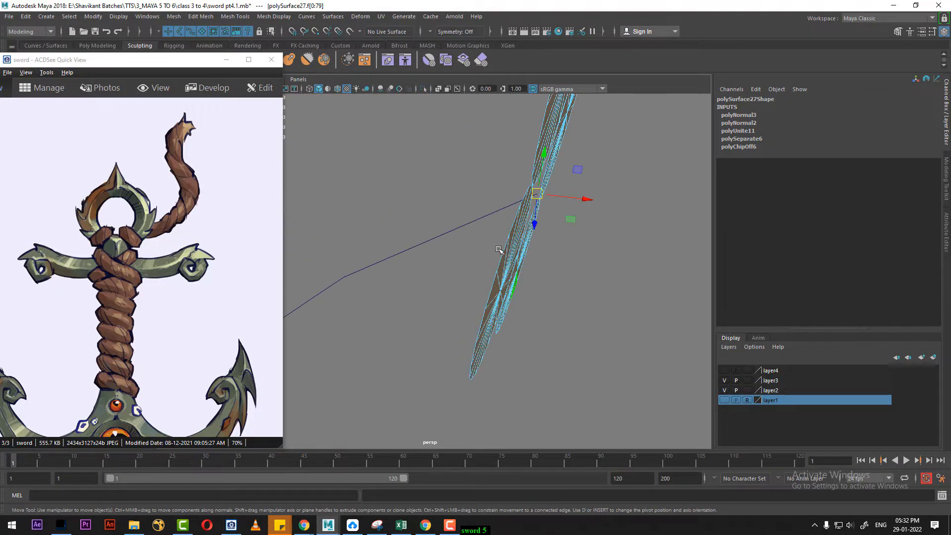
shift+right_drag(492, 227, 545, 274)
alt+drag(545, 274, 487, 268)
shift+right_drag(444, 178, 484, 218)
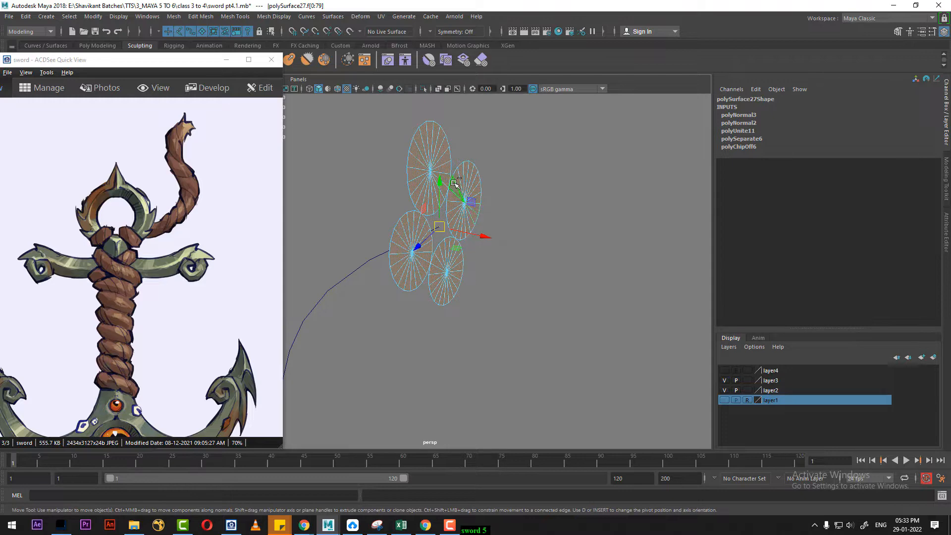
alt+drag(520, 262, 554, 262)
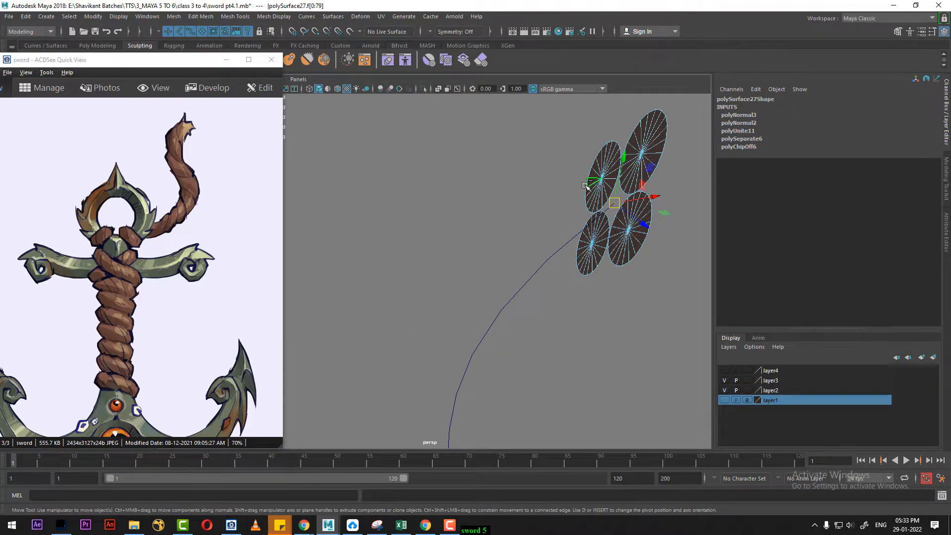
mouse_move(585, 186)
shift+right_down()
mouse_move(639, 210)
mouse_move(685, 207)
mouse_move(634, 201)
mouse_move(644, 223)
shift+right_up()
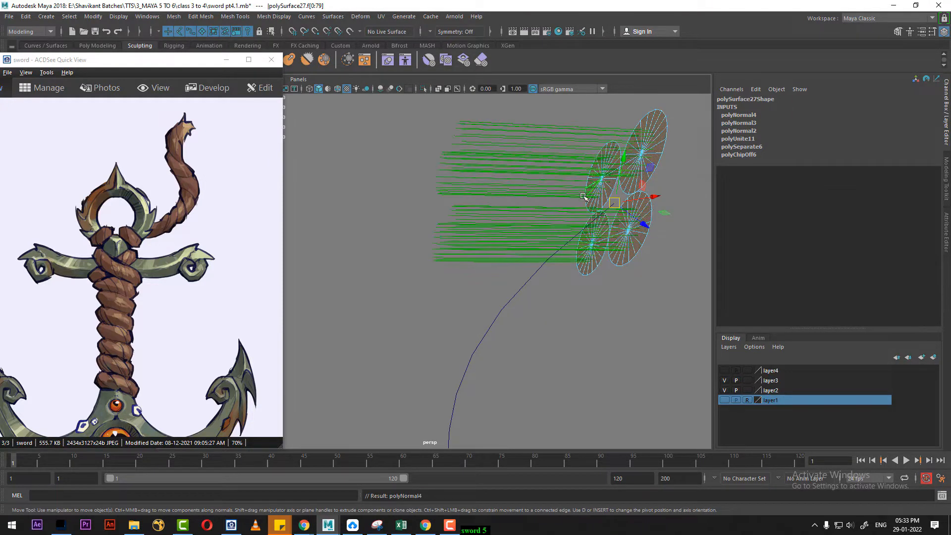
shift+right_drag(555, 178, 588, 221)
Rotate the whole strand-cap mesh about 15.6 degrees around the Z axis to align it with the end of the guide curve
mouse_move(600, 227)
alt+mouse_down()
mouse_move(582, 243)
mouse_move(613, 265)
mouse_move(599, 232)
alt+mouse_up()
right_drag(596, 233, 613, 230)
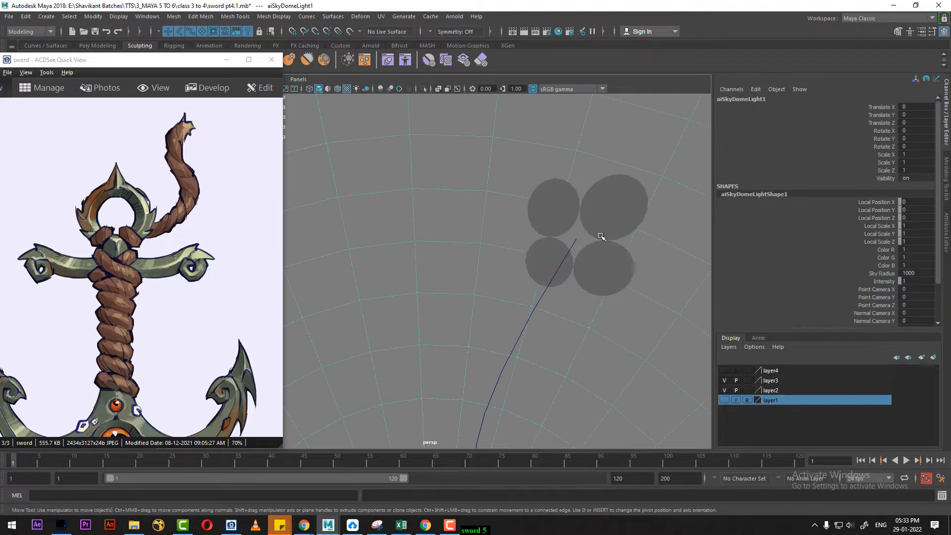
key(e)
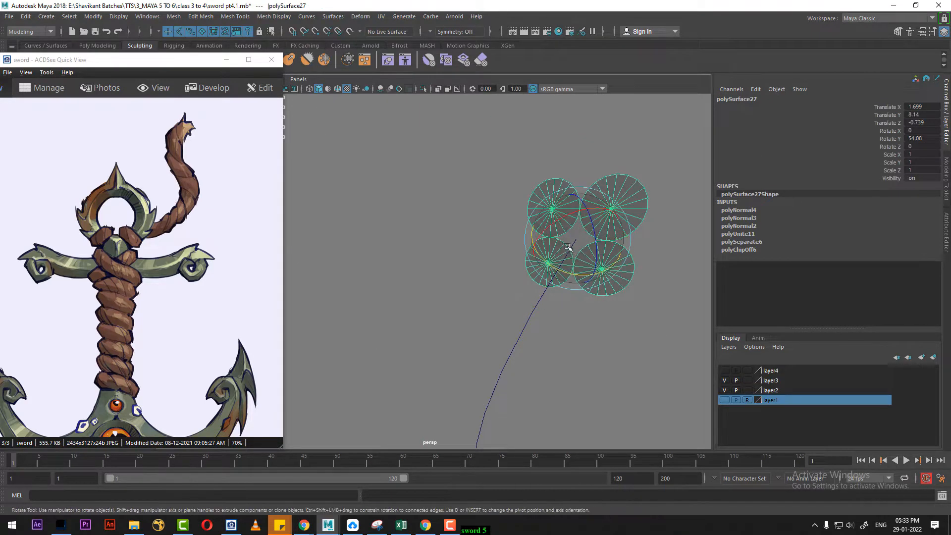
key(e)
drag(570, 163, 557, 170)
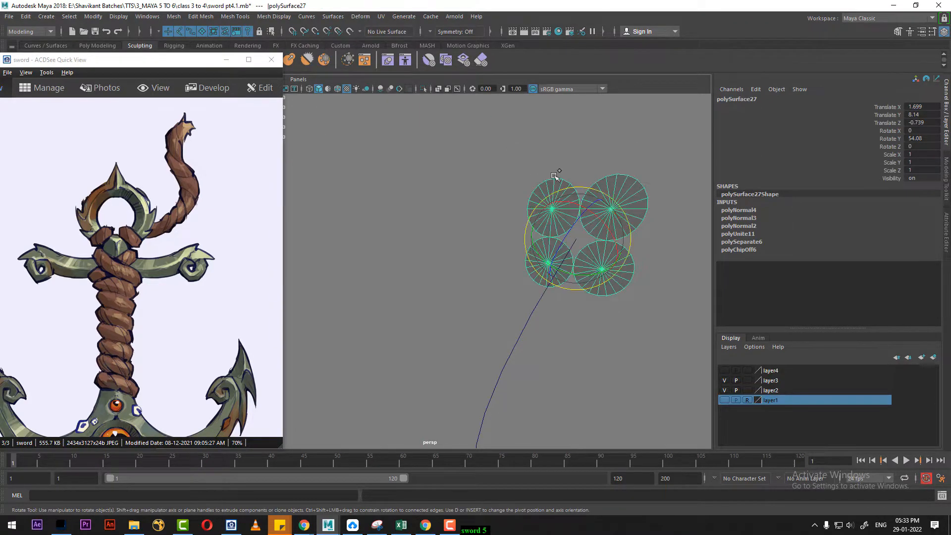
drag(571, 224, 560, 243)
alt+drag(564, 278, 556, 229)
key(w)
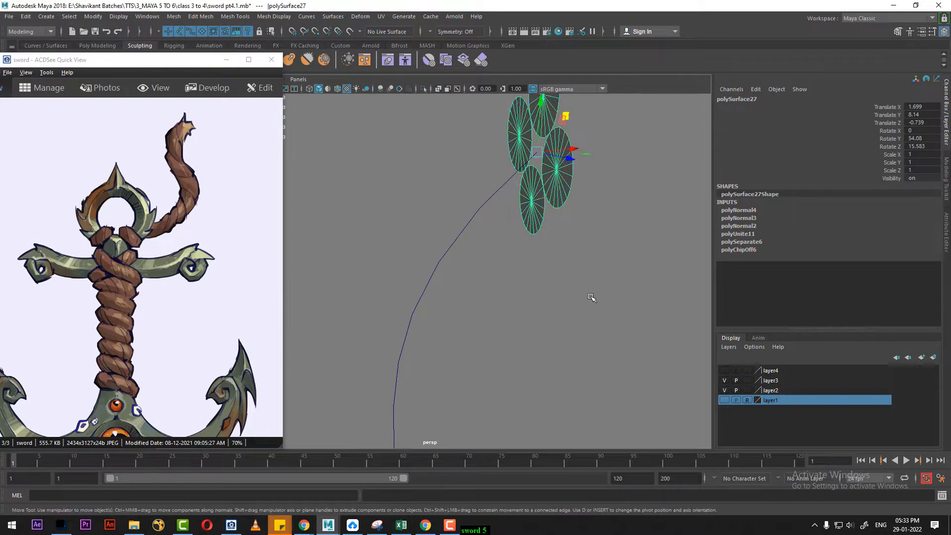
Try to extrude the strand-cap mesh along the guide curve, and undo the extrusion
alt+right_drag(590, 295, 595, 160)
alt+drag(546, 287, 528, 242)
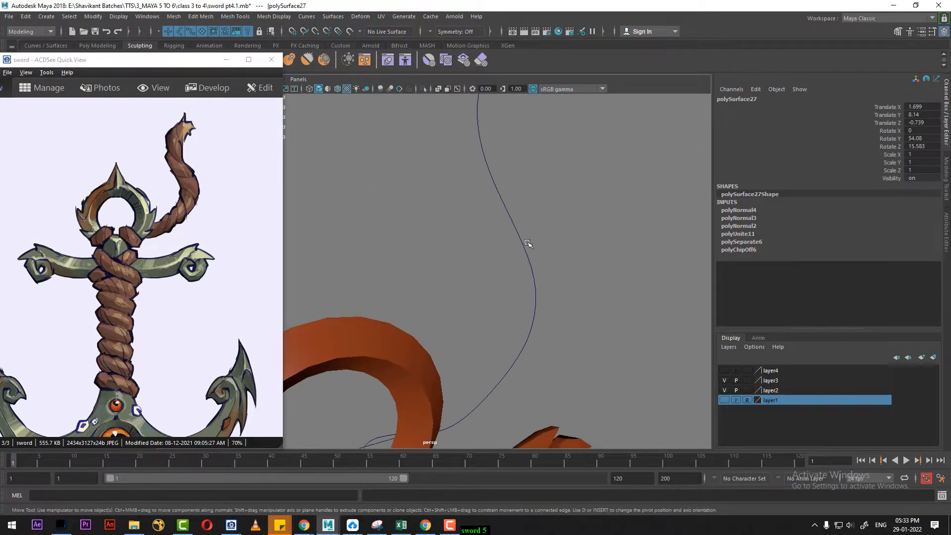
click(515, 228)
shift+right_drag(561, 176, 561, 204)
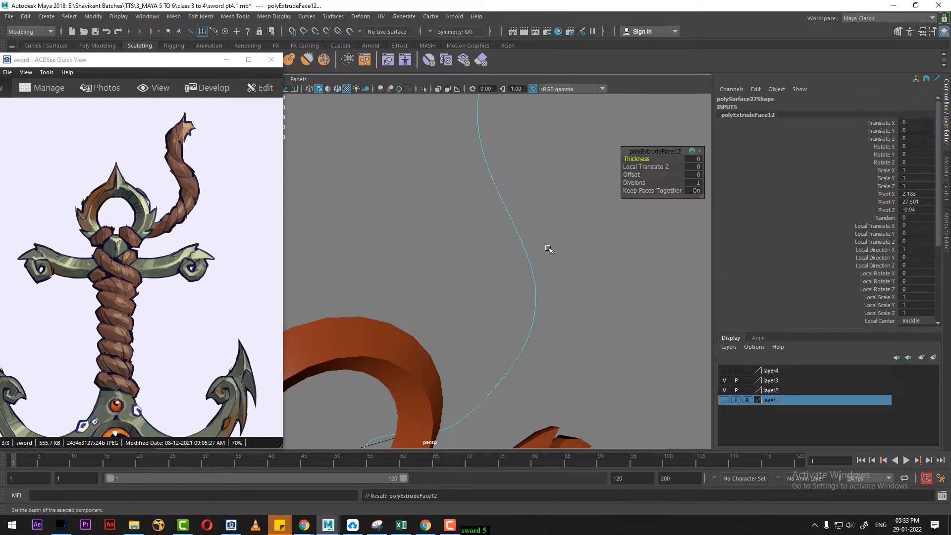
alt+right_drag(548, 248, 569, 378)
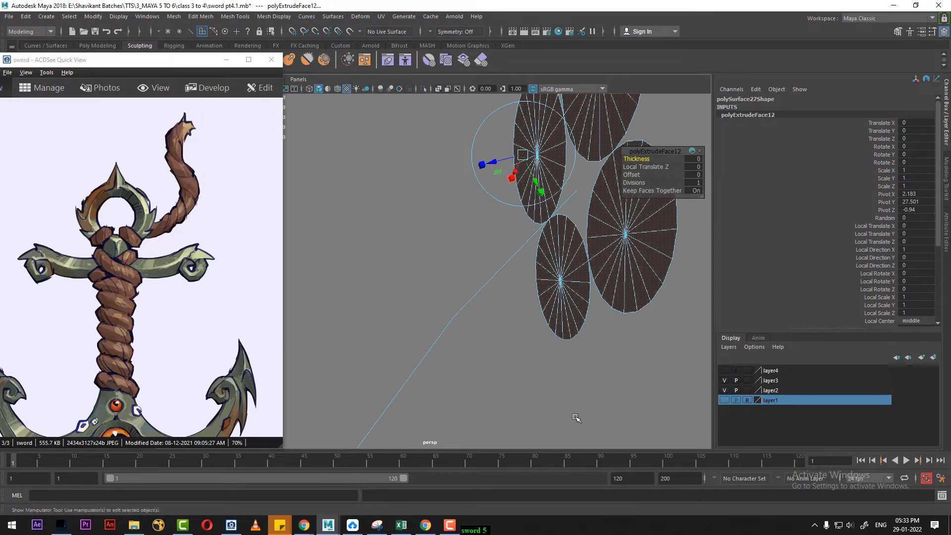
key(ctrl+z)
key(q)
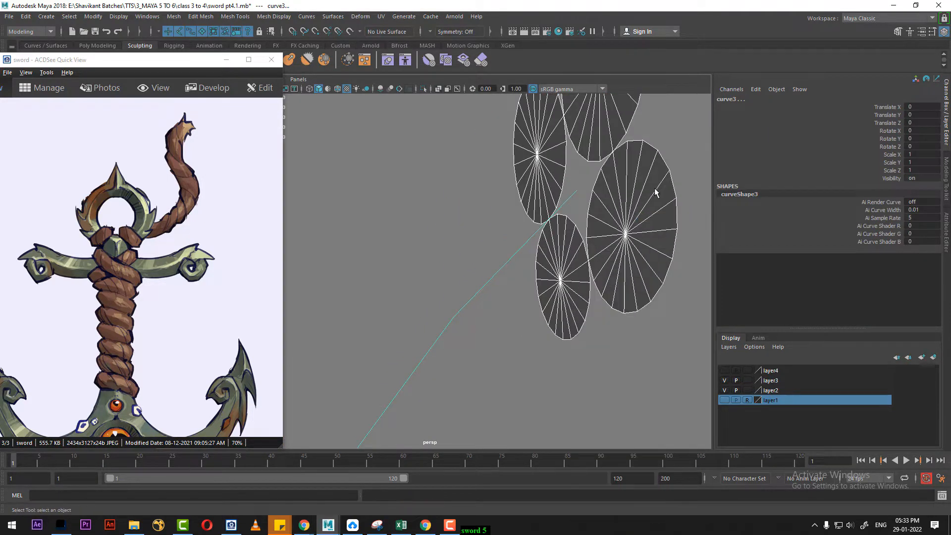
Select all strand-cap faces together with the guide curve and extrude the faces along the curve
click(627, 258)
right_drag(631, 206, 577, 207)
click(560, 158)
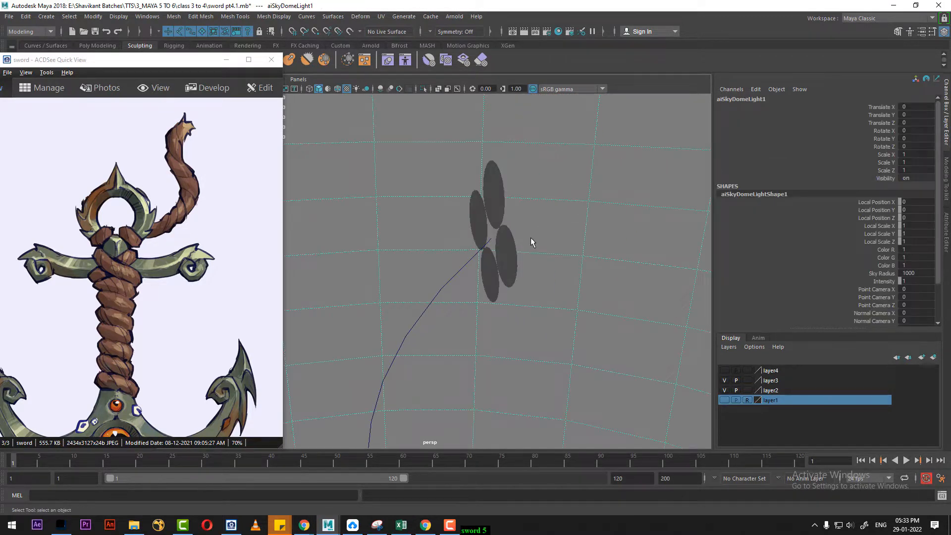
click(490, 254)
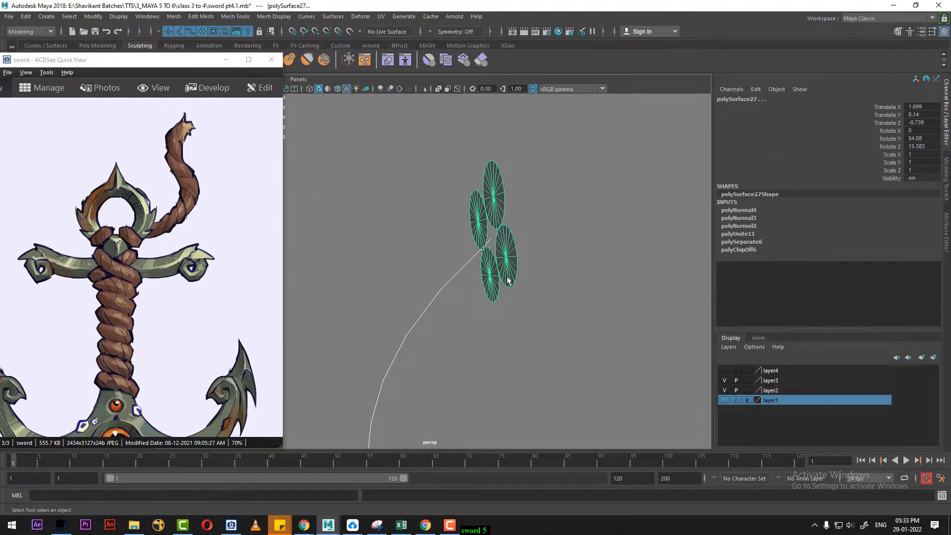
right_drag(558, 174, 563, 209)
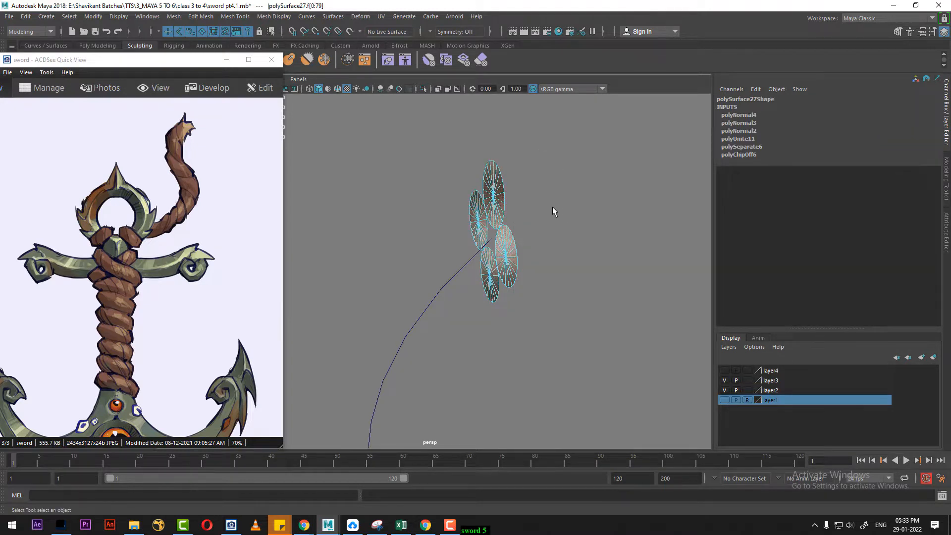
click(439, 292)
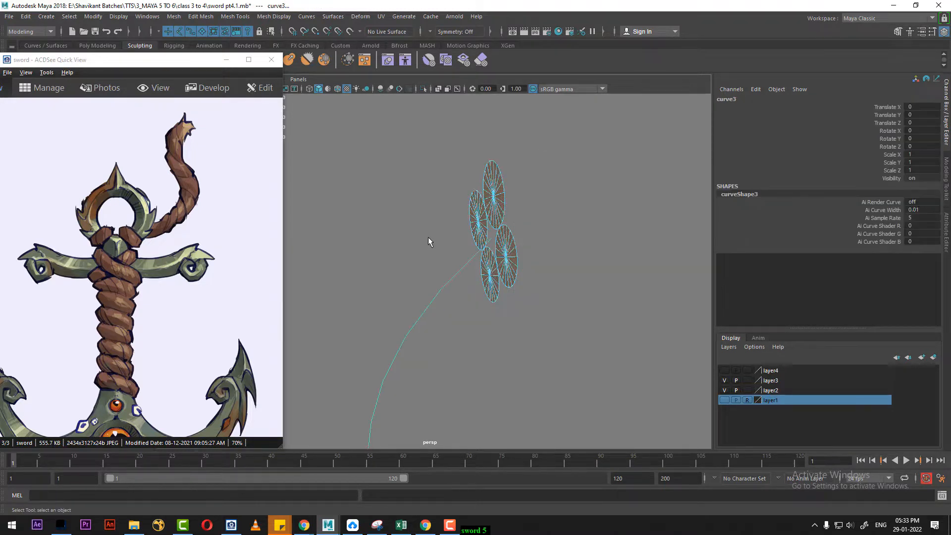
shift+right_drag(428, 238, 427, 269)
alt+right_drag(530, 317, 423, 342)
alt+middle_drag(424, 342, 431, 210)
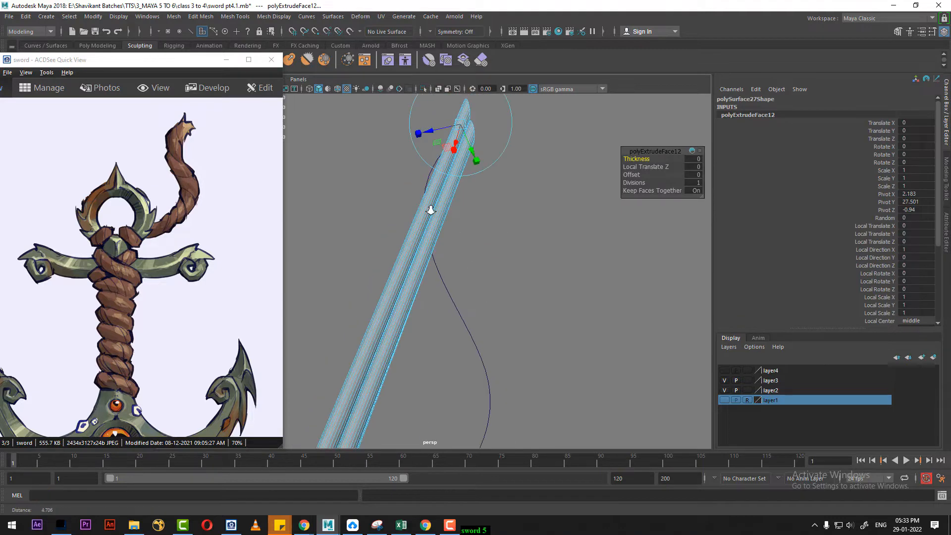
Raise the strand extrusion's divisions to 25 and refine them to 500 so the strands follow the guide curve smoothly
alt+right_drag(430, 210, 507, 133)
alt+drag(508, 134, 535, 252)
alt+right_drag(535, 253, 626, 201)
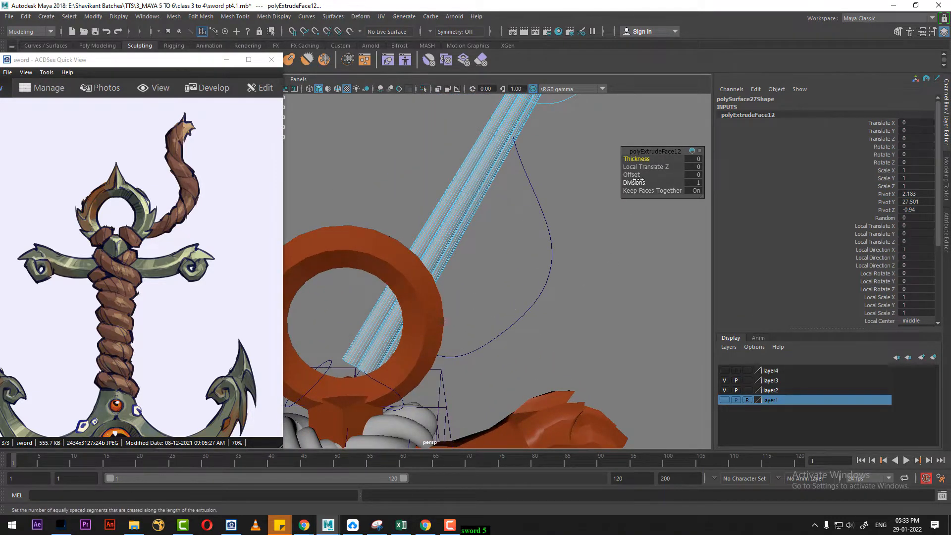
drag(638, 182, 824, 156)
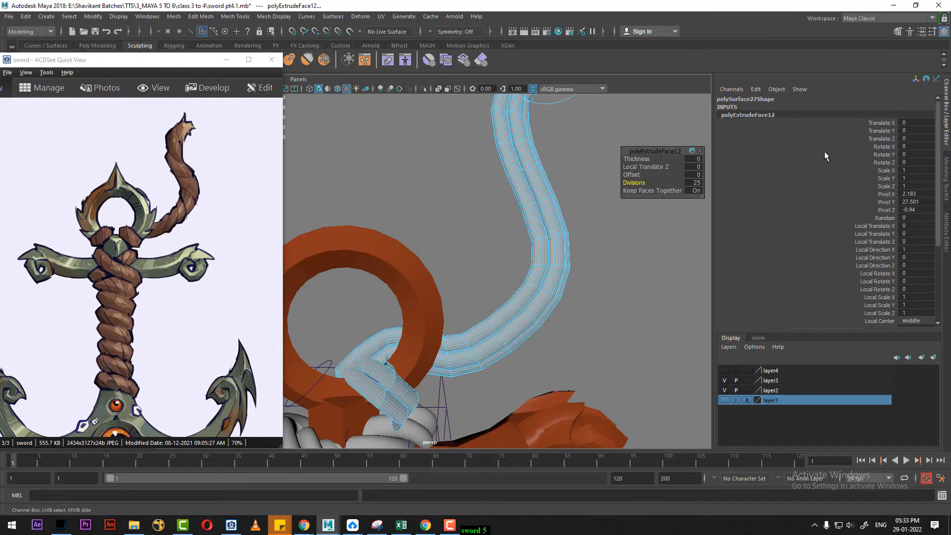
scroll(859, 221, down, 5)
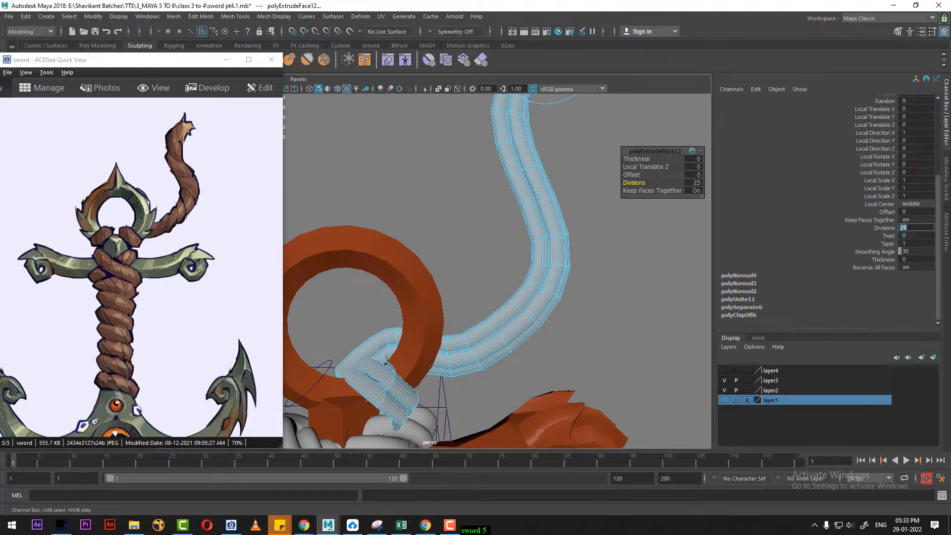
text(500)
key(Return)
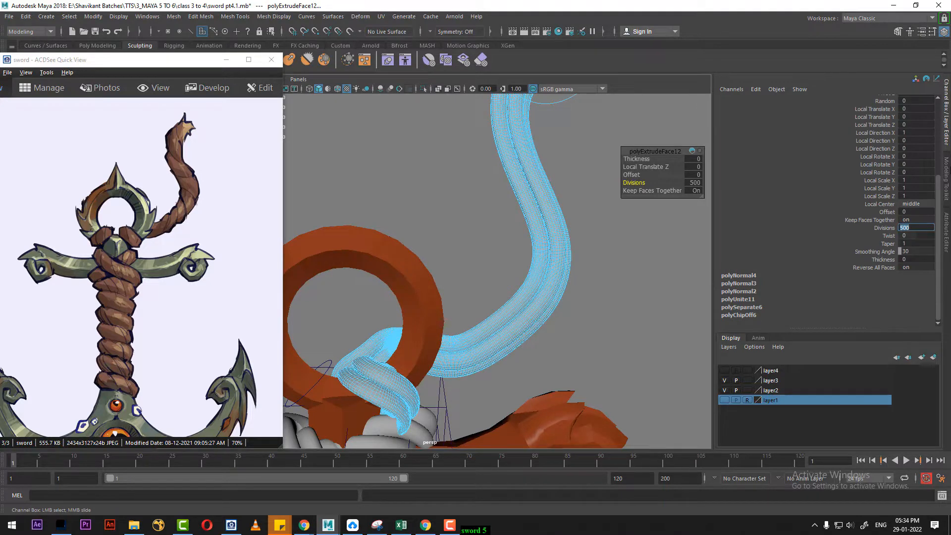
Set the strand extrusion's twist to 1800 to wind the four strands around each other
alt+middle_drag(516, 286, 409, 432)
alt+right_drag(408, 432, 518, 387)
alt+middle_drag(518, 387, 567, 295)
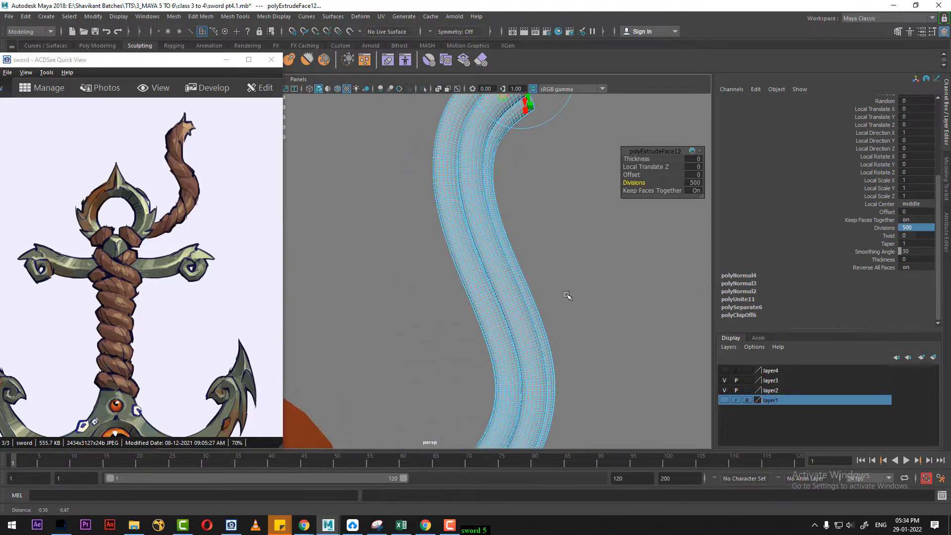
alt+right_drag(567, 295, 520, 296)
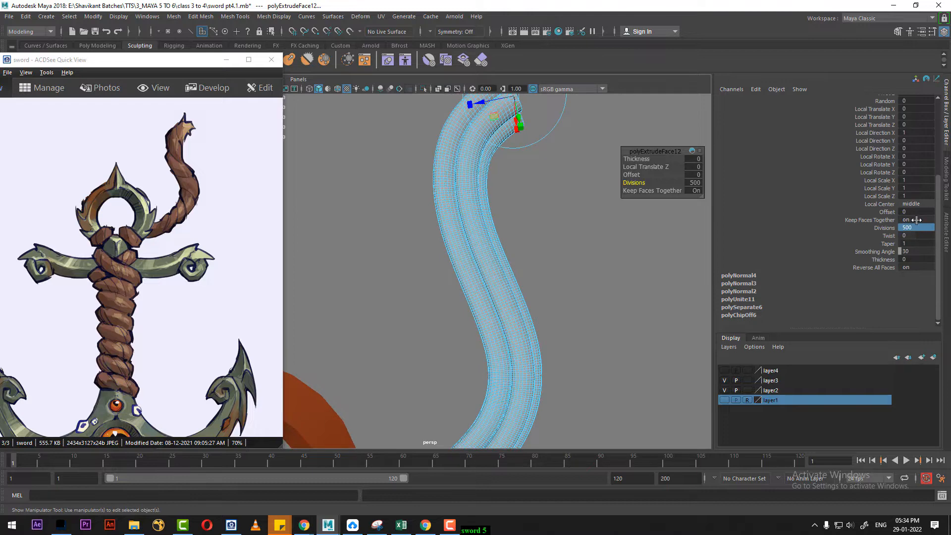
click(913, 236)
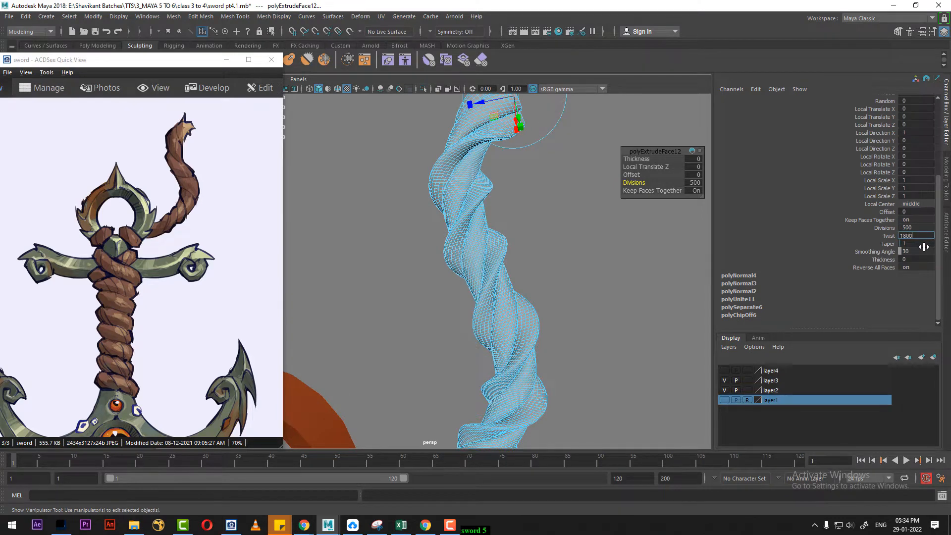
key(Return)
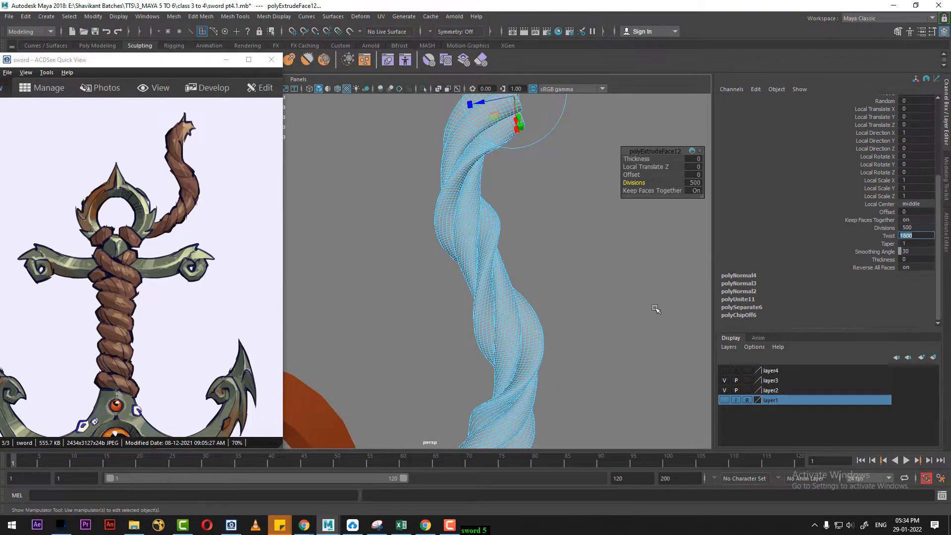
Set the strand extrusion's twist to 7200 for a much tighter rope winding, judging it near the ring
alt+drag(657, 309, 557, 220)
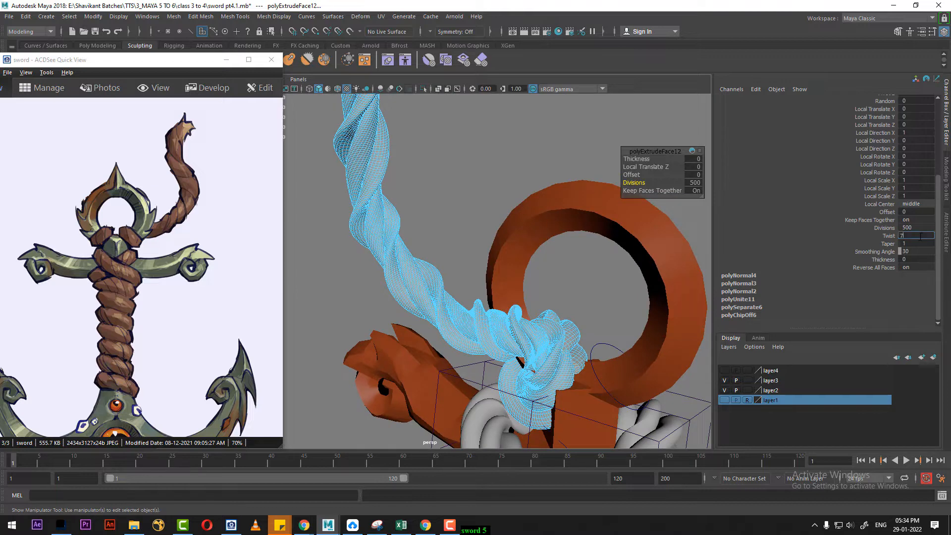
text(00)
key(Return)
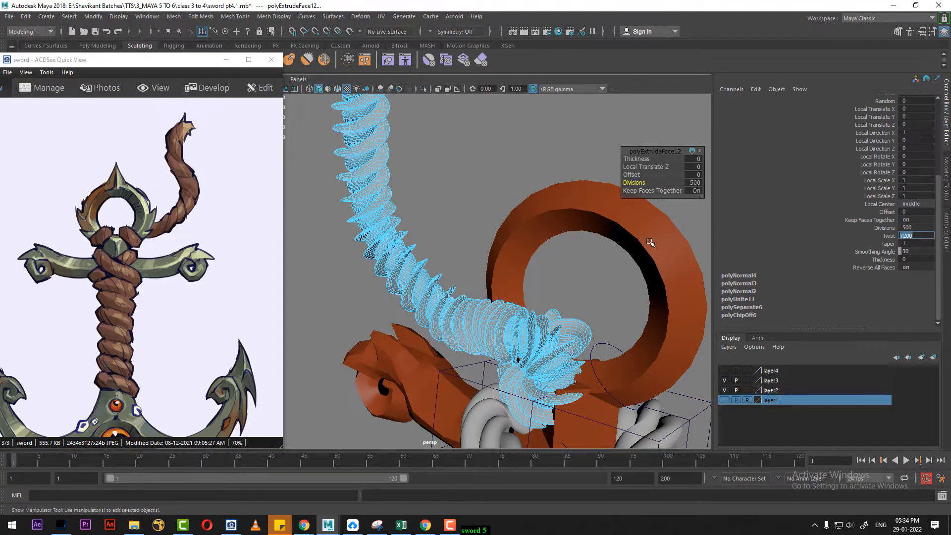
Try other smoothing angle and thickness values on the strand extrusion
alt+drag(546, 312, 569, 347)
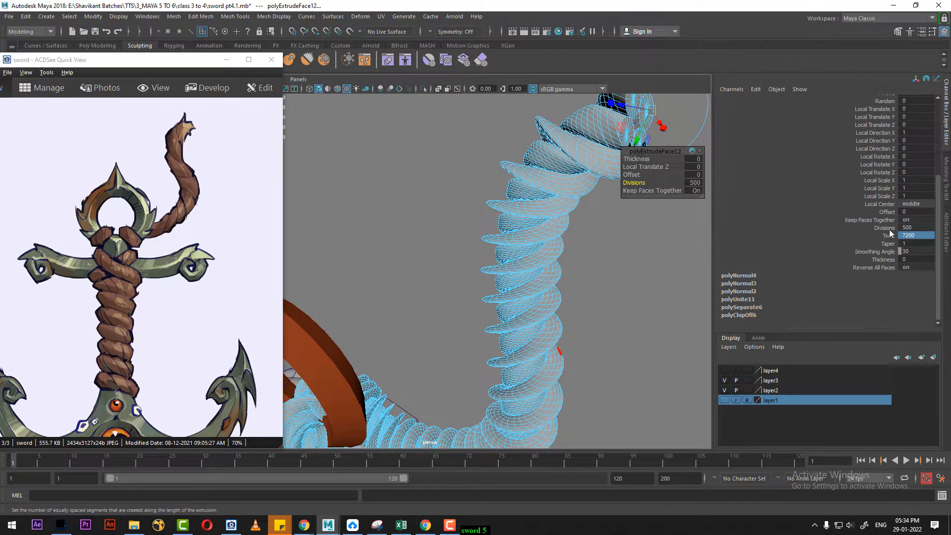
click(875, 252)
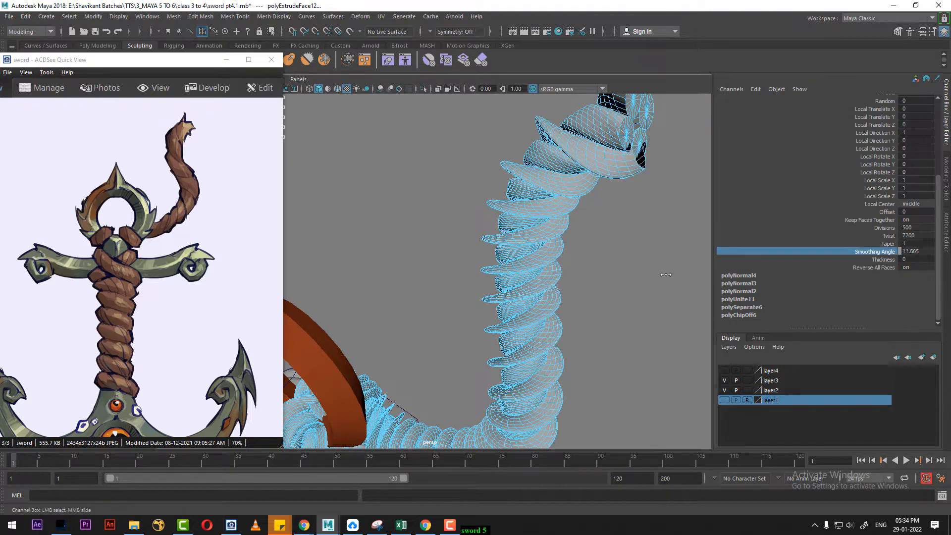
middle_drag(665, 274, 694, 271)
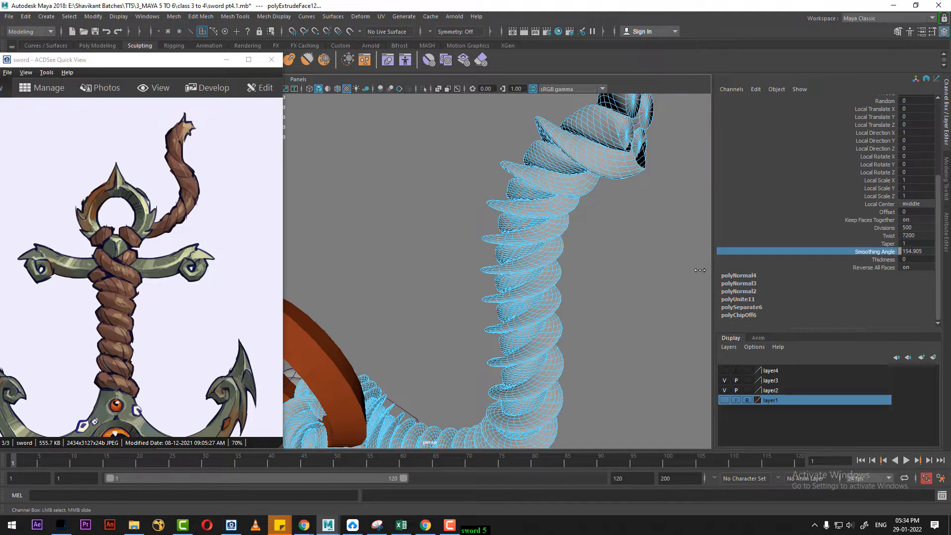
key(ctrl+z)
click(882, 260)
mouse_move(648, 290)
middle_down()
mouse_move(630, 282)
mouse_move(663, 288)
mouse_move(647, 277)
middle_up()
key(ctrl+z)
Undo the twisted strand extrusion along the guide curve, going back to the four flat caps
click(889, 236)
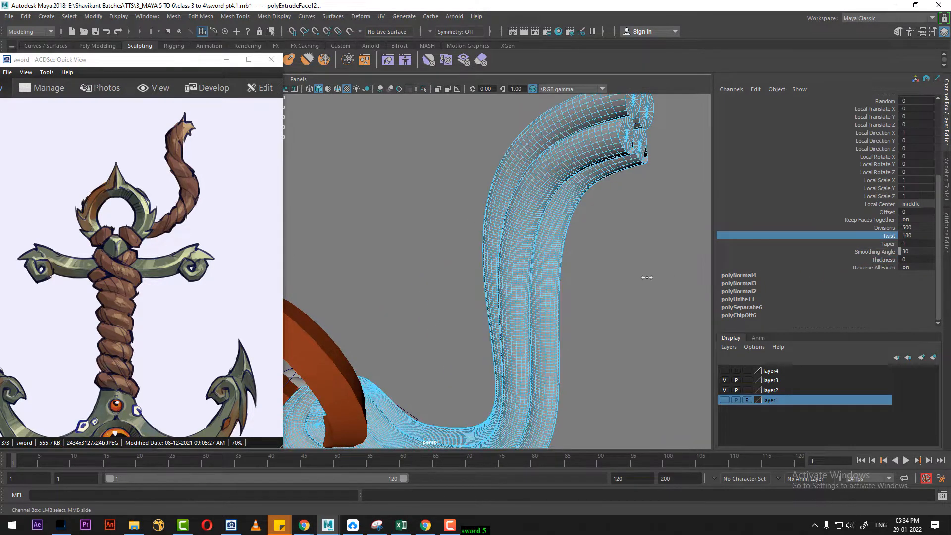
click(906, 237)
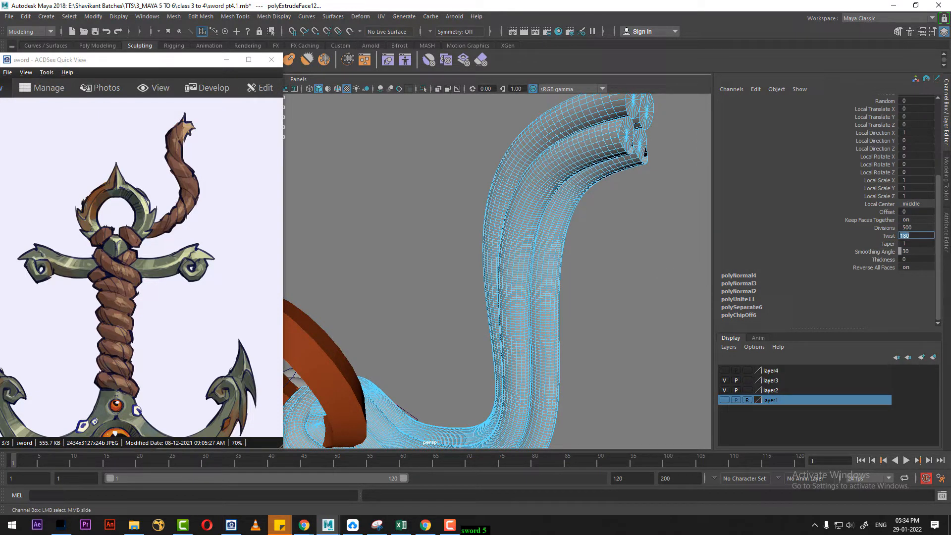
alt+drag(609, 268, 549, 327)
key(ctrl+z)
key(ctrl+z)
key(ctrl+z)
key(ctrl+z)
key(ctrl+z)
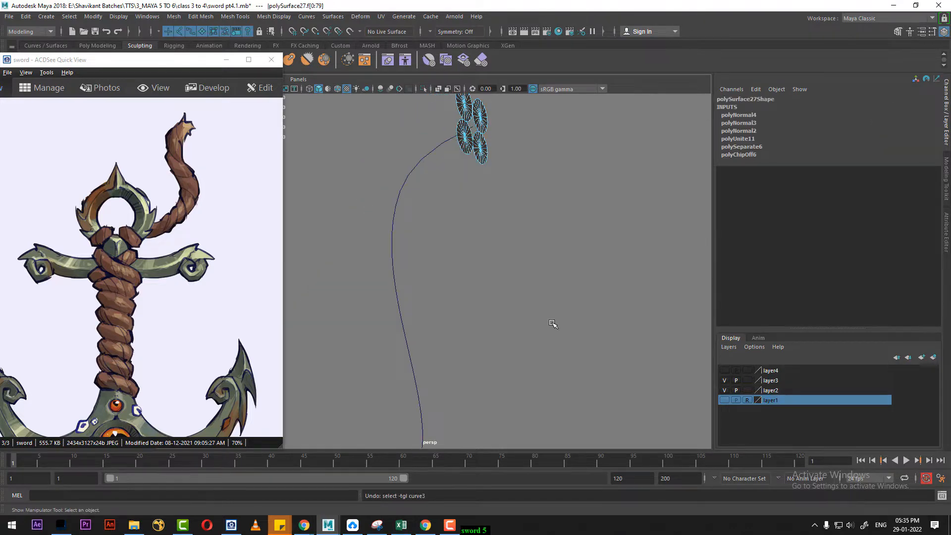
Return the strand caps to object selection and rotate them around the guide curve's end to about 29.8, 43.9 and 38.4 degrees
mouse_move(553, 323)
alt+mouse_down()
mouse_move(577, 246)
mouse_move(621, 242)
mouse_move(569, 325)
mouse_move(553, 334)
alt+mouse_up()
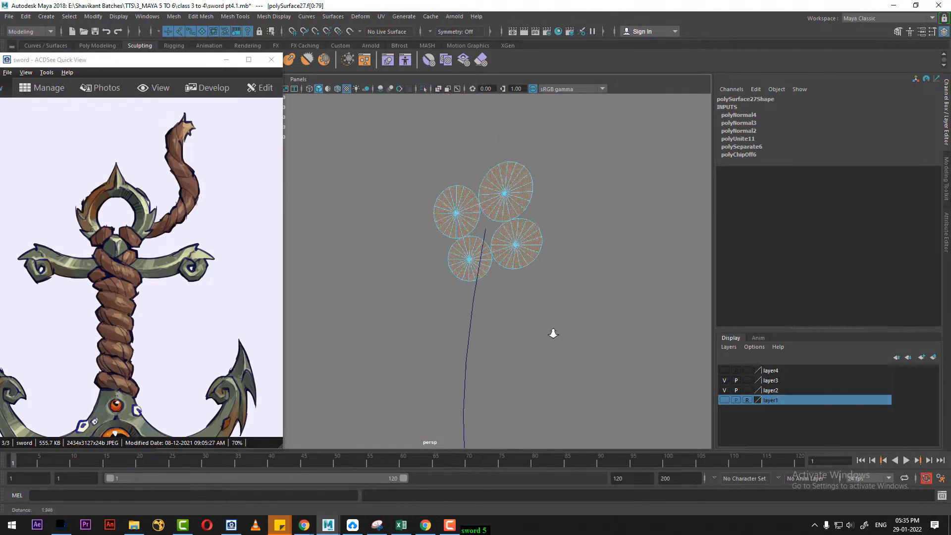
alt+right_drag(553, 333, 560, 331)
right_drag(527, 241, 605, 188)
click(604, 187)
click(503, 247)
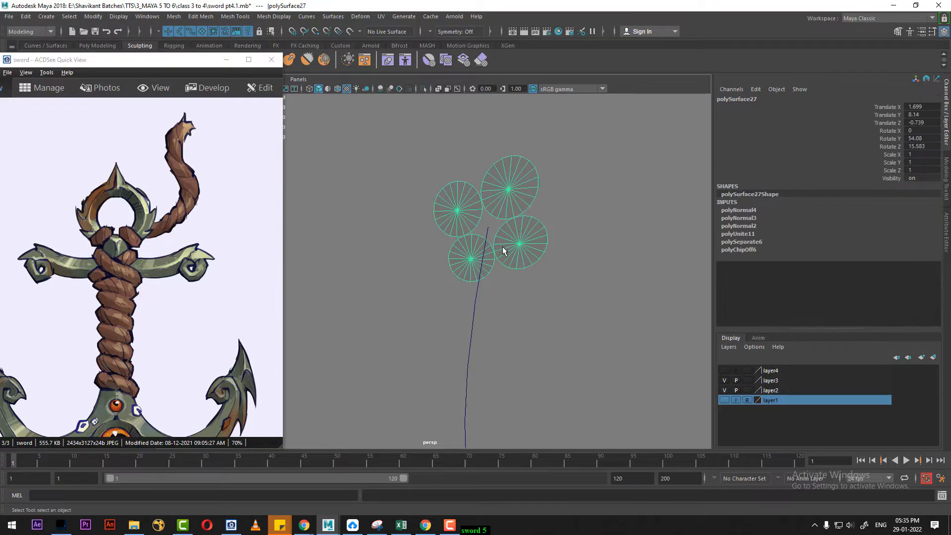
key(e)
drag(521, 203, 531, 212)
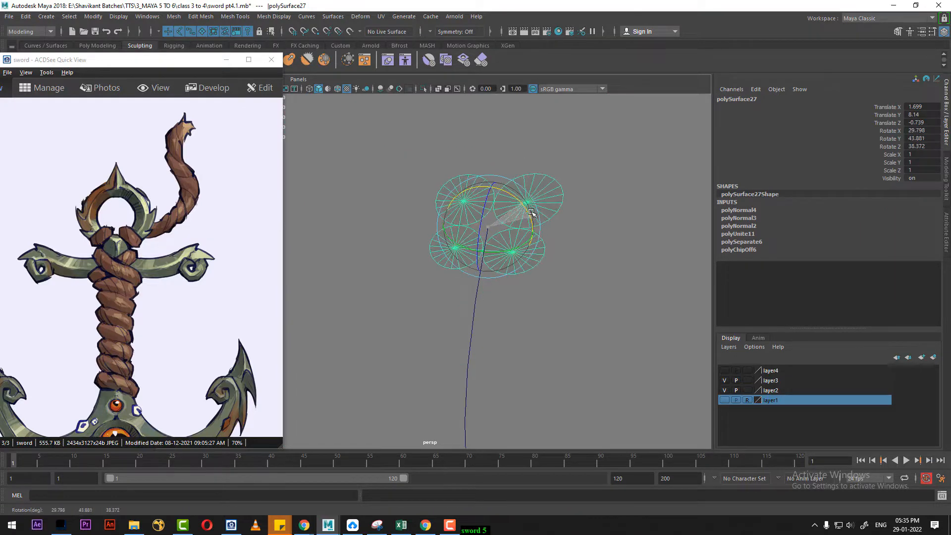
Try scaling the rotated strand caps and set the Scale tool's orientation to Object
key(r)
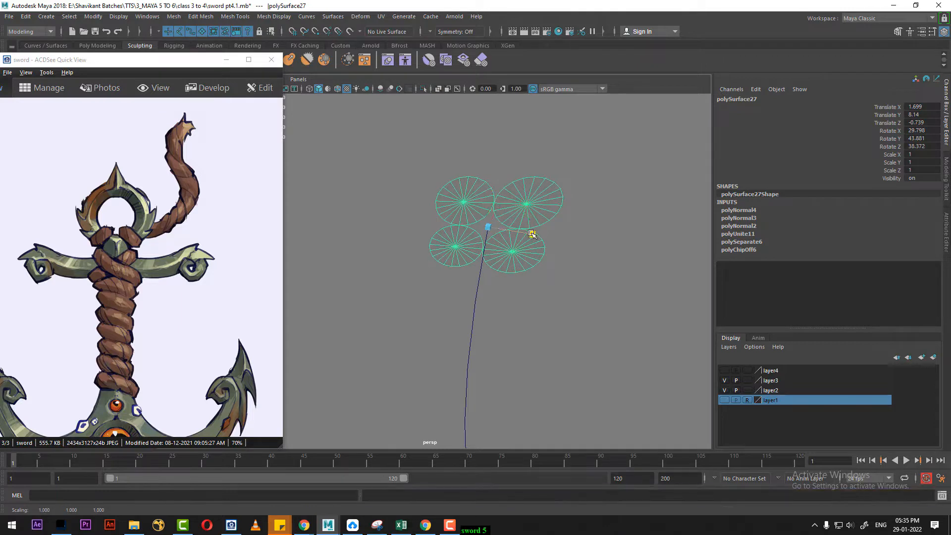
drag(532, 234, 529, 234)
click(540, 192)
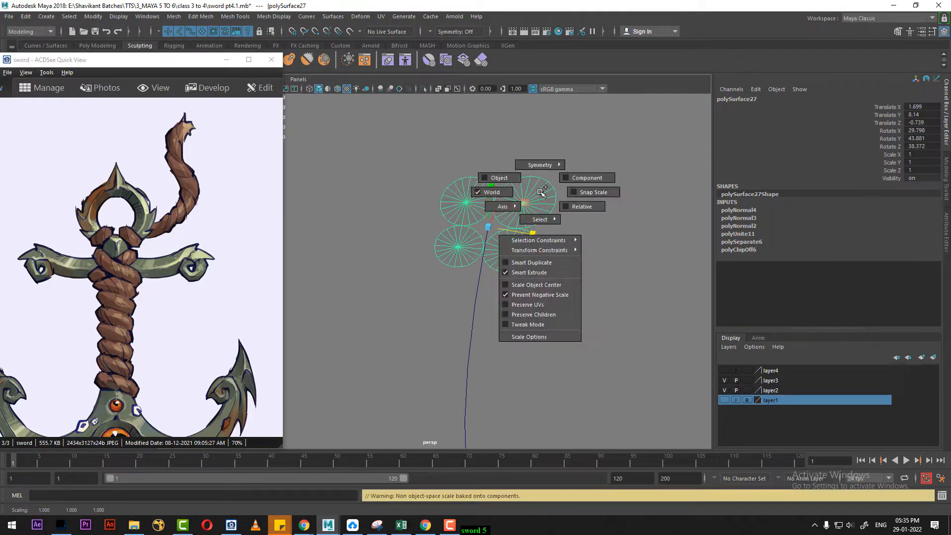
click(496, 177)
alt+drag(492, 232, 529, 224)
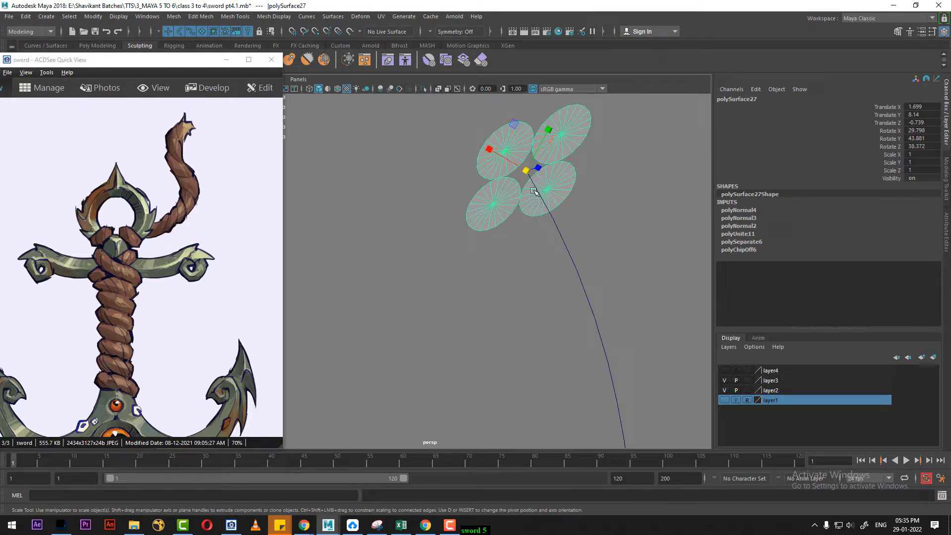
Delete the four strand caps and switch to the top view
key(Delete)
key(space)
drag(523, 260, 481, 260)
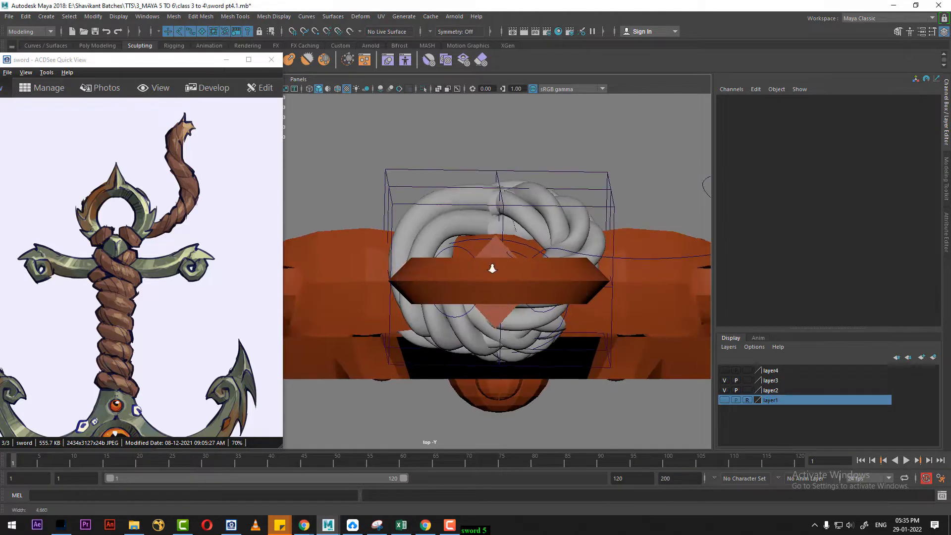
Move the reference image window off the viewport and show the grid in the top view
drag(201, 68, 69, 97)
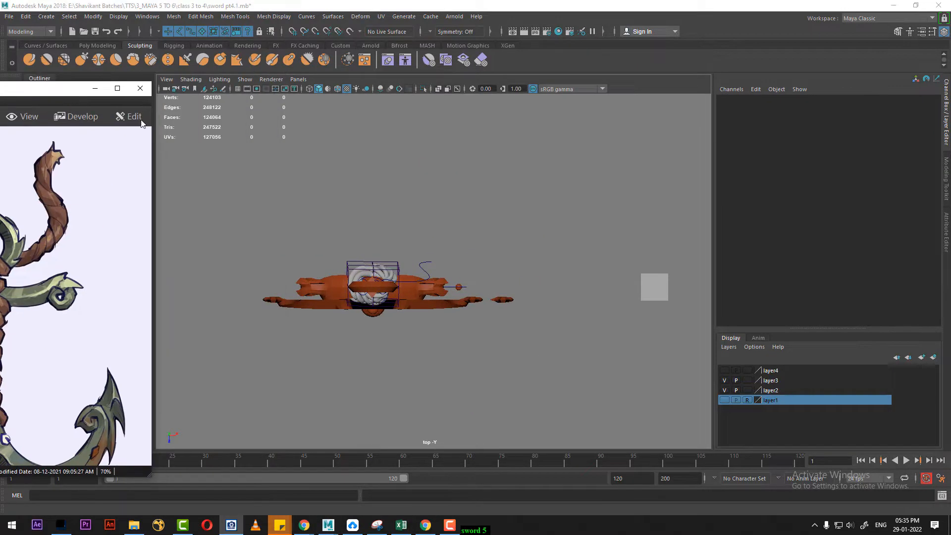
scroll(462, 275, up, 3)
click(236, 90)
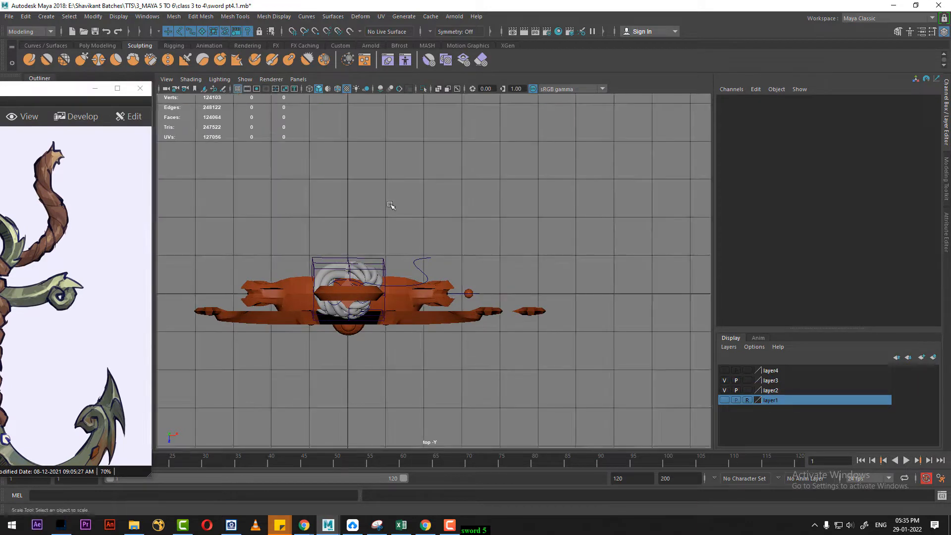
scroll(449, 235, up, 3)
Draw a flat polygon cylinder with a radius of about 0.41 on the grid behind the rope curve, and frame it in perspective
click(454, 195)
shift+right_click(455, 194)
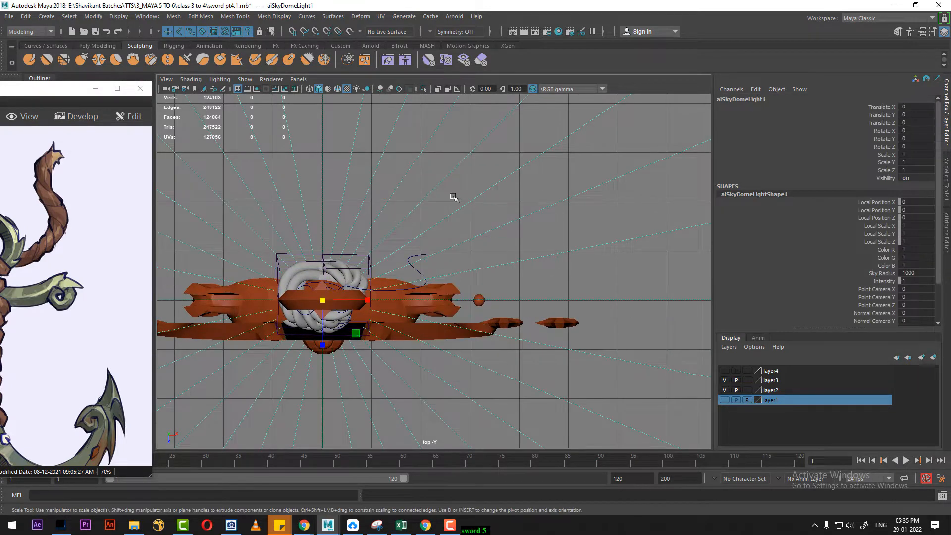
click(486, 191)
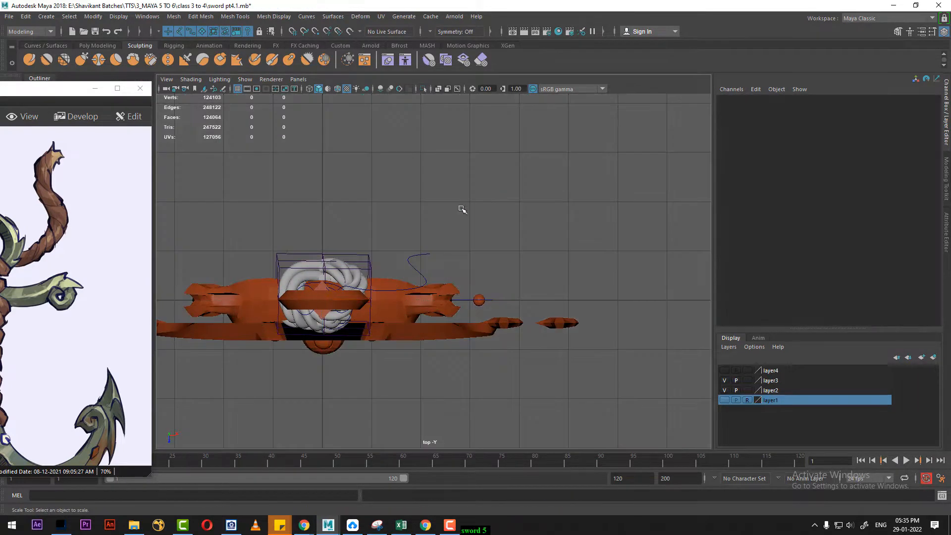
shift+right_click(459, 207)
shift+right_drag(366, 207, 371, 206)
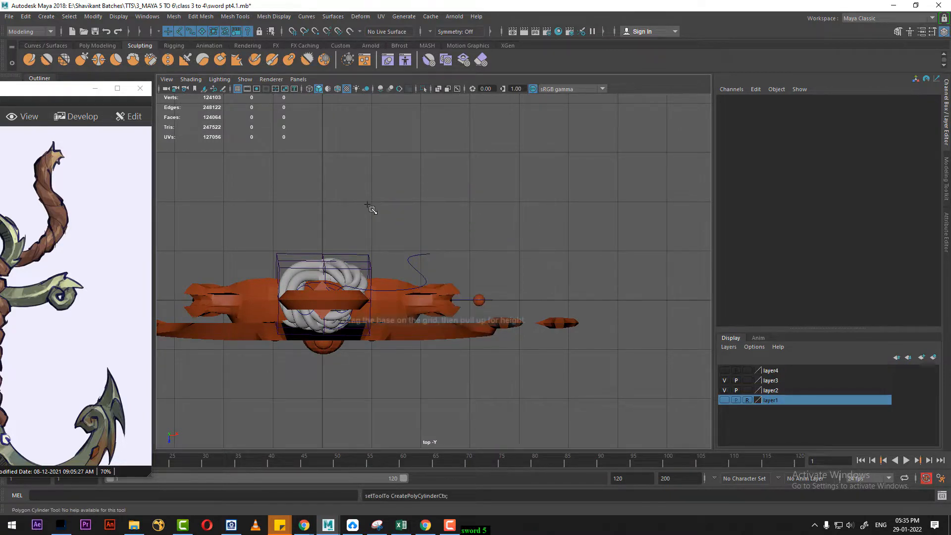
drag(421, 189, 453, 131)
key(w)
key(space)
alt+drag(477, 211, 476, 209)
key(f)
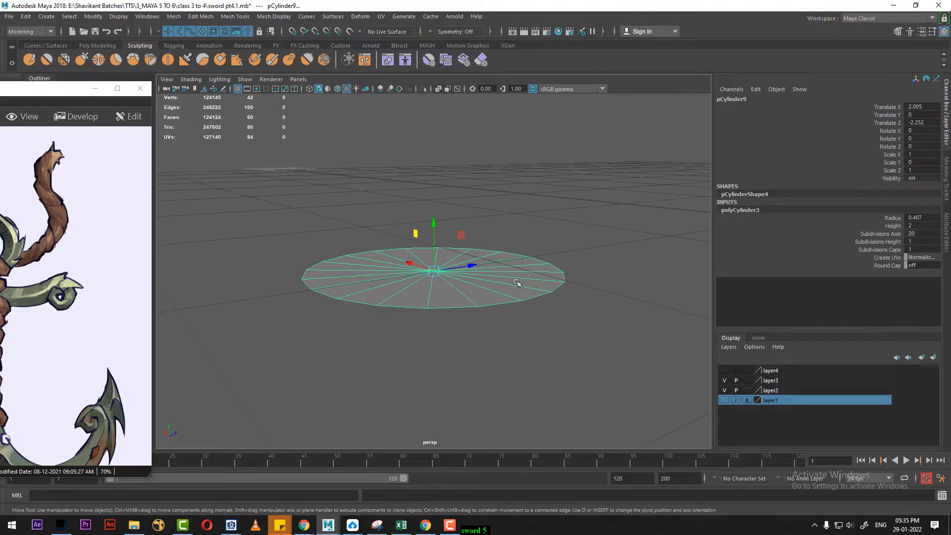
Select the new cylinder's bottom cap faces and lower them about 0.21 to give the flat disc thickness
scroll(518, 282, up, 2)
right_drag(545, 180, 468, 242)
click(433, 269)
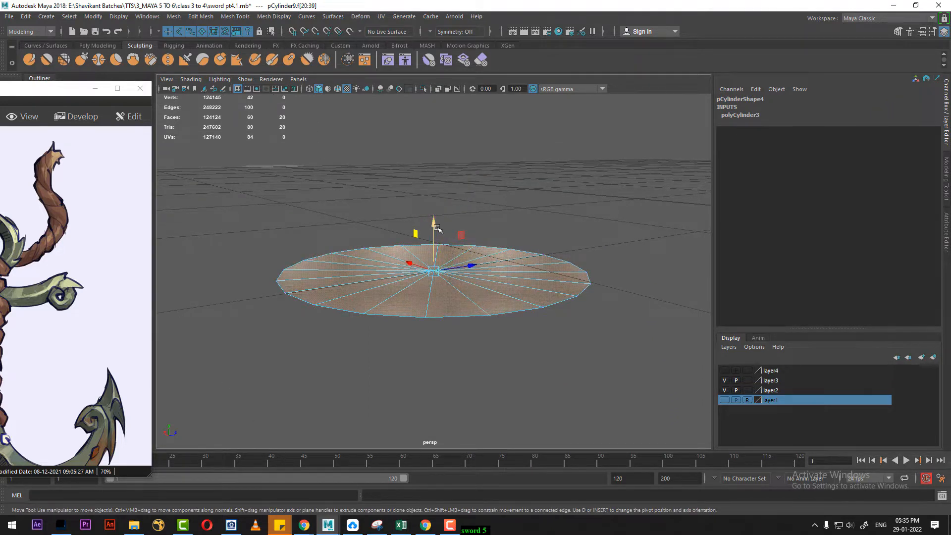
mouse_move(437, 228)
mouse_down()
mouse_move(438, 120)
mouse_move(425, 234)
mouse_move(426, 221)
mouse_up()
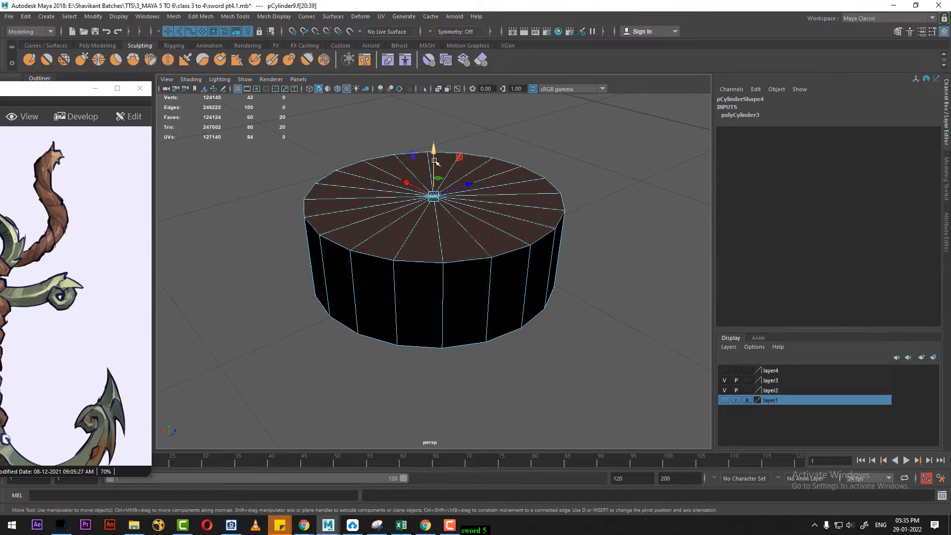
drag(435, 161, 435, 262)
right_click(506, 235)
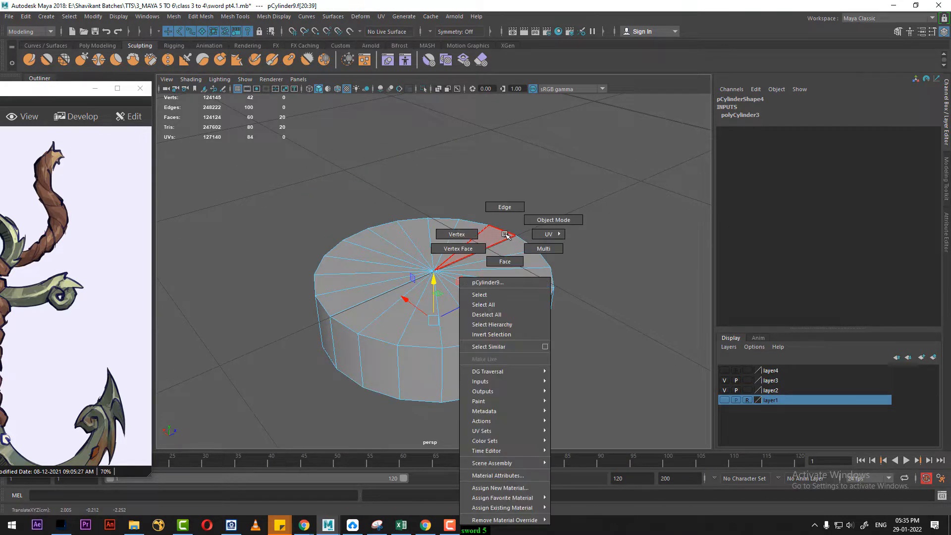
right_drag(505, 234, 505, 255)
alt+drag(504, 254, 508, 219)
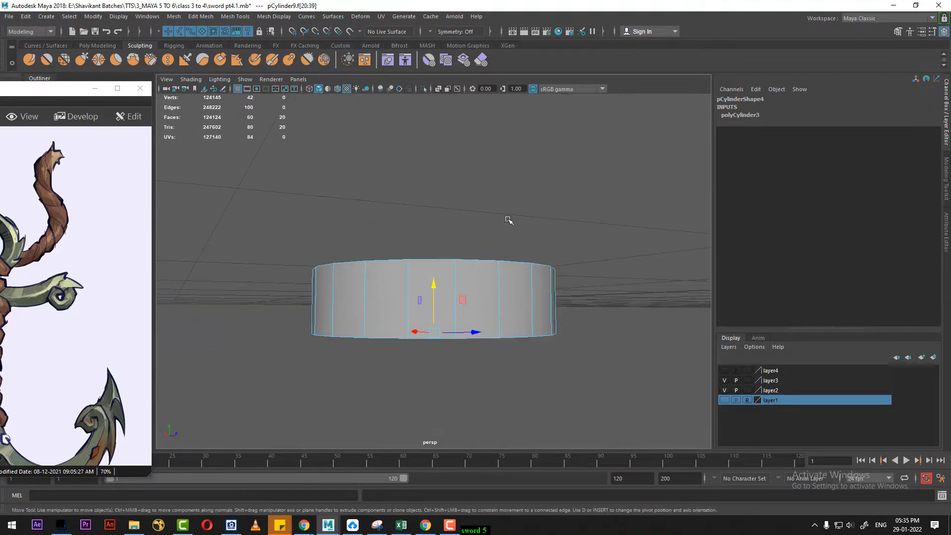
Delete the cylinder's side and remaining cap faces so only one flat disc is left, and return to object selection
key(shift+period)
key(Delete)
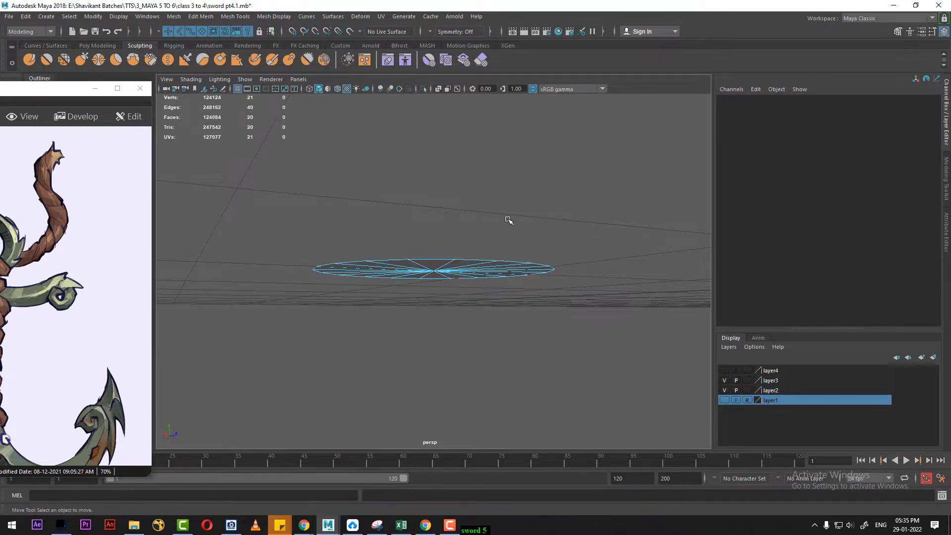
alt+drag(487, 278, 477, 309)
key(super)
right_drag(448, 239, 535, 210)
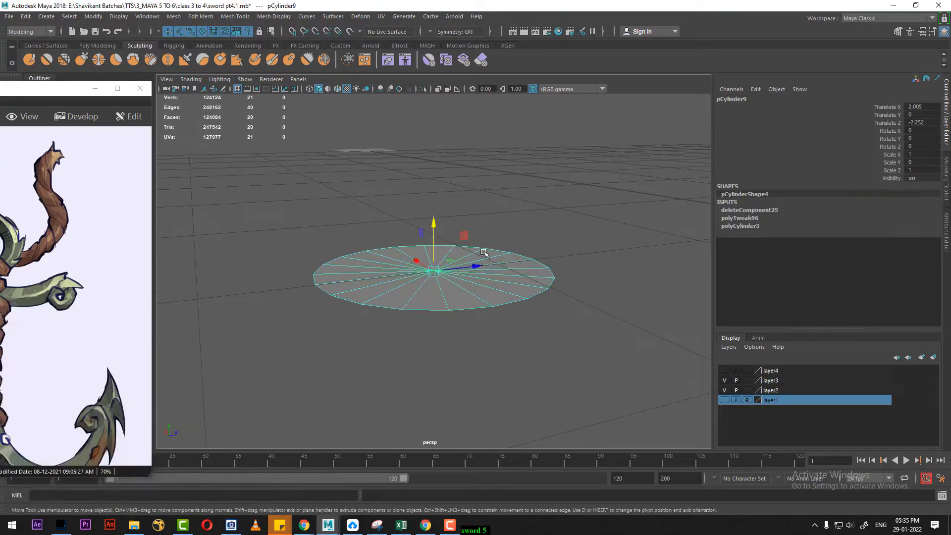
Duplicate the disc and place the copy edge to edge beside it, at Translate X 2.818
alt+drag(483, 253, 434, 241)
key(space)
alt+right_drag(515, 243, 483, 215)
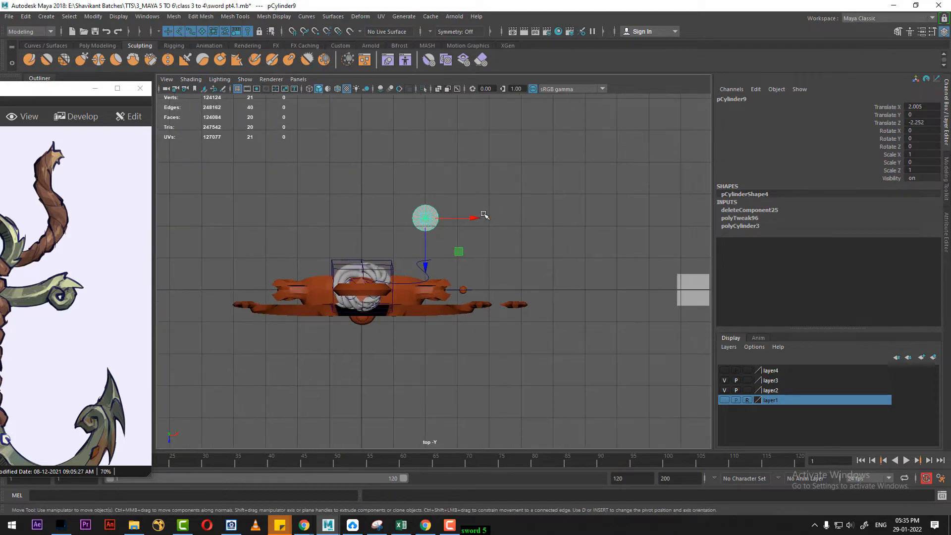
alt+right_drag(419, 171, 504, 286)
alt+middle_drag(504, 286, 517, 376)
alt+right_drag(468, 276, 489, 293)
key(ctrl+d)
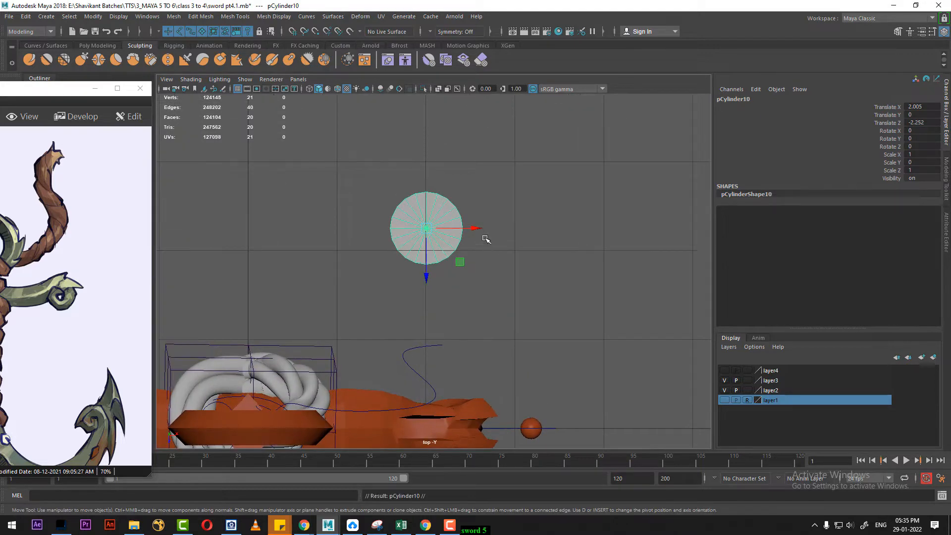
drag(477, 228, 550, 228)
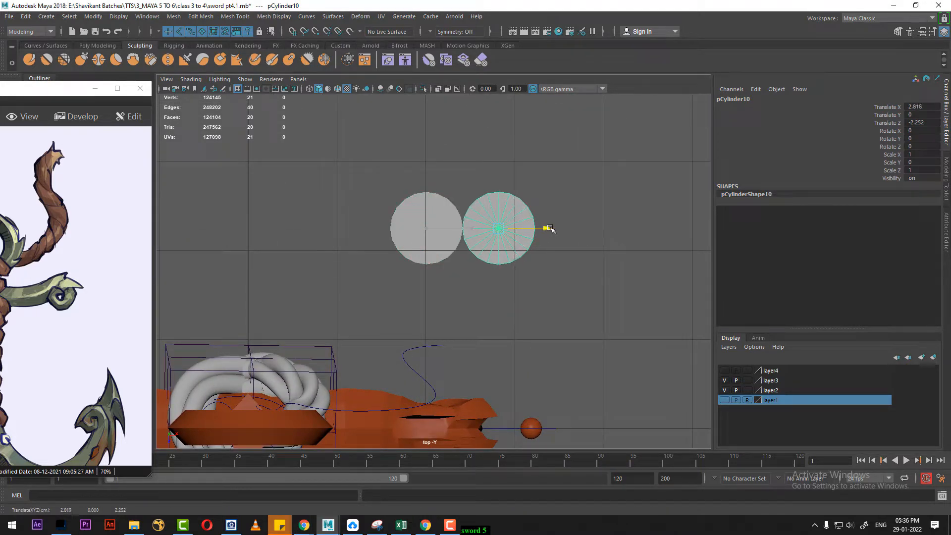
Duplicate both discs to Translate Z -3.065, forming a two-by-two cluster, and combine all four into one mesh
shift+click(419, 267)
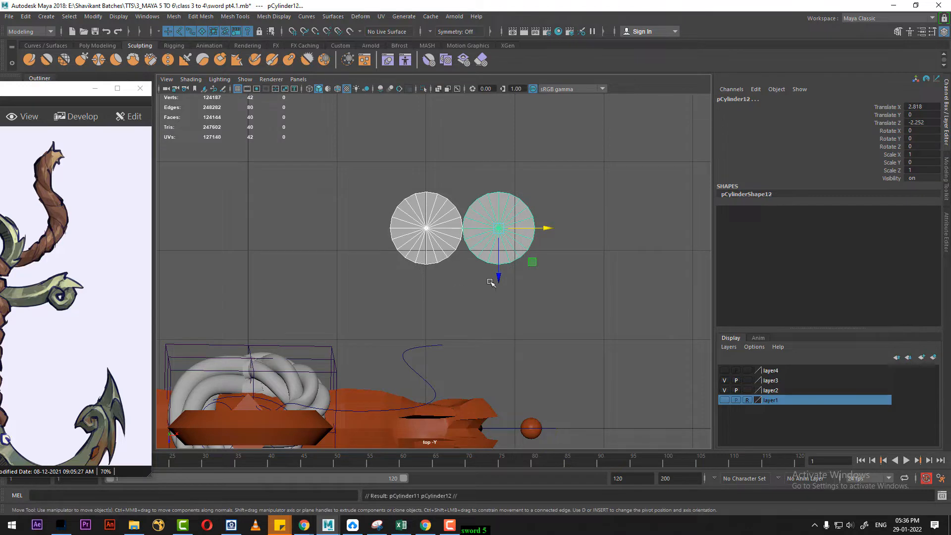
drag(499, 280, 505, 208)
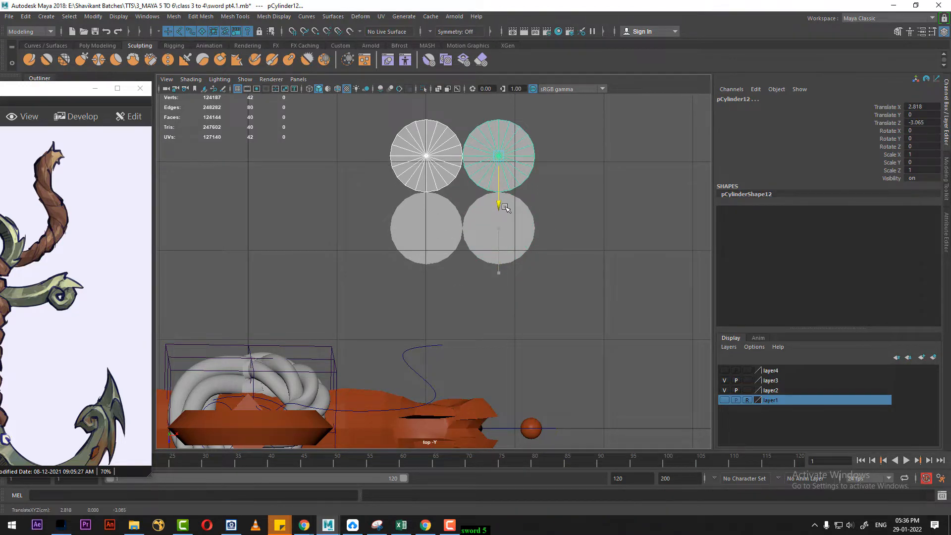
drag(582, 127, 355, 245)
shift+right_drag(450, 170, 443, 348)
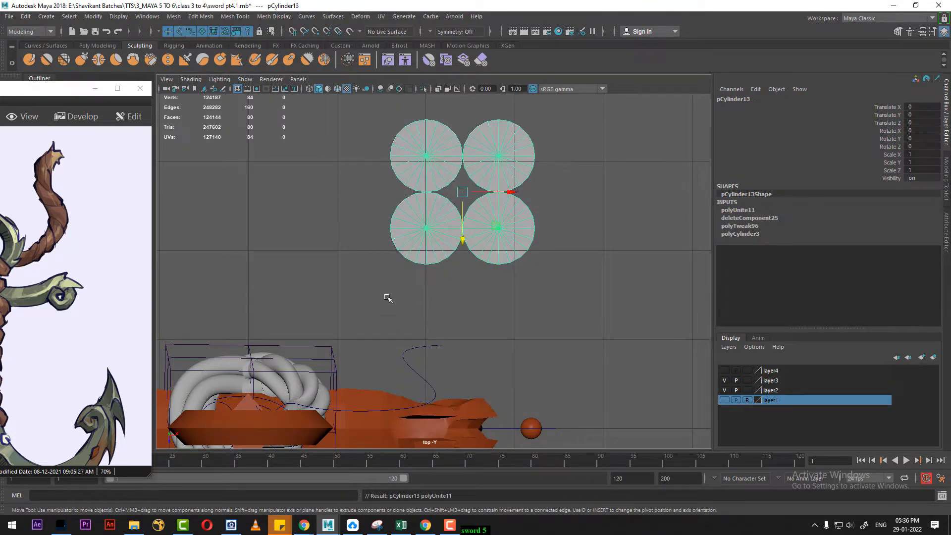
Create a NURBS circle on the grid near the disc cluster, at about 4.79 along X
key(space)
drag(474, 267, 482, 210)
scroll(382, 317, down, 12)
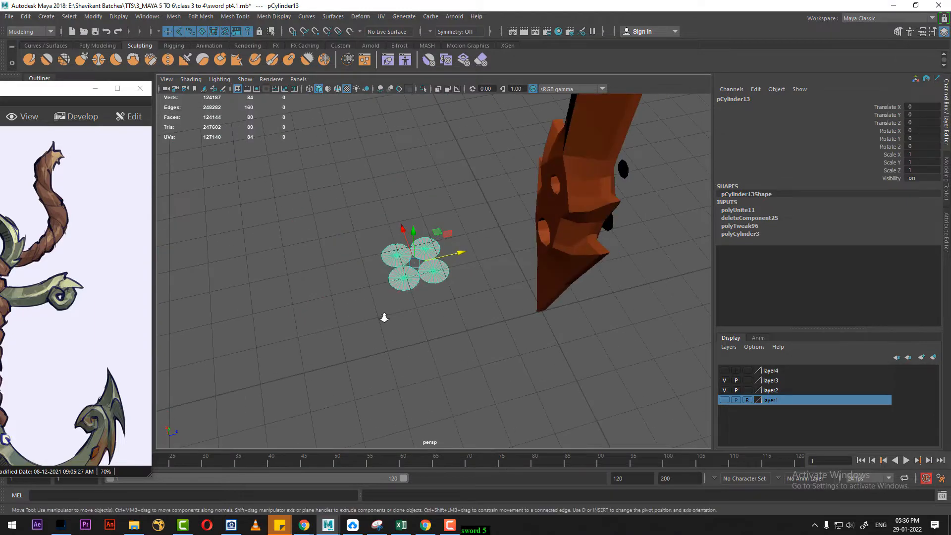
alt+middle_drag(387, 228, 379, 326)
alt+drag(379, 327, 497, 269)
alt+middle_drag(476, 310, 454, 411)
alt+right_drag(455, 411, 399, 295)
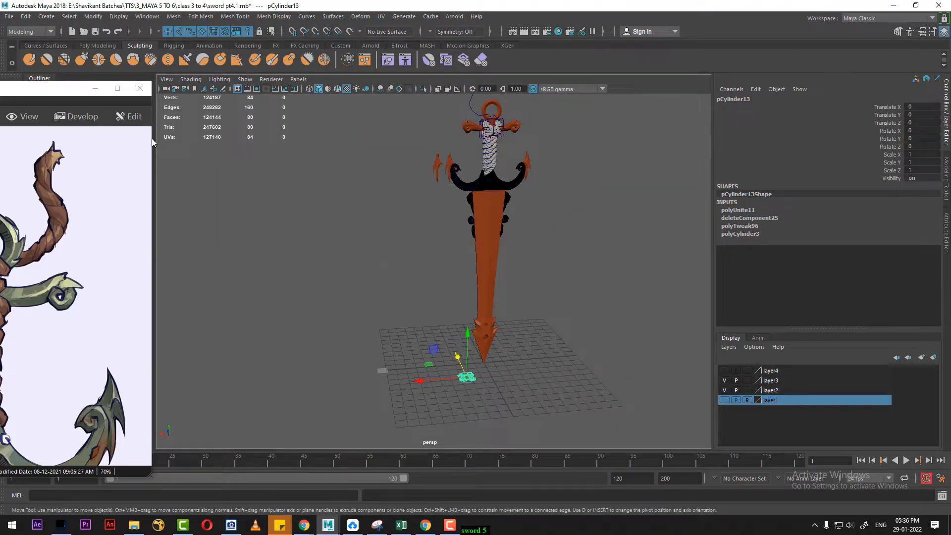
alt+drag(302, 201, 329, 248)
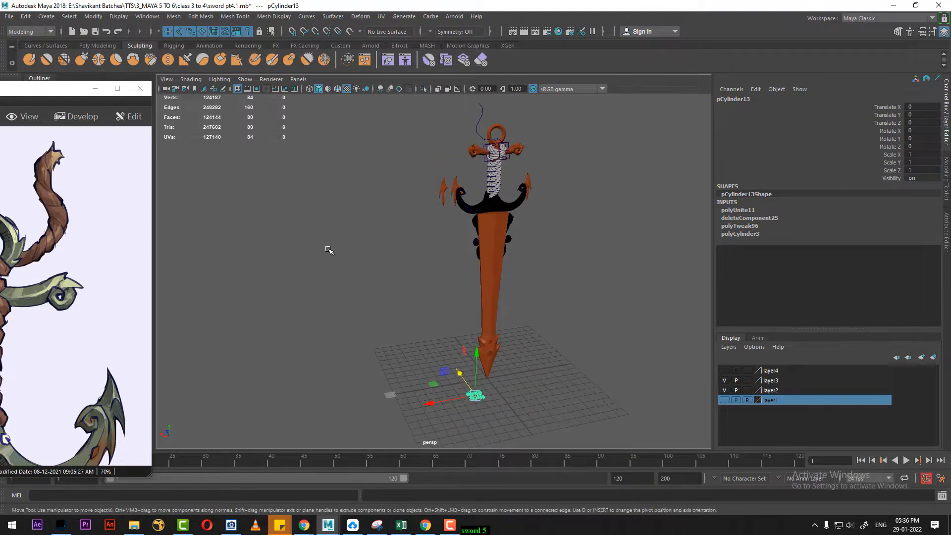
click(46, 17)
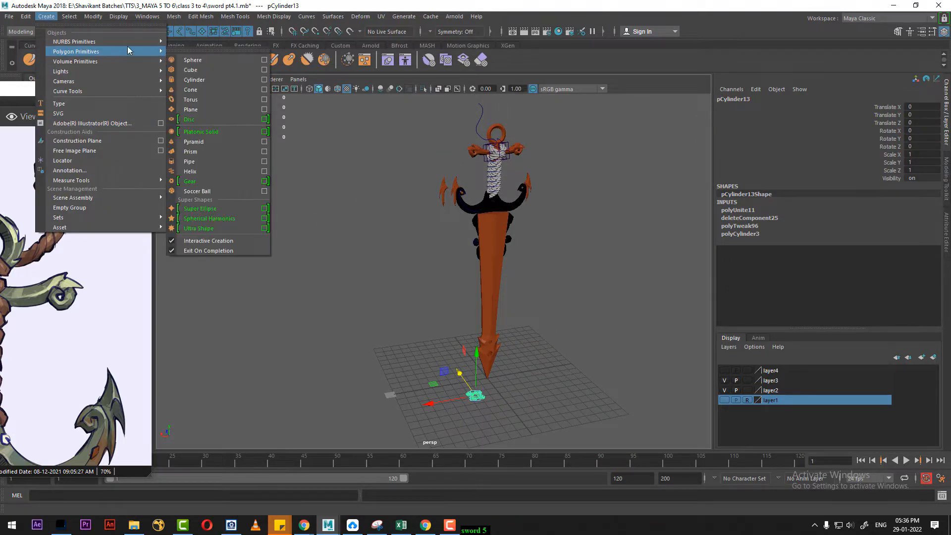
mouse_move(114, 41)
click(206, 113)
alt+right_drag(499, 361, 478, 433)
alt+middle_drag(436, 409, 374, 318)
alt+drag(371, 316, 403, 338)
alt+right_drag(403, 339, 406, 345)
drag(401, 328, 360, 388)
Try to extrude the circle along the curve above the hilt, with reset options, result position At path and pivot Component
alt+right_drag(347, 345, 331, 276)
alt+drag(331, 276, 291, 240)
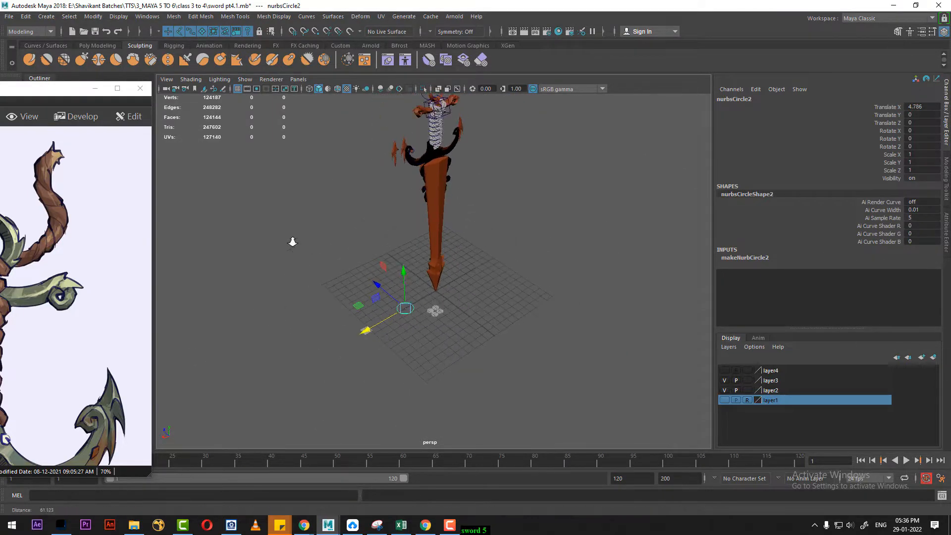
alt+middle_drag(341, 248, 350, 308)
alt+right_drag(350, 308, 399, 277)
alt+drag(403, 260, 373, 230)
alt+middle_drag(371, 155, 373, 213)
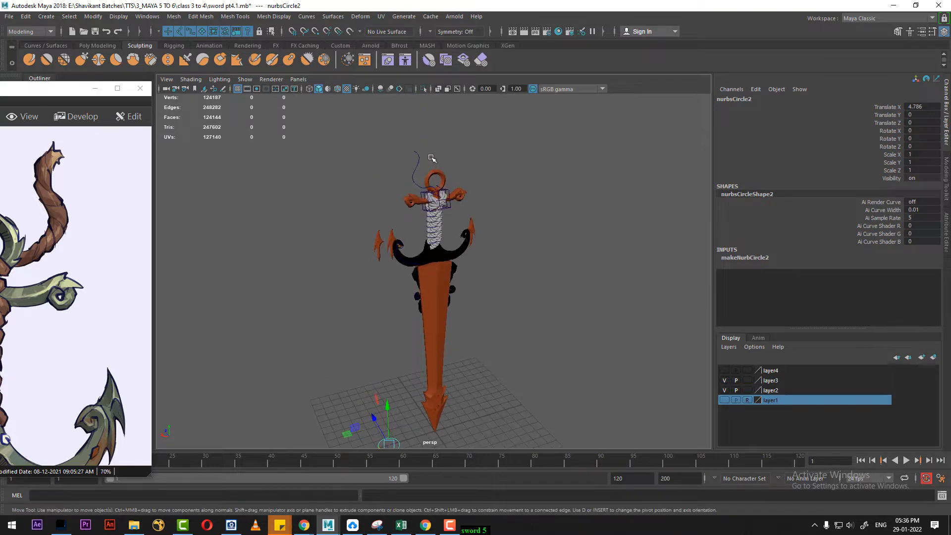
shift+click(417, 152)
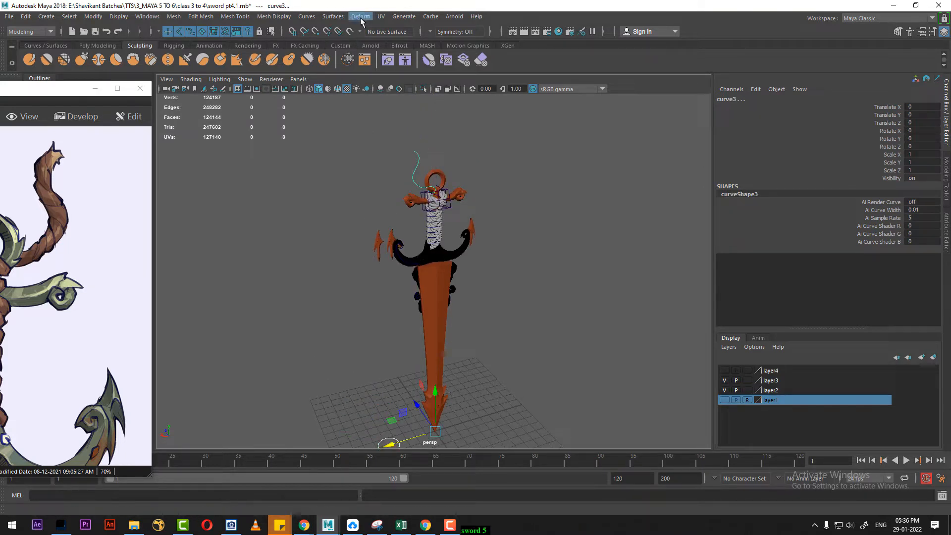
click(333, 16)
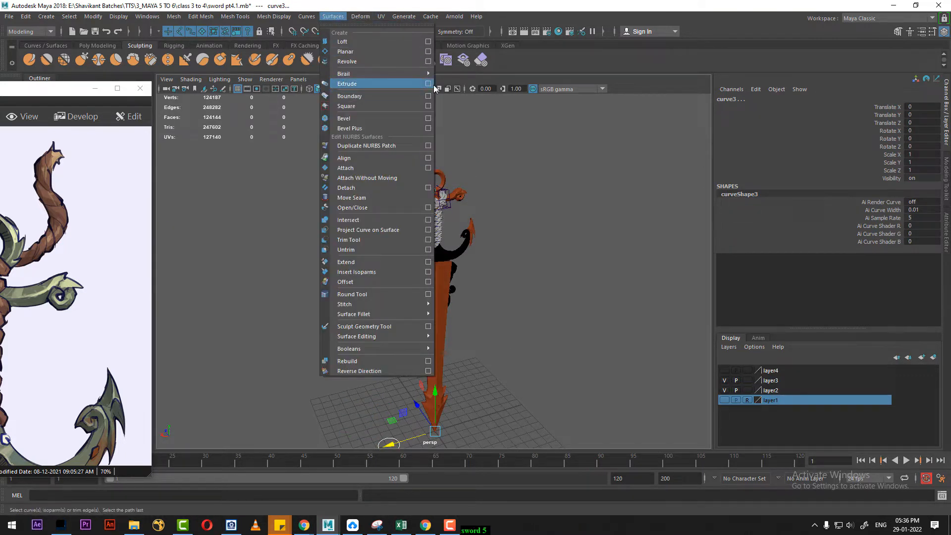
click(428, 84)
click(655, 125)
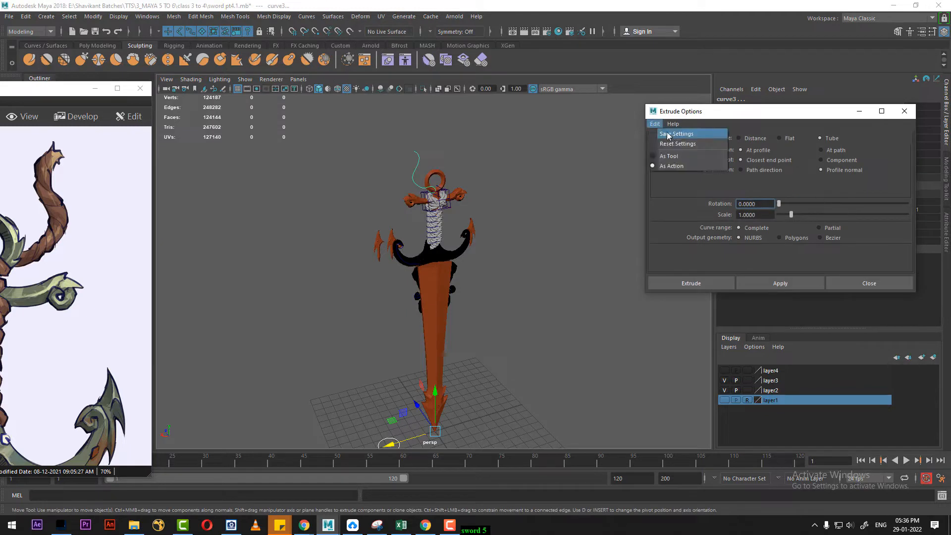
click(671, 144)
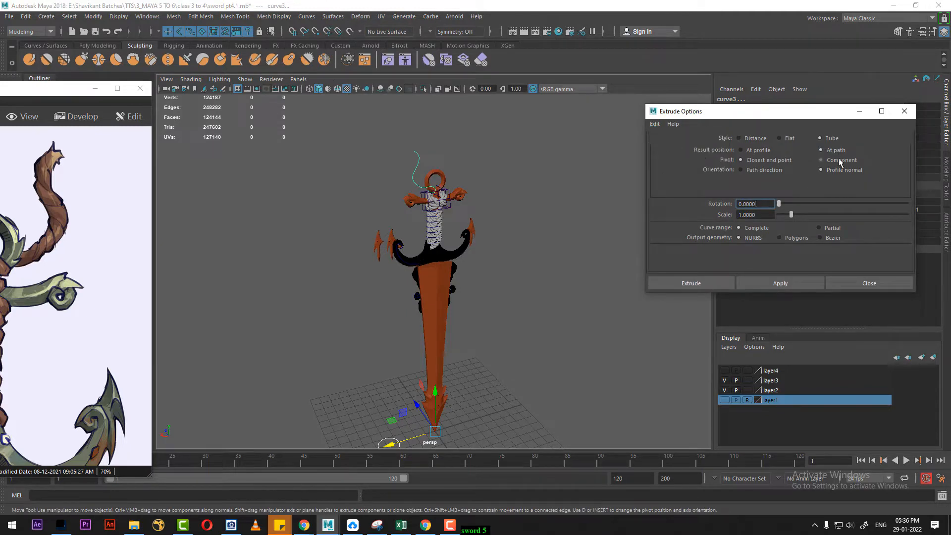
click(793, 287)
Scale the profile circle down uniformly to about 0.21 to thin the extruded tube
alt+middle_drag(461, 312, 458, 215)
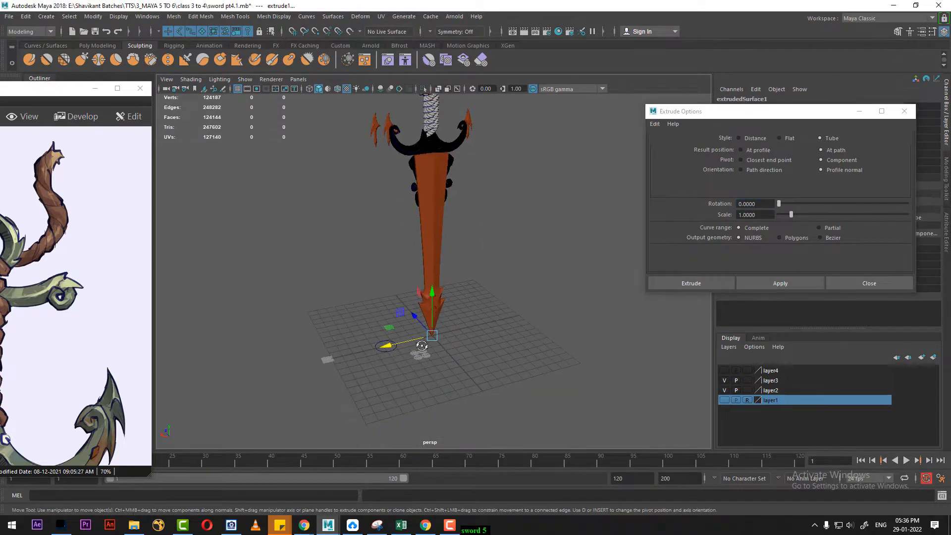
alt+middle_drag(380, 351, 423, 403)
click(401, 409)
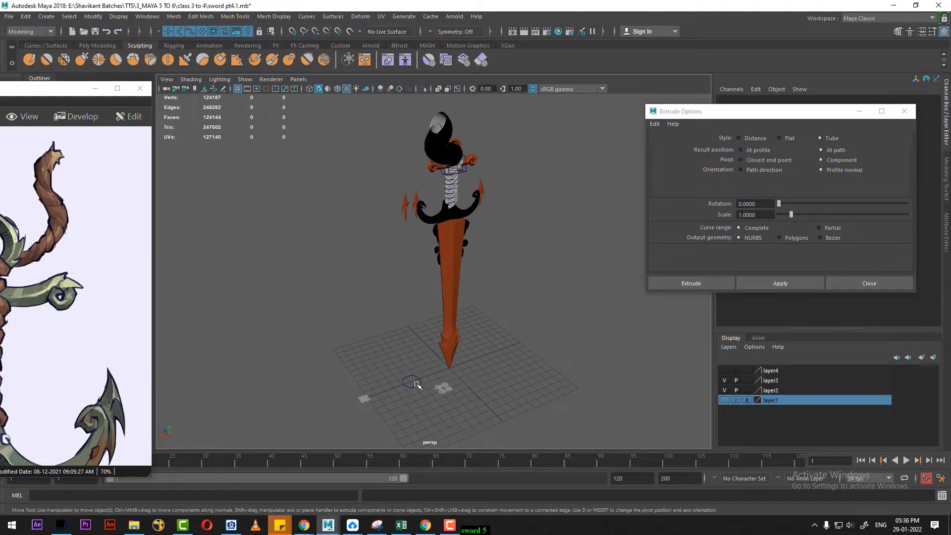
click(406, 382)
key(r)
drag(411, 381, 445, 342)
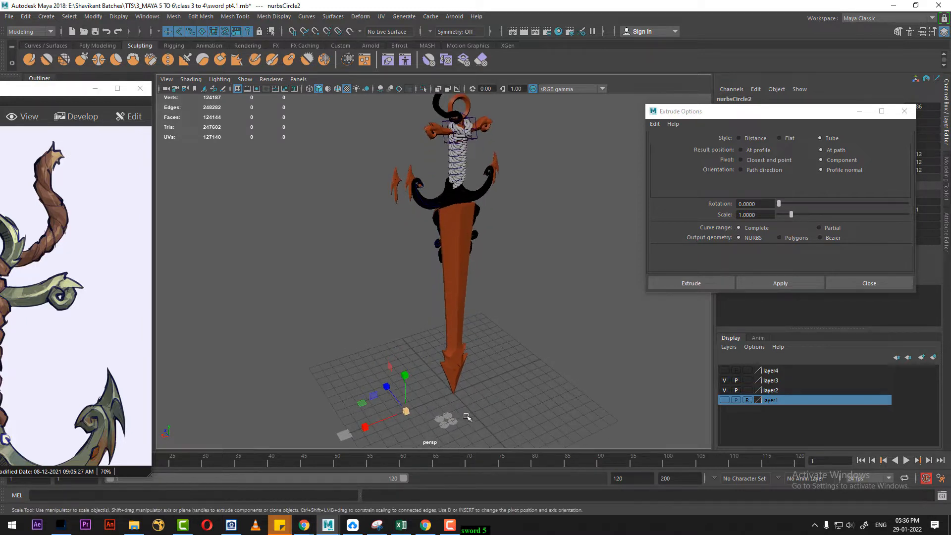
Undo the circle's scaling and the extruded tube
key(ctrl+z)
key(ctrl+z)
key(ctrl+z)
key(ctrl+z)
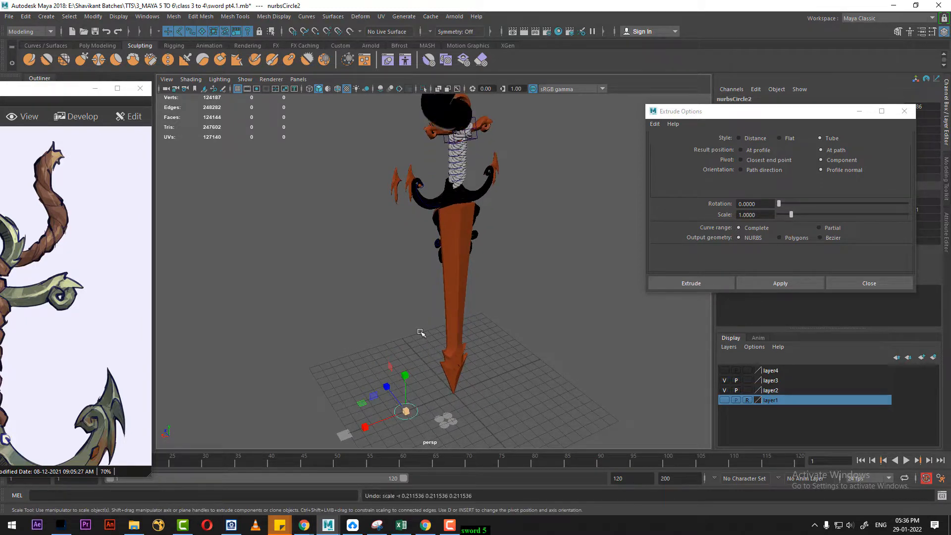
click(387, 375)
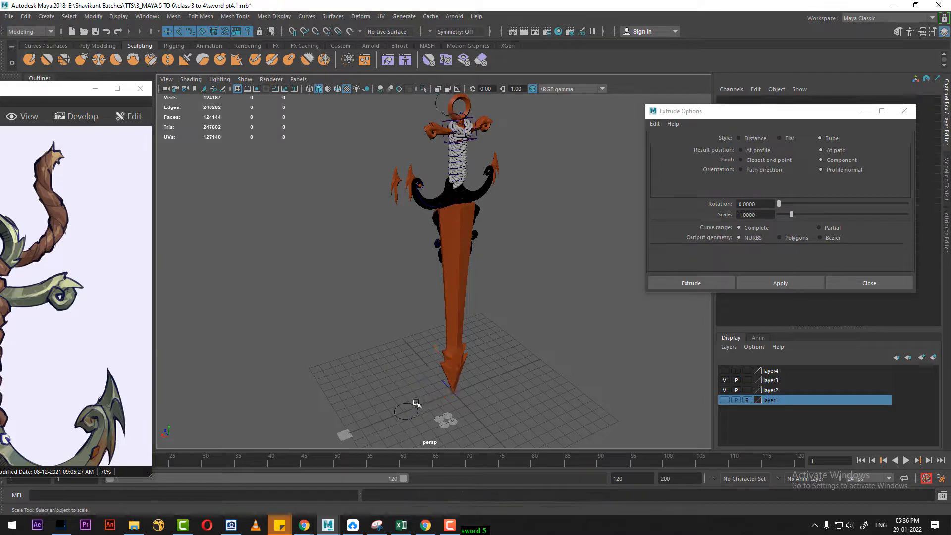
Scale the NURBS circle down to about 0.45 and duplicate it, placing the copy beside it along X
click(416, 404)
alt+right_drag(403, 375, 419, 389)
key(w)
alt+drag(411, 335, 513, 396)
alt+middle_drag(513, 396, 488, 354)
alt+right_drag(487, 354, 505, 385)
key(r)
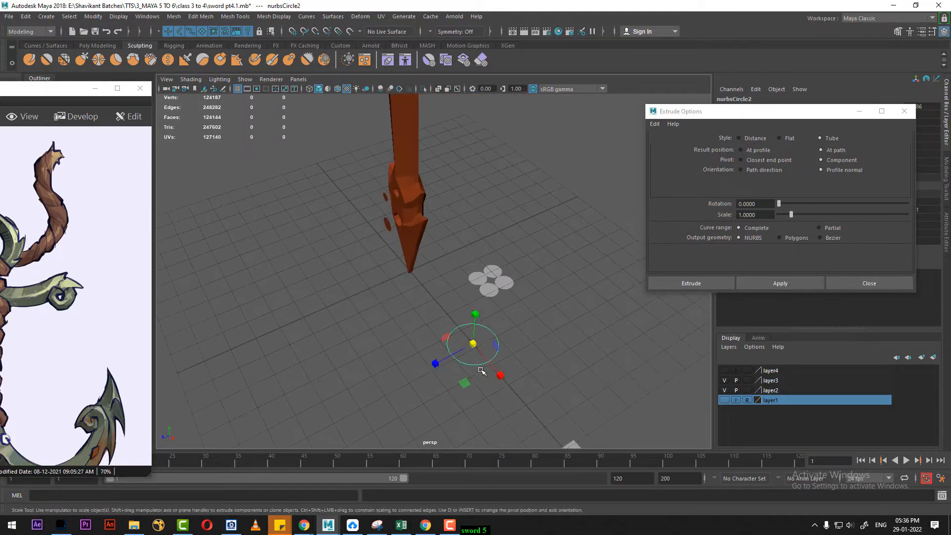
mouse_move(473, 343)
mouse_down()
mouse_move(460, 353)
mouse_move(462, 367)
mouse_move(501, 375)
mouse_up()
key(w)
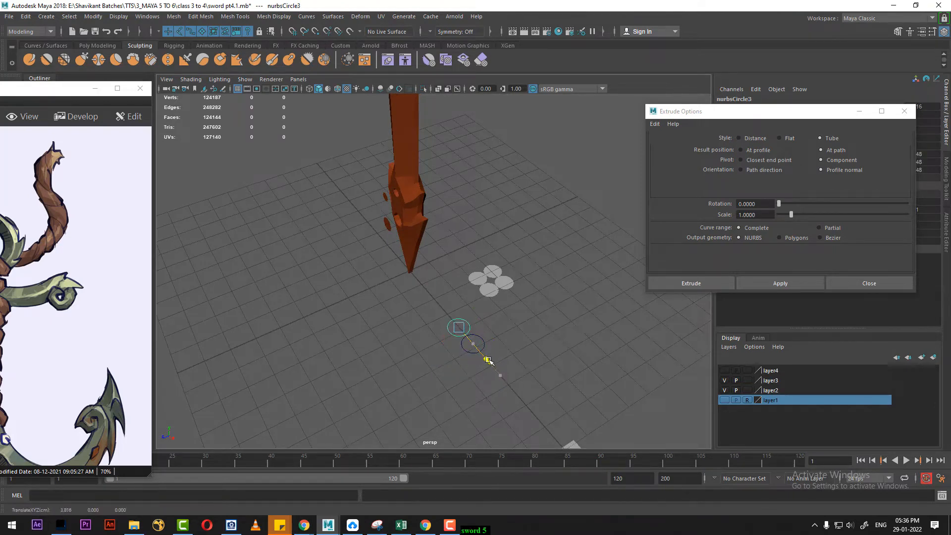
Try to extrude both circles along the curve above the hilt with the same Extrude options
drag(519, 319, 452, 354)
alt+right_drag(526, 324, 372, 240)
alt+drag(372, 241, 385, 192)
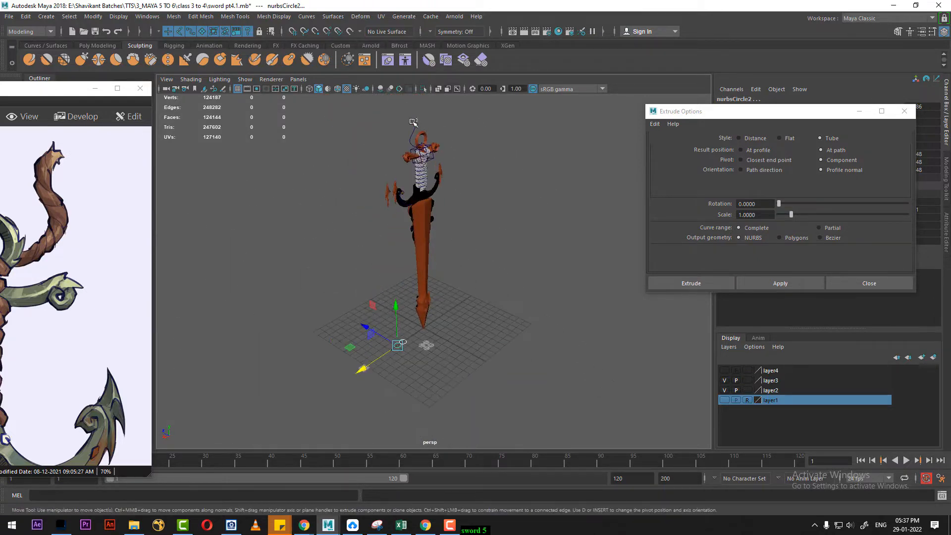
click(780, 284)
alt+drag(564, 275, 429, 244)
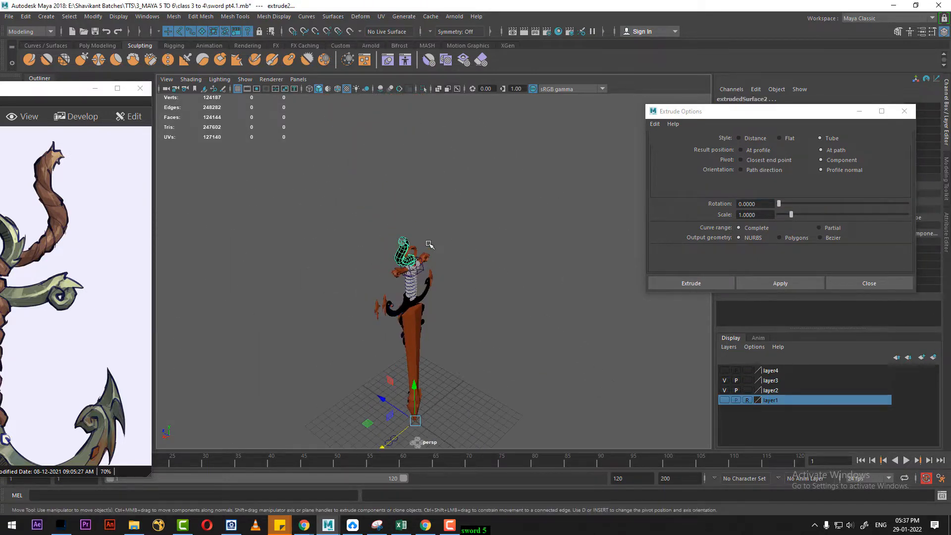
scroll(429, 244, up, 5)
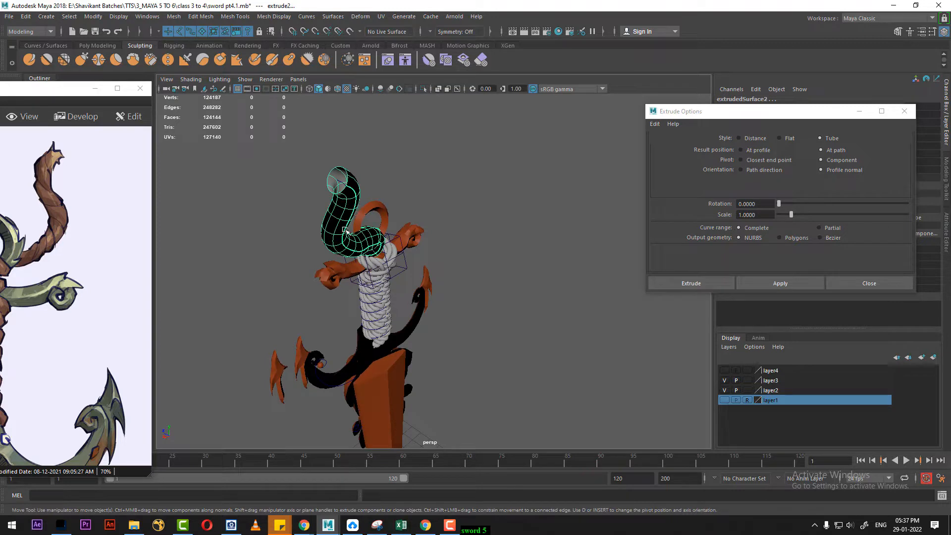
Undo the two-circle extrusion, the duplicated circle and the circle's scaling
alt+right_drag(375, 345, 315, 263)
alt+middle_drag(383, 432, 449, 249)
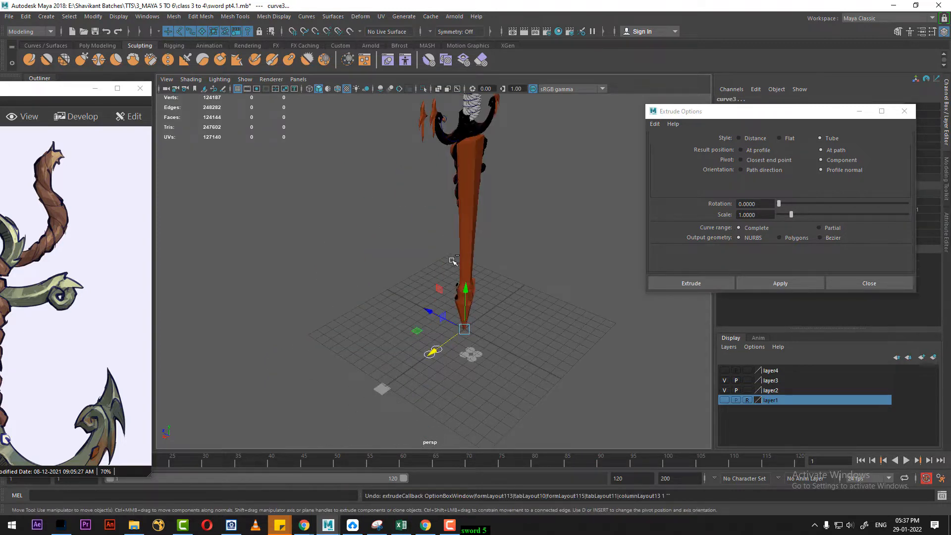
key(ctrl+z)
key(ctrl+z)
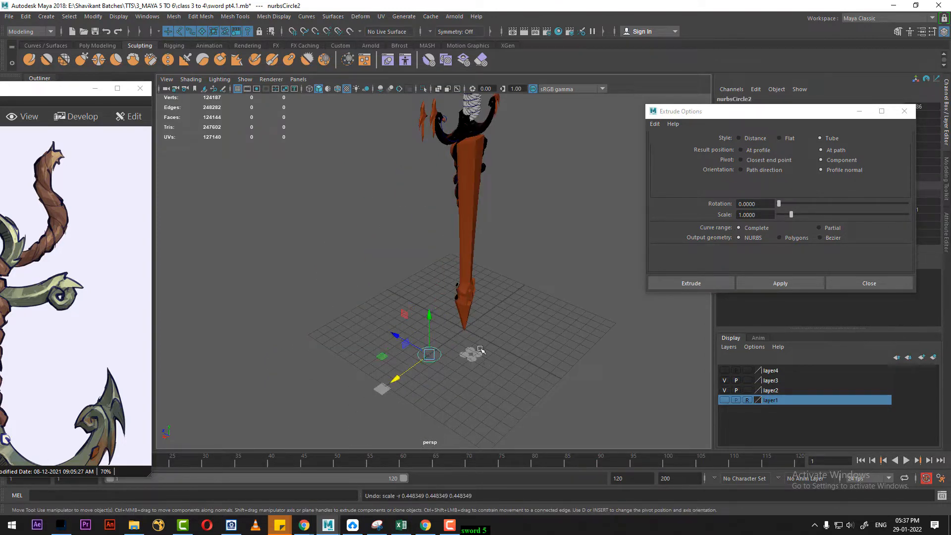
Move the four-disc mesh onto the upper end of the curve above the hilt
alt+drag(479, 350, 538, 343)
click(465, 344)
click(453, 342)
alt+right_drag(453, 341, 426, 322)
alt+drag(426, 322, 498, 282)
alt+middle_drag(497, 282, 484, 346)
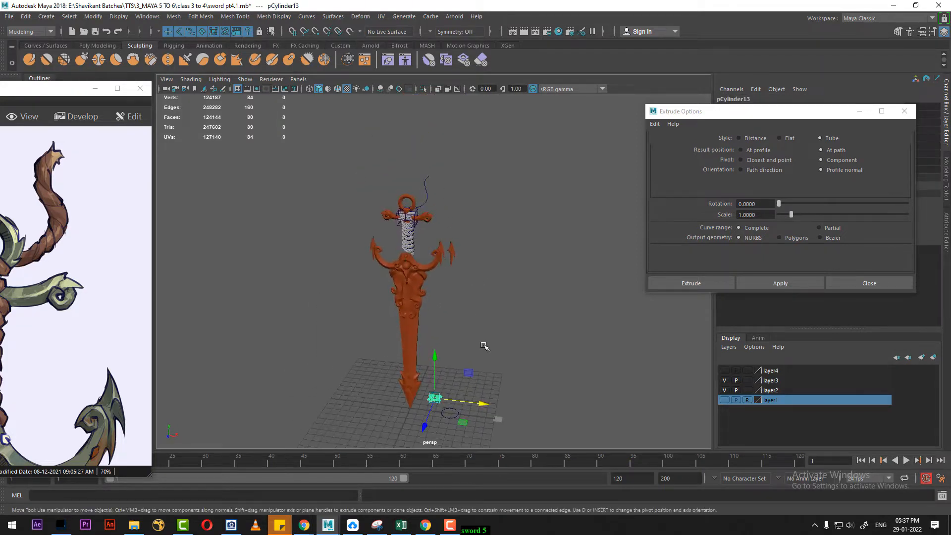
alt+right_drag(442, 306, 460, 318)
alt+middle_drag(461, 318, 484, 396)
alt+right_drag(449, 304, 469, 309)
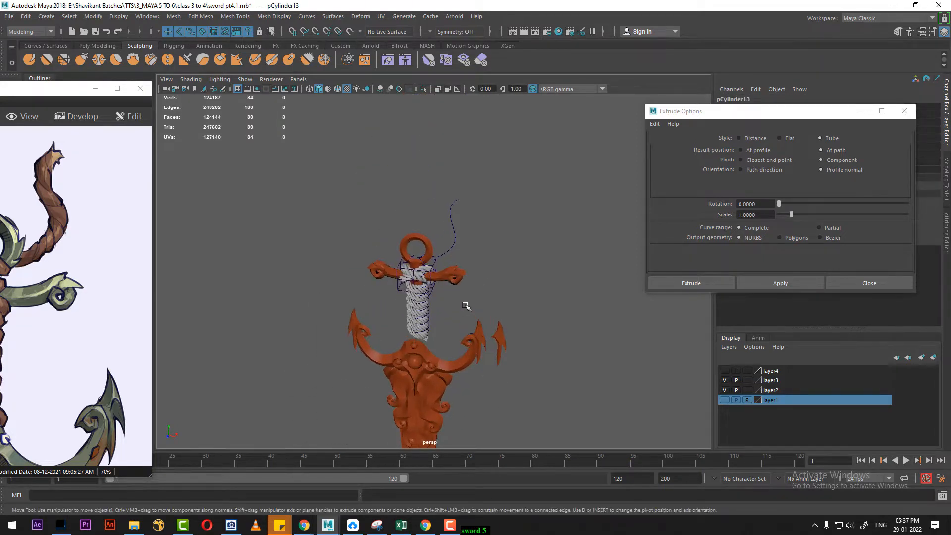
click(458, 199)
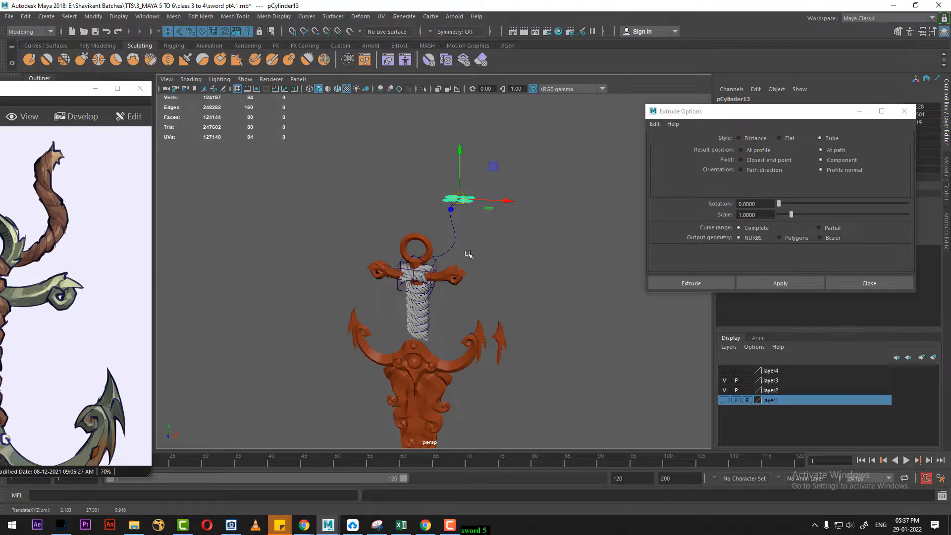
Select all faces of the four-disc mesh and reverse their normals
alt+drag(468, 254, 520, 347)
alt+middle_drag(500, 260, 509, 350)
alt+right_drag(509, 350, 535, 369)
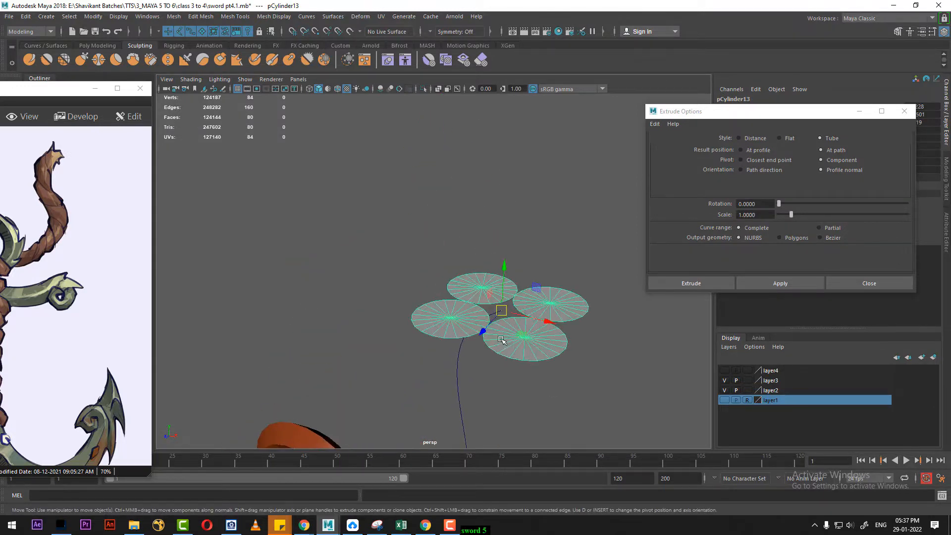
alt+drag(501, 340, 578, 341)
key(f)
alt+drag(496, 341, 488, 199)
scroll(496, 306, down, 1)
right_drag(487, 199, 480, 220)
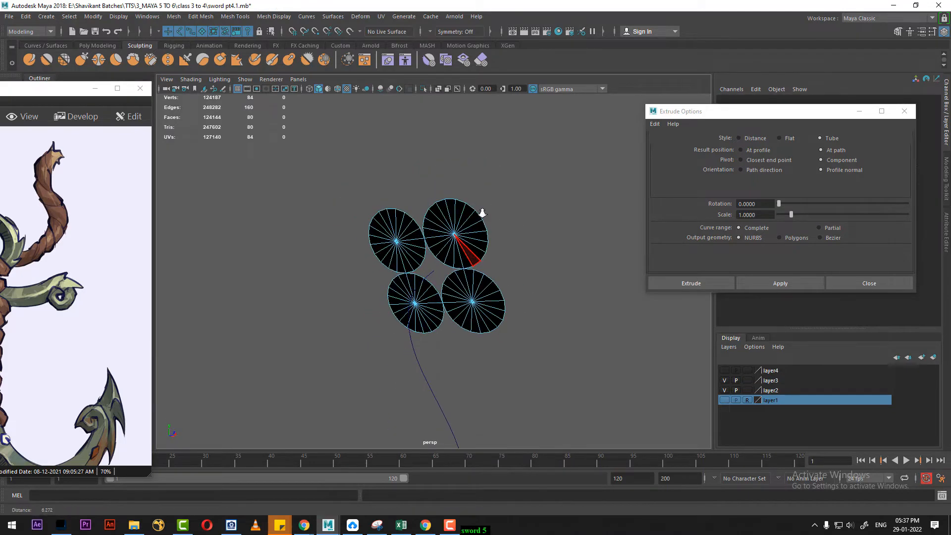
drag(550, 167, 317, 382)
key(w)
alt+drag(466, 293, 438, 311)
shift+right_drag(484, 204, 565, 227)
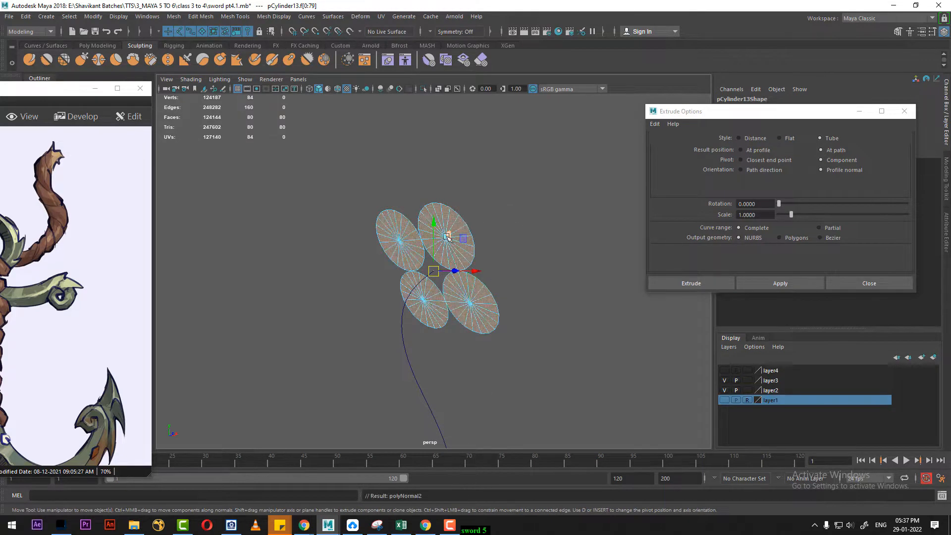
Try to extrude the disc faces along the curve above the hilt, and undo the attempt
click(541, 206)
click(464, 235)
shift+drag(418, 371, 481, 356)
scroll(480, 356, down, 1)
shift+right_drag(491, 213, 506, 242)
scroll(476, 336, down, 3)
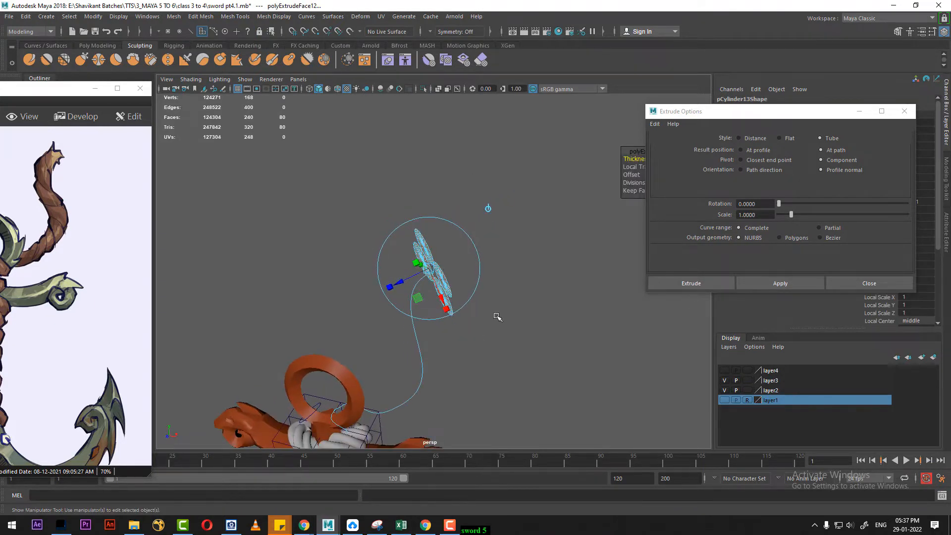
key(ctrl+z)
key(ctrl+z)
Add the curve to the disc face selection, extrude the faces once more, and undo the extrusion
alt+drag(507, 315, 466, 297)
right_drag(504, 213, 536, 183)
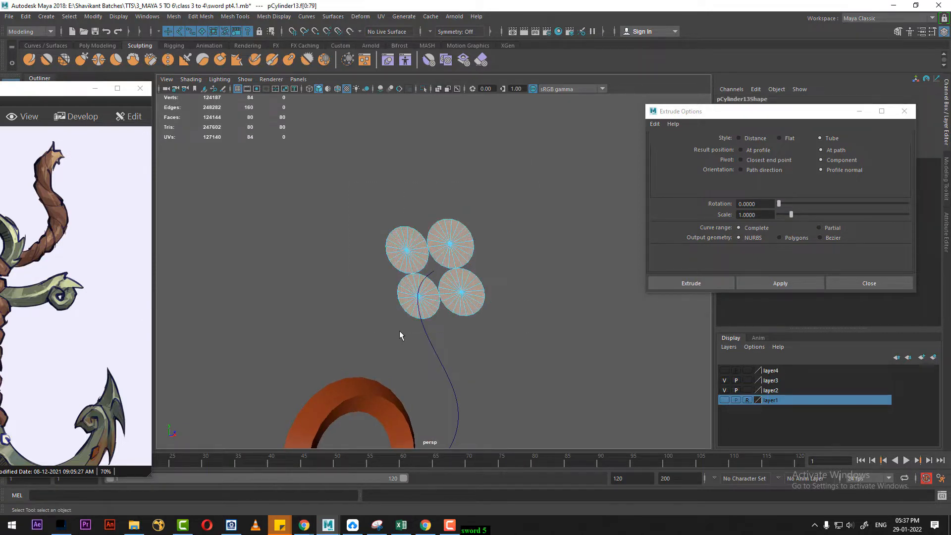
scroll(440, 358, up, 2)
shift+click(431, 366)
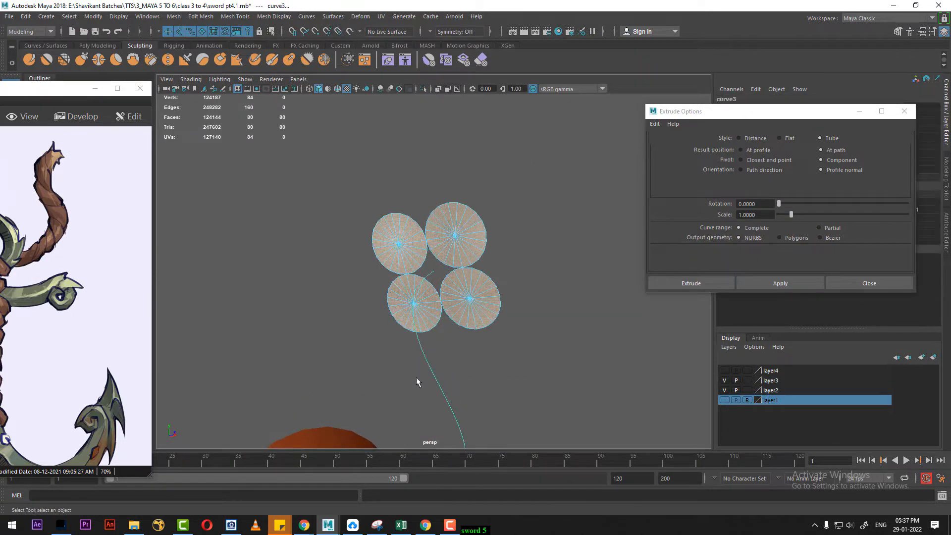
shift+right_click(448, 232)
shift+right_drag(442, 274, 442, 275)
scroll(448, 292, down, 4)
alt+drag(448, 317, 420, 334)
alt+drag(573, 202, 535, 294)
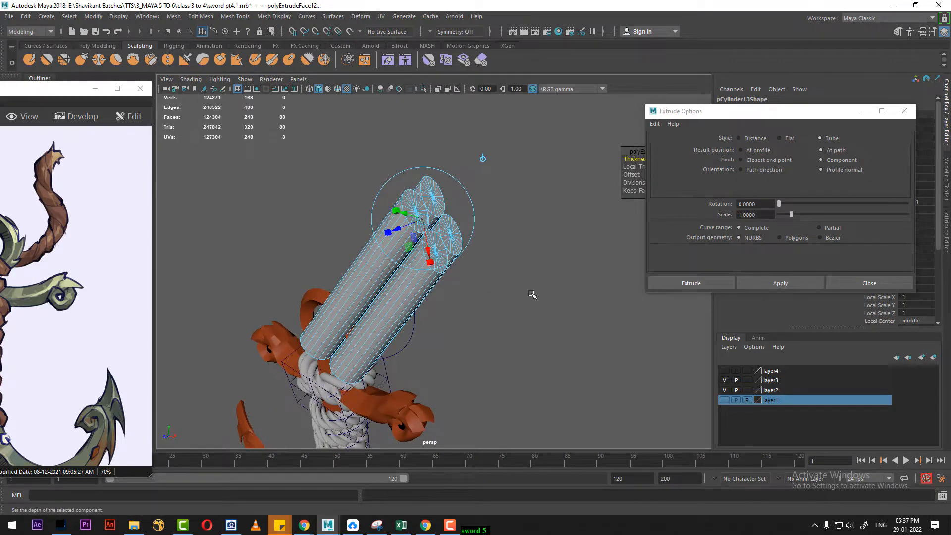
key(ctrl+z)
key(ctrl+z)
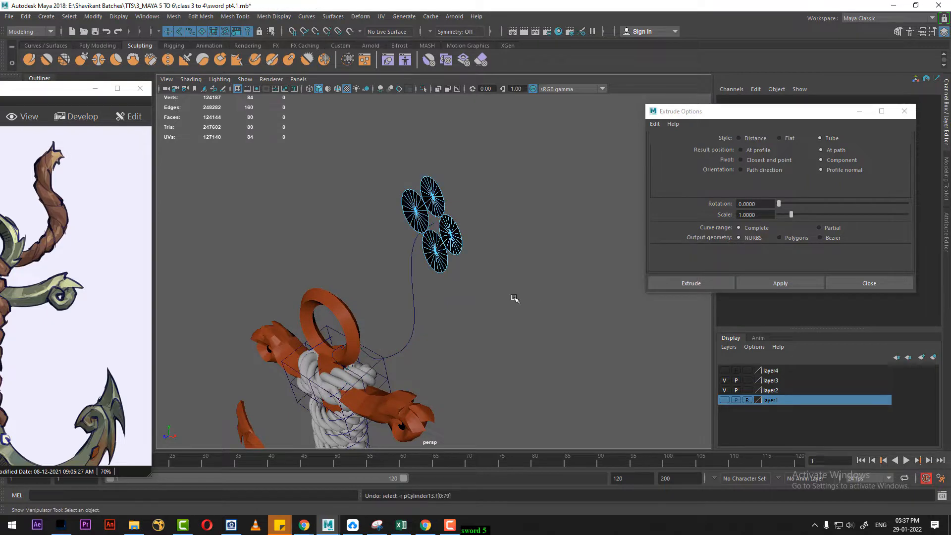
Show the layer1 reference image in the front view and scale the whole four-disc mesh down to about 0.70
alt+drag(516, 295, 552, 276)
scroll(552, 276, up, 2)
right_drag(428, 196, 507, 174)
click(507, 174)
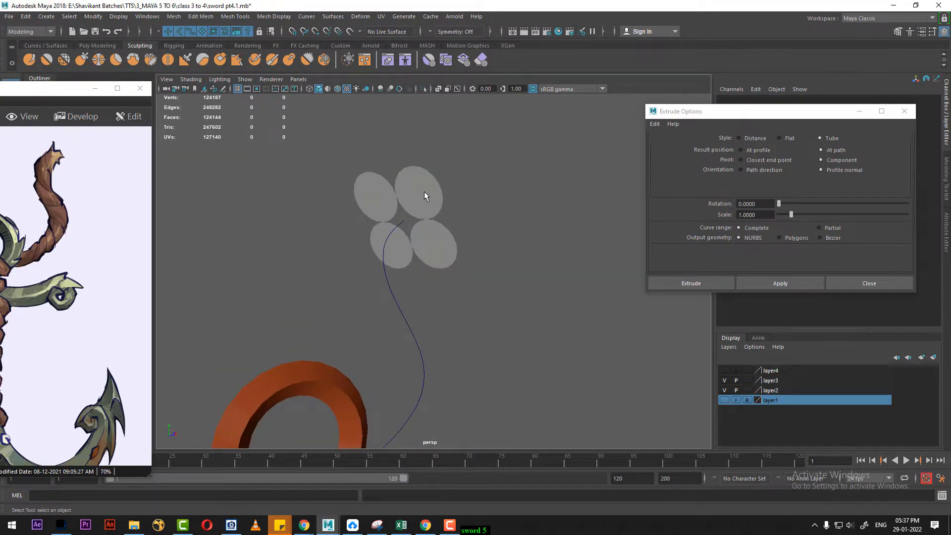
click(426, 195)
key(space)
drag(461, 249, 470, 271)
scroll(519, 228, up, 2)
alt+middle_drag(531, 107, 549, 326)
click(724, 400)
scroll(511, 235, up, 3)
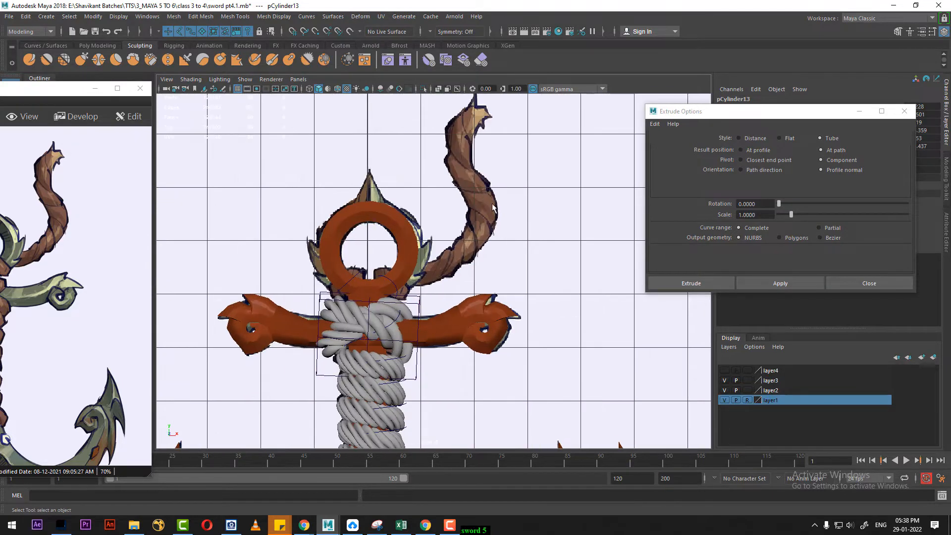
key(r)
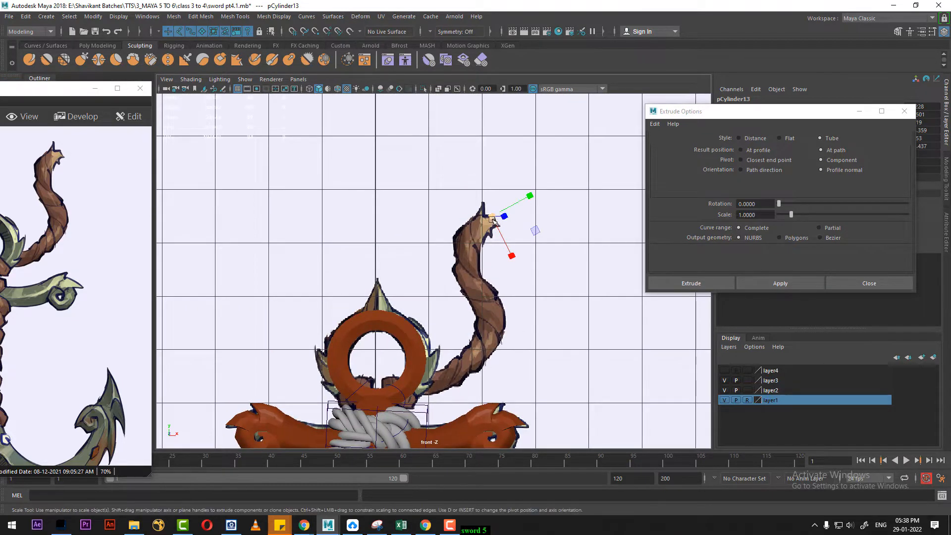
drag(493, 220, 477, 221)
Turn off layer1's reference lock and move its image plane behind the sword model to about -5.19 in Z
key(space)
drag(510, 250, 509, 146)
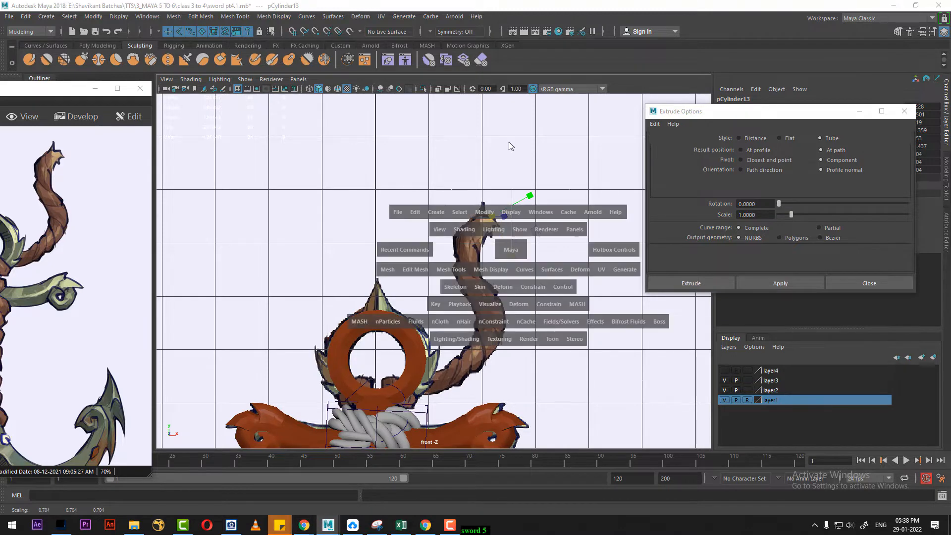
alt+drag(384, 223, 507, 284)
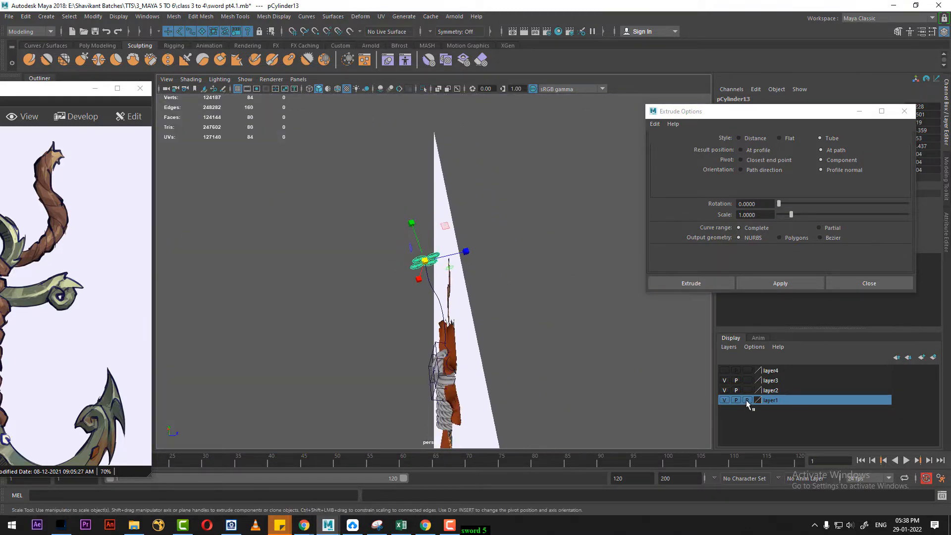
click(471, 351)
key(w)
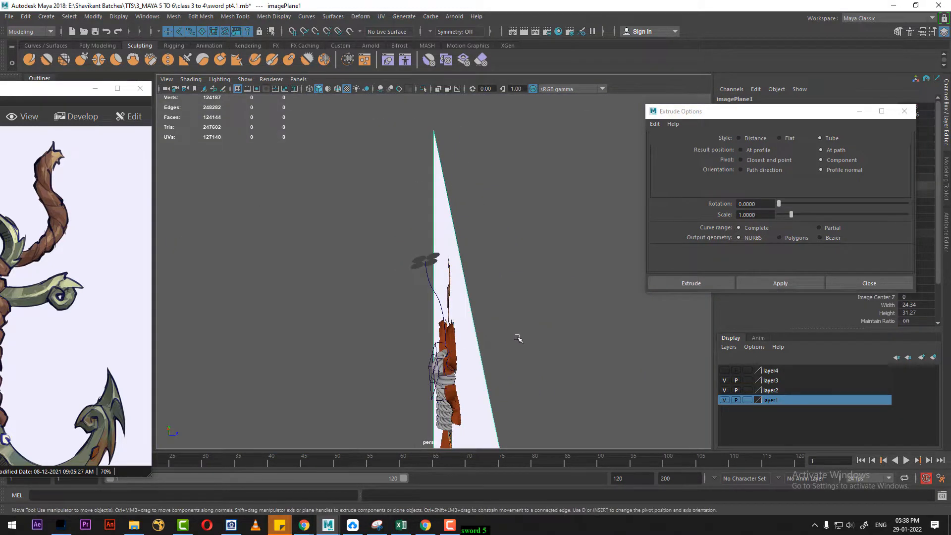
alt+drag(516, 335, 437, 386)
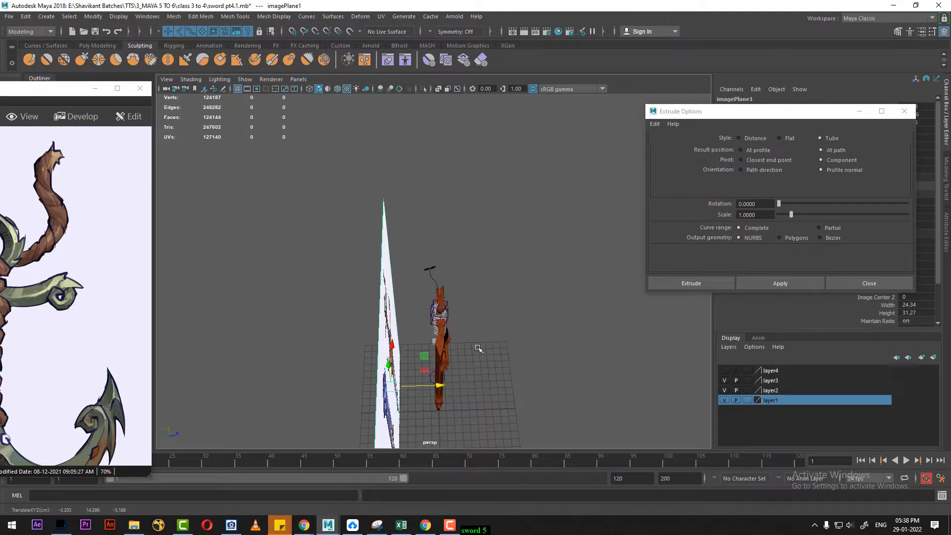
Scale the four-disc mesh down to about 0.415 against the reference rope in the front view
key(space)
drag(497, 295, 503, 327)
alt+right_drag(512, 256, 563, 266)
alt+middle_drag(564, 266, 560, 270)
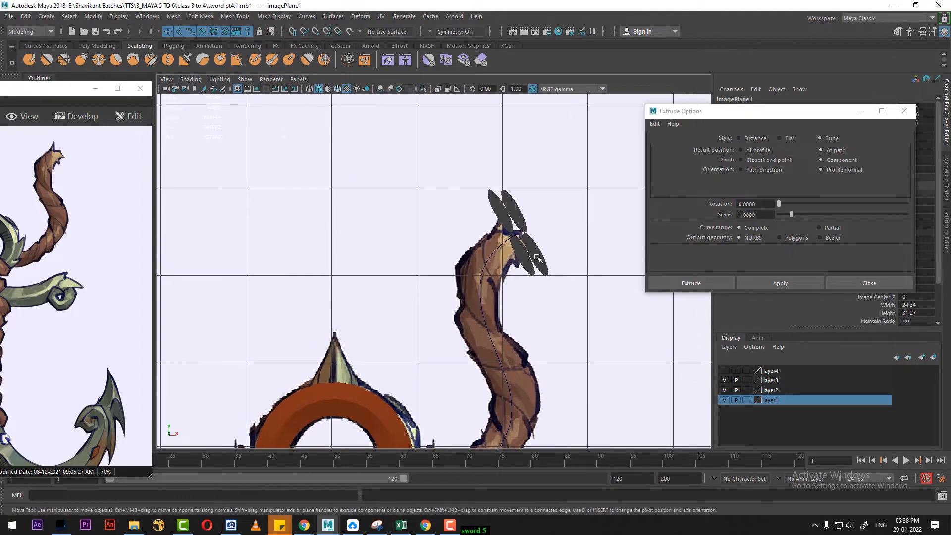
click(526, 255)
key(r)
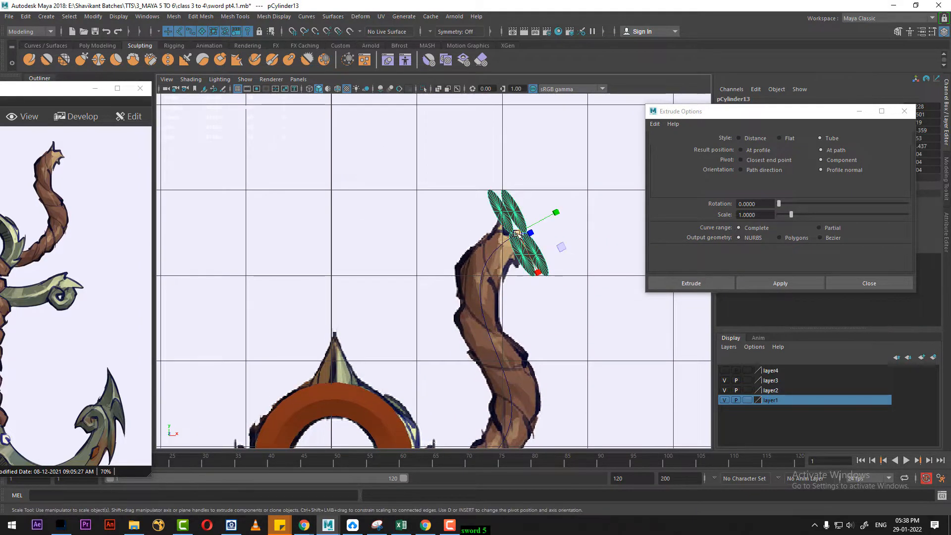
drag(516, 233, 485, 247)
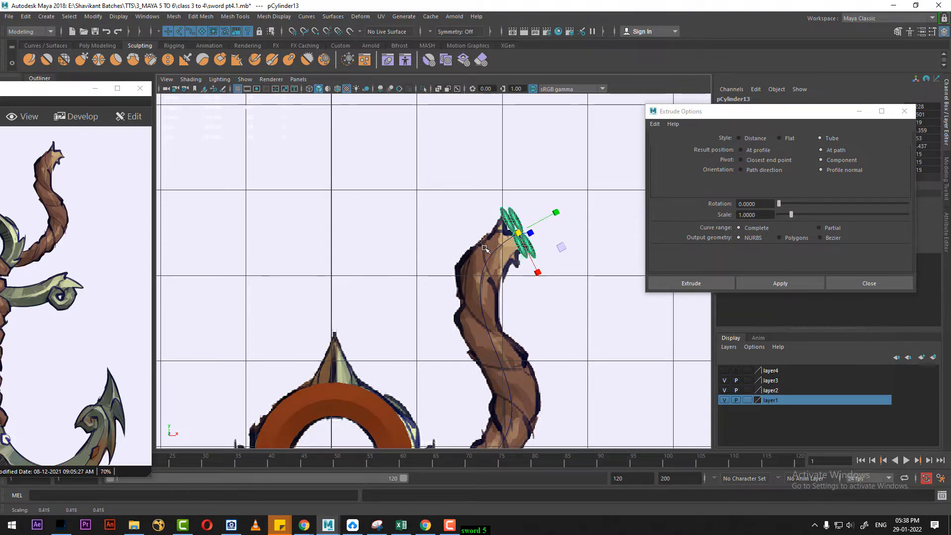
Move the four-disc mesh down onto the reference rope's upper end and scale it to about 0.334
key(w)
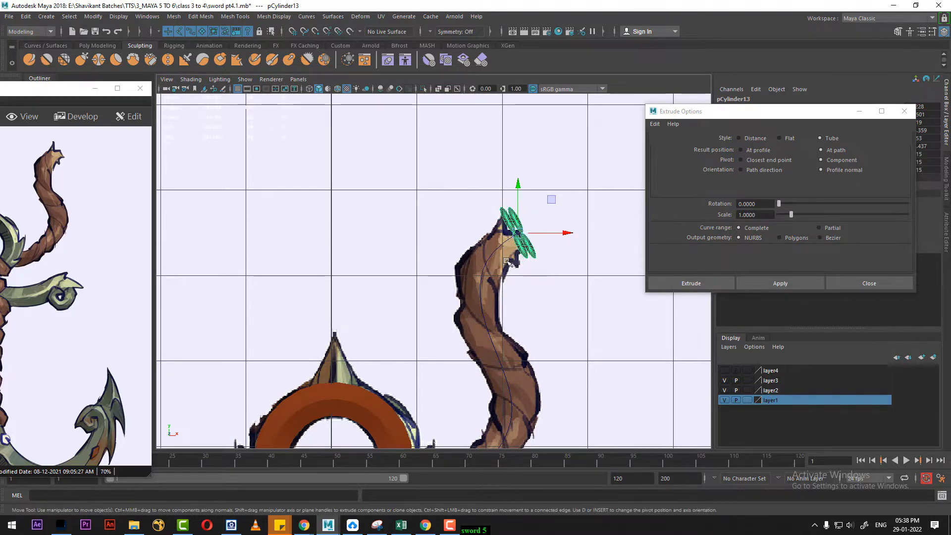
middle_drag(495, 252, 483, 262)
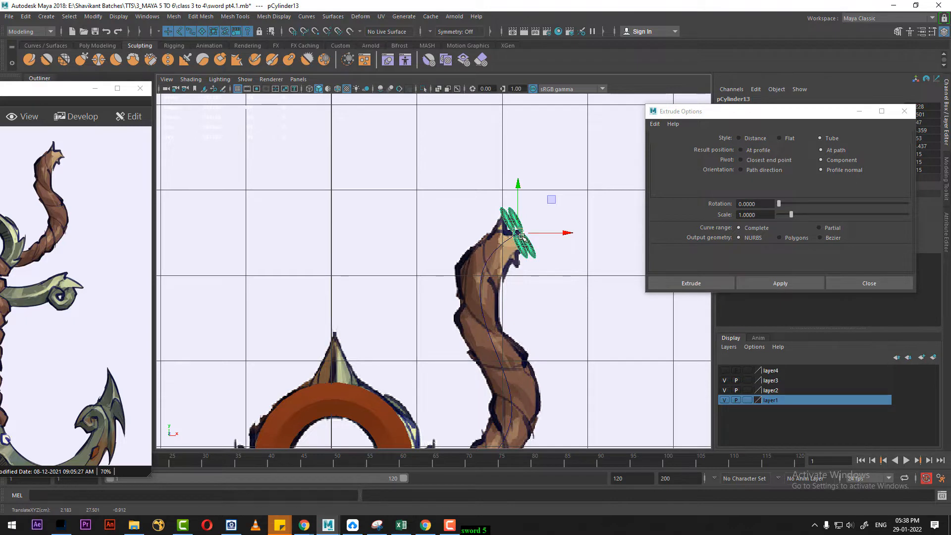
drag(521, 232, 500, 250)
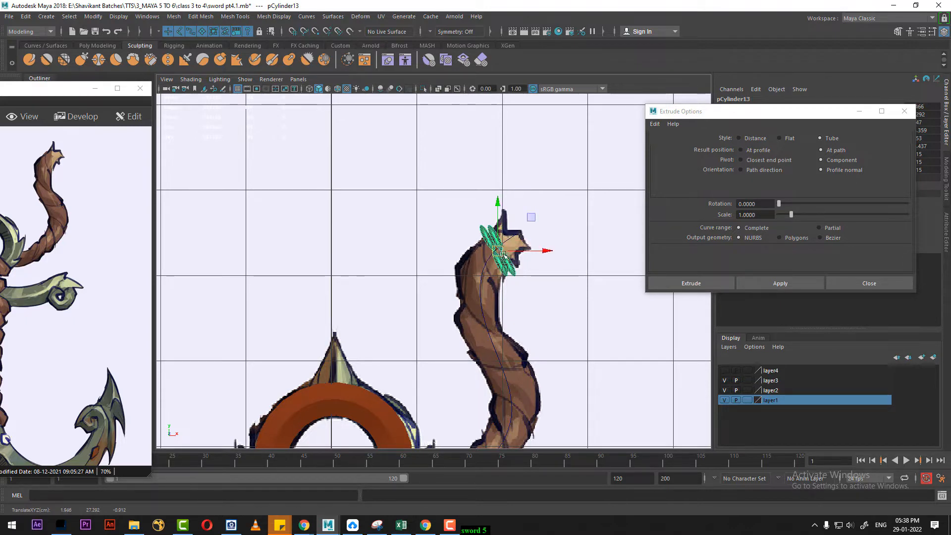
key(r)
drag(497, 255, 490, 254)
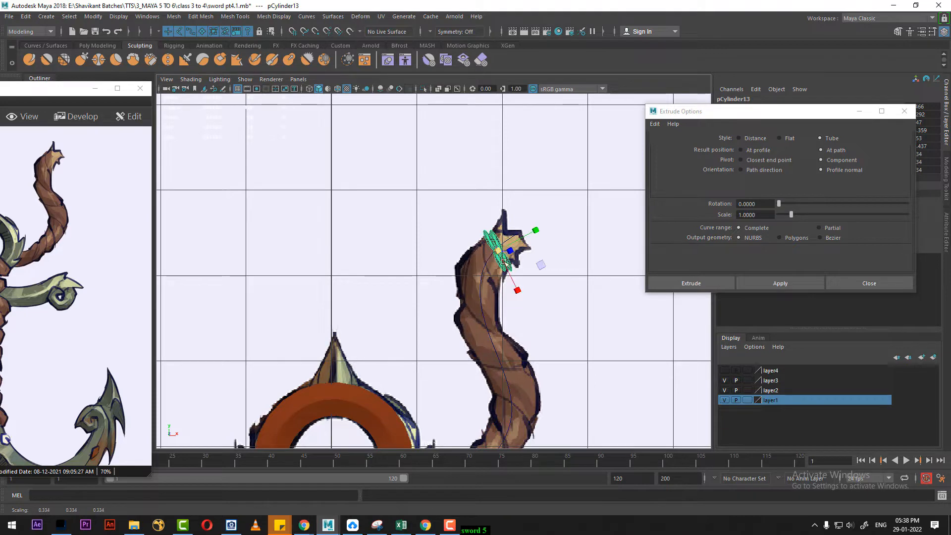
Snap the four-disc mesh onto the upper end point of the curve in the perspective view
key(space)
drag(520, 287, 528, 182)
alt+drag(505, 267, 517, 345)
alt+right_drag(517, 345, 626, 425)
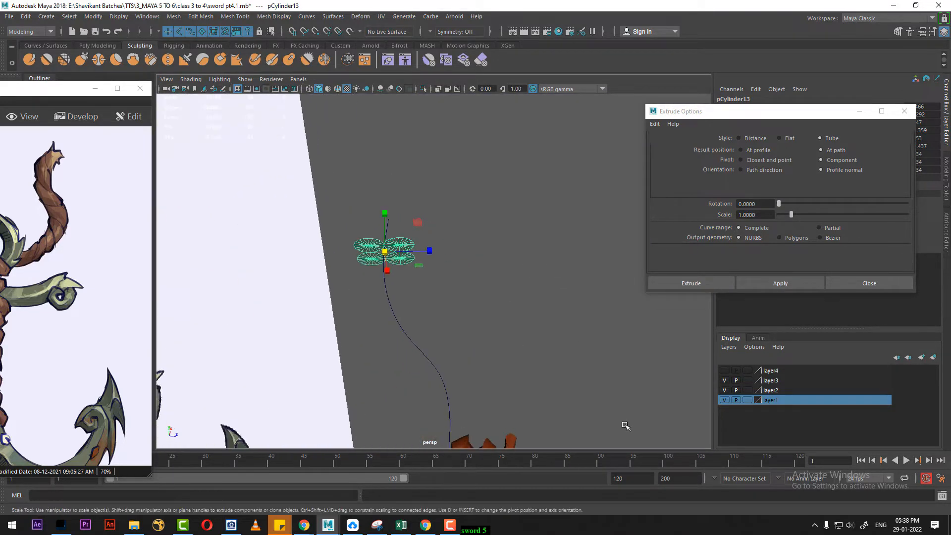
alt+drag(626, 424, 481, 381)
alt+right_drag(481, 381, 505, 413)
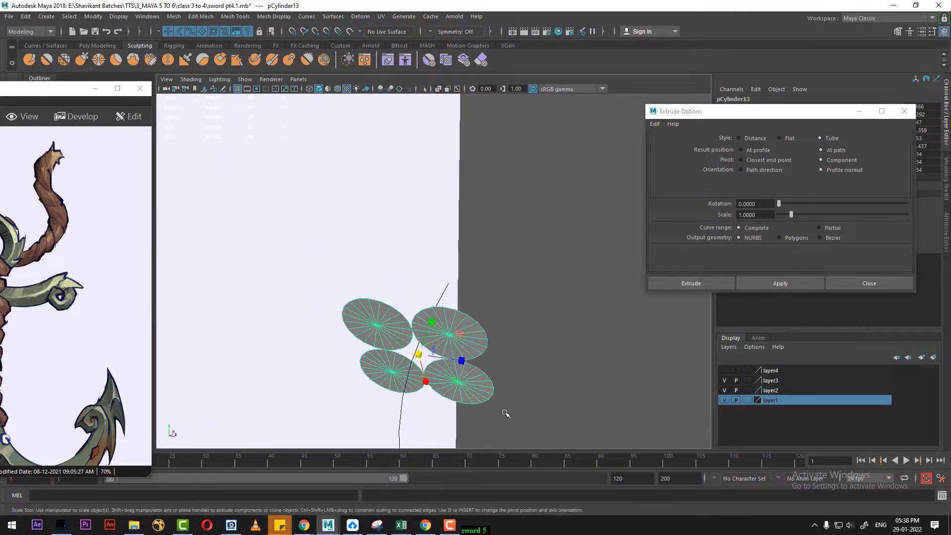
middle_drag(449, 299, 467, 277)
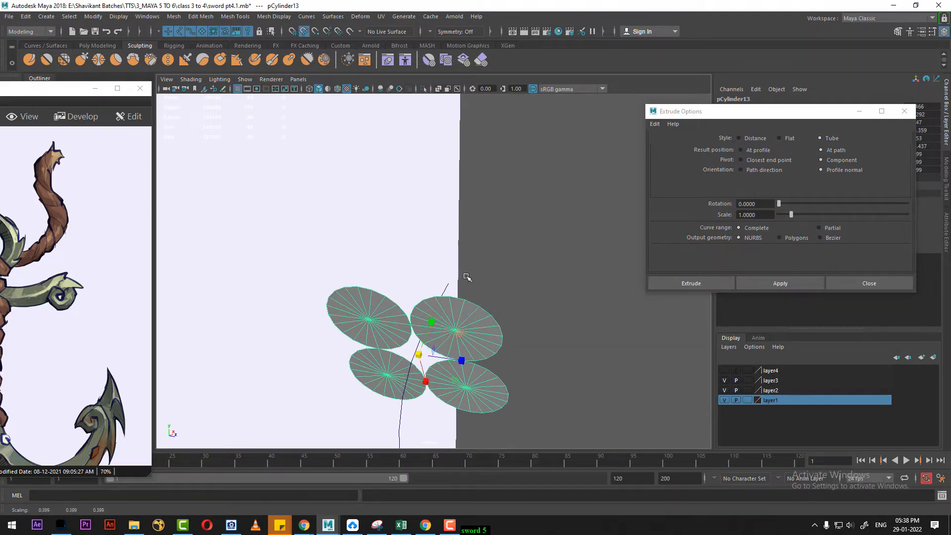
key(ctrl+z)
key(w)
click(560, 333)
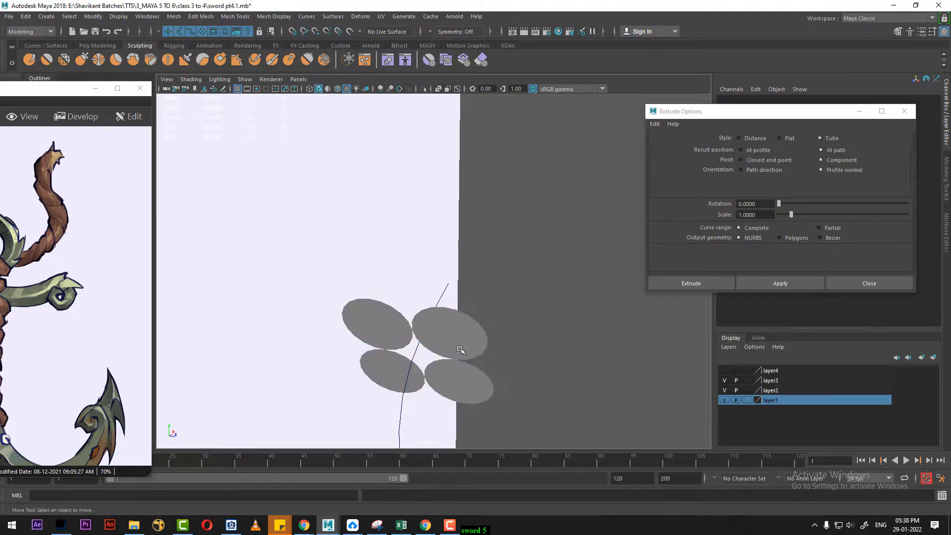
click(459, 344)
middle_drag(444, 290, 483, 260)
Select all faces of the scaled disc mesh together with the curve and extrude them along it
alt+drag(539, 373, 525, 273)
right_drag(532, 185, 531, 210)
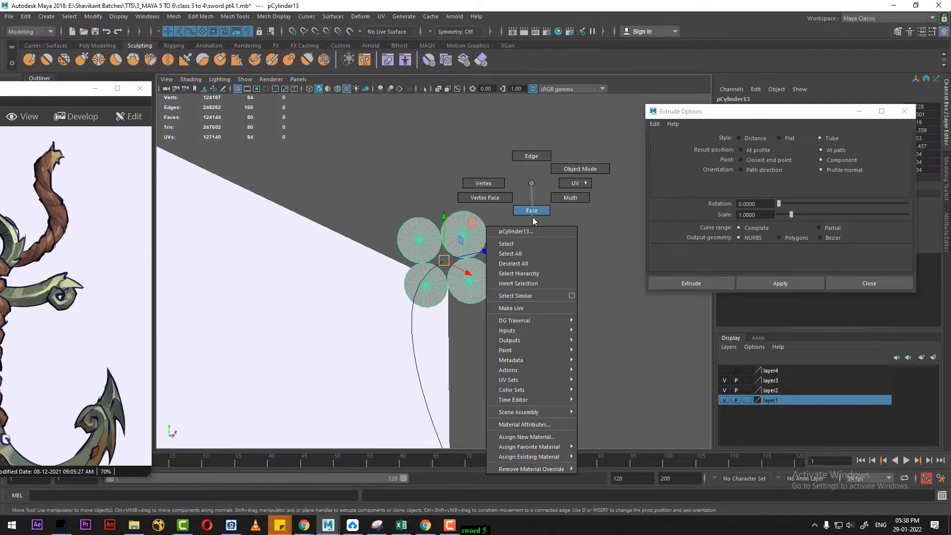
drag(560, 169, 318, 367)
alt+drag(483, 372, 503, 256)
shift+click(443, 349)
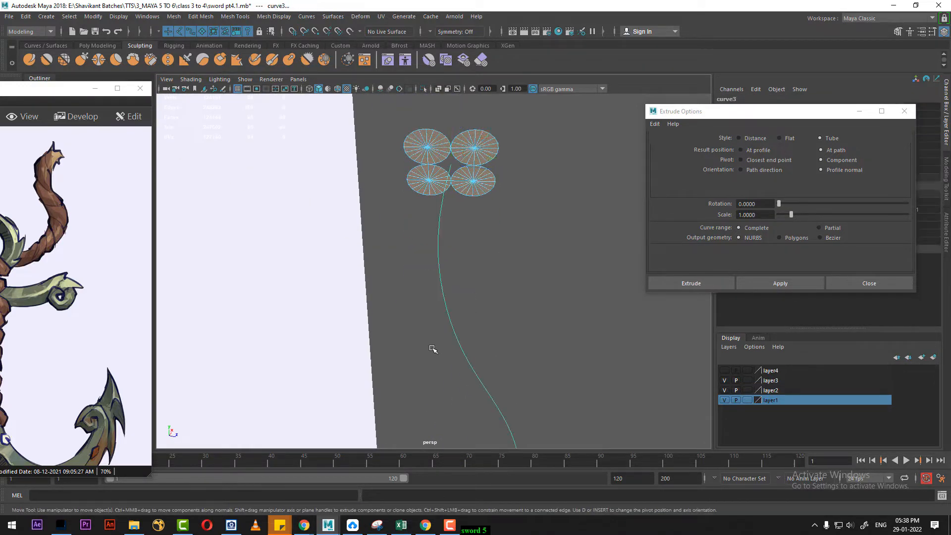
shift+right_drag(520, 273, 523, 287)
scroll(545, 324, down, 5)
alt+drag(545, 325, 466, 238)
Set the face extrusion's Divisions to 500 so the strands follow the curve
click(902, 286)
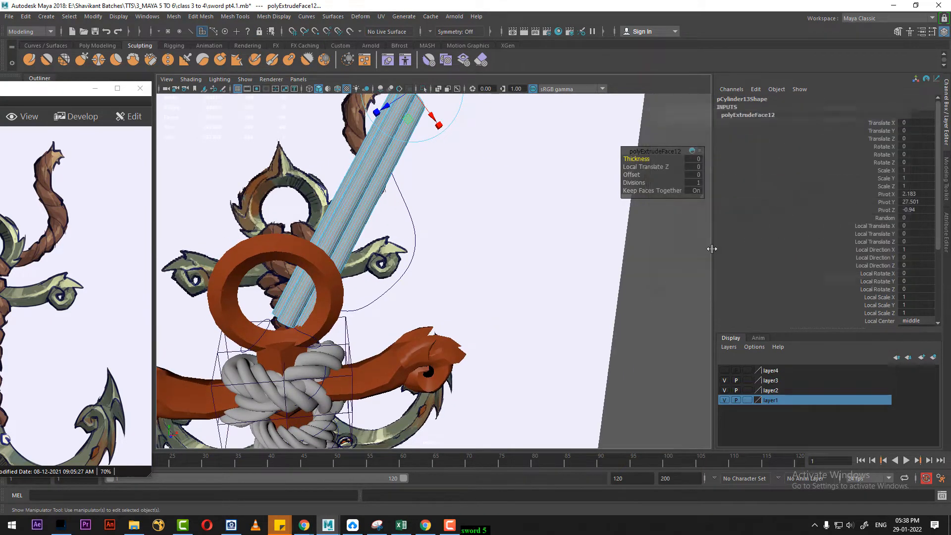
scroll(841, 263, down, 3)
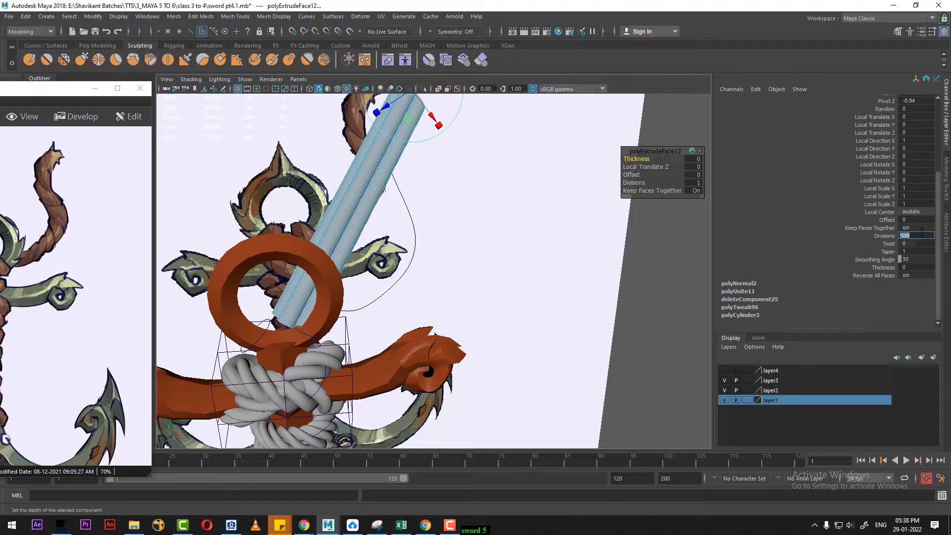
alt+drag(482, 296, 495, 280)
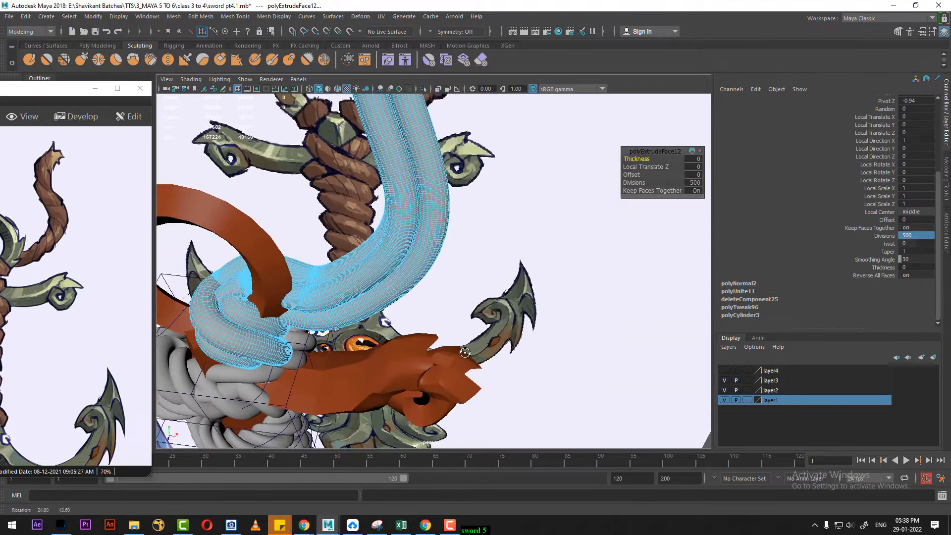
alt+middle_drag(495, 280, 537, 471)
alt+drag(491, 391, 491, 339)
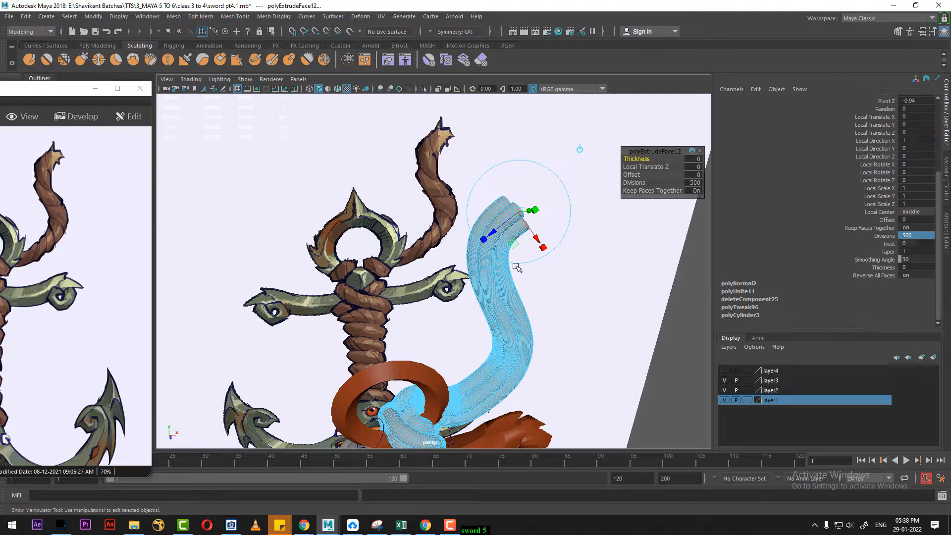
Set the extrusion's Twist to 3200 to wind the four strands into a rope
double_click(912, 243)
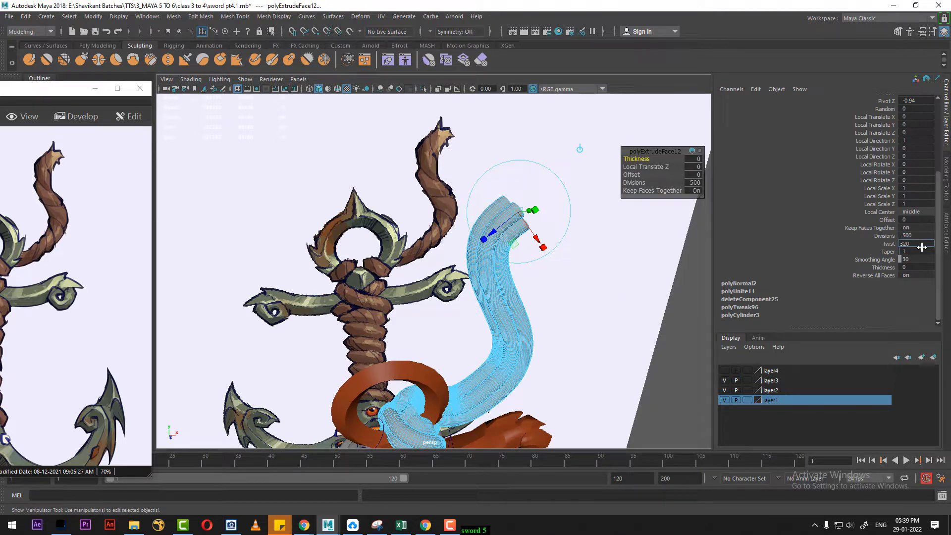
text(3200)
key(Return)
alt+drag(532, 233, 560, 312)
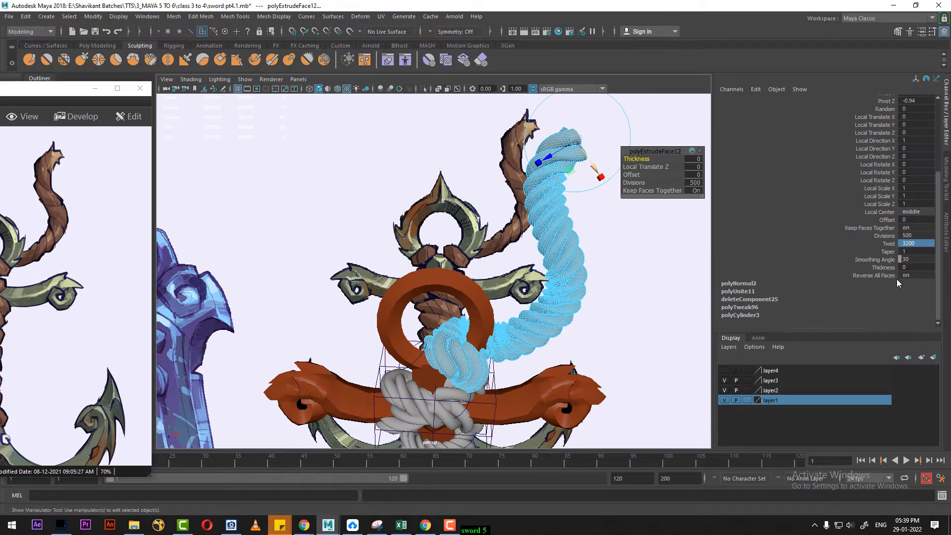
Reduce the rope extrusion's Taper to 0.53 so the rope narrows toward its lower end
click(890, 251)
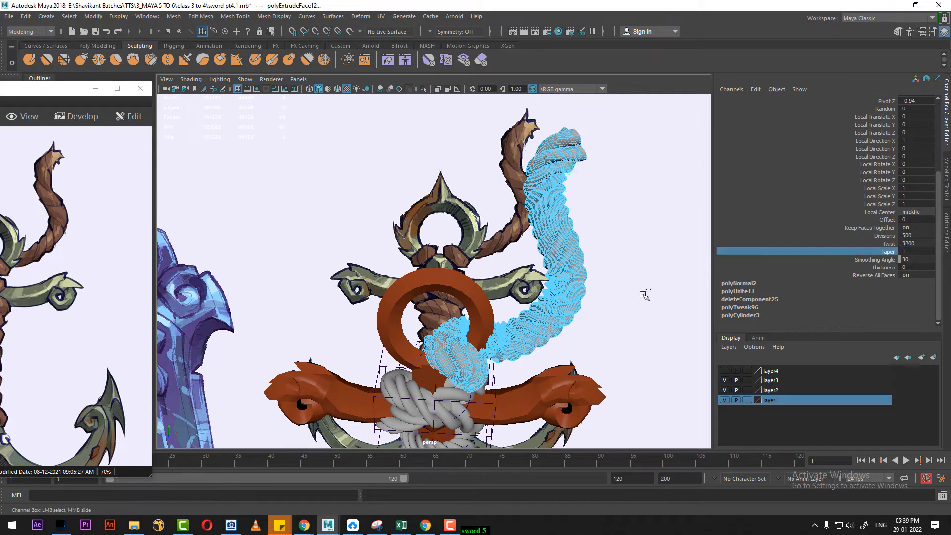
middle_drag(637, 295, 619, 304)
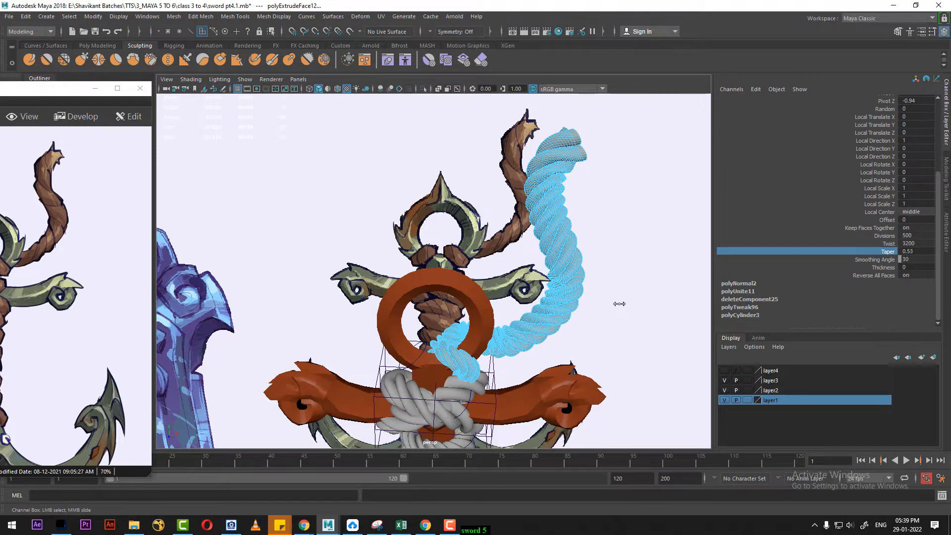
alt+drag(619, 306, 587, 332)
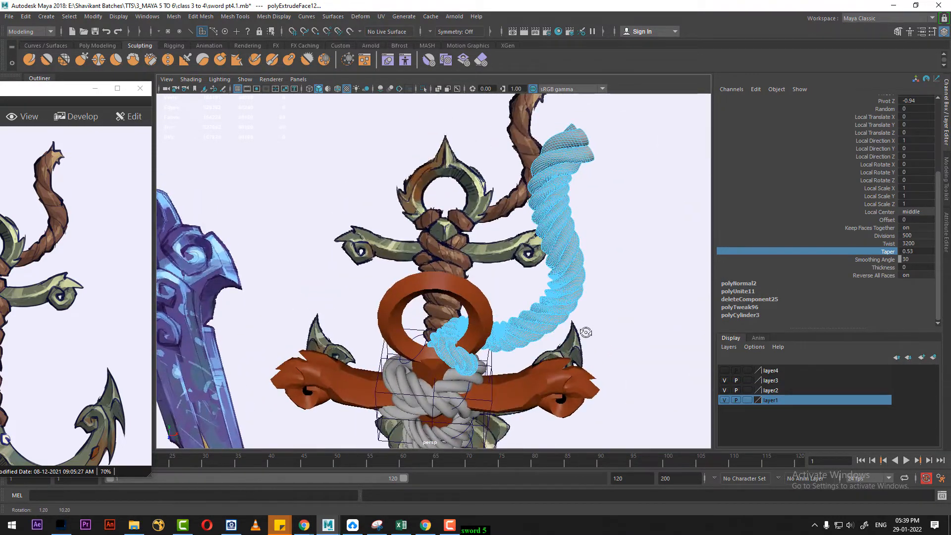
alt+right_drag(588, 330, 607, 314)
alt+drag(607, 315, 609, 325)
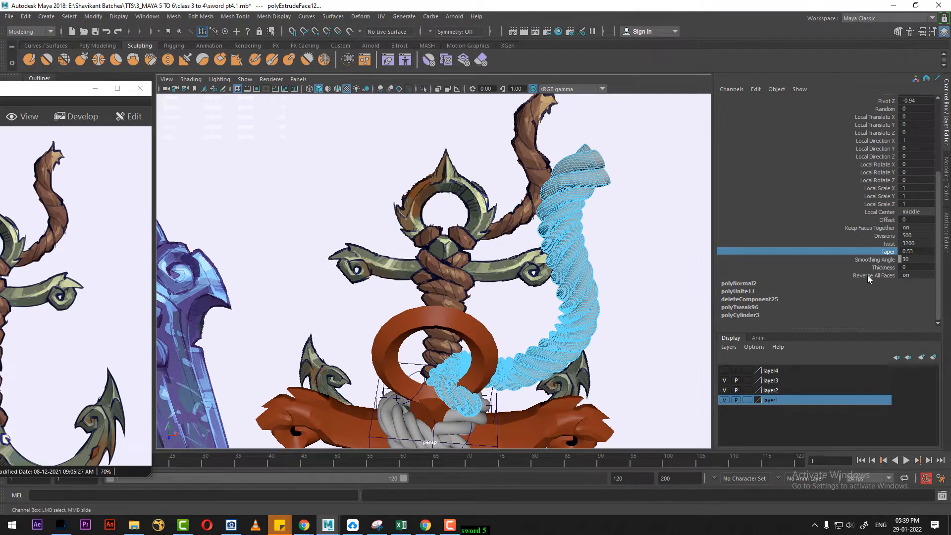
alt+drag(661, 277, 625, 300)
Lower the extrusion's Taper to 0.42, comparing the rope with the reference image in the front wireframe view
key(space)
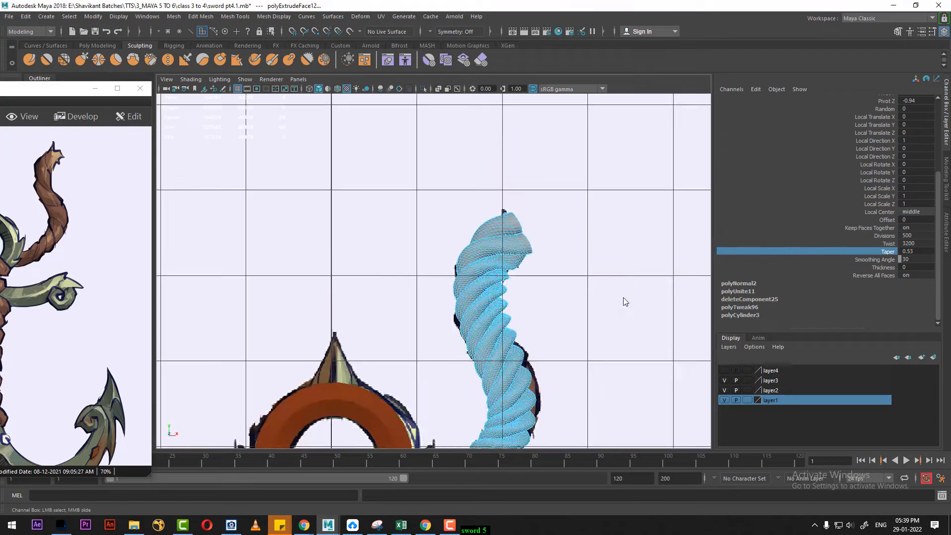
alt+right_drag(600, 332, 536, 379)
alt+middle_drag(537, 379, 547, 329)
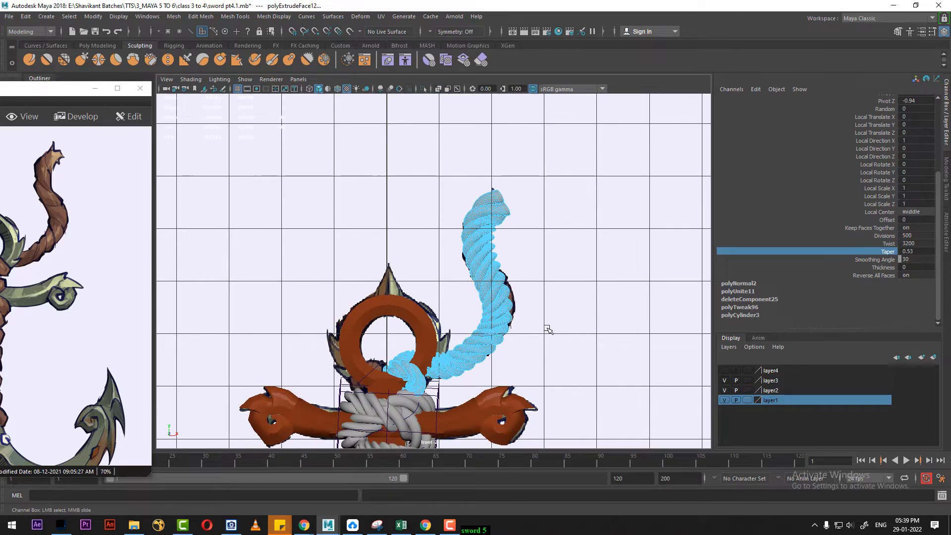
key(4)
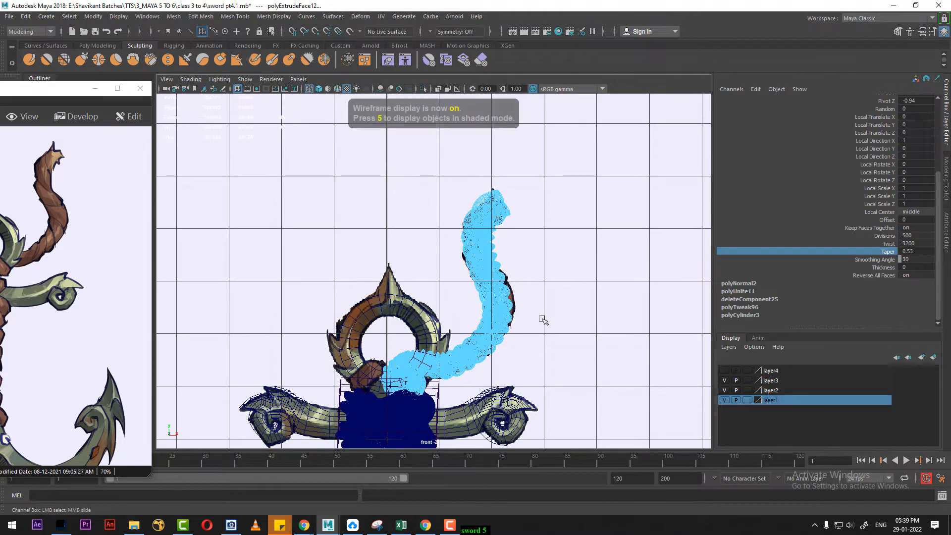
alt+right_drag(537, 311, 615, 515)
alt+middle_drag(615, 515, 635, 335)
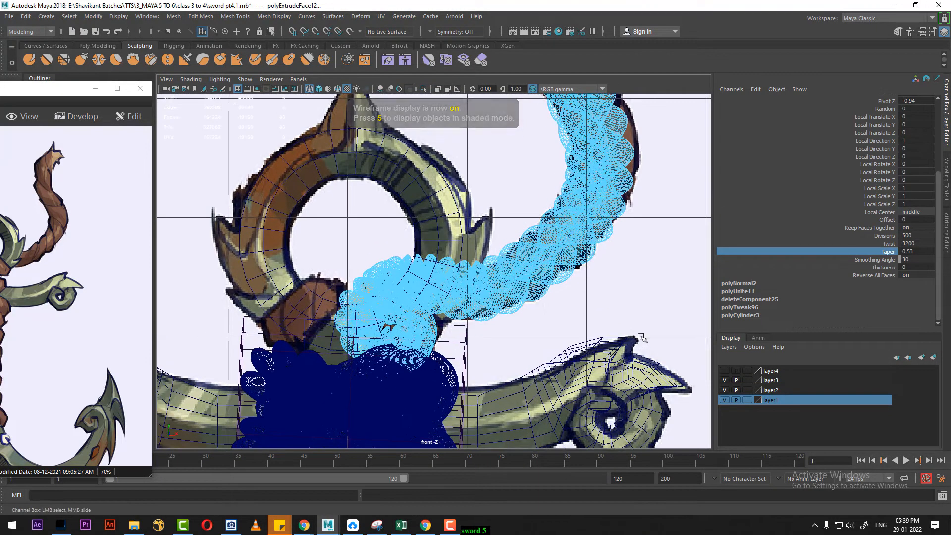
middle_drag(694, 295, 630, 296)
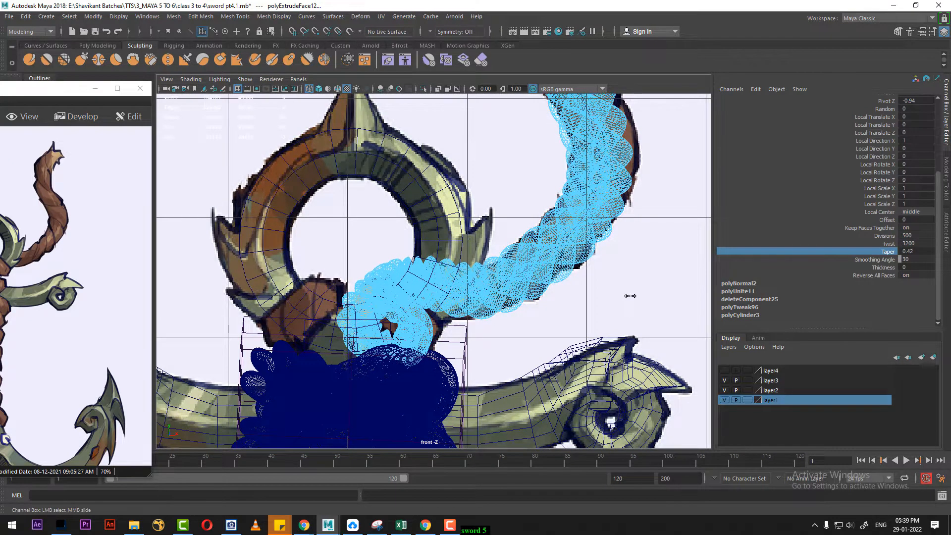
alt+middle_drag(631, 297, 587, 363)
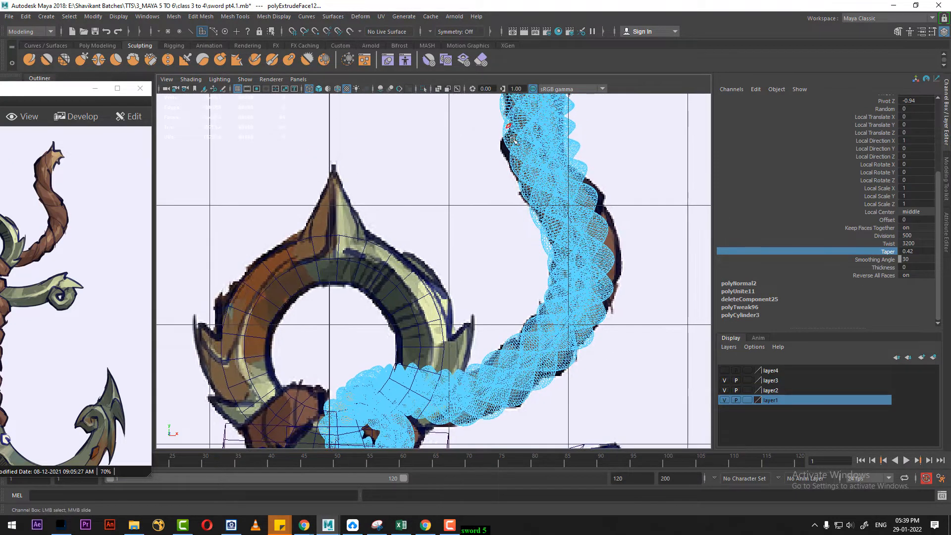
alt+middle_drag(531, 287, 527, 370)
Return to object mode, deselect the rope and display it shaded in the perspective view near its upper end
key(space)
mouse_move(581, 305)
mouse_down()
mouse_move(570, 228)
mouse_move(576, 309)
mouse_up()
right_drag(565, 290, 653, 215)
click(659, 257)
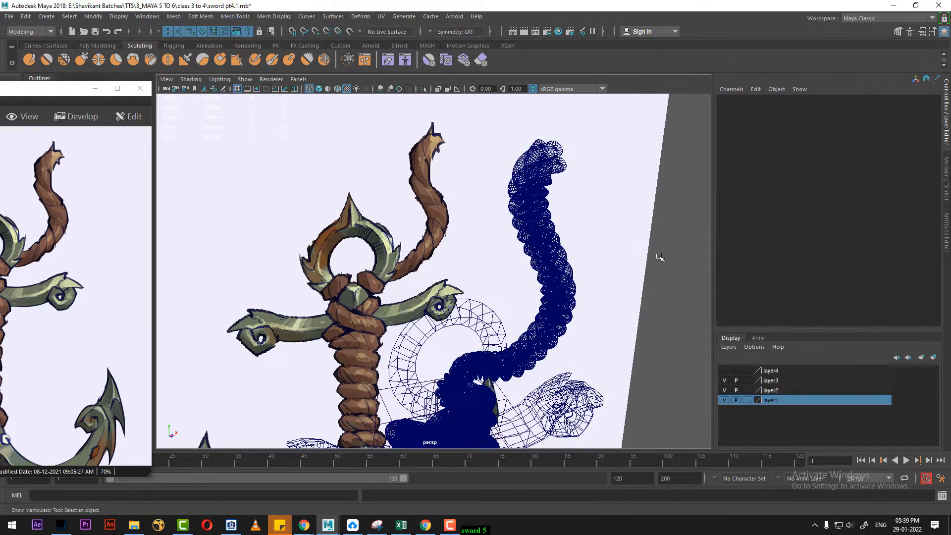
key(5)
mouse_move(618, 295)
alt+mouse_down()
mouse_move(573, 297)
mouse_move(589, 293)
mouse_move(591, 306)
alt+mouse_up()
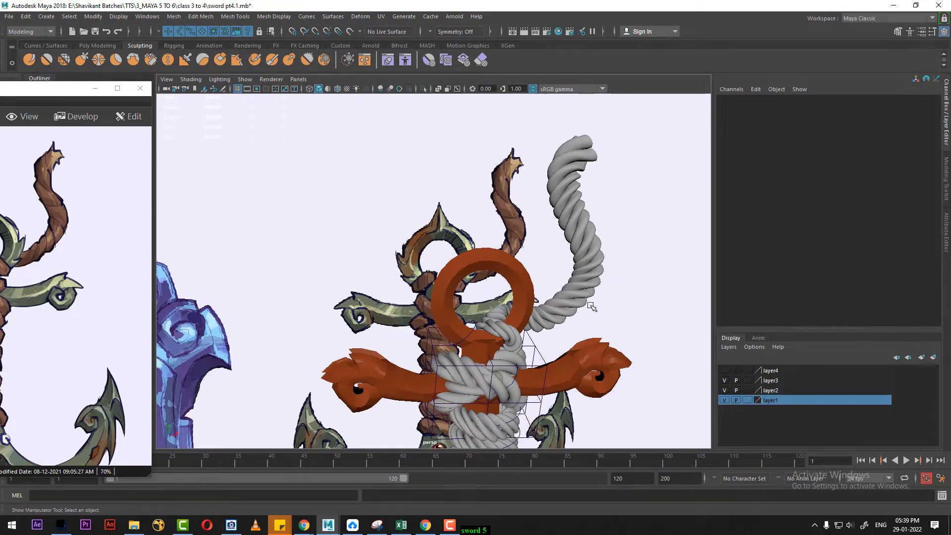
alt+drag(603, 254, 567, 238)
alt+middle_drag(567, 223, 555, 317)
alt+right_drag(554, 307, 611, 282)
alt+middle_drag(611, 282, 576, 279)
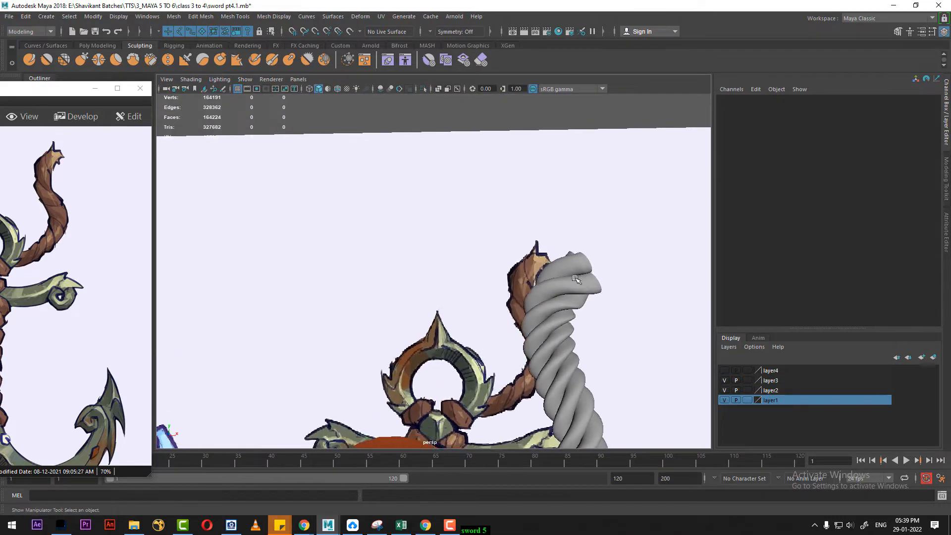
Select the centre vertices of the rope's four upper end caps and convert the selection to the cap faces
mouse_move(576, 279)
alt+mouse_down()
mouse_move(612, 269)
mouse_move(562, 269)
alt+mouse_up()
click(613, 268)
alt+right_drag(562, 270, 602, 293)
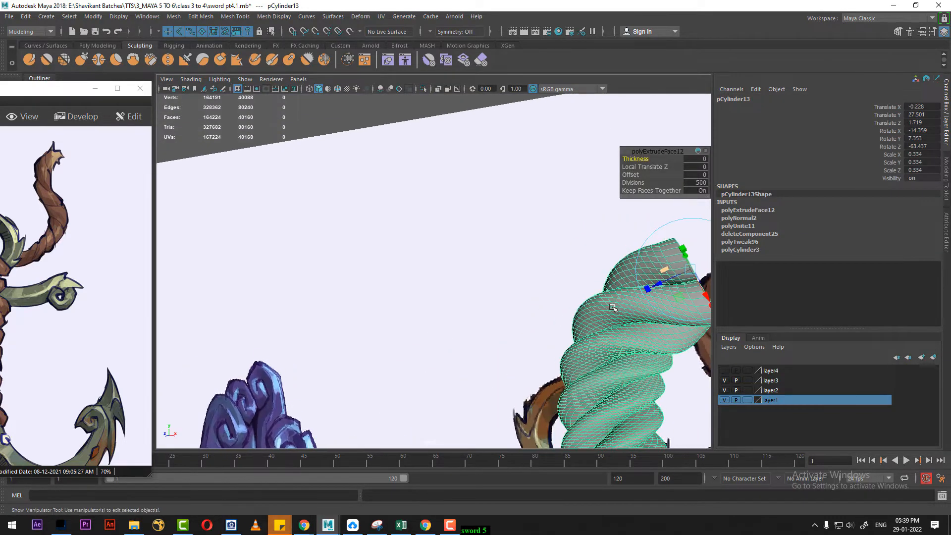
alt+drag(601, 292, 545, 322)
right_drag(575, 317, 522, 274)
alt+drag(520, 272, 492, 263)
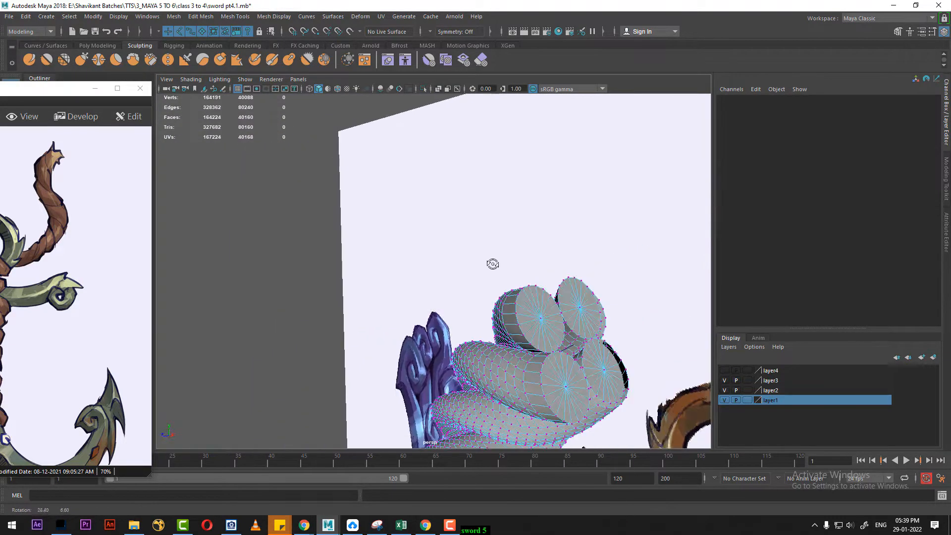
click(529, 287)
key(w)
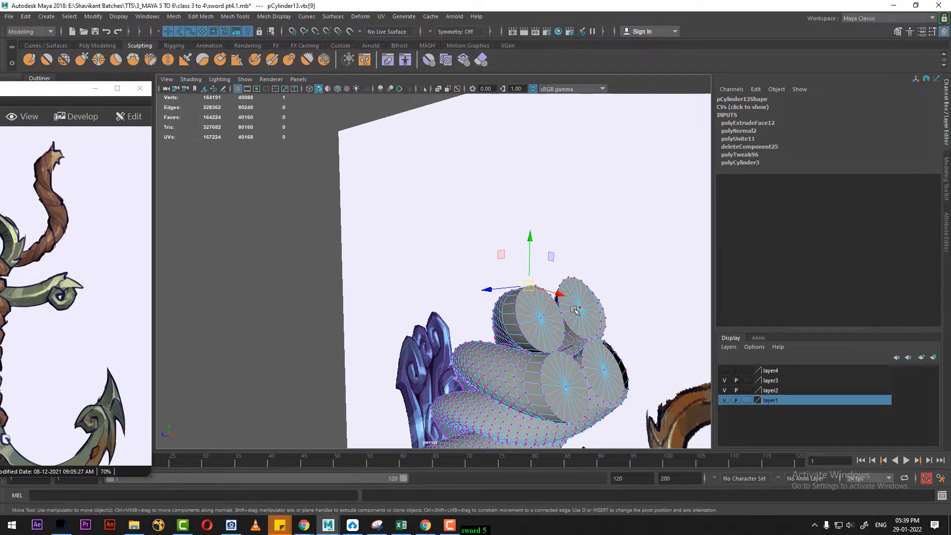
right_click(560, 243)
shift+click(580, 304)
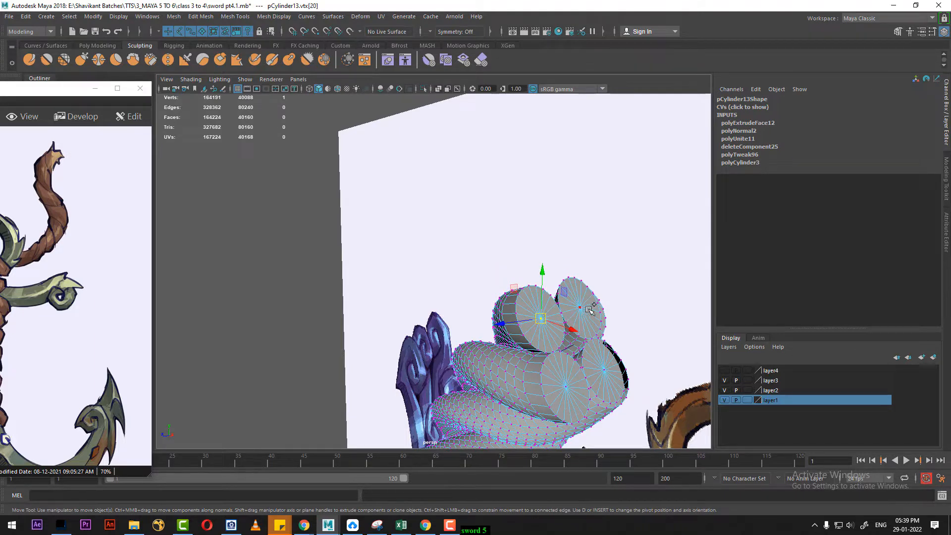
shift+click(566, 388)
shift+click(604, 370)
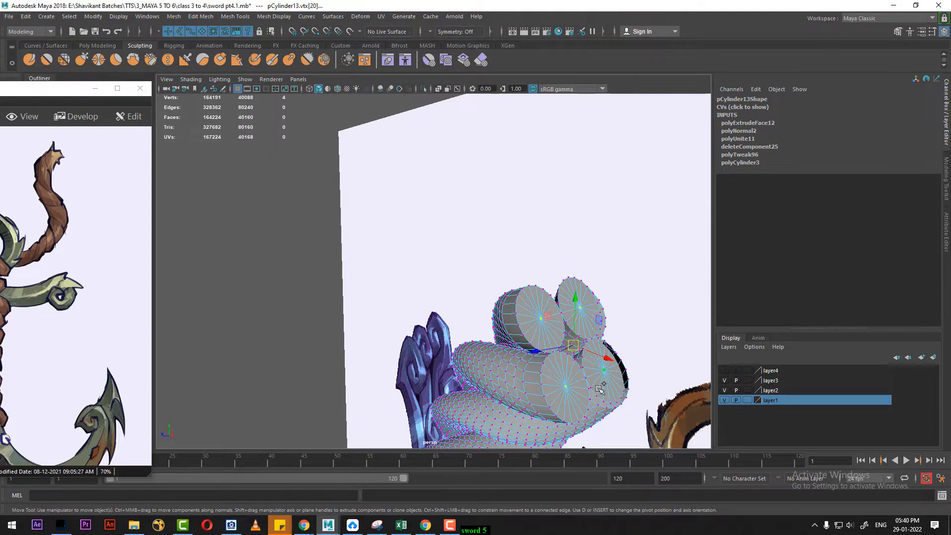
ctrl+right_drag(595, 275, 605, 333)
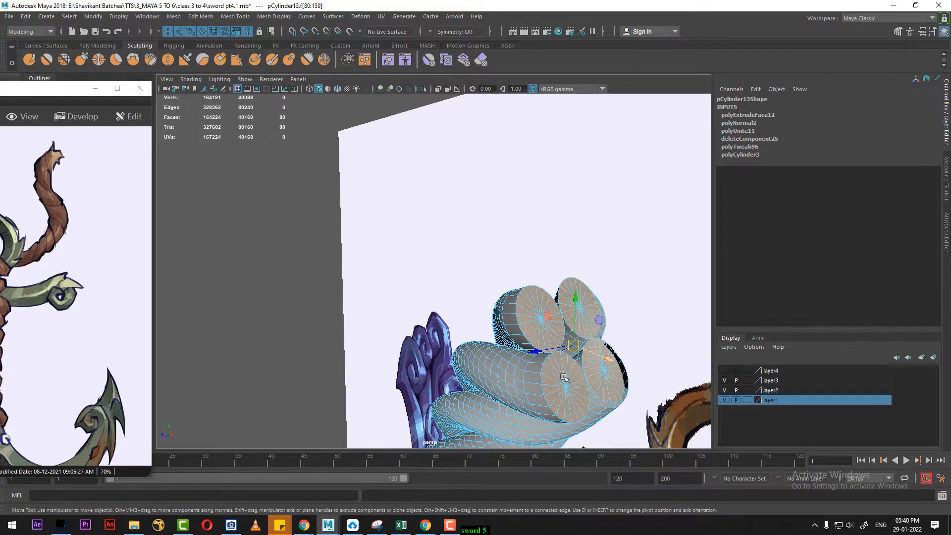
Duplicate the four selected cap faces as separate disc meshes and return to object mode
alt+drag(564, 378, 583, 211)
shift+right_drag(584, 211, 582, 379)
right_drag(592, 311, 640, 255)
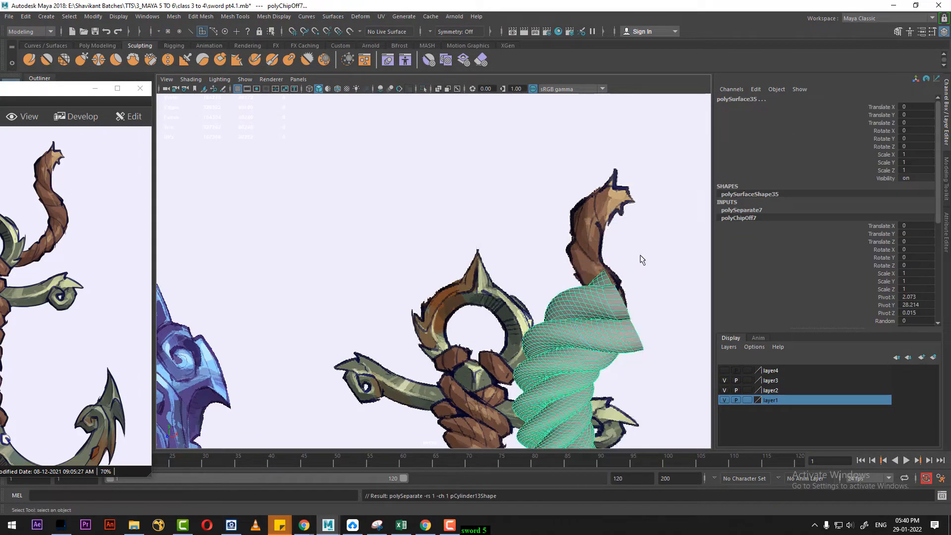
alt+drag(619, 340, 592, 344)
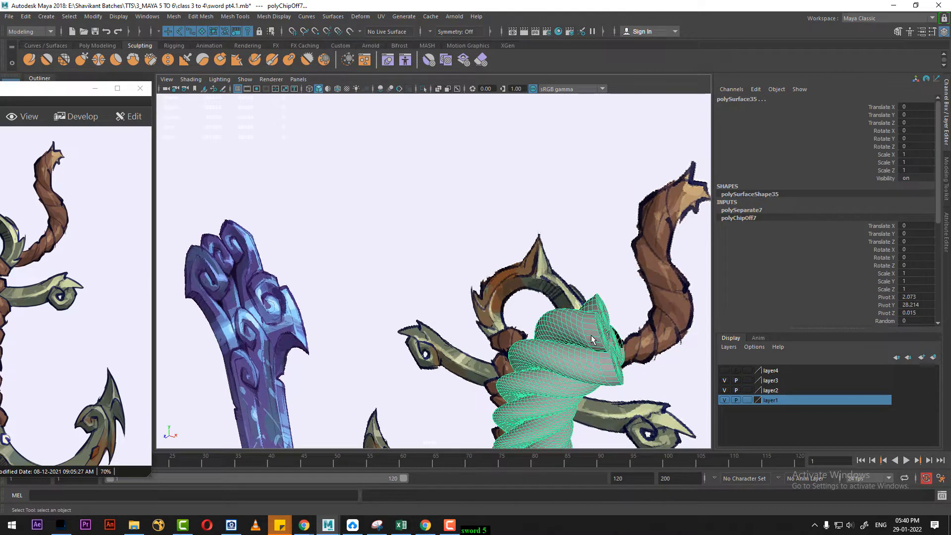
click(592, 340)
key(alt+h)
mouse_move(592, 341)
alt+mouse_down()
mouse_move(556, 343)
mouse_move(577, 350)
mouse_move(603, 342)
alt+mouse_up()
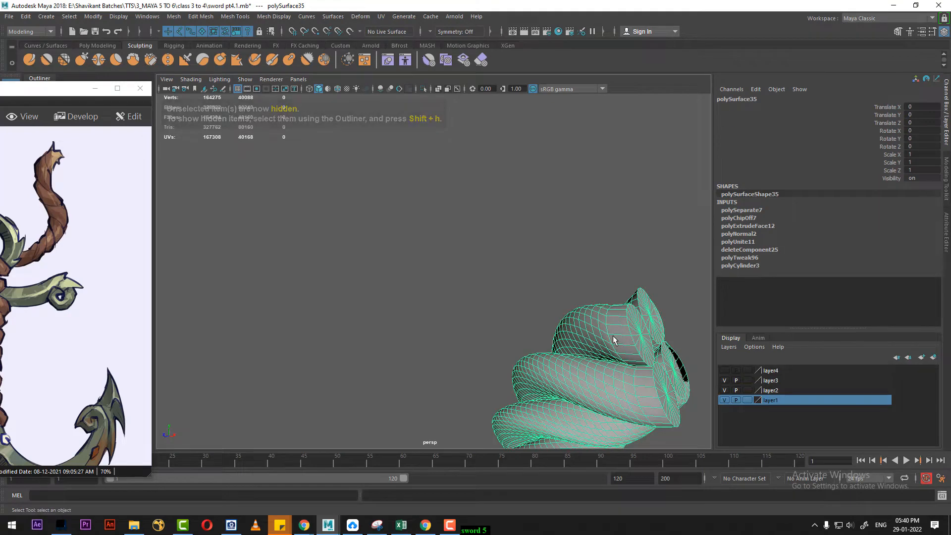
key(ctrl+shift+h)
alt+drag(612, 337, 595, 315)
Hide the twisted rope mesh so that only the four duplicated discs remain at the curve's upper end
click(582, 305)
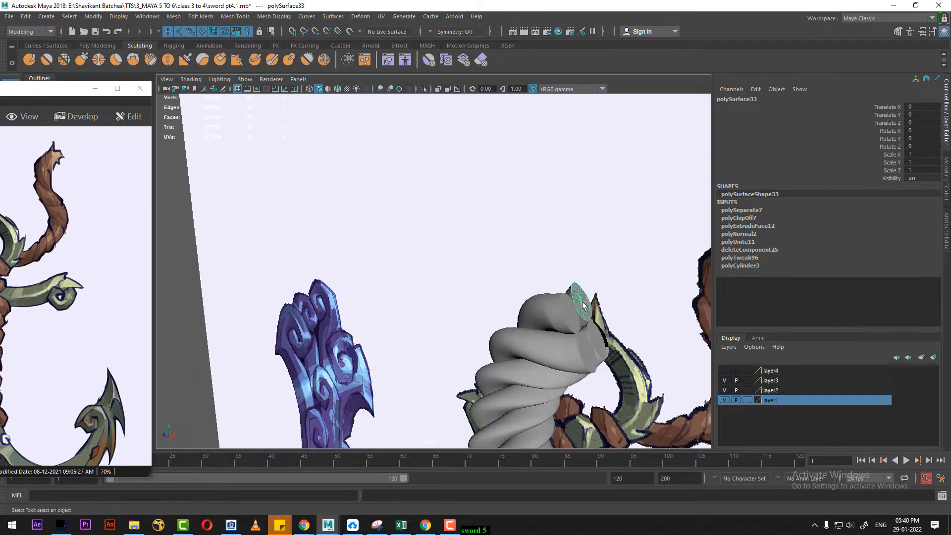
shift+click(599, 337)
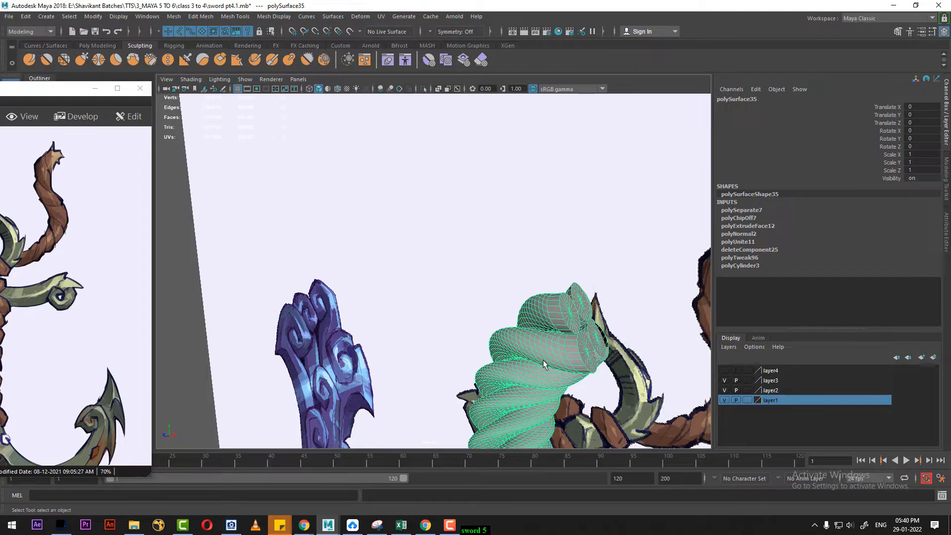
key(Delete)
Select the four duplicated disc meshes and combine them into a single mesh ready for moving
click(582, 307)
click(585, 300)
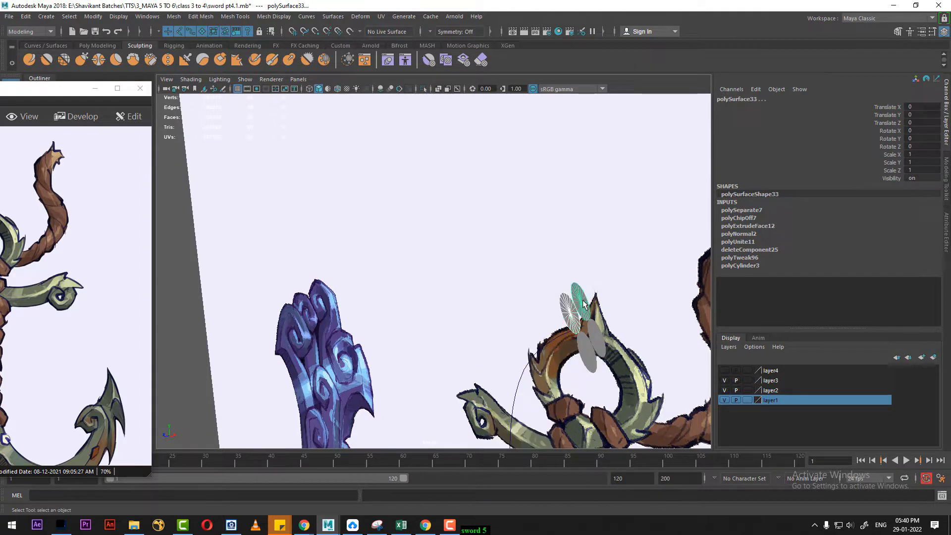
click(593, 332)
shift+click(588, 345)
shift+right_click(584, 245)
shift+right_drag(584, 245, 582, 424)
key(w)
Move the combined disc mesh in the front view to the ring's lower inner edge, about X -2.335 and Y -3.082
alt+right_drag(614, 335, 461, 216)
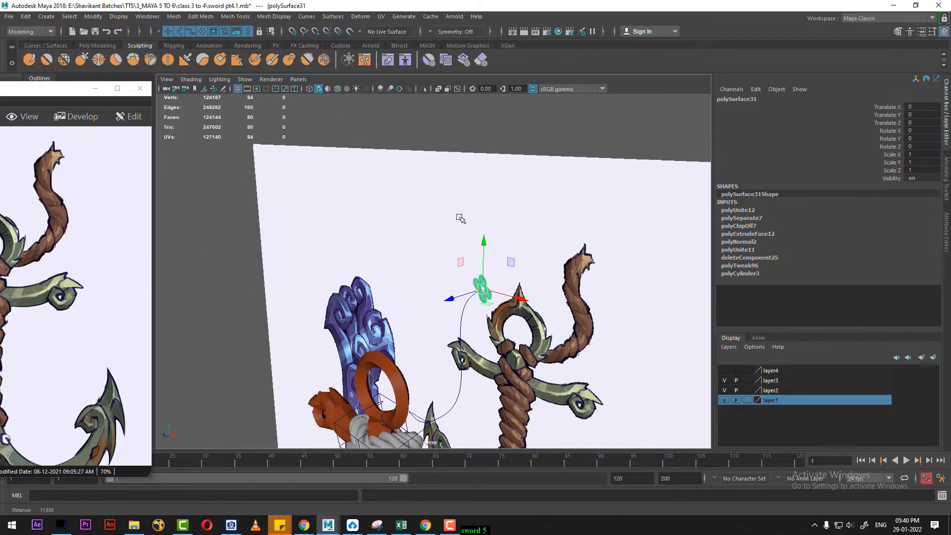
alt+drag(460, 217, 522, 331)
key(space)
scroll(541, 320, down, 5)
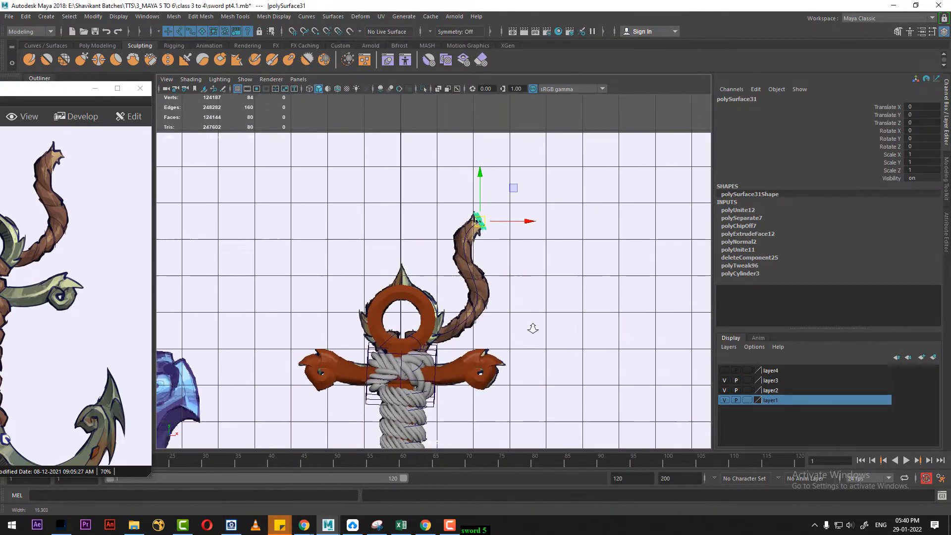
drag(480, 220, 393, 325)
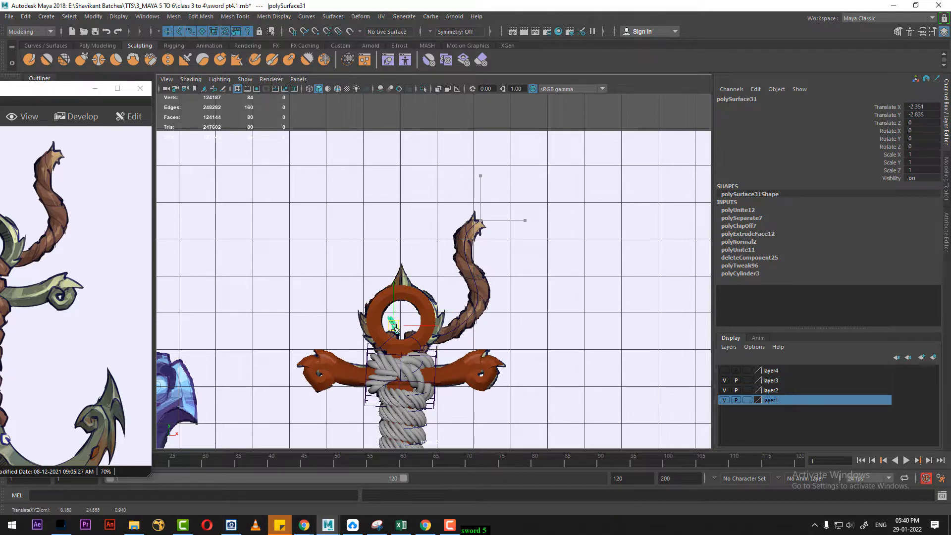
scroll(574, 293, up, 4)
scroll(516, 198, up, 2)
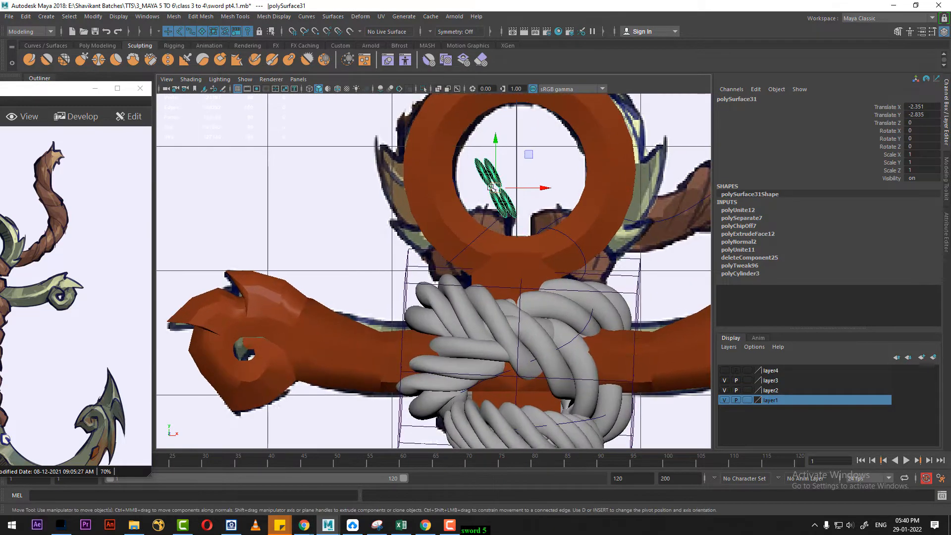
drag(491, 187, 496, 218)
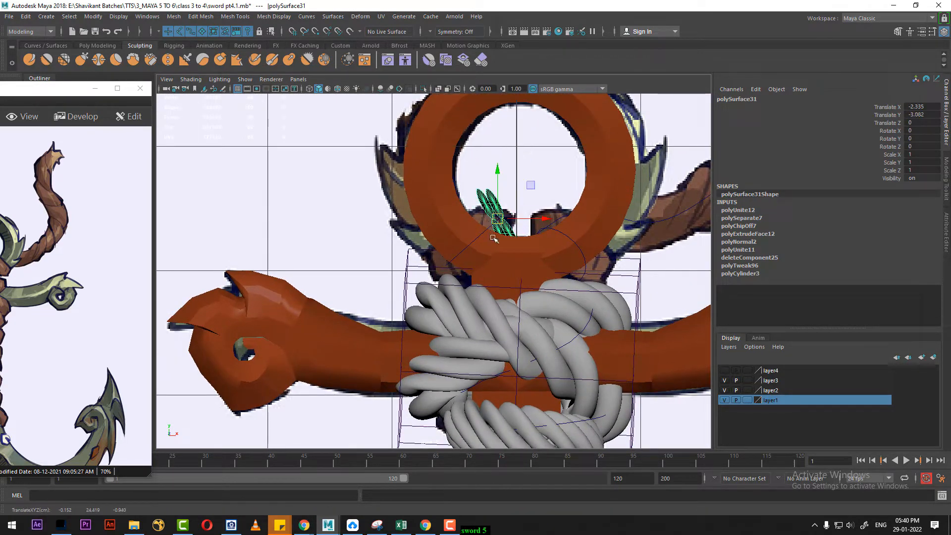
Examine the moved disc mesh's position relative to the ring and curves in the perspective and front views
key(space)
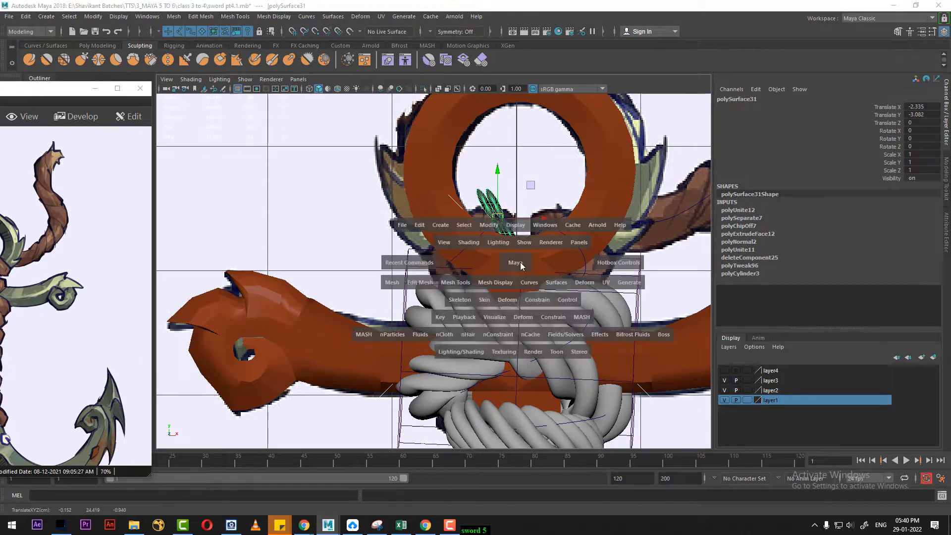
drag(520, 265, 522, 243)
alt+drag(564, 284, 542, 331)
scroll(558, 373, up, 2)
scroll(558, 373, up, 3)
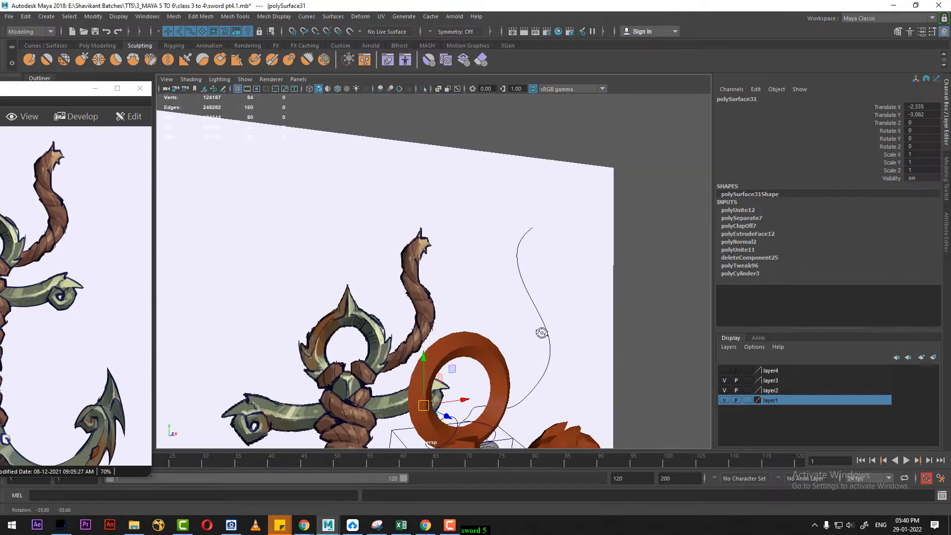
alt+middle_drag(541, 331, 560, 223)
alt+drag(570, 270, 564, 311)
key(space)
alt+middle_drag(576, 255, 539, 283)
alt+right_drag(539, 282, 581, 278)
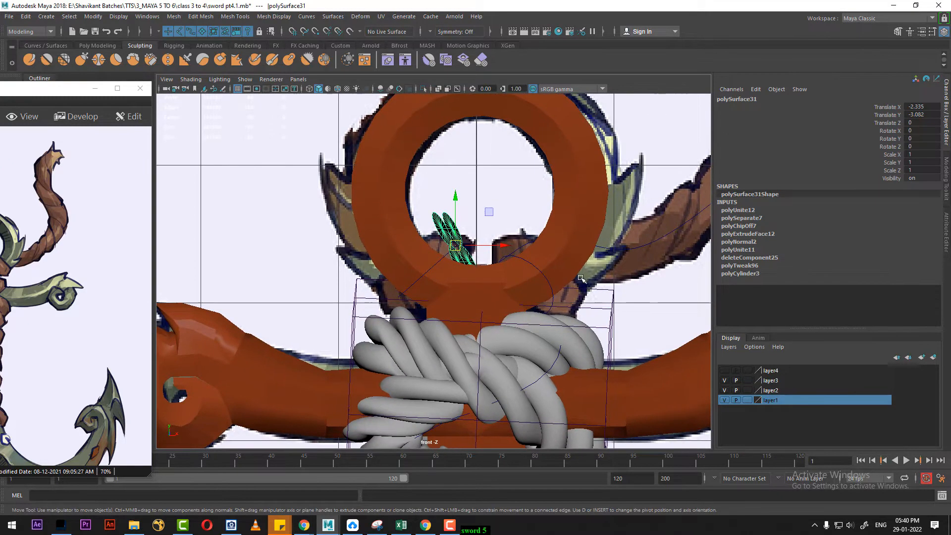
Show the hidden rope mesh again and select it in the front view
key(ctrl+shift+h)
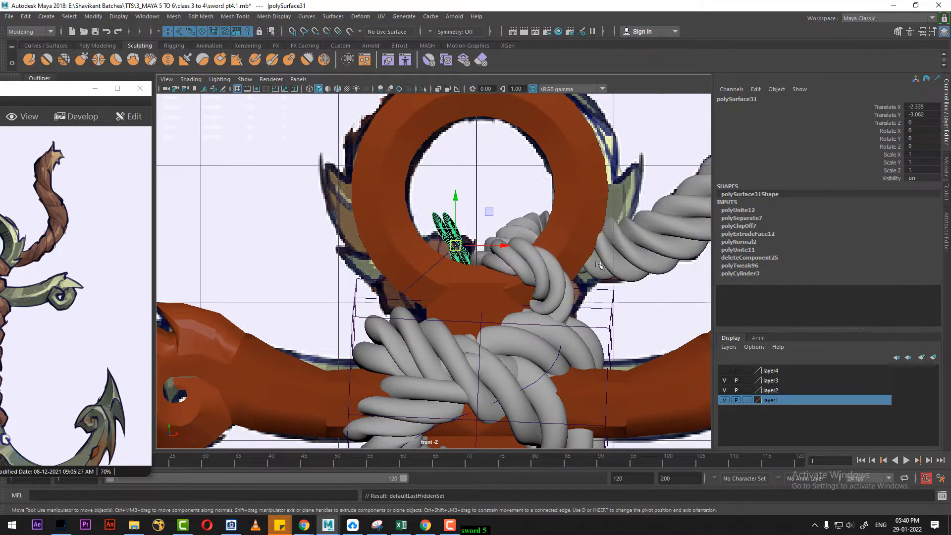
click(577, 238)
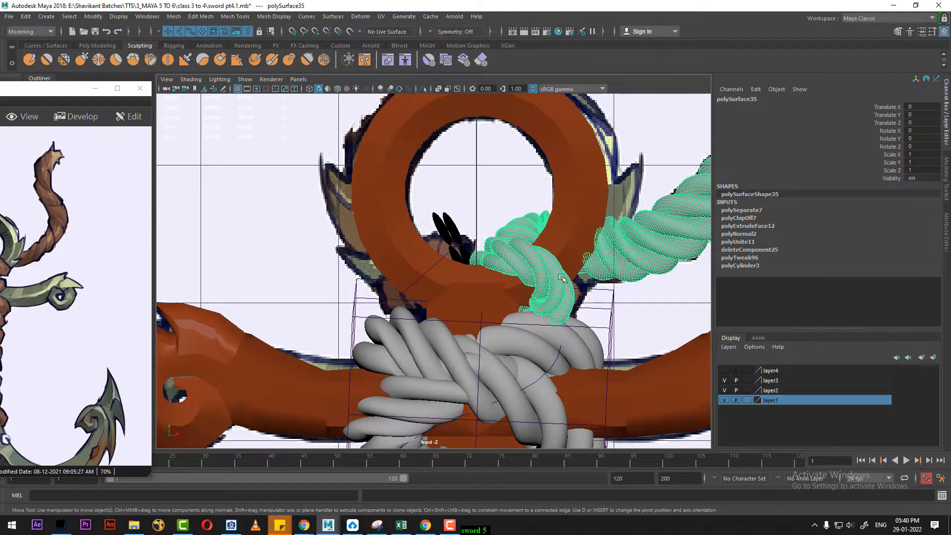
Examine the rope mesh, the disc mesh and the circle curve around the ring's base in the perspective view
key(space)
drag(589, 270, 575, 182)
alt+drag(540, 258, 578, 270)
alt+right_drag(578, 270, 562, 361)
alt+drag(537, 303, 495, 277)
alt+drag(467, 278, 489, 288)
click(489, 287)
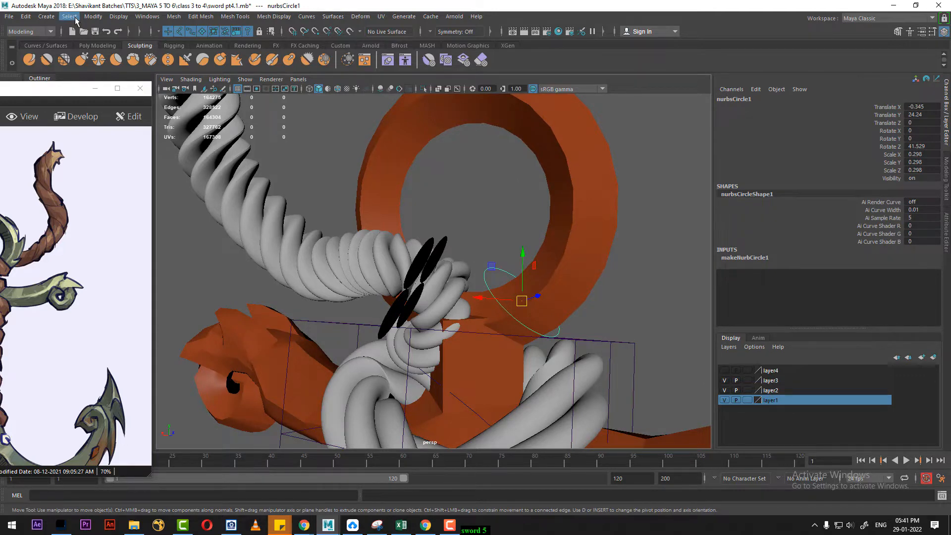
alt+drag(519, 306, 540, 314)
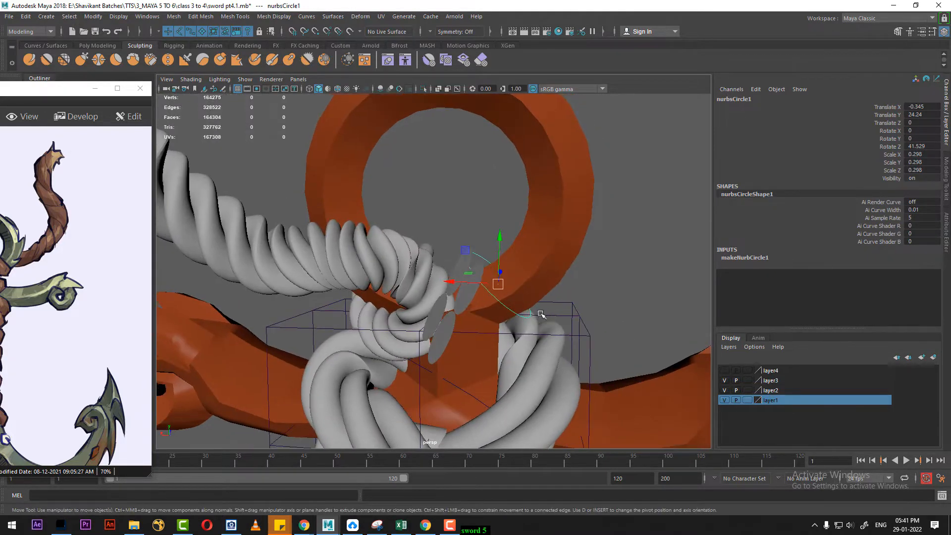
Hide the long twisted rope tail mesh so that its path curve and the disc mesh are left exposed
alt+drag(515, 280, 497, 260)
alt+right_drag(497, 260, 438, 240)
alt+middle_drag(438, 240, 421, 231)
alt+right_drag(421, 230, 448, 237)
alt+drag(448, 237, 403, 209)
click(395, 226)
key(h)
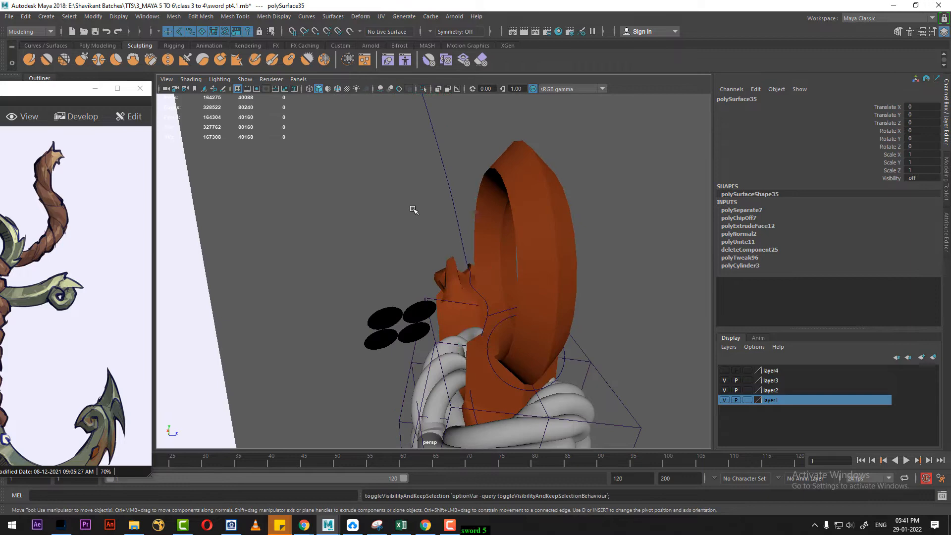
Select the circle curve at the ring's base and apply Open/Close to it
click(448, 180)
alt+drag(448, 180, 477, 314)
key(space)
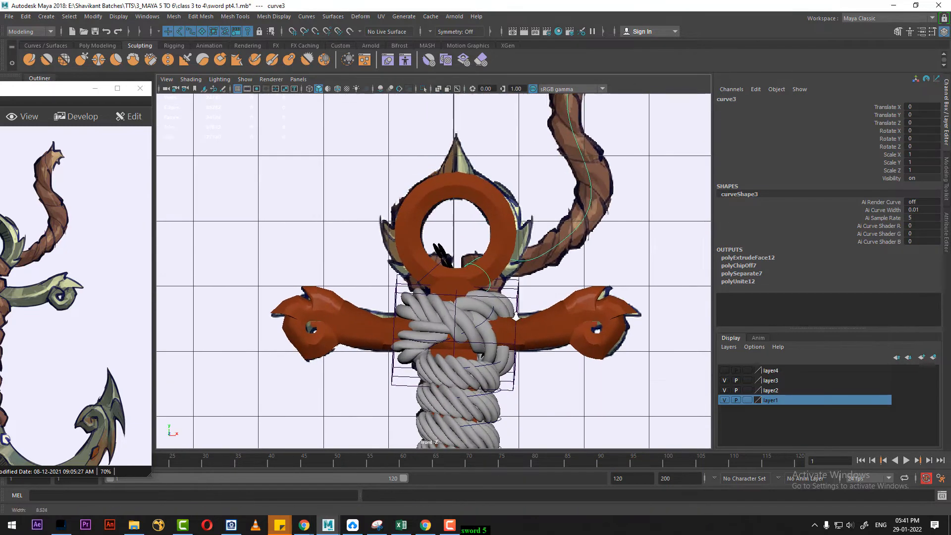
click(434, 270)
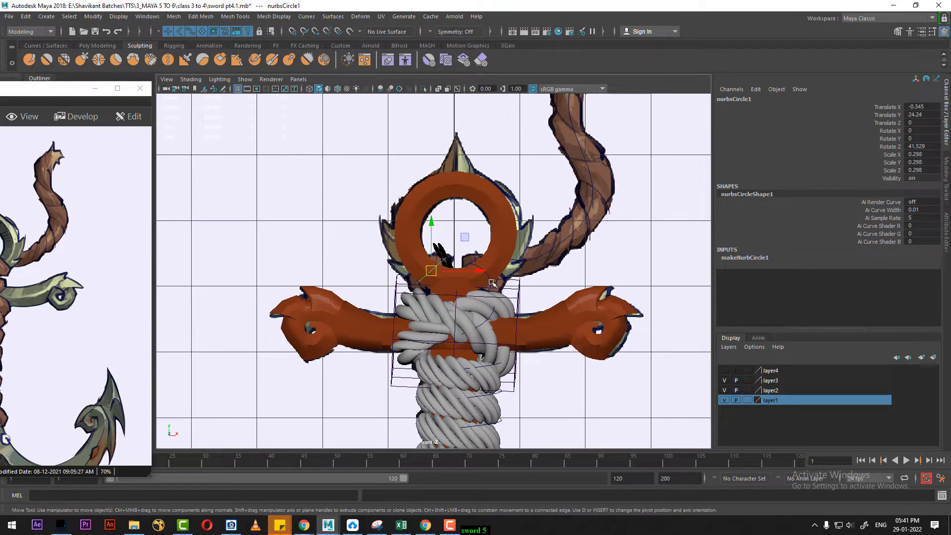
key(space)
drag(487, 332, 483, 297)
alt+drag(469, 233, 528, 303)
alt+middle_drag(528, 303, 492, 273)
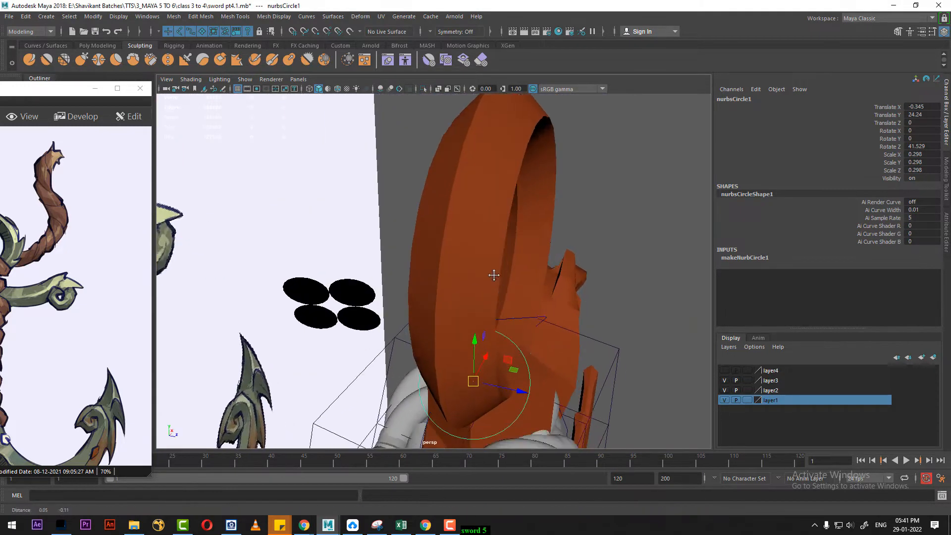
alt+drag(476, 276, 517, 275)
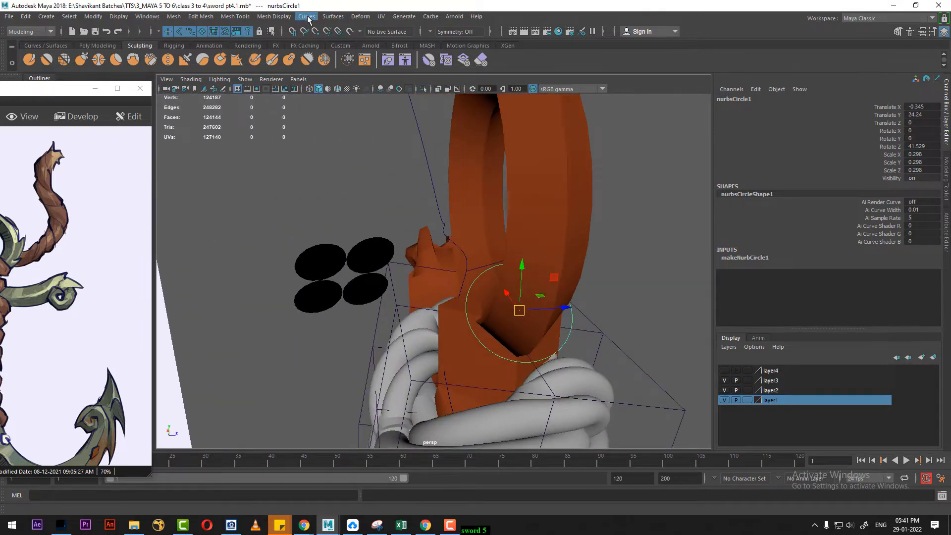
click(332, 17)
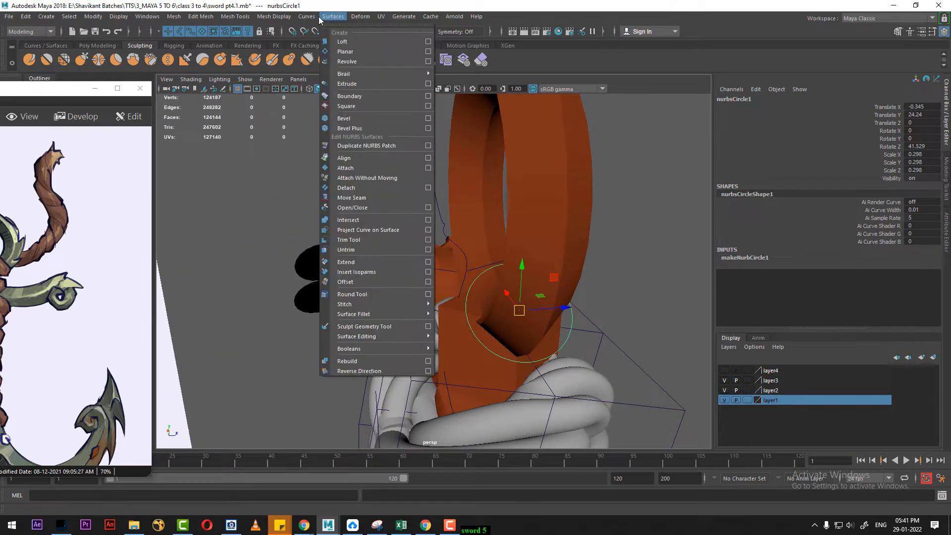
mouse_move(310, 18)
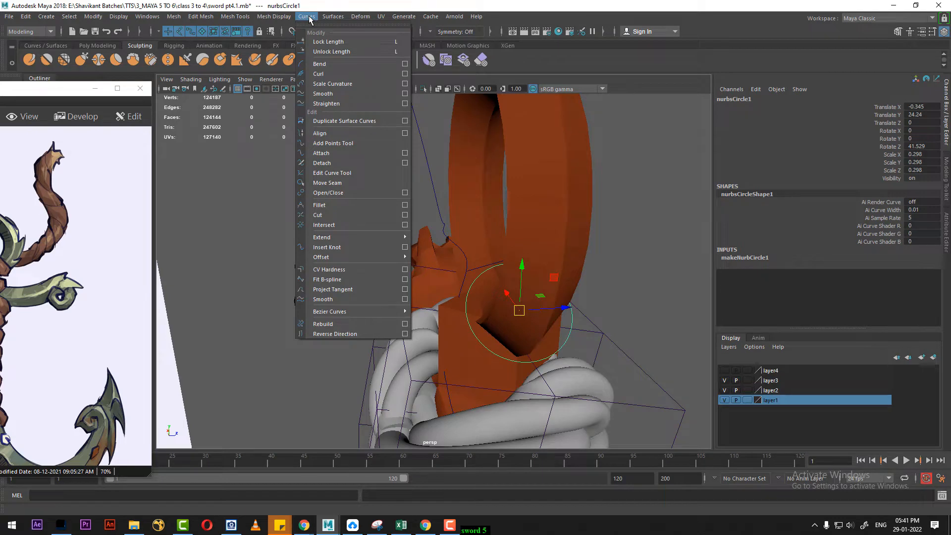
click(350, 192)
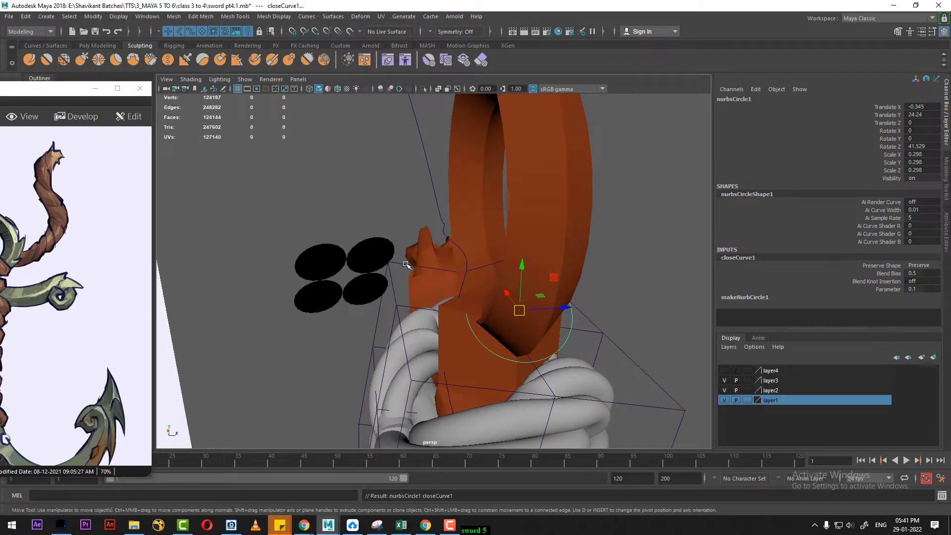
Select the rope tail's path curve and snap its pivot to the grid point on the sword's centre line above the ring
alt+drag(512, 354, 551, 346)
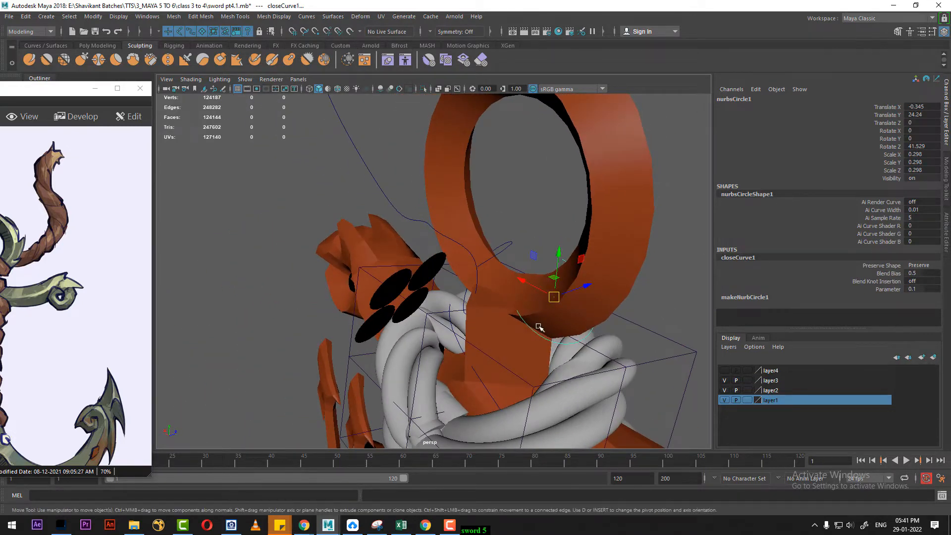
click(463, 246)
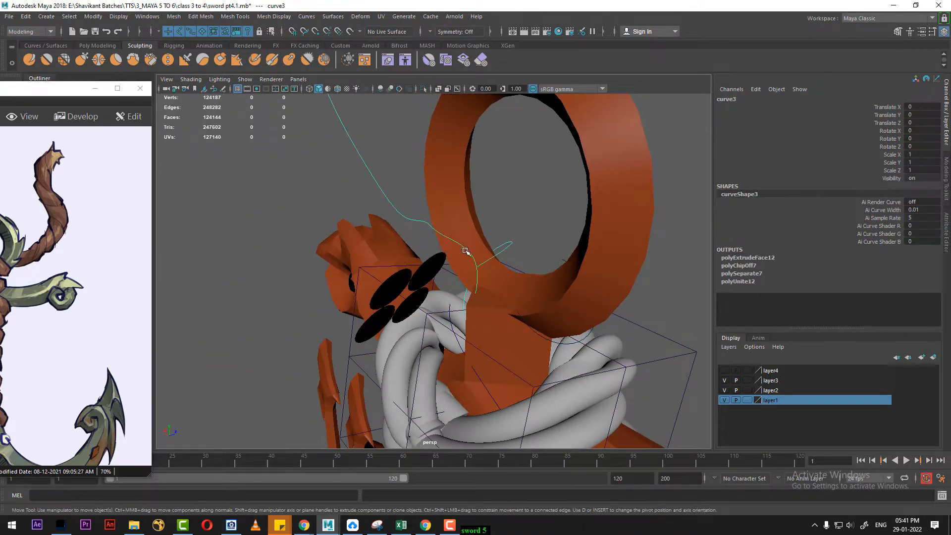
scroll(465, 249, down, 5)
alt+drag(450, 248, 342, 311)
alt+right_drag(342, 311, 442, 303)
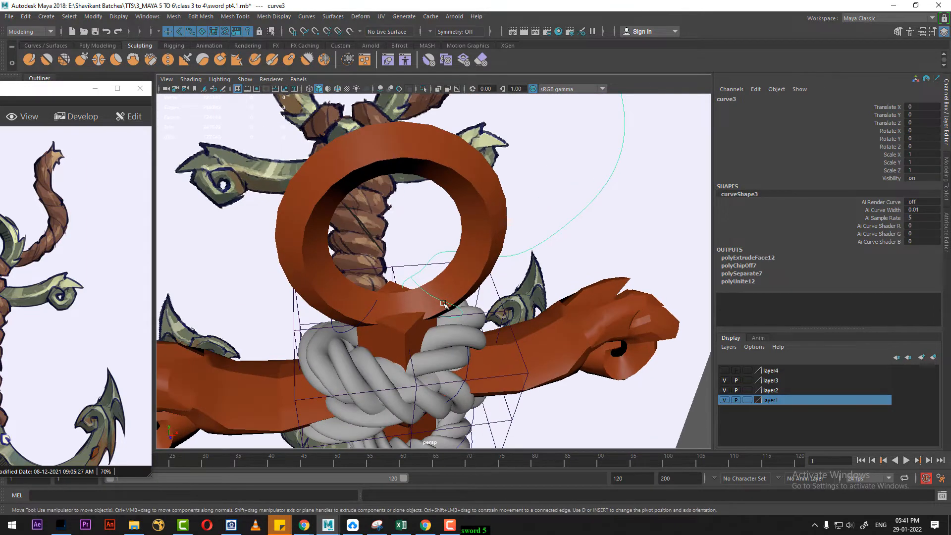
key(space)
drag(442, 304, 442, 332)
alt+right_drag(443, 332, 473, 329)
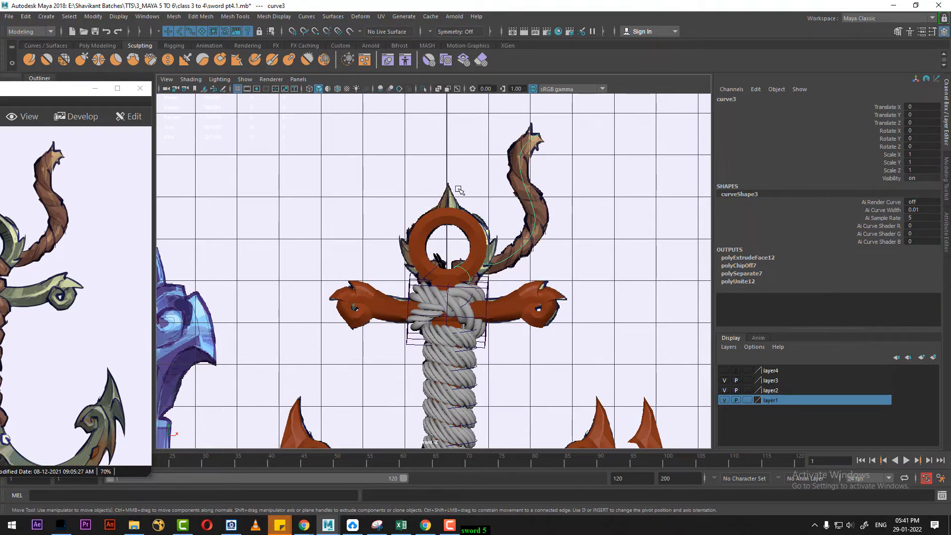
key(d)
key(x)
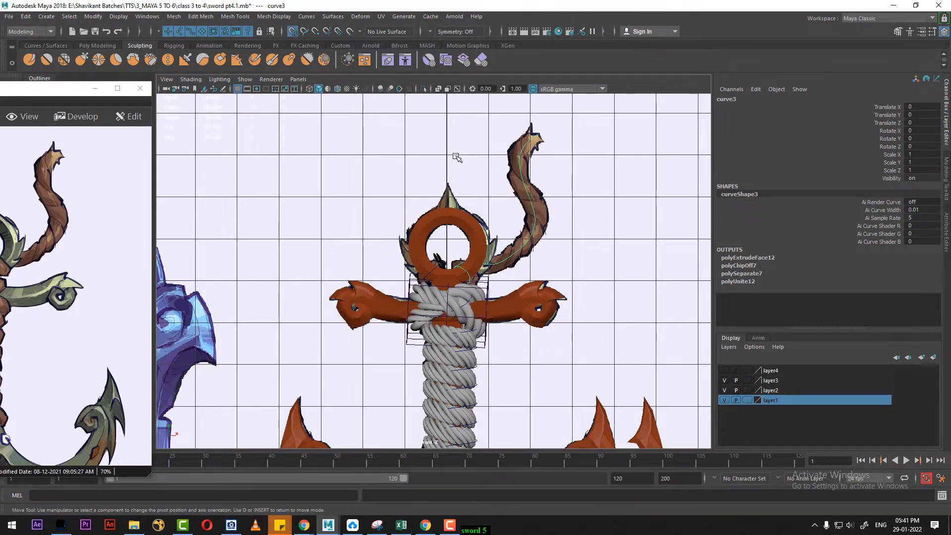
middle_click(449, 155)
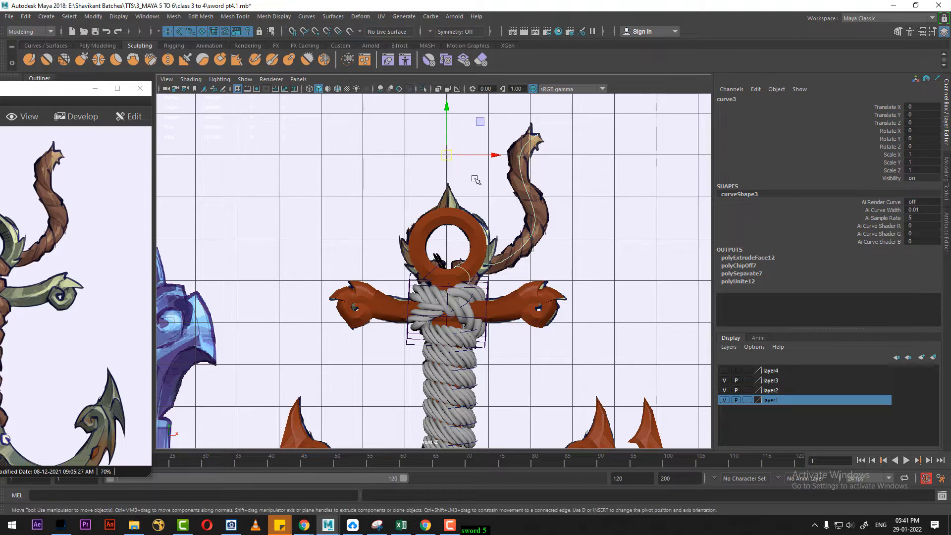
scroll(530, 276, up, 2)
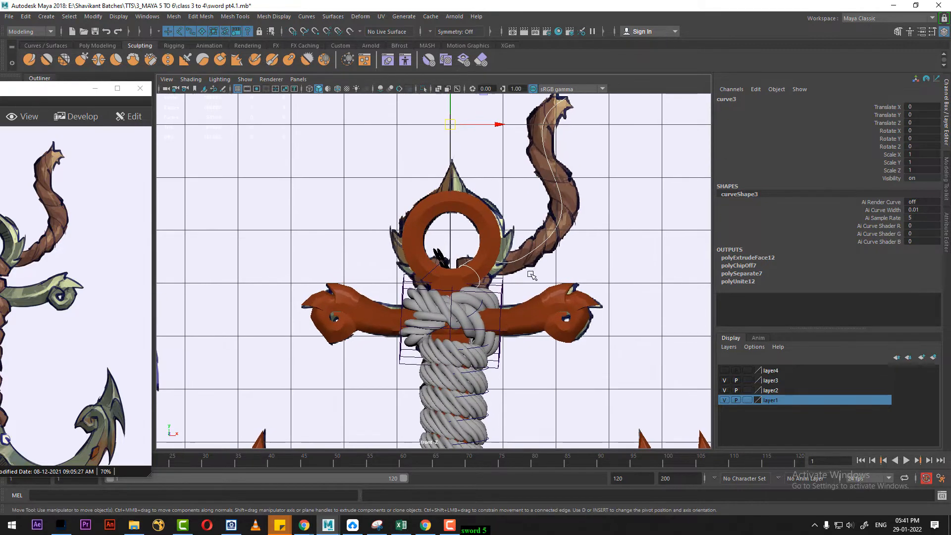
Mirror the rope path curve across the sword's centre line with Duplicate Special, using Scale X -1 and one copy
click(22, 17)
click(152, 174)
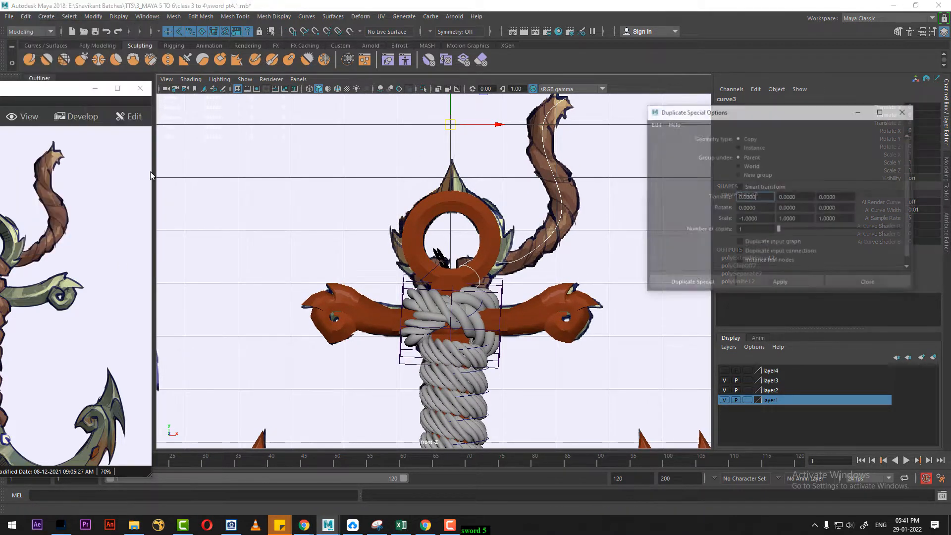
click(777, 285)
click(887, 283)
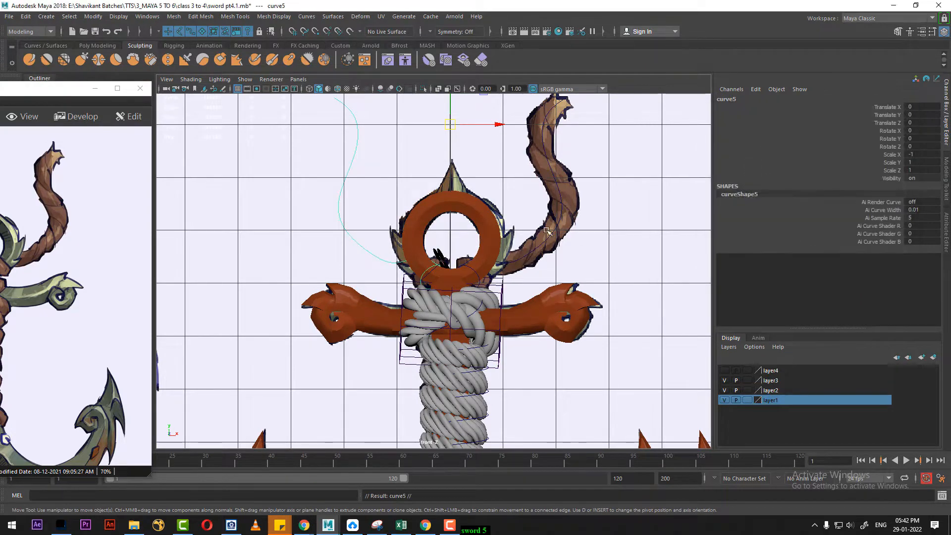
scroll(403, 210, up, 2)
alt+middle_drag(403, 210, 447, 262)
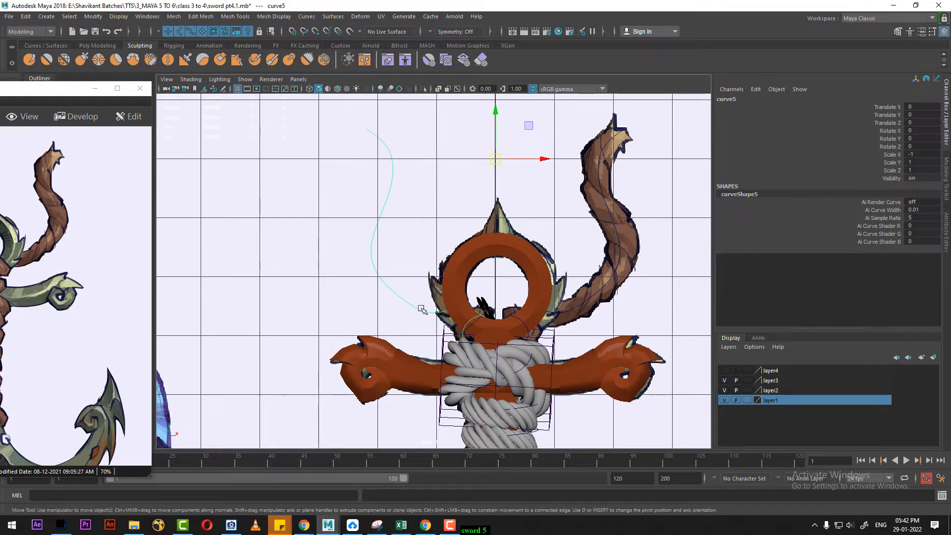
Delete the upper control vertices of the mirrored curve, keeping the portion near the ring's base
key(space)
drag(474, 315, 465, 286)
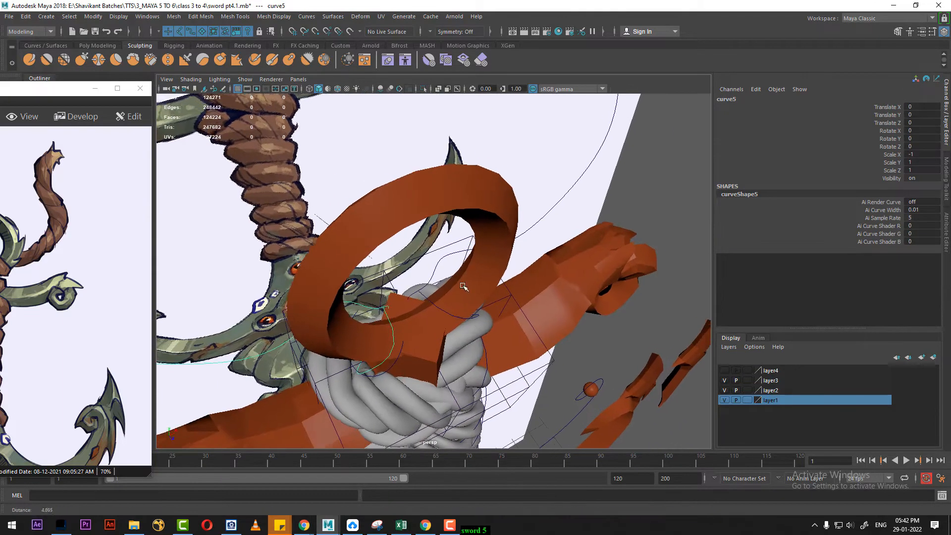
alt+right_drag(465, 286, 374, 231)
alt+drag(374, 230, 405, 252)
key(space)
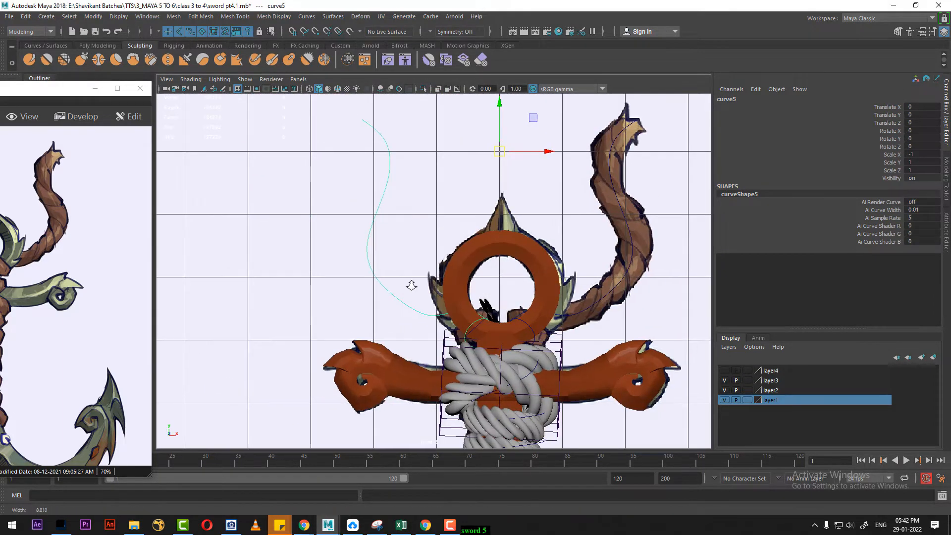
alt+right_drag(363, 189, 317, 153)
right_drag(568, 136, 366, 171)
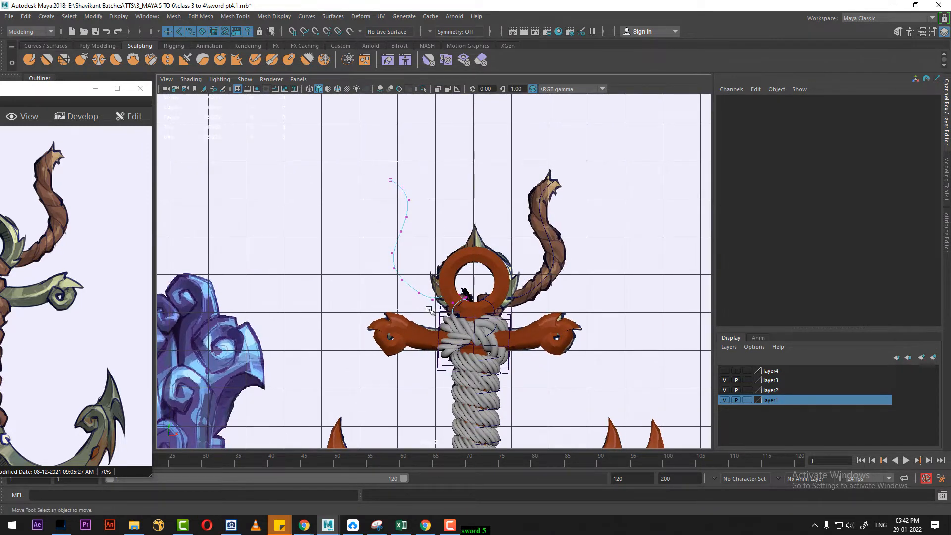
drag(430, 309, 494, 299)
key(Delete)
Delete the remaining outer control vertices and the excess end vertices of the mirrored curve, leaving a short path around the ring's base
key(space)
alt+right_drag(495, 299, 510, 317)
alt+drag(461, 322, 625, 233)
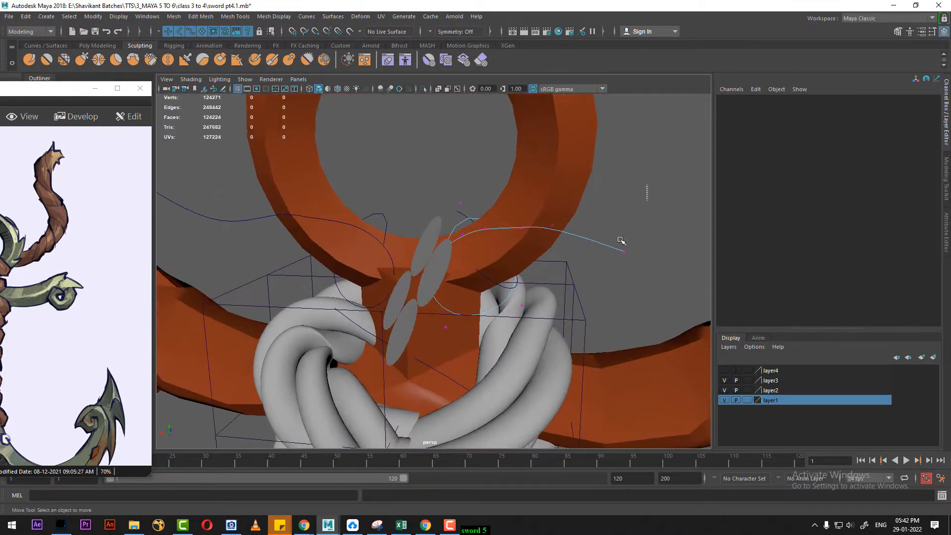
drag(647, 185, 515, 281)
key(Delete)
click(484, 229)
key(Delete)
alt+drag(491, 276, 445, 285)
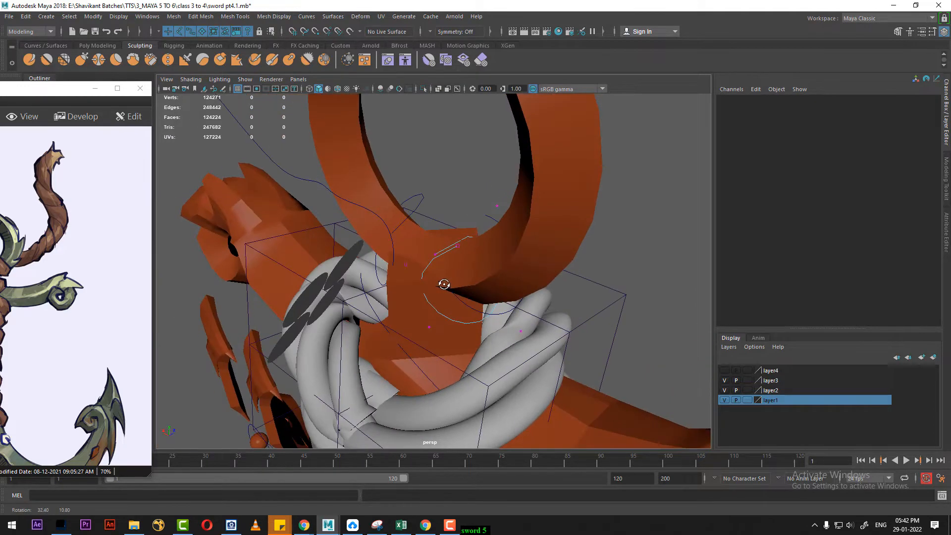
click(457, 246)
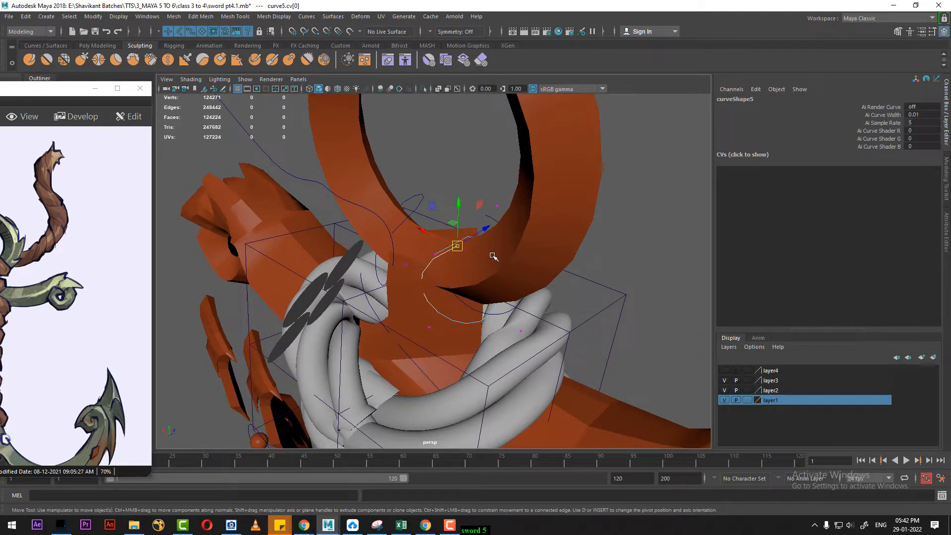
key(Delete)
alt+drag(459, 277, 602, 206)
Return the mirrored curve to object mode and hide the orange ring in the front view
right_drag(648, 180, 677, 167)
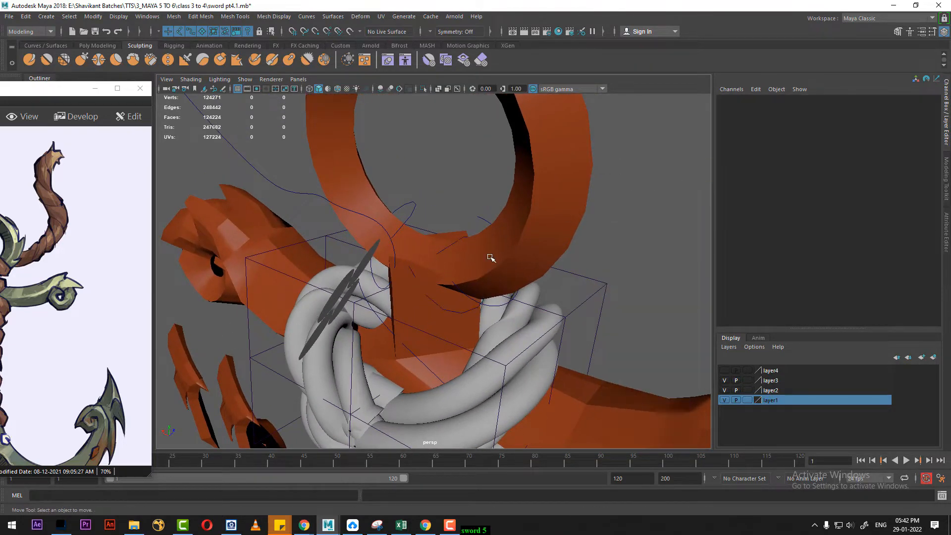
click(447, 247)
shift+click(365, 259)
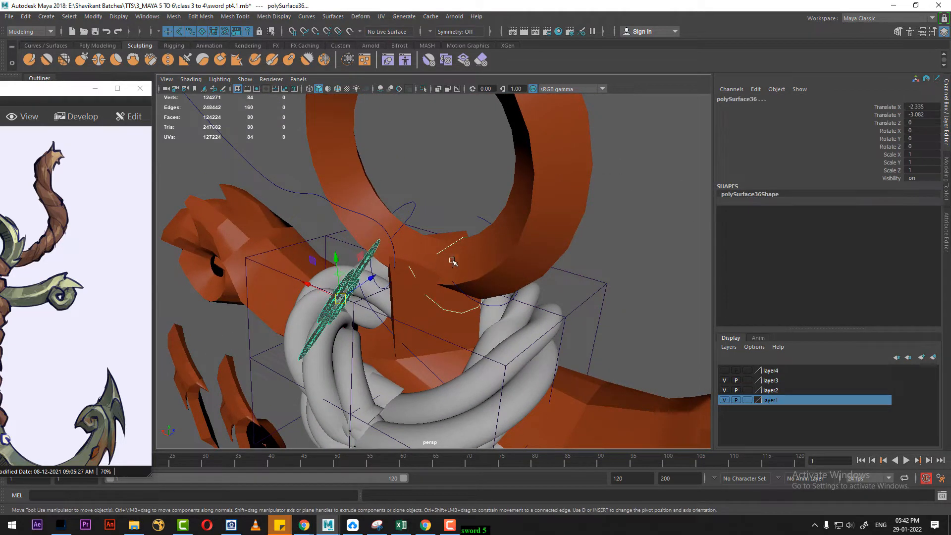
key(space)
drag(451, 261, 452, 291)
alt+right_drag(497, 310, 549, 403)
scroll(476, 321, up, 6)
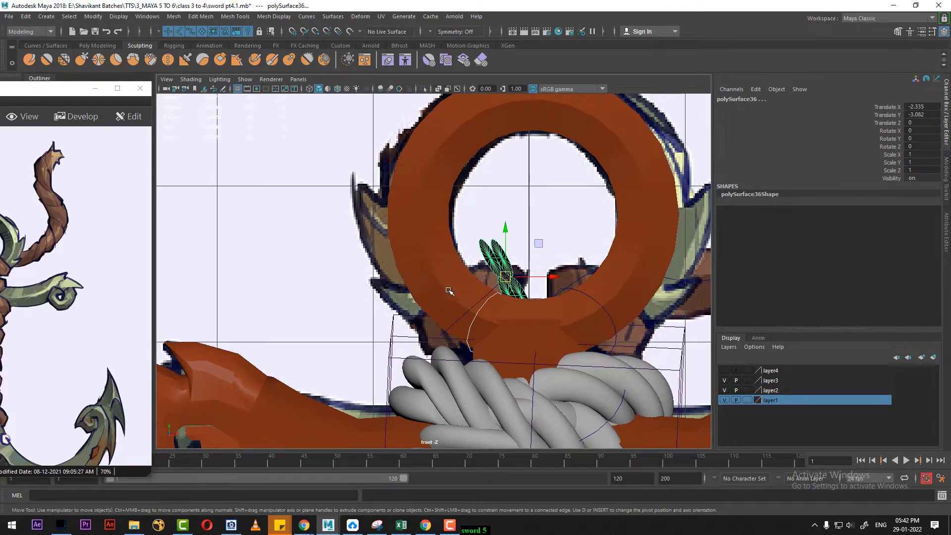
click(439, 291)
key(ctrl+h)
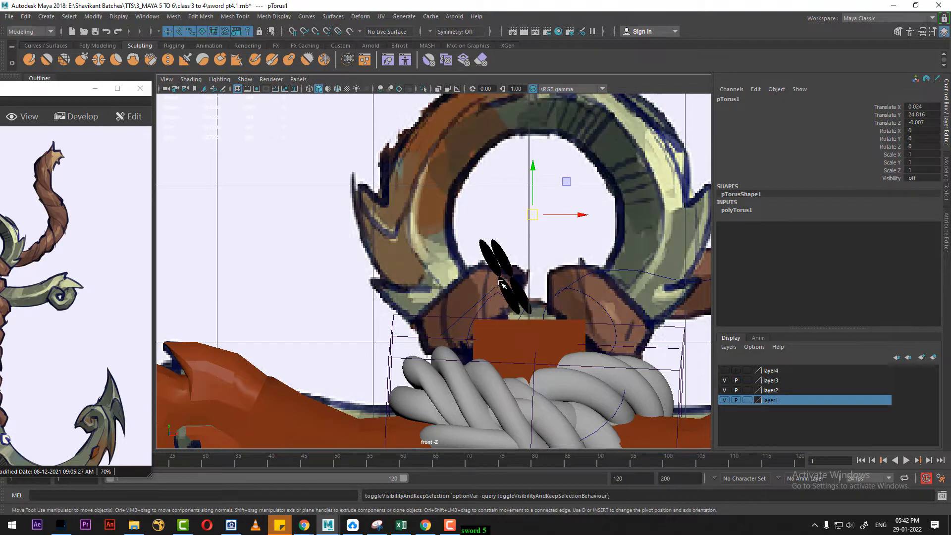
Scale the disc mesh uniformly to 0.62 and move it to Translate X -2.472 and Translate Y -3.187
click(501, 280)
scroll(524, 311, up, 2)
key(r)
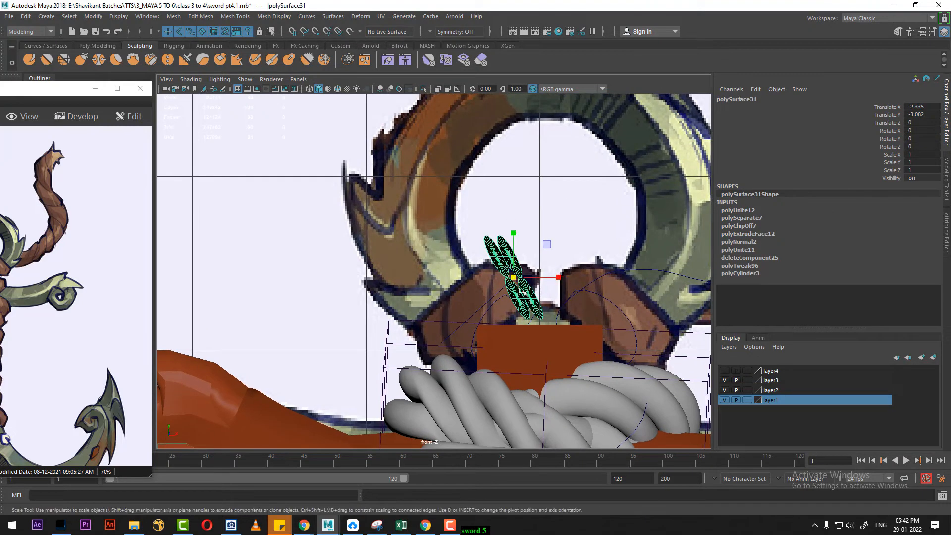
drag(514, 279, 487, 295)
key(w)
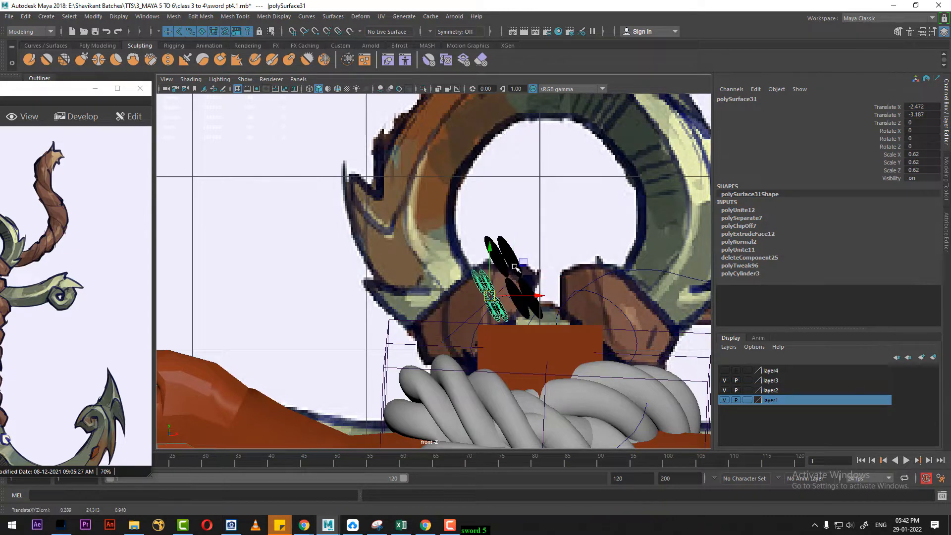
Remove the leftover full-size disc mesh beside the scaled one and reselect the scaled discs
click(523, 278)
click(501, 292)
click(483, 291)
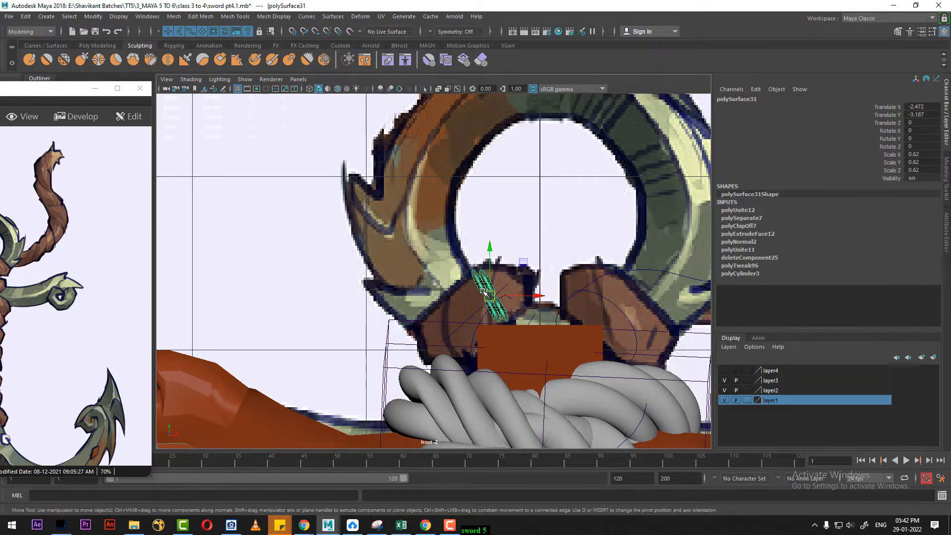
Isolate the scaled disc mesh and the mirrored curve in the perspective view by hiding all unselected objects
key(space)
drag(516, 319, 516, 264)
alt+drag(495, 297, 525, 327)
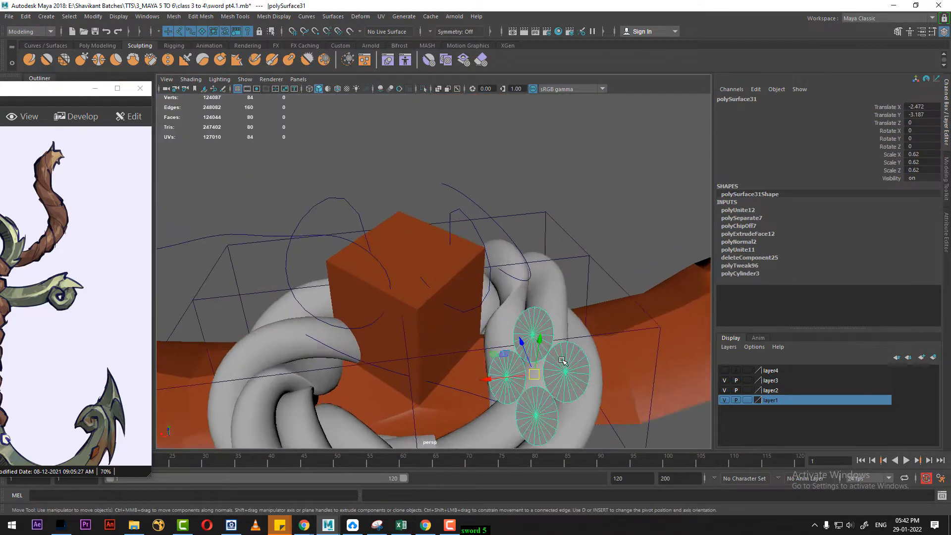
alt+middle_drag(525, 327, 481, 280)
alt+drag(480, 280, 405, 158)
shift+click(385, 122)
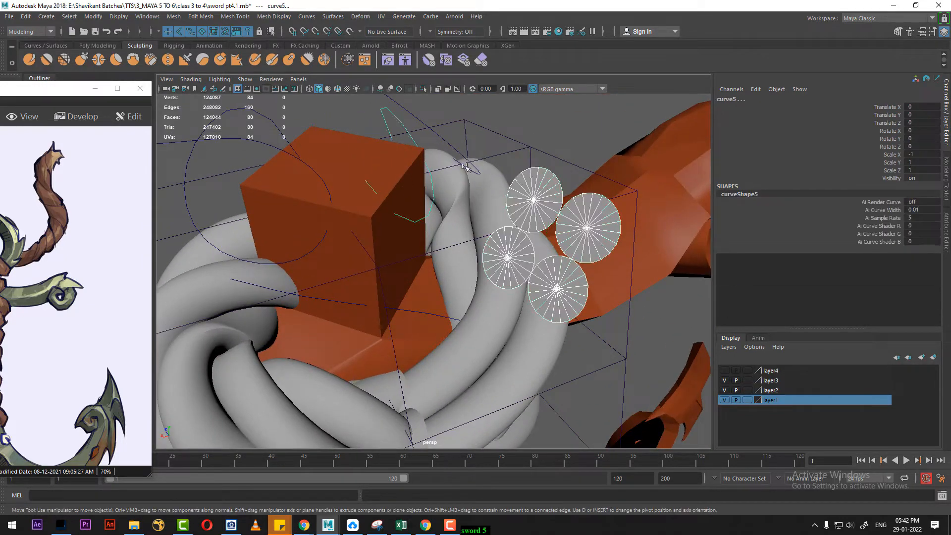
alt+drag(466, 168, 530, 254)
key(alt+h)
click(531, 255)
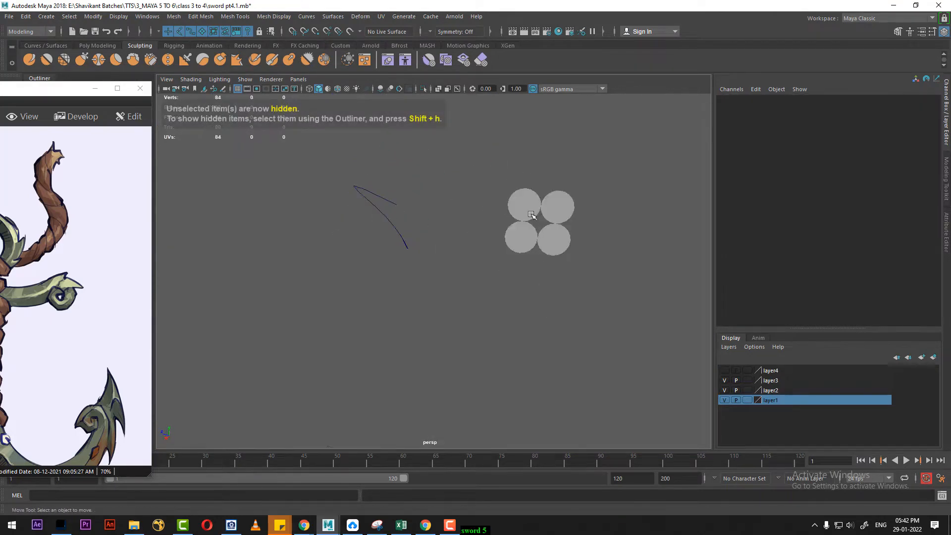
Snap the four-disc mesh onto the upper open end of the mirrored curve
click(531, 214)
mouse_move(433, 257)
alt+mouse_down()
mouse_move(456, 274)
mouse_move(449, 254)
alt+mouse_up()
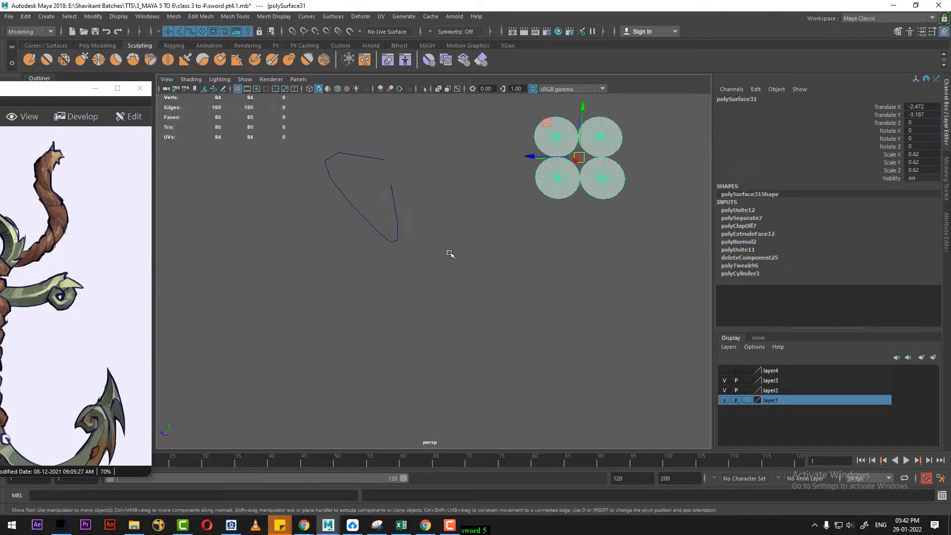
key(d)
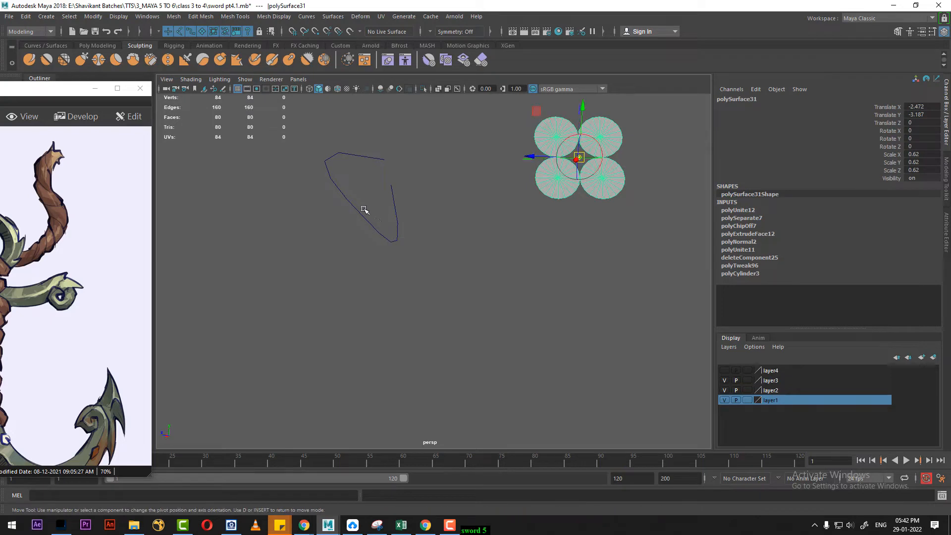
key(ctrl+z)
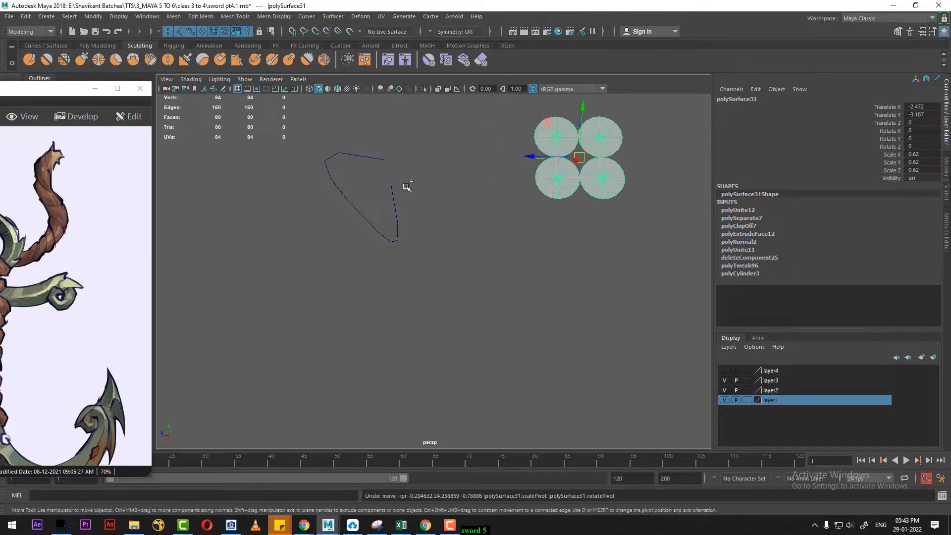
key(d)
key(c)
middle_drag(384, 162, 409, 150)
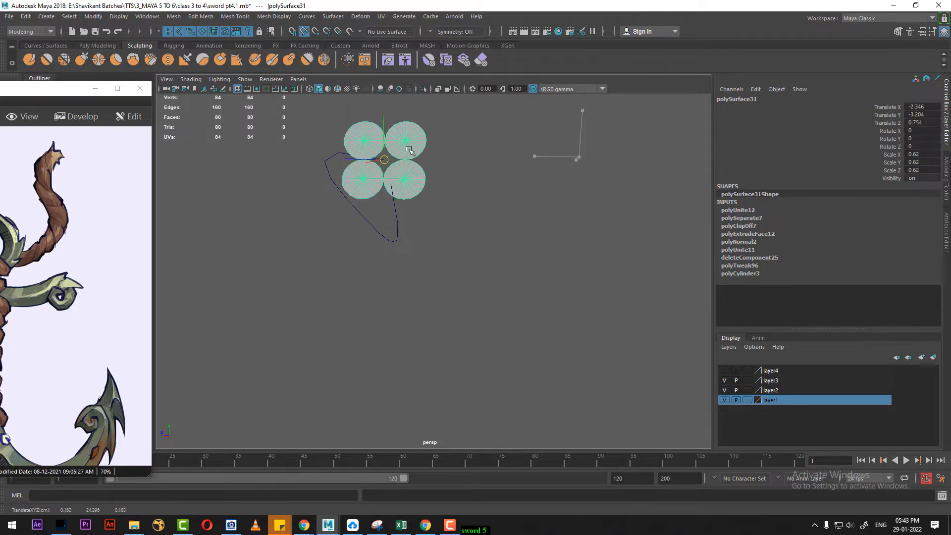
Rotate the disc mesh about 33 degrees around Y so the discs face along the start of the curve
alt+drag(426, 209, 497, 214)
key(e)
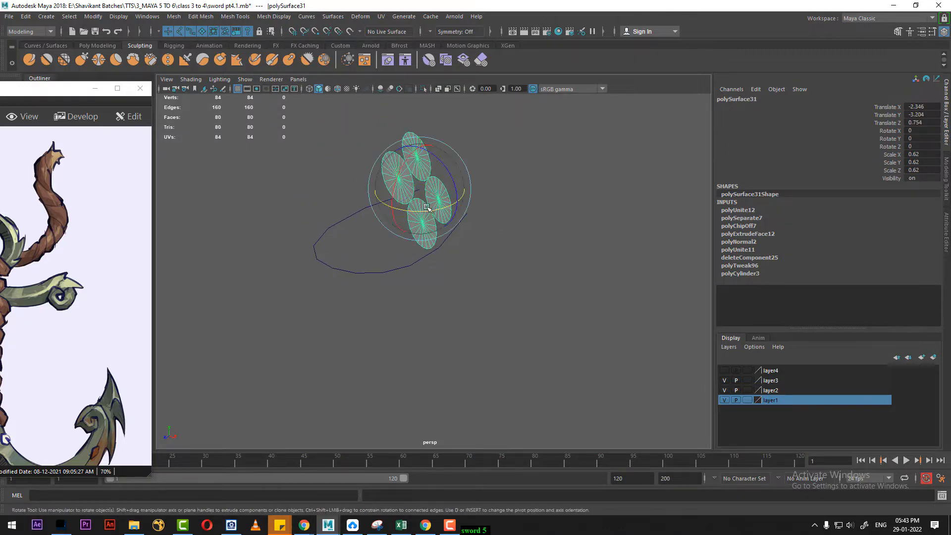
drag(427, 207, 442, 196)
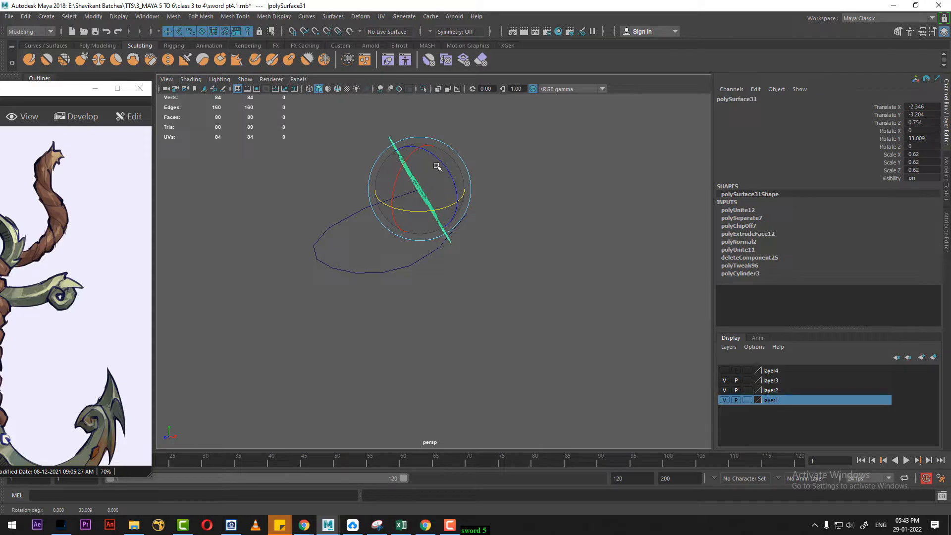
drag(426, 157, 532, 194)
Select all faces of the disc mesh and reverse their normals
right_drag(560, 136, 561, 166)
drag(586, 118, 380, 248)
shift+right_drag(500, 157, 568, 177)
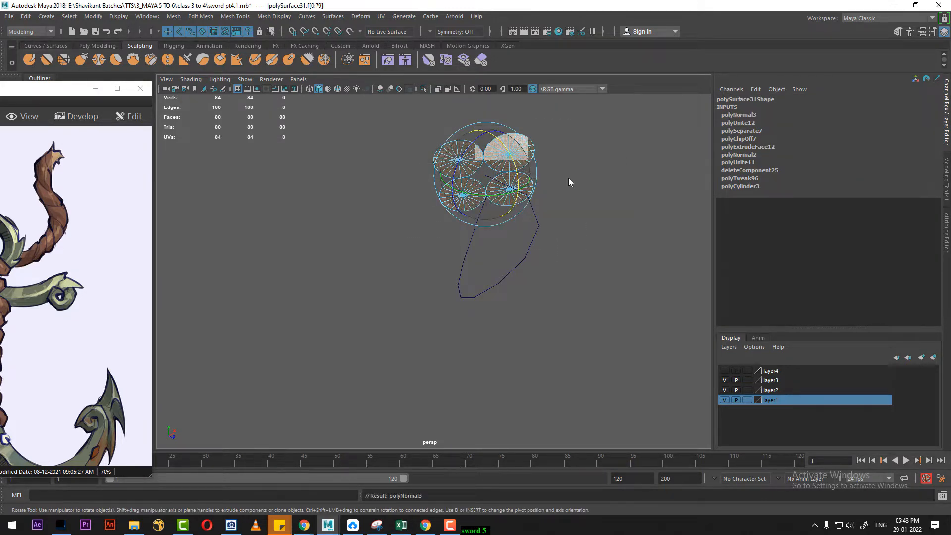
alt+drag(541, 208, 549, 196)
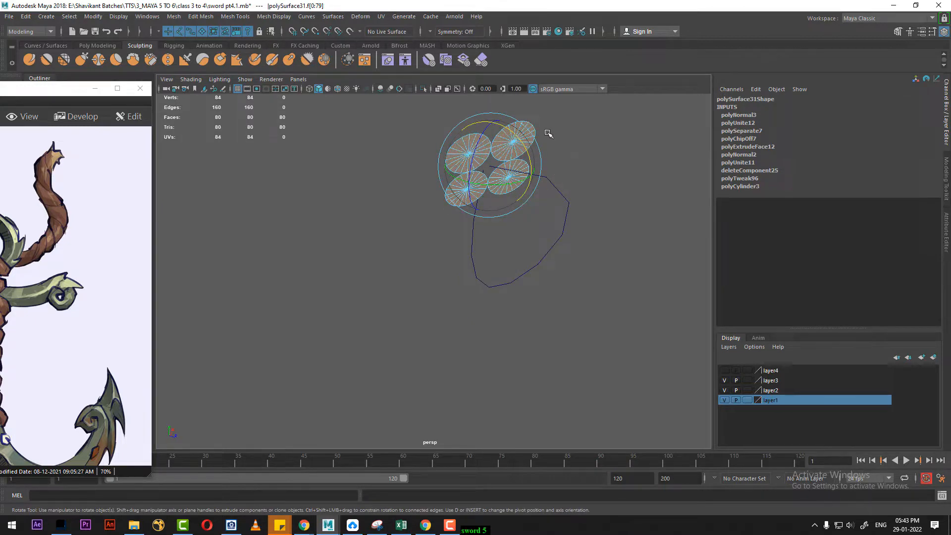
Extrude the disc faces along the mirrored curve with 10 divisions
key(F8)
right_drag(555, 121, 587, 175)
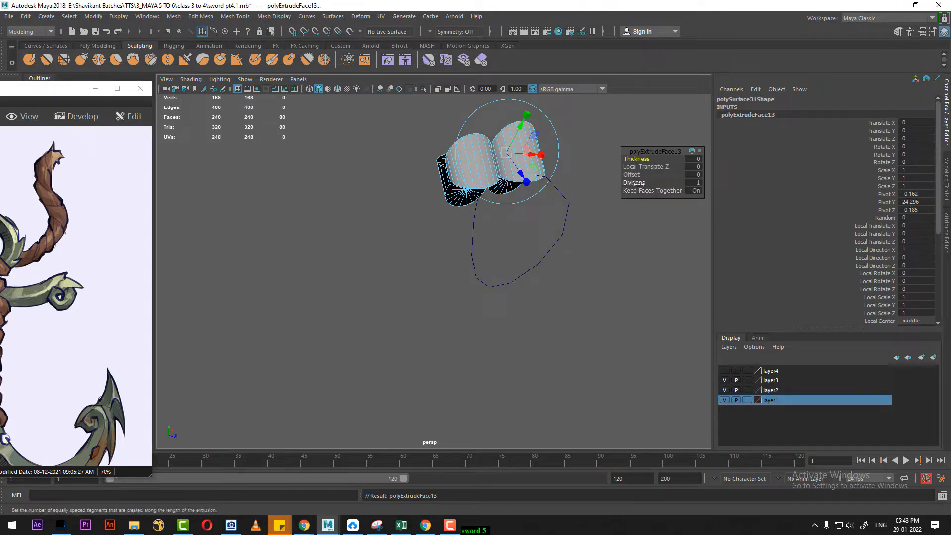
alt+drag(536, 221, 573, 243)
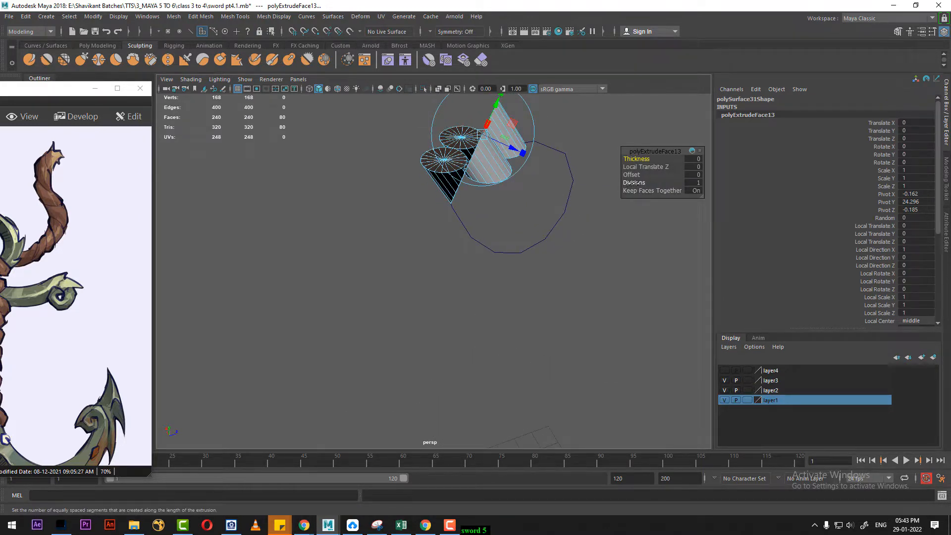
drag(636, 183, 651, 179)
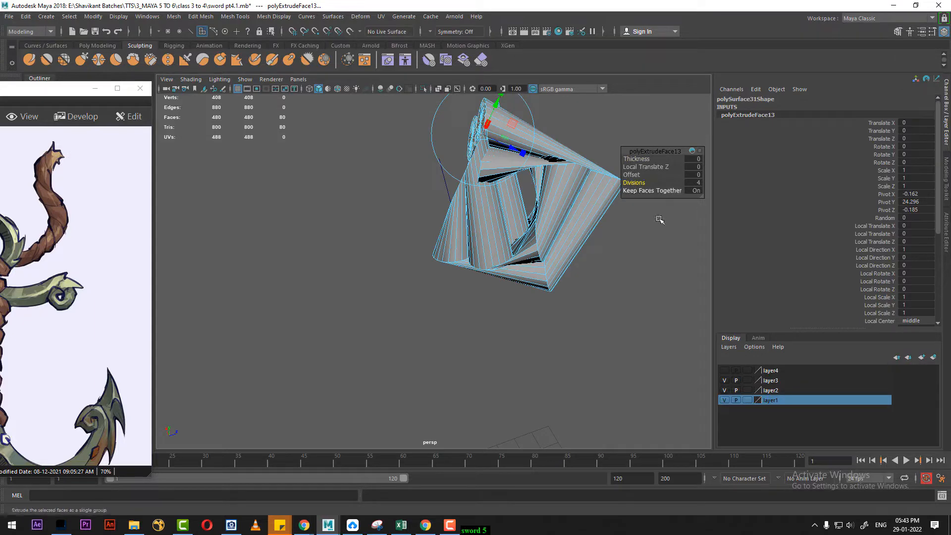
scroll(806, 237, down, 6)
click(878, 196)
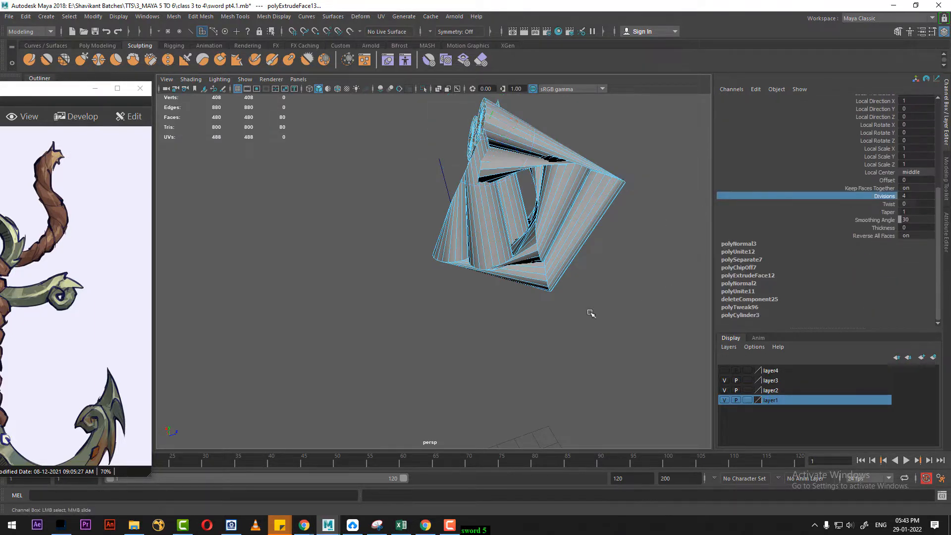
middle_drag(587, 313, 609, 313)
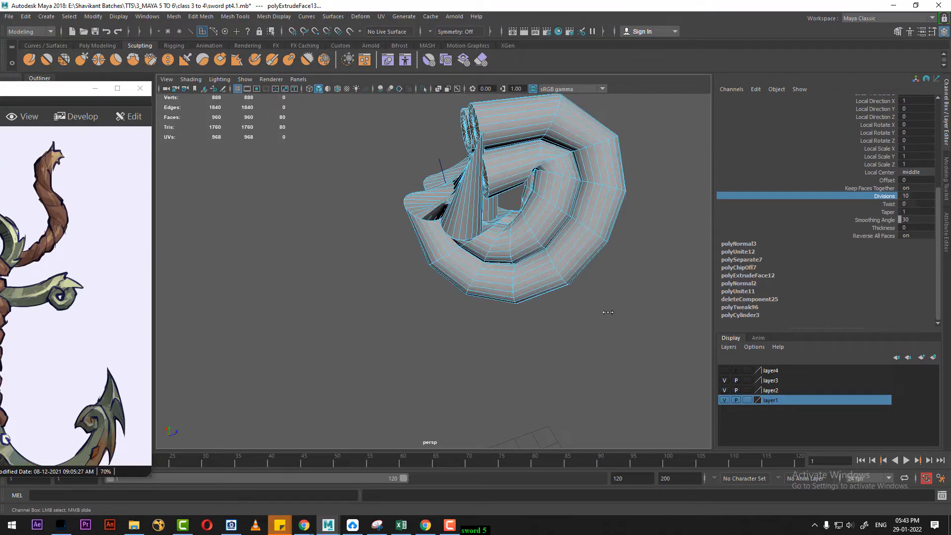
alt+drag(594, 313, 569, 278)
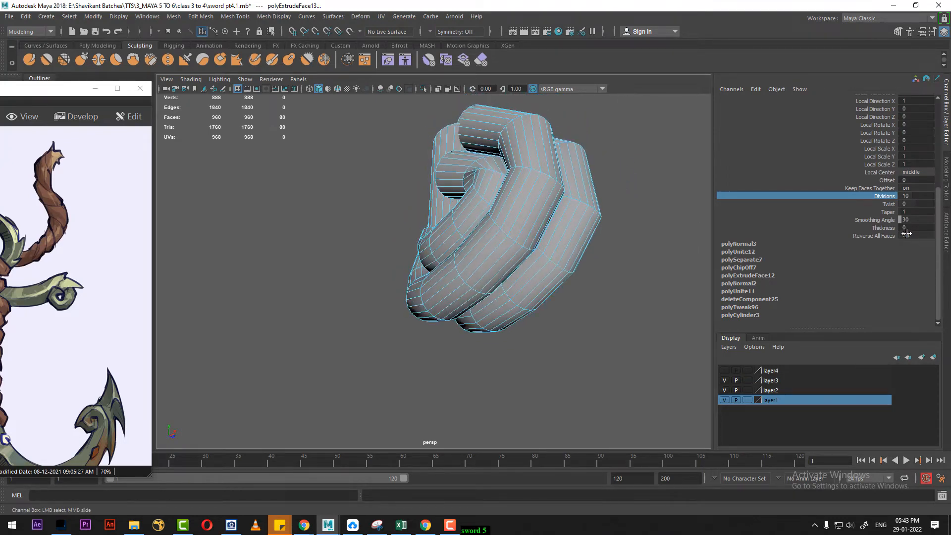
Twist the extruded strands into a rope, trying a Twist of 180 and settling on 360
click(887, 204)
middle_drag(629, 270, 749, 248)
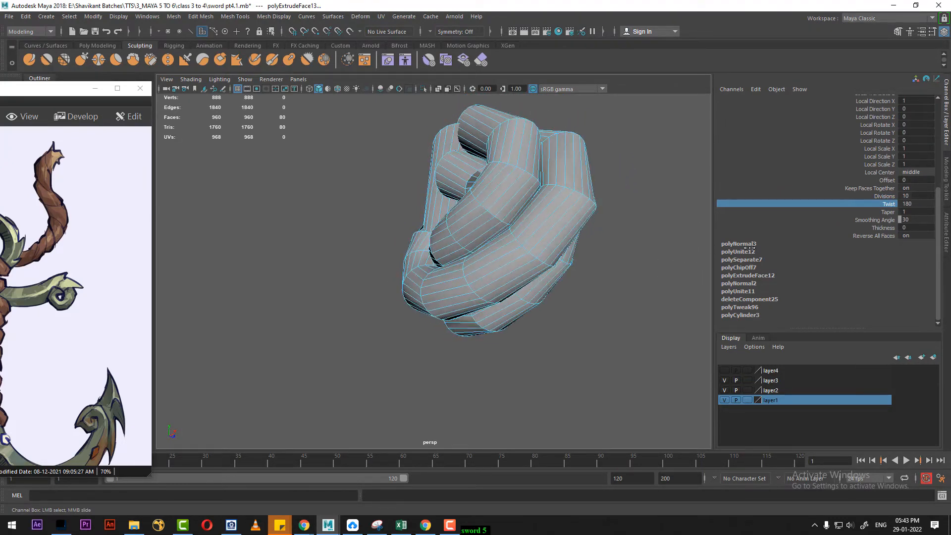
double_click(916, 212)
double_click(929, 202)
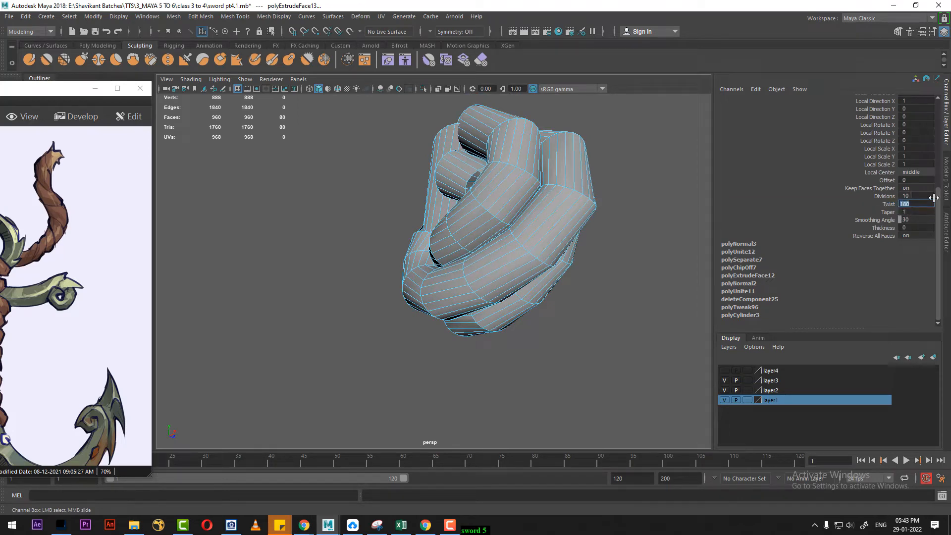
text(360)
key(Return)
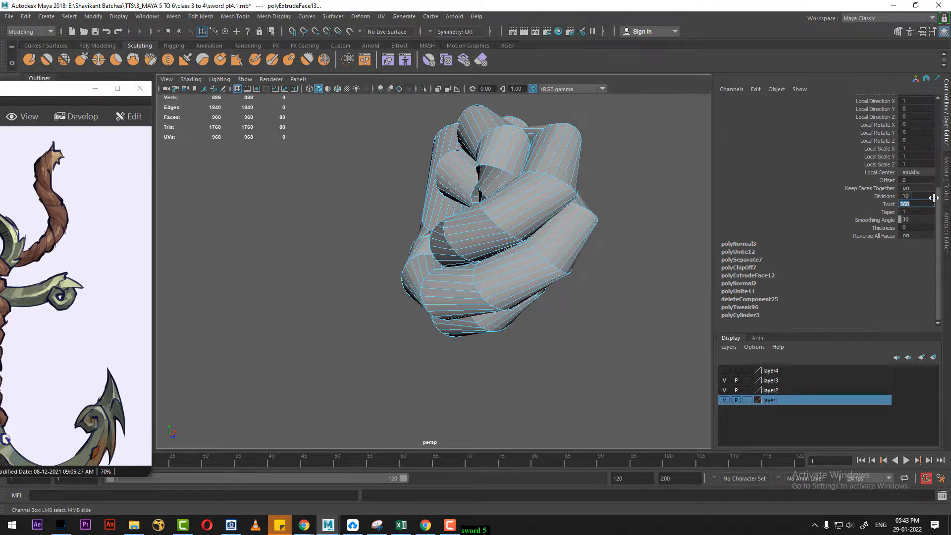
alt+drag(544, 238, 477, 216)
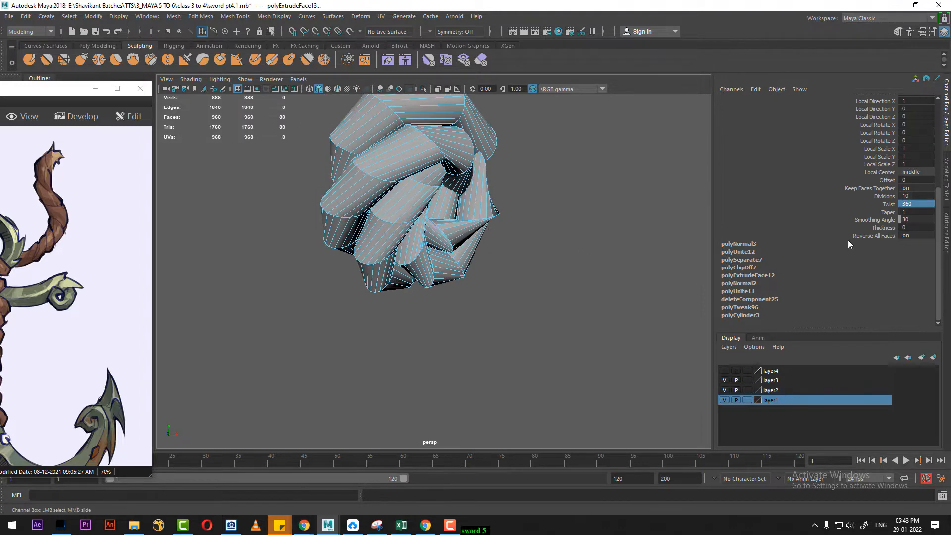
Try the extrusion with 50 and then 25 divisions, previewing the rope mesh smoothed
double_click(912, 197)
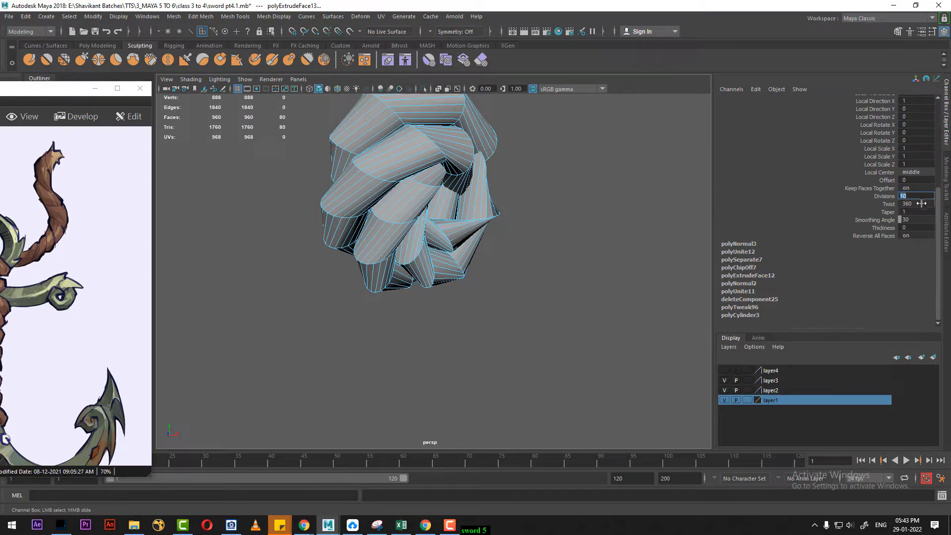
key(Return)
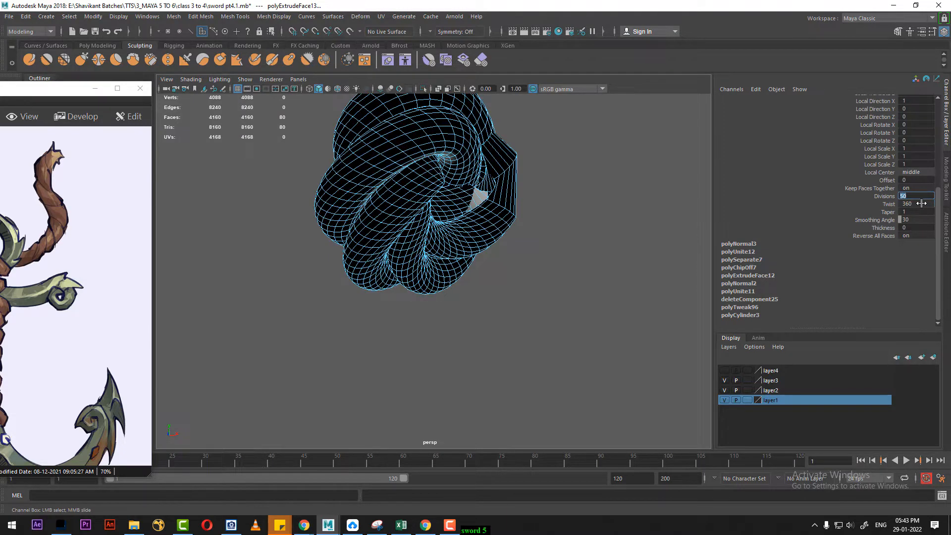
alt+drag(564, 258, 623, 285)
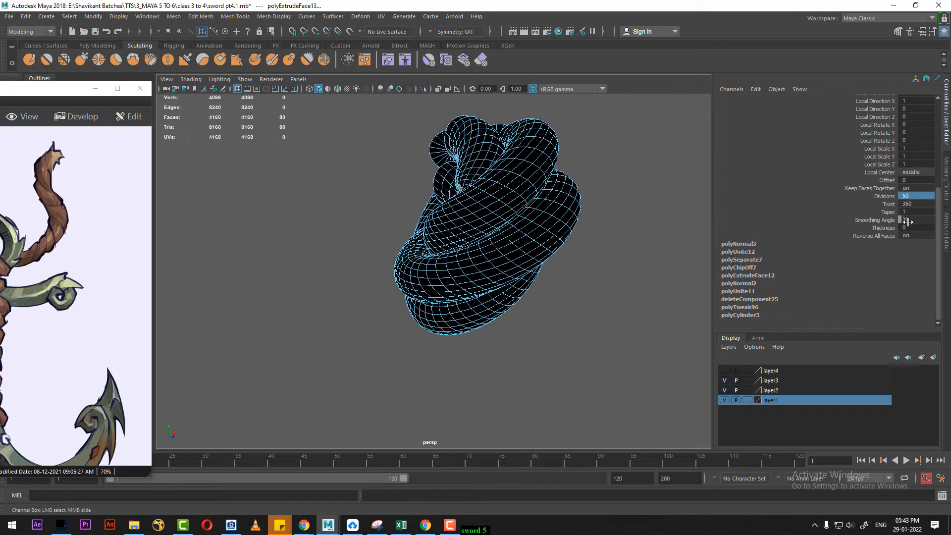
click(884, 197)
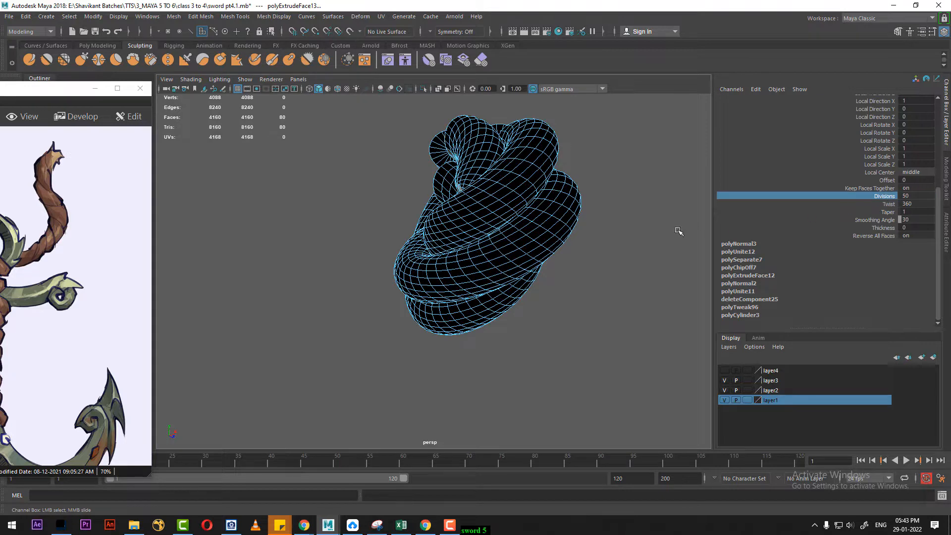
middle_drag(679, 230, 661, 231)
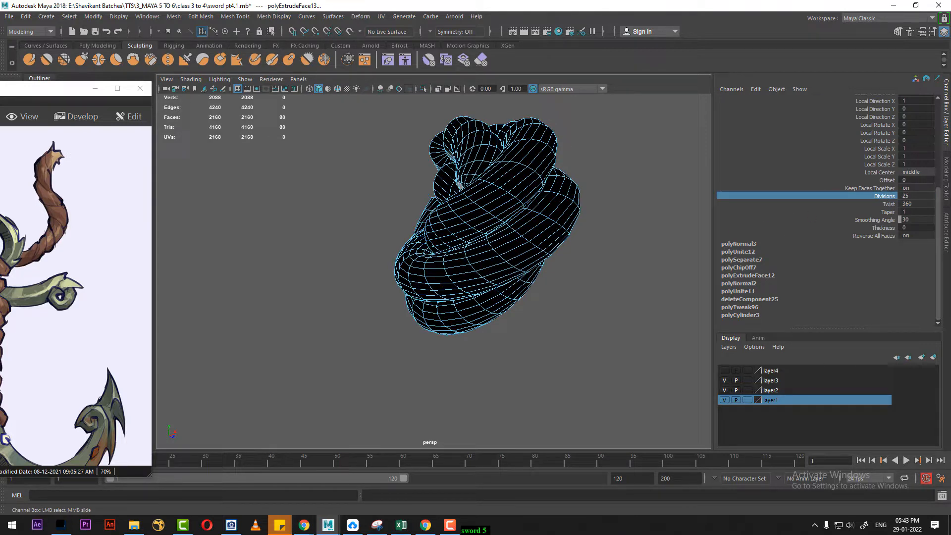
click(919, 203)
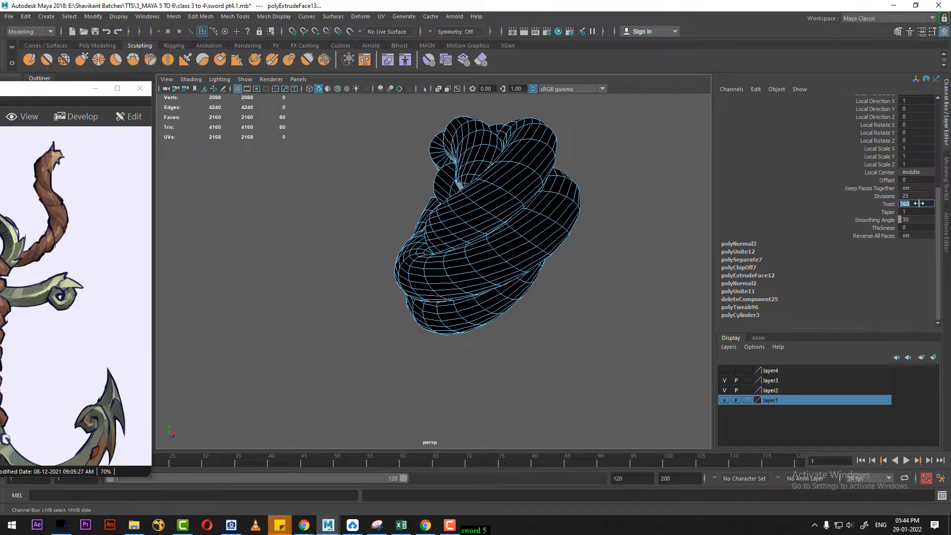
key(Return)
key(3)
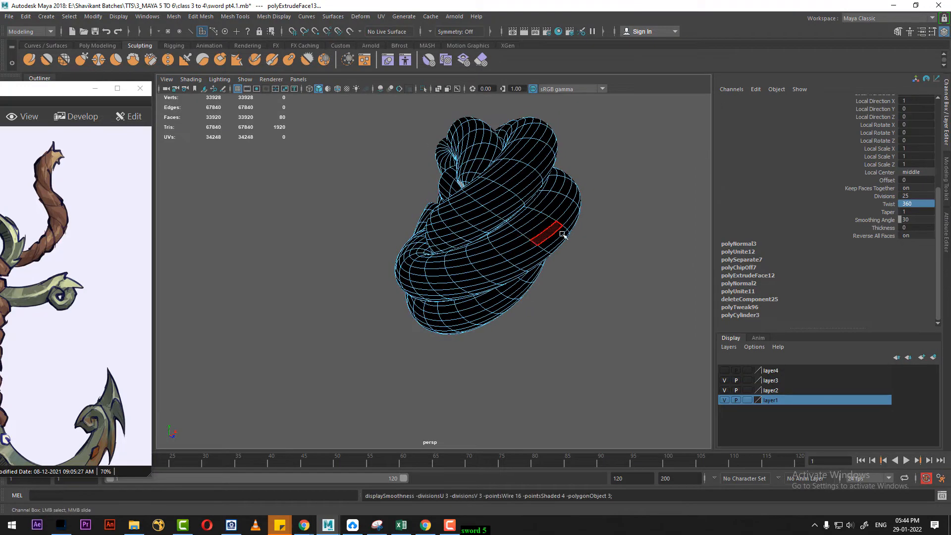
Set the extrusion's Divisions to 50 and return the rope mesh to its unsmoothed display
click(913, 196)
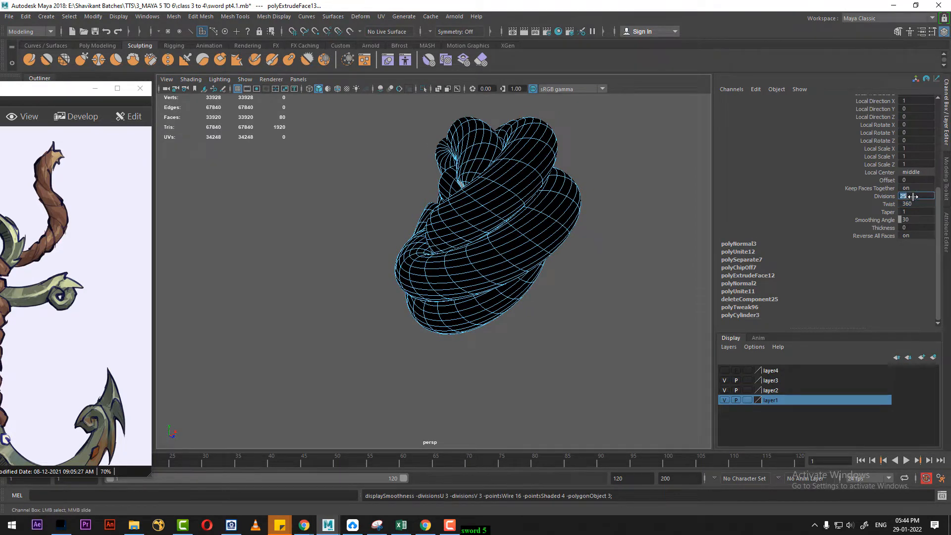
text(50)
key(Return)
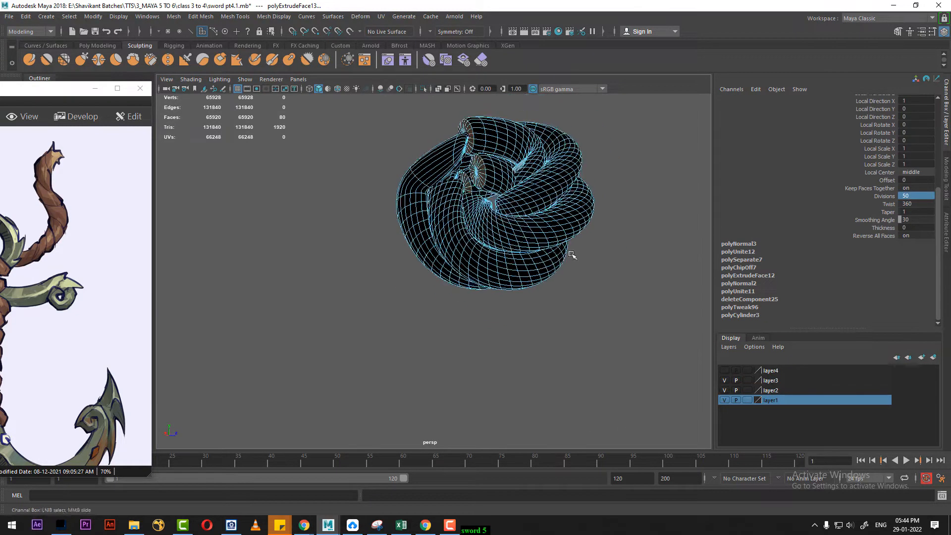
scroll(584, 297, up, 4)
alt+middle_drag(584, 292, 588, 367)
scroll(622, 312, up, 2)
alt+middle_drag(622, 312, 605, 356)
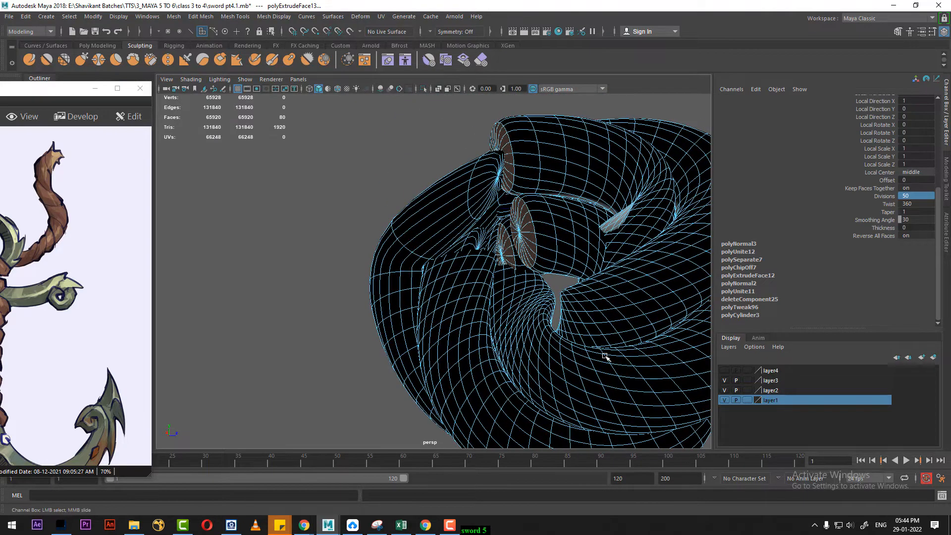
key(1)
scroll(588, 323, down, 2)
scroll(581, 299, up, 1)
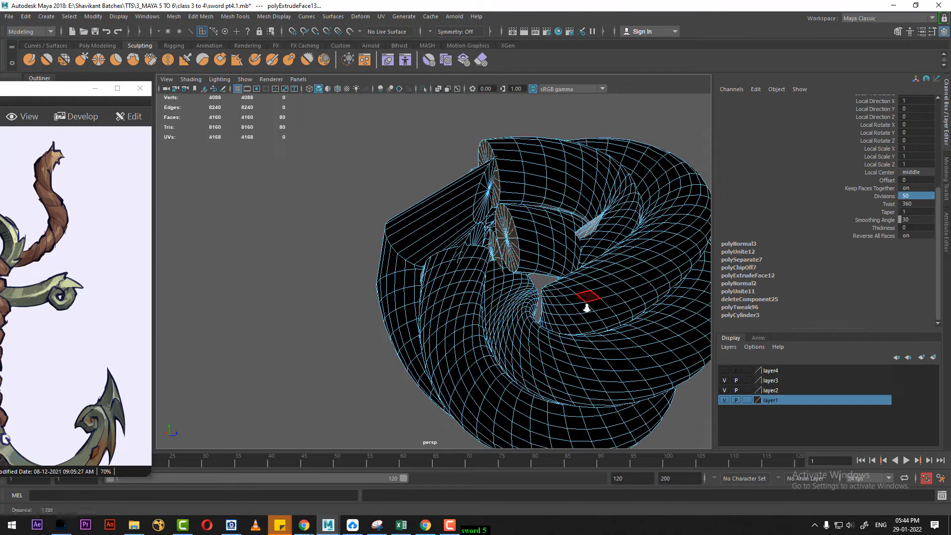
Select all faces of the twisted rope and reverse their normals, then clear the selection
click(540, 224)
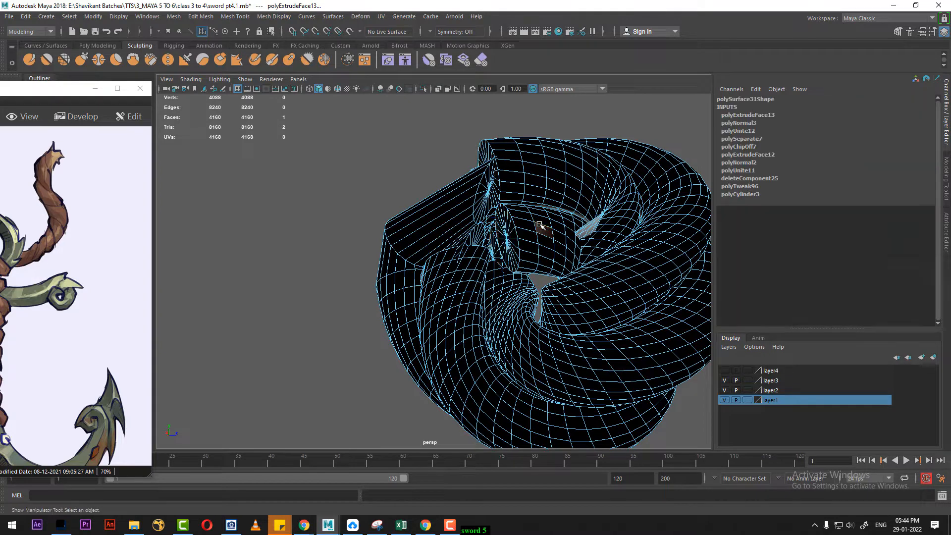
scroll(545, 233, down, 3)
drag(366, 170, 631, 387)
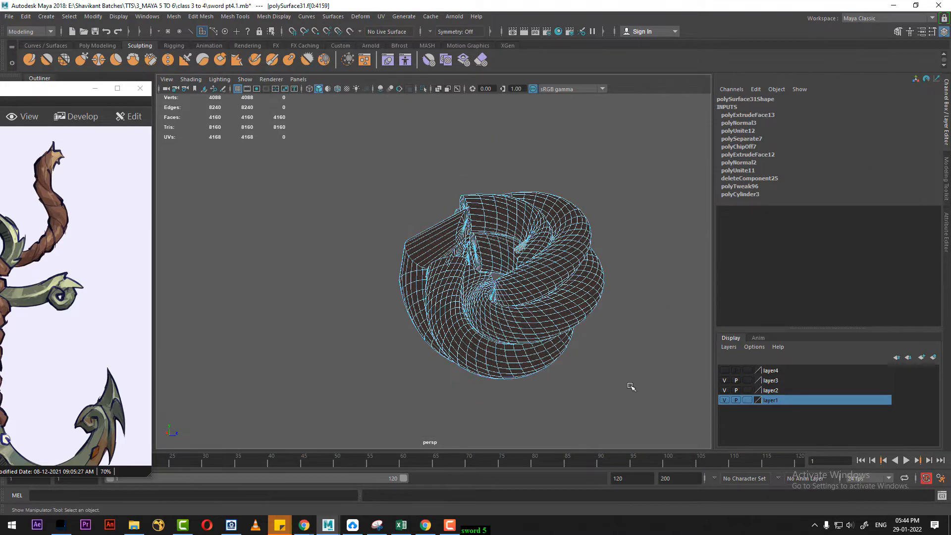
shift+right_drag(506, 230, 592, 249)
click(637, 346)
alt+drag(636, 346, 531, 331)
alt+drag(555, 348, 552, 349)
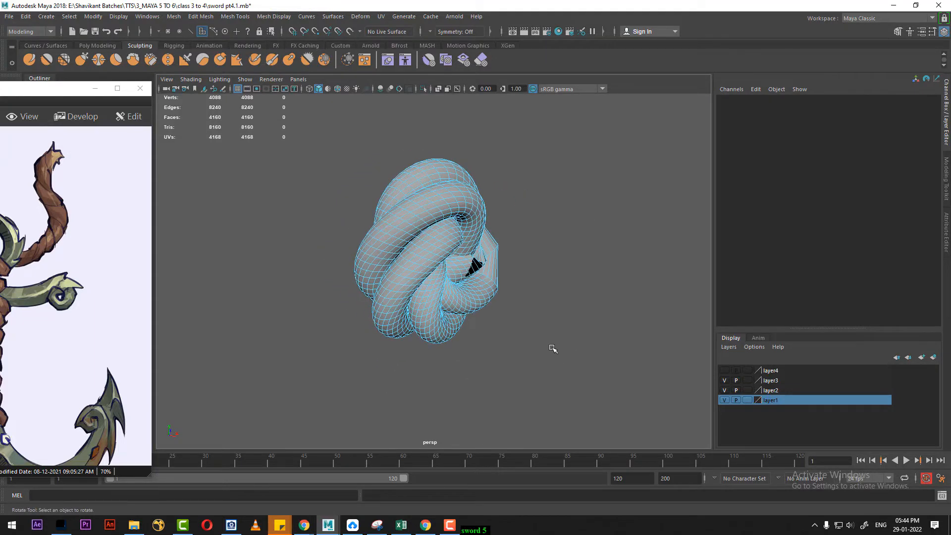
Preview the twisted rope smoothed, return to object mode and end its isolated view so the sword is visible again
key(3)
click(480, 272)
right_drag(540, 240, 646, 181)
click(632, 271)
key(ctrl+1)
alt+right_drag(619, 339, 490, 195)
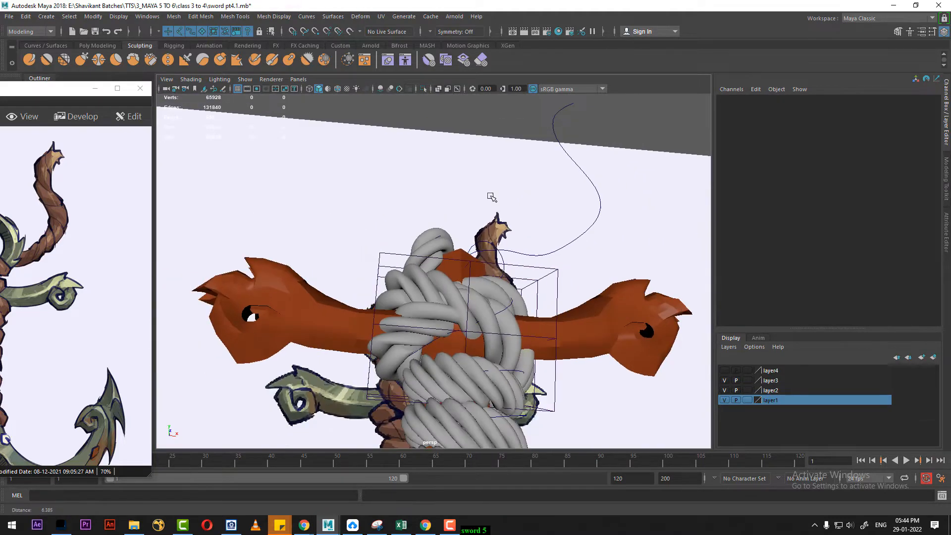
alt+drag(491, 195, 564, 316)
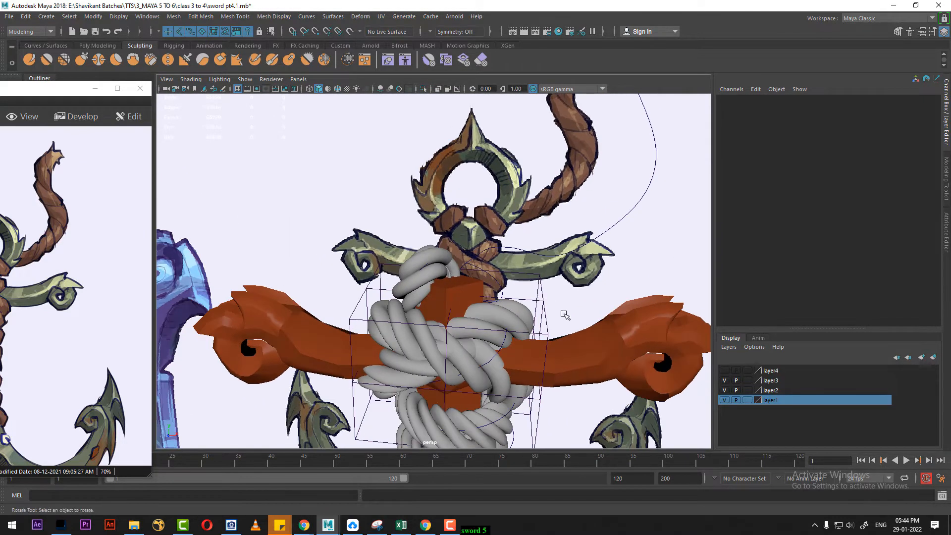
Unhide all the geometry and switch to the front view around the ring
click(119, 17)
mouse_move(268, 78)
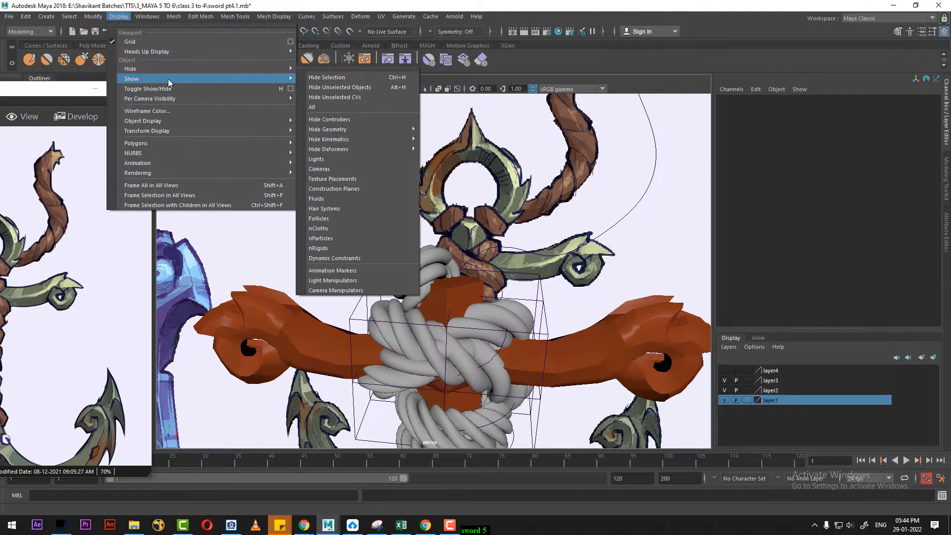
click(339, 130)
alt+drag(407, 223, 421, 238)
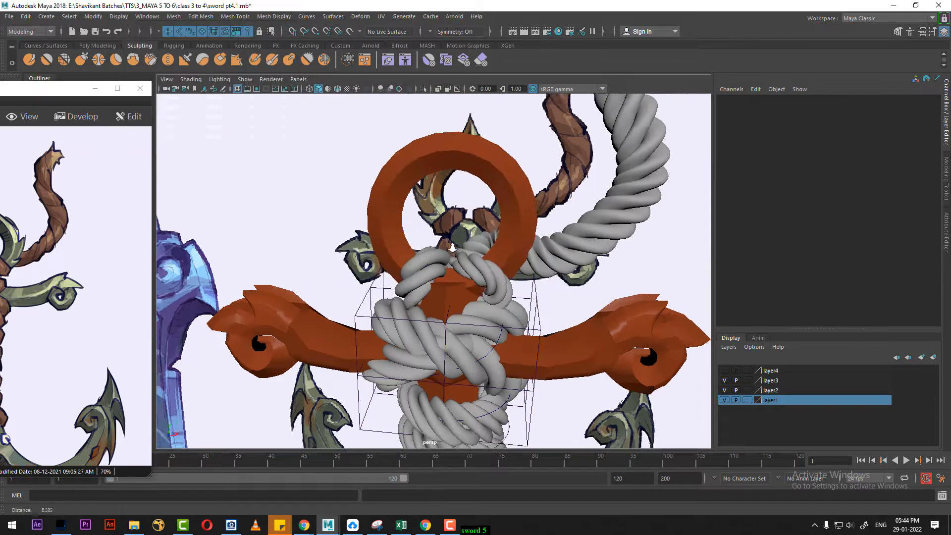
alt+right_drag(421, 238, 453, 269)
key(space)
drag(454, 269, 454, 296)
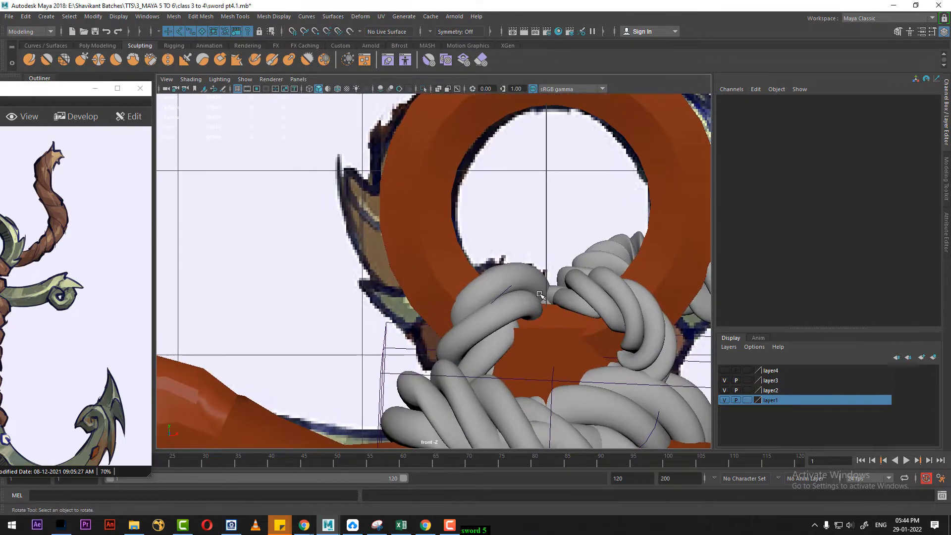
Tighten the short rope at the ring's lower left through its extrusion's Twist, trying 480 and settling on 720, then deselect it
click(533, 282)
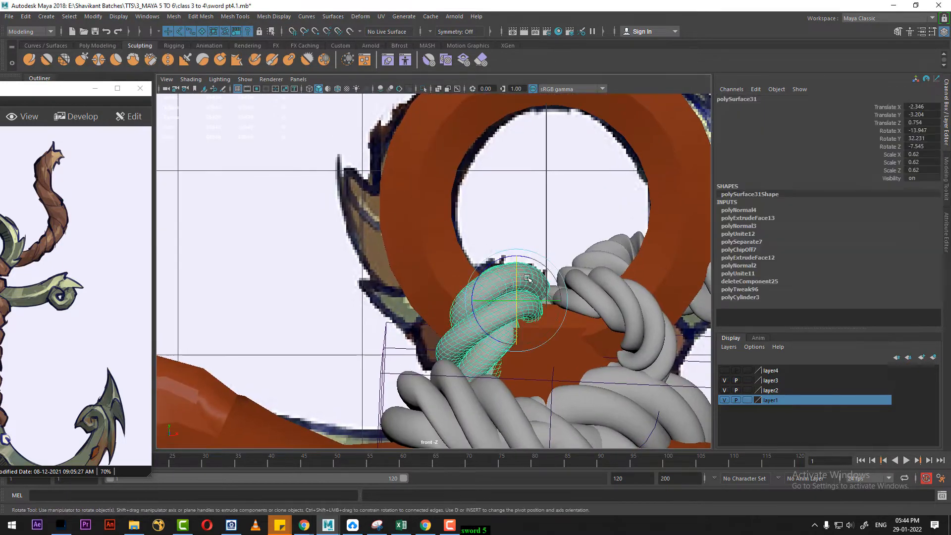
click(757, 218)
scroll(841, 258, down, 5)
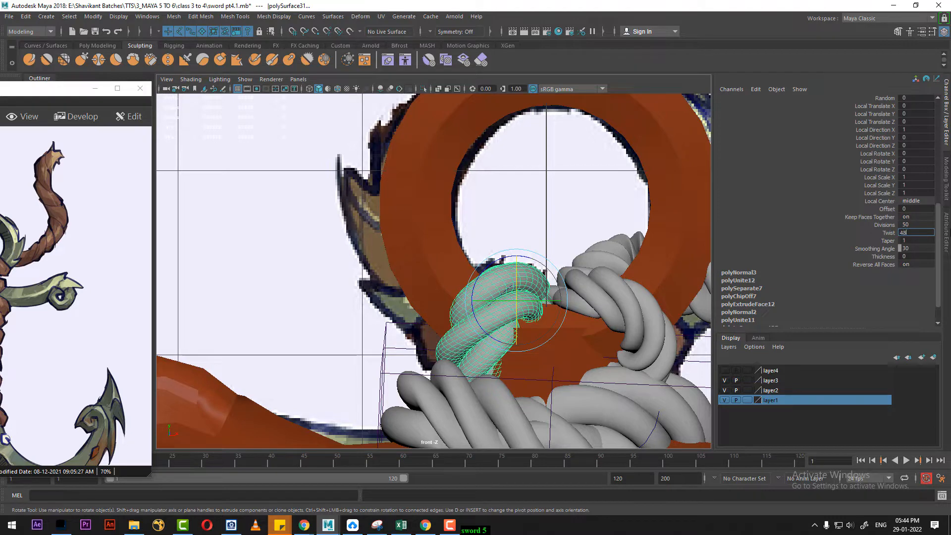
key(Return)
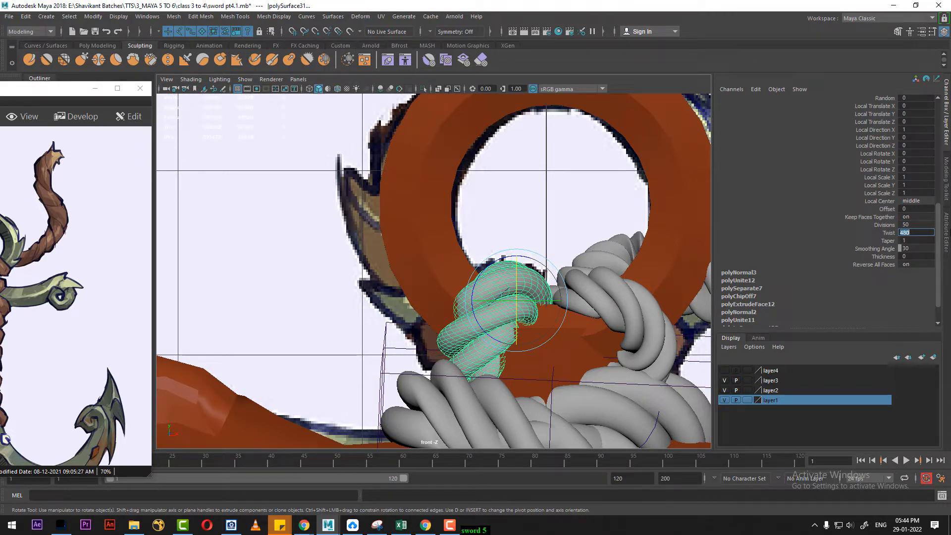
text(0)
key(Return)
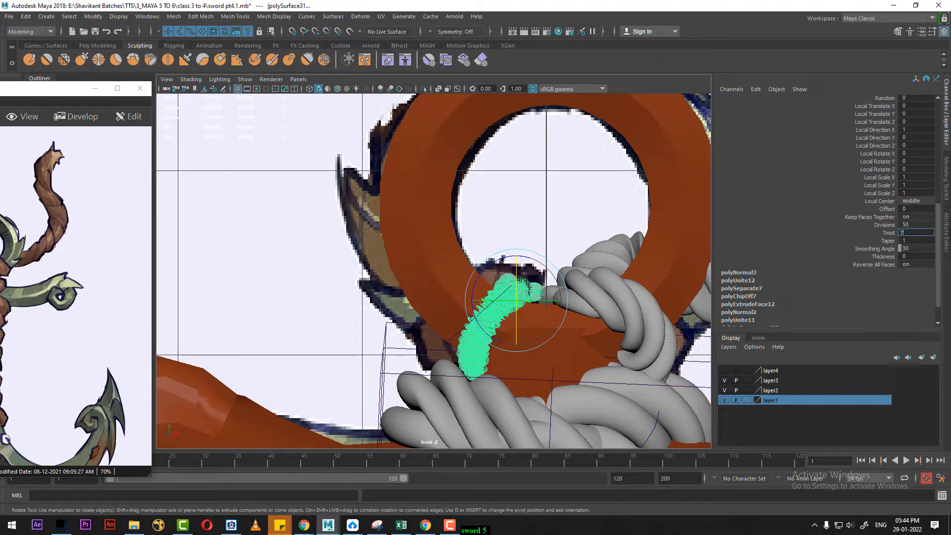
key(Return)
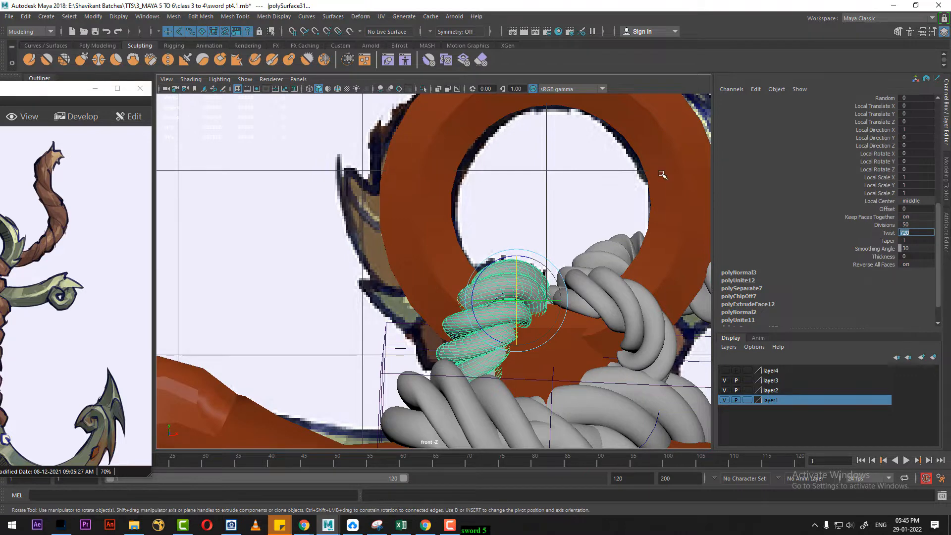
mouse_move(526, 290)
alt+right_down()
mouse_move(505, 346)
mouse_move(524, 306)
alt+right_up()
right_drag(459, 239, 560, 216)
click(606, 175)
Pull the end vertex of the long rope's upper end upward into a tapered tip with soft selection, and return to object mode
alt+middle_drag(560, 217, 518, 322)
alt+right_drag(518, 322, 584, 218)
click(547, 212)
alt+middle_drag(584, 218, 499, 265)
alt+right_drag(470, 317, 572, 369)
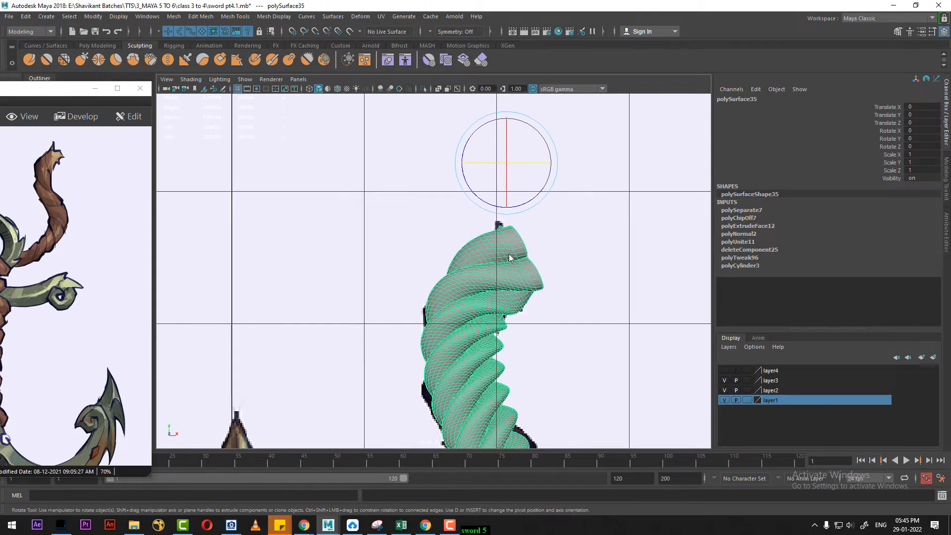
right_drag(510, 256, 456, 260)
alt+right_drag(442, 298, 568, 207)
click(560, 196)
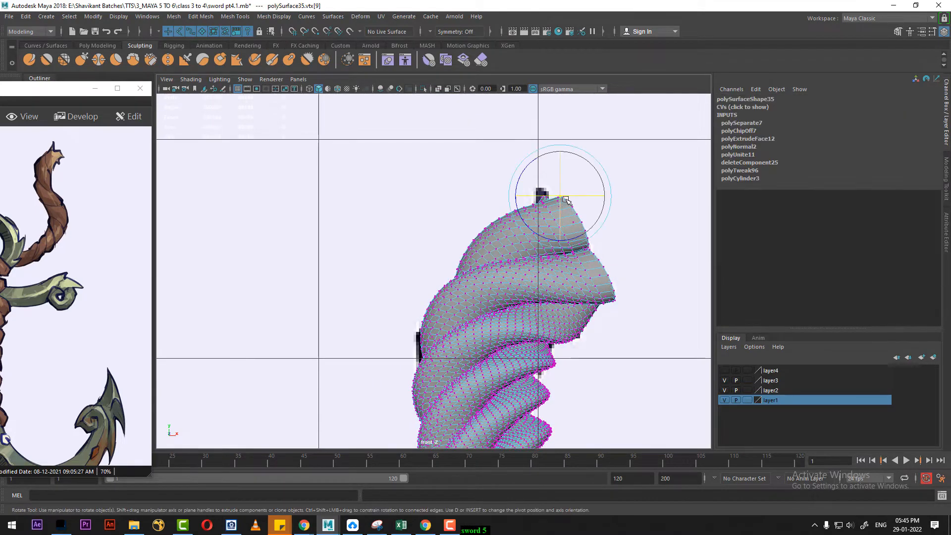
key(w)
key(b)
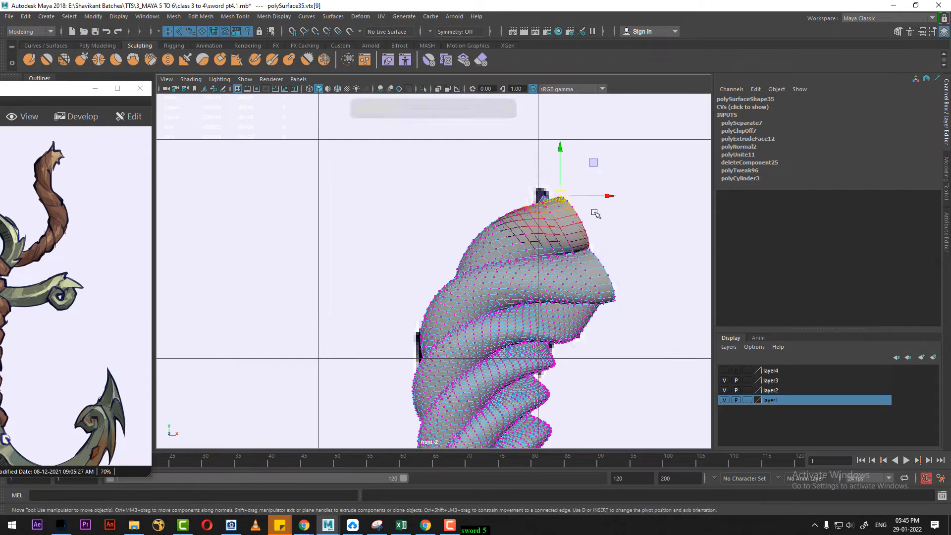
drag(563, 197, 551, 170)
scroll(597, 212, up, 1)
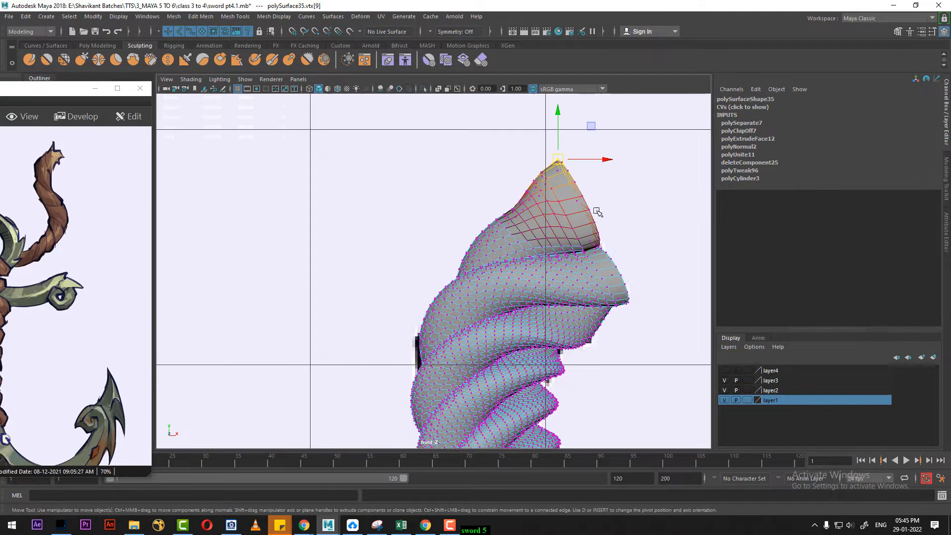
click(574, 192)
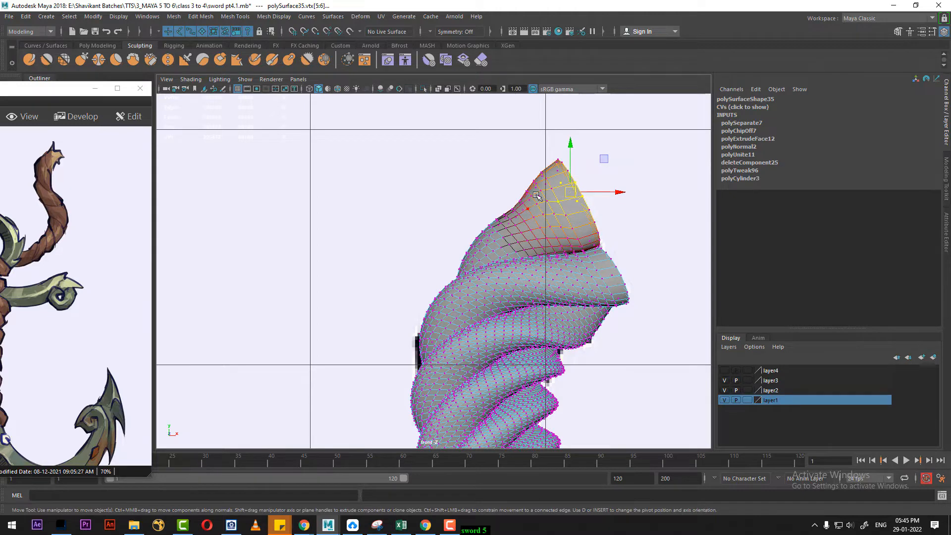
scroll(522, 321, down, 6)
scroll(492, 278, up, 2)
right_drag(493, 240, 539, 216)
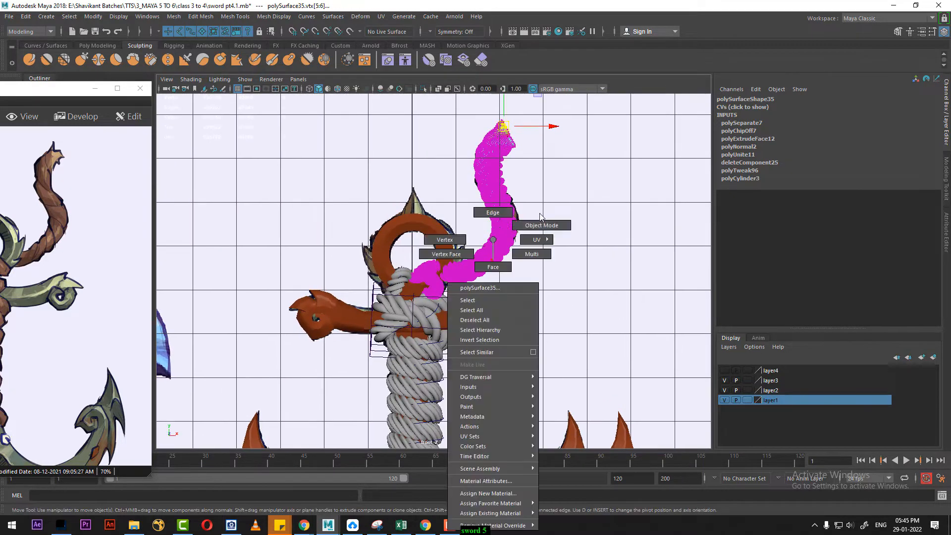
Select the ring, bring more of the reference image into view and raise the ring's top outer vertex to the reference spike's tip
scroll(499, 167, up, 3)
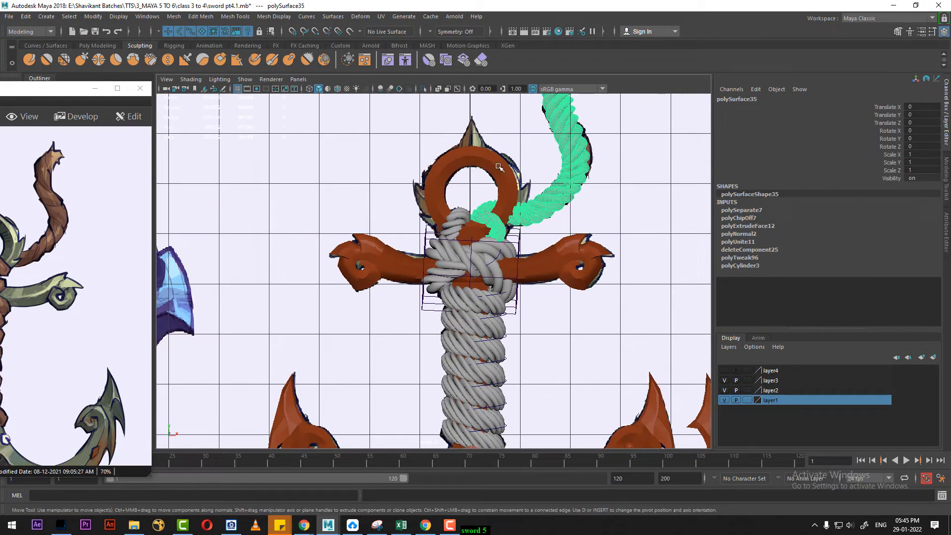
click(498, 167)
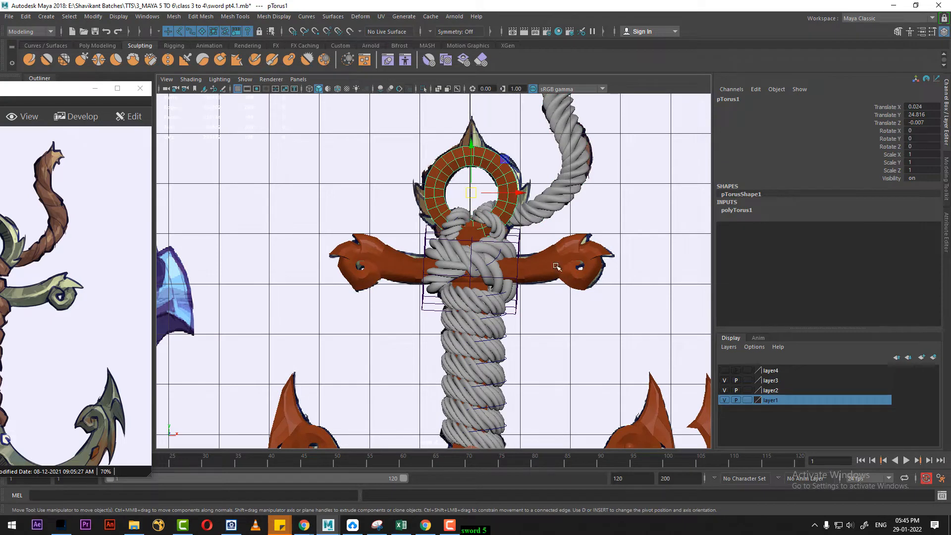
drag(20, 108, 79, 98)
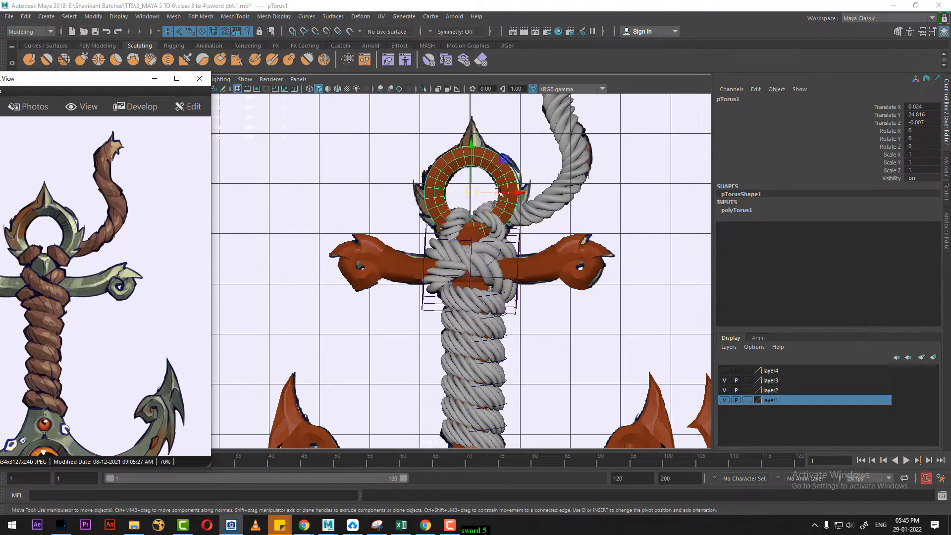
scroll(498, 192, up, 3)
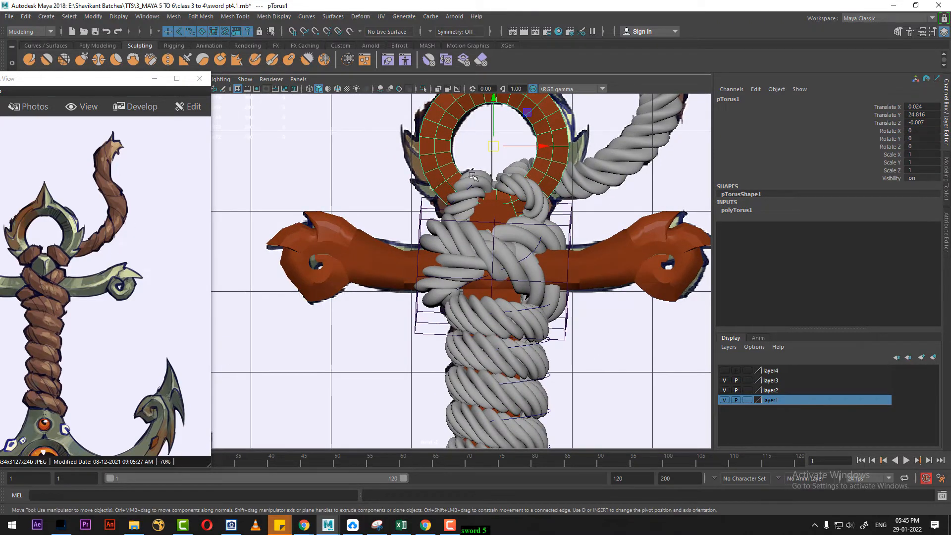
alt+middle_drag(472, 176, 477, 301)
scroll(505, 240, up, 2)
right_drag(517, 193, 506, 192)
scroll(510, 199, up, 2)
click(528, 171)
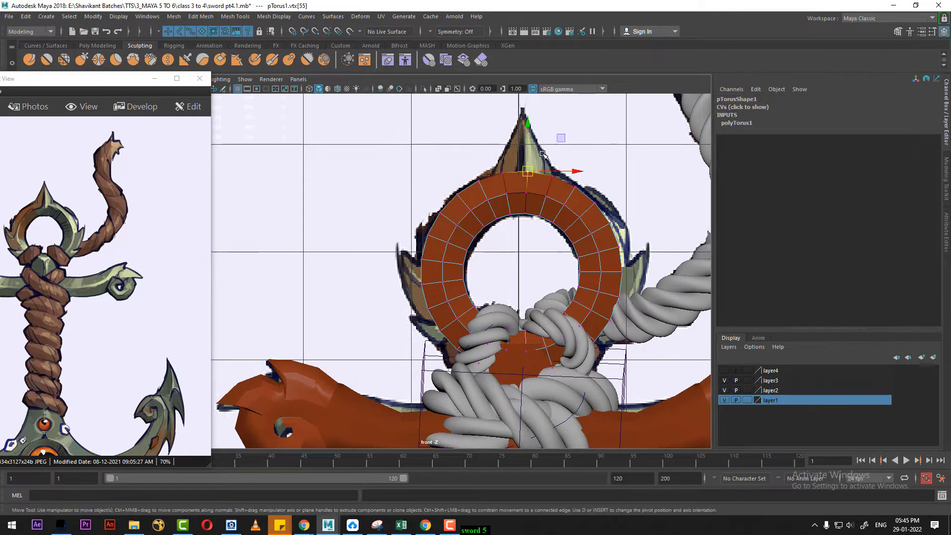
drag(526, 126, 524, 65)
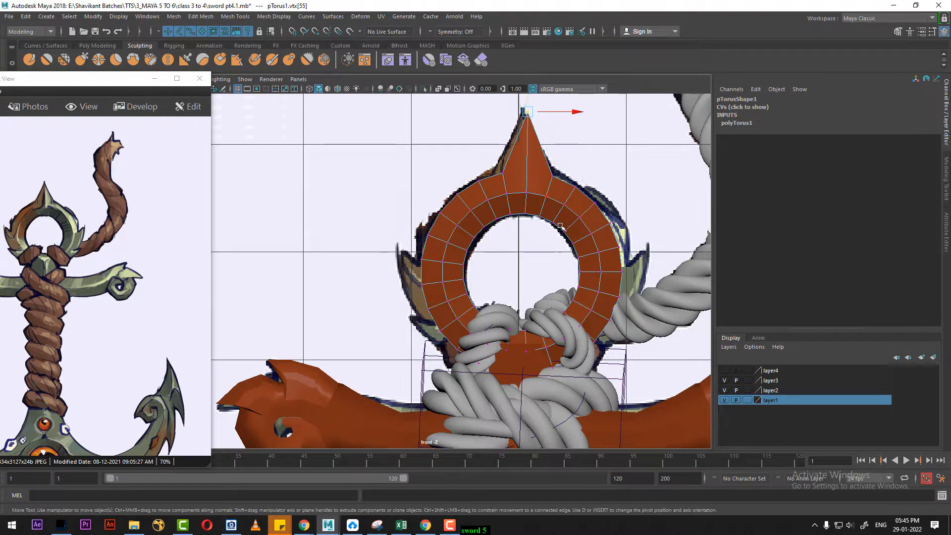
Pull the ring's outer vertex on the right side out toward the tip of the reference's side spike
scroll(560, 226, up, 2)
scroll(633, 253, up, 1)
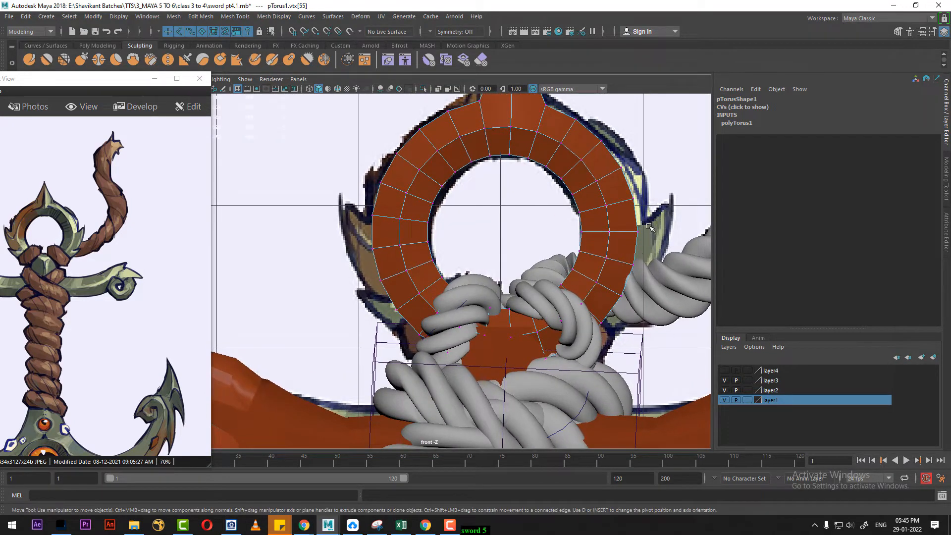
click(638, 231)
drag(638, 235, 676, 218)
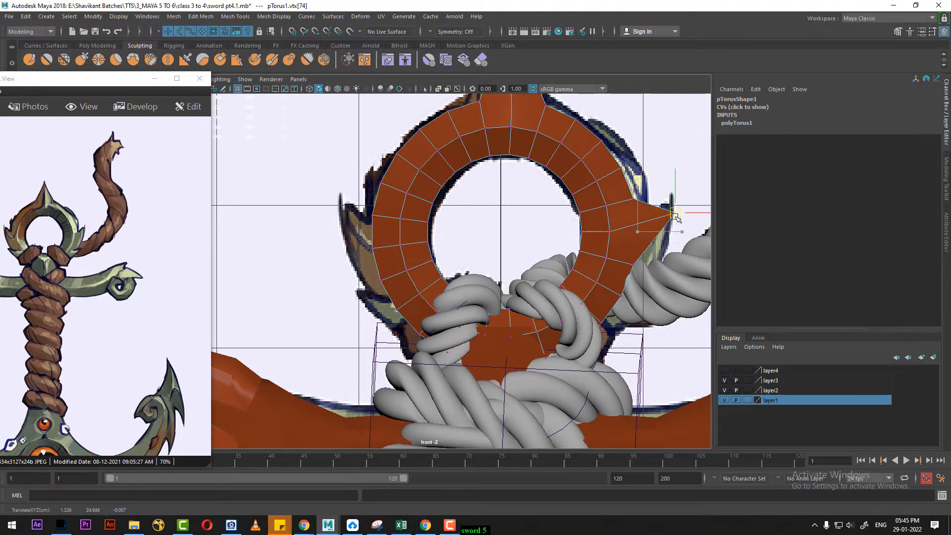
Insert an edge loop across the side spike's upper edge and move its outer vertex down and inward to form the notch
right_drag(674, 216, 693, 221)
scroll(699, 253, up, 2)
alt+middle_drag(700, 253, 459, 305)
scroll(521, 255, up, 2)
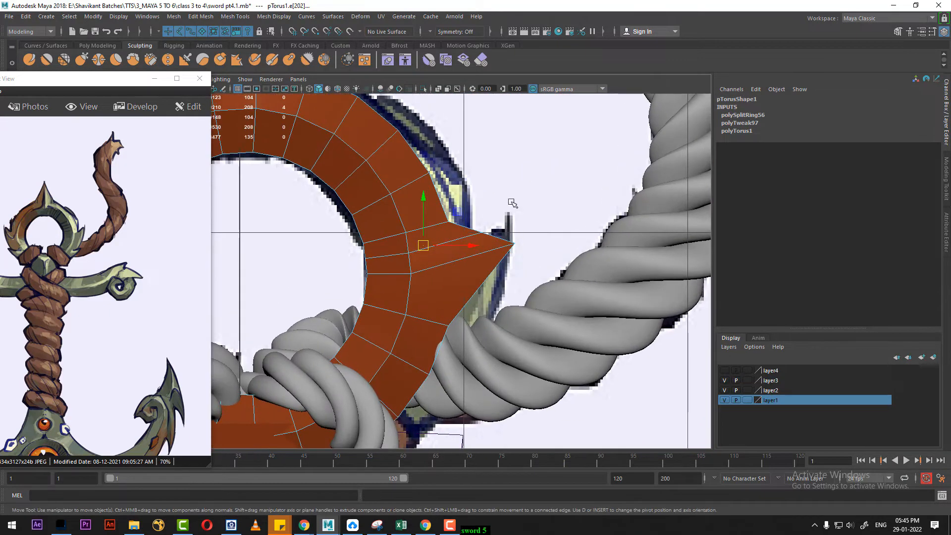
right_click(511, 202)
right_drag(395, 216, 370, 212)
scroll(477, 234, up, 2)
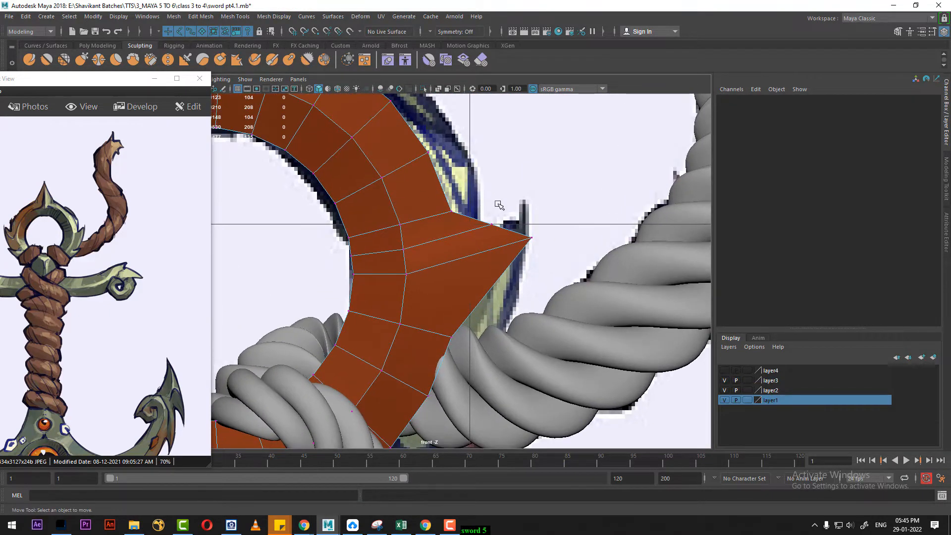
click(493, 227)
drag(493, 228, 477, 254)
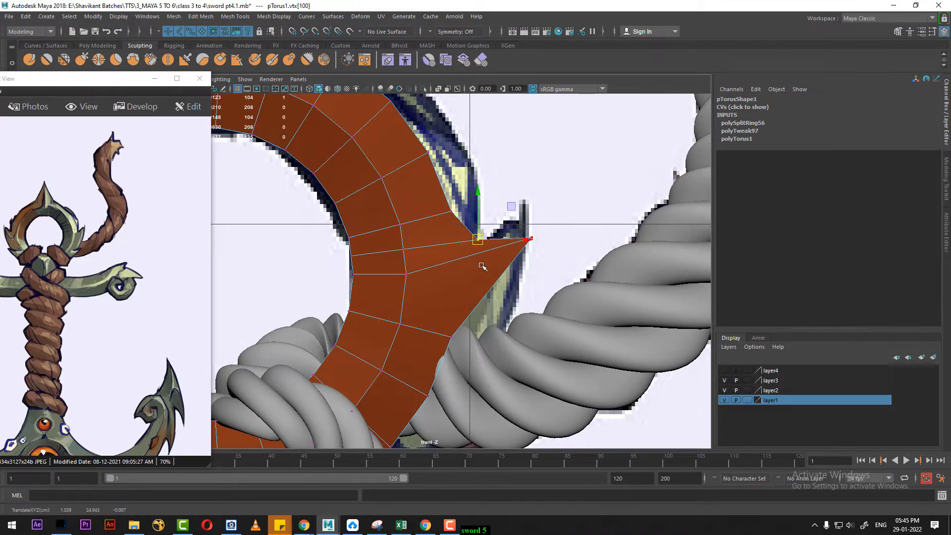
Switch to wireframe display and align the side spike's notch and tip vertices with the reference outline
key(4)
scroll(495, 267, up, 1)
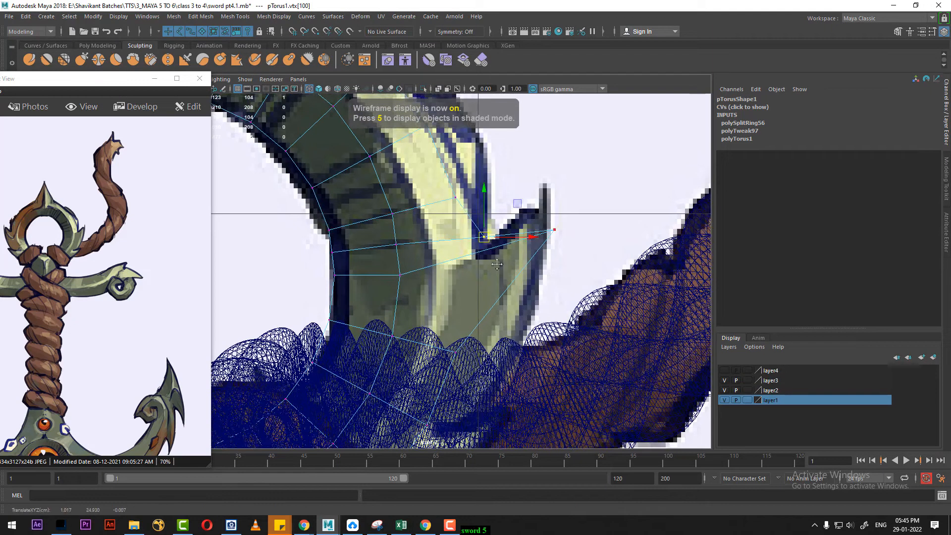
alt+middle_drag(497, 264, 525, 209)
click(551, 162)
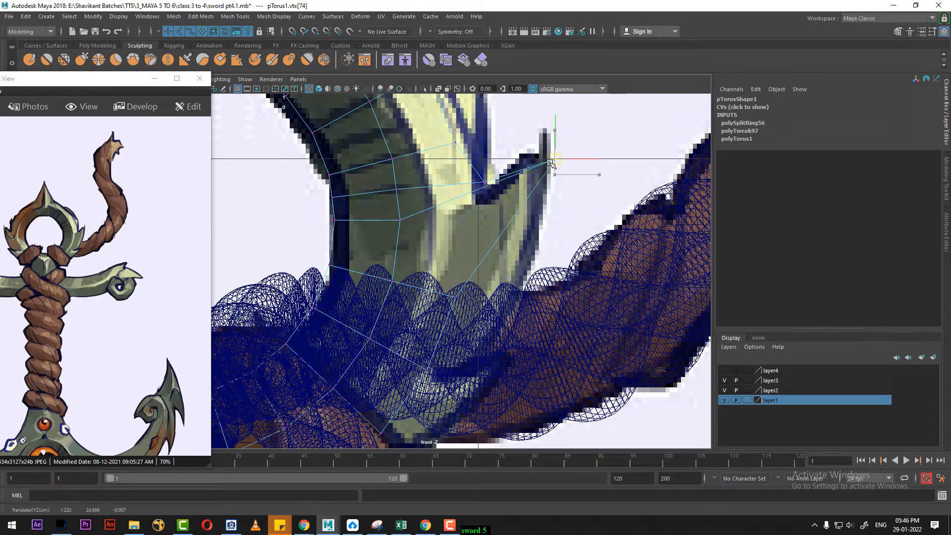
drag(551, 161, 557, 150)
Insert an edge loop across the side spike's lower edge and move its outer vertex out to the reference's curved outline
click(539, 177)
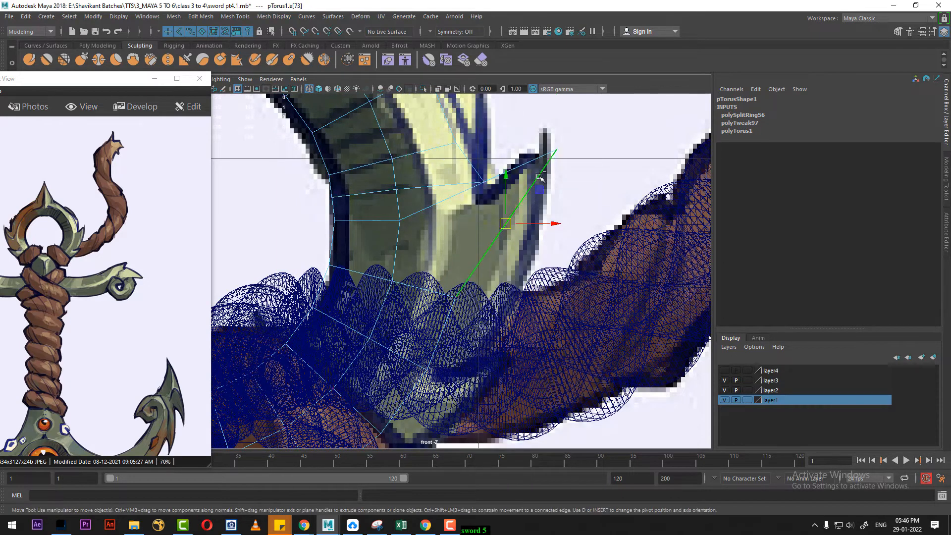
ctrl+right_drag(539, 177, 367, 180)
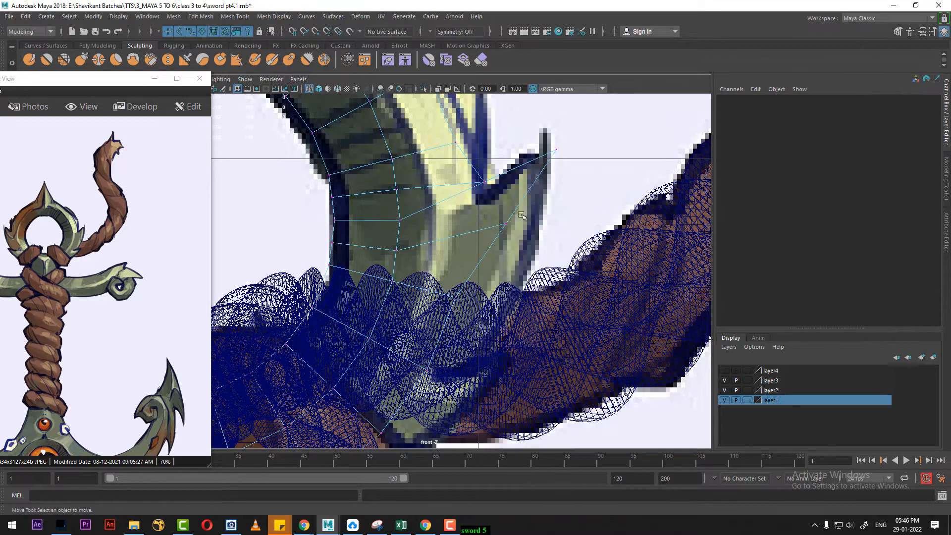
click(451, 308)
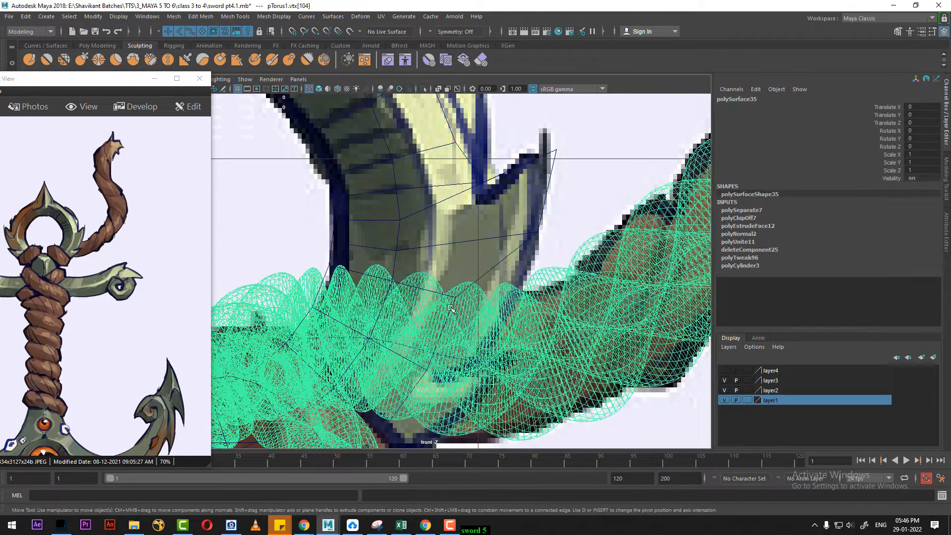
click(499, 256)
click(523, 243)
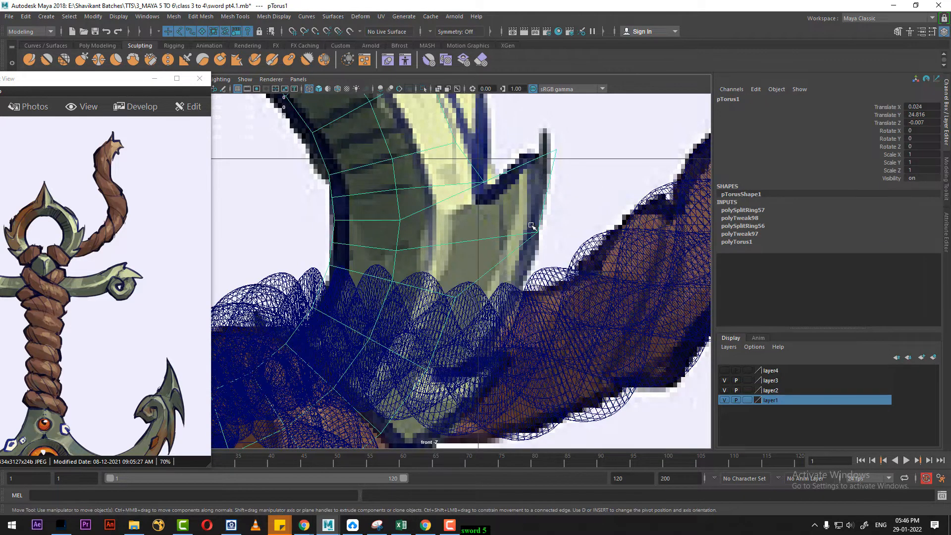
alt+middle_drag(532, 227, 554, 158)
scroll(521, 325, down, 5)
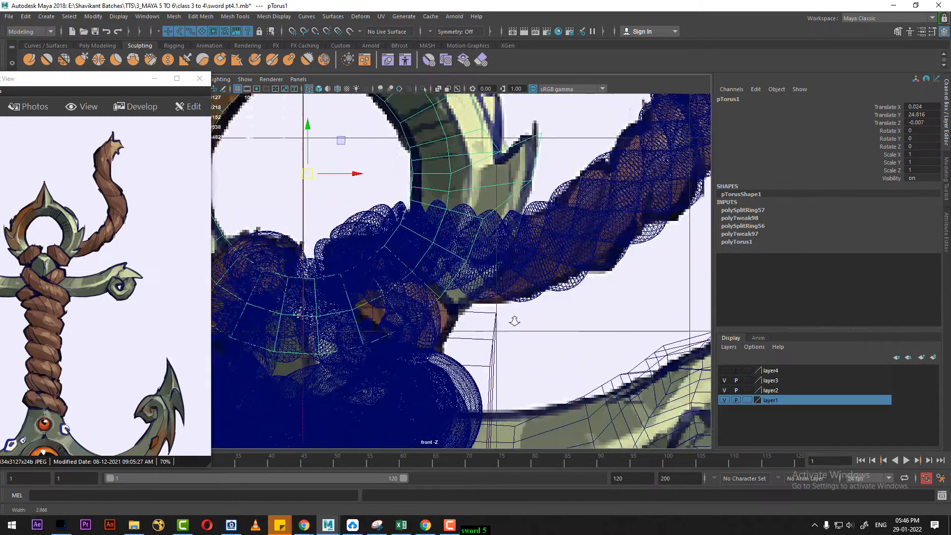
scroll(503, 320, down, 2)
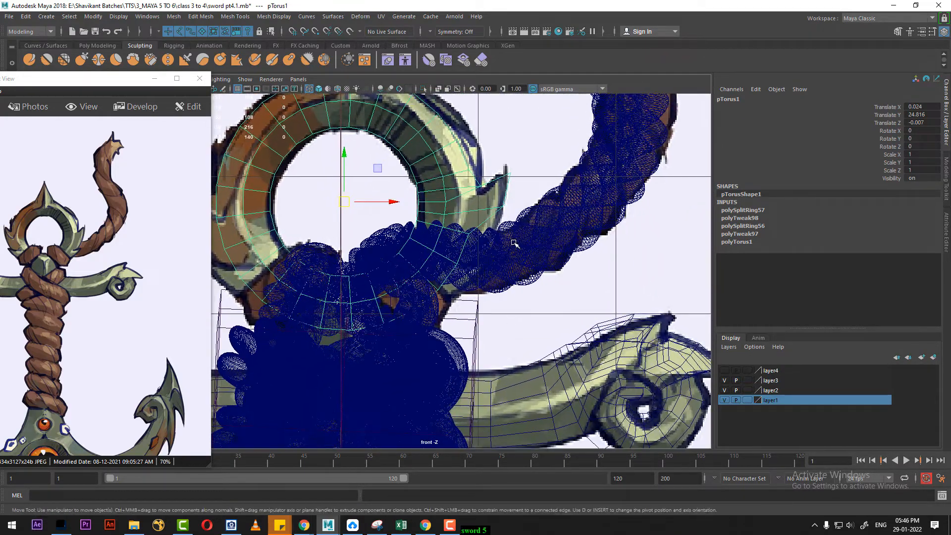
Set layer1 to reference display so the image plane cannot be selected
alt+middle_drag(486, 234, 519, 147)
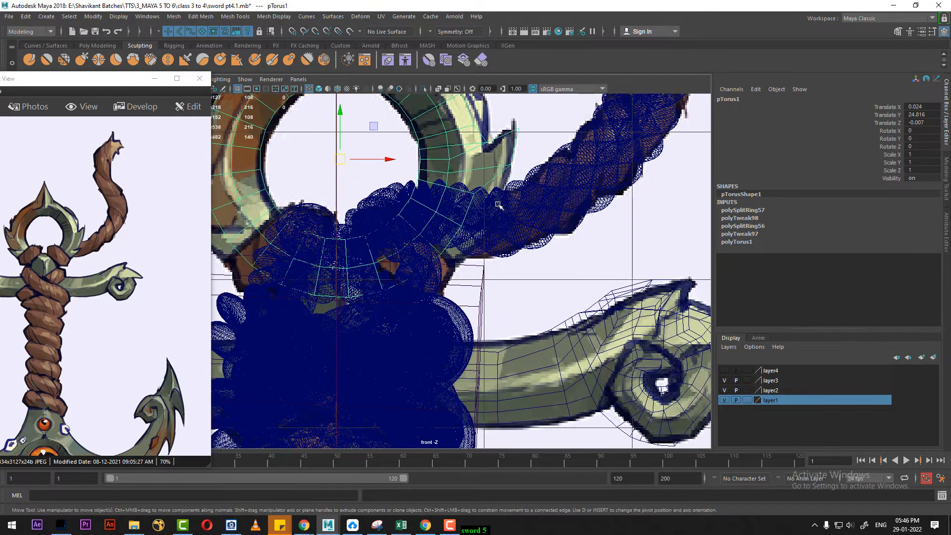
right_click(519, 144)
right_click(481, 151)
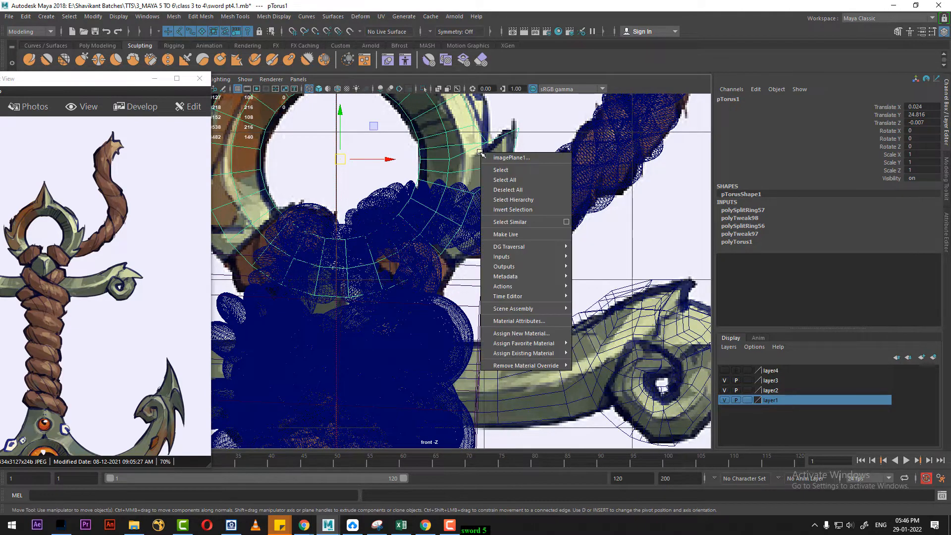
click(747, 399)
click(747, 400)
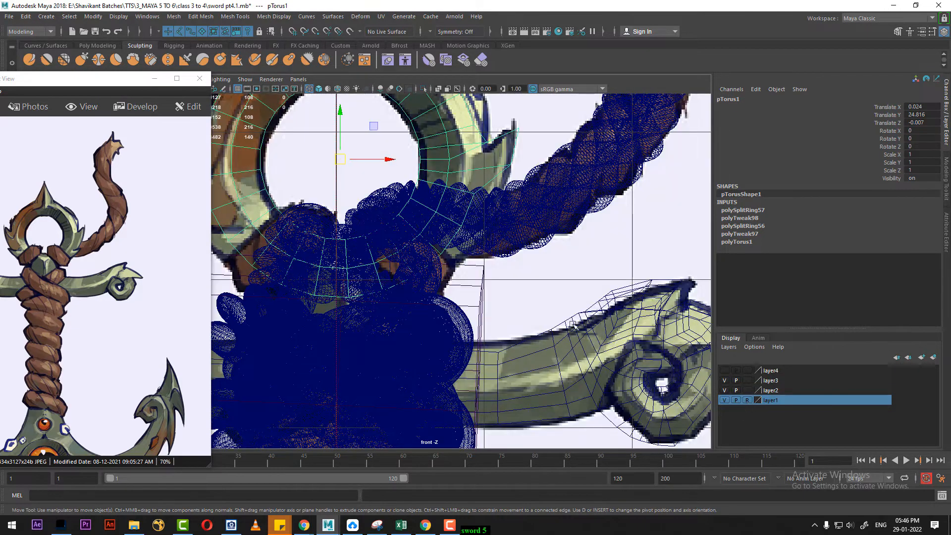
Minimize the reference photo viewer and hide the rope strand overlapping the ring's lower part
right_drag(495, 163, 446, 163)
click(156, 79)
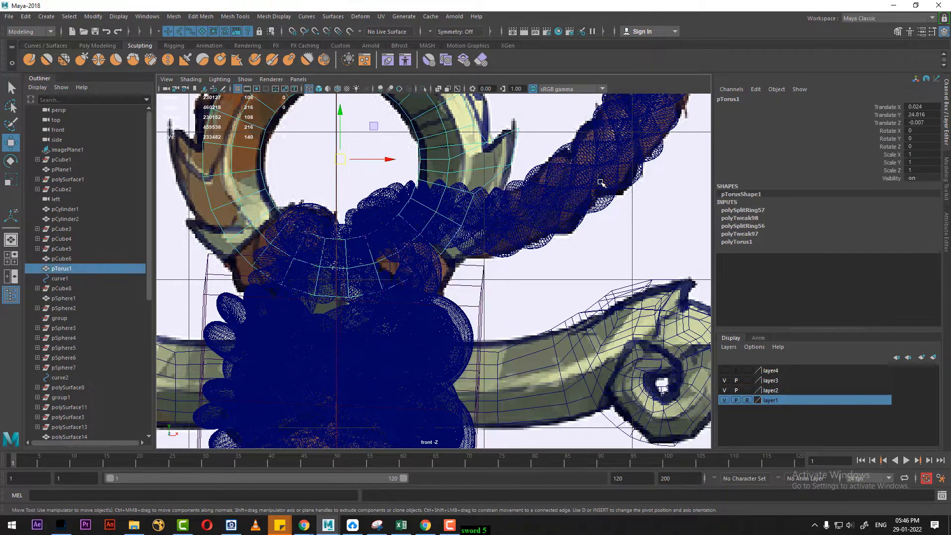
click(569, 208)
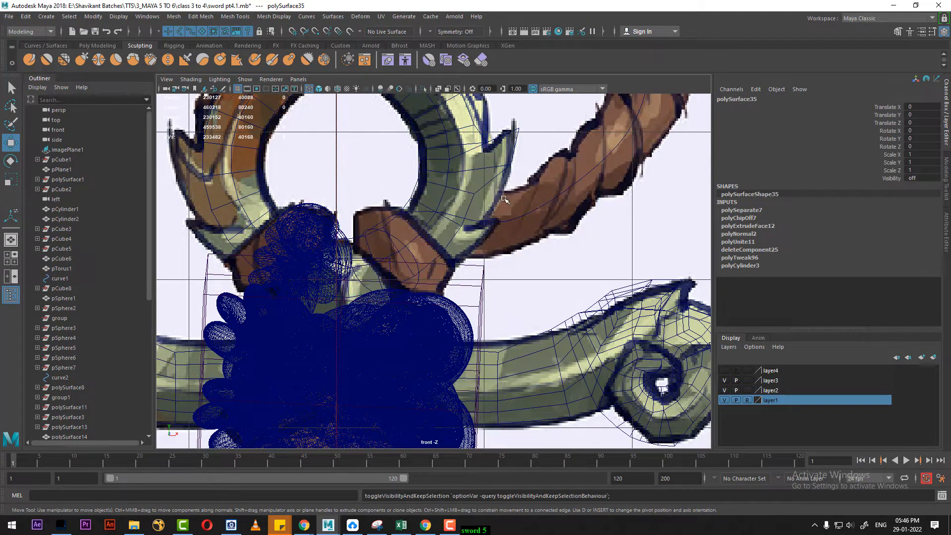
Move the torus ring's outer vertex below the side spike out to the tip of the reference's lower spike
click(480, 194)
right_drag(475, 164, 395, 169)
scroll(492, 202, up, 2)
drag(507, 154, 519, 173)
click(471, 213)
drag(471, 214, 516, 215)
Insert an edge loop just above the lower spike and move its outer vertex inward to form the notch
right_drag(454, 203, 608, 263)
click(515, 196)
click(474, 237)
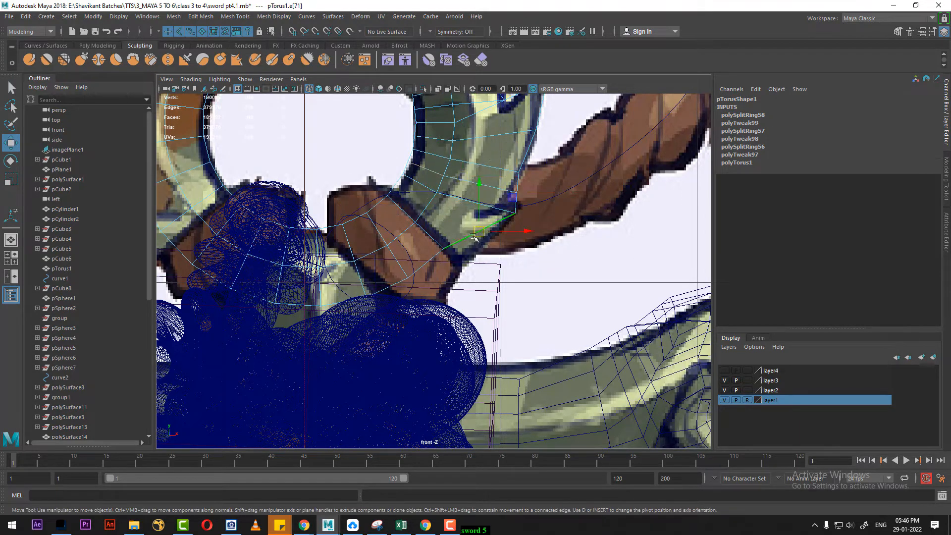
key(g)
right_drag(497, 148, 357, 148)
scroll(470, 164, up, 3)
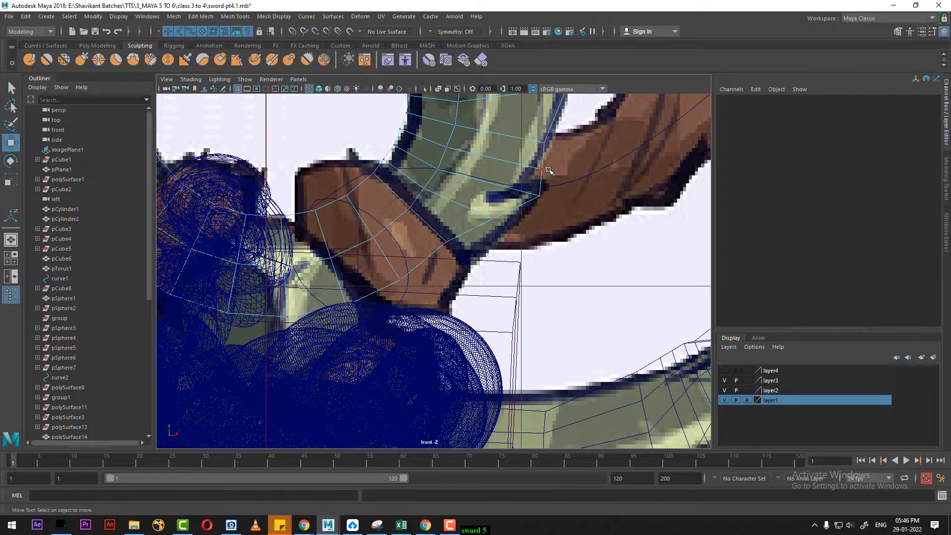
click(542, 173)
drag(542, 173, 521, 183)
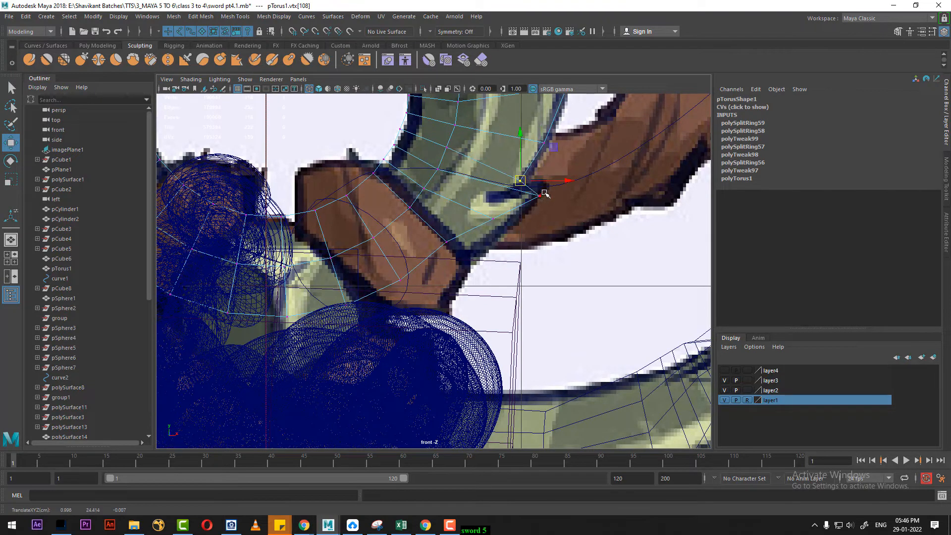
Move the ring's outer vertices below the lower spike outward and down to follow the reference outline to the base
click(491, 218)
drag(493, 219, 462, 261)
click(446, 242)
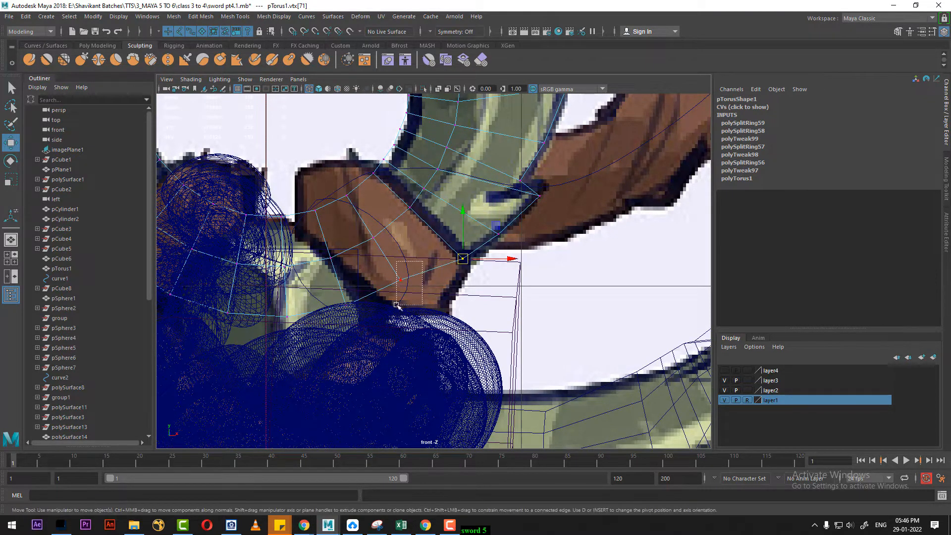
click(400, 279)
drag(400, 280, 411, 295)
click(345, 304)
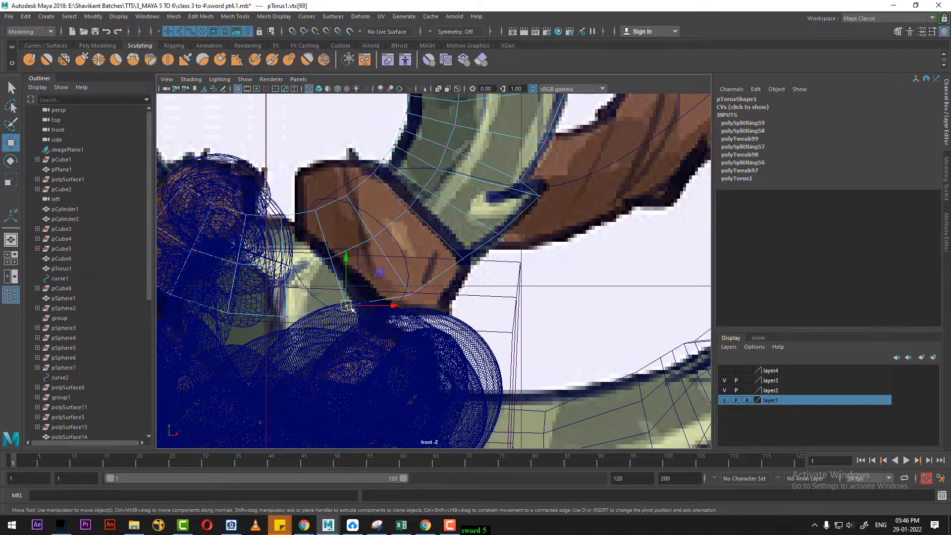
drag(346, 303, 348, 316)
click(286, 318)
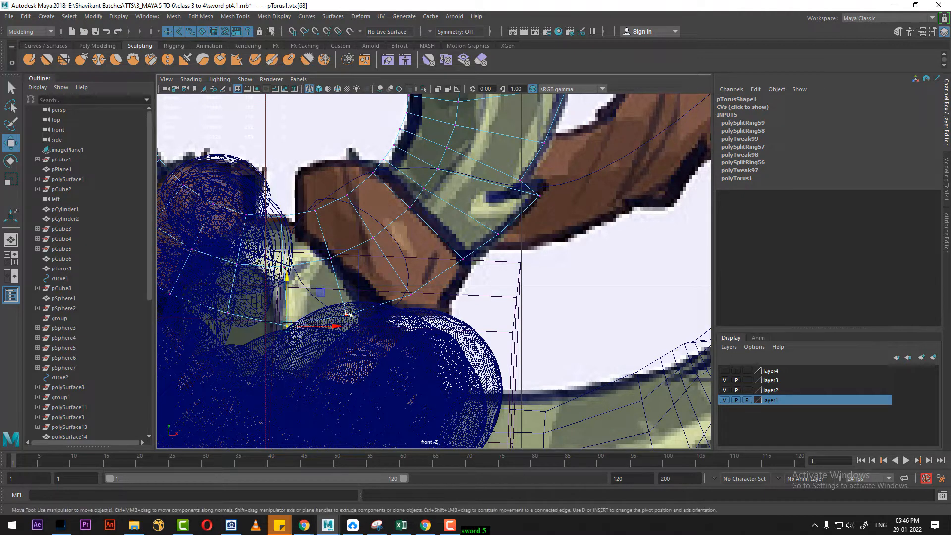
click(346, 315)
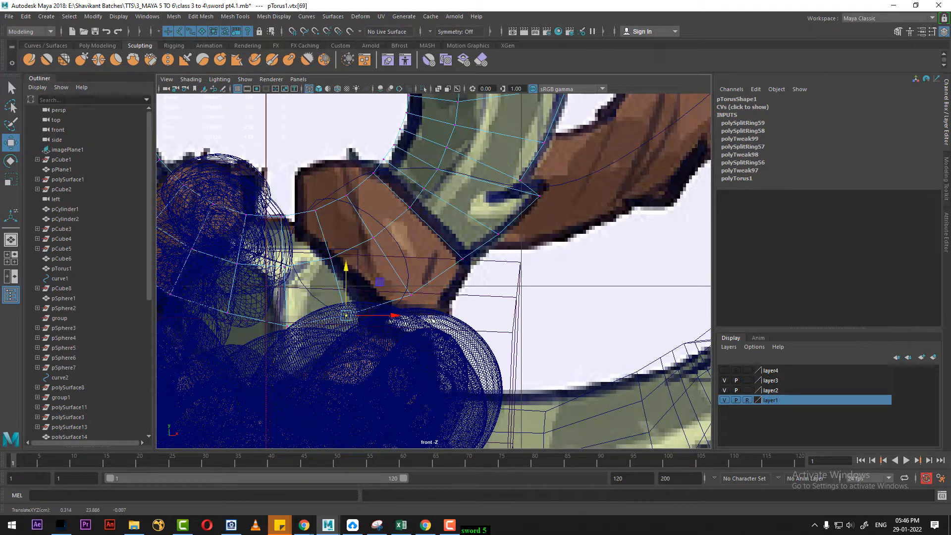
click(410, 294)
Fine-tune the lower spike's notch vertex against the reference outline
scroll(472, 270, down, 3)
scroll(472, 270, up, 6)
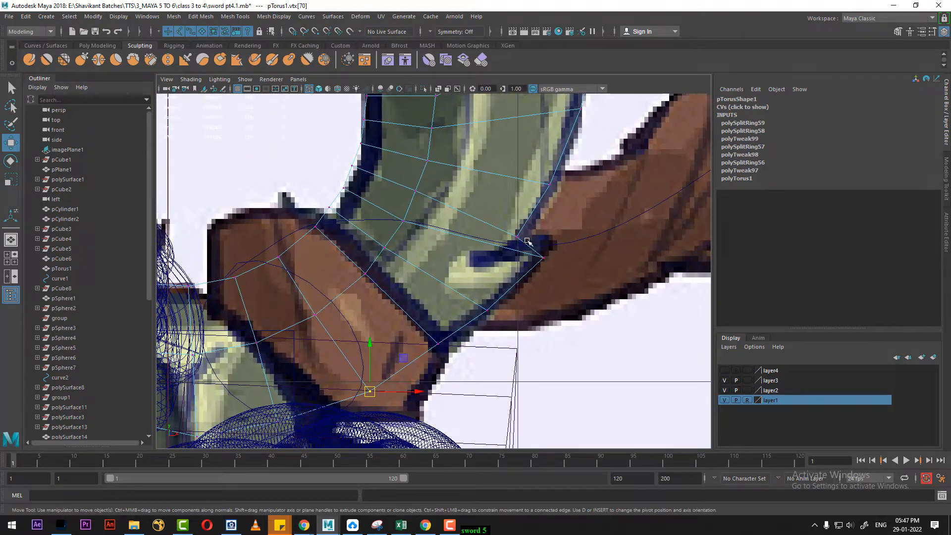
click(517, 240)
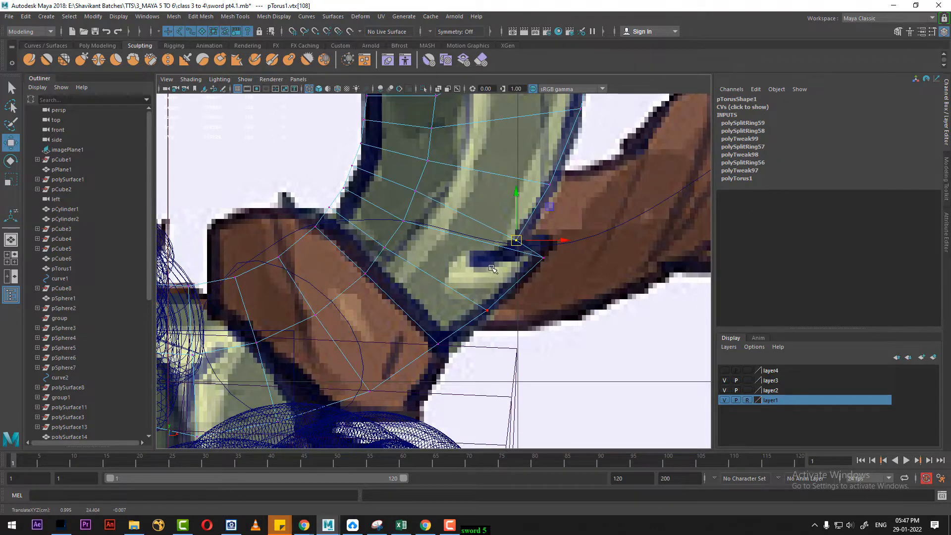
Select the faces forming the lower spike and the upper side spike on the ring
alt+middle_drag(514, 270, 512, 296)
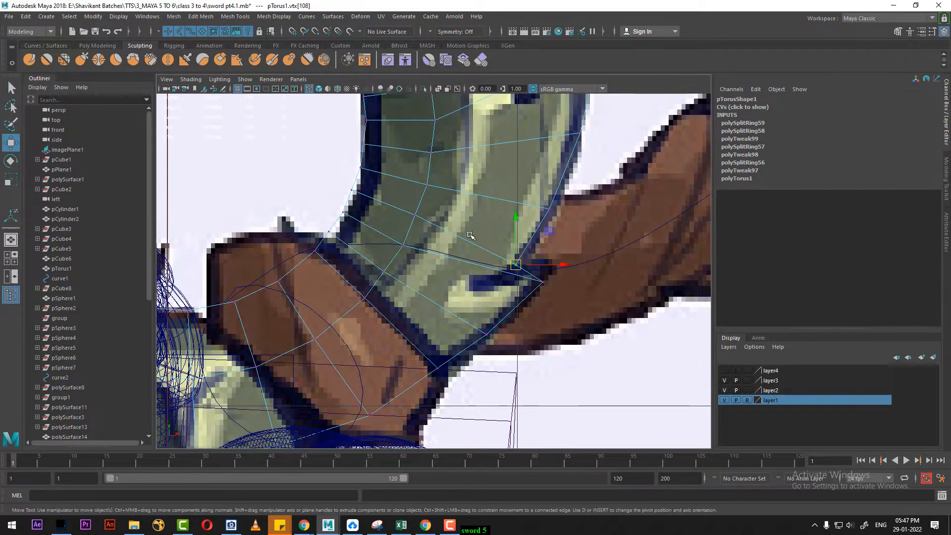
right_drag(471, 235, 474, 261)
click(474, 260)
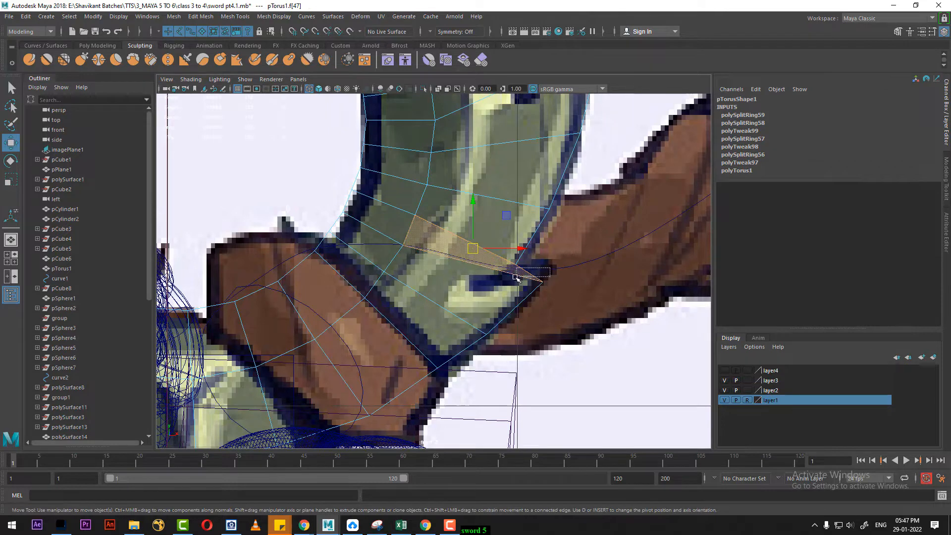
shift+click(513, 283)
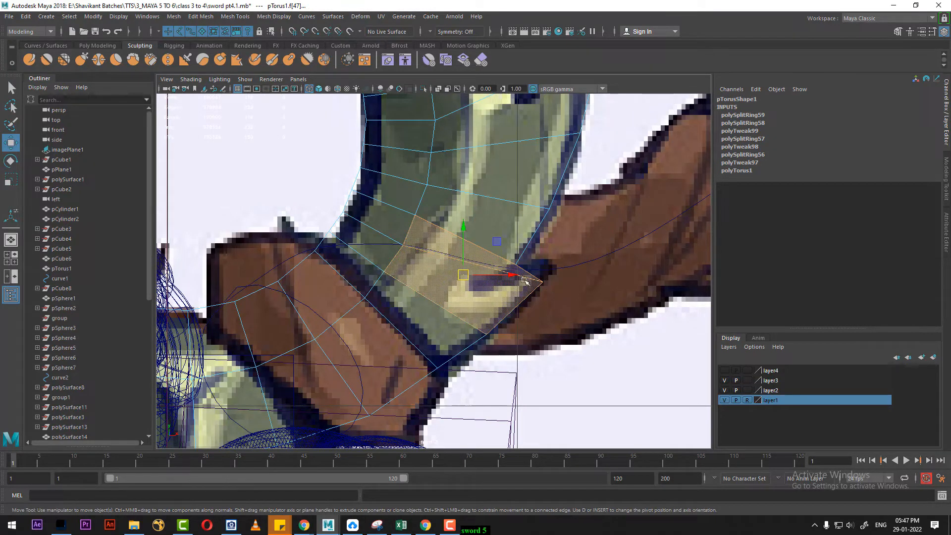
alt+middle_drag(525, 280, 500, 355)
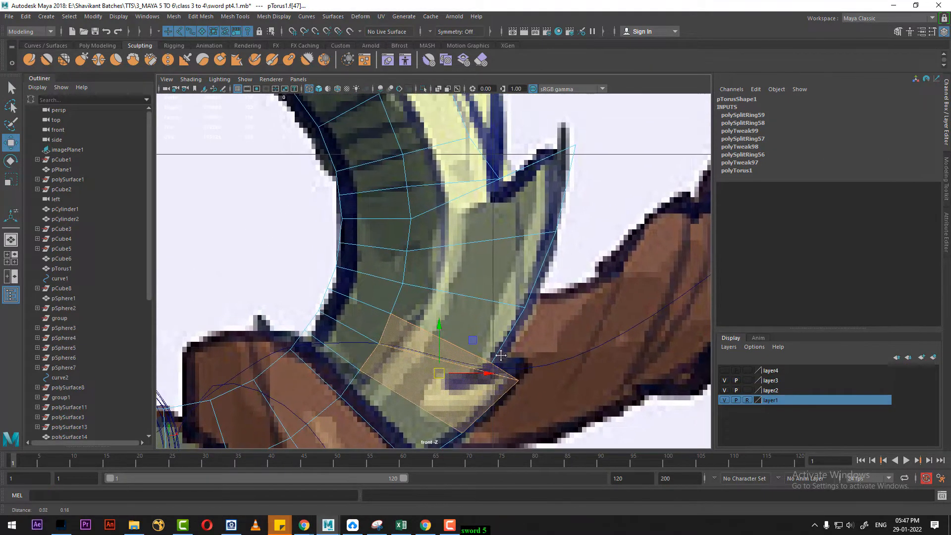
shift+drag(583, 135, 550, 186)
Extrude the selected spike faces with an offset of 0.03 in the shaded perspective view and preview the ring smoothed
key(space)
drag(563, 243, 560, 162)
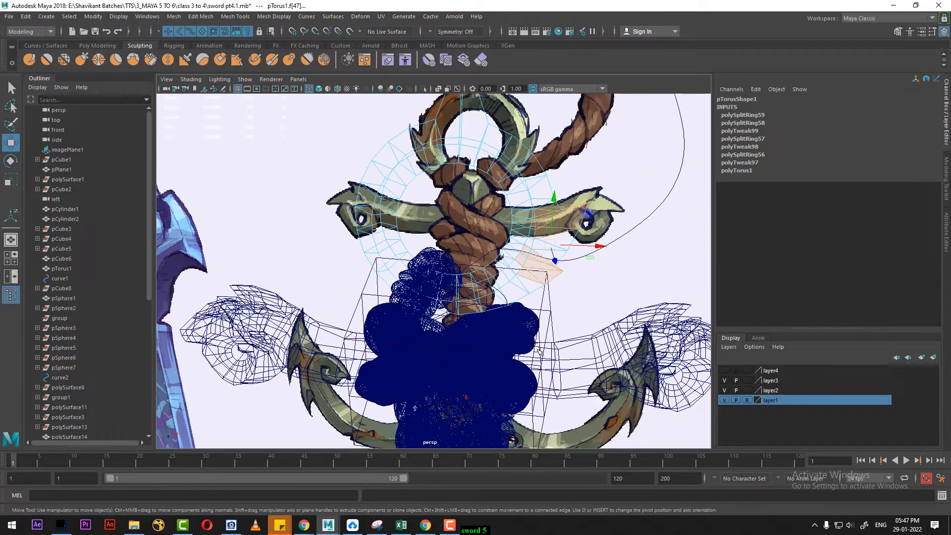
alt+middle_drag(539, 350, 537, 385)
alt+right_drag(536, 385, 568, 385)
key(6)
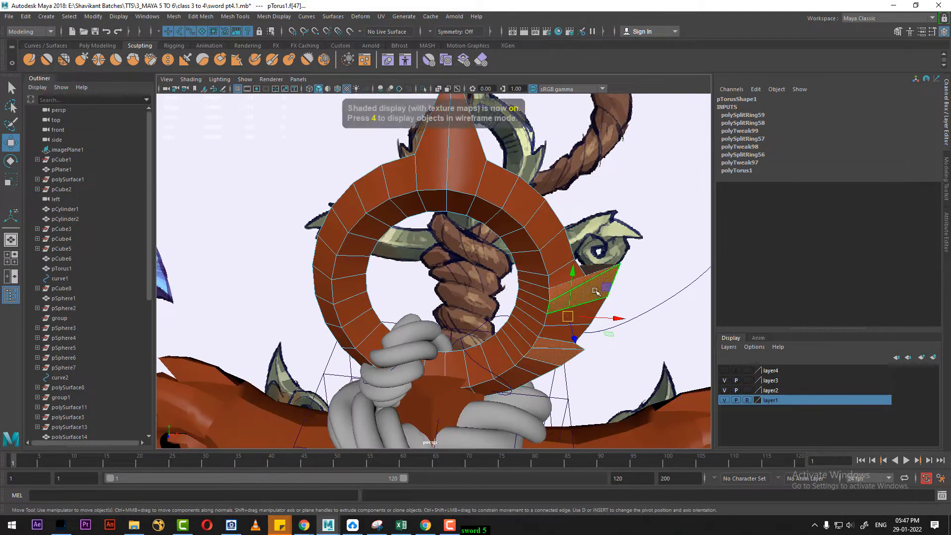
mouse_move(596, 290)
alt+mouse_down()
mouse_move(569, 333)
mouse_move(550, 322)
mouse_move(556, 286)
mouse_move(638, 287)
mouse_move(502, 286)
mouse_move(431, 272)
mouse_move(588, 275)
alt+mouse_up()
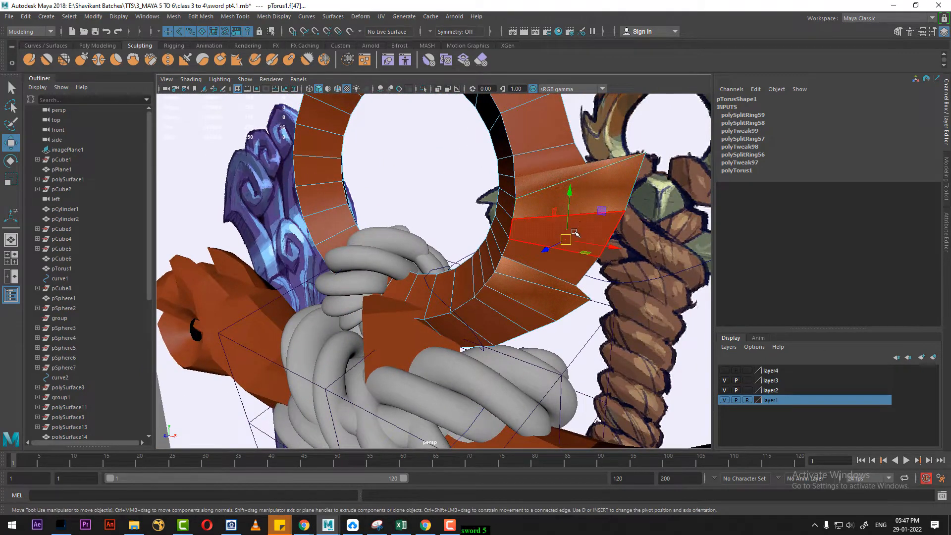
shift+right_click(583, 194)
click(582, 221)
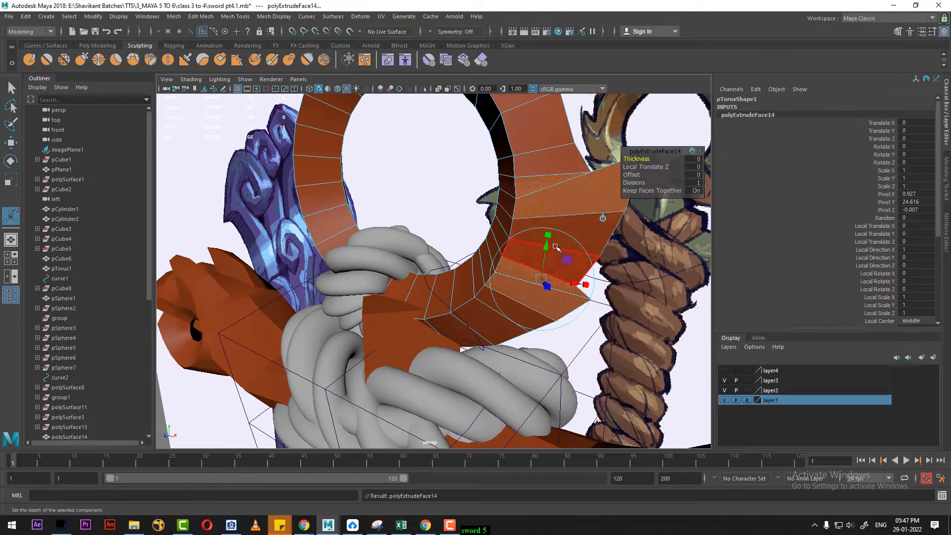
alt+drag(584, 223, 649, 175)
key(3)
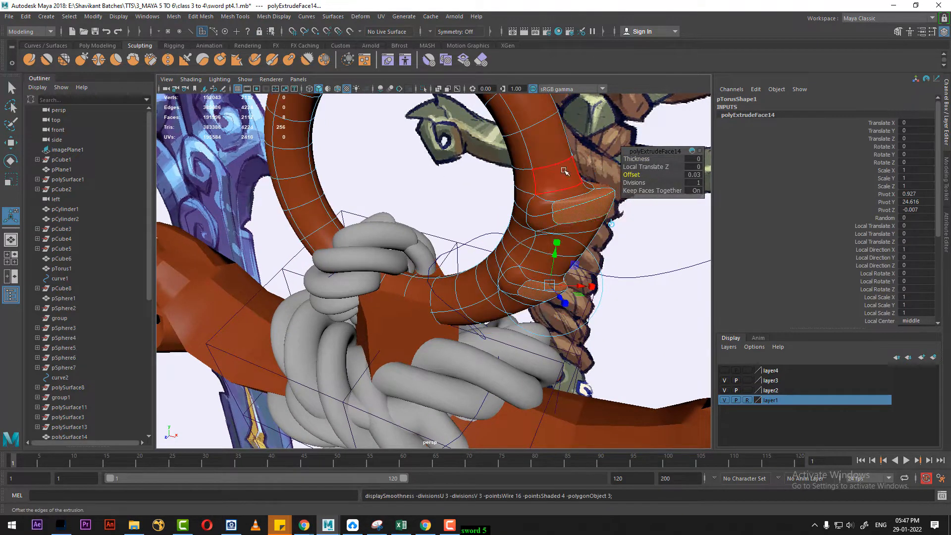
Examine the extruded spikes from several angles in smooth preview
key(q)
right_drag(564, 173, 589, 154)
click(639, 217)
alt+right_drag(639, 218, 560, 238)
alt+drag(524, 248, 574, 240)
alt+right_drag(575, 240, 625, 229)
alt+drag(625, 229, 607, 260)
click(552, 236)
Return the ring to its unsmoothed display and select the short inner edges of both spikes' inset faces, front and back
key(1)
alt+right_drag(572, 251, 602, 252)
alt+drag(602, 253, 550, 278)
alt+right_drag(594, 268, 636, 257)
alt+middle_drag(636, 258, 548, 246)
alt+drag(539, 222, 560, 251)
right_drag(556, 216, 554, 131)
click(549, 211)
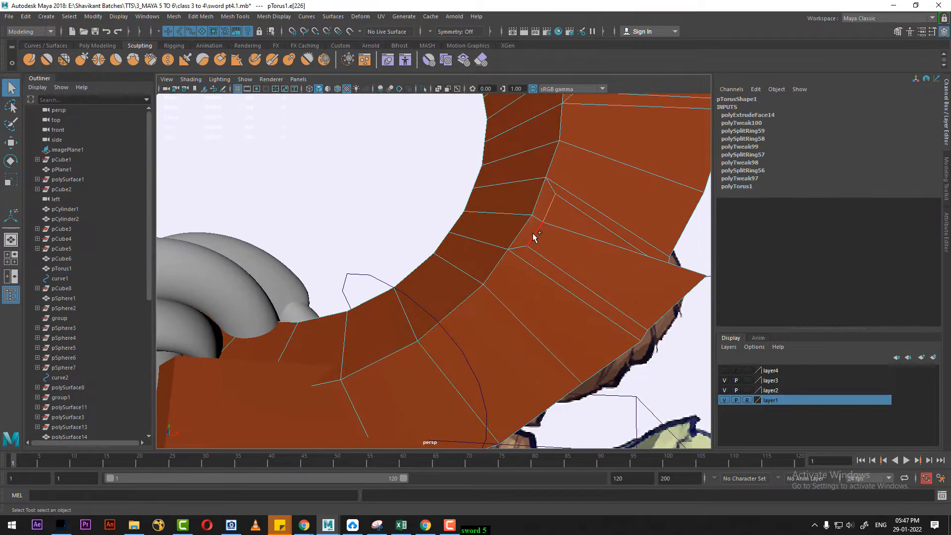
alt+drag(558, 239, 557, 187)
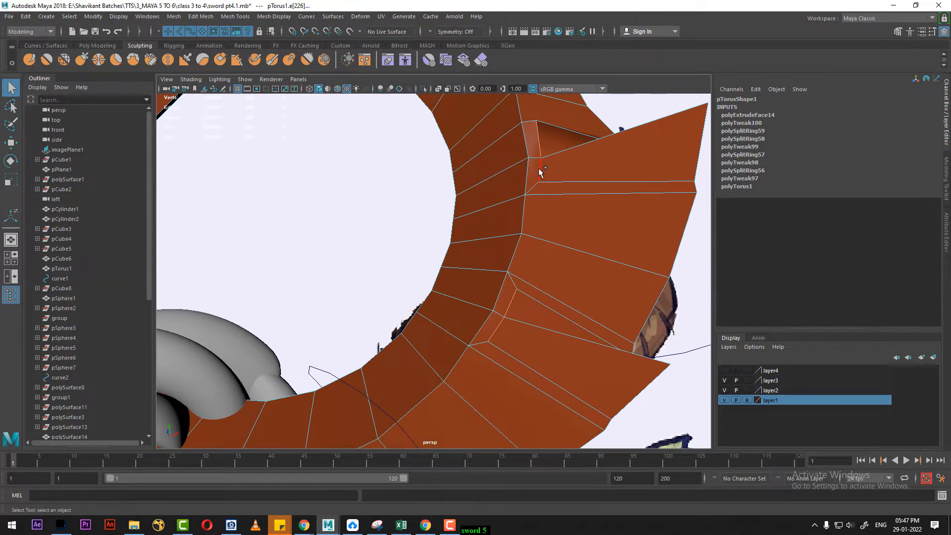
alt+drag(576, 263, 483, 220)
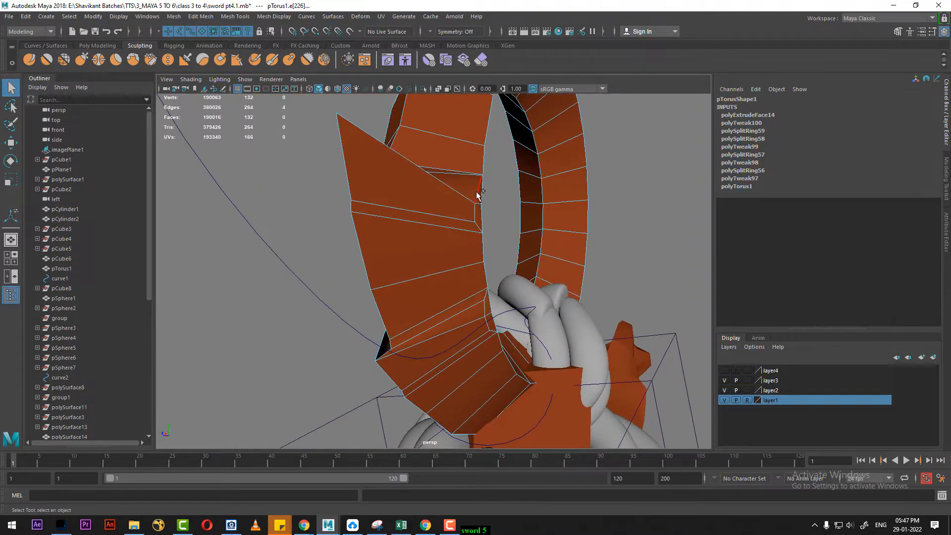
alt+drag(476, 275, 424, 313)
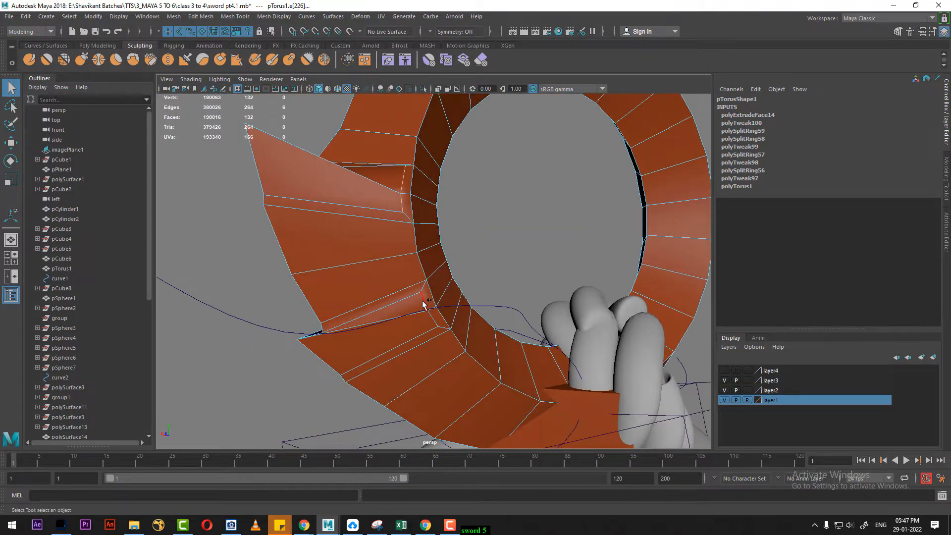
Average the vertices of the spikes' inset edges with 10 iterations and restore the ring's smooth preview
right_drag(504, 220, 483, 184)
alt+drag(493, 191, 503, 244)
scroll(552, 261, down, 2)
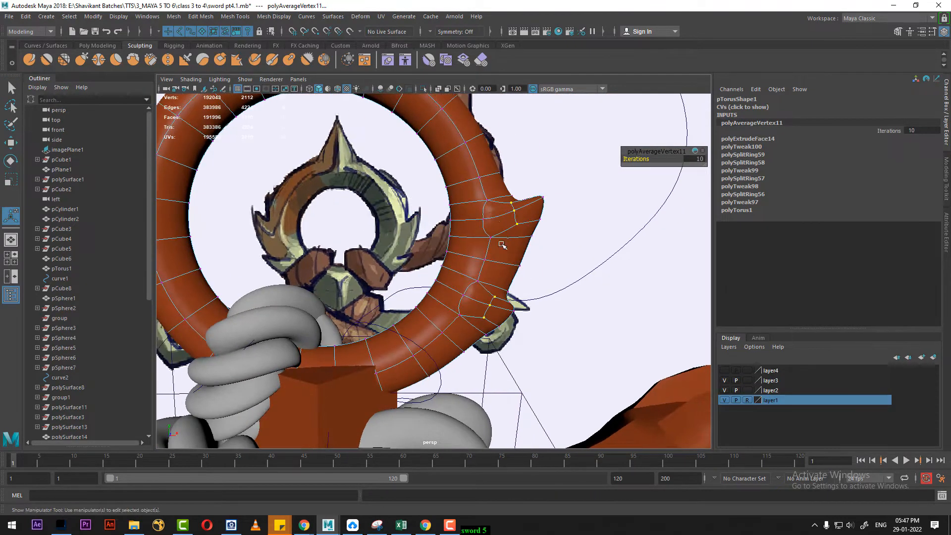
right_drag(503, 244, 541, 185)
key(3)
click(541, 184)
Hide everything except the torus ring and the cross-guard mesh
scroll(504, 232, down, 3)
alt+drag(504, 232, 522, 278)
key(space)
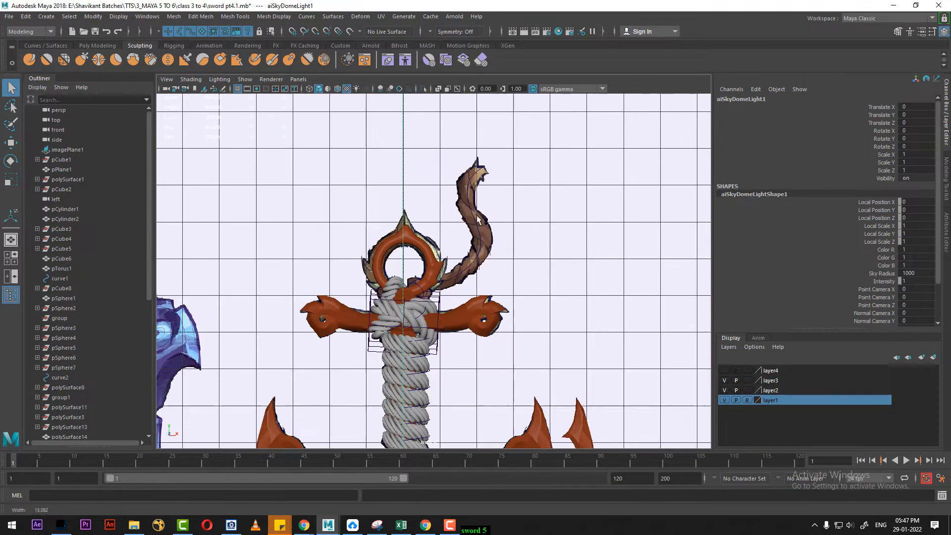
scroll(485, 227, up, 4)
scroll(486, 227, up, 2)
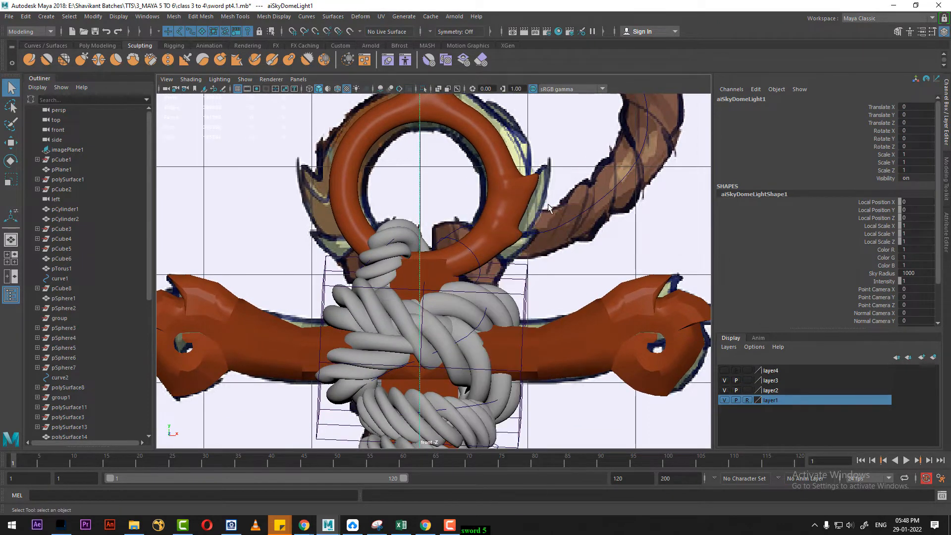
click(520, 219)
shift+click(432, 271)
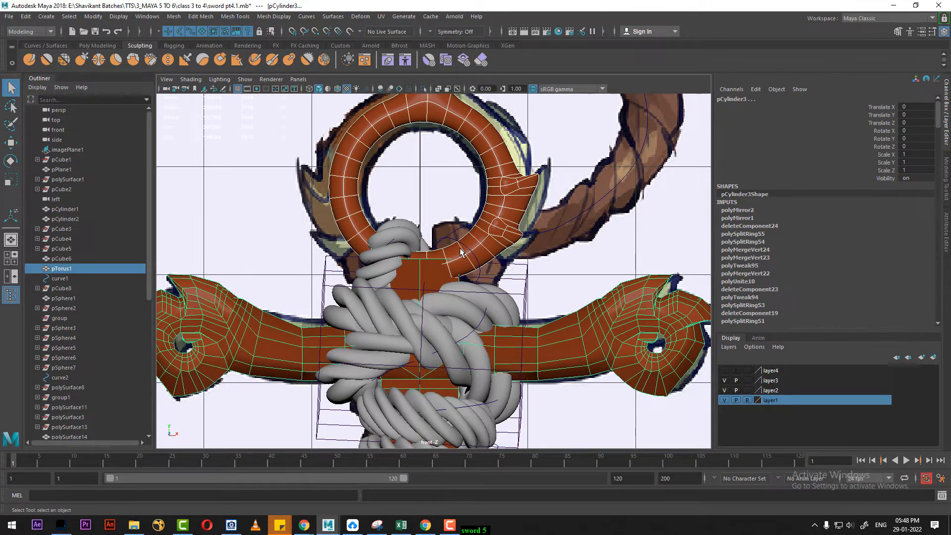
key(alt+h)
Examine the joint between the ring and the cross-guard's post in the perspective and front views
key(space)
drag(486, 290, 441, 261)
alt+right_drag(441, 261, 483, 270)
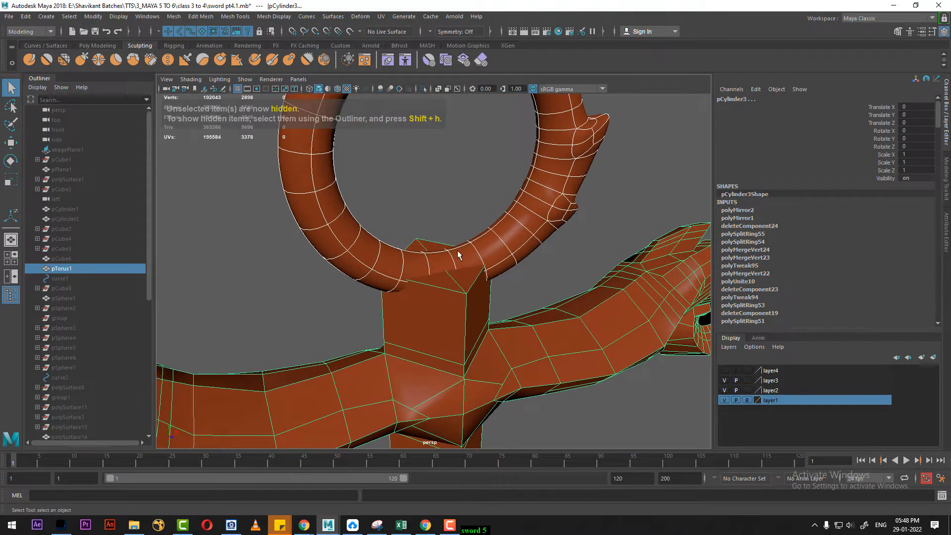
alt+drag(494, 383, 451, 301)
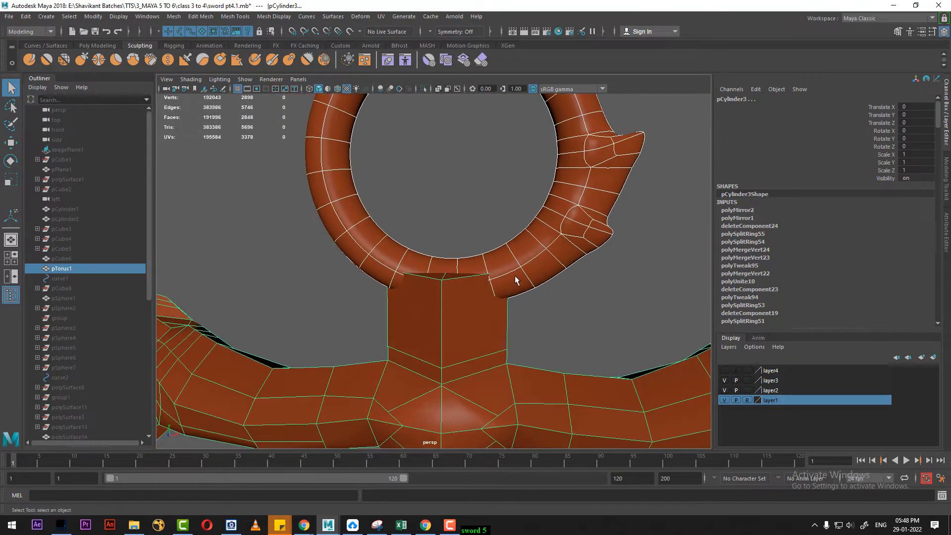
key(space)
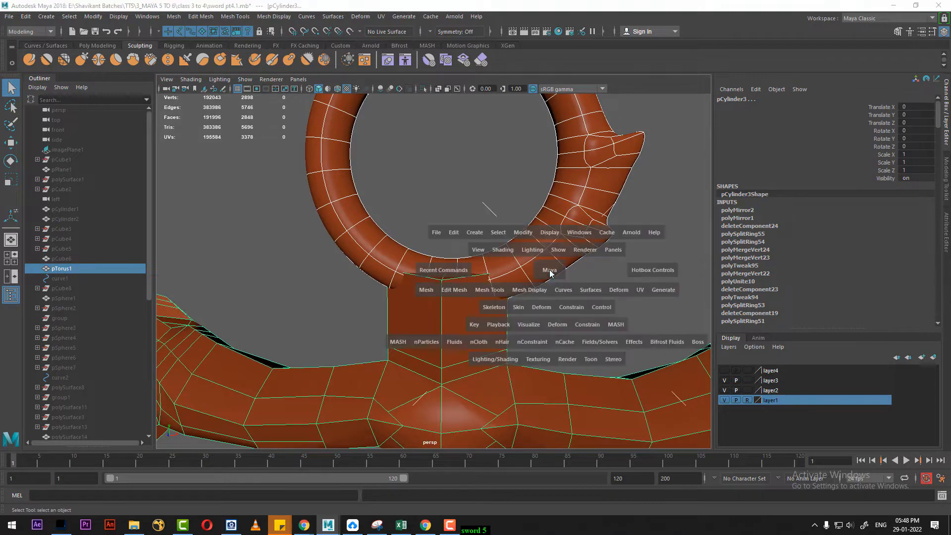
drag(548, 272, 553, 290)
alt+middle_drag(548, 174, 567, 256)
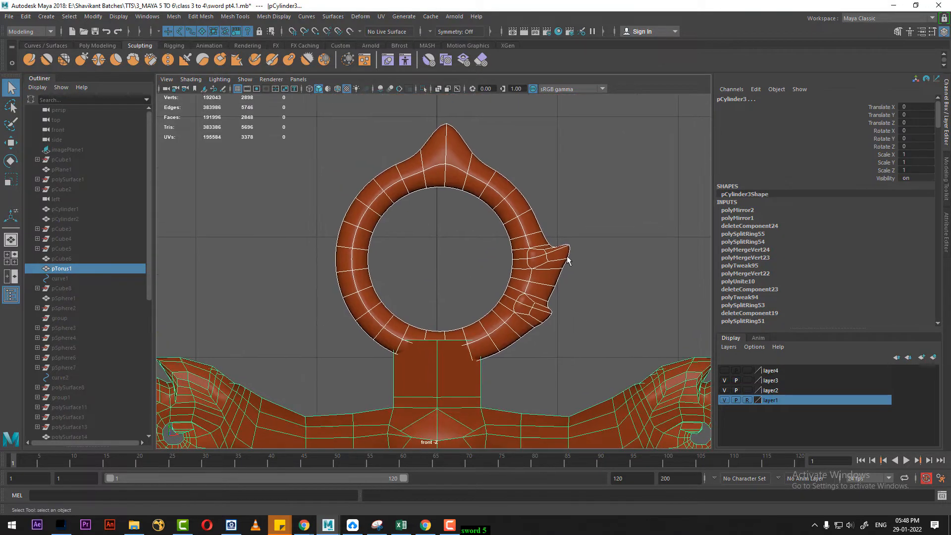
Return the torus ring to its unsmoothed display and delete the faces of its left half in the front view
click(566, 162)
click(506, 197)
key(1)
right_drag(560, 144, 563, 175)
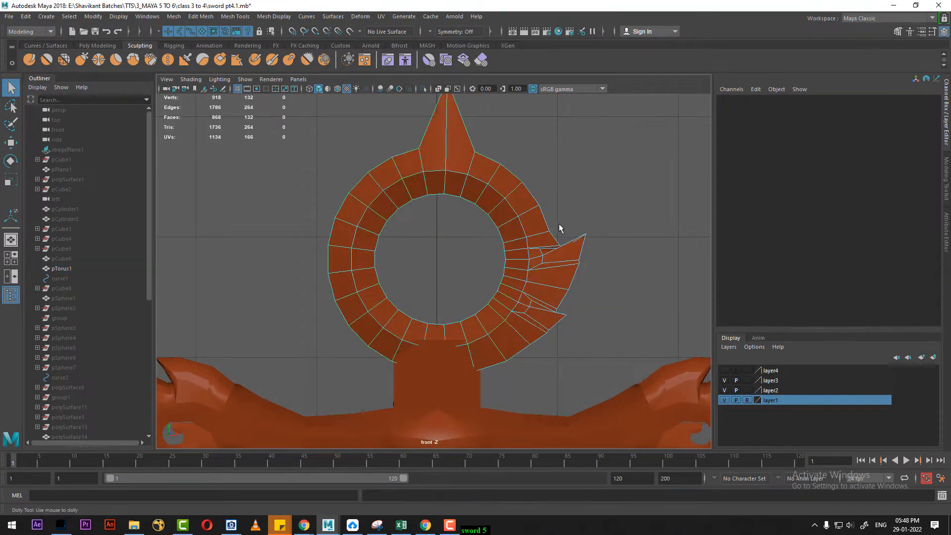
alt+right_drag(559, 224, 379, 156)
drag(442, 323, 434, 327)
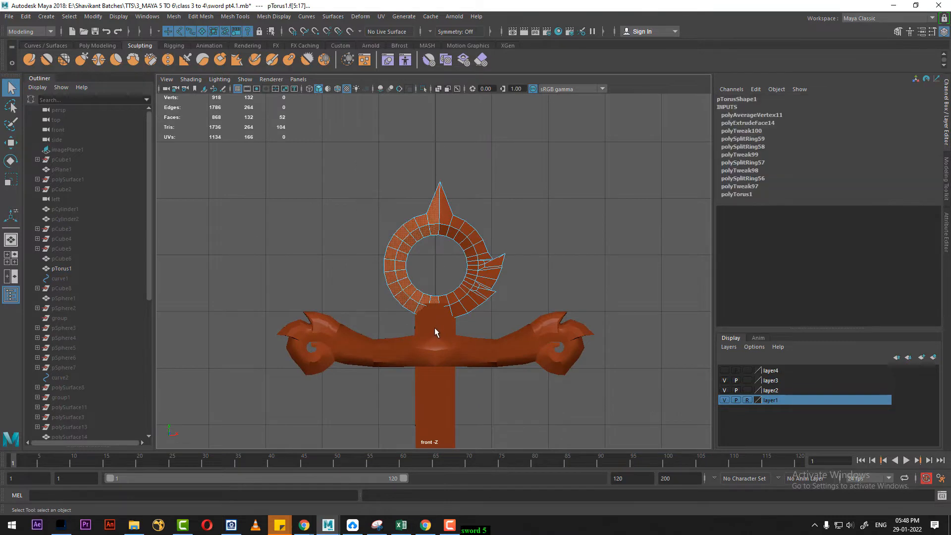
key(Delete)
right_drag(466, 249, 514, 204)
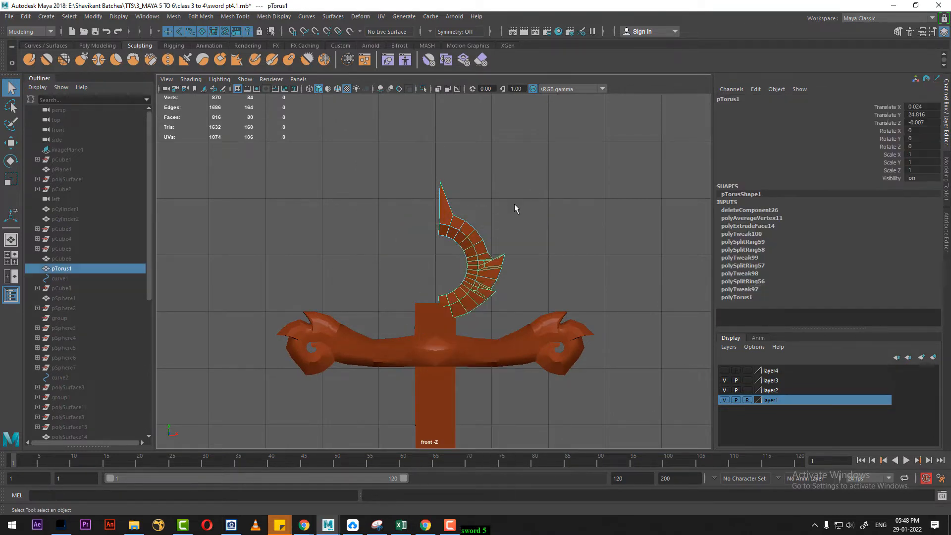
Select the remaining half ring as an object and open the Mirror options
click(514, 204)
click(467, 231)
key(w)
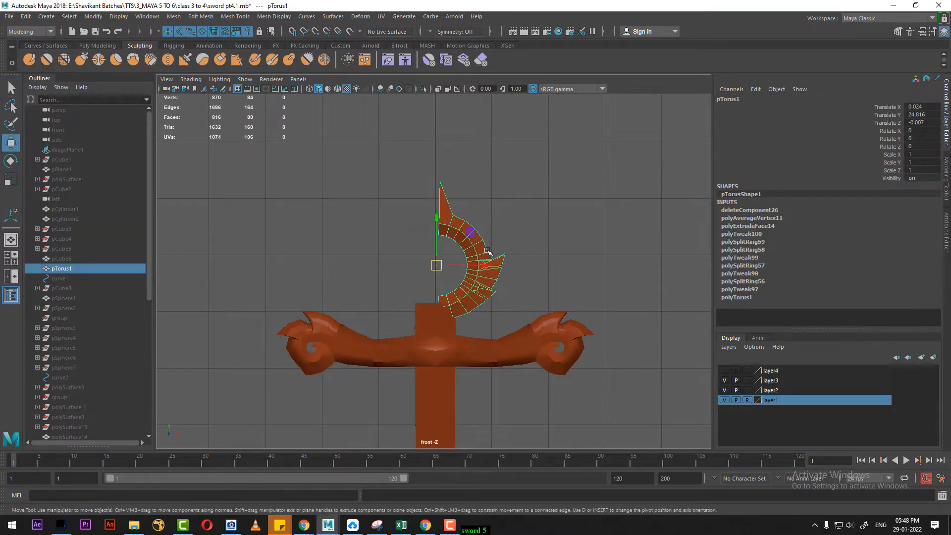
key(d)
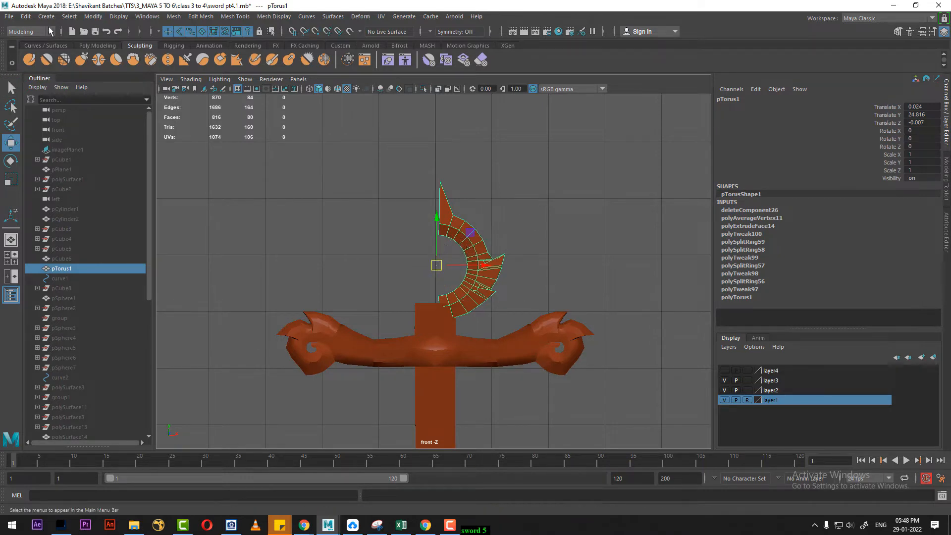
click(26, 17)
click(7, 78)
click(174, 17)
click(266, 149)
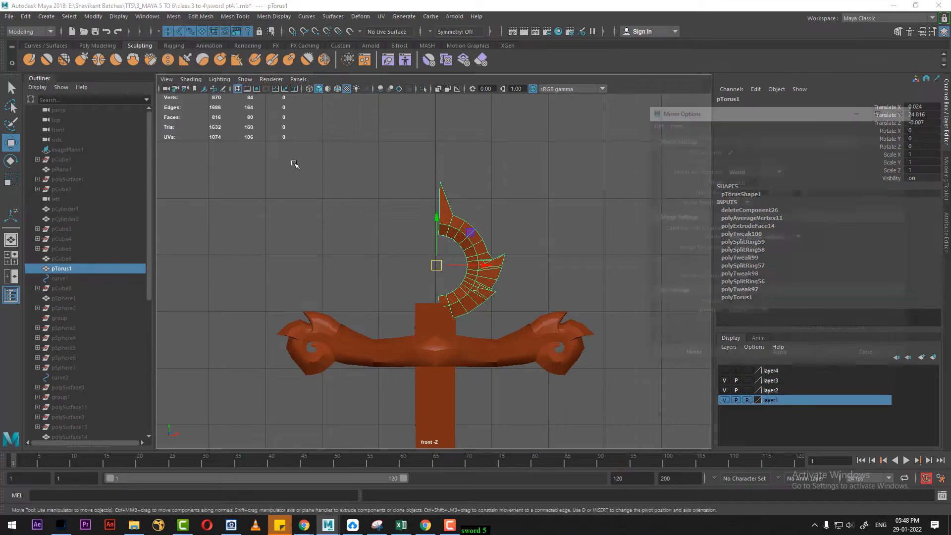
Try to mirror the half ring across the world X axis in the + direction
click(785, 357)
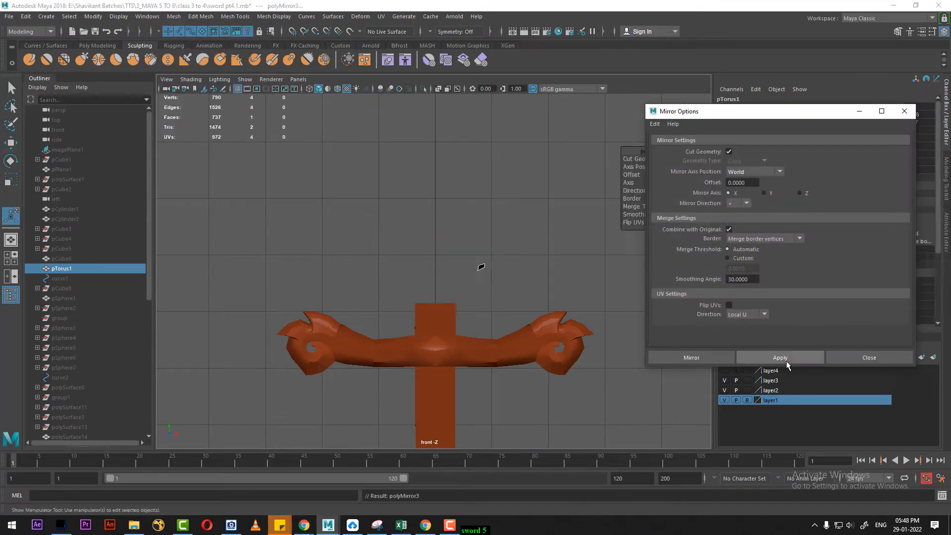
scroll(444, 259, up, 2)
key(ctrl+z)
scroll(535, 277, up, 3)
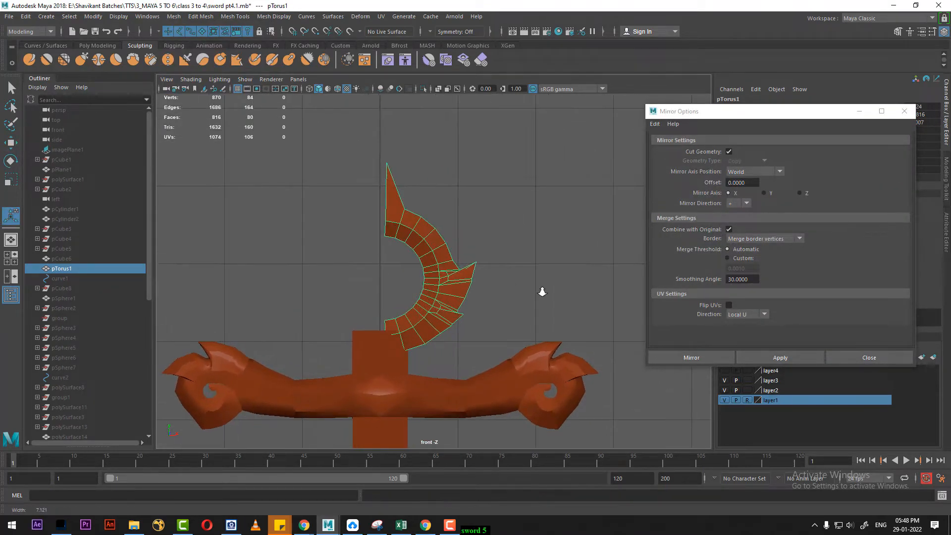
Mirror the half ring across the world X axis in the - direction, merging border vertices, and preview the complete ring smoothed
click(746, 204)
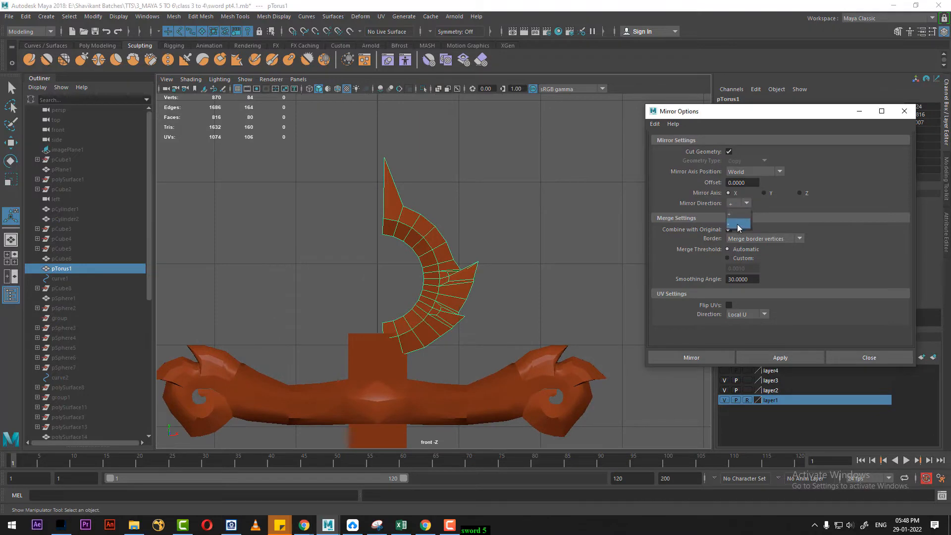
click(782, 357)
scroll(524, 296, up, 2)
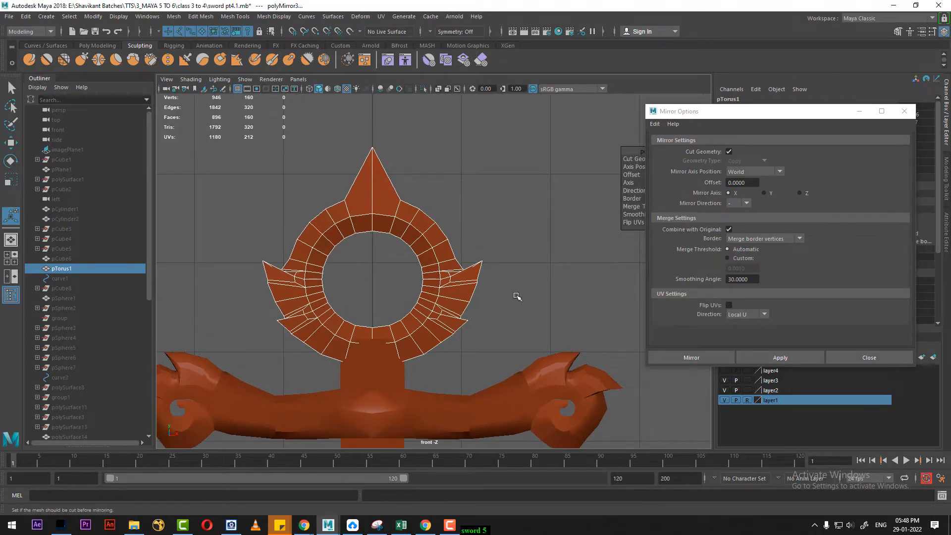
key(space)
key(space)
alt+drag(452, 259, 480, 255)
alt+middle_drag(480, 255, 479, 364)
scroll(478, 347, down, 4)
alt+drag(480, 285, 411, 257)
key(3)
scroll(449, 258, up, 2)
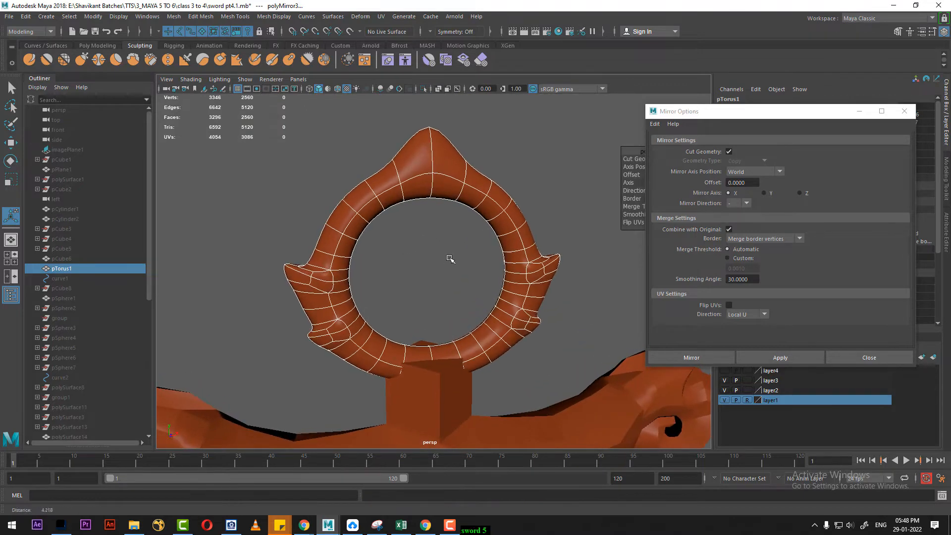
click(884, 357)
Return the ring to its unsmoothed display and insert an edge loop midway around its front face
scroll(439, 198, down, 2)
key(1)
right_drag(425, 158, 513, 112)
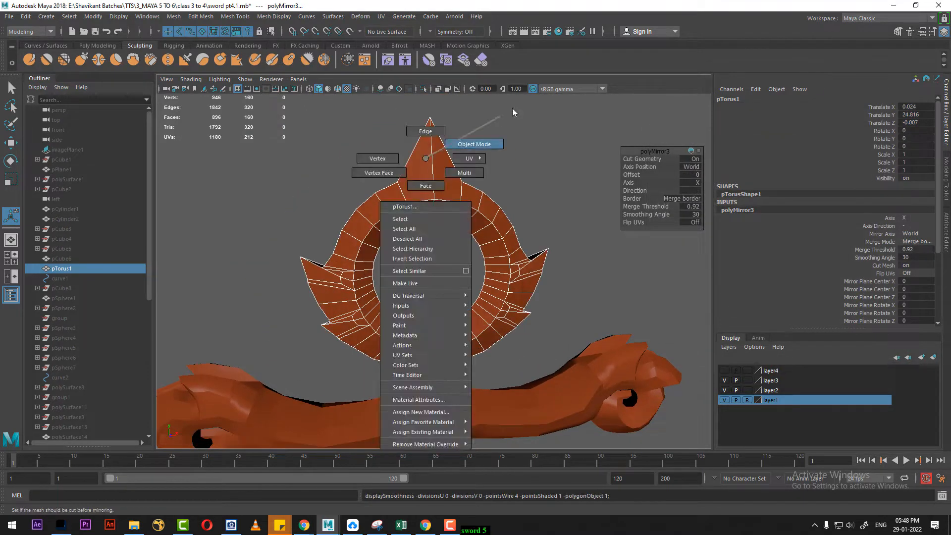
key(q)
click(513, 112)
click(445, 208)
alt+drag(446, 208, 480, 221)
scroll(480, 221, up, 2)
right_drag(501, 203, 486, 173)
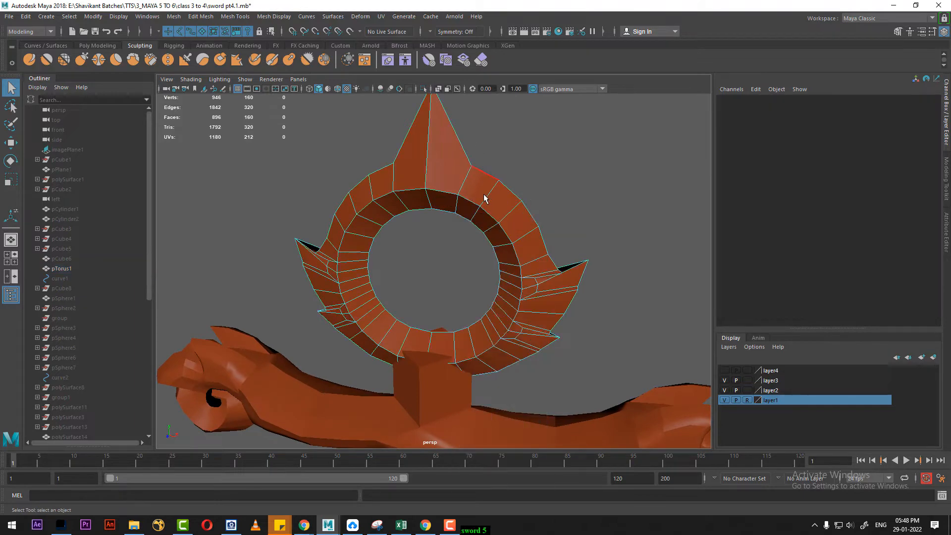
click(486, 196)
ctrl+right_drag(518, 125, 483, 184)
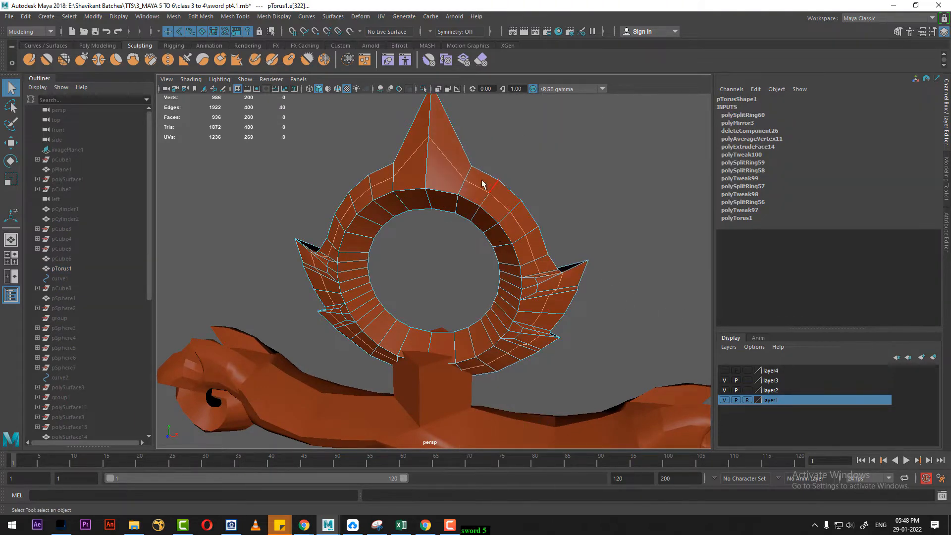
Add two more edge loops around the ring's flat faces, running across the spikes
alt+drag(482, 184, 479, 221)
key(g)
scroll(480, 221, up, 2)
alt+middle_drag(479, 221, 511, 340)
alt+drag(512, 340, 556, 228)
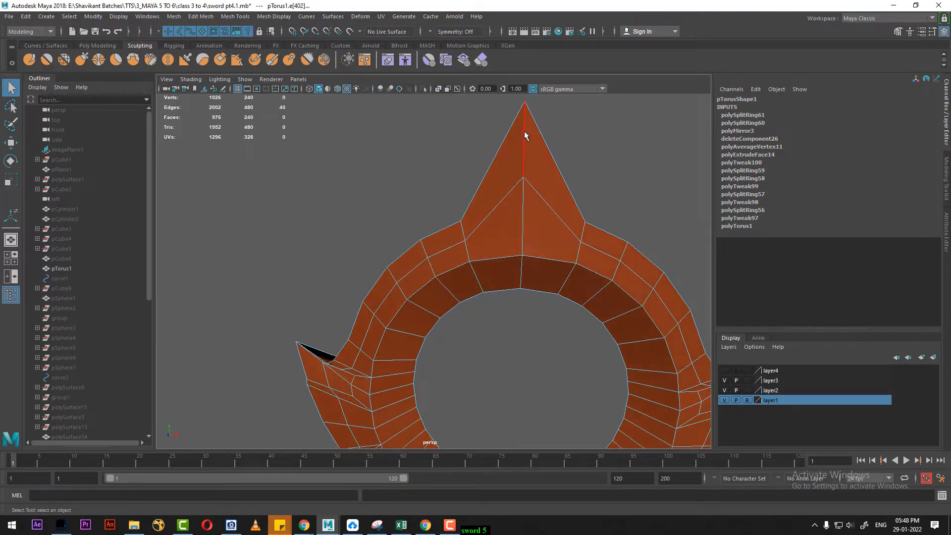
shift+right_drag(463, 208, 500, 218)
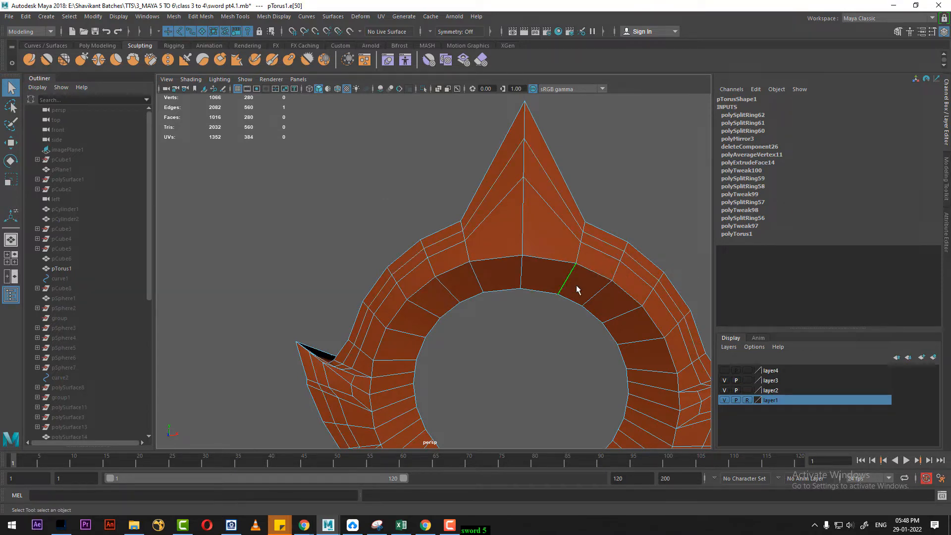
Split the front band of the ring's inner wall with an edge loop
key(ctrl+h)
key(ctrl+z)
ctrl+right_drag(582, 276, 527, 301)
alt+drag(593, 316, 348, 304)
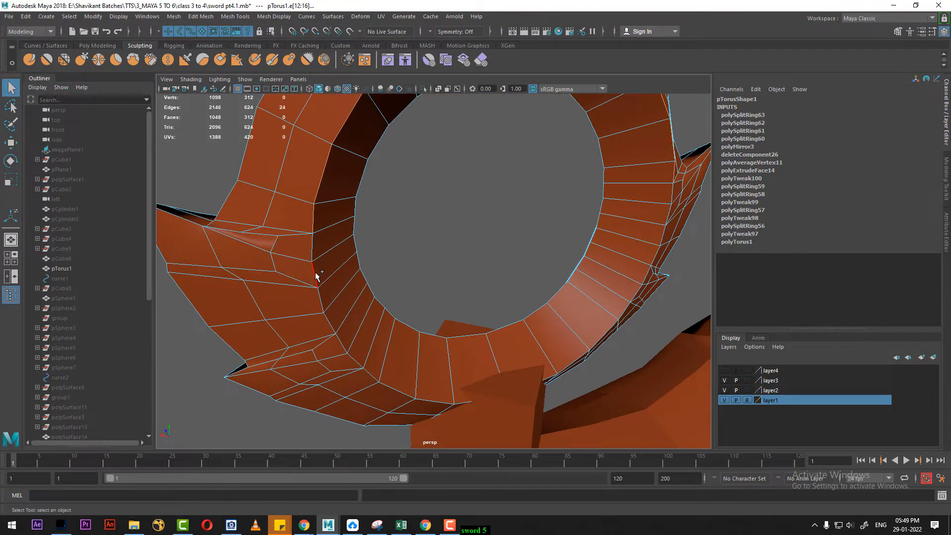
alt+drag(406, 333, 331, 297)
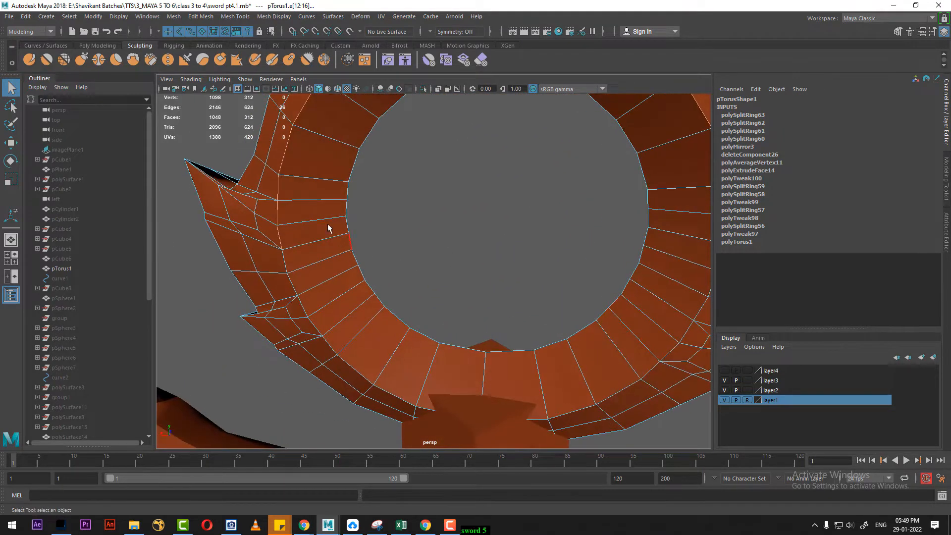
Insert supporting edge loops close to the borders of the ring's inner wall bands with the Insert Edge Loop tool
right_drag(326, 223, 421, 178)
click(425, 178)
click(337, 168)
shift+right_drag(336, 160, 303, 173)
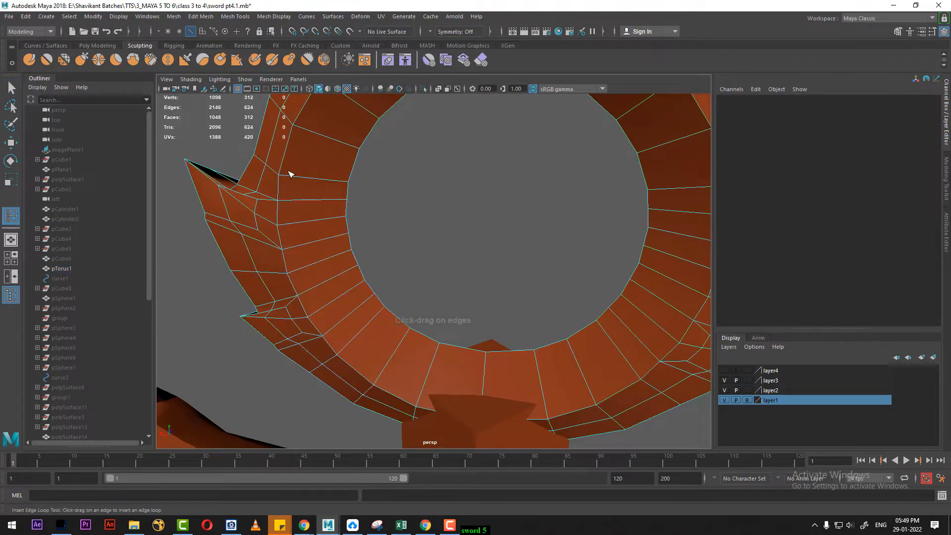
drag(295, 179, 287, 179)
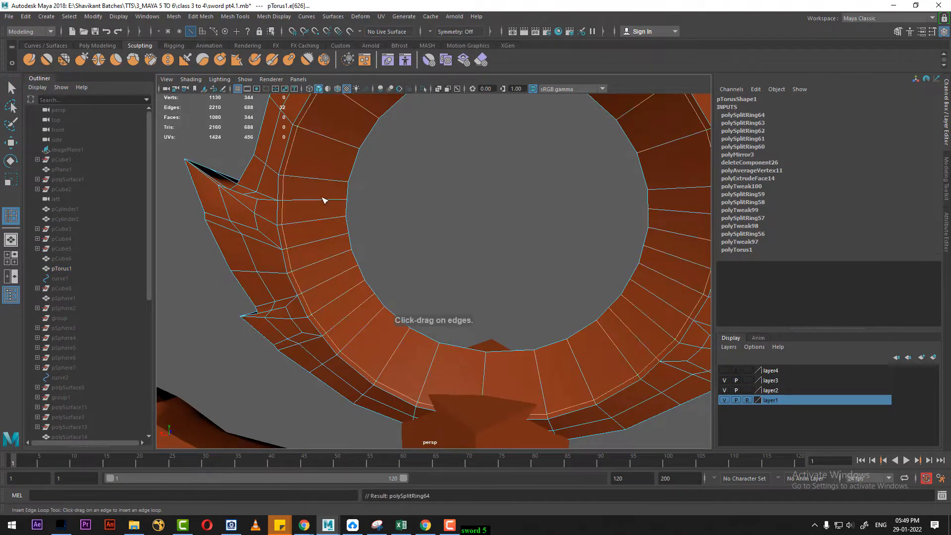
drag(342, 201, 342, 202)
alt+drag(397, 240, 622, 322)
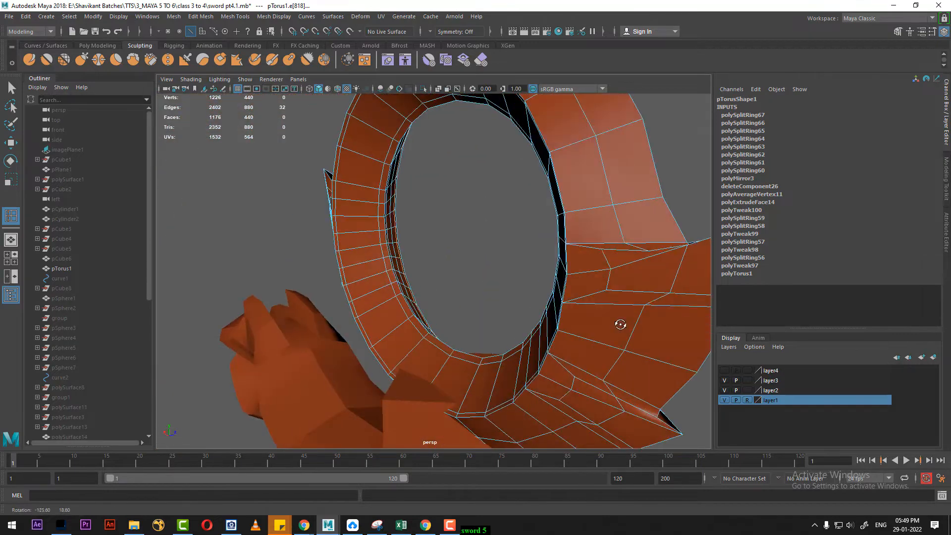
Split the remaining inner band of the ring with an edge loop and preview the ring smoothed
key(w)
ctrl+right_drag(429, 229, 298, 251)
right_drag(468, 188, 488, 170)
alt+drag(436, 297, 513, 313)
alt+right_drag(513, 314, 465, 302)
alt+drag(465, 301, 502, 288)
alt+middle_drag(503, 287, 505, 333)
key(3)
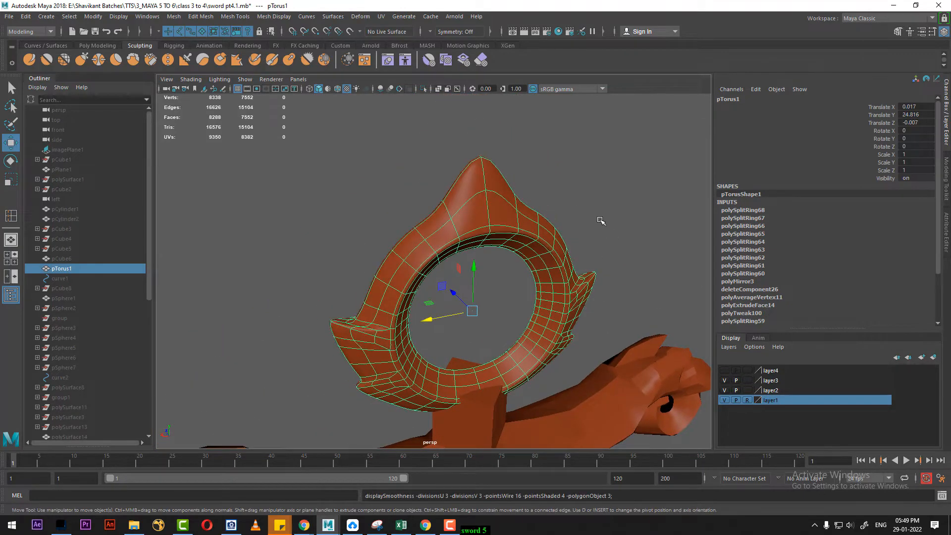
Bevel the centre edge loop of the unsmoothed ring's top spike with a fraction of 0.32 and 2 segments
click(601, 220)
alt+drag(601, 220, 488, 238)
alt+right_drag(488, 238, 506, 245)
click(506, 244)
key(1)
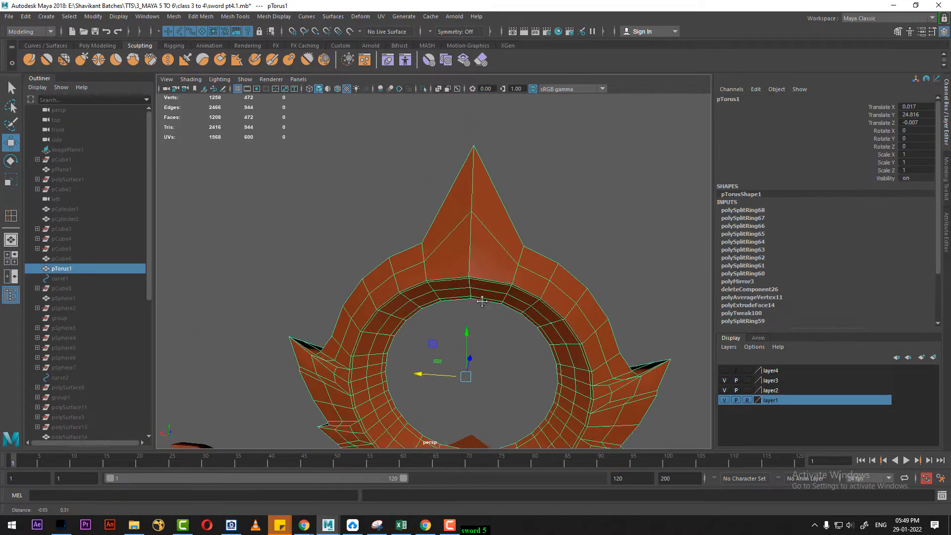
scroll(512, 276, up, 4)
double_click(498, 207)
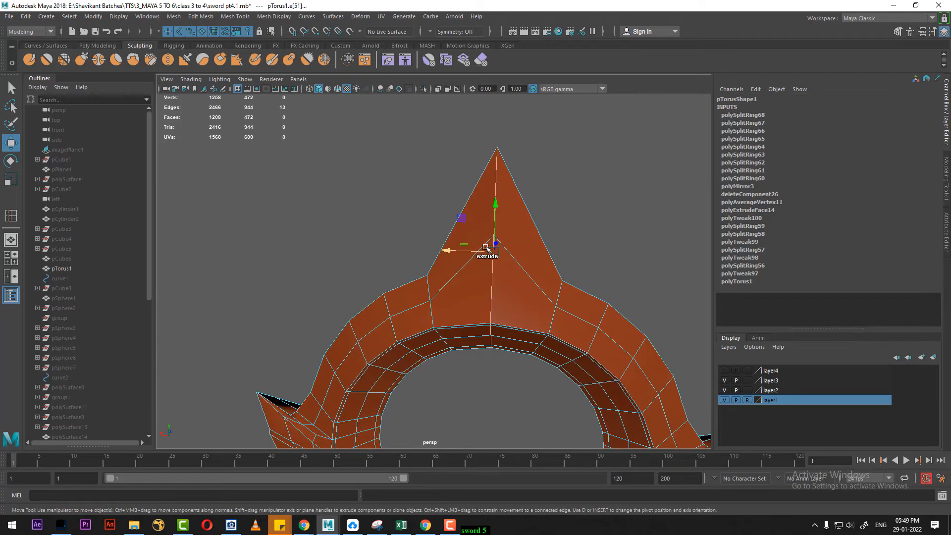
shift+right_drag(482, 247, 526, 250)
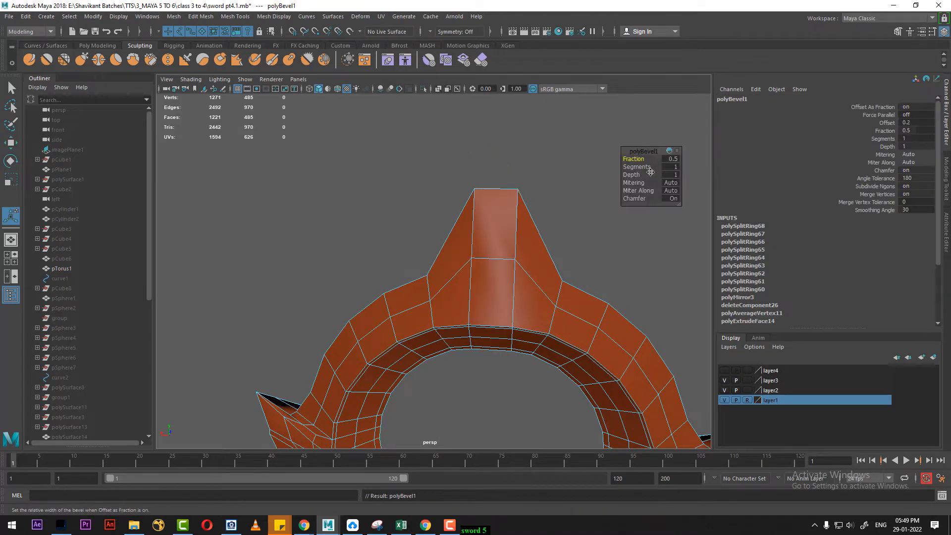
mouse_move(650, 172)
mouse_down()
mouse_move(658, 172)
mouse_move(638, 157)
mouse_move(645, 159)
mouse_up()
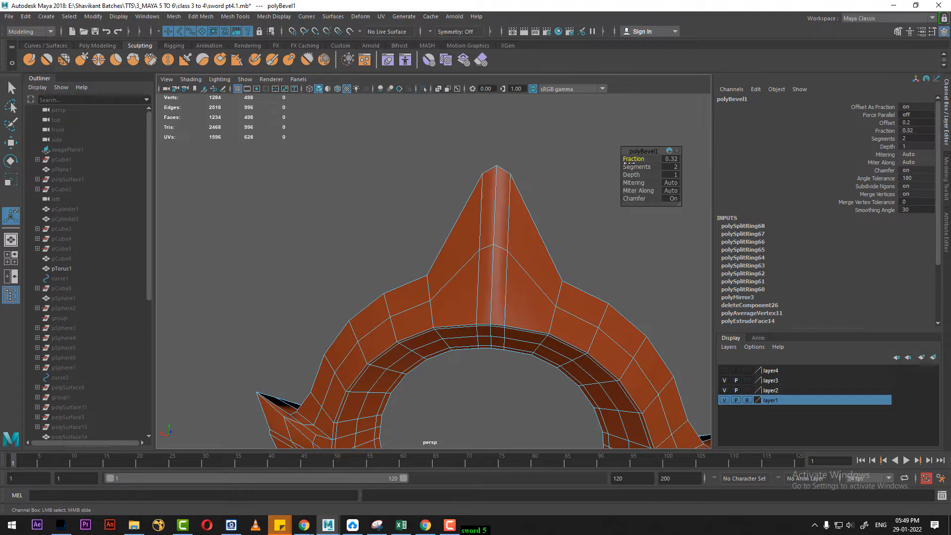
Restore the ring's smooth preview and return it to object mode with nothing selected
key(3)
alt+drag(551, 221, 527, 221)
right_drag(481, 233, 529, 208)
click(557, 183)
Inspect the ring together with the cross-guard mesh and show all hidden objects in the scene
scroll(450, 263, down, 10)
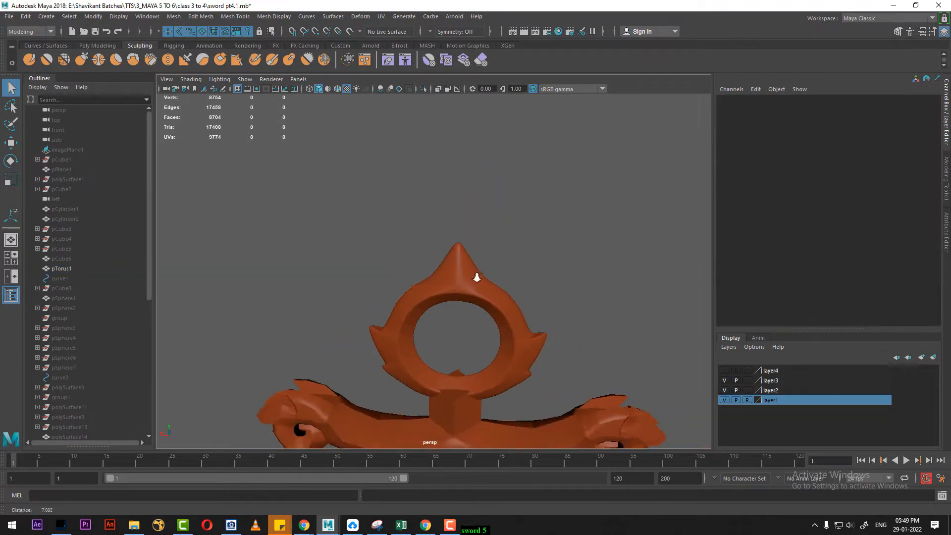
alt+middle_drag(523, 373, 537, 273)
scroll(537, 274, up, 4)
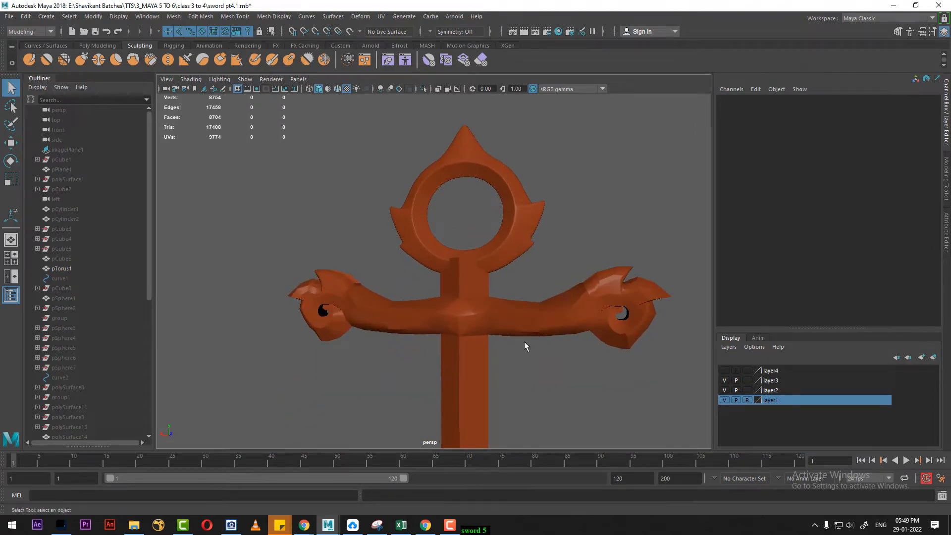
alt+drag(573, 372, 472, 361)
click(468, 317)
scroll(472, 295, down, 3)
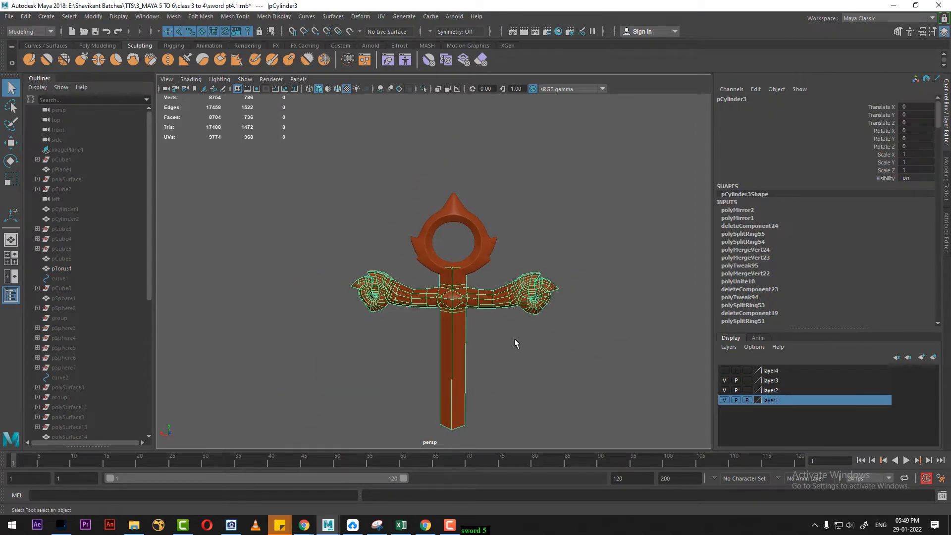
click(509, 339)
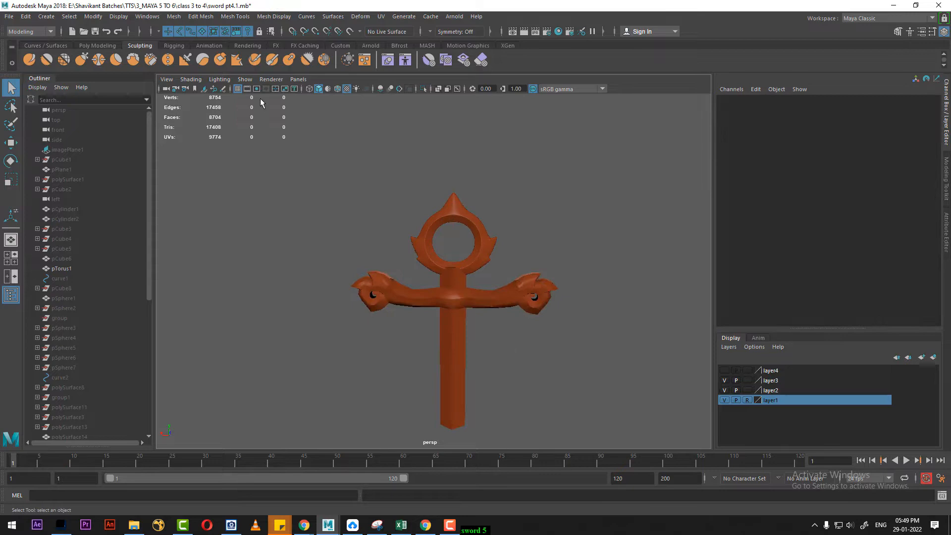
click(119, 16)
mouse_move(155, 75)
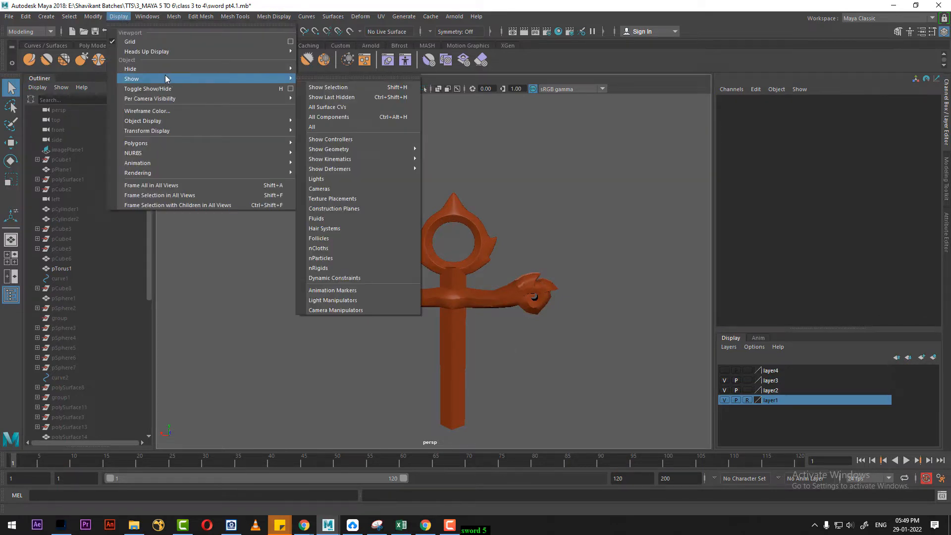
click(324, 127)
Examine the whole sword against the reference image in the perspective view, from the rope-wrapped handle to the lower guard
scroll(517, 234, down, 4)
alt+middle_drag(500, 347, 496, 246)
alt+drag(496, 247, 624, 278)
scroll(508, 269, down, 5)
alt+drag(507, 270, 594, 342)
scroll(537, 323, up, 3)
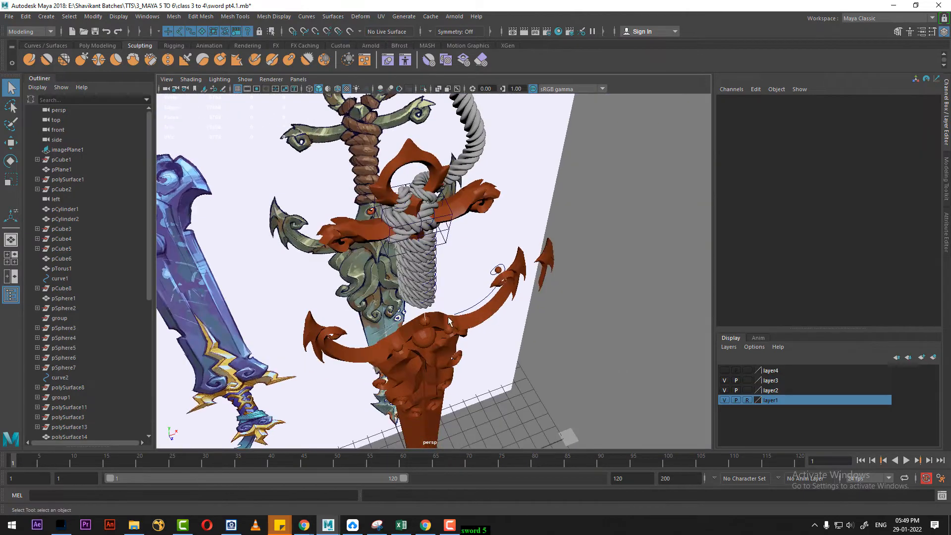
alt+middle_drag(488, 366, 498, 270)
scroll(498, 270, up, 4)
alt+drag(496, 271, 515, 322)
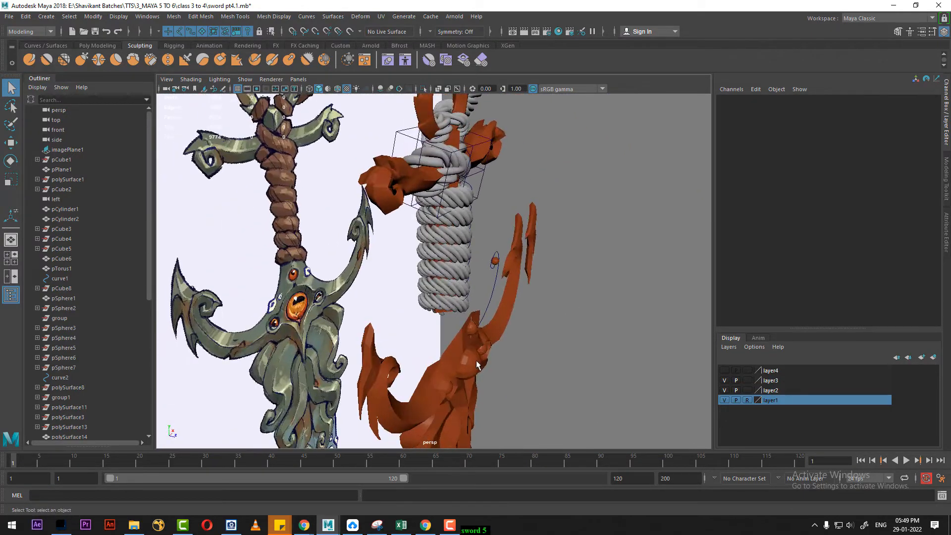
alt+middle_drag(515, 322, 480, 246)
scroll(480, 246, down, 6)
alt+drag(480, 247, 363, 201)
Switch to the front view and compare the sword's lower guard and blade with the reference image
key(space)
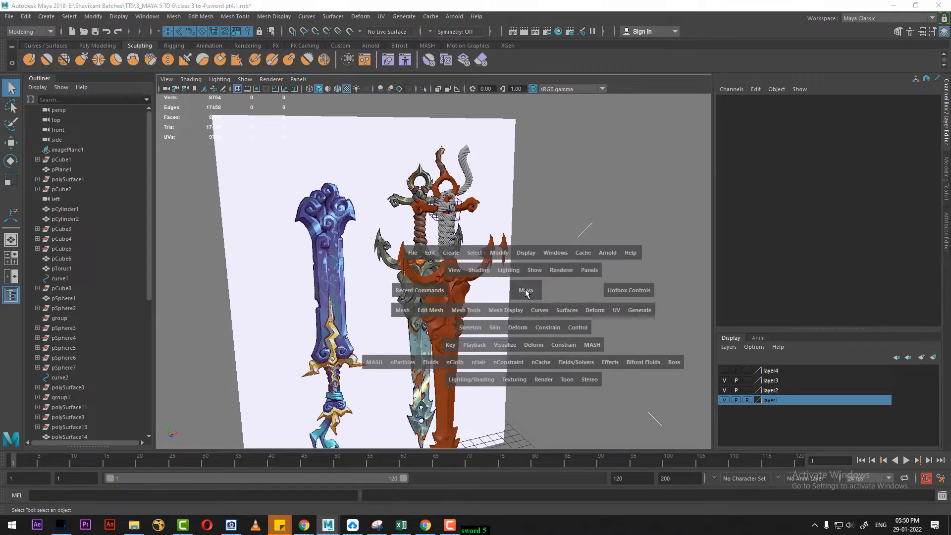
drag(525, 290, 406, 308)
alt+middle_drag(454, 429, 479, 316)
scroll(476, 302, up, 1)
key(space)
drag(465, 263, 468, 299)
scroll(469, 299, down, 8)
alt+middle_drag(429, 230, 463, 36)
scroll(492, 238, down, 1)
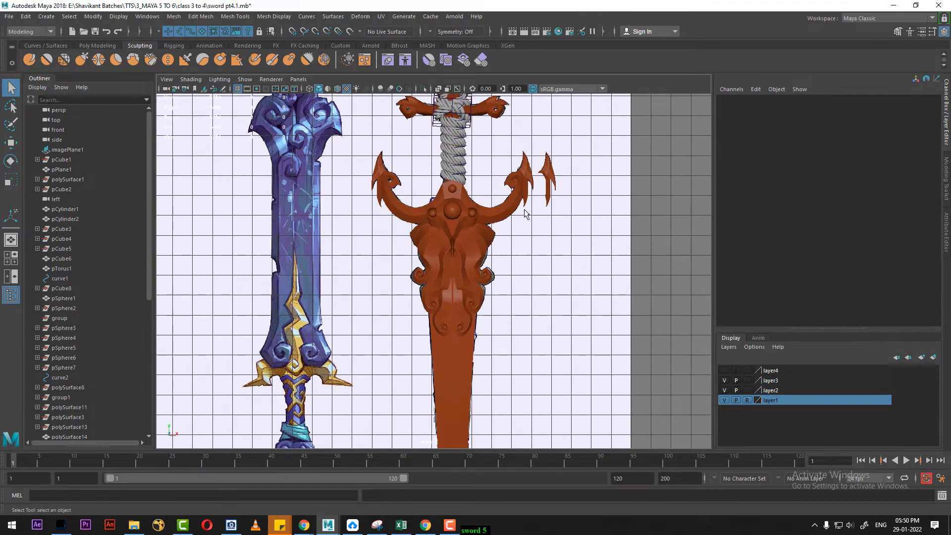
Delete the detached spike beside the lower guard's hook, and select both halves of the lower guard together with the blade
click(549, 176)
key(Delete)
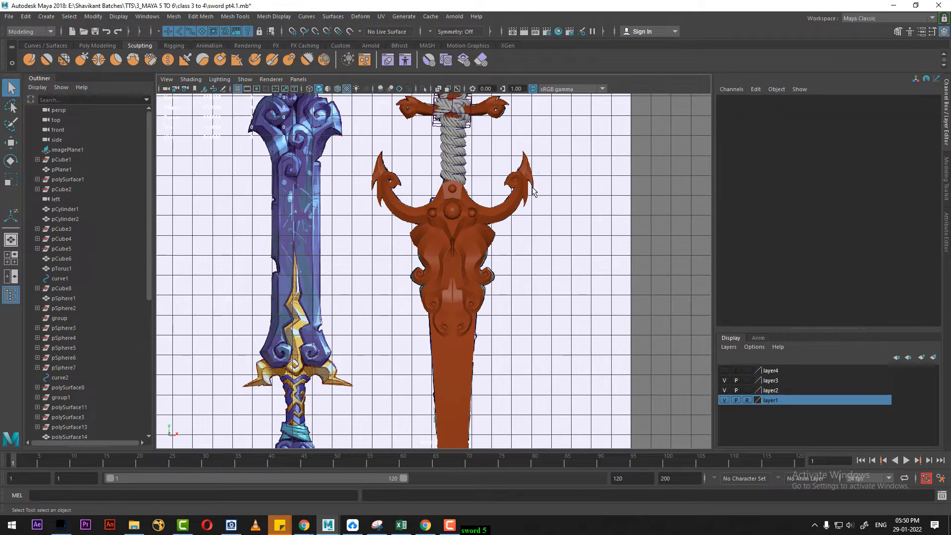
click(529, 175)
shift+click(435, 213)
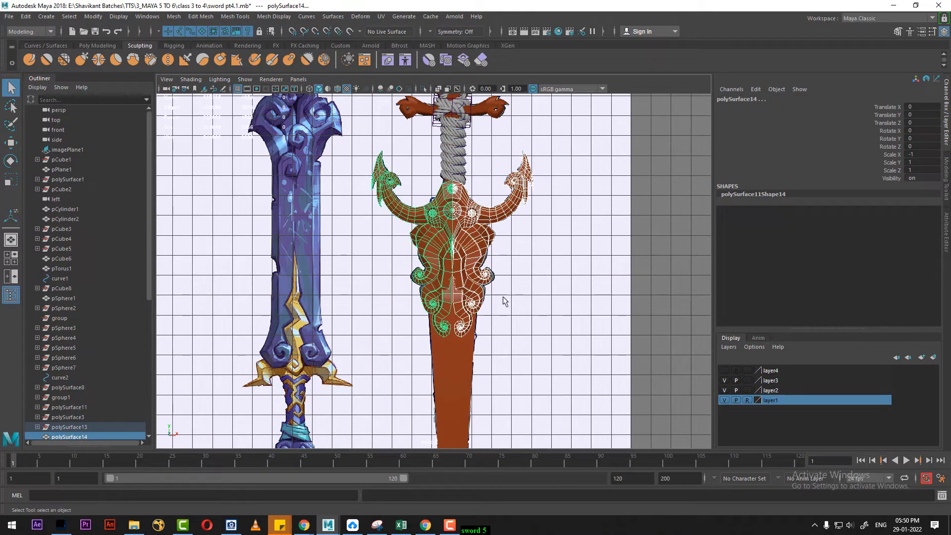
alt+middle_drag(470, 334, 487, 198)
scroll(466, 280, down, 1)
scroll(467, 284, up, 2)
shift+click(480, 317)
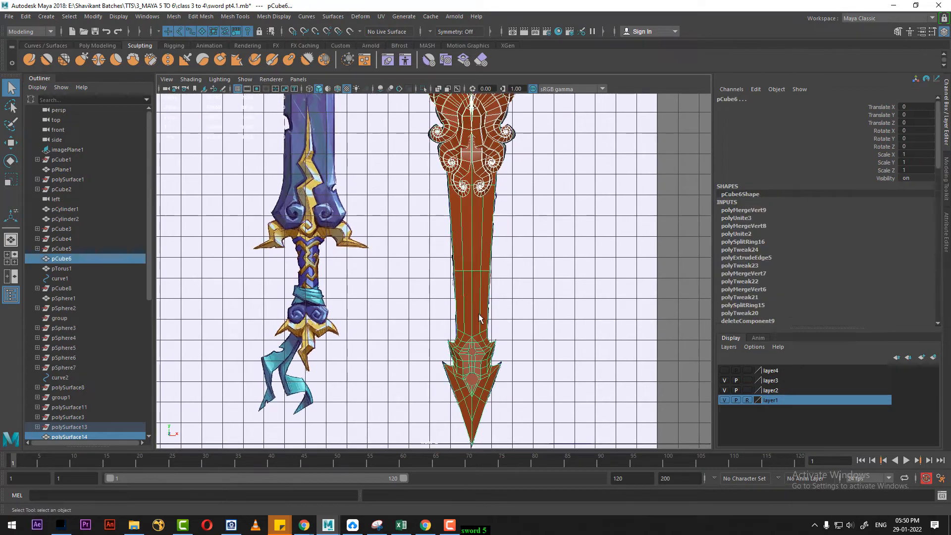
Examine the lower guard's hooks, central bosses and rope-wrapped grip against the reference image in the perspective and front views
key(space)
click(467, 209)
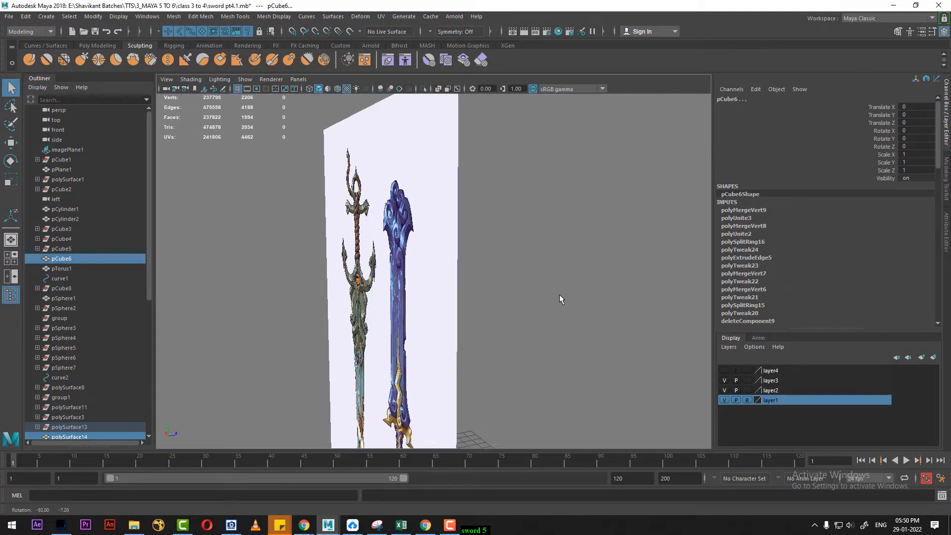
alt+drag(560, 294, 390, 286)
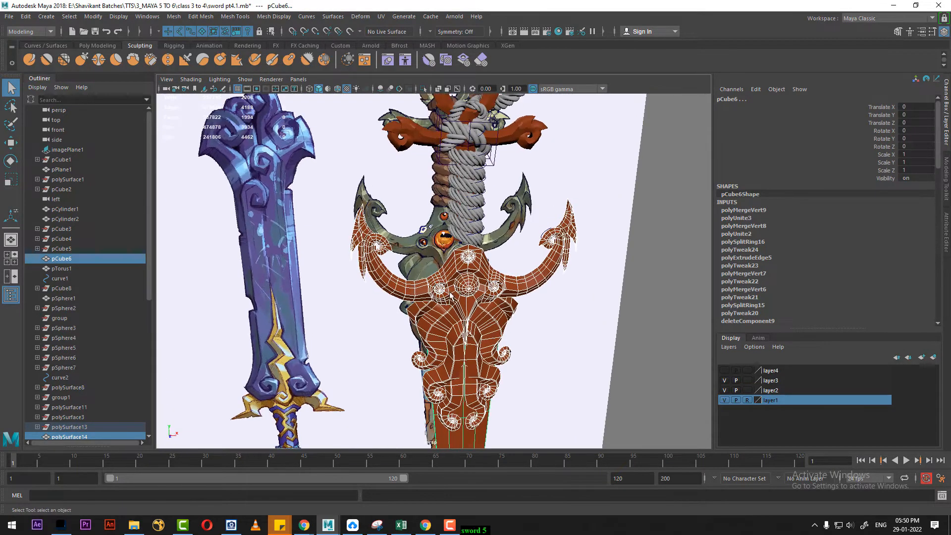
key(space)
click(502, 345)
scroll(502, 346, up, 10)
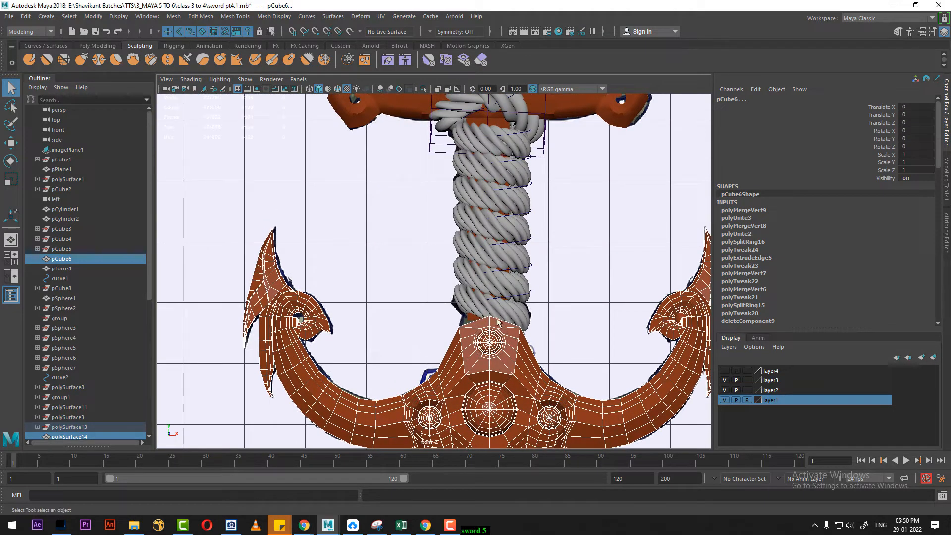
alt+middle_drag(498, 322, 506, 335)
scroll(524, 361, down, 6)
scroll(518, 337, up, 4)
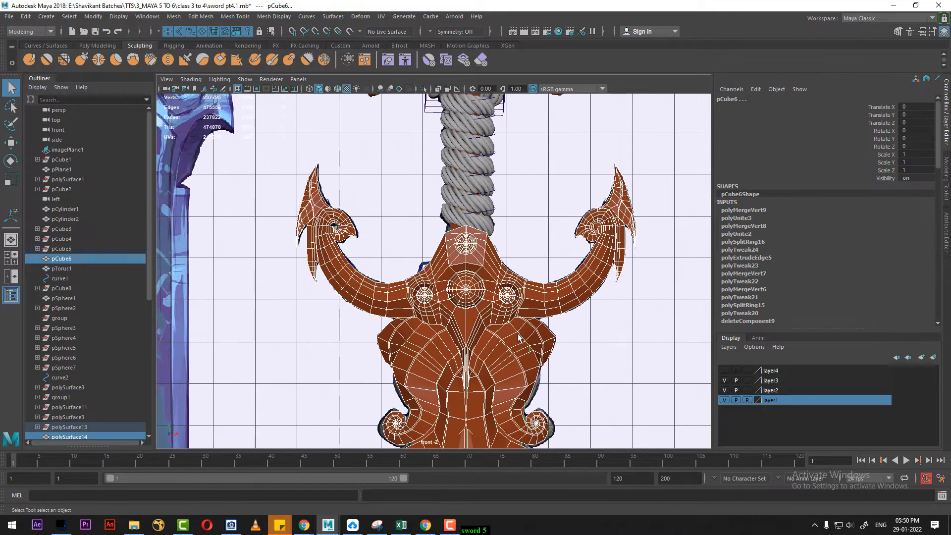
alt+middle_drag(493, 271, 499, 318)
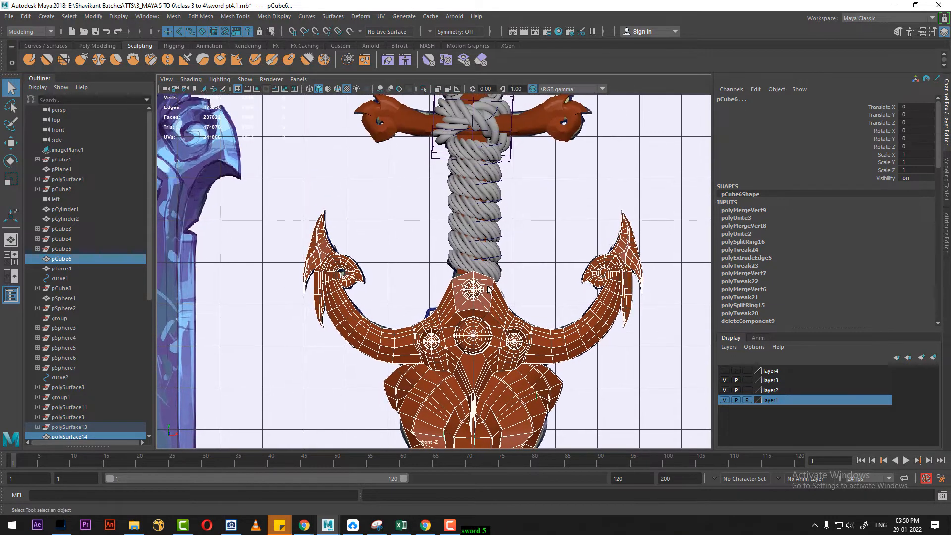
key(space)
drag(493, 287, 552, 331)
scroll(505, 326, down, 8)
key(space)
scroll(552, 331, up, 6)
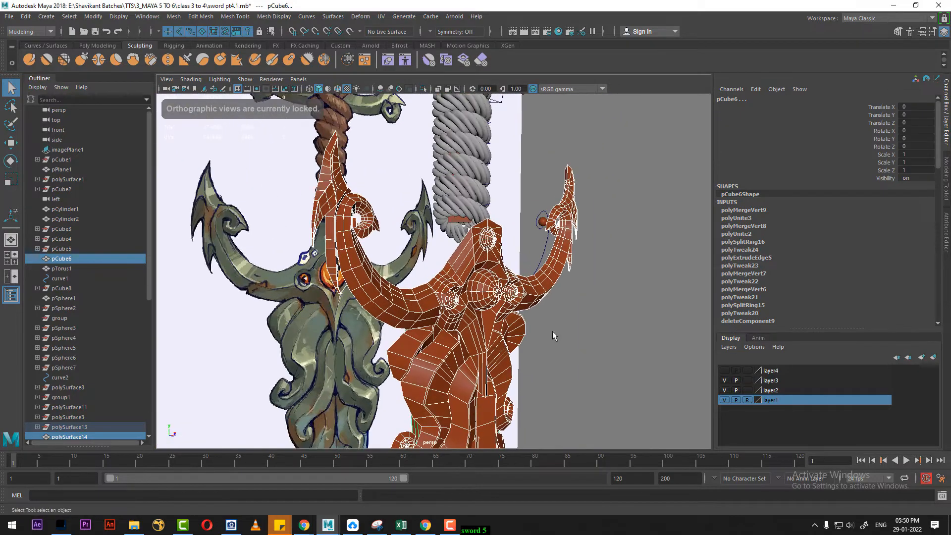
Add the cross-guard and handle core to the selection and hide all unselected objects
click(479, 188)
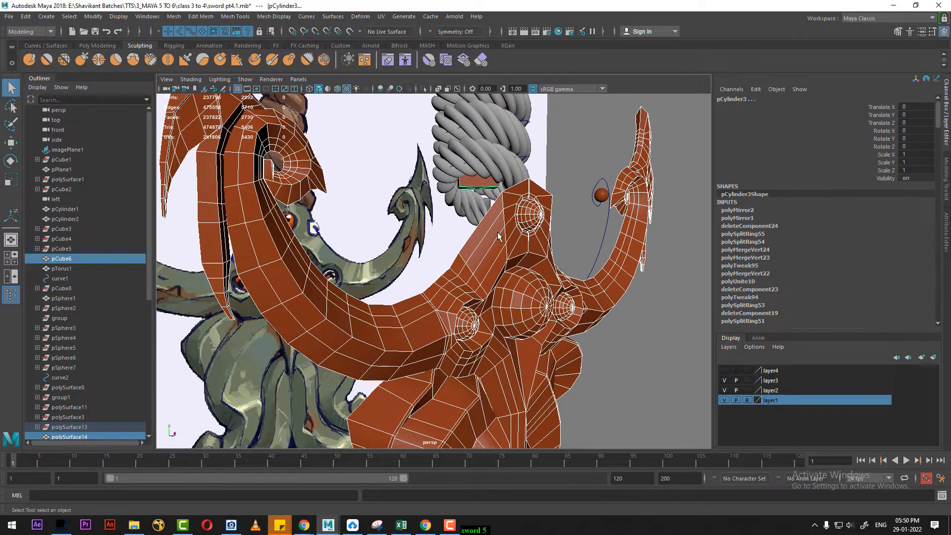
key(alt+h)
alt+drag(501, 262, 562, 266)
scroll(629, 287, down, 3)
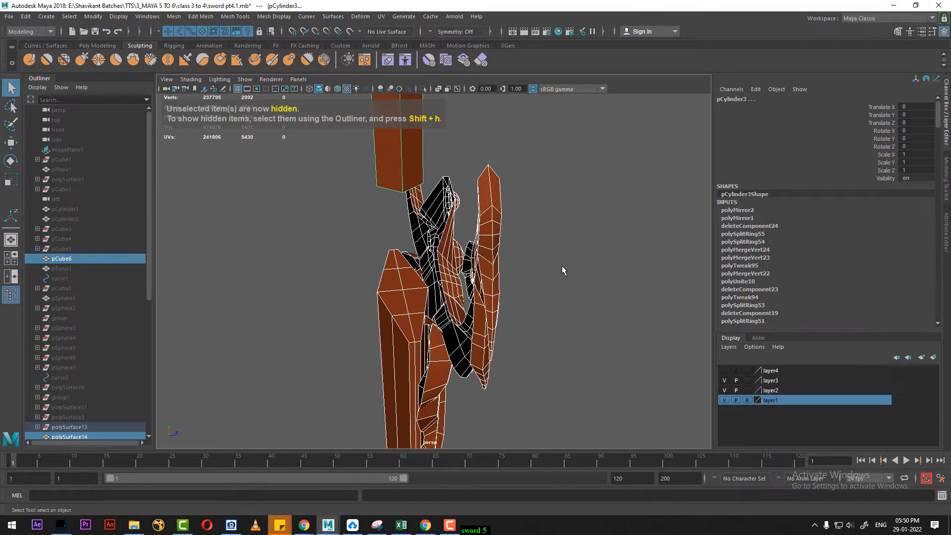
Check the depth alignment of the cross-guard, lower guard and blade in the side, top and perspective views
key(space)
drag(511, 241, 509, 237)
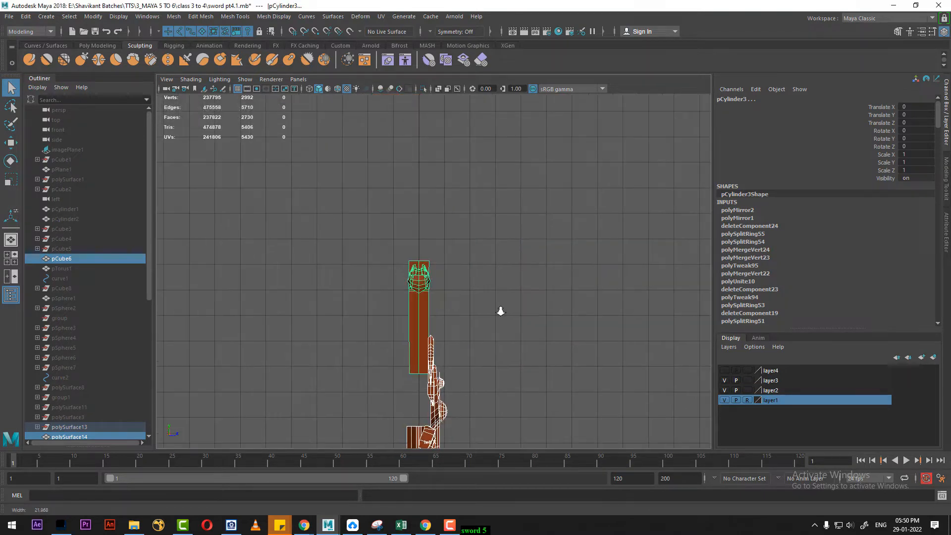
key(space)
drag(534, 293, 485, 293)
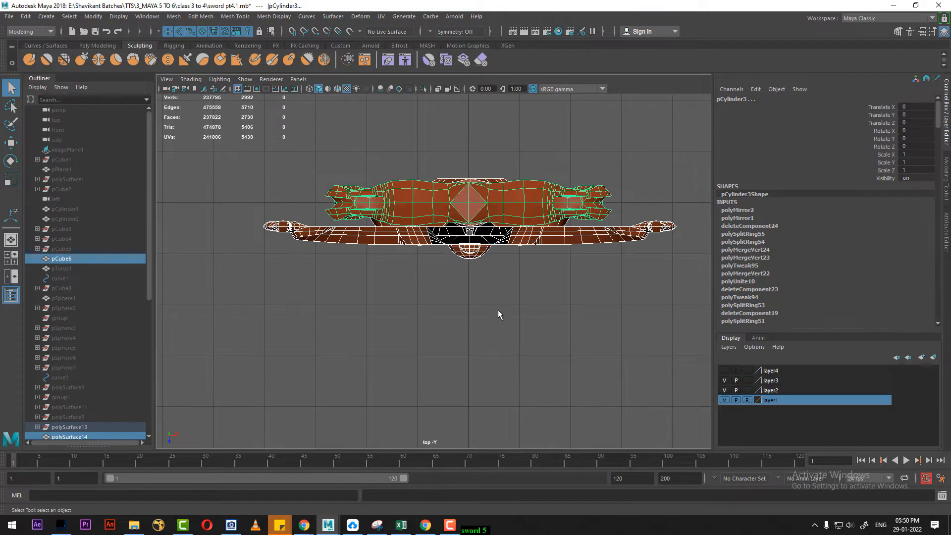
key(space)
drag(495, 274, 359, 274)
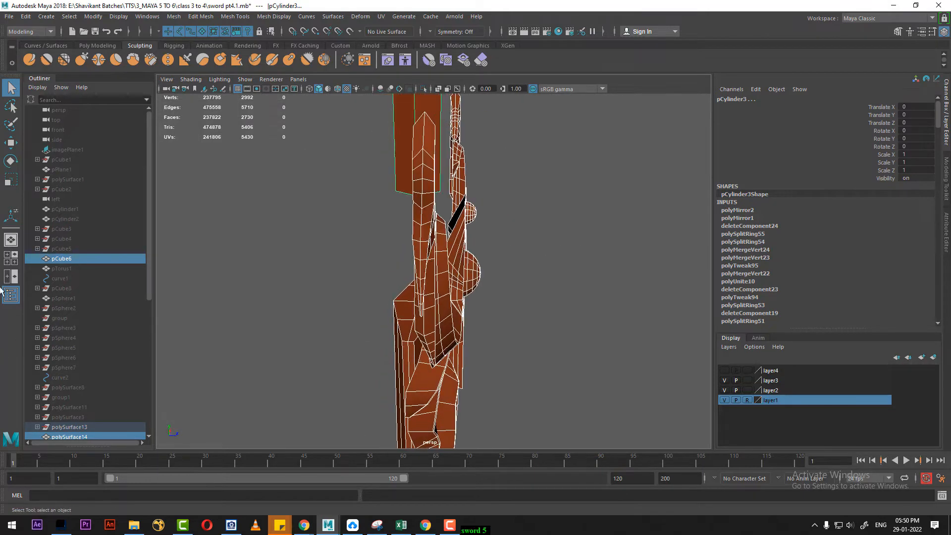
Show the four-view layout with enlarged front and side views, frame the guard area and clear the selection
click(14, 258)
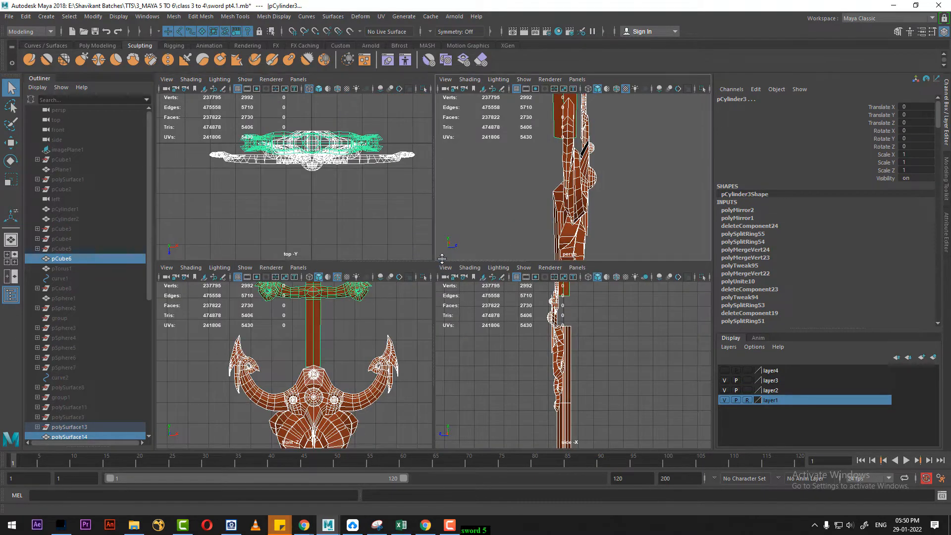
drag(442, 260, 442, 148)
scroll(603, 299, up, 5)
alt+right_drag(623, 398, 626, 398)
alt+middle_drag(583, 363, 594, 398)
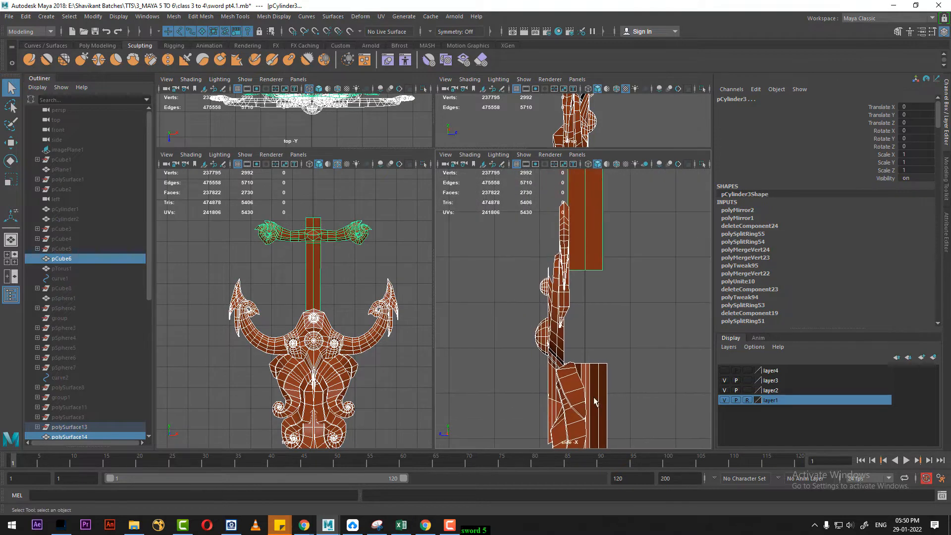
alt+right_drag(592, 366, 636, 359)
click(633, 353)
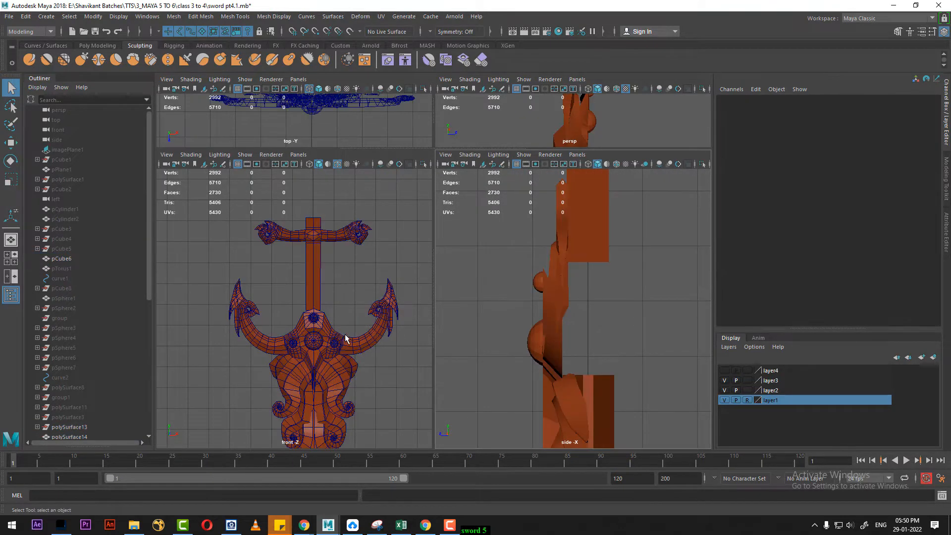
Select both halves of the lower guard and examine where they meet along the centre seam in the front, side and perspective views
click(343, 352)
shift+click(301, 340)
alt+right_drag(322, 320, 358, 375)
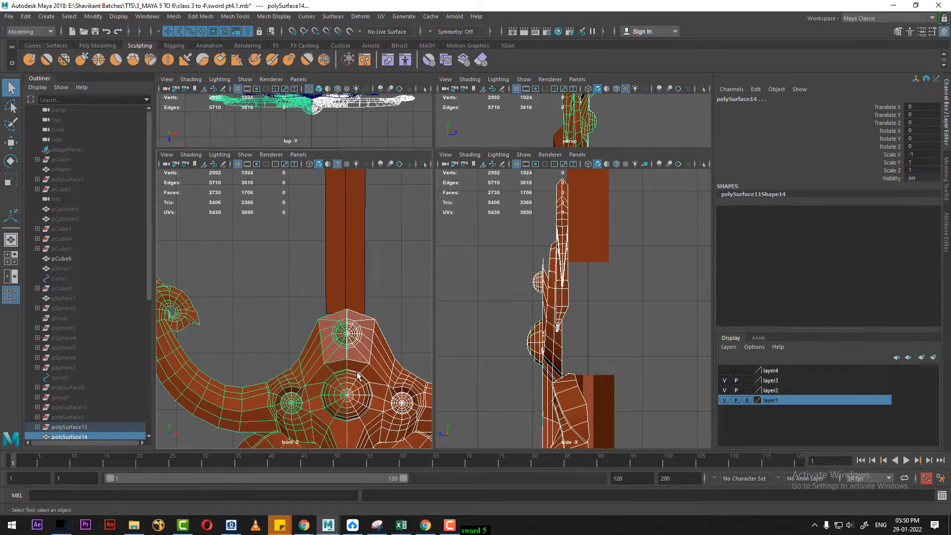
alt+middle_drag(615, 283, 620, 313)
alt+right_drag(620, 313, 628, 333)
key(space)
drag(627, 333, 582, 350)
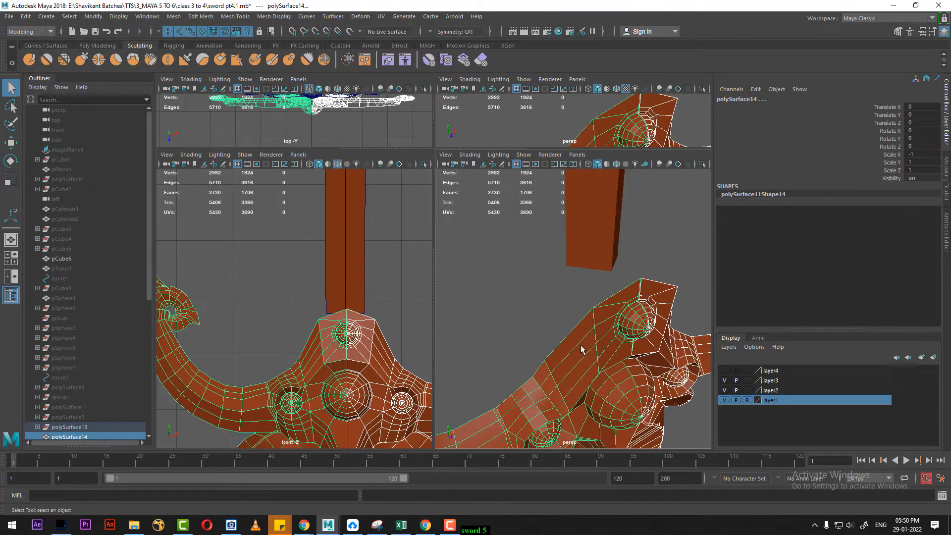
alt+drag(611, 308, 586, 361)
alt+middle_drag(586, 361, 566, 323)
scroll(567, 322, down, 5)
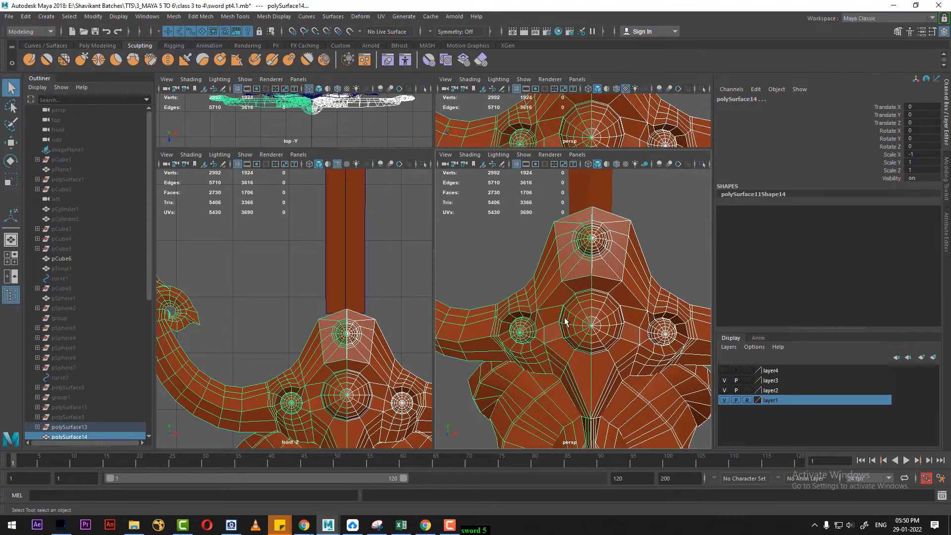
Delete the mirrored left half of the lower guard and select the remaining right half
click(560, 345)
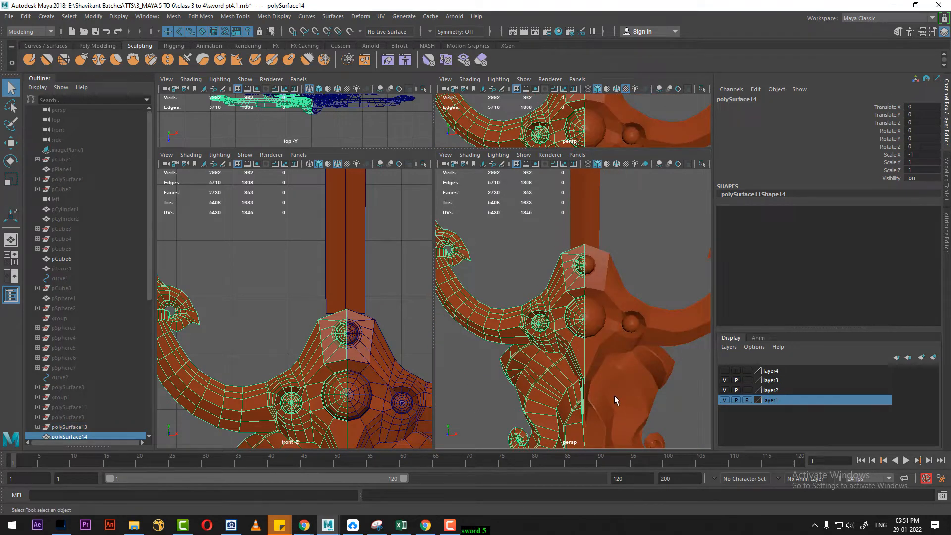
key(Delete)
click(600, 318)
Maximize the front view and select the open border edges of the remaining guard half in edge mode
alt+middle_drag(350, 356, 321, 267)
key(space)
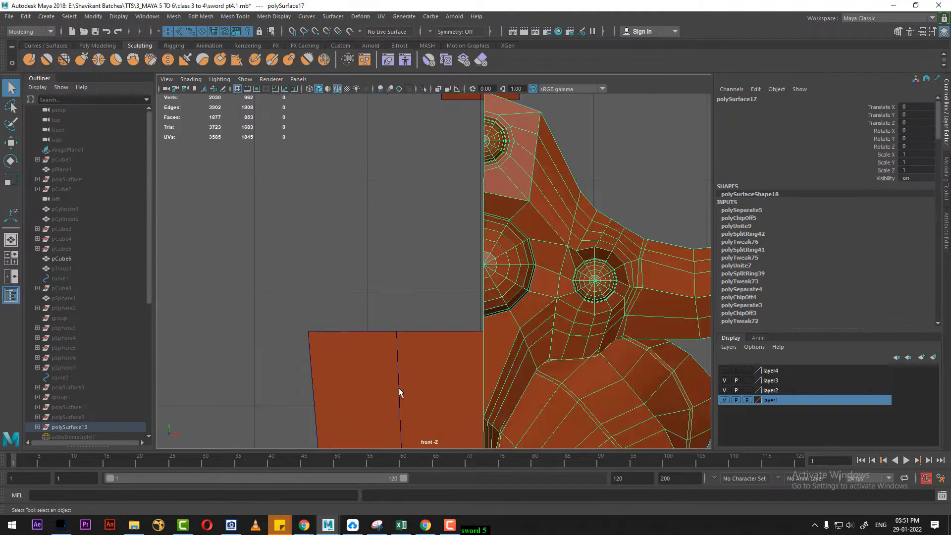
scroll(416, 342, down, 8)
scroll(467, 306, up, 2)
alt+middle_drag(476, 334, 467, 306)
scroll(484, 306, up, 2)
alt+middle_drag(495, 349, 484, 305)
scroll(602, 222, up, 1)
alt+middle_drag(604, 222, 618, 284)
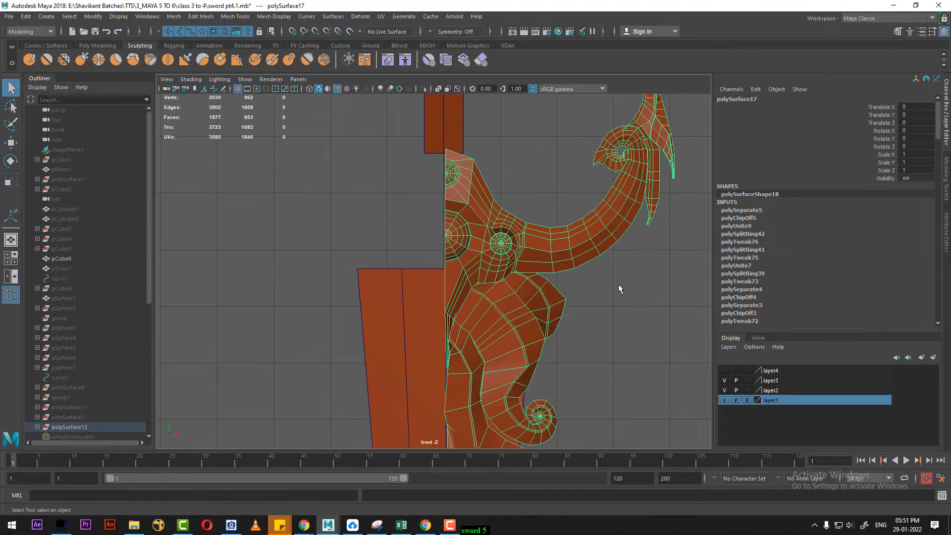
right_drag(619, 240, 593, 271)
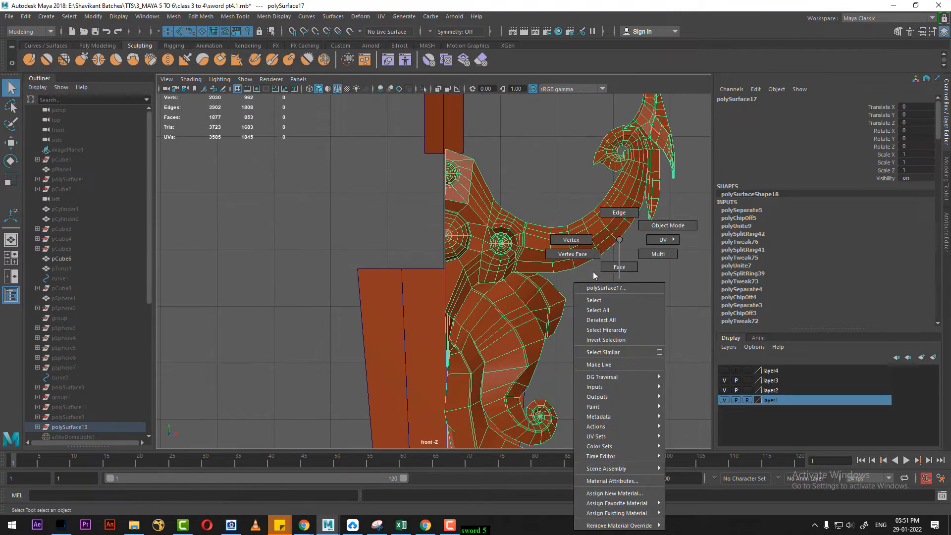
click(565, 238)
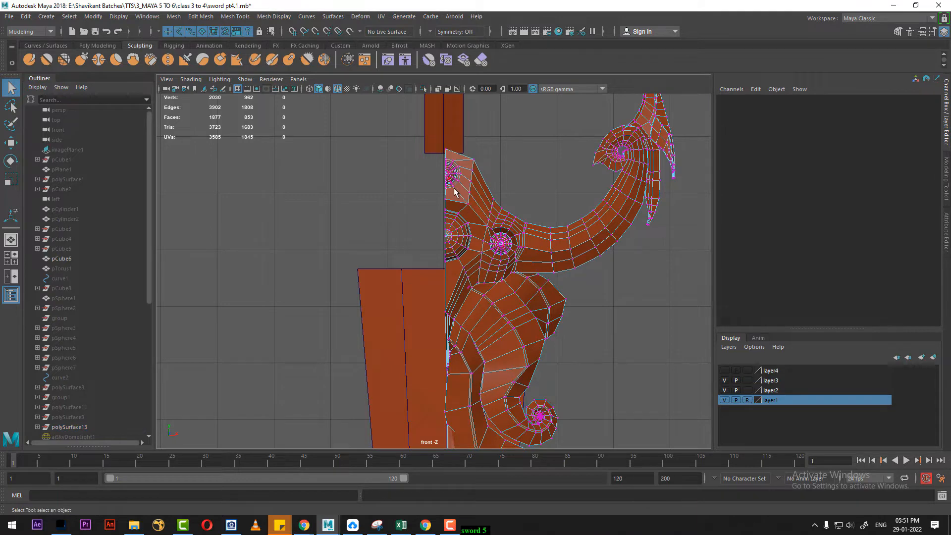
right_drag(455, 192, 445, 163)
double_click(444, 153)
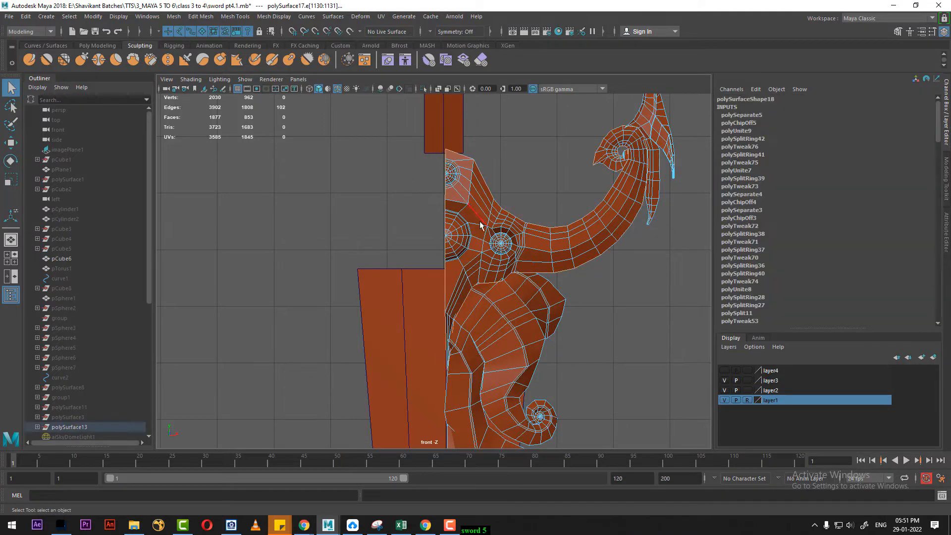
Display the front view in wireframe and deselect the border edges along the guard's outer hook and lower contour
key(space)
drag(483, 237, 482, 153)
alt+drag(500, 217, 505, 297)
key(space)
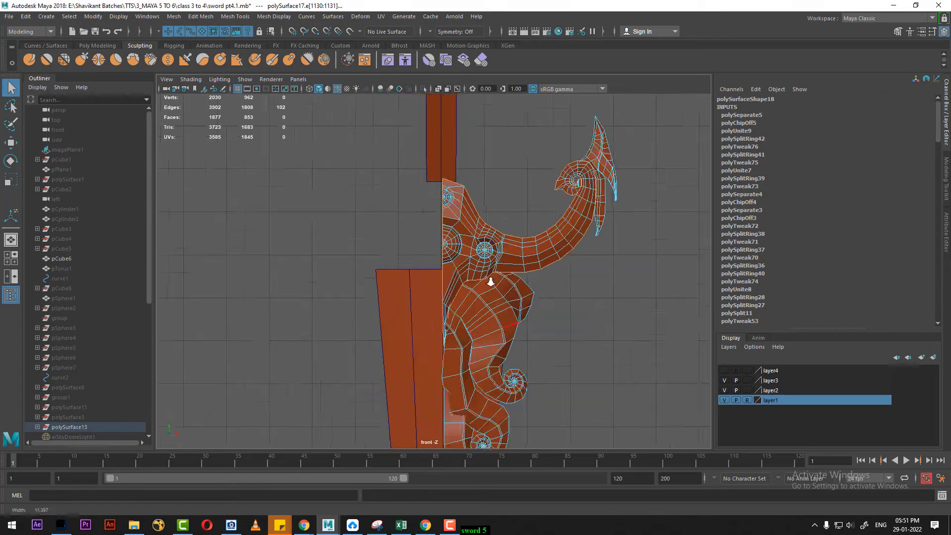
key(4)
alt+right_drag(522, 310, 584, 279)
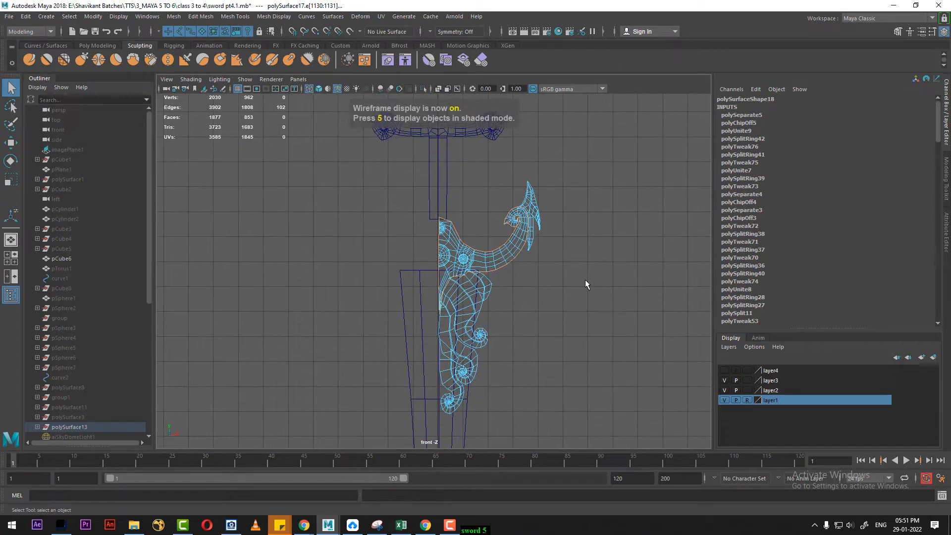
ctrl+drag(535, 247, 472, 392)
alt+right_drag(486, 236, 513, 202)
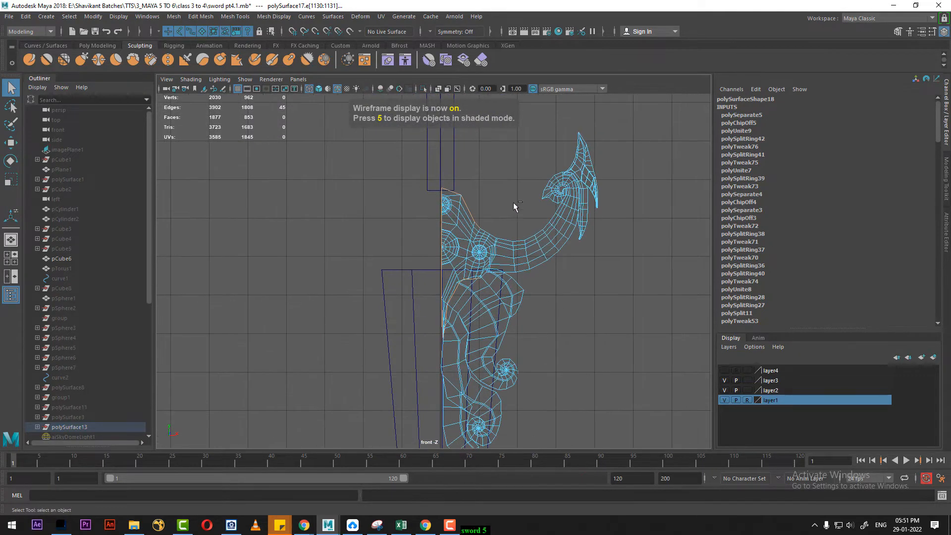
ctrl+drag(510, 199, 455, 354)
Deselect the stray border edges near the lower tip of the guard's centre seam
alt+middle_drag(446, 322, 445, 233)
alt+right_drag(446, 233, 511, 153)
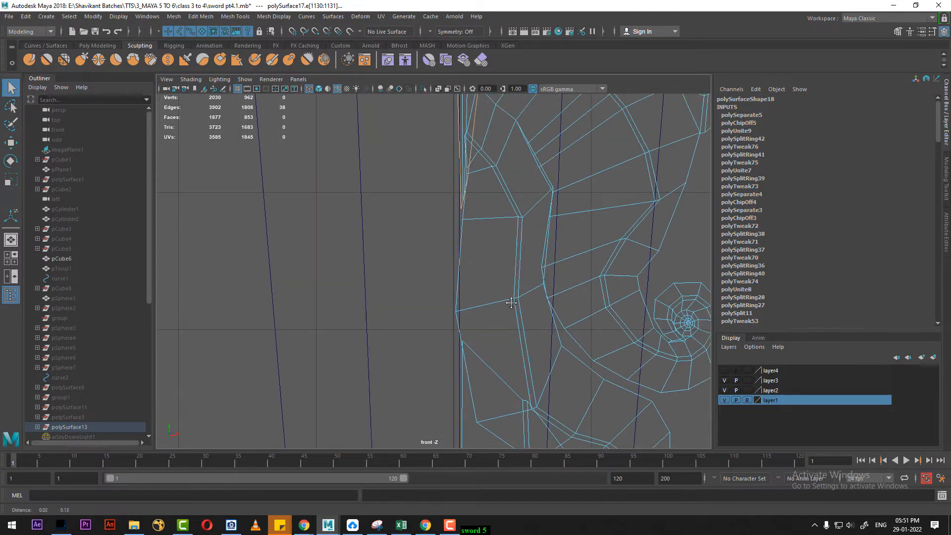
alt+middle_drag(512, 150, 495, 294)
ctrl+drag(460, 329, 458, 332)
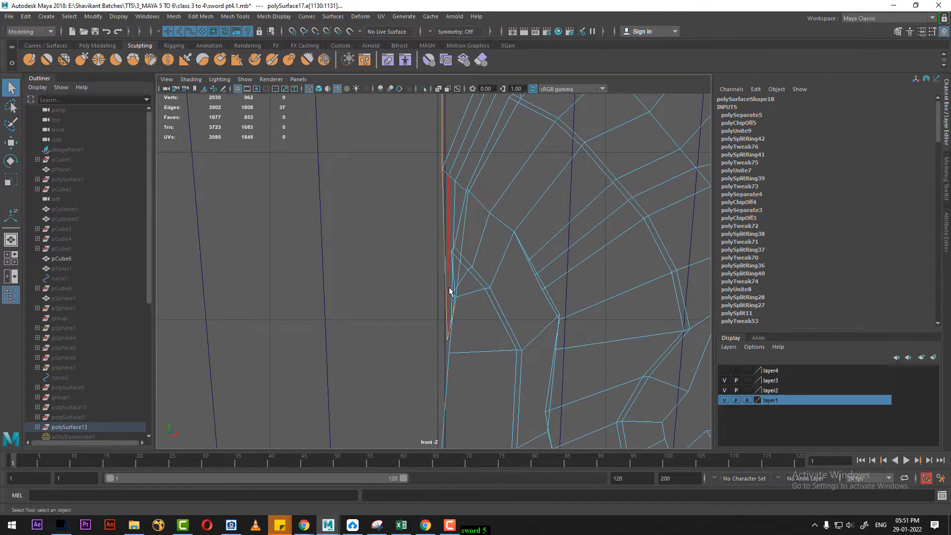
alt+right_drag(450, 288, 478, 338)
alt+middle_drag(479, 337, 477, 275)
alt+right_drag(477, 277, 541, 357)
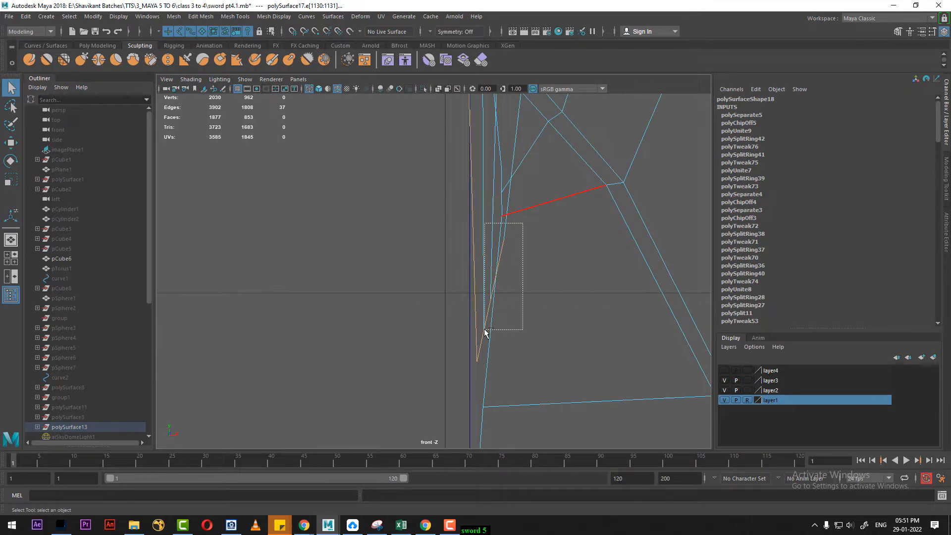
ctrl+drag(485, 331, 485, 330)
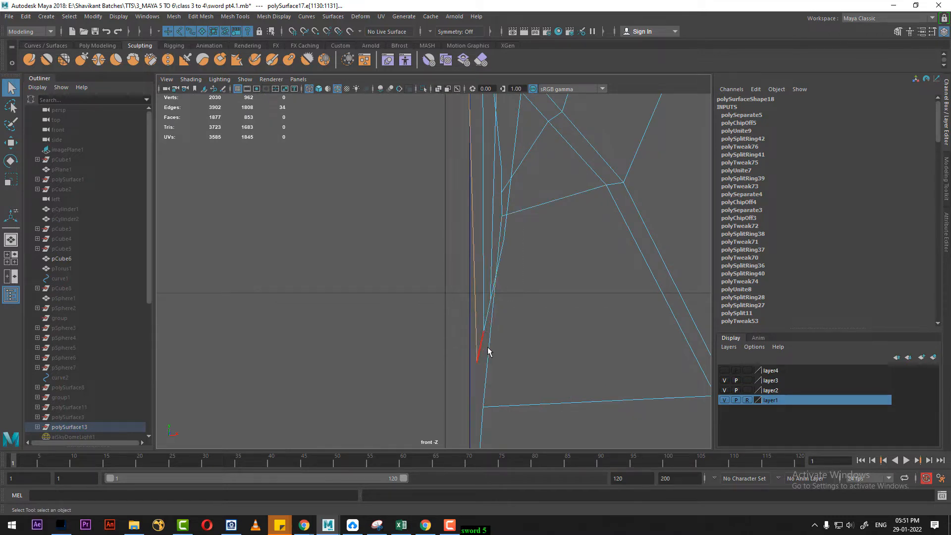
Scale the selected centre seam edges along X to flatten them into a straight line
alt+right_drag(558, 335, 523, 262)
alt+middle_drag(525, 264, 543, 365)
alt+right_drag(544, 358, 535, 300)
alt+middle_drag(511, 236, 473, 225)
key(w)
alt+right_drag(473, 225, 525, 283)
key(r)
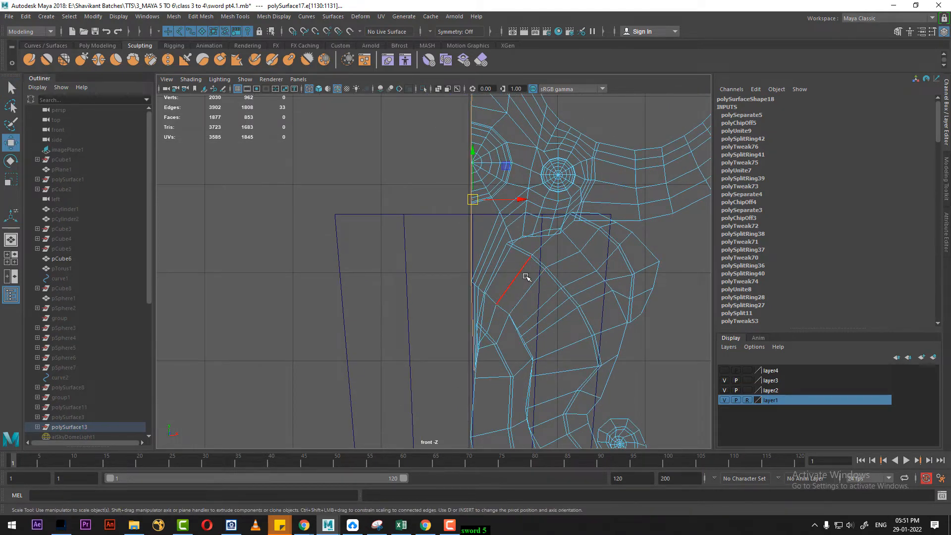
drag(511, 199, 461, 221)
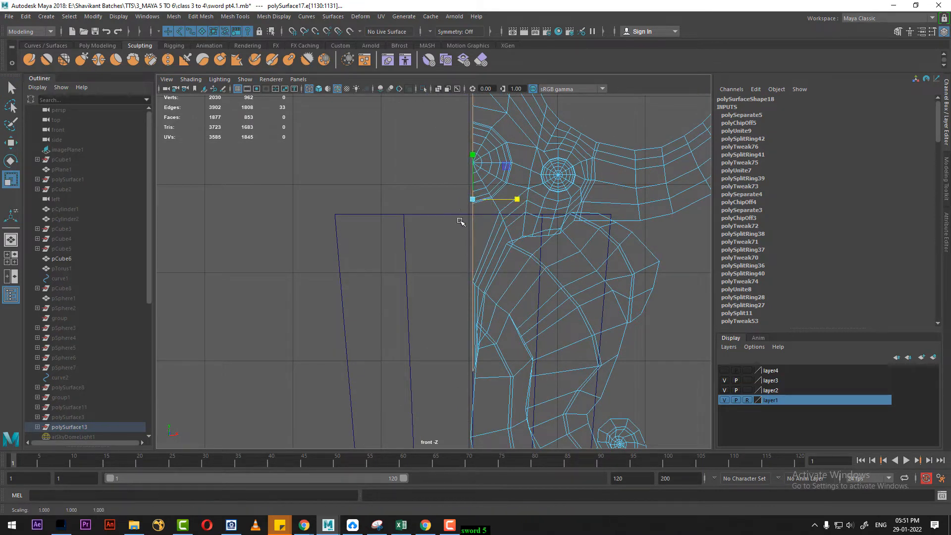
Move the flattened centre seam edges along X onto the vertical centre axis of the grid
key(w)
drag(517, 200, 514, 199)
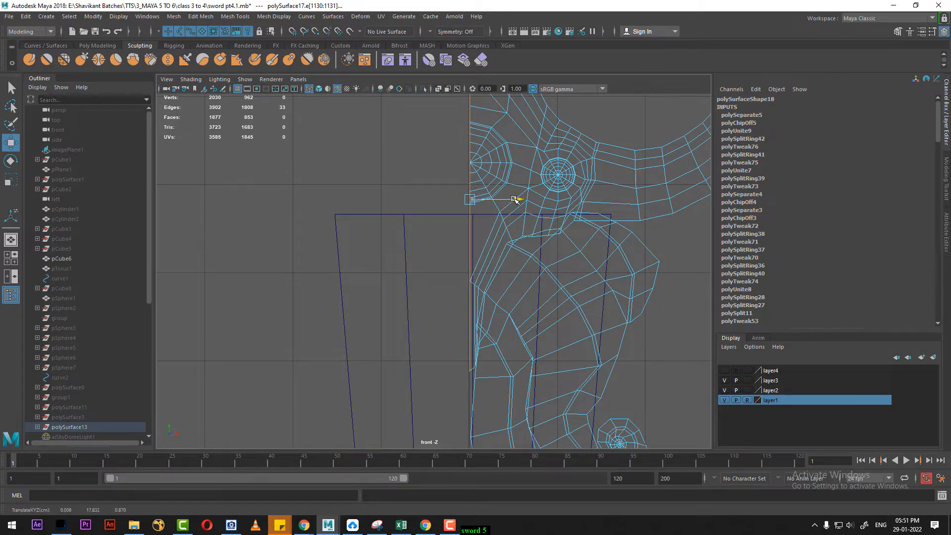
scroll(541, 231, down, 5)
alt+middle_drag(540, 237, 515, 314)
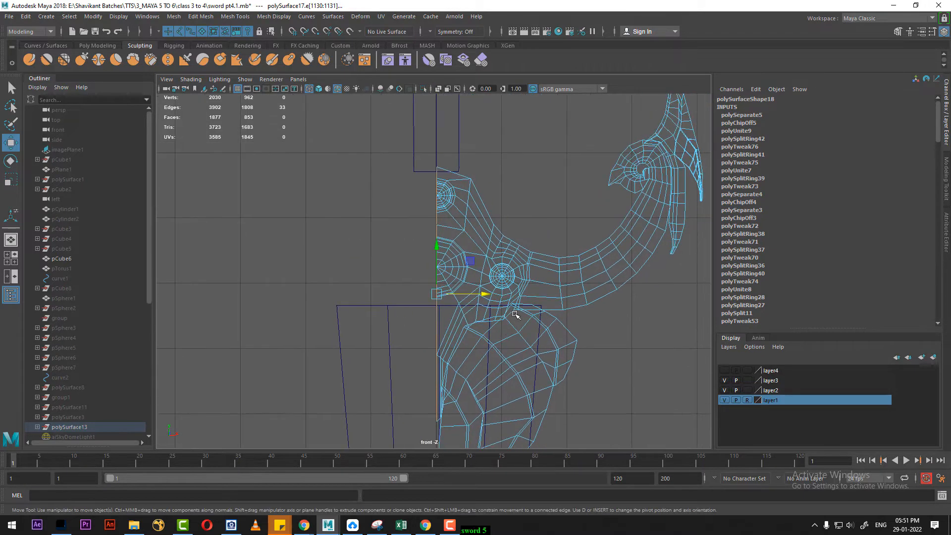
Return to object mode, select the guard half and set its pivot on the centre seam at the middle of the large eye
right_drag(511, 239, 578, 211)
click(574, 218)
click(519, 300)
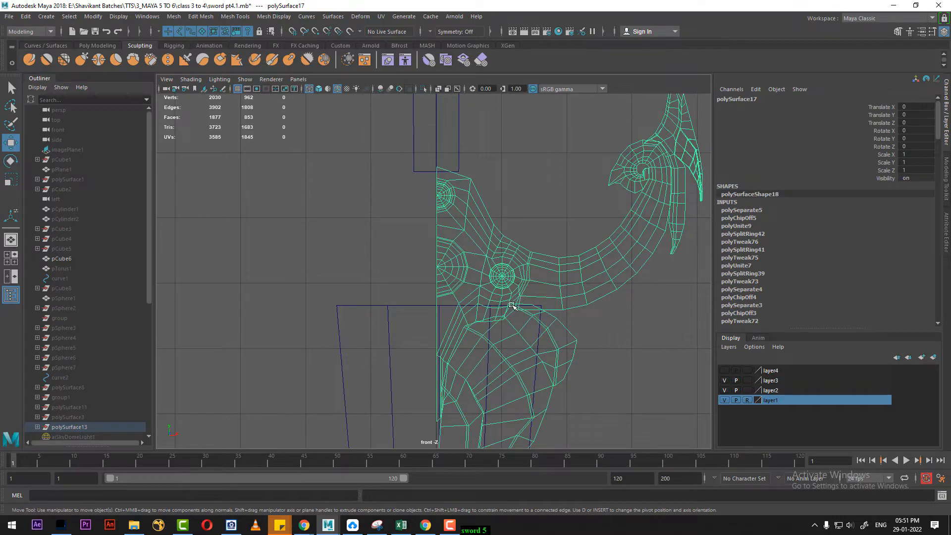
scroll(490, 305, up, 2)
key(d)
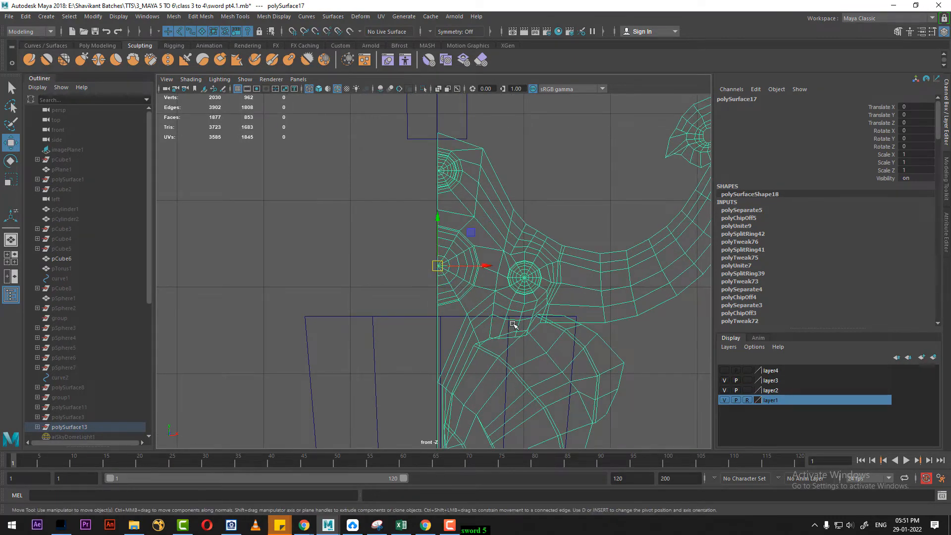
scroll(435, 269, down, 5)
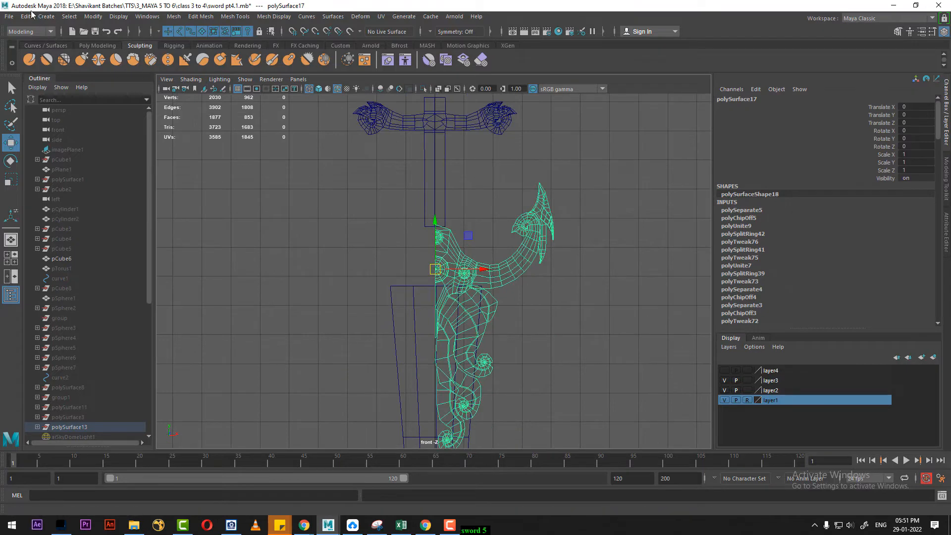
Mirror the guard half across the world X axis in the negative direction, cutting geometry, combining with the original and merging border vertices
click(173, 17)
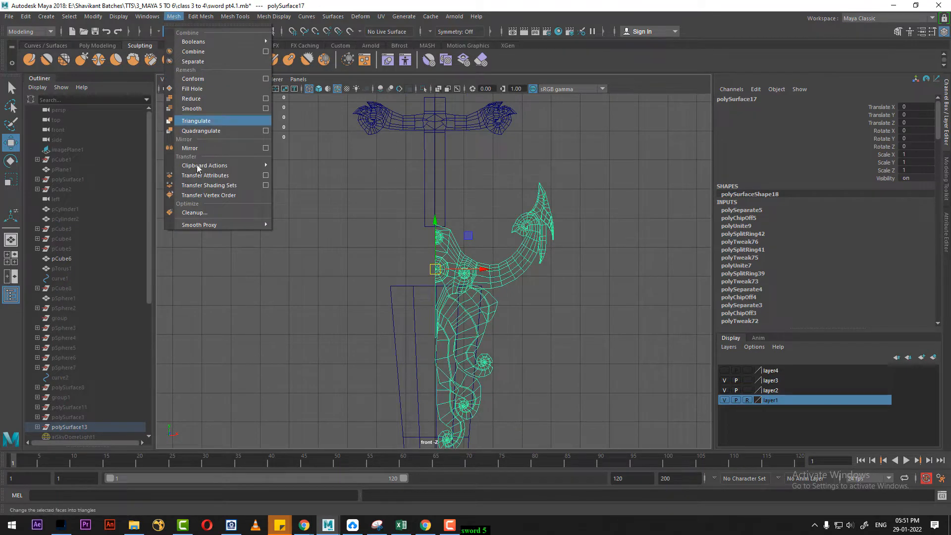
click(266, 149)
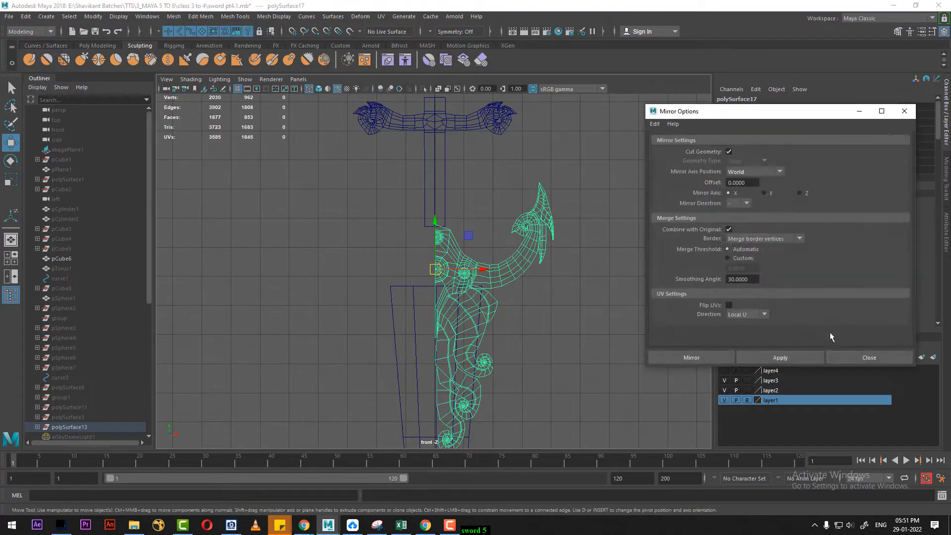
click(791, 356)
key(space)
drag(503, 323, 506, 292)
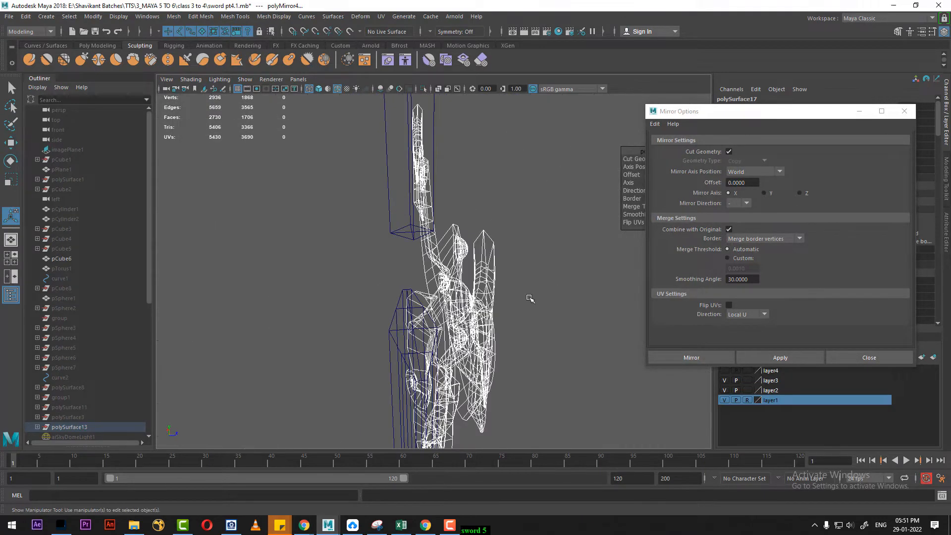
alt+right_drag(530, 297, 415, 213)
key(5)
mouse_move(495, 282)
alt+mouse_down()
mouse_move(471, 297)
mouse_move(497, 347)
mouse_move(424, 233)
mouse_move(497, 248)
mouse_move(460, 312)
mouse_move(477, 285)
mouse_move(411, 254)
mouse_move(308, 253)
mouse_move(332, 256)
mouse_move(282, 263)
alt+mouse_up()
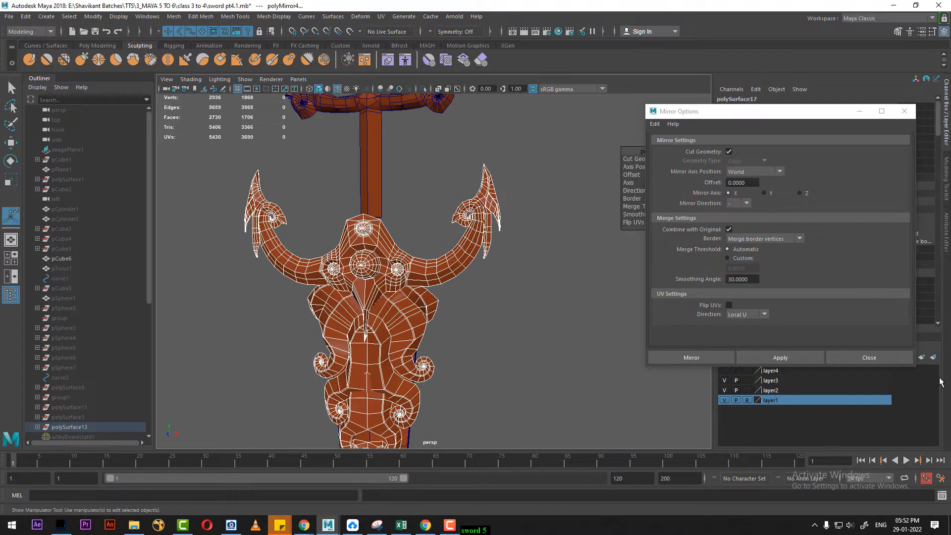
click(894, 356)
Show the front view beside the perspective view and unhide all hidden sword parts
scroll(469, 258, down, 4)
alt+drag(468, 258, 515, 315)
key(space)
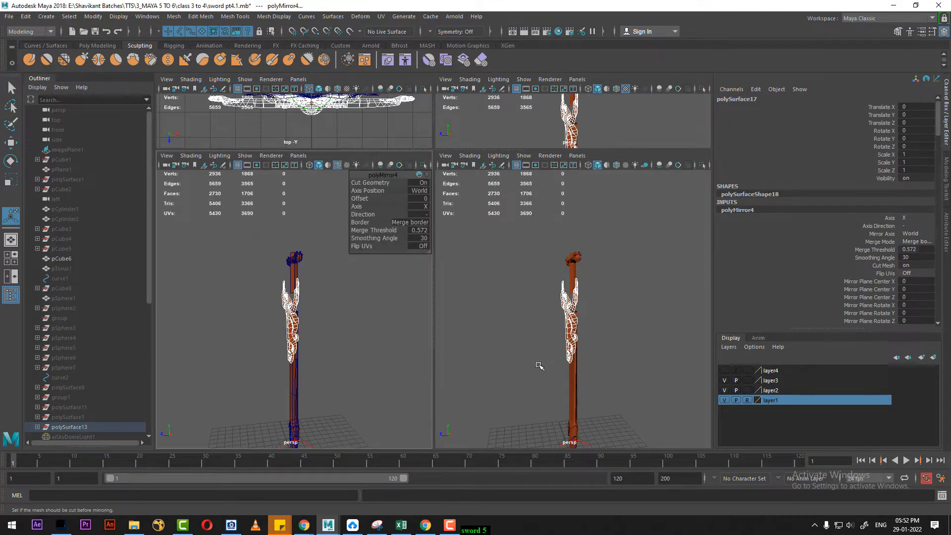
key(space)
drag(369, 328, 367, 352)
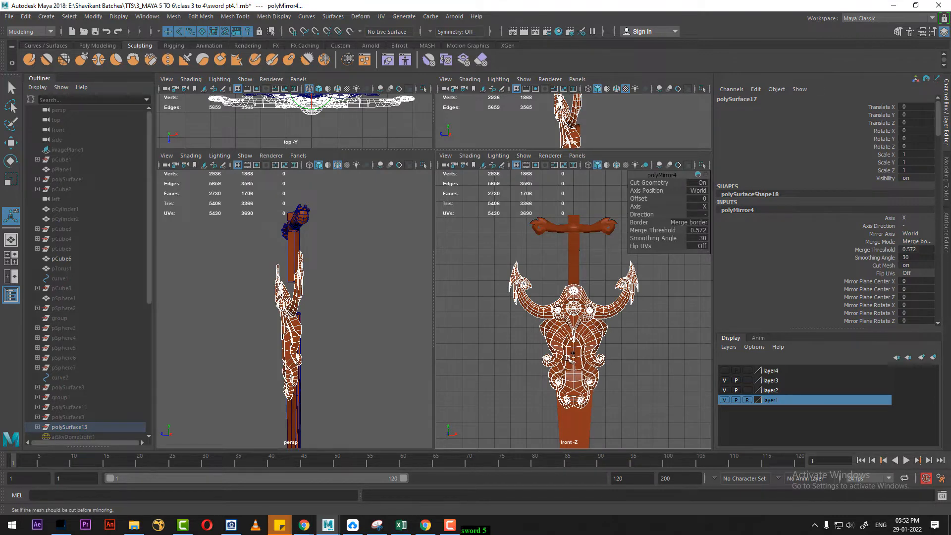
key(ctrl+shift+h)
alt+right_drag(560, 342, 566, 349)
alt+drag(379, 365, 464, 367)
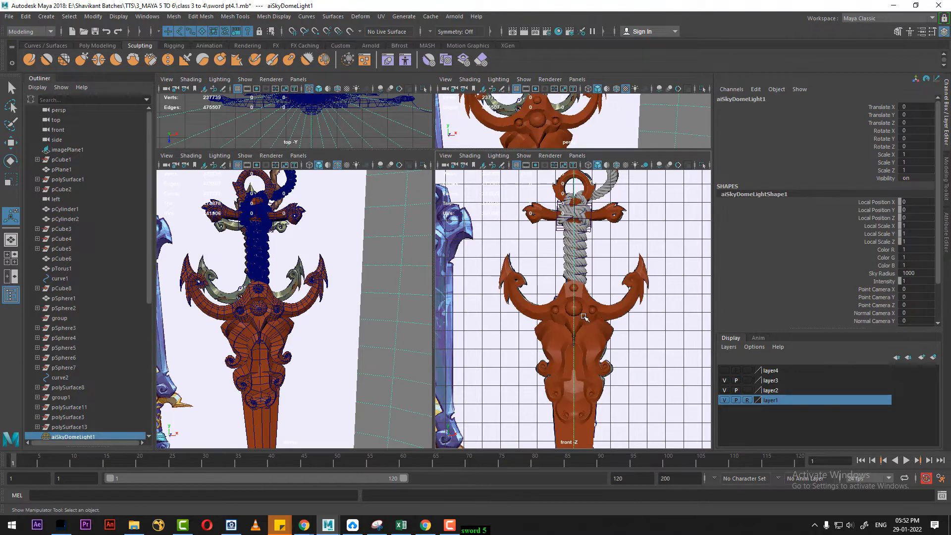
Hide the mirrored guard and examine how the blade and rope grip line up with the guard on the reference image plane
click(608, 320)
key(h)
click(589, 346)
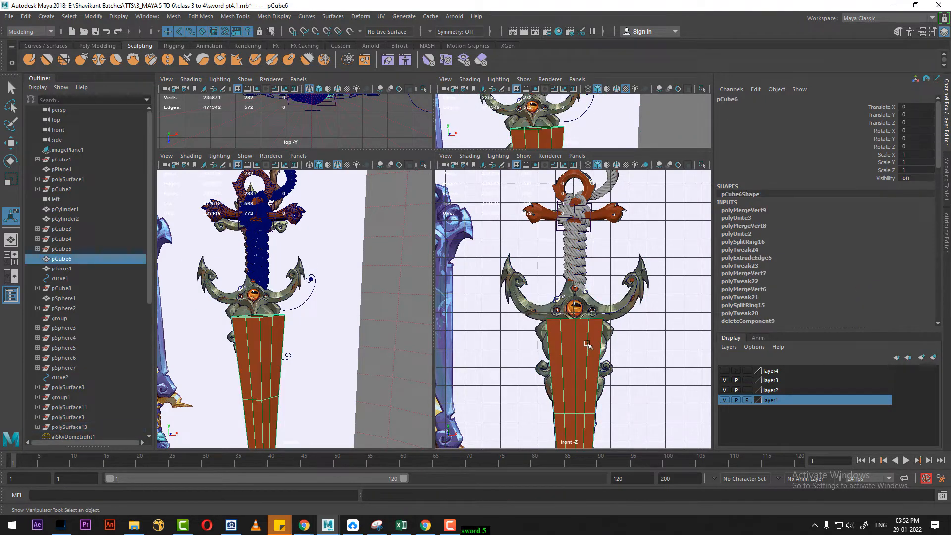
alt+middle_drag(578, 328, 570, 333)
alt+right_drag(569, 333, 614, 407)
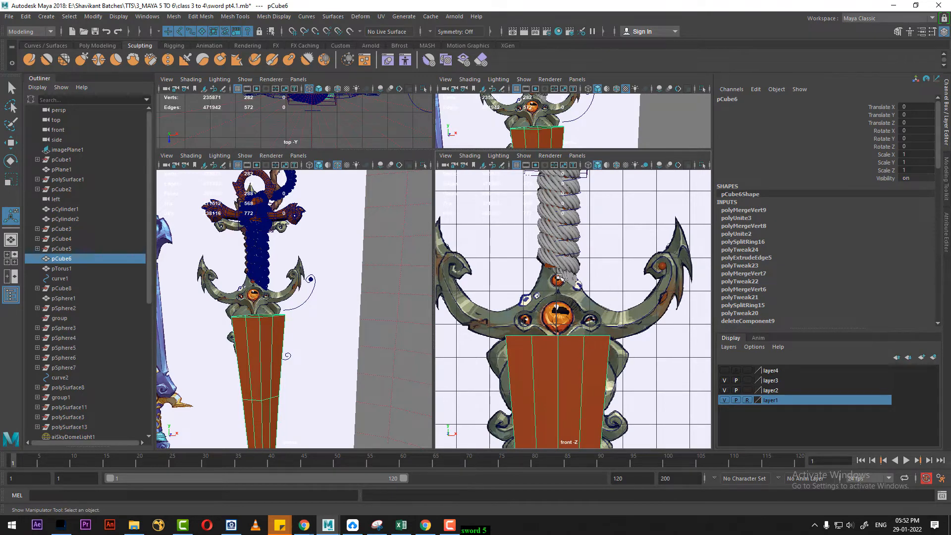
click(564, 263)
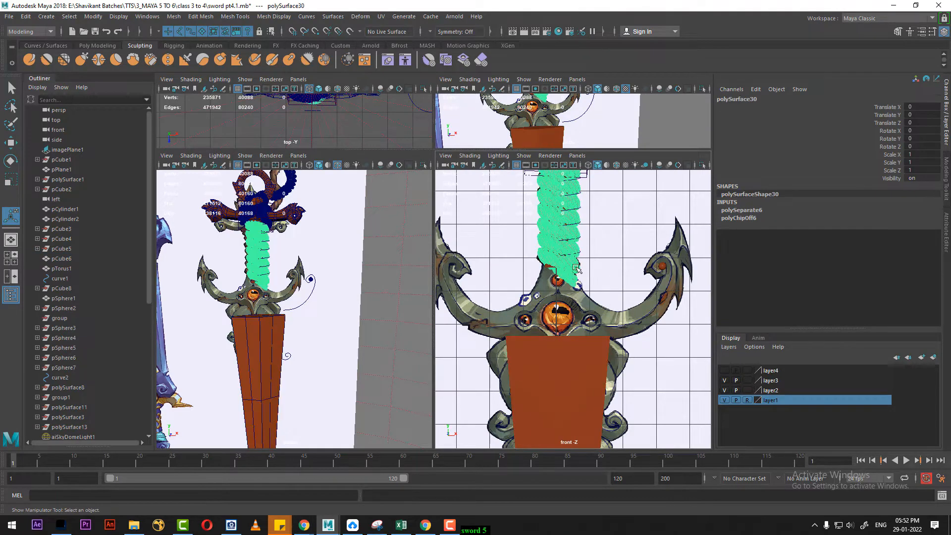
click(545, 270)
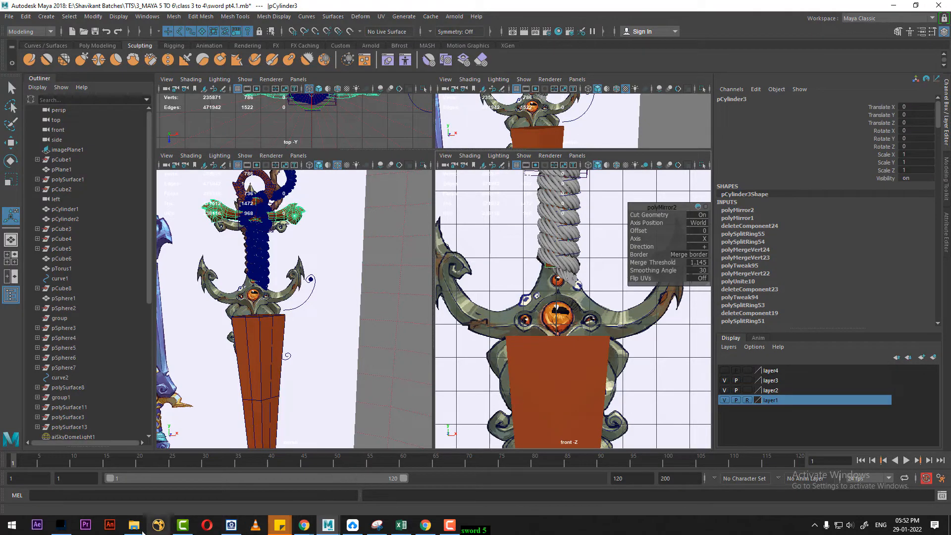
Switch to the sword reference in ACDSee and examine the guard, rope grip and anchor ring
click(232, 526)
drag(124, 404, 145, 174)
drag(103, 83, 151, 69)
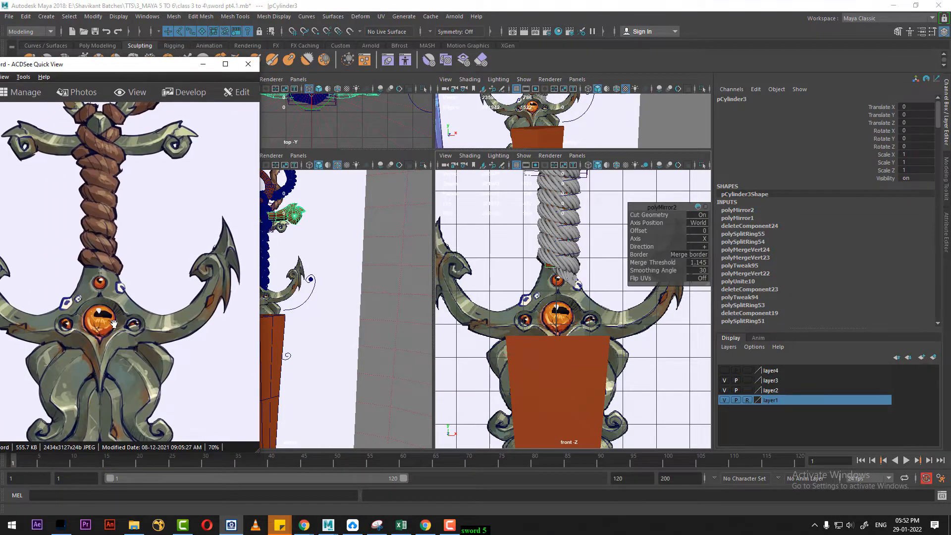
drag(96, 212, 116, 302)
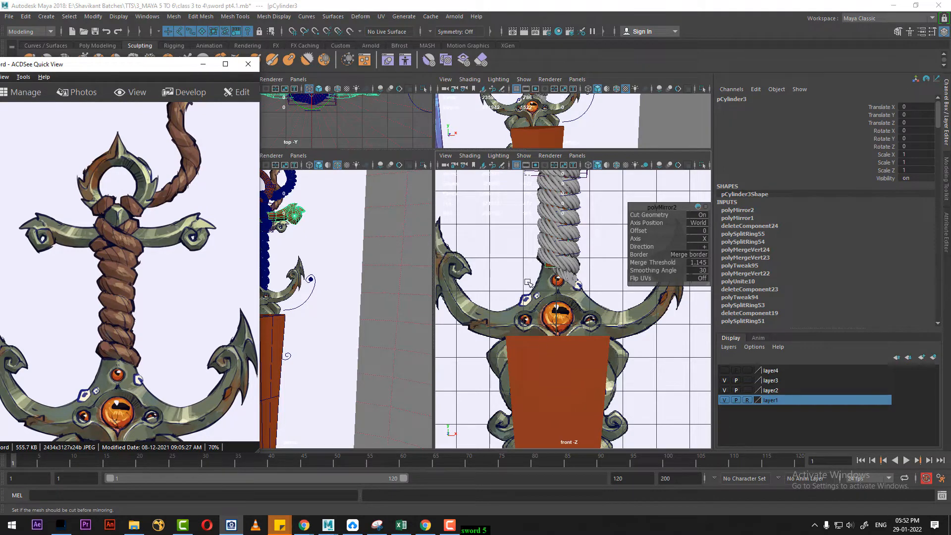
Redisplay the mirrored guard, hide everything except the guard and upper crossguard, and show them in the left view
scroll(553, 322, up, 3)
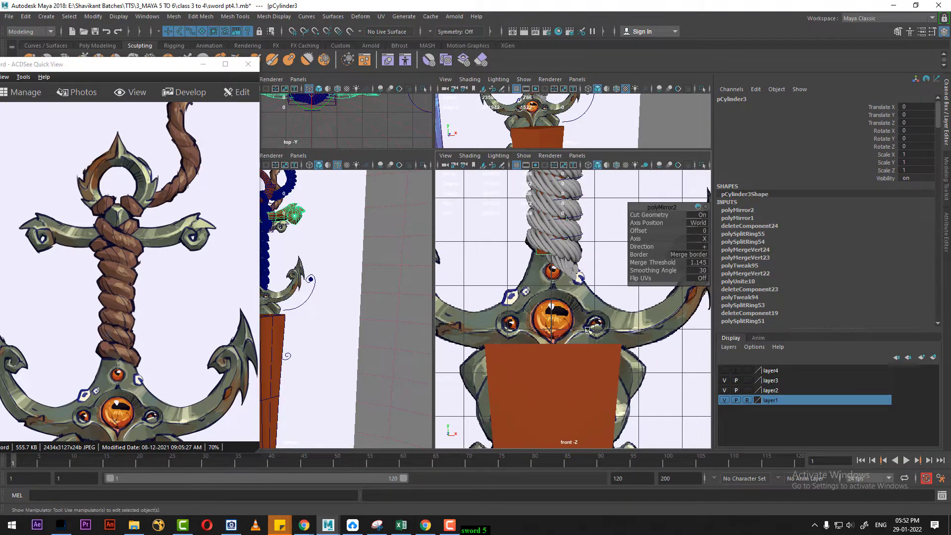
key(space)
drag(575, 318, 536, 311)
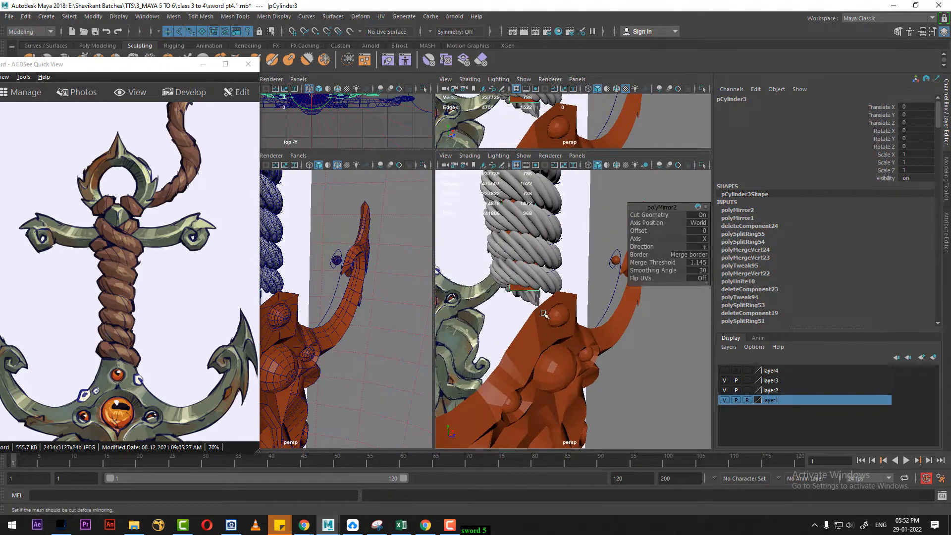
click(548, 321)
key(alt+h)
alt+drag(549, 324, 585, 340)
key(space)
alt+right_drag(584, 337, 600, 350)
alt+middle_drag(601, 349, 593, 275)
alt+right_drag(611, 364, 634, 392)
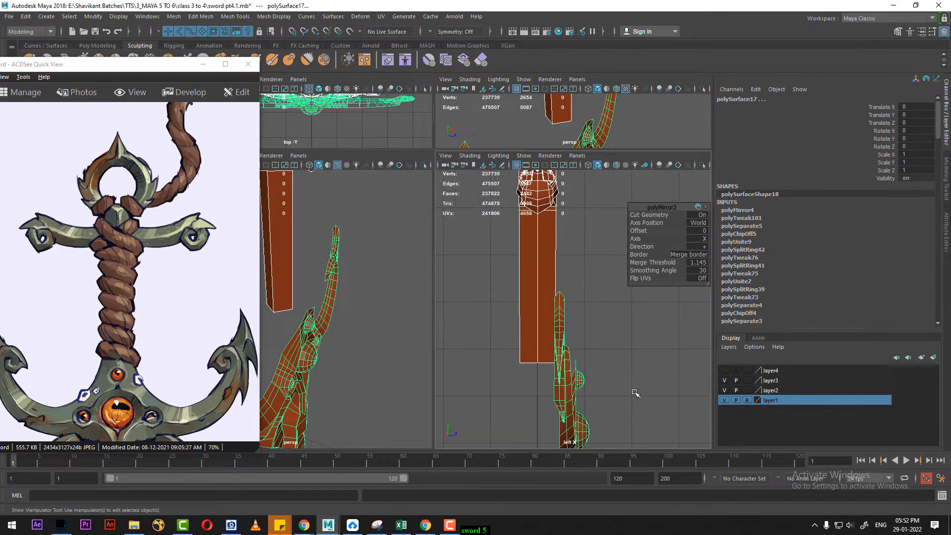
Select only the lower guard with the Move tool and unhide all the other sword parts
alt+middle_drag(634, 393, 619, 270)
click(614, 371)
click(570, 327)
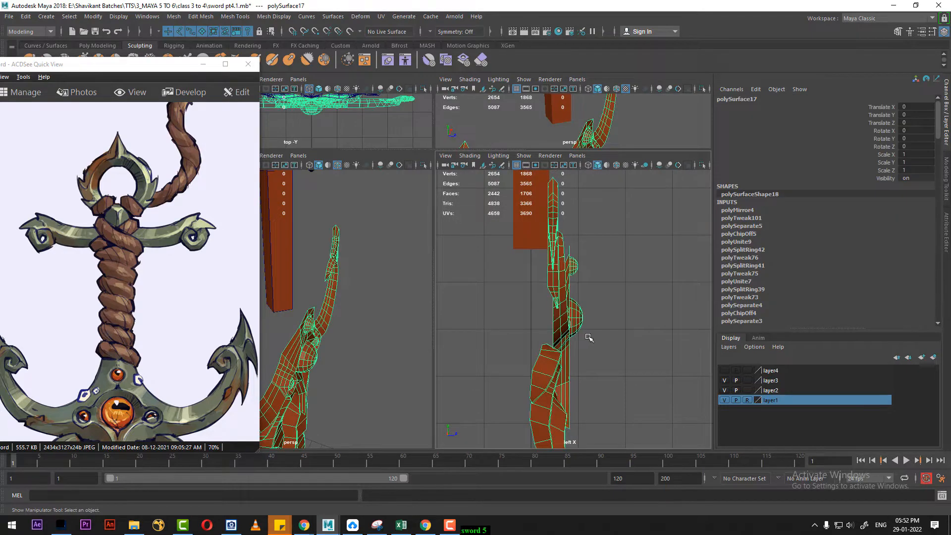
key(w)
alt+right_drag(589, 338, 530, 275)
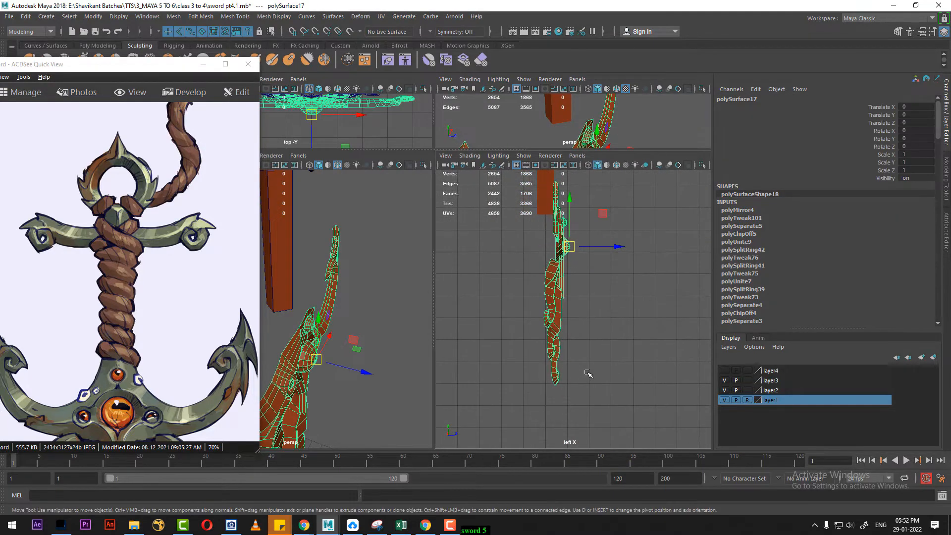
key(ctrl+shift+h)
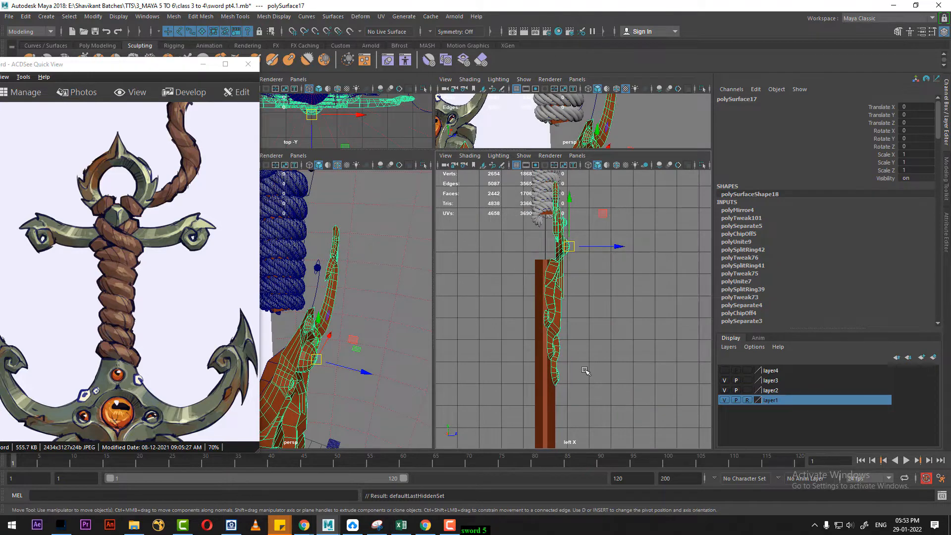
Examine in wireframe from the left how the guard's depth lines up with the blade, from its top to its tip
alt+middle_drag(586, 371, 587, 293)
alt+right_drag(587, 293, 569, 327)
key(4)
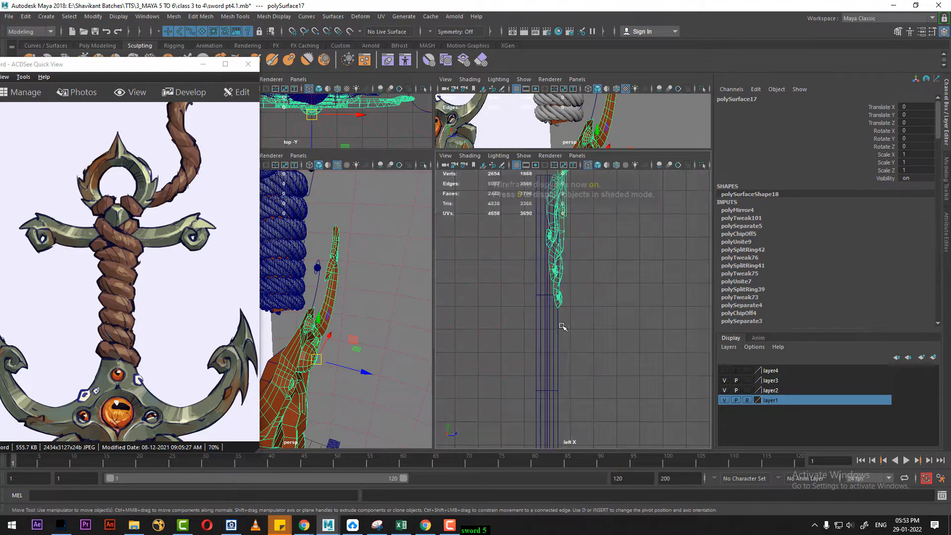
alt+middle_drag(566, 247, 579, 174)
alt+right_drag(579, 173, 577, 236)
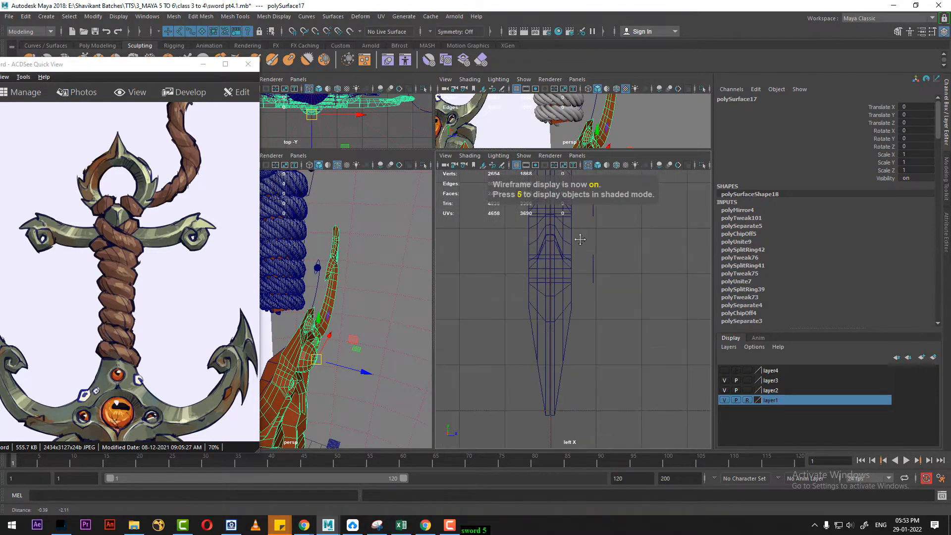
alt+middle_drag(572, 391, 576, 319)
alt+right_drag(576, 319, 571, 384)
click(543, 361)
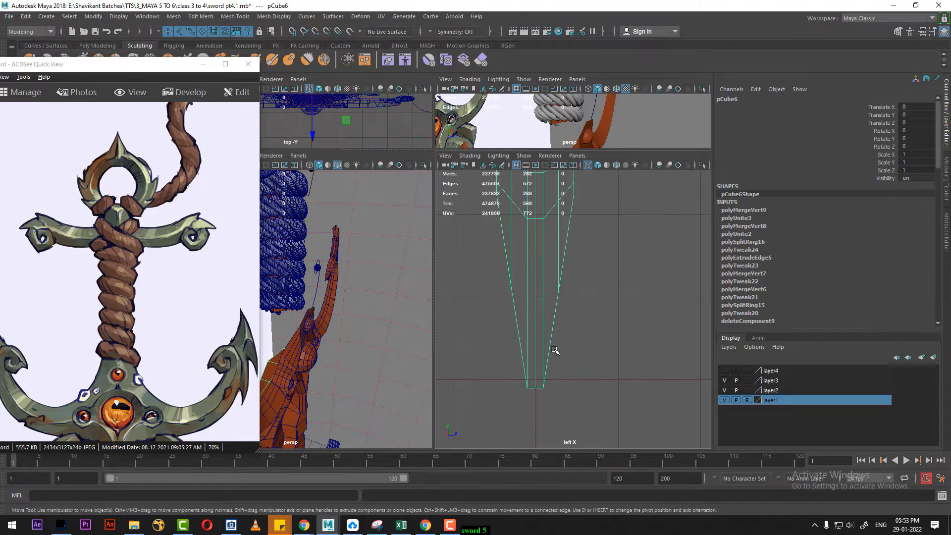
alt+middle_drag(568, 287, 571, 459)
alt+right_drag(571, 458, 589, 317)
alt+middle_drag(589, 317, 592, 373)
alt+middle_drag(585, 188, 582, 304)
alt+right_drag(582, 304, 595, 309)
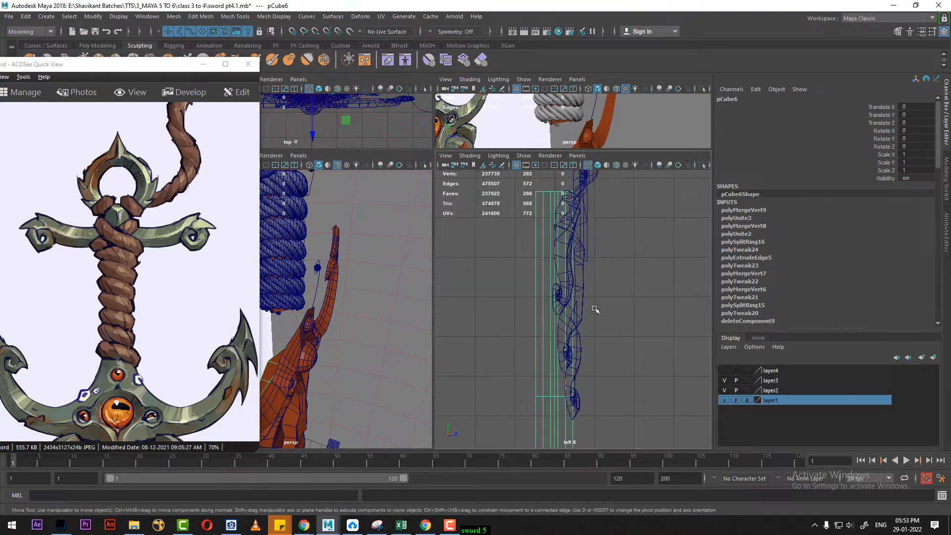
Select the lower guard, minimize the reference image and change the perspective panel to the top view
click(583, 240)
alt+middle_drag(586, 233, 590, 318)
alt+right_drag(589, 318, 604, 325)
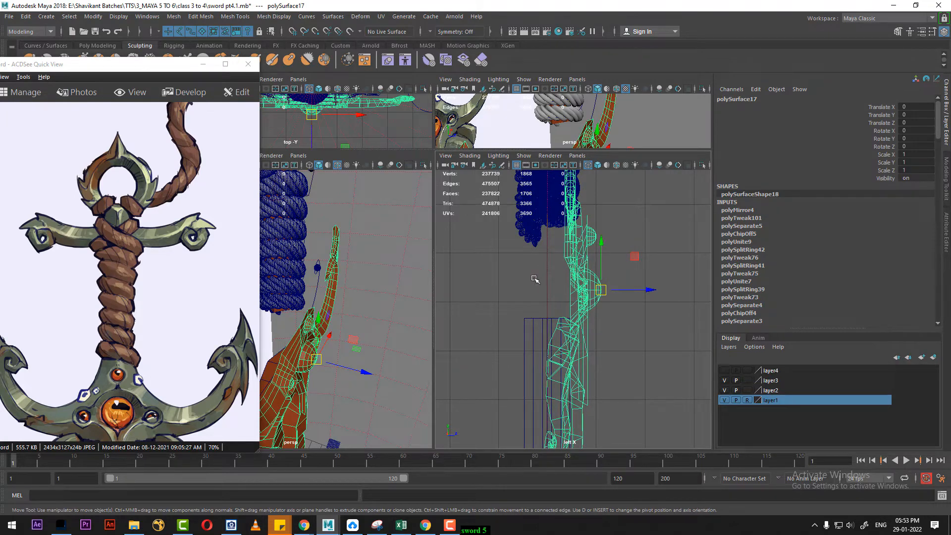
click(202, 66)
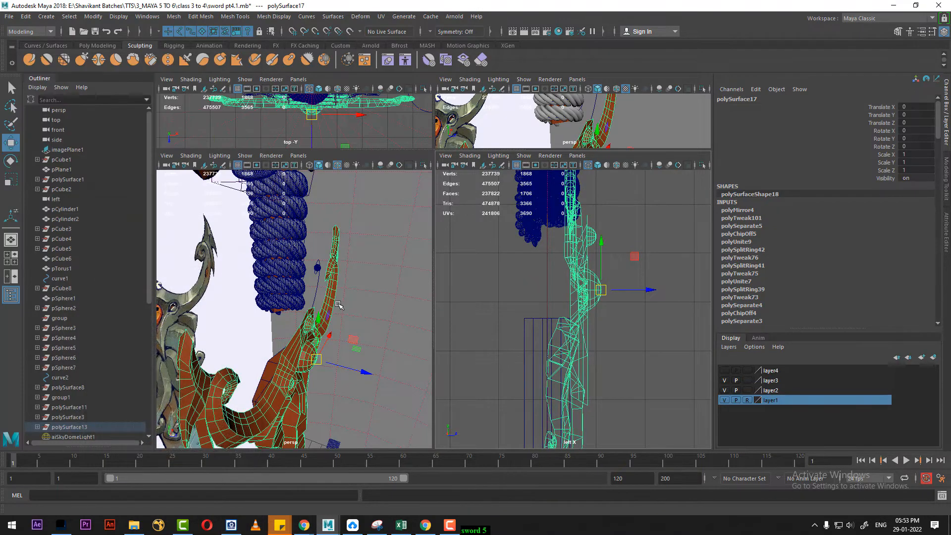
key(space)
drag(364, 313, 289, 314)
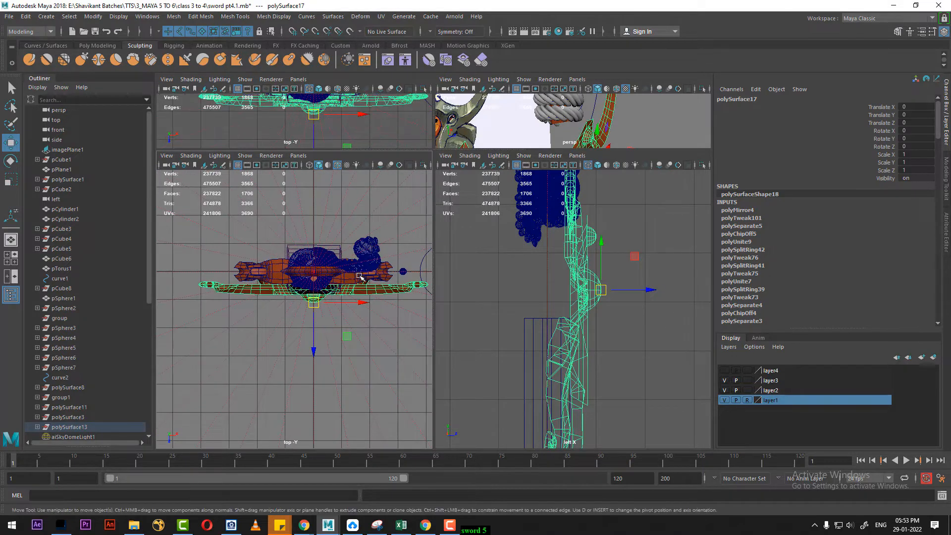
Check the guard in the ACDSee reference image and move the guard model back along Z to about -0.488
click(237, 526)
scroll(190, 265, up, 3)
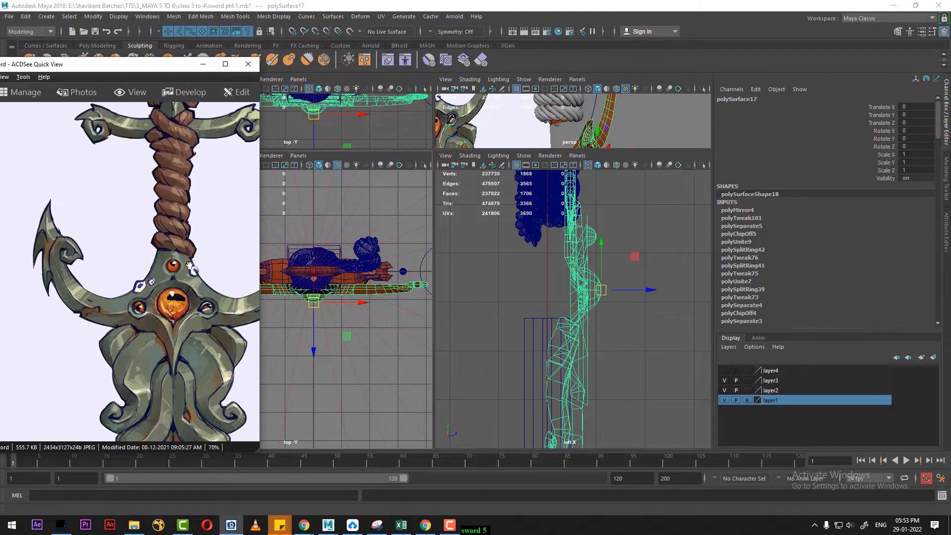
click(203, 63)
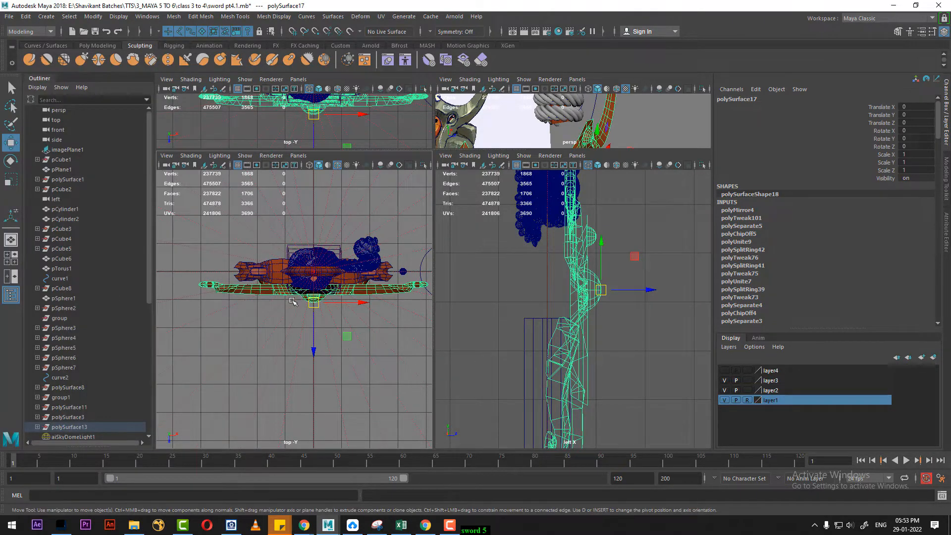
scroll(296, 322, up, 3)
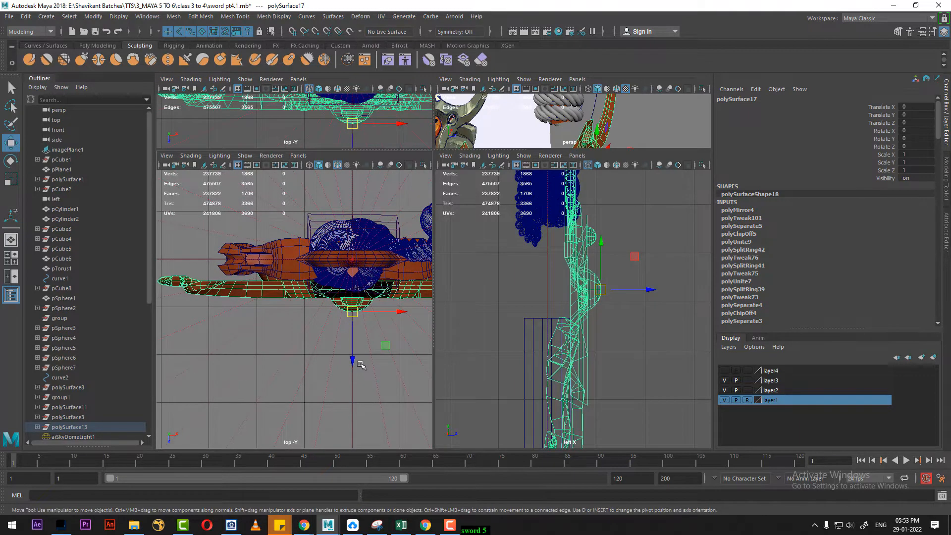
drag(353, 360, 350, 339)
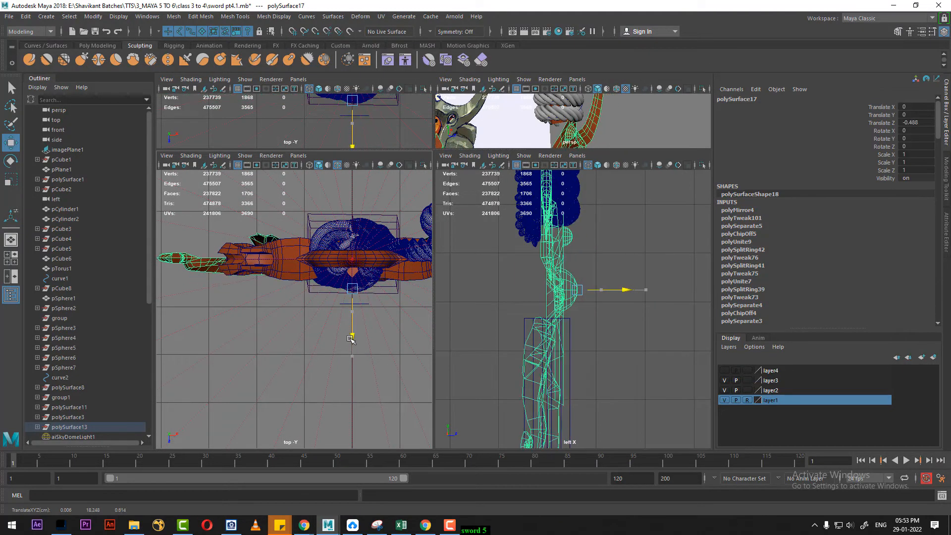
Enlarge the perspective panel and examine from the front and side how the guard's depth sits against the blade and grip
alt+middle_drag(563, 320, 548, 337)
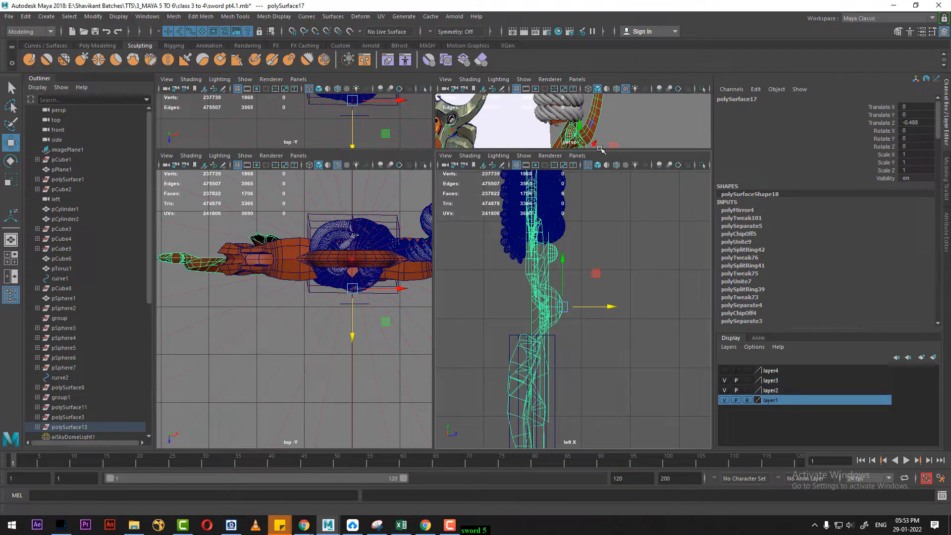
drag(591, 176, 590, 280)
alt+drag(589, 218, 577, 223)
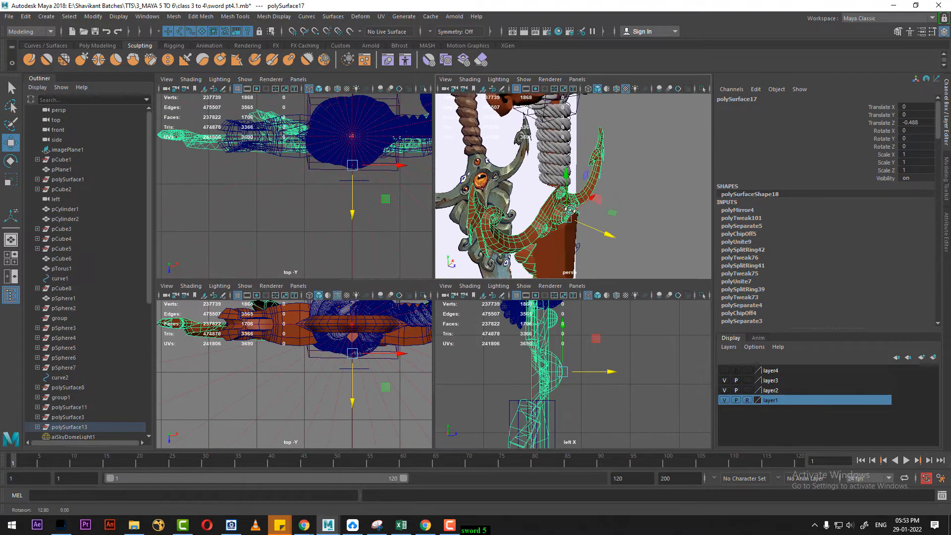
alt+middle_drag(580, 237, 572, 164)
alt+drag(572, 164, 602, 214)
alt+middle_drag(602, 214, 568, 180)
alt+drag(568, 180, 589, 199)
scroll(590, 199, down, 4)
alt+middle_drag(590, 200, 584, 237)
alt+drag(569, 218, 550, 227)
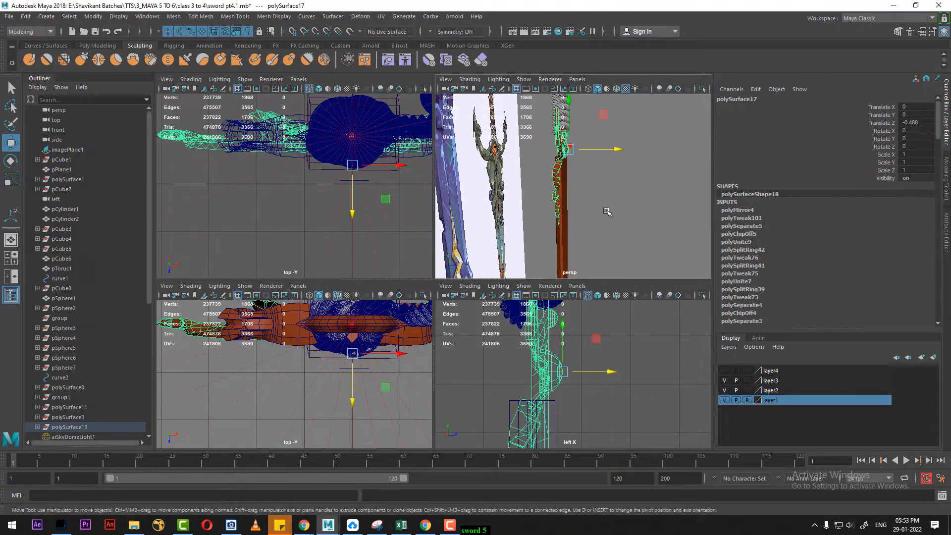
alt+drag(607, 212, 591, 217)
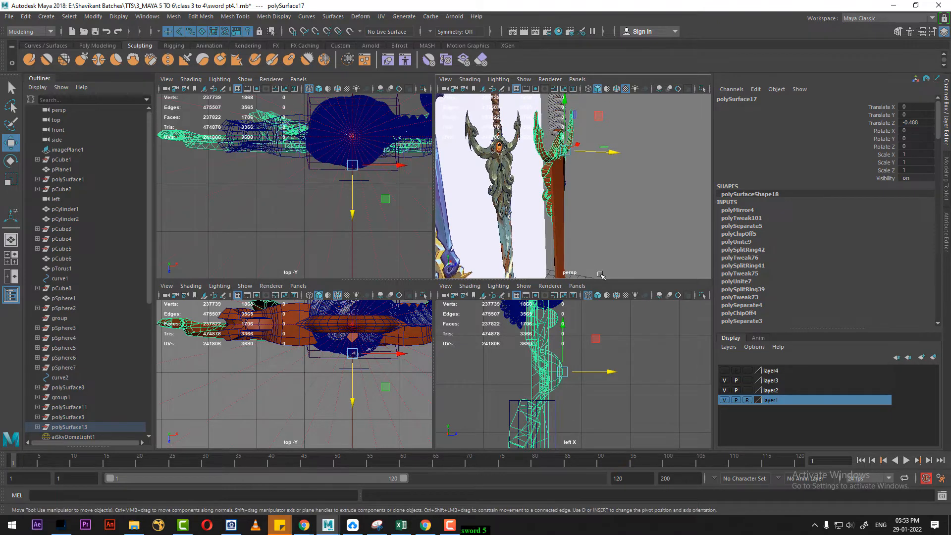
alt+drag(602, 273, 624, 194)
Undo the guard's last depth move and scale the guard along Z to about 1.307
key(ctrl+z)
key(r)
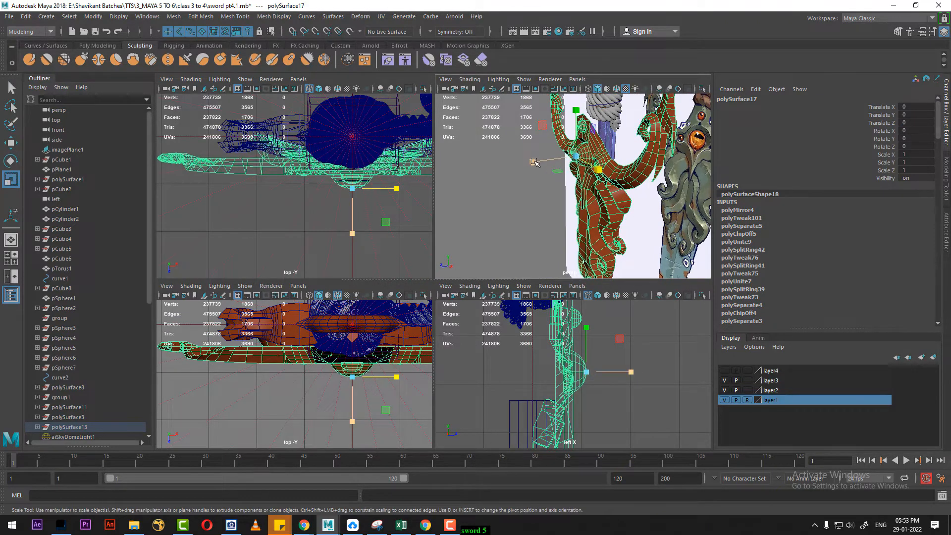
drag(534, 162, 519, 165)
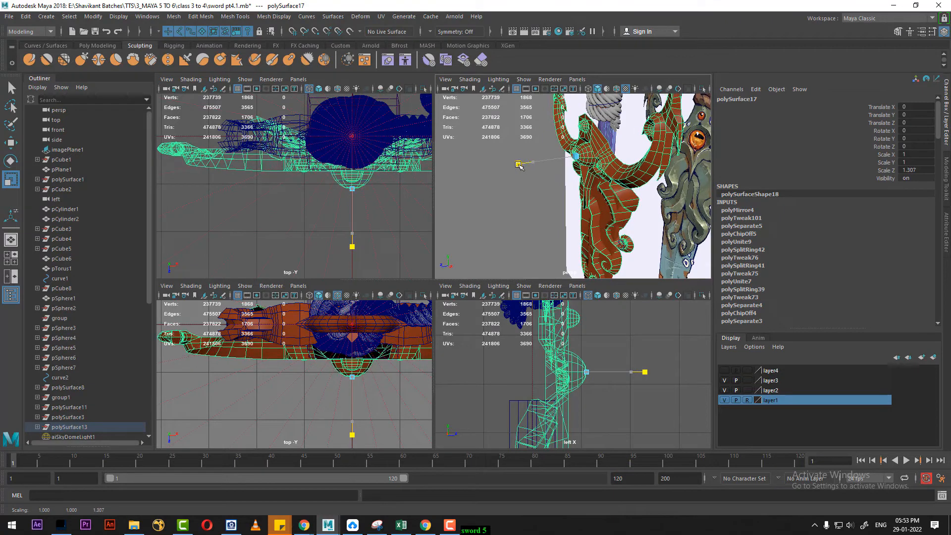
Move the thickened guard back along Z to about -0.088 and check its depth from above
key(w)
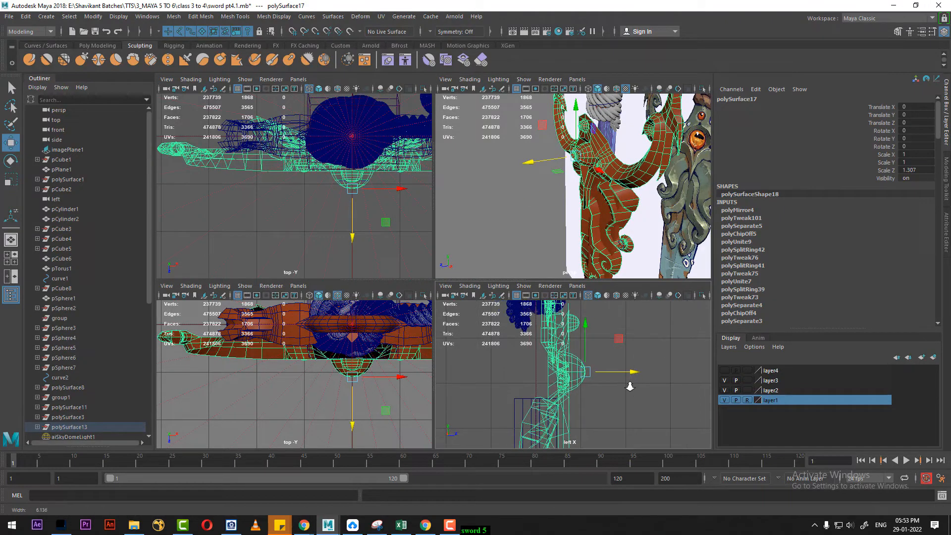
drag(631, 372, 624, 372)
alt+middle_drag(360, 382, 353, 412)
alt+right_drag(353, 412, 340, 425)
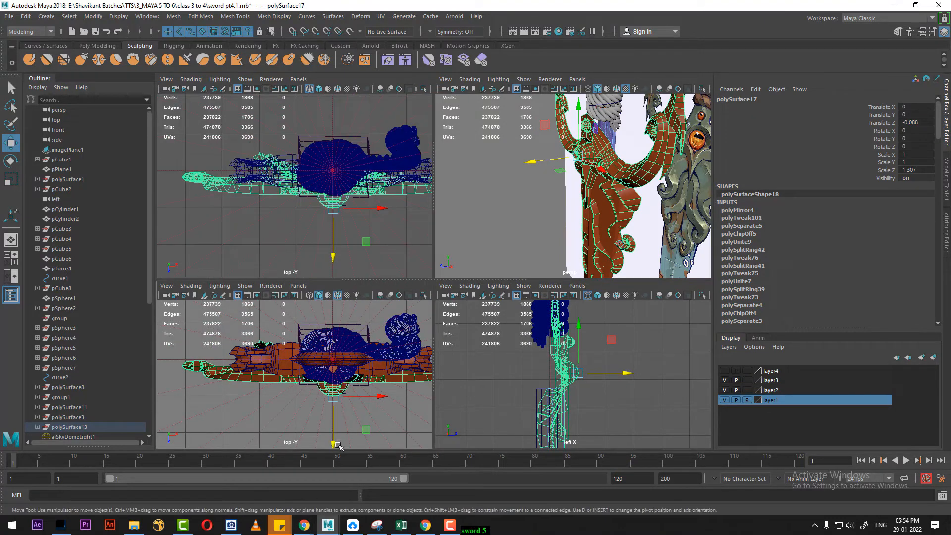
Try moving the guard along Z to -0.29 and check its fit against the blade from several angles
drag(337, 446, 334, 440)
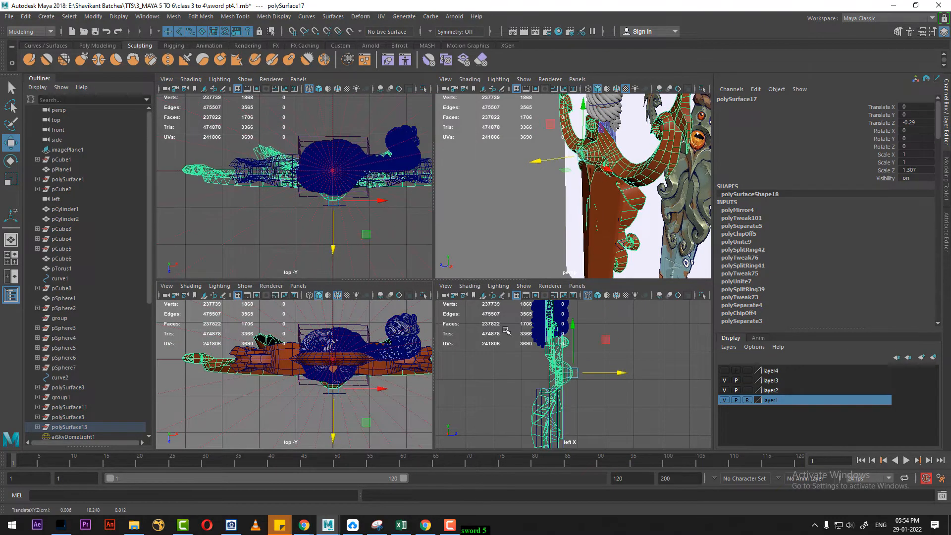
alt+drag(630, 194, 606, 205)
alt+middle_drag(606, 205, 599, 165)
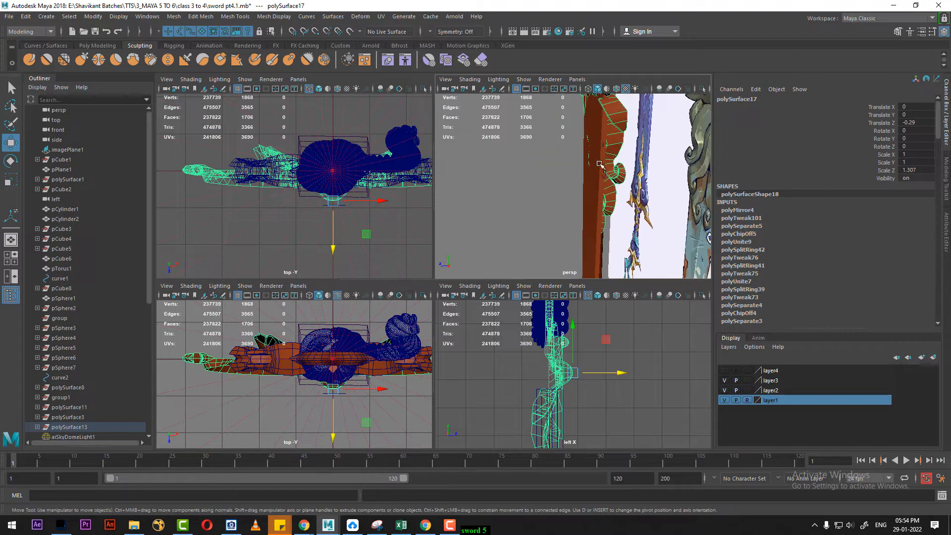
alt+drag(600, 164, 615, 193)
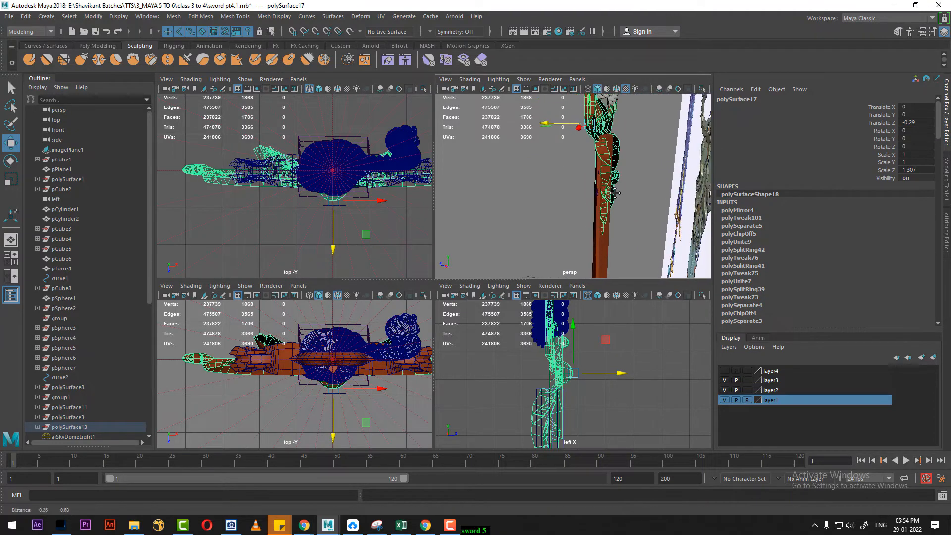
alt+drag(614, 151, 610, 150)
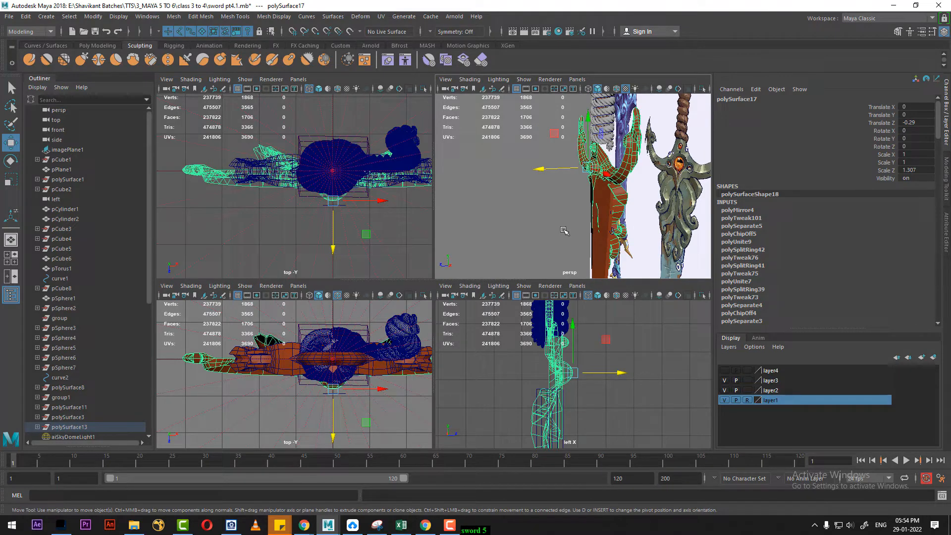
alt+drag(612, 165, 649, 167)
alt+right_drag(604, 168, 636, 179)
key(space)
alt+drag(550, 218, 533, 312)
alt+right_drag(534, 312, 465, 288)
Hide everything except the handle core and the guard mesh
click(421, 226)
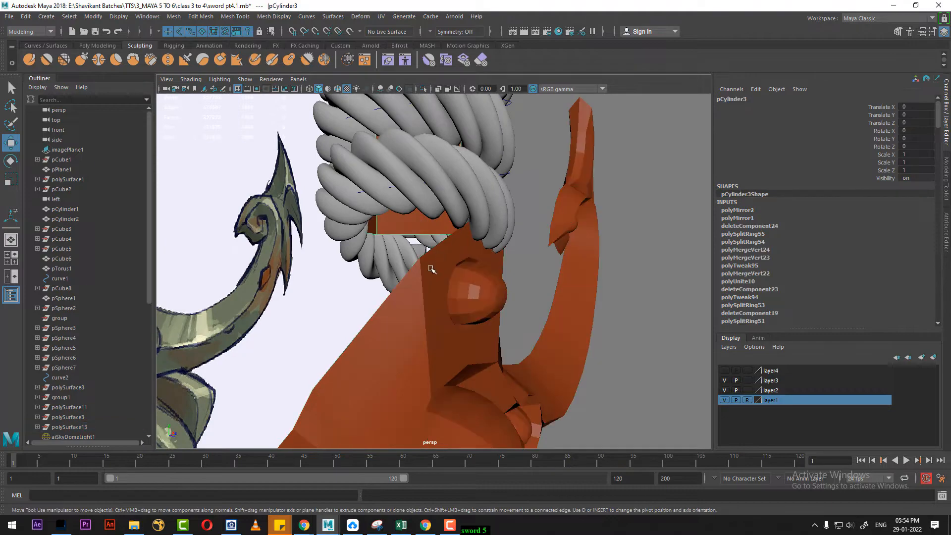
shift+click(451, 276)
key(alt+h)
alt+drag(482, 275, 507, 325)
scroll(525, 350, down, 2)
key(ctrl+1)
Separate the full guard mesh into its individual shells
click(554, 298)
click(533, 370)
alt+drag(533, 370, 502, 246)
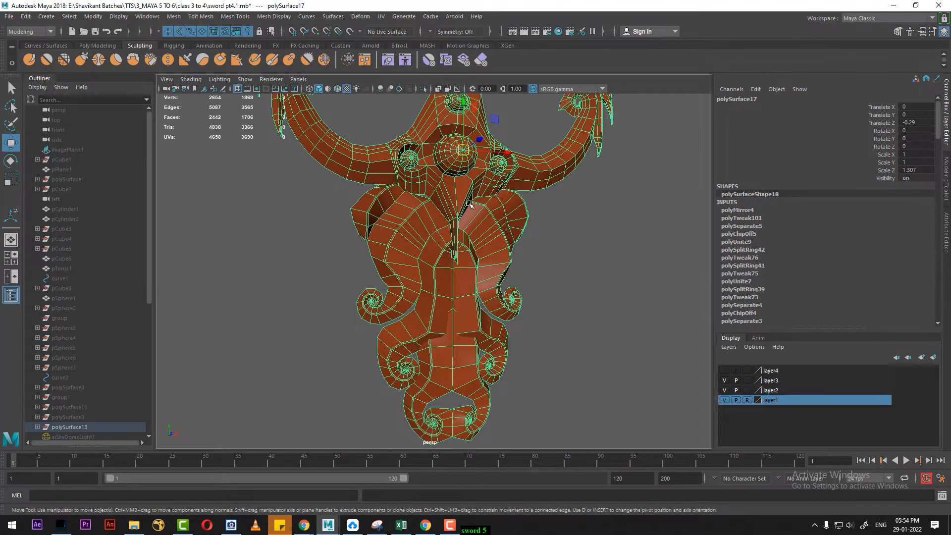
alt+middle_drag(468, 204, 465, 269)
click(588, 264)
click(518, 237)
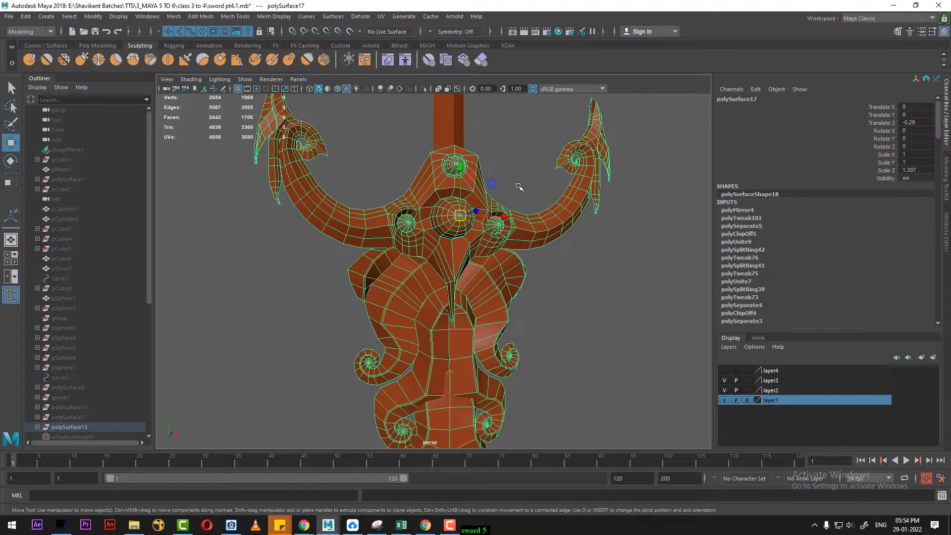
shift+right_click(518, 186)
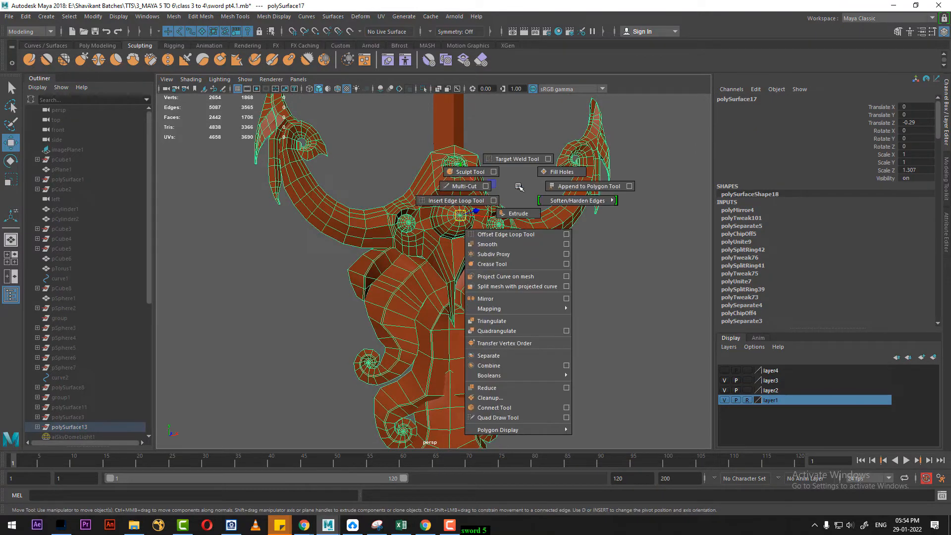
click(519, 360)
Combine the horned crossguard body and its pointed tips into one mesh
click(571, 320)
click(527, 231)
alt+drag(527, 288, 635, 180)
shift+click(601, 174)
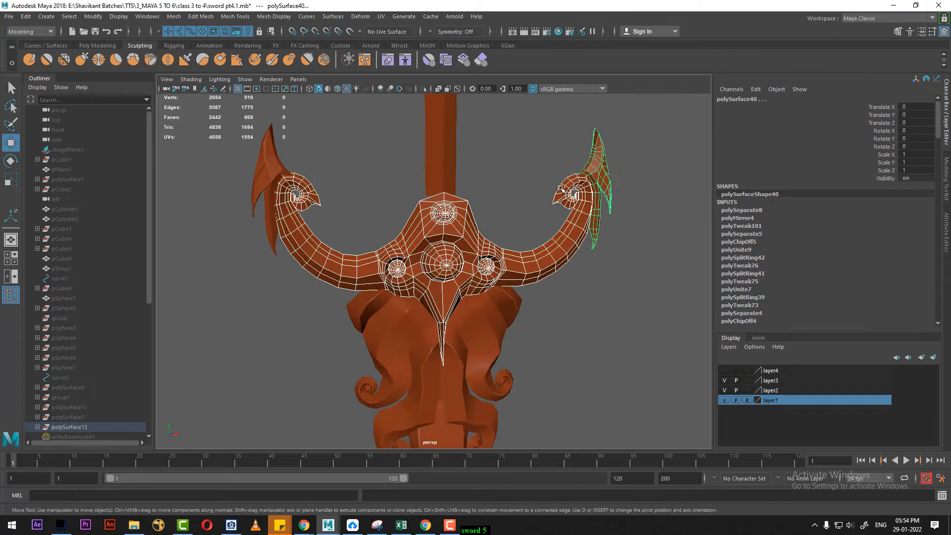
shift+click(275, 175)
alt+drag(341, 176, 563, 210)
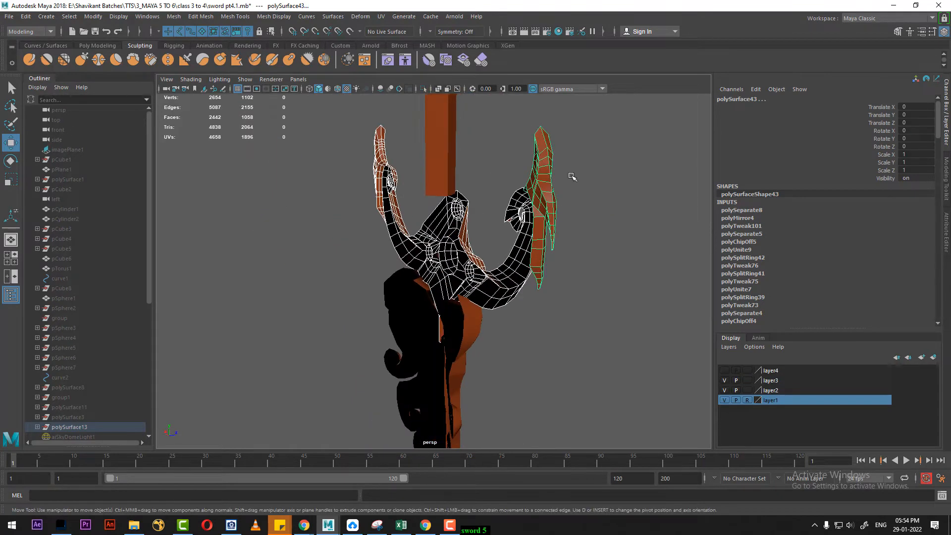
shift+right_drag(572, 177, 569, 355)
Inspect the combined crossguard from the side and back, and separate it into its shells again
alt+drag(586, 249, 396, 224)
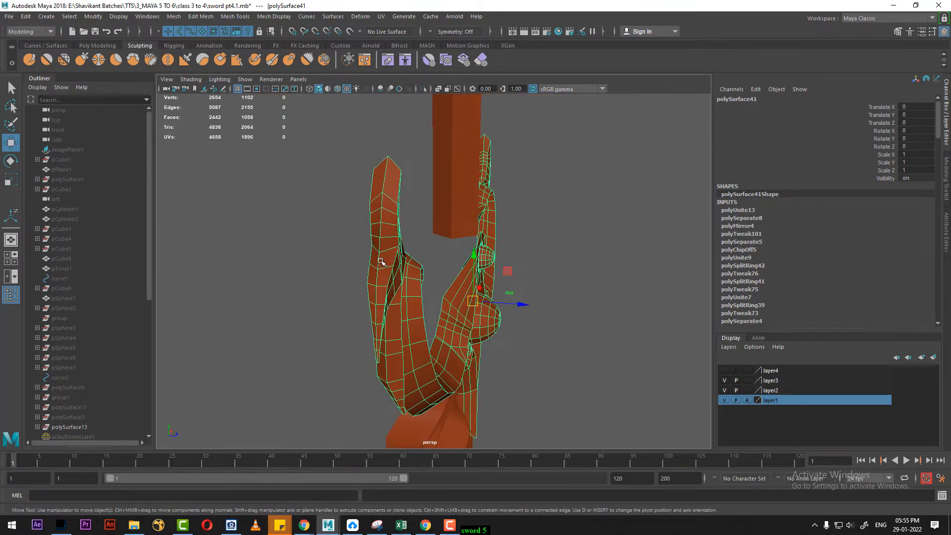
alt+drag(381, 262, 506, 322)
alt+middle_drag(506, 322, 442, 278)
alt+right_drag(443, 279, 505, 311)
alt+drag(594, 292, 635, 283)
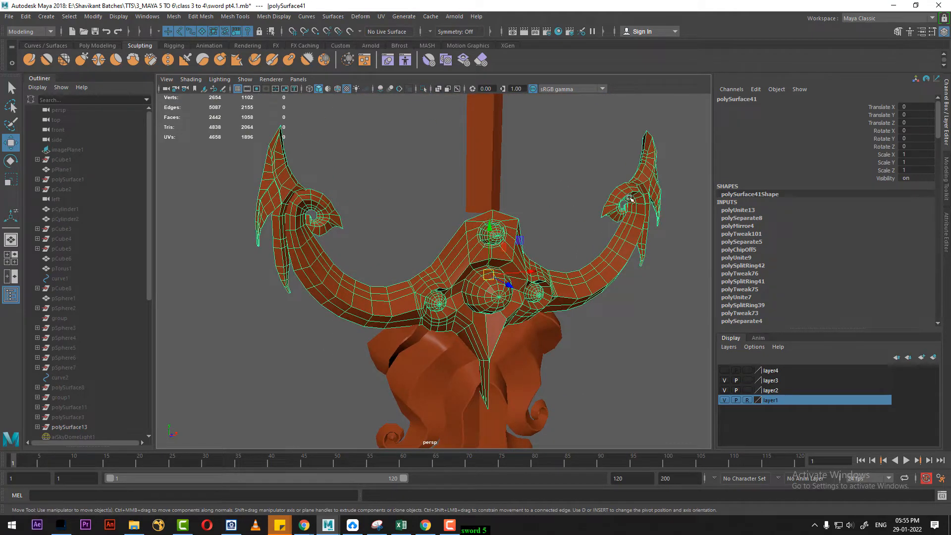
alt+drag(631, 189, 499, 183)
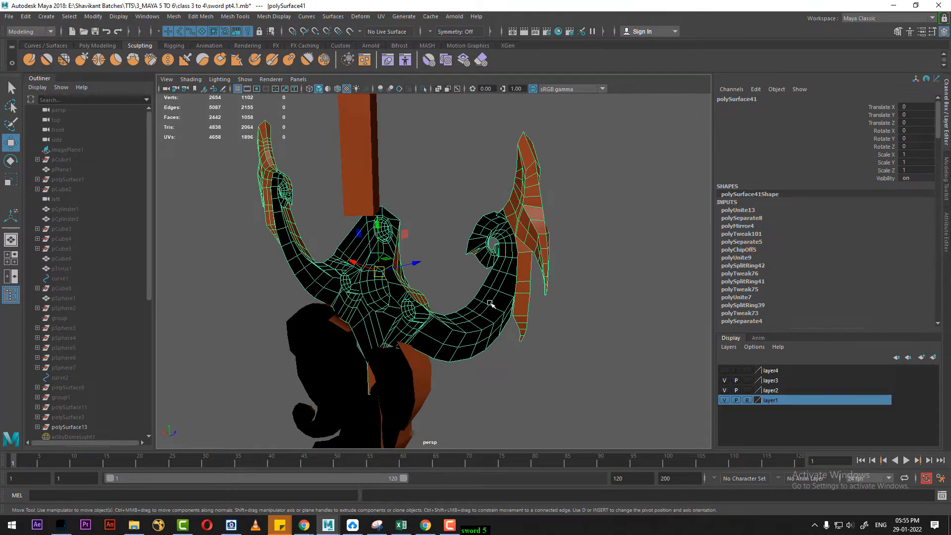
click(541, 324)
click(507, 284)
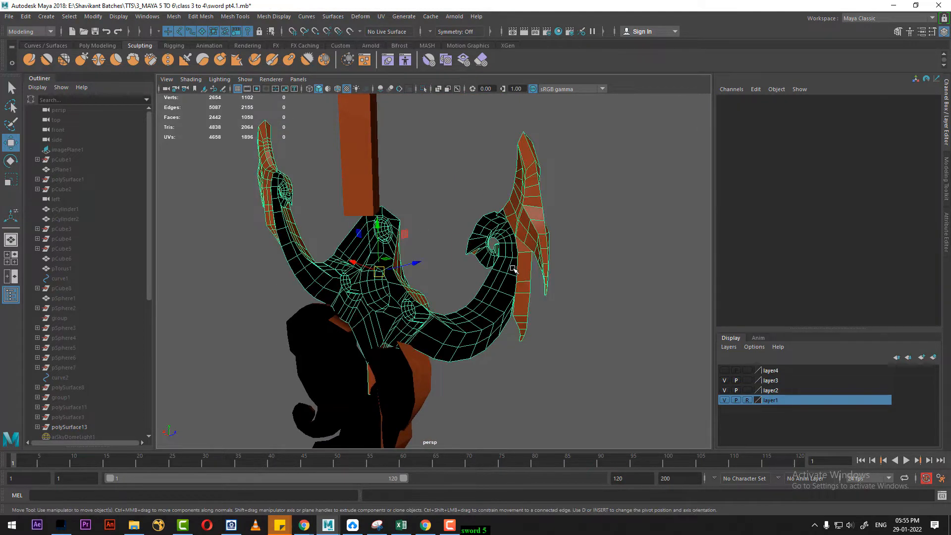
shift+right_click(555, 172)
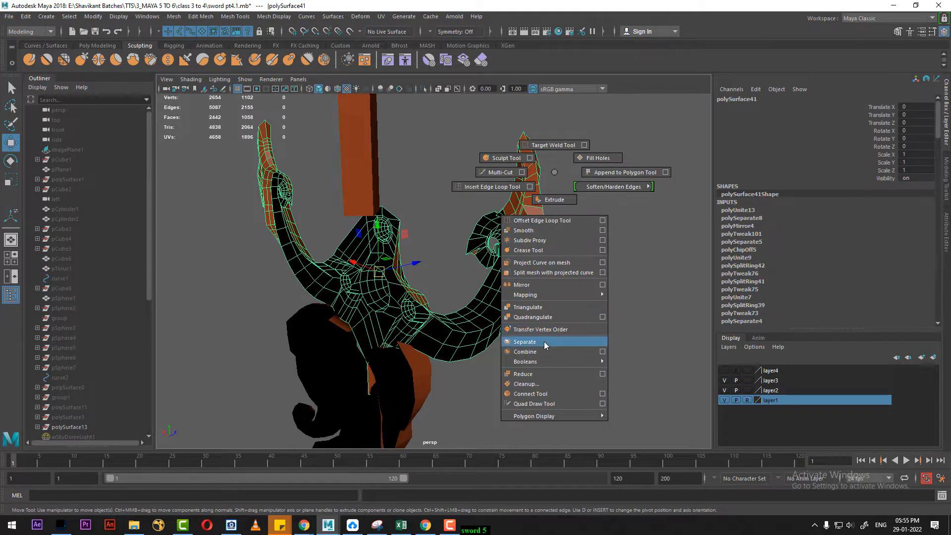
click(525, 342)
Isolate the horned crossguard body without its tips and examine its lower spike up close
alt+drag(472, 305, 498, 301)
key(space)
key(alt+h)
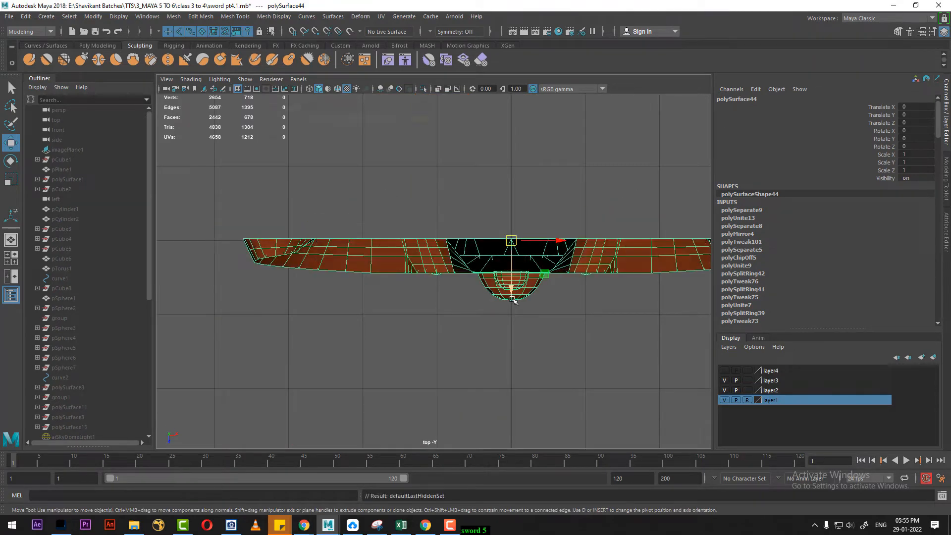
key(space)
drag(463, 293, 376, 390)
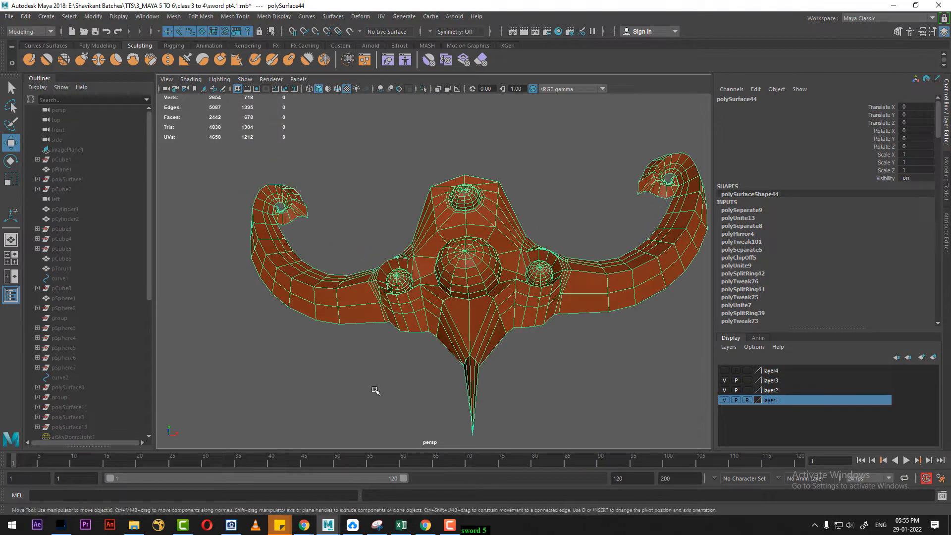
scroll(375, 391, up, 2)
alt+middle_drag(435, 421, 448, 342)
alt+drag(448, 341, 495, 305)
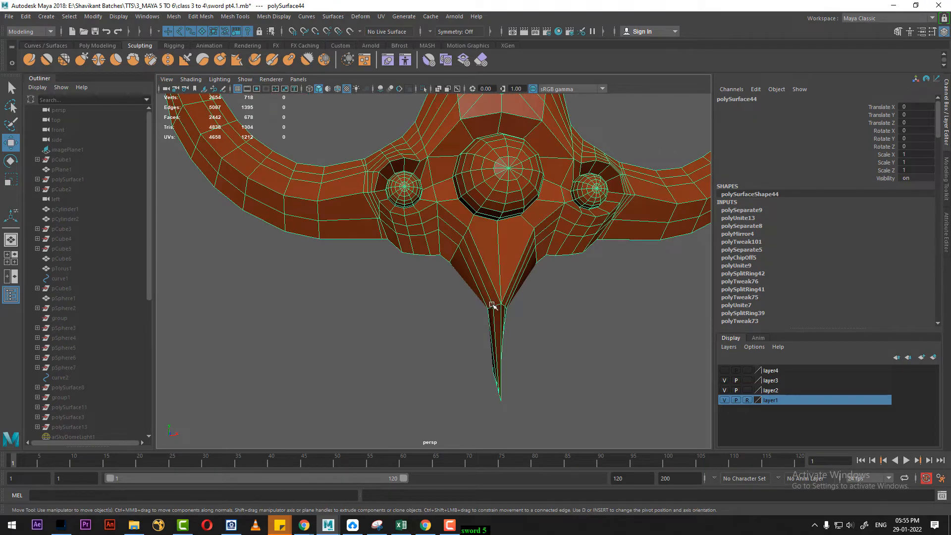
Undo the crossguard's isolation, separations and combination as well as the guard's last Z move
key(ctrl+z)
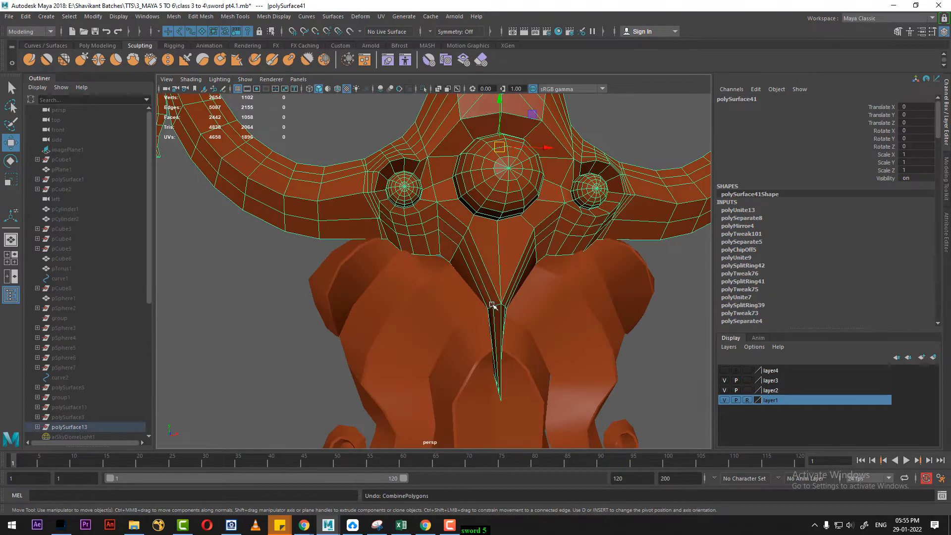
key(ctrl+z)
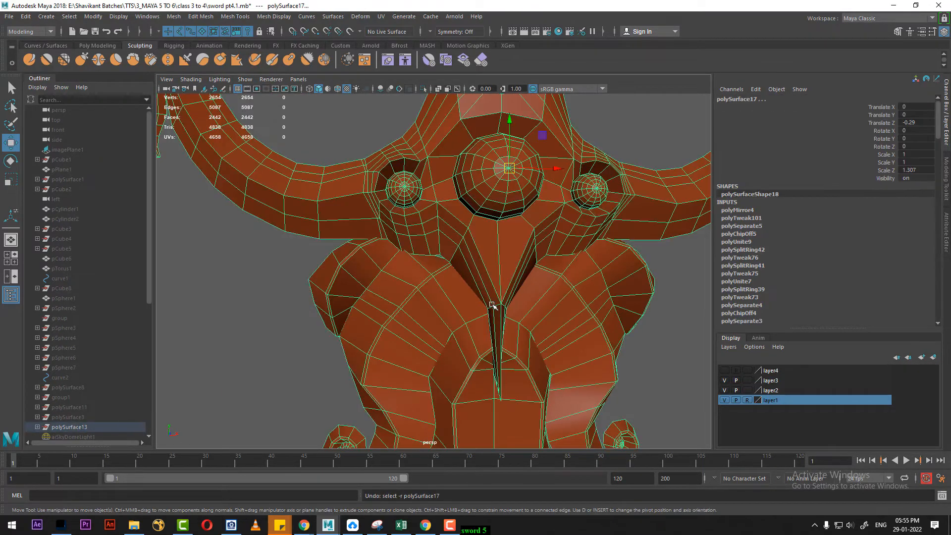
key(ctrl+z)
key(ctrl+z)
key(ctrl+z)
key(ctrl+z)
key(ctrl+z)
key(ctrl+z)
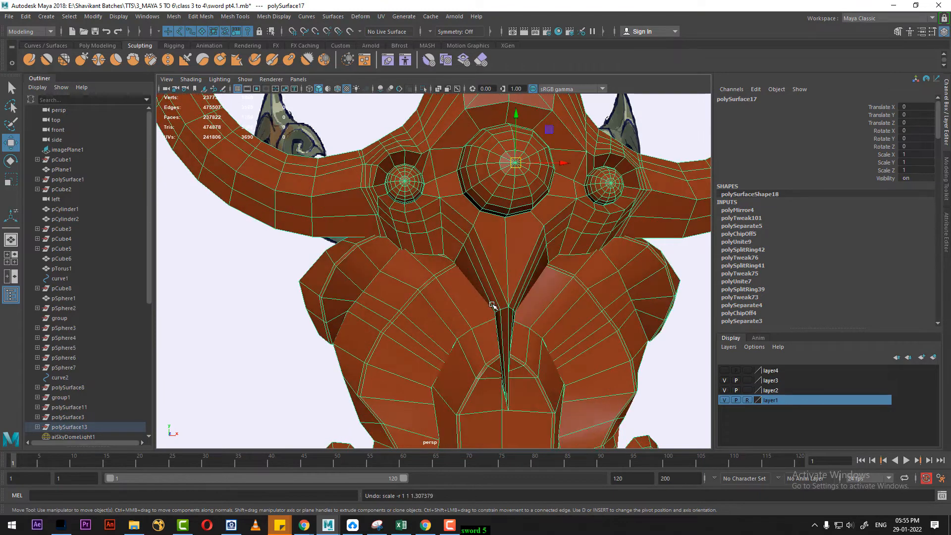
Undo further, past the guard's Z scaling, to the freshly mirrored guard mesh
key(ctrl+z)
key(ctrl+z)
key(ctrl+z)
key(ctrl+z)
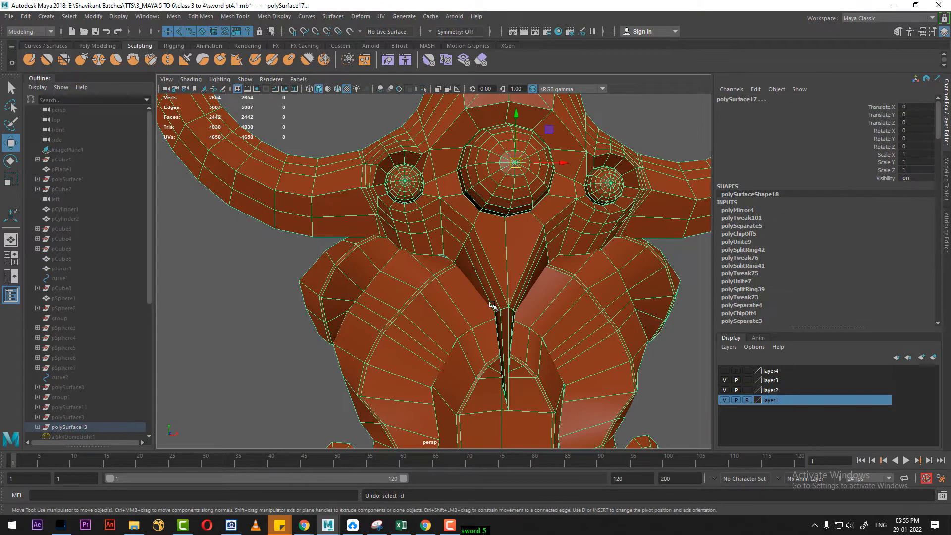
key(ctrl+z)
key(ctrl+z)
scroll(530, 310, down, 2)
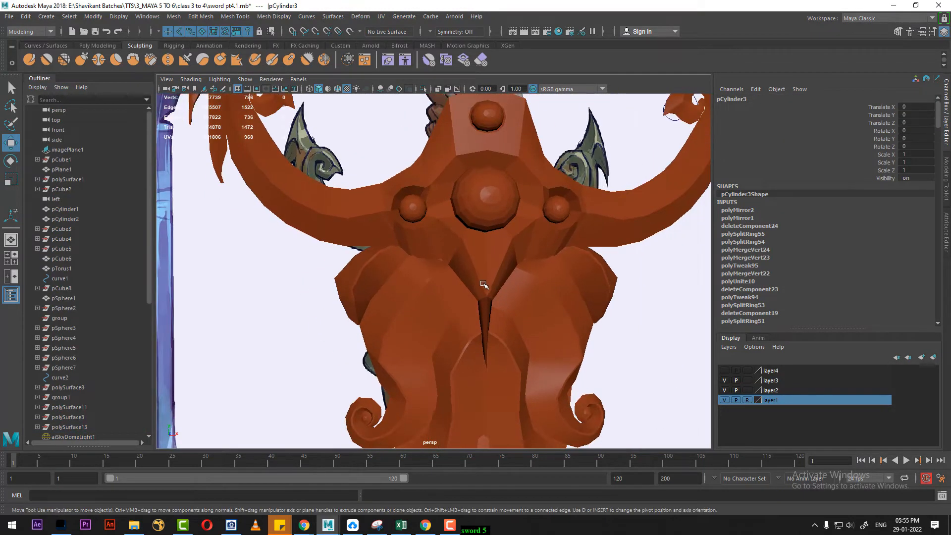
key(ctrl+z)
key(ctrl+z)
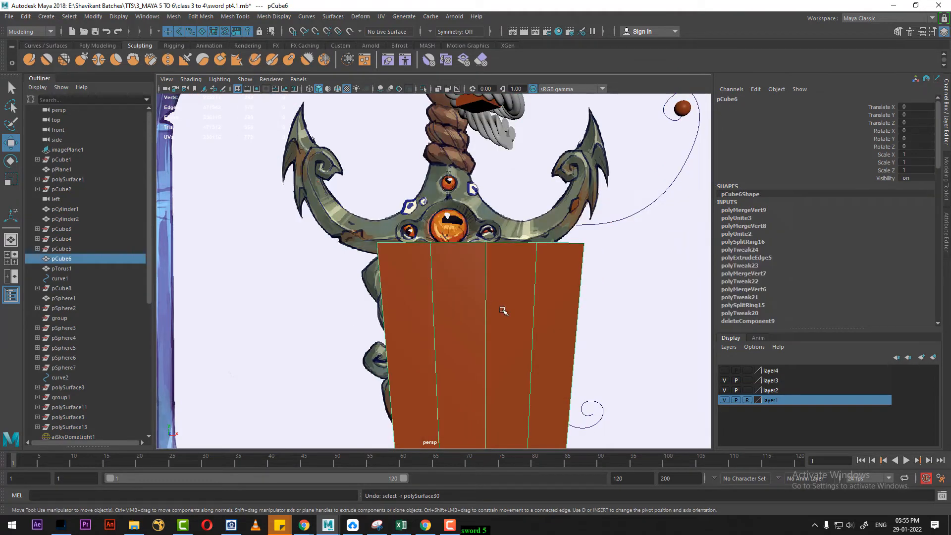
alt+right_drag(504, 312, 476, 273)
key(ctrl+z)
key(ctrl+z)
key(ctrl+z)
key(ctrl+z)
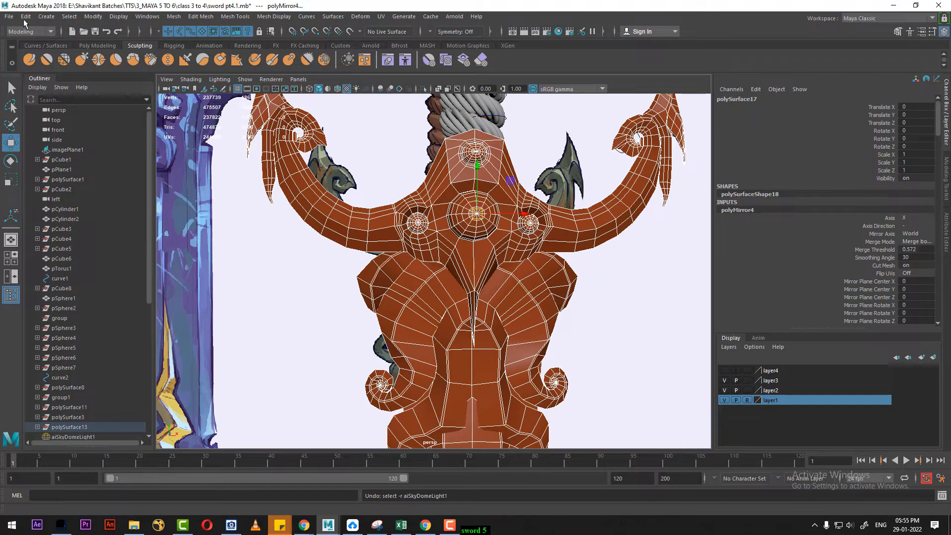
Save the scene under the new name sword pt5 as Maya ASCII
click(9, 16)
click(58, 67)
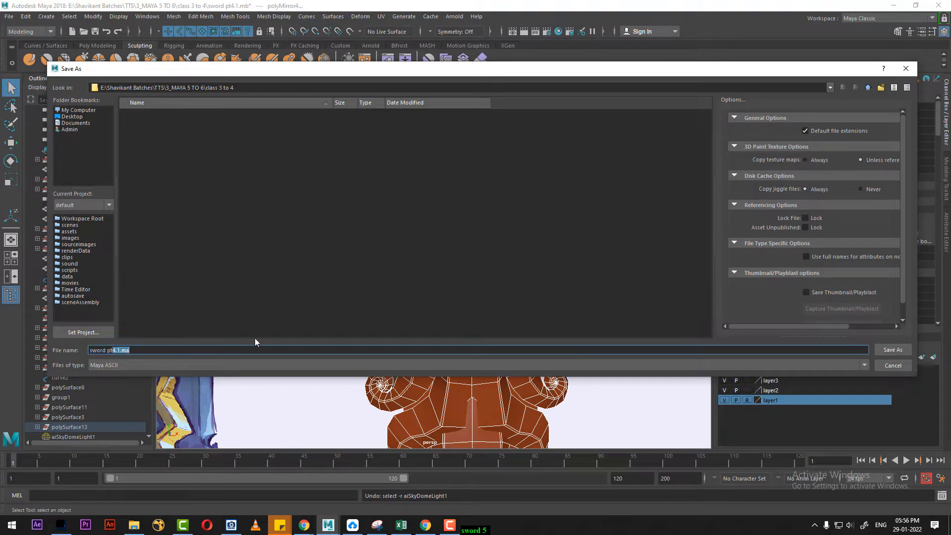
text(5)
key(Return)
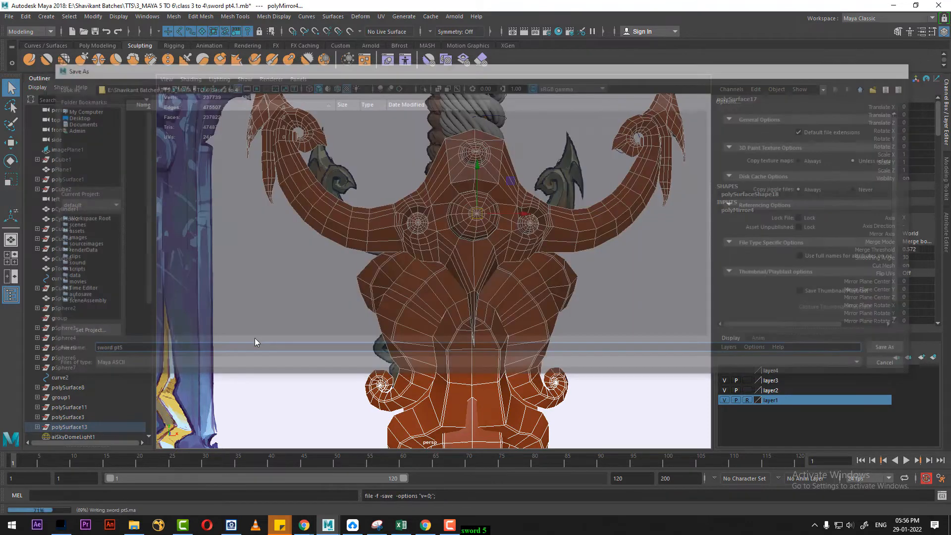
Undo the earlier edits on the guard to return to its half mesh before mirroring
key(w)
alt+drag(254, 337, 532, 317)
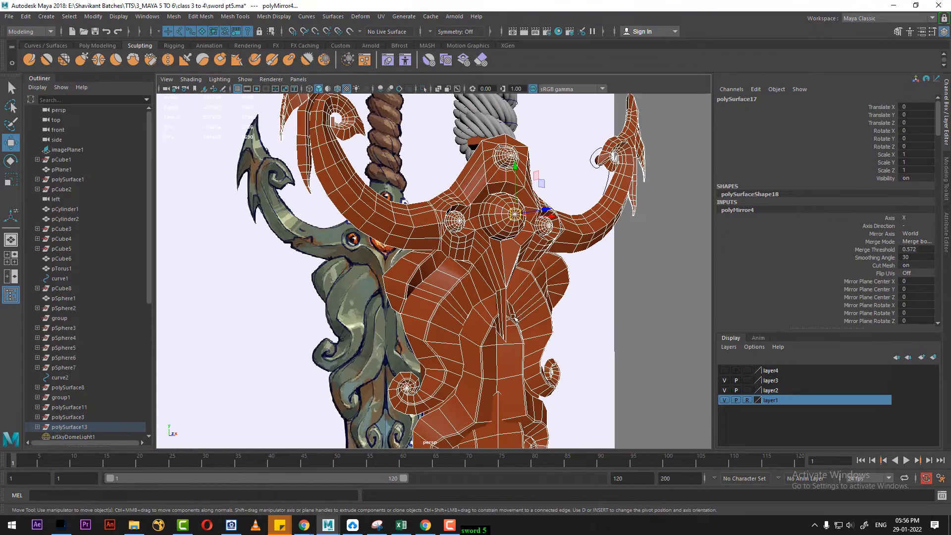
key(ctrl+z)
key(ctrl+z)
key(ctrl+z)
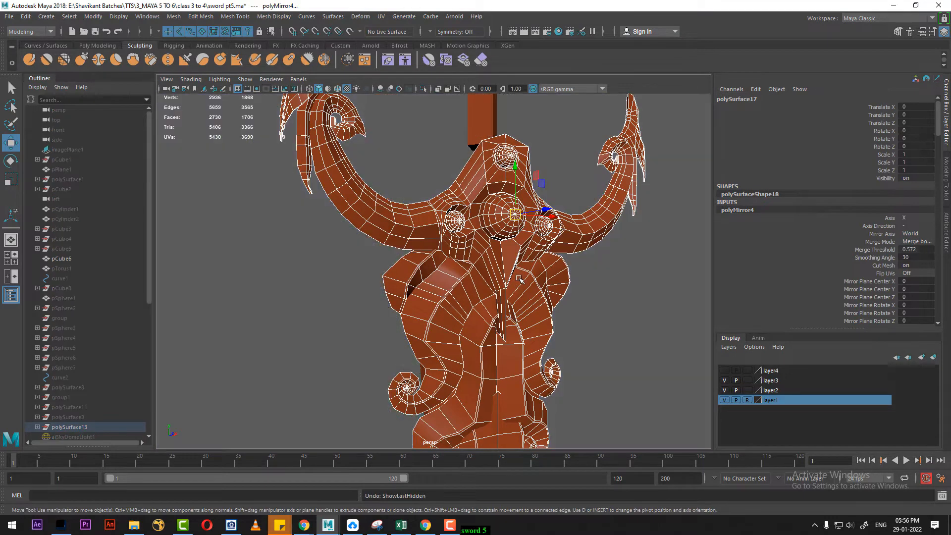
Select the half guard mesh and hide all other objects
alt+drag(547, 289, 448, 301)
click(570, 297)
click(539, 257)
key(alt+h)
scroll(511, 345, down, 5)
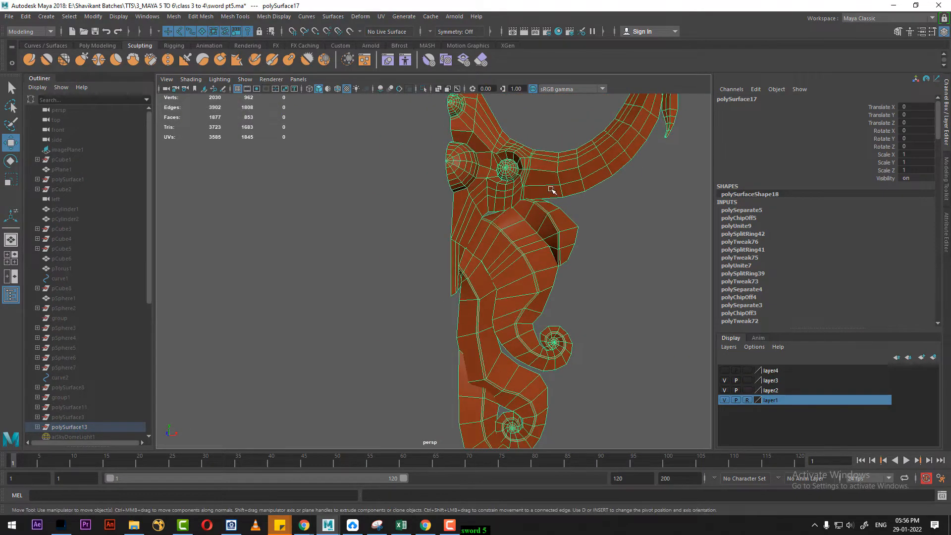
Separate the half guard mesh into individual shells and select the horned crossguard shell
shift+right_drag(550, 174, 539, 251)
shift+right_drag(539, 352, 536, 343)
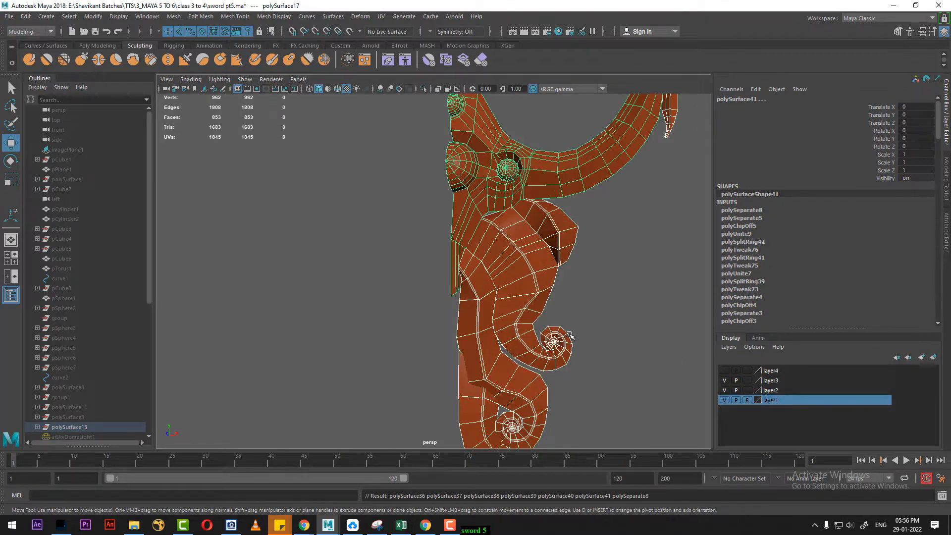
click(526, 202)
alt+drag(526, 202, 579, 352)
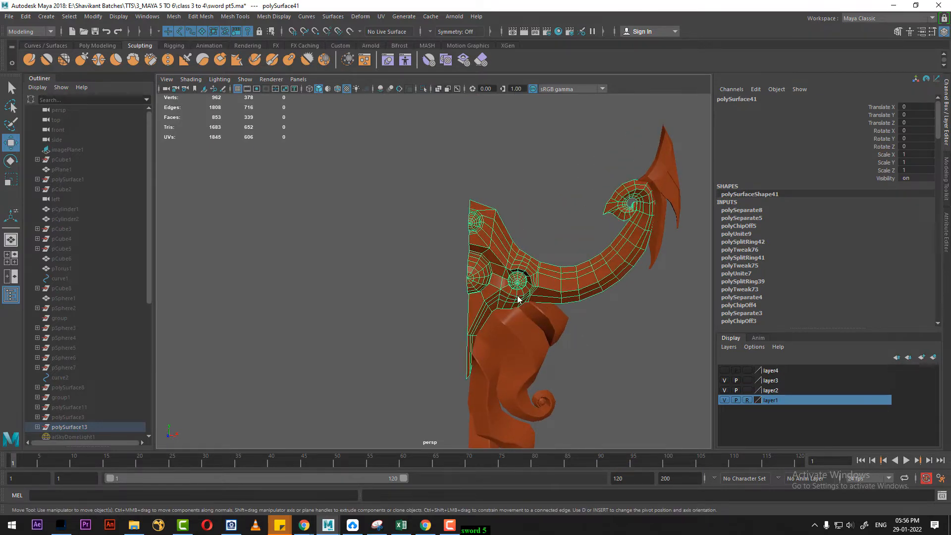
Show the half crossguard in the front view in wireframe display and examine its centre edge and eye area
key(space)
drag(517, 298, 520, 324)
scroll(428, 270, down, 2)
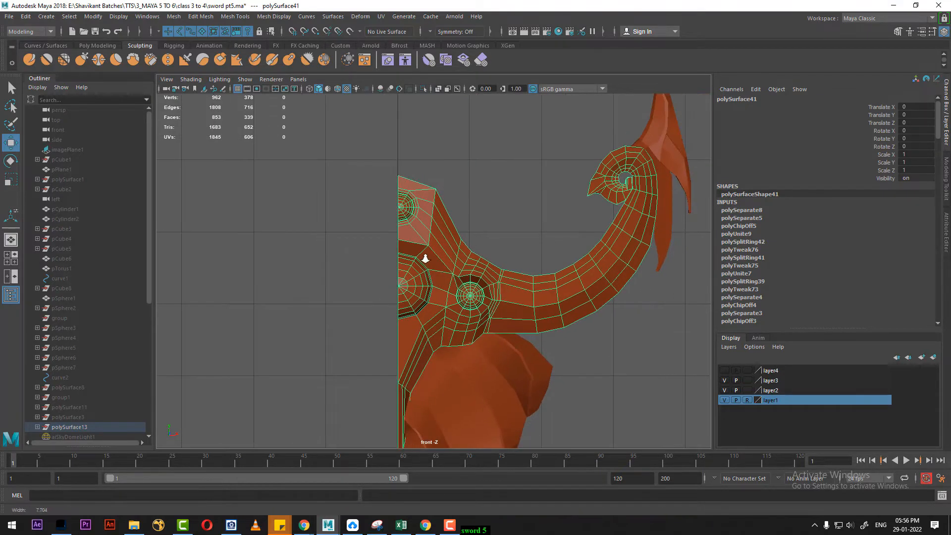
key(4)
scroll(402, 260, up, 1)
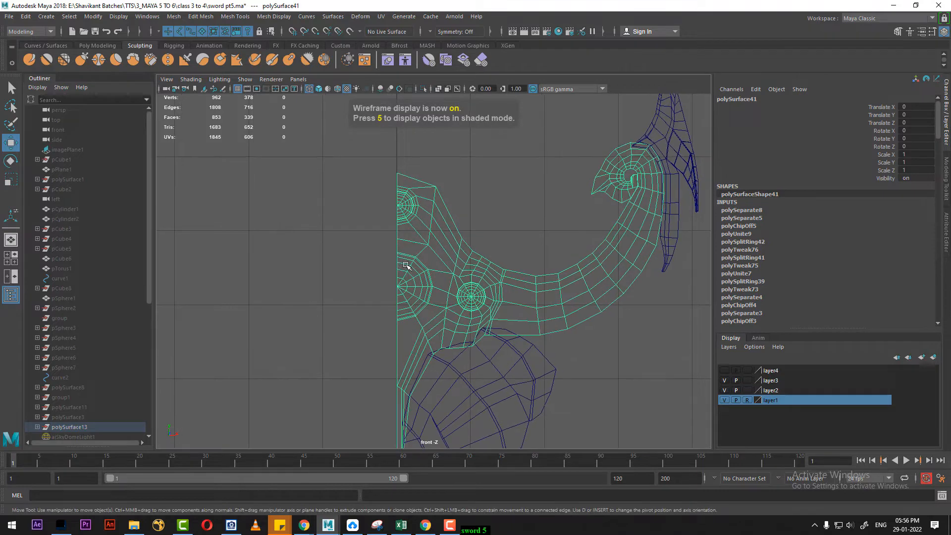
key(space)
mouse_move(438, 286)
mouse_down()
mouse_move(416, 261)
mouse_move(450, 274)
mouse_move(451, 297)
mouse_up()
key(space)
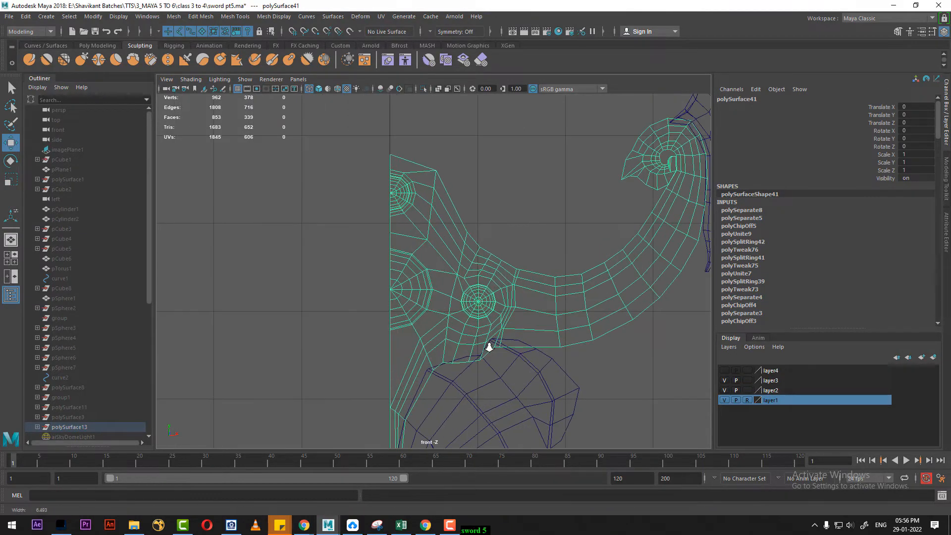
Snap the half crossguard's pivot to the centre edge in the front view and return to the perspective view
key(d)
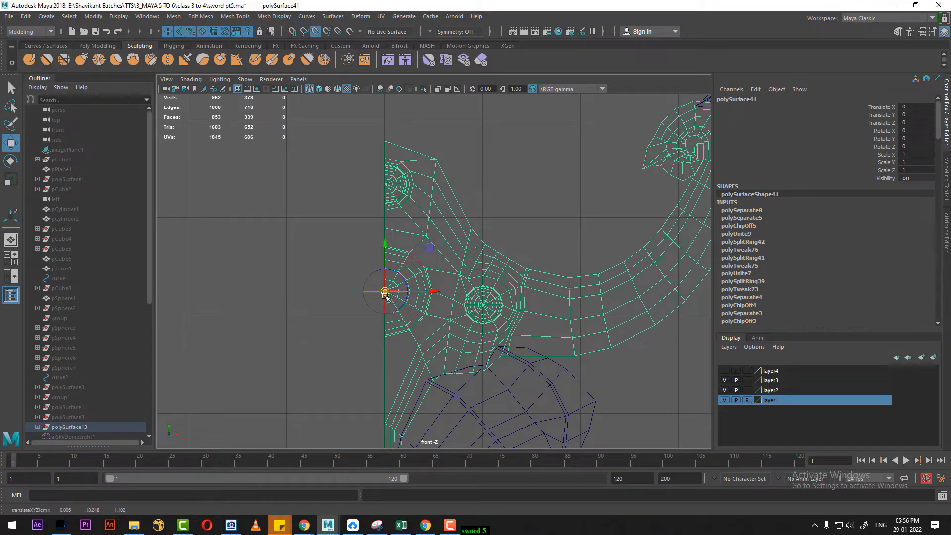
key(space)
drag(495, 317, 475, 208)
alt+drag(479, 302, 516, 319)
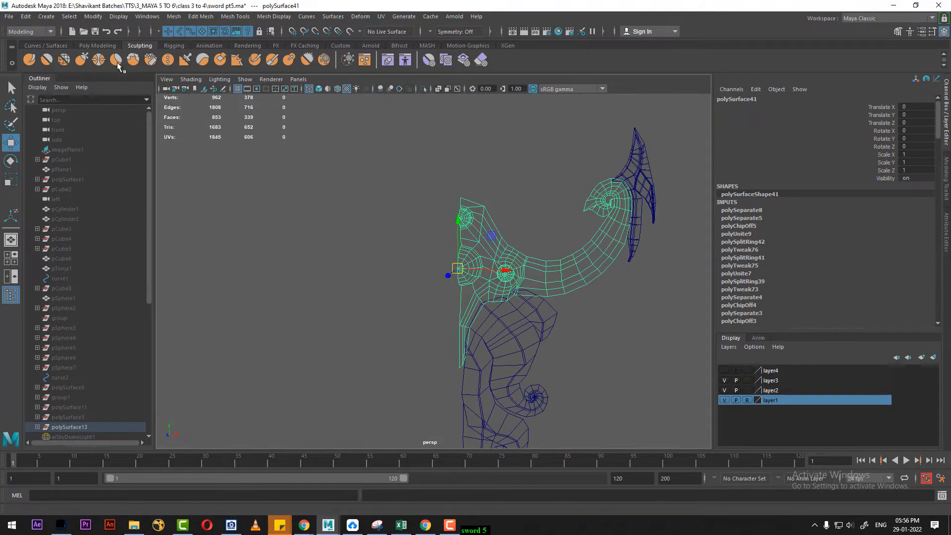
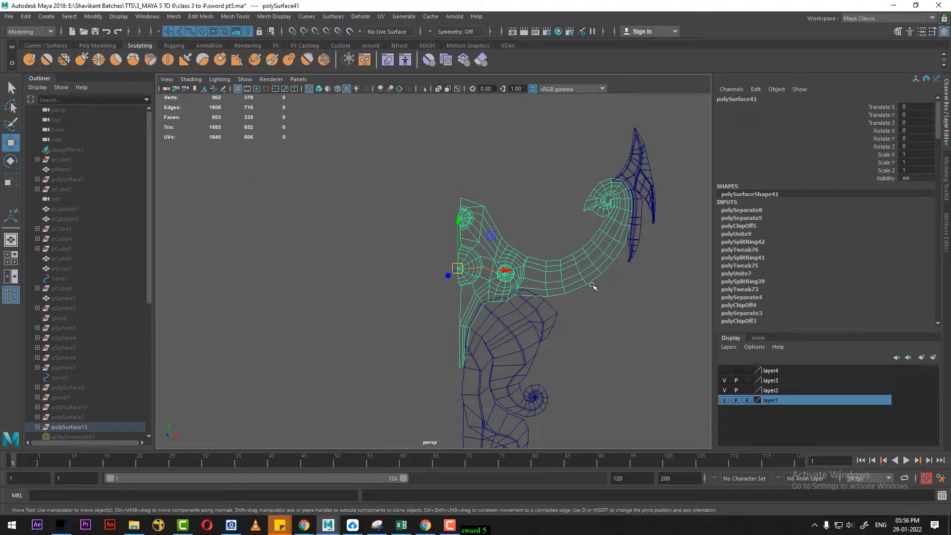
Combine the half crossguard with the pointed blade at the horn's end and snap the combined mesh's pivot to the centre edge
shift+click(639, 185)
shift+right_drag(542, 168, 535, 344)
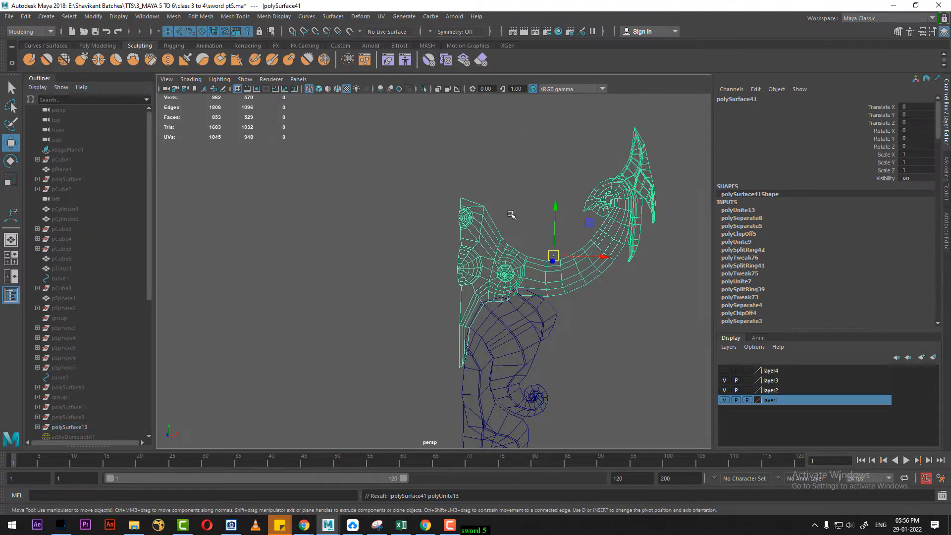
key(d)
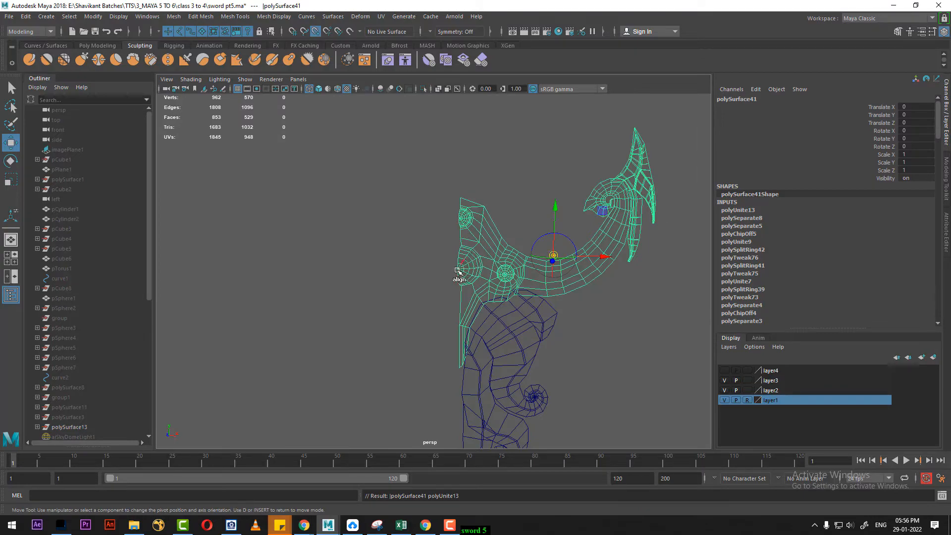
click(457, 271)
Examine the half crossguard's lower tip against the centre line in the front view
alt+drag(515, 337, 513, 303)
alt+right_drag(512, 303, 543, 343)
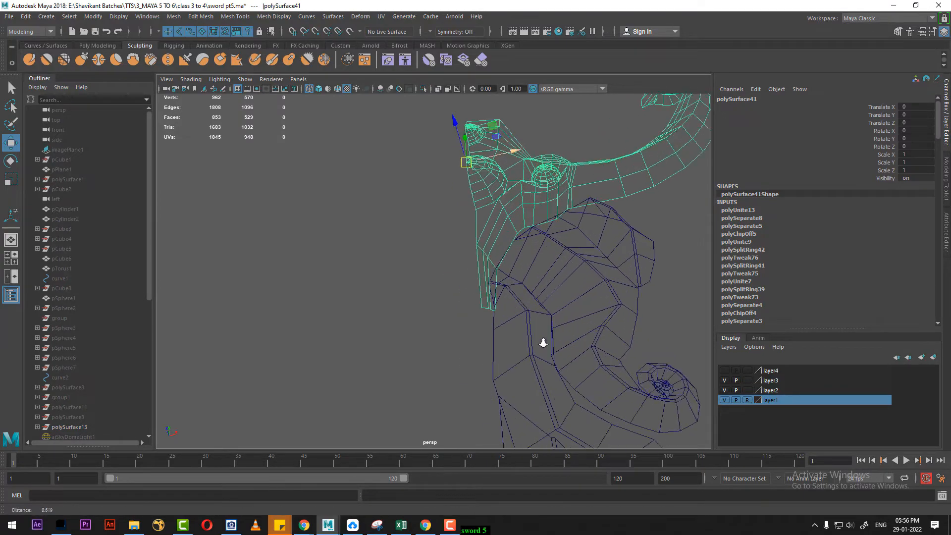
mouse_move(544, 343)
alt+mouse_down()
mouse_move(582, 322)
mouse_move(558, 352)
alt+mouse_up()
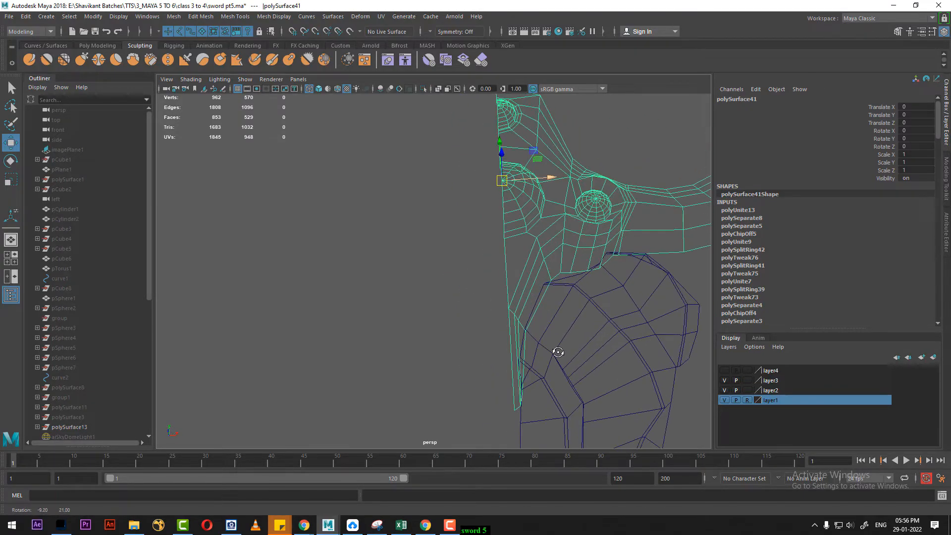
alt+right_drag(558, 353, 546, 331)
key(space)
drag(546, 331, 546, 360)
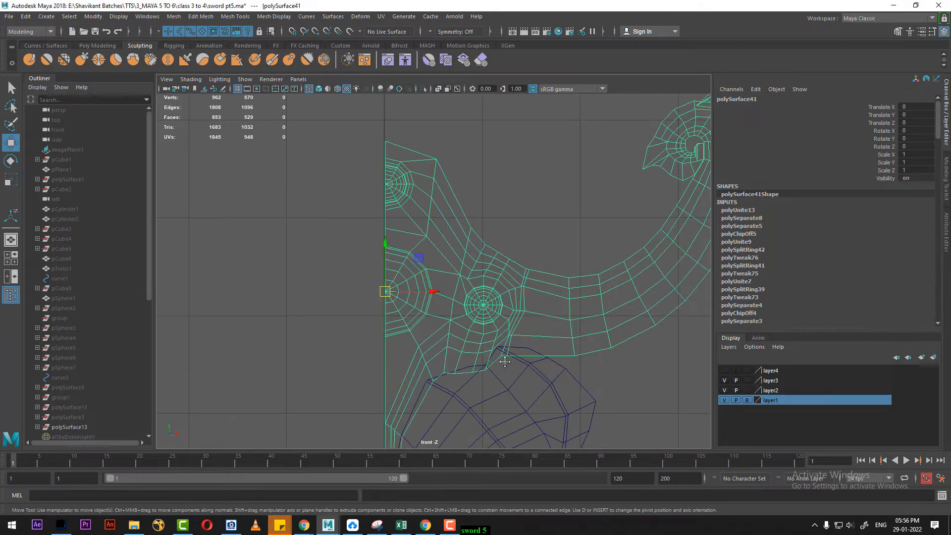
alt+middle_drag(504, 361, 517, 151)
alt+right_drag(501, 307, 540, 347)
alt+right_drag(409, 299, 436, 311)
alt+middle_drag(436, 311, 480, 234)
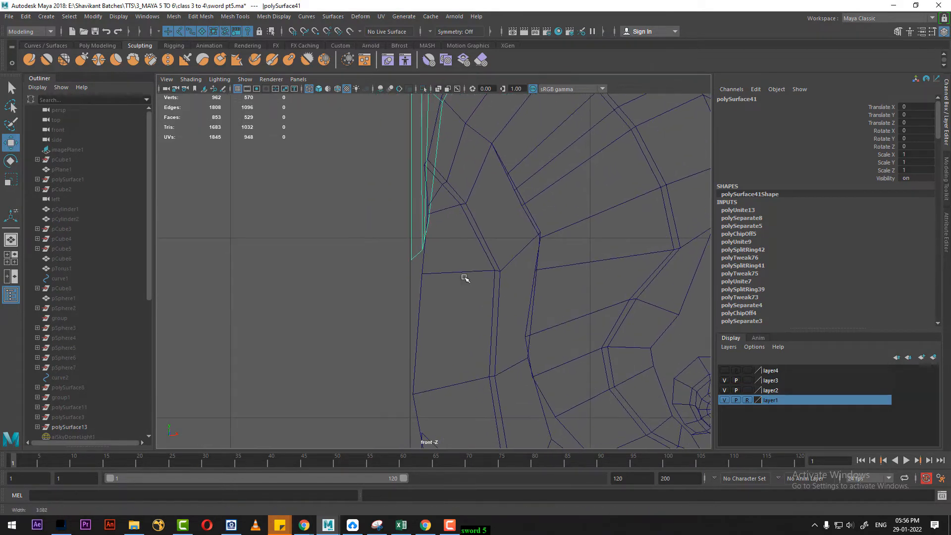
alt+right_drag(429, 234, 453, 242)
alt+right_drag(408, 262, 415, 272)
alt+right_drag(407, 218, 471, 281)
Extrude the two border edges at the bottom of the crossguard's lower tip towards the centre line
key(space)
drag(475, 294, 478, 190)
alt+drag(488, 218, 566, 271)
alt+middle_drag(567, 271, 471, 185)
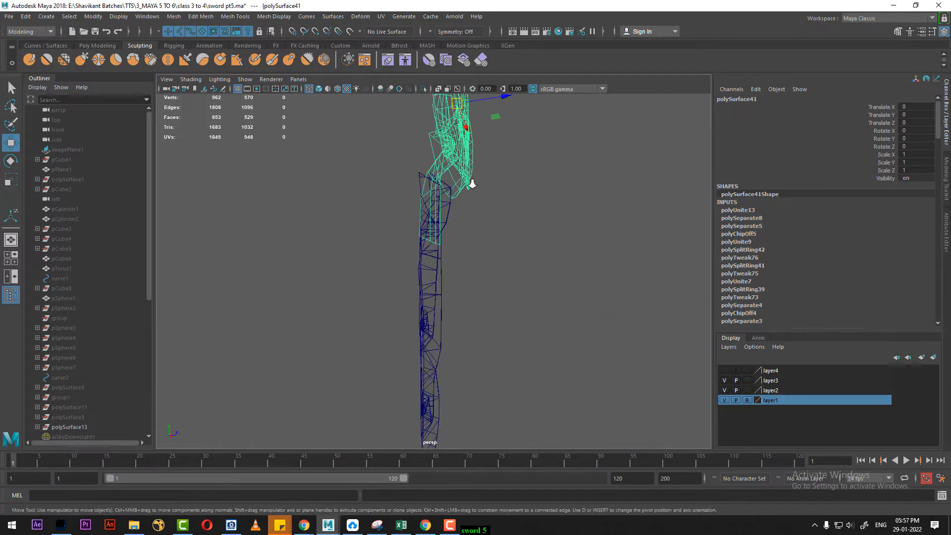
alt+right_drag(470, 185, 511, 335)
alt+drag(512, 335, 525, 206)
right_drag(525, 207, 524, 173)
scroll(463, 206, up, 2)
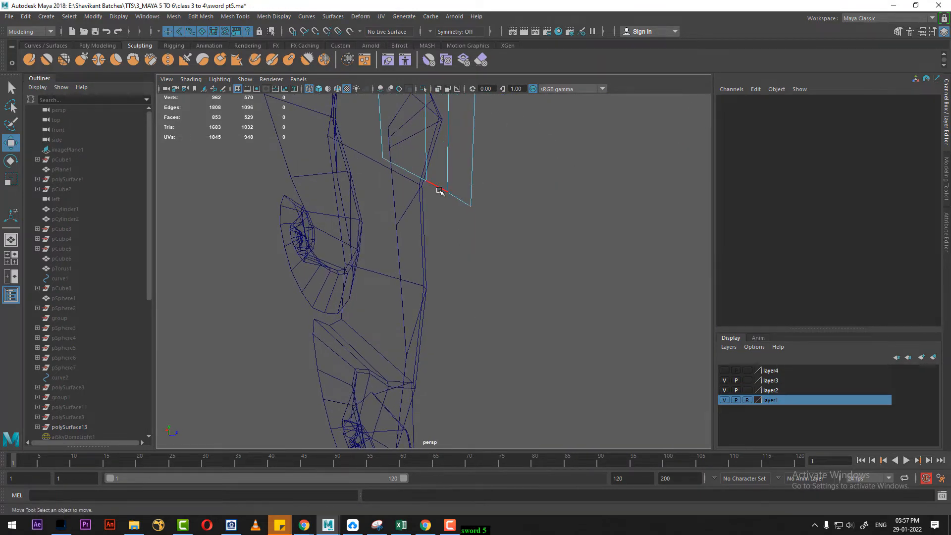
click(438, 189)
key(space)
drag(513, 218, 516, 246)
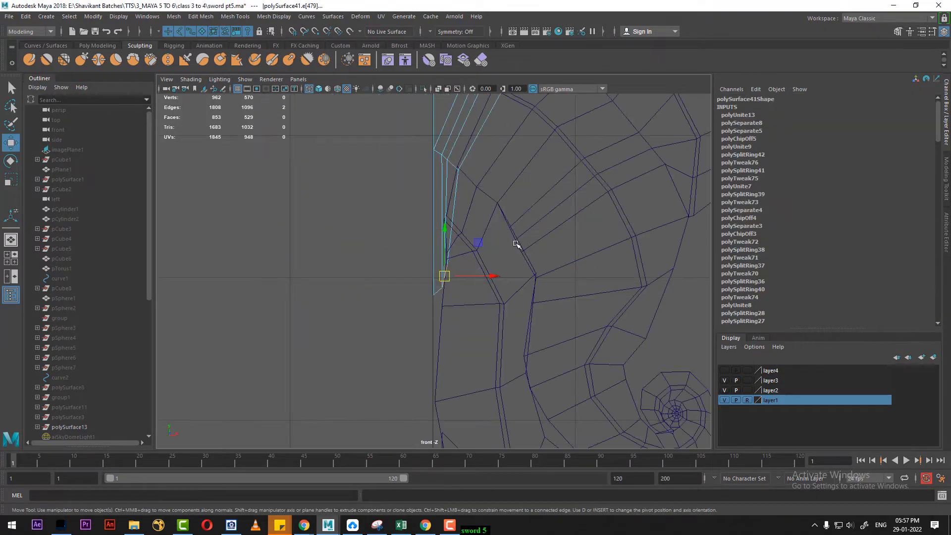
alt+right_drag(515, 245, 545, 300)
alt+right_drag(449, 244, 574, 394)
shift+drag(483, 287, 460, 293)
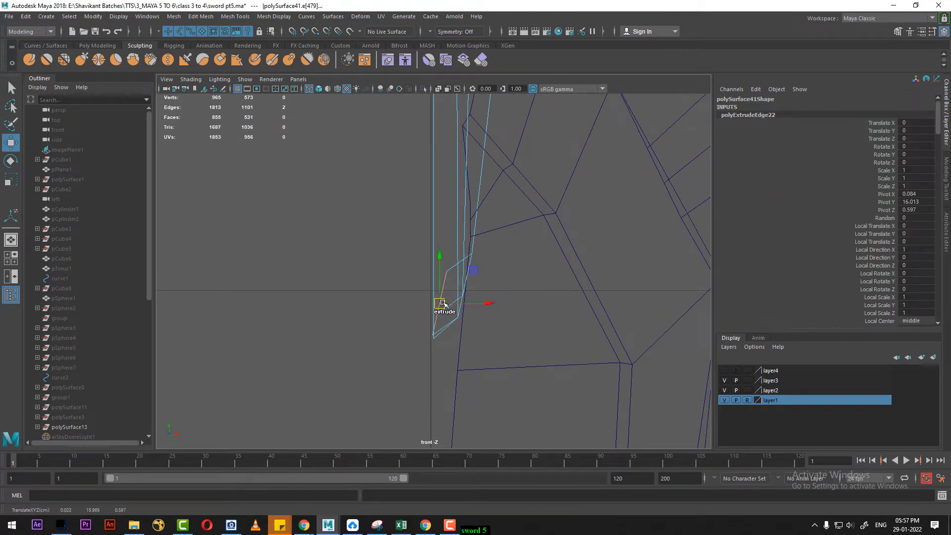
Snap the outer corner vertex of the extruded edge onto the neighbouring tip vertex at the centre line
key(space)
drag(473, 317, 484, 223)
alt+drag(569, 293, 515, 240)
right_drag(512, 201, 531, 240)
drag(535, 241, 510, 289)
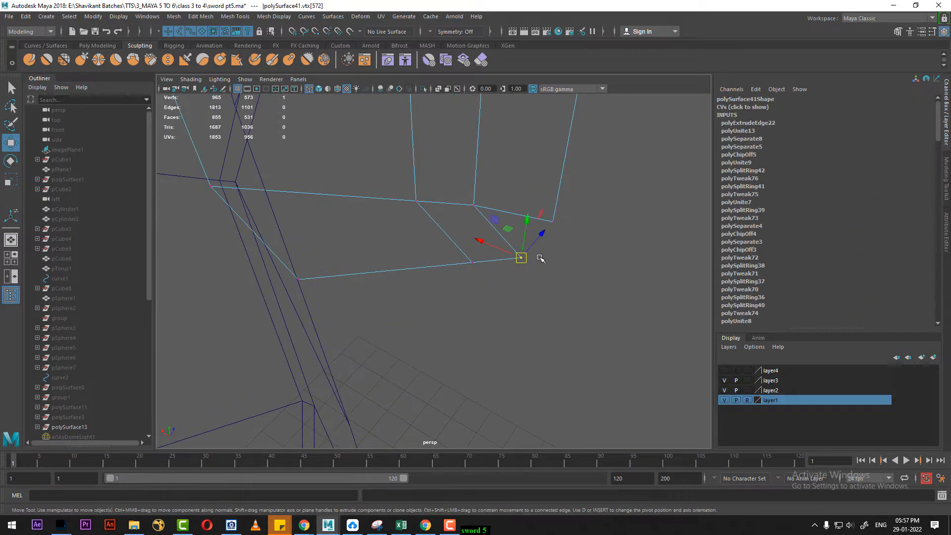
middle_drag(550, 224, 549, 231)
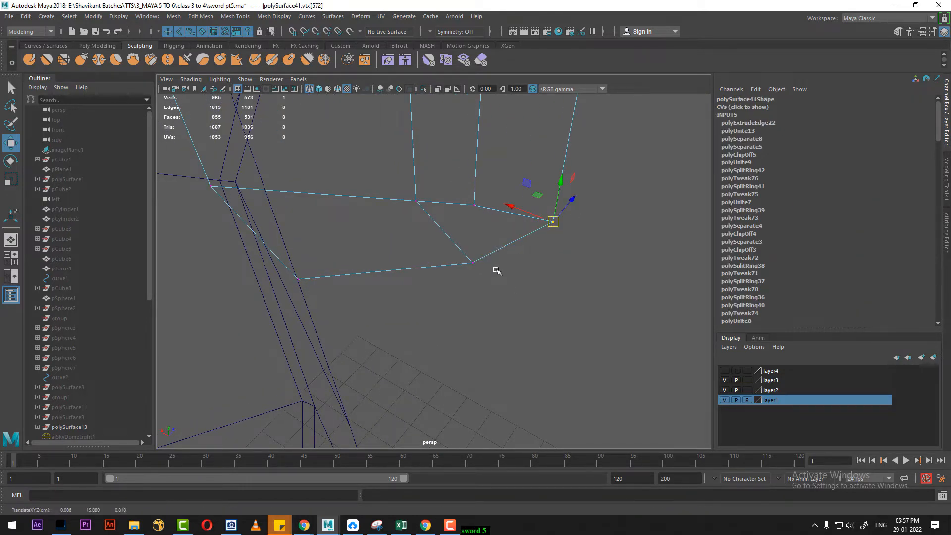
Flatten the other two extruded vertices into a vertical line by scaling along X, and shift them along X in the front view
alt+right_drag(551, 275, 520, 278)
alt+drag(519, 278, 449, 291)
key(space)
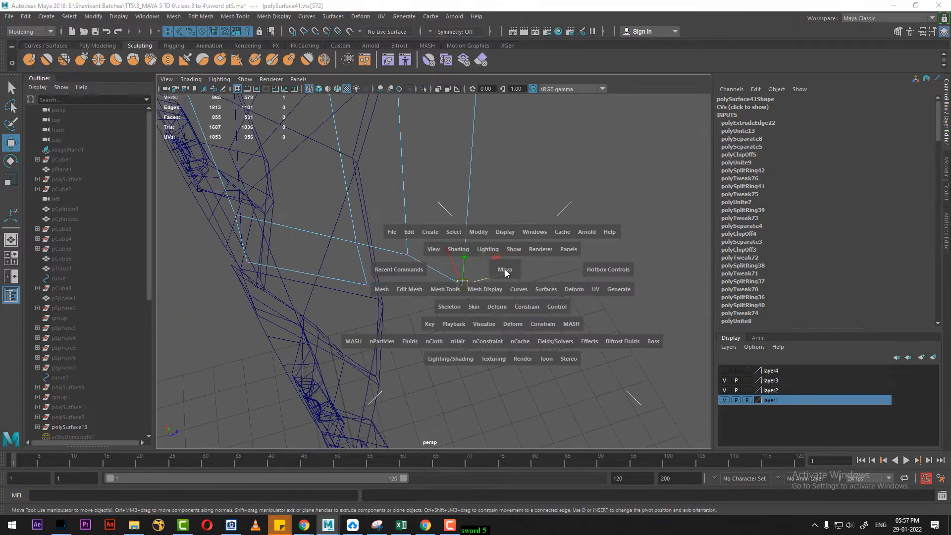
drag(505, 271, 510, 299)
alt+right_drag(477, 348, 507, 345)
alt+right_drag(475, 275, 478, 275)
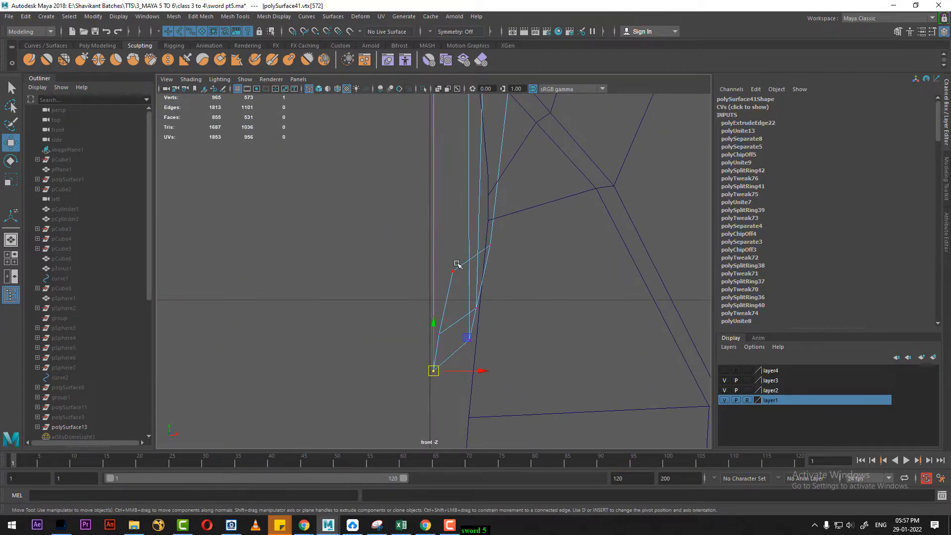
key(r)
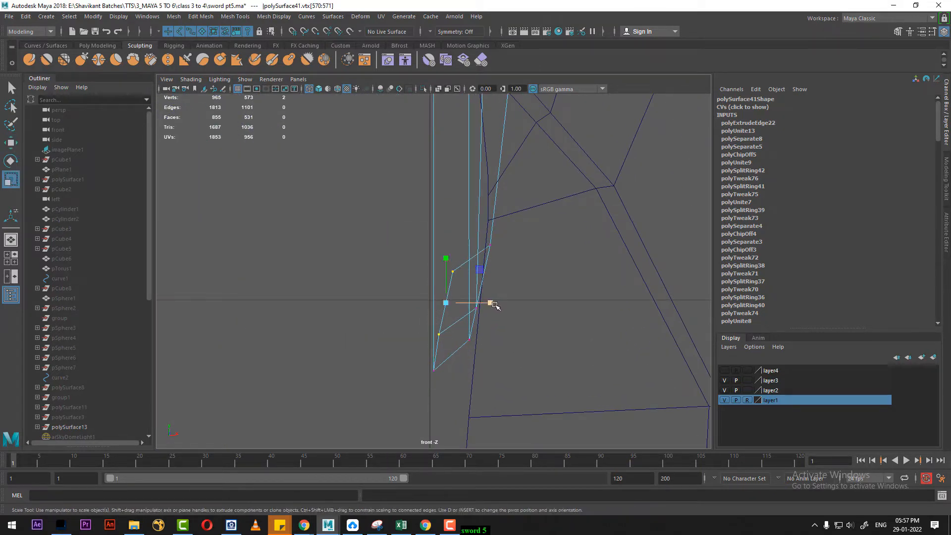
drag(490, 303, 468, 304)
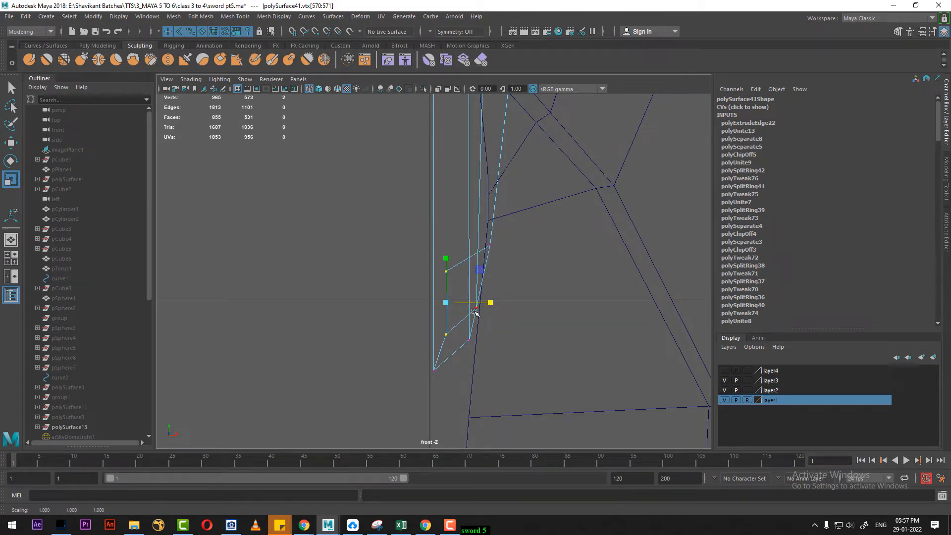
key(w)
drag(485, 303, 492, 313)
Merge the overlapping vertices at the lower tip with a 0.01 distance threshold and show the half crossguard shaded in object mode
key(space)
alt+drag(497, 319, 534, 230)
shift+right_drag(477, 299, 517, 223)
key(q)
key(F8)
mouse_move(492, 193)
alt+mouse_down()
mouse_move(465, 272)
mouse_move(443, 245)
alt+mouse_up()
key(4)
key(5)
mouse_move(379, 226)
alt+mouse_down()
mouse_move(410, 255)
mouse_move(448, 229)
mouse_move(433, 310)
mouse_move(431, 270)
mouse_move(452, 272)
mouse_move(444, 295)
mouse_move(426, 278)
mouse_move(419, 303)
mouse_move(397, 299)
mouse_move(387, 279)
alt+mouse_up()
key(w)
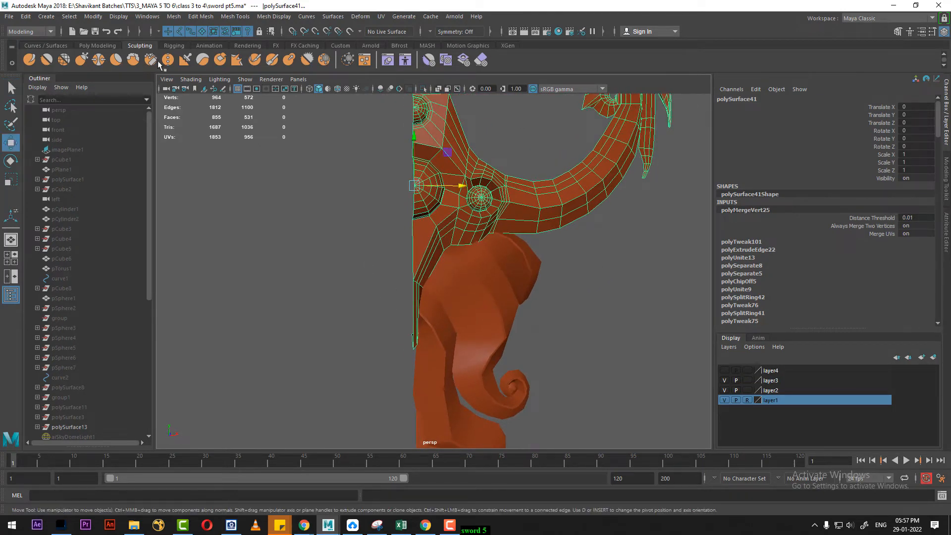
Try to mirror the half crossguard across the world X axis with cut geometry, combined with the original and merging border vertices
click(25, 16)
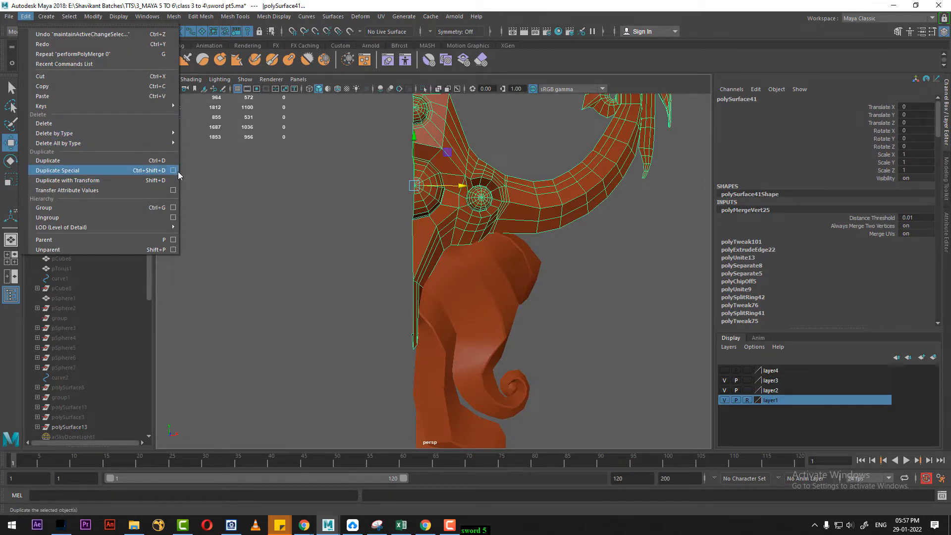
alt+drag(527, 329, 489, 312)
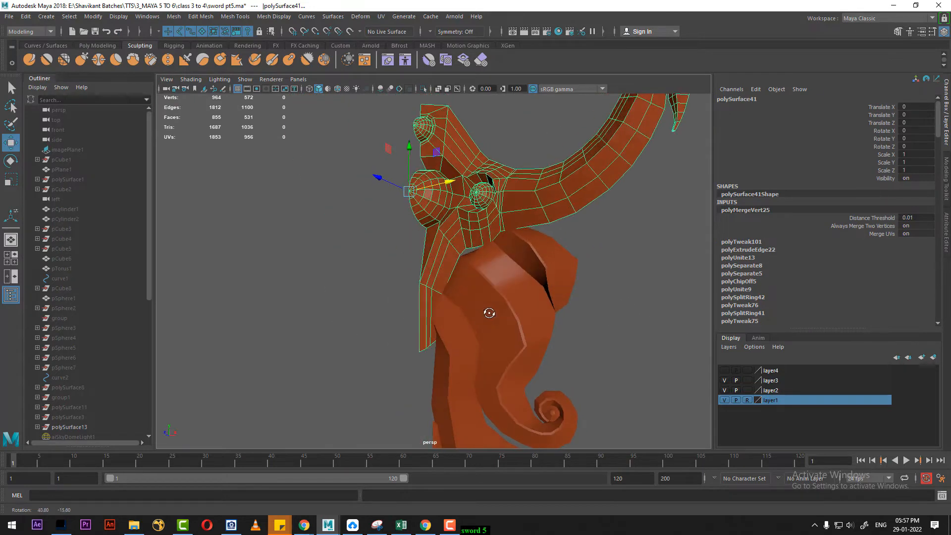
alt+middle_drag(488, 312, 491, 346)
click(176, 18)
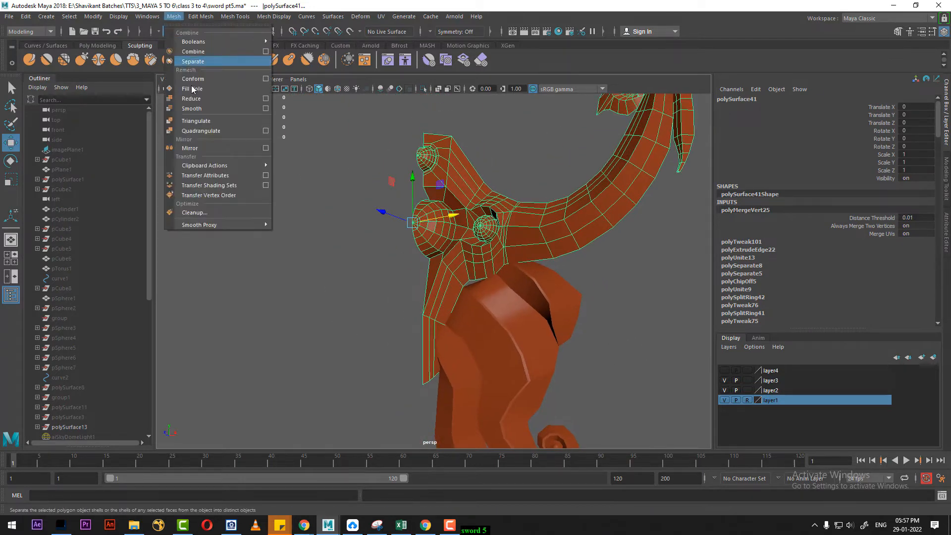
click(266, 149)
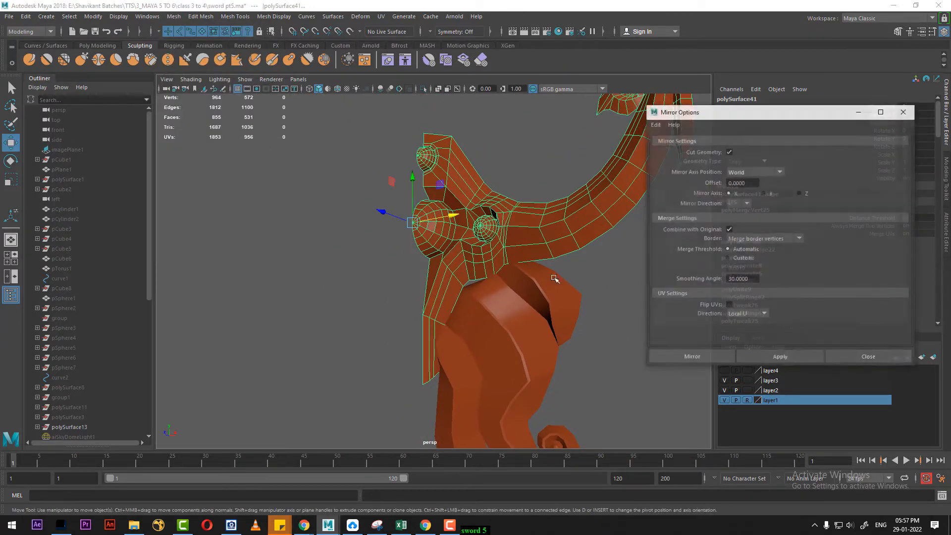
click(780, 358)
alt+drag(485, 317, 480, 307)
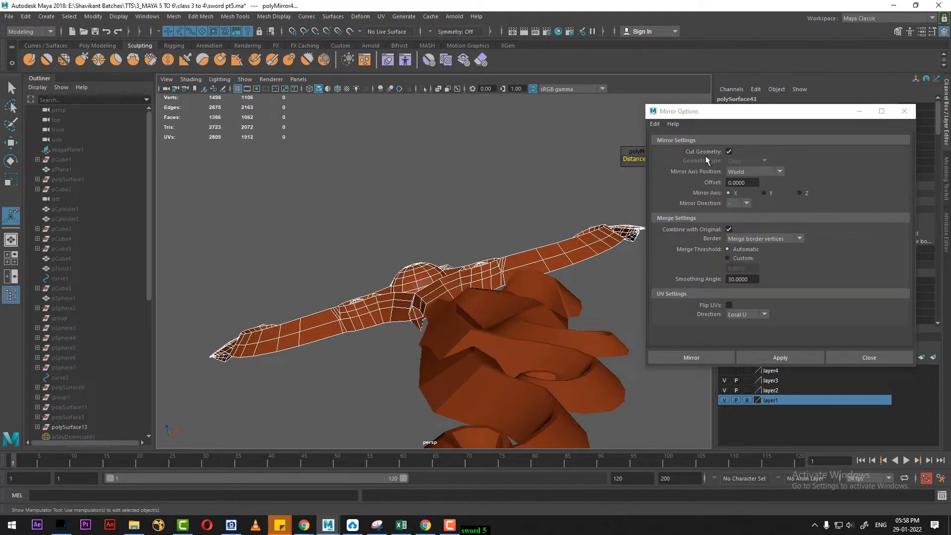
Inspect the mirrored crossguard from the side and undo the mirror operation
drag(770, 122, 782, 327)
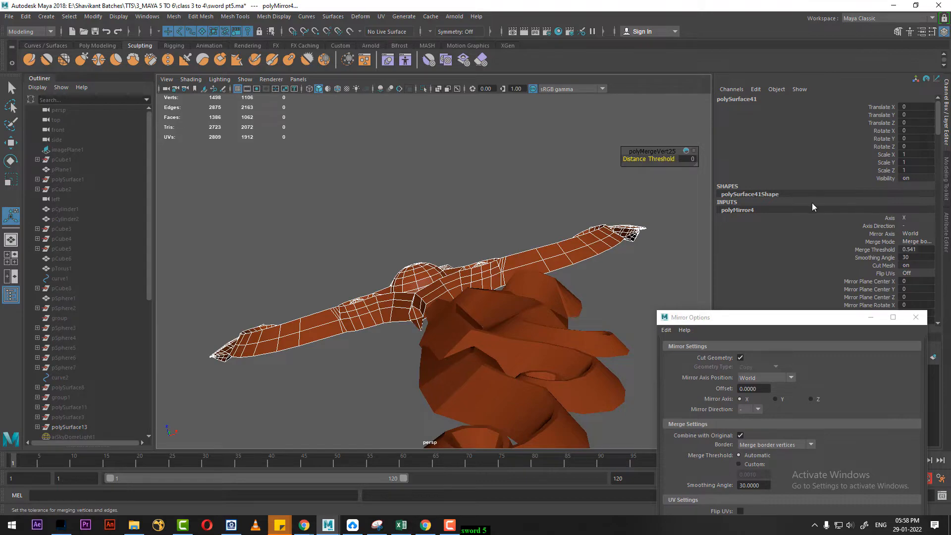
drag(826, 322, 611, 398)
alt+drag(609, 367, 686, 331)
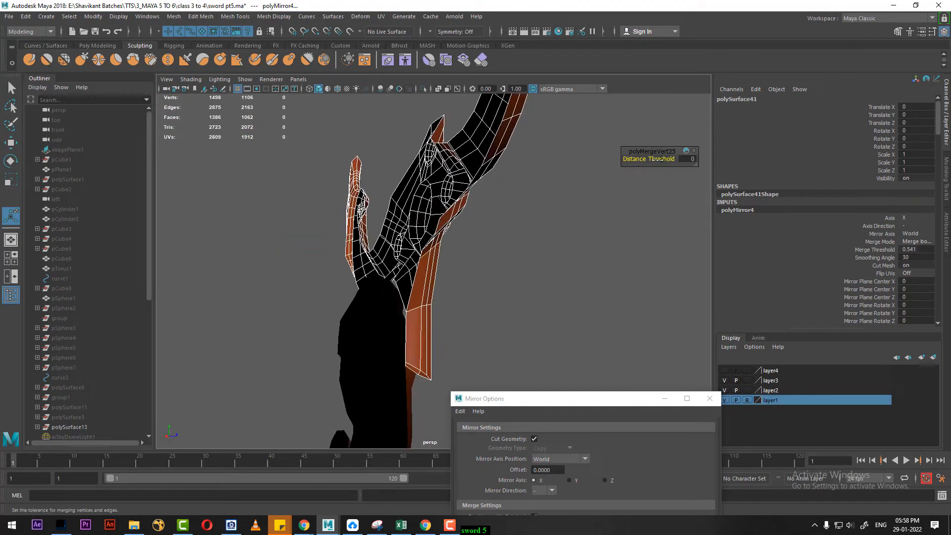
scroll(795, 272, down, 4)
alt+drag(556, 259, 771, 409)
key(ctrl+z)
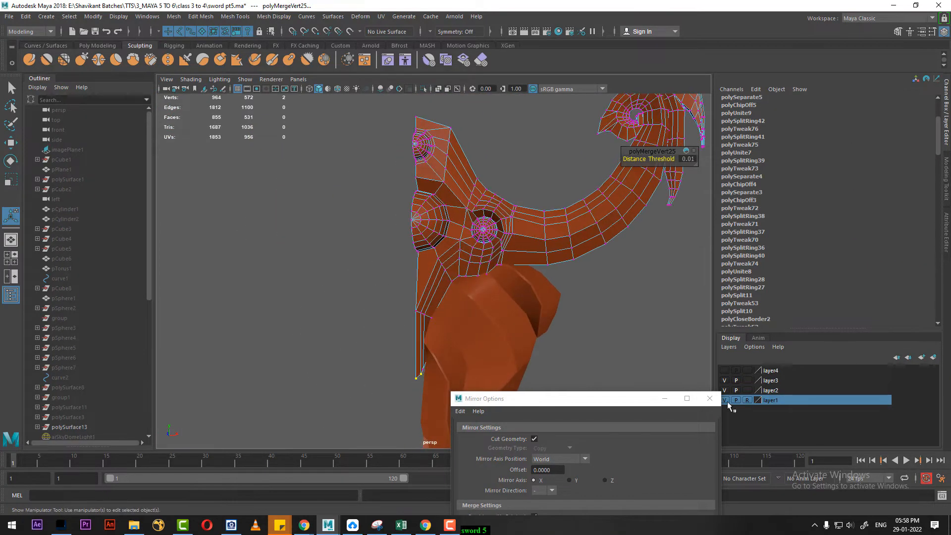
Create one copy of the half crossguard with Duplicate Special, scaled -1 along X
right_drag(546, 236, 591, 224)
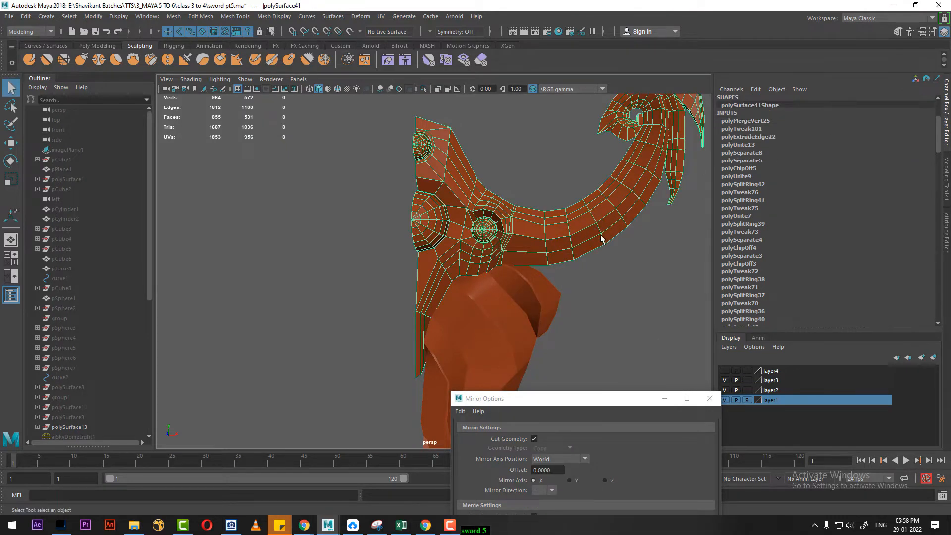
key(w)
click(25, 16)
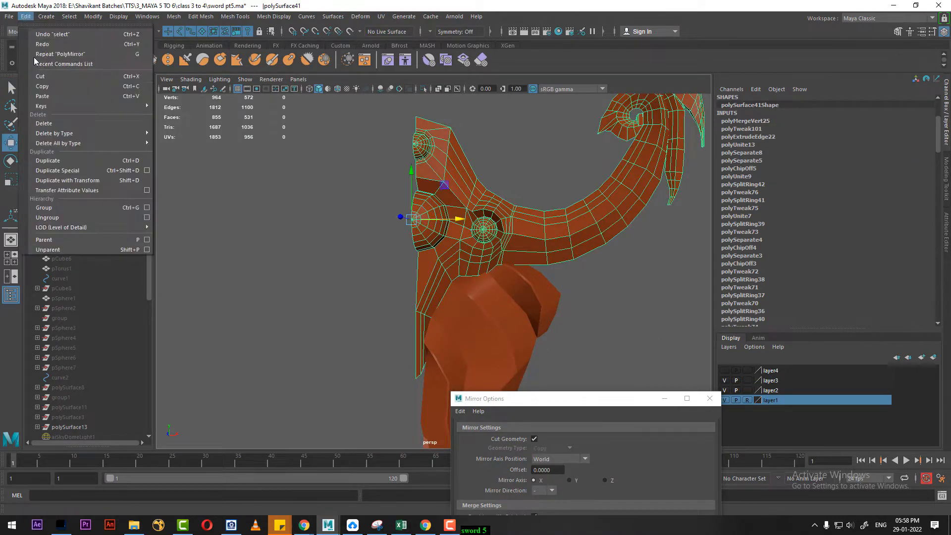
click(146, 169)
drag(630, 402, 801, 147)
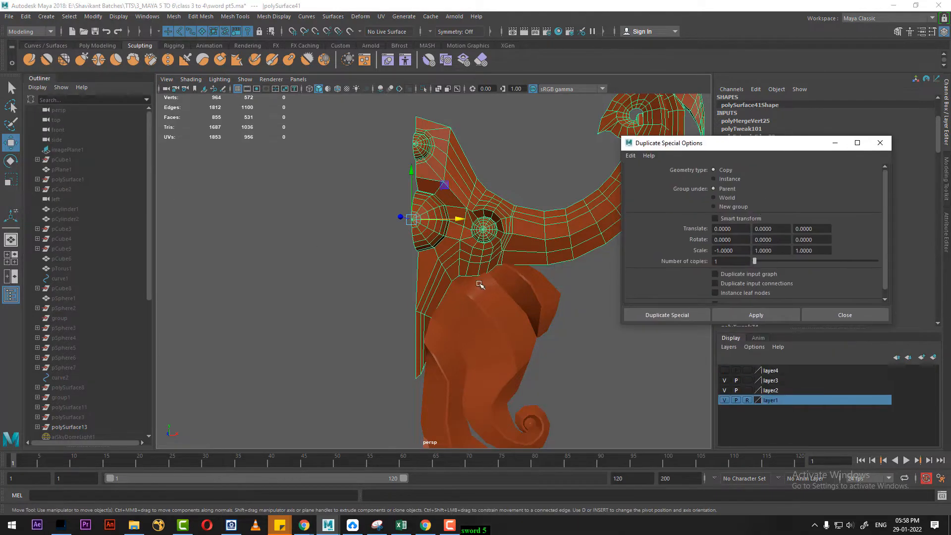
alt+drag(481, 285, 498, 305)
click(759, 314)
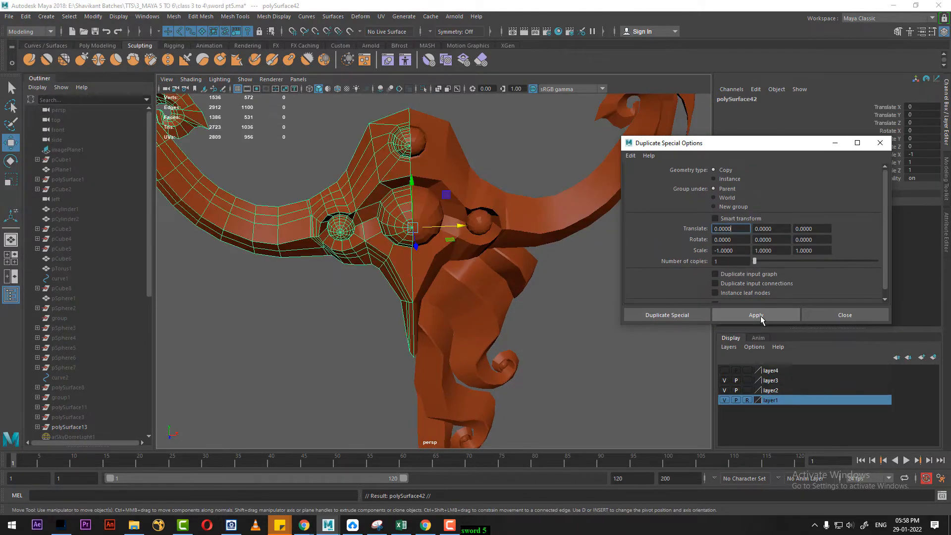
Select both halves of the crossguard and combine them into one mesh
alt+drag(500, 262, 312, 313)
click(535, 323)
click(426, 253)
shift+click(380, 256)
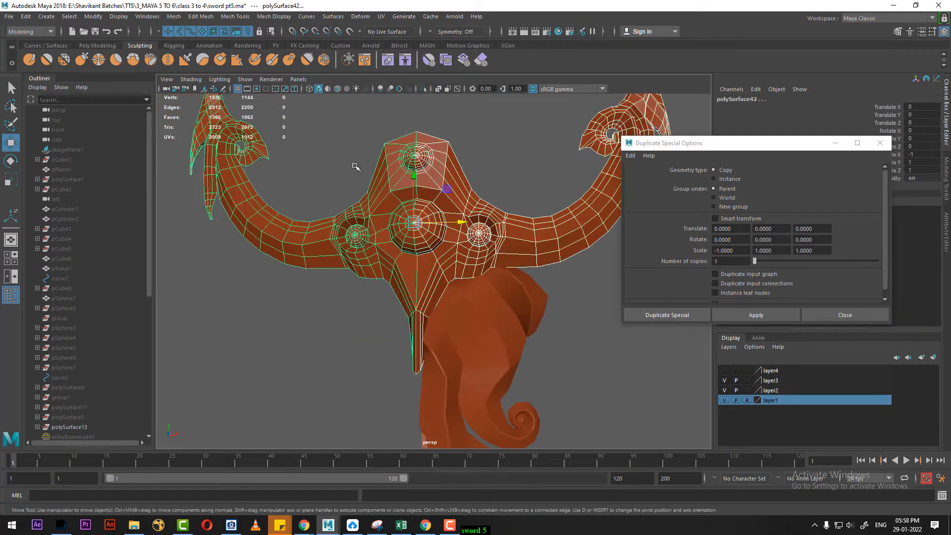
shift+right_drag(354, 164, 355, 343)
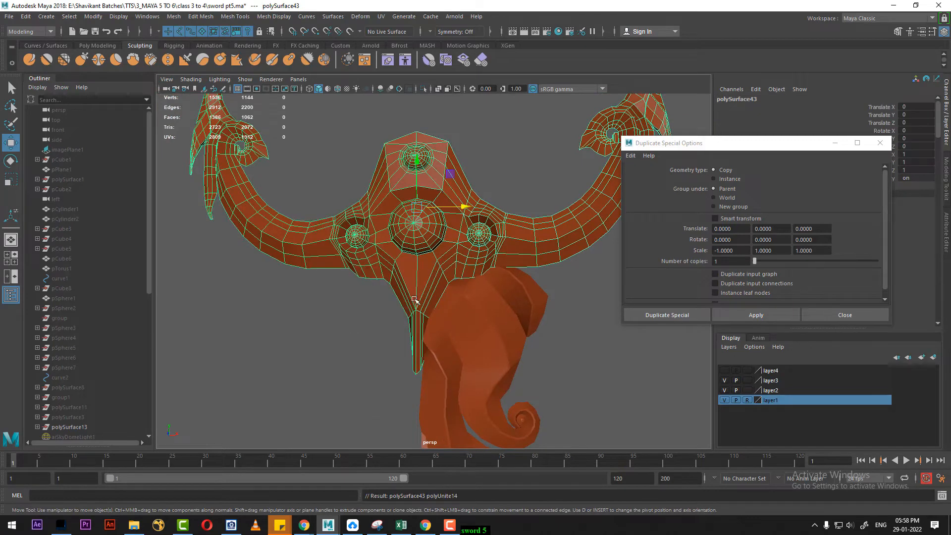
Select the vertices along the crossguard's centre line in the front view and merge them with a 0.01 distance threshold
key(space)
drag(432, 316, 433, 316)
alt+right_drag(426, 261, 398, 278)
alt+middle_drag(398, 277, 389, 364)
alt+right_drag(389, 363, 416, 346)
right_drag(480, 146, 400, 145)
alt+right_drag(400, 146, 433, 172)
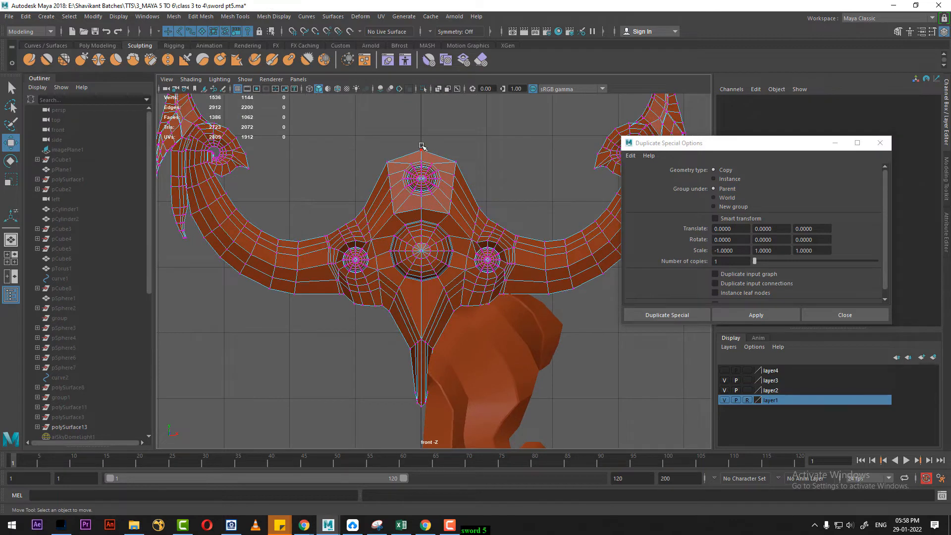
drag(445, 392, 431, 401)
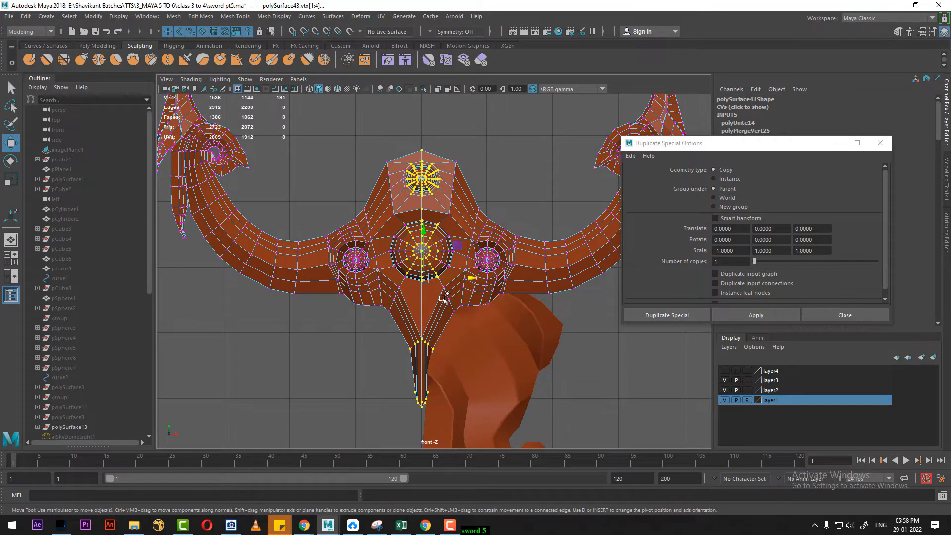
shift+right_drag(443, 299, 458, 236)
key(space)
drag(462, 274, 529, 263)
drag(745, 143, 823, 302)
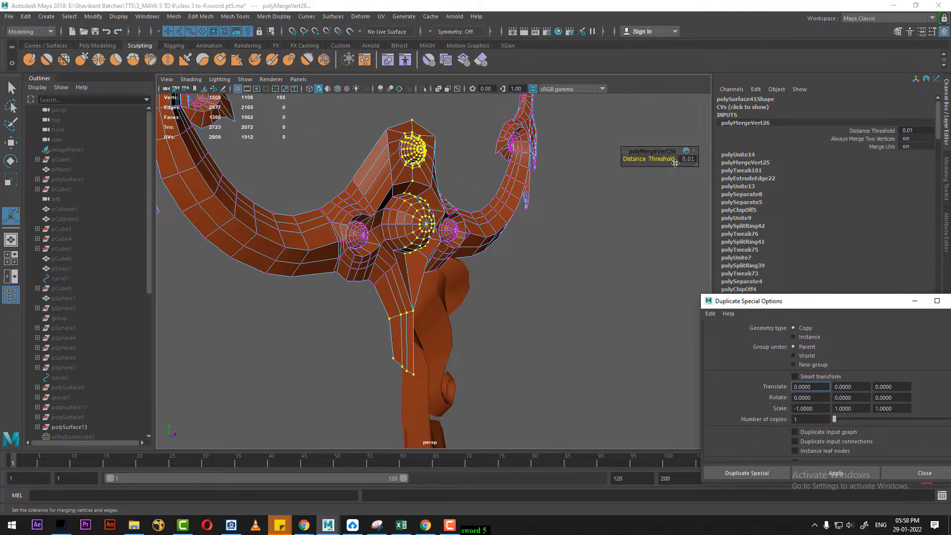
Return the crossguard to object mode with smooth preview and hide the unselected objects
right_drag(399, 184, 426, 158)
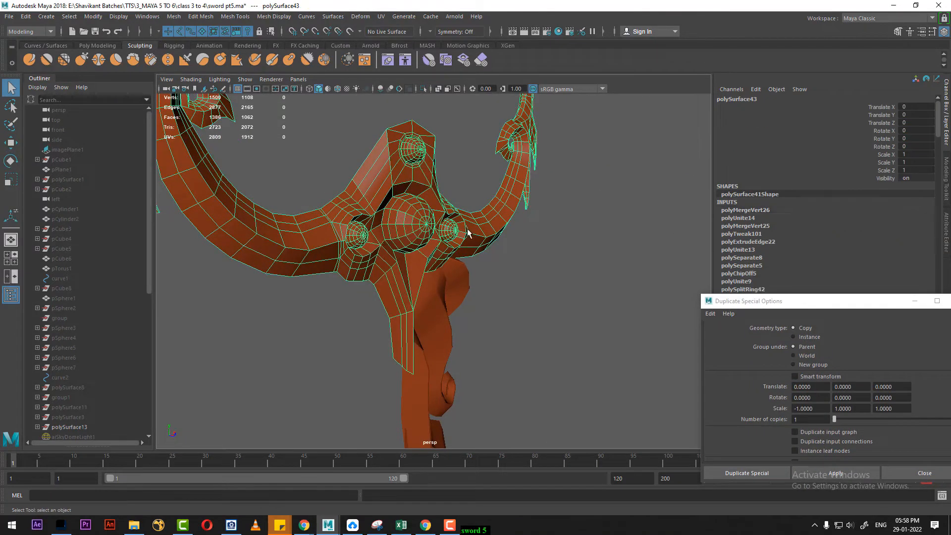
key(3)
alt+drag(609, 239, 567, 261)
click(567, 281)
alt+drag(472, 319, 477, 290)
click(413, 282)
key(alt+h)
Move the crossguard along Z to about -0.444 so its back edge meets the centre grid line, and align its pivot to that edge
key(w)
mouse_move(492, 345)
alt+mouse_down()
mouse_move(475, 331)
mouse_move(480, 340)
alt+mouse_up()
key(space)
drag(512, 242, 450, 241)
alt+middle_drag(458, 272, 422, 292)
alt+right_drag(437, 292, 504, 320)
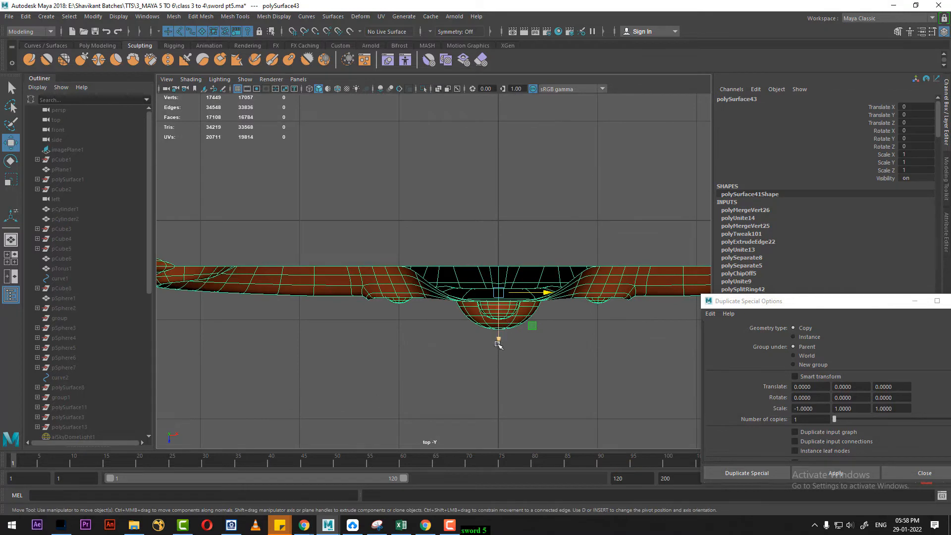
drag(499, 343, 498, 300)
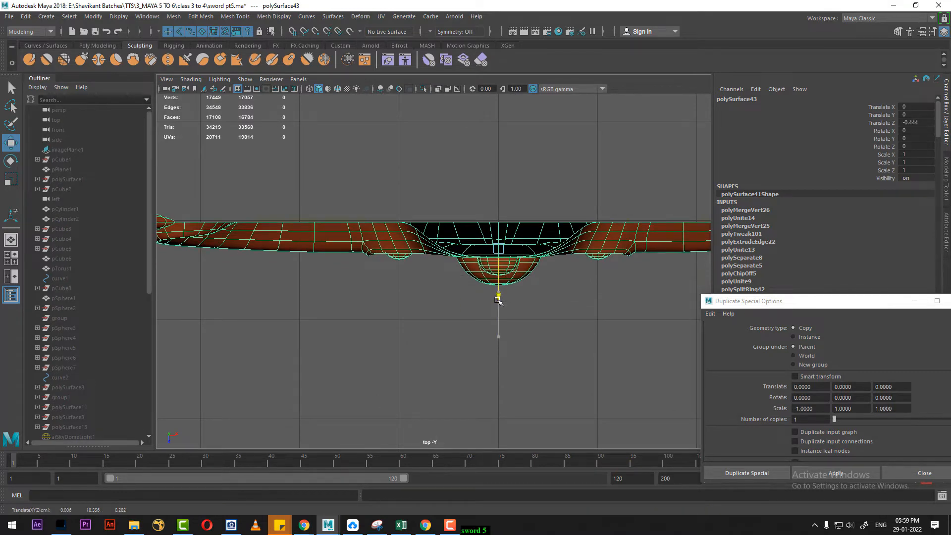
alt+right_drag(499, 301, 526, 355)
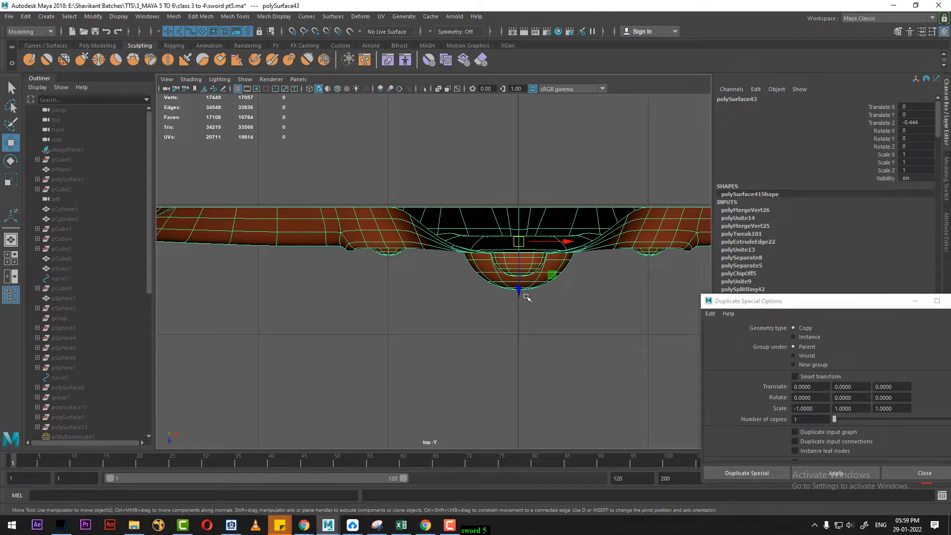
key(d)
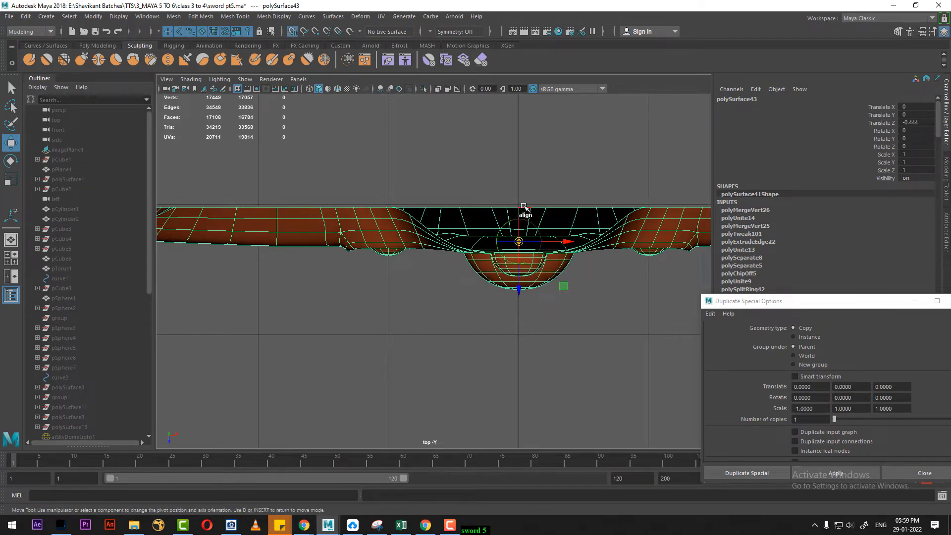
alt+right_drag(544, 329, 516, 348)
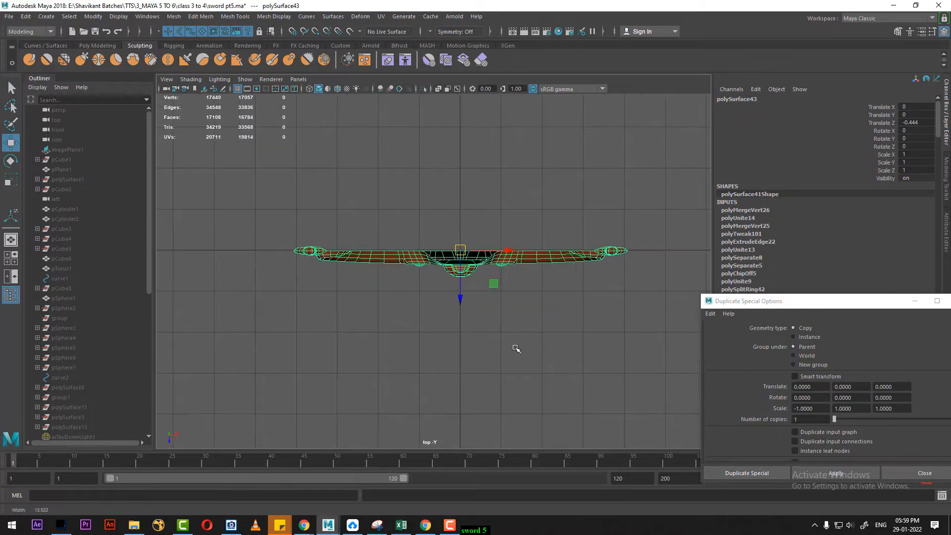
Check the crossguard's open back and separate the mesh, splitting the main body from the horn-tip fins
key(space)
drag(516, 319, 502, 209)
alt+right_drag(544, 250, 446, 223)
alt+drag(445, 223, 486, 307)
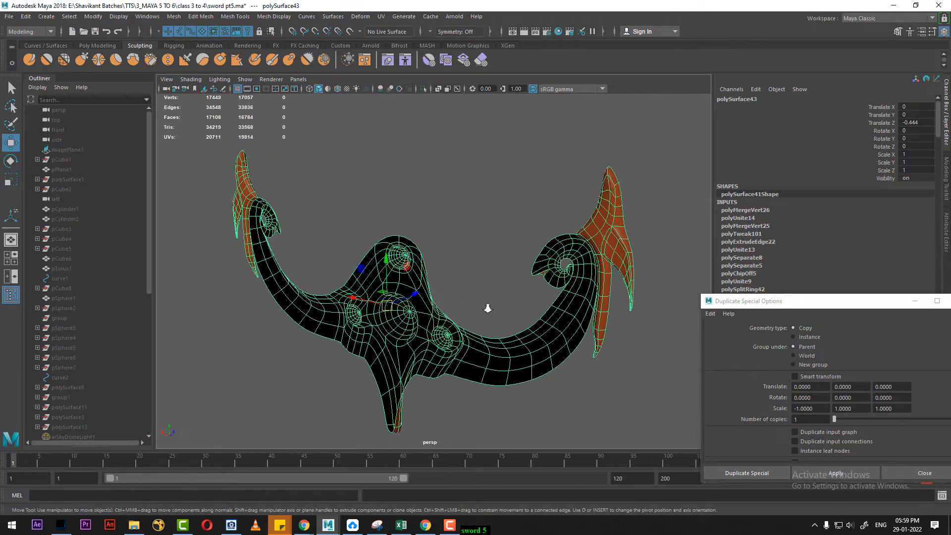
alt+right_drag(486, 308, 578, 288)
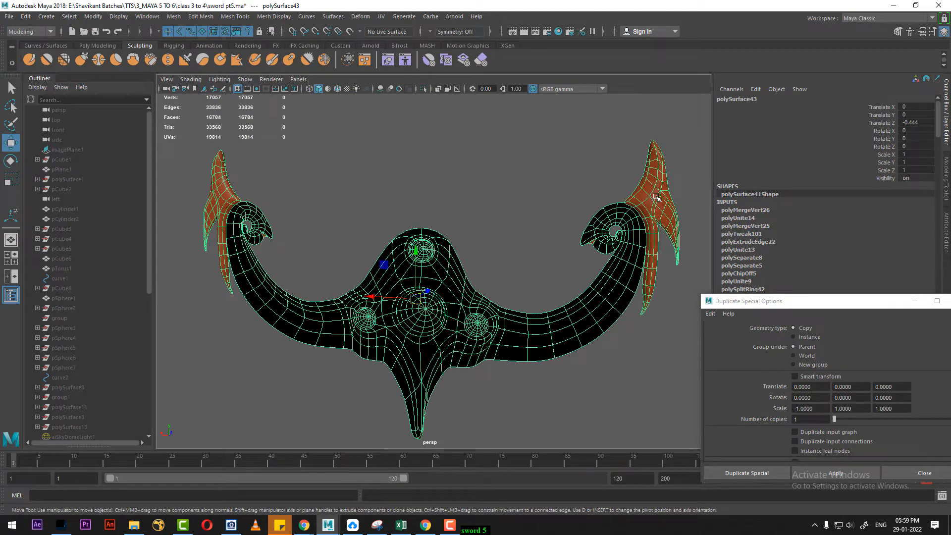
click(559, 181)
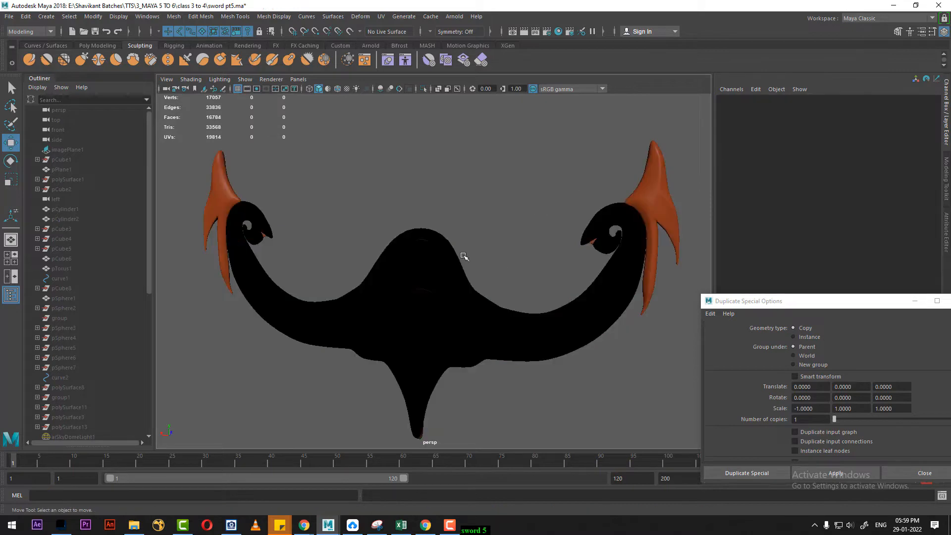
click(436, 263)
shift+right_drag(480, 189, 474, 368)
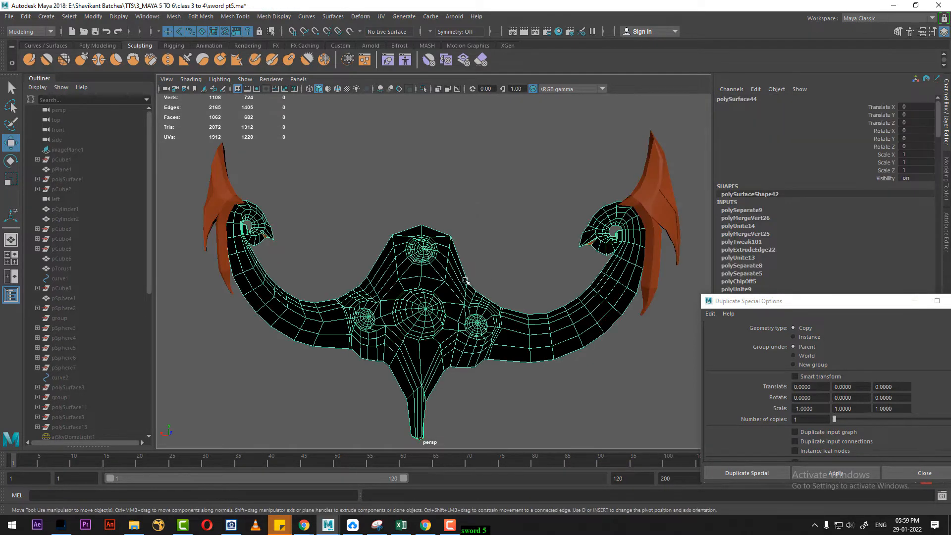
Move the main body's pivot onto its back edge in the top view
alt+drag(493, 289, 450, 283)
key(space)
scroll(496, 316, up, 6)
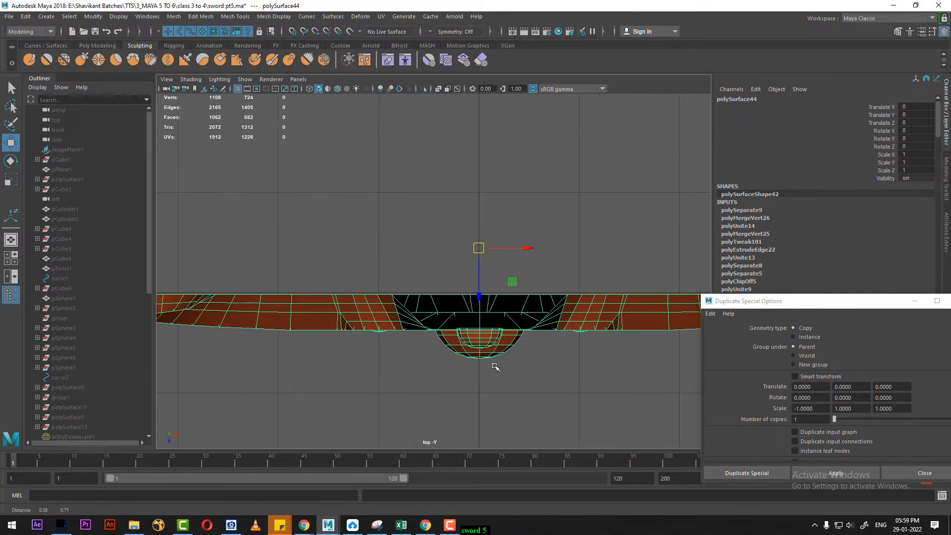
scroll(491, 310, down, 3)
scroll(512, 346, up, 3)
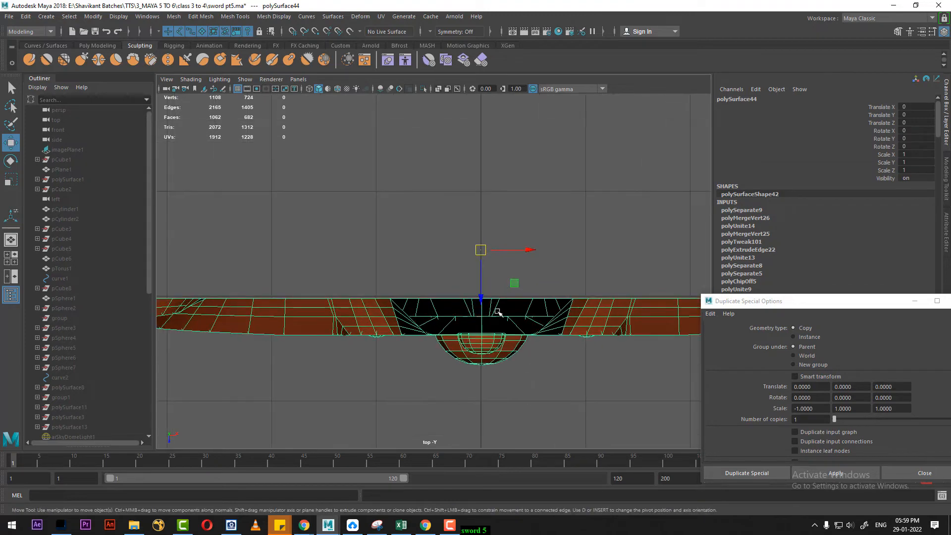
key(d)
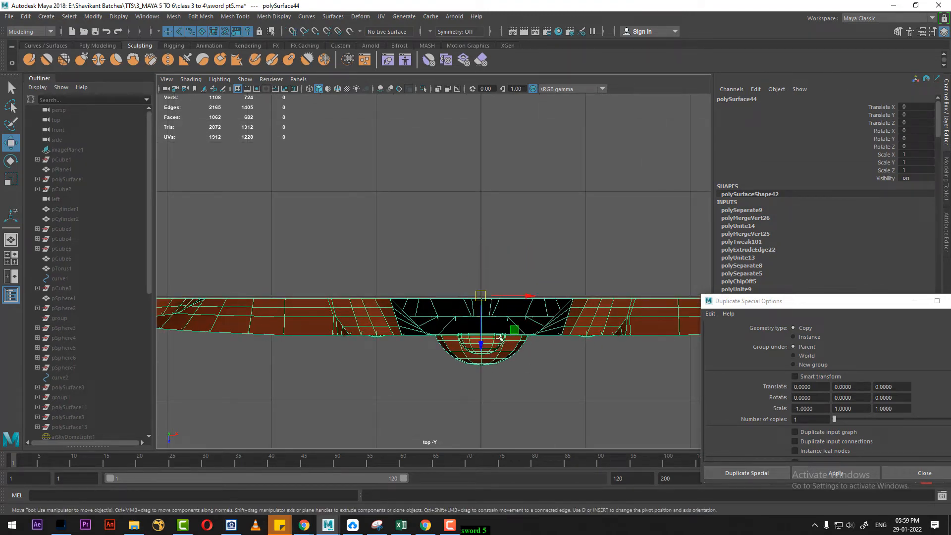
key(space)
drag(503, 344, 505, 317)
alt+drag(525, 313, 372, 185)
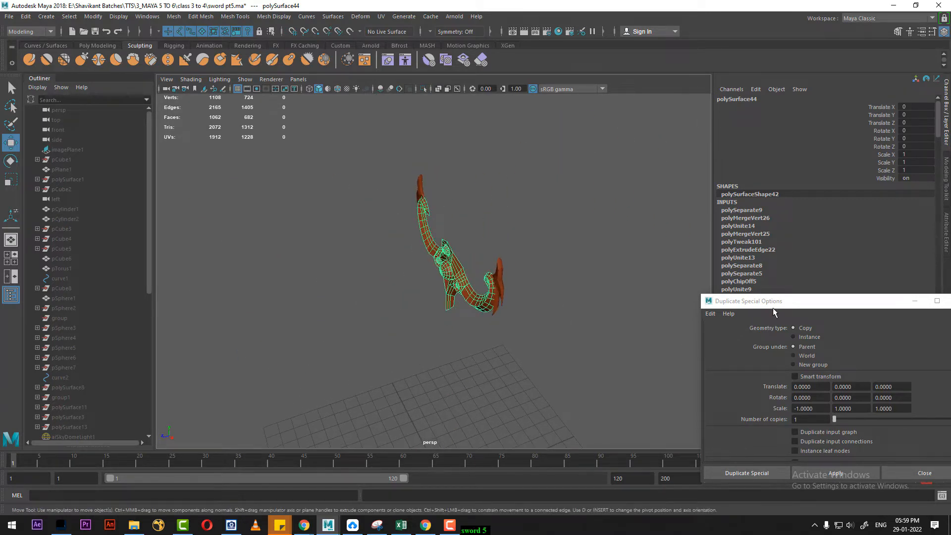
Reset the Duplicate Special settings and create one copy of the main body scaled -1 along Z
drag(775, 312, 687, 152)
alt+drag(457, 333, 466, 416)
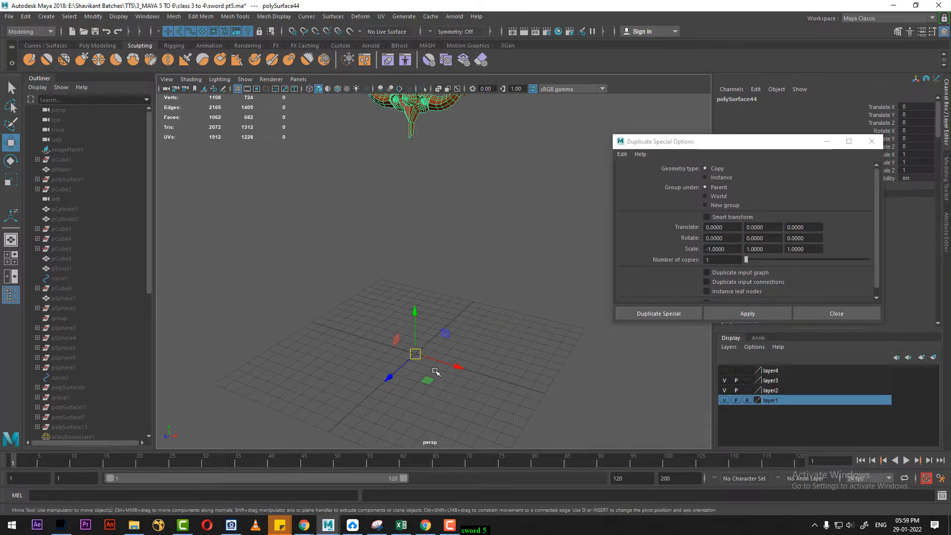
alt+drag(434, 372, 392, 365)
click(622, 154)
click(638, 172)
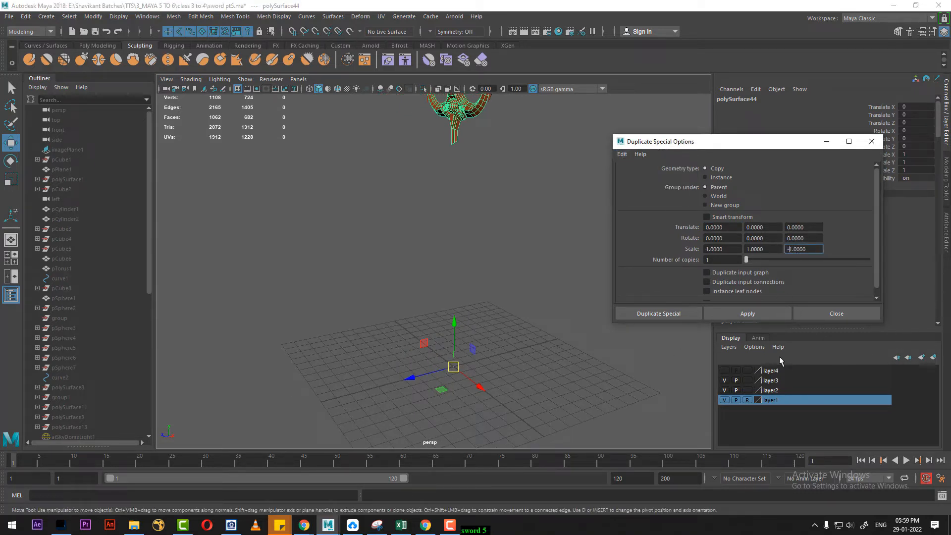
alt+middle_drag(527, 177, 521, 393)
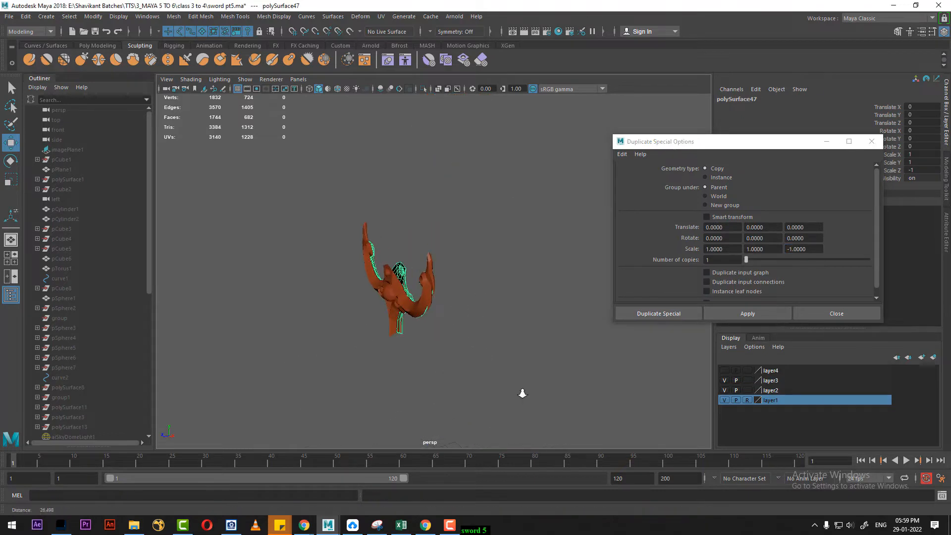
Inspect the seam between the original and mirrored bodies from the side and top, and close the Duplicate Special options
alt+drag(521, 393, 450, 328)
alt+middle_drag(450, 327, 498, 278)
alt+right_drag(497, 278, 518, 337)
alt+drag(519, 338, 431, 222)
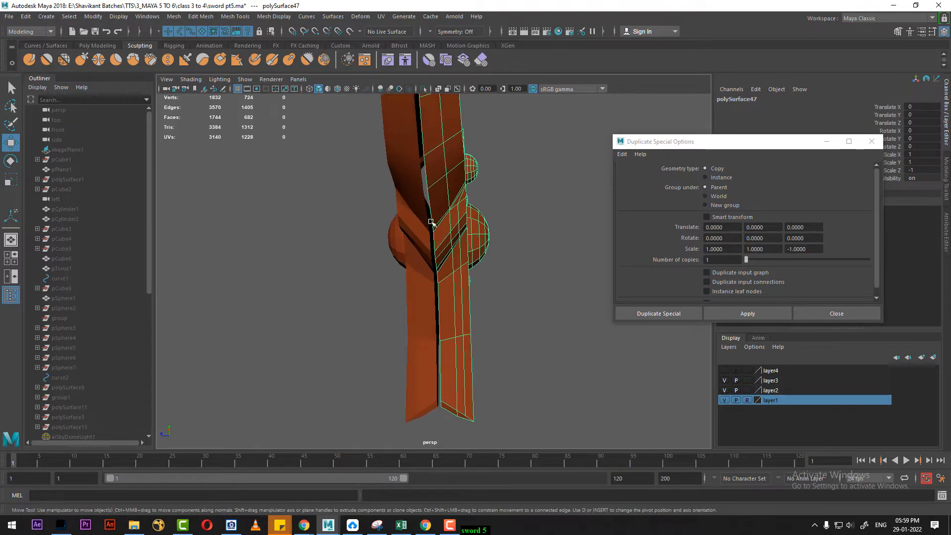
alt+drag(483, 266, 462, 399)
key(space)
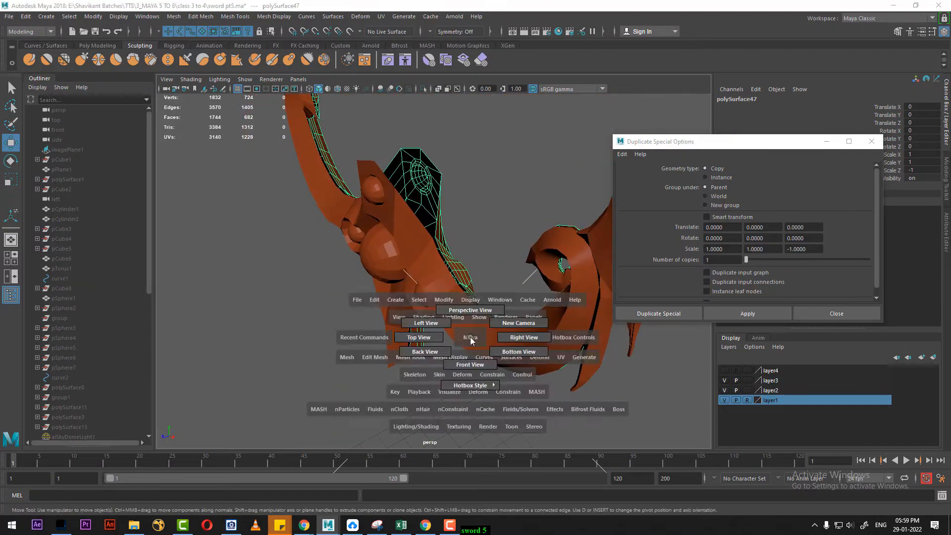
drag(421, 336, 422, 337)
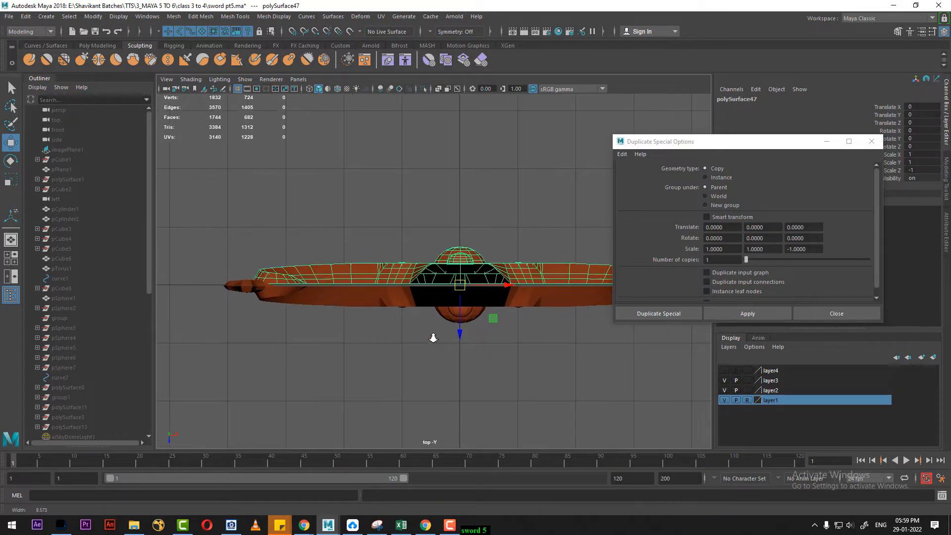
alt+right_drag(440, 367, 473, 460)
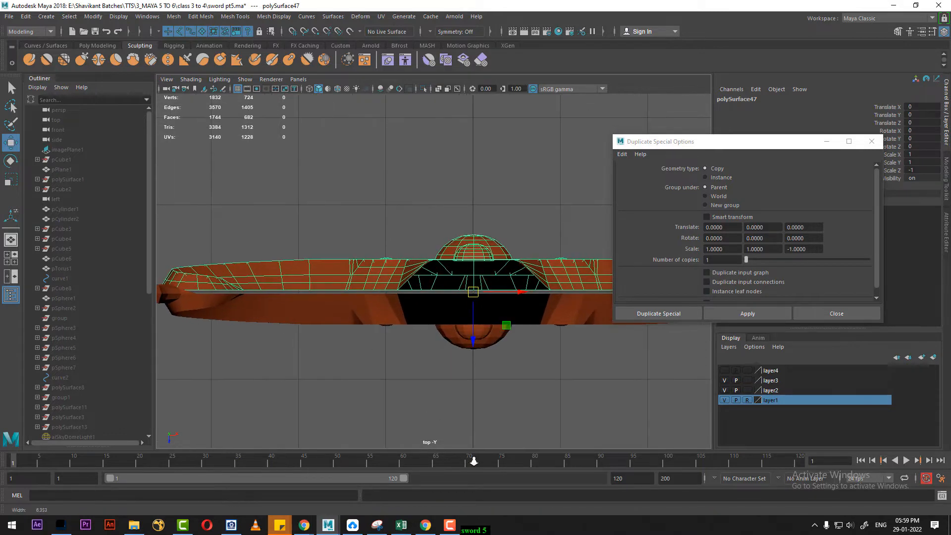
click(836, 314)
Select the front and back bodies of the crossguard and combine them into one mesh
drag(473, 341, 466, 220)
shift+click(503, 337)
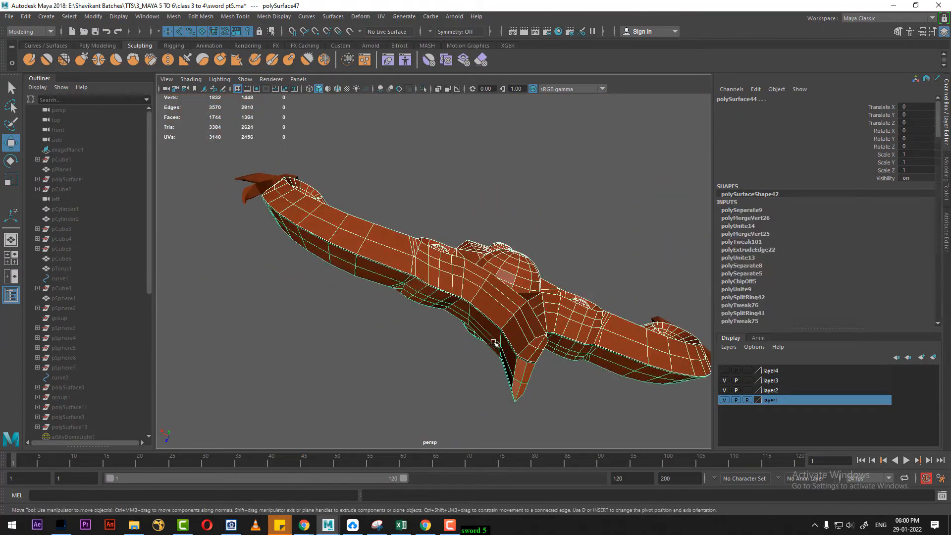
shift+right_click(528, 212)
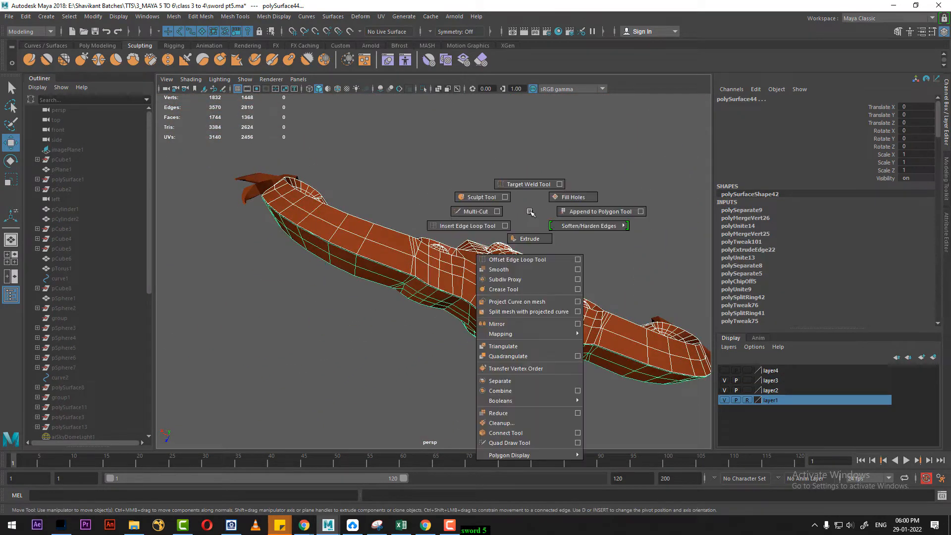
click(524, 390)
Select the border edges along the seam between the front and back bodies and convert the selection to vertices
scroll(494, 361, up, 5)
alt+drag(493, 362, 454, 292)
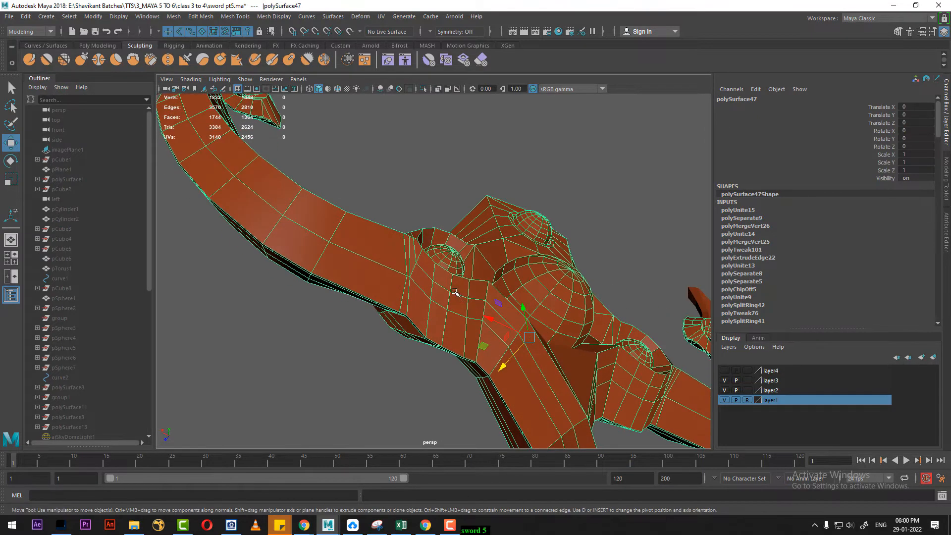
right_drag(454, 293, 452, 250)
scroll(452, 236, up, 4)
alt+drag(441, 285, 493, 218)
click(424, 215)
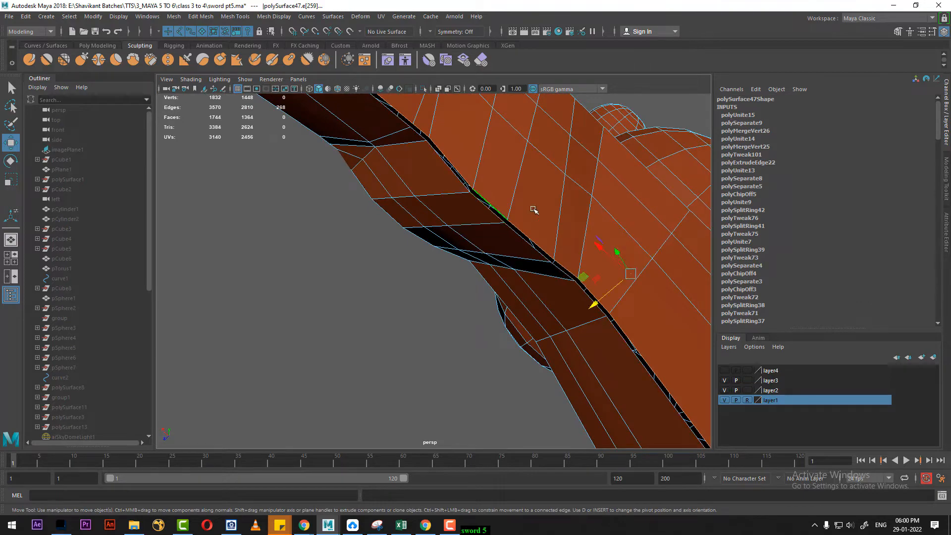
ctrl+right_click(556, 200)
click(499, 200)
Merge the selected seam vertices with a distance threshold of 0.02
alt+drag(500, 201, 445, 338)
scroll(445, 338, down, 3)
shift+right_click(485, 168)
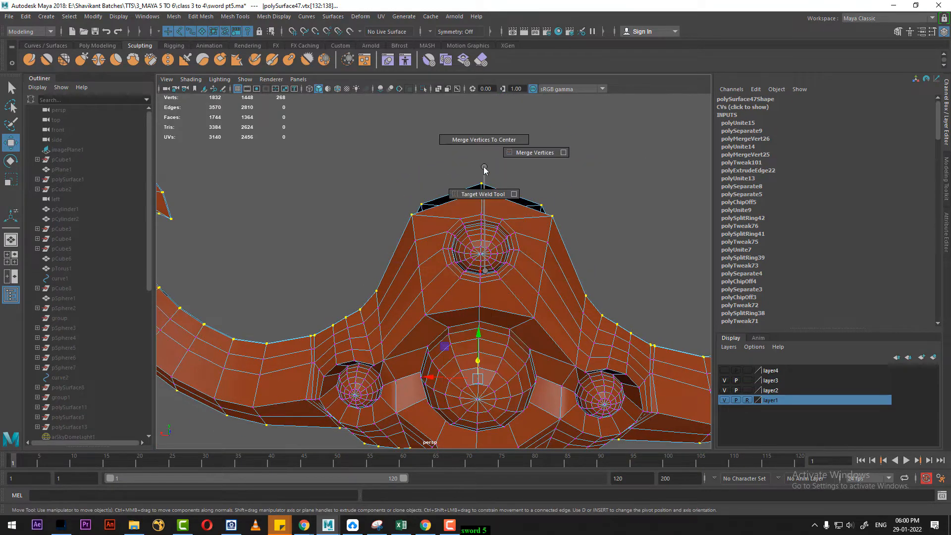
click(548, 142)
alt+drag(548, 144, 558, 312)
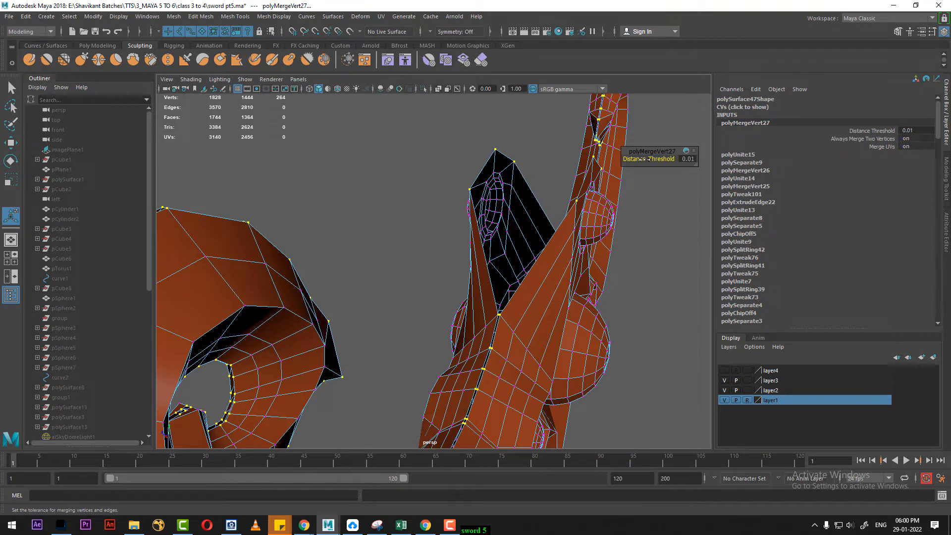
drag(643, 159, 643, 159)
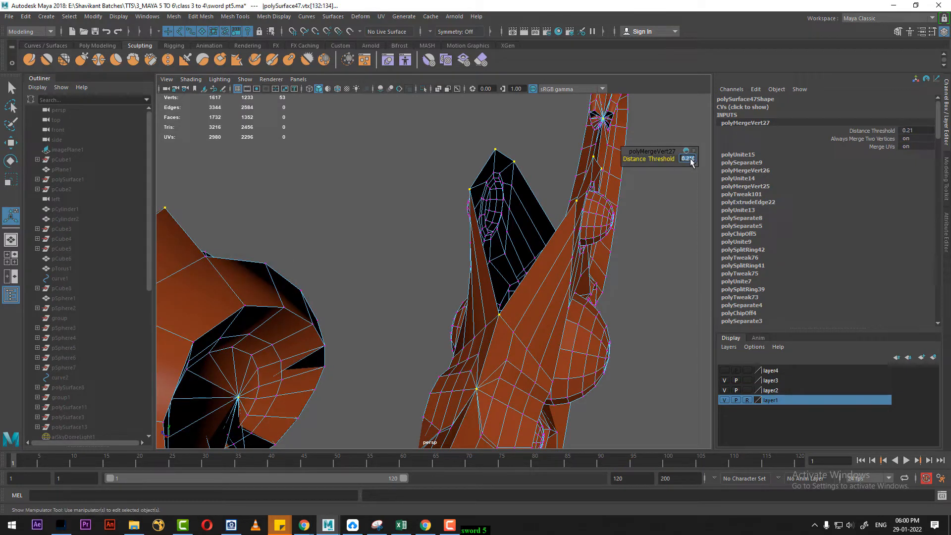
key(Return)
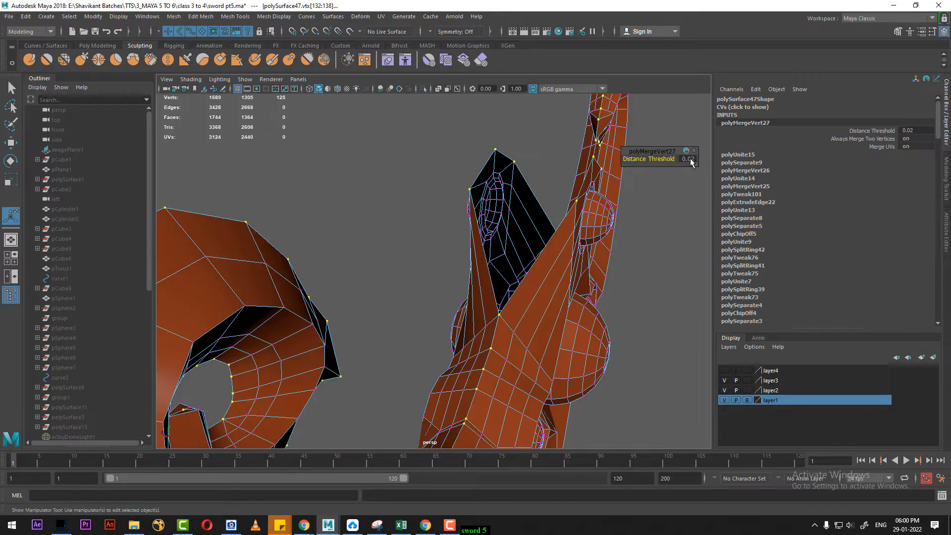
Return the merged crossguard to object mode and inspect its joined seam from the side
alt+drag(494, 393, 444, 289)
right_click(506, 293)
click(582, 255)
click(524, 307)
scroll(496, 325, down, 5)
alt+drag(450, 337, 511, 306)
click(421, 288)
Lower the centre vertices at the bottom end of the crossguard's tip in the left view to make the notch shallower
key(space)
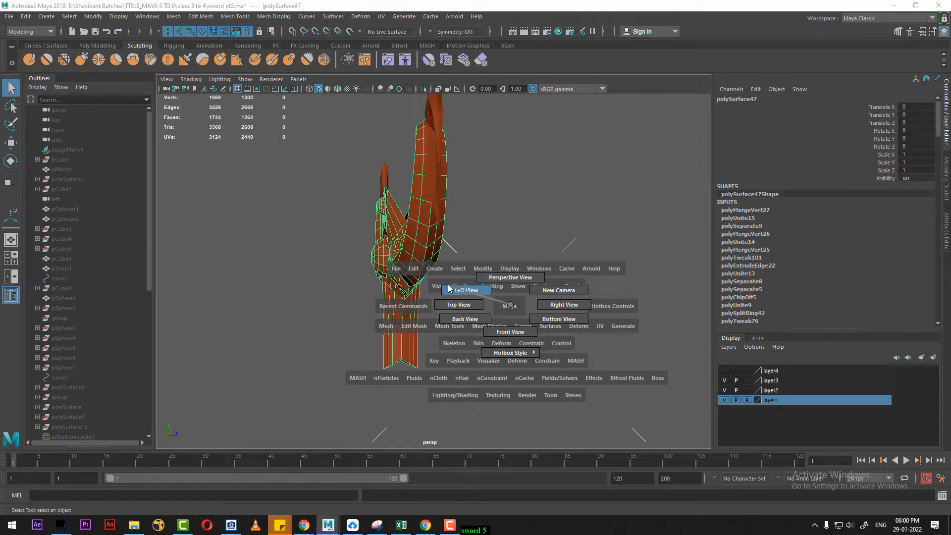
drag(448, 285, 447, 286)
alt+middle_drag(430, 436, 469, 334)
scroll(468, 333, up, 6)
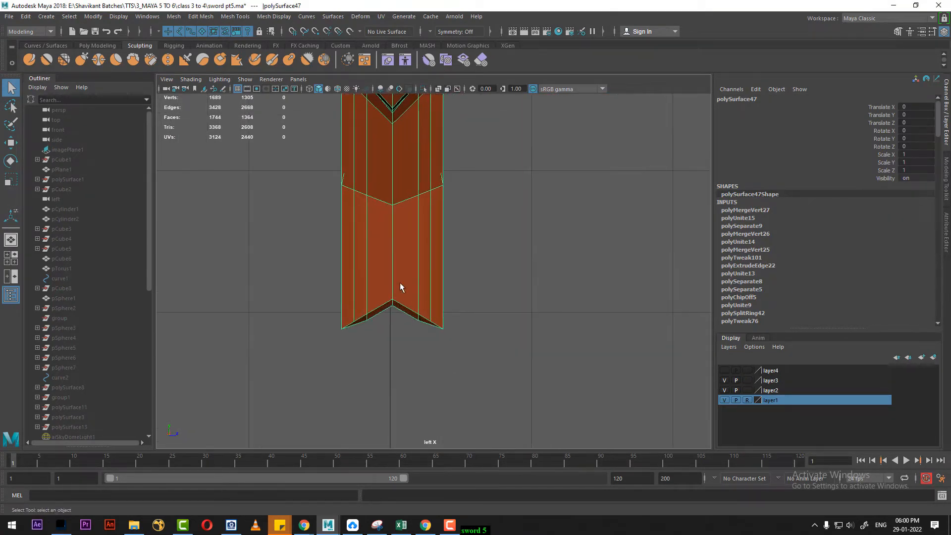
right_drag(399, 239, 308, 233)
scroll(397, 306, up, 2)
drag(387, 291, 371, 338)
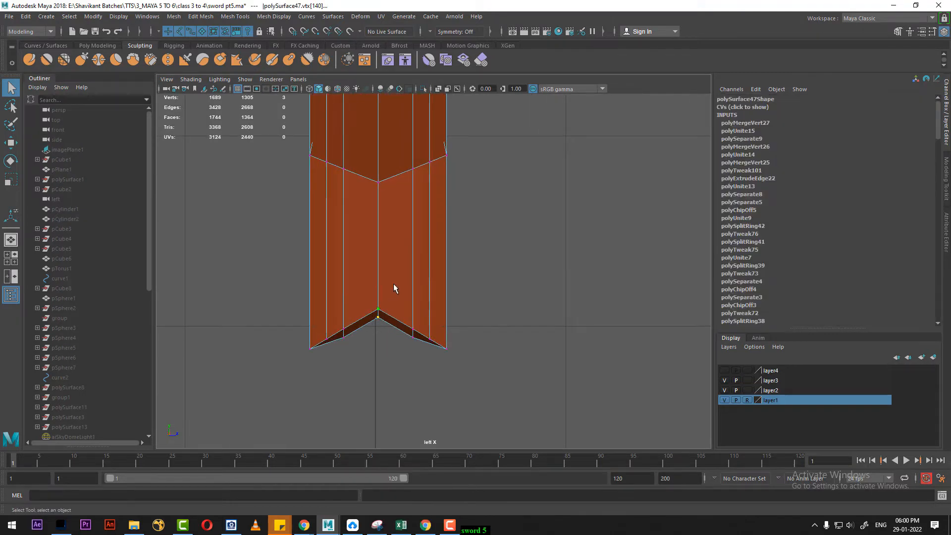
key(w)
drag(379, 263, 379, 274)
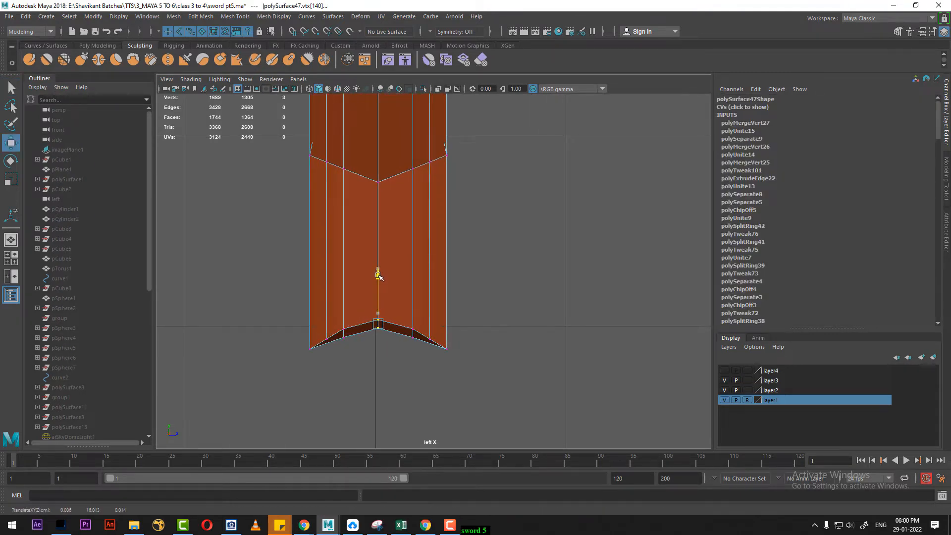
Return the crossguard to object mode in the perspective view and delete its construction history
key(space)
drag(463, 331, 456, 263)
right_drag(456, 263, 528, 212)
click(528, 212)
drag(525, 213, 367, 238)
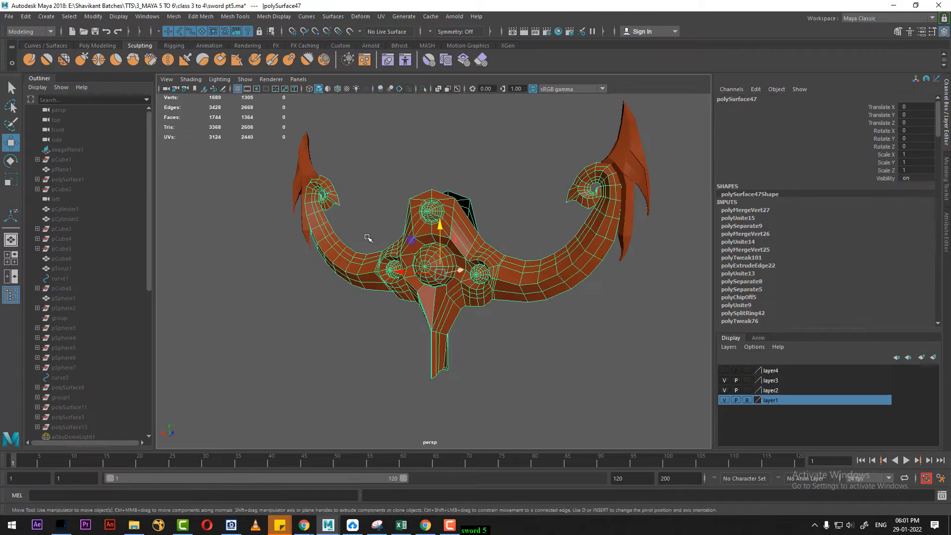
click(25, 16)
mouse_move(141, 133)
click(202, 144)
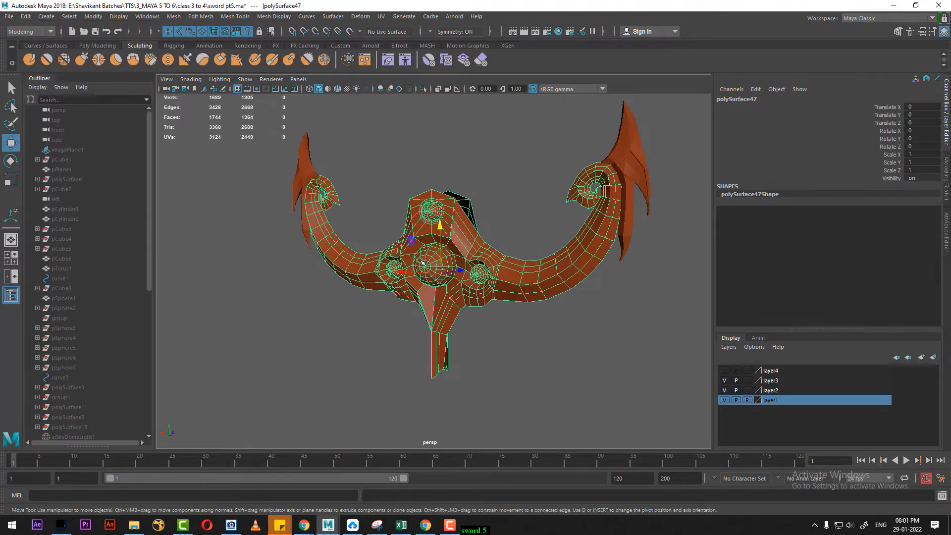
Show the last hidden objects, and then all remaining hidden parts of the sword along with the reference image
scroll(424, 248, down, 3)
key(ctrl+shift+h)
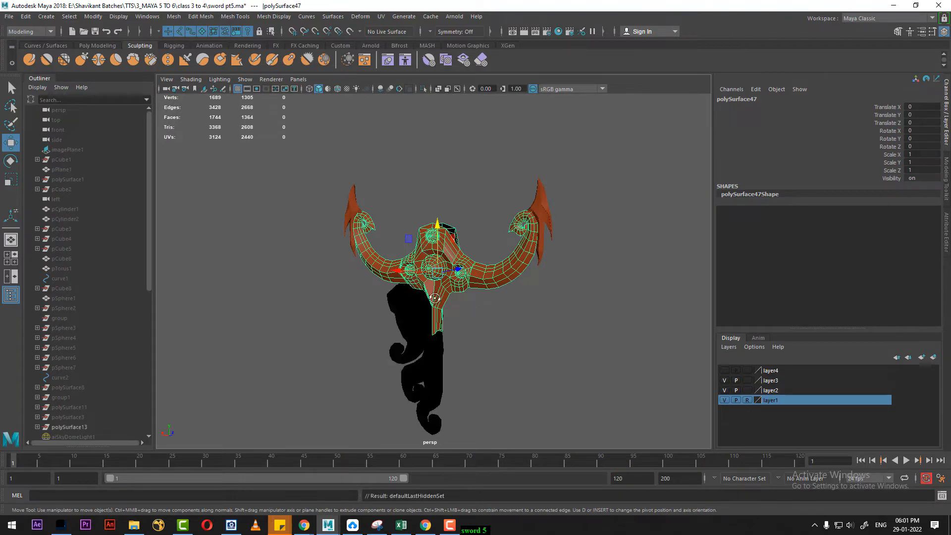
alt+drag(435, 298, 475, 346)
scroll(476, 346, up, 3)
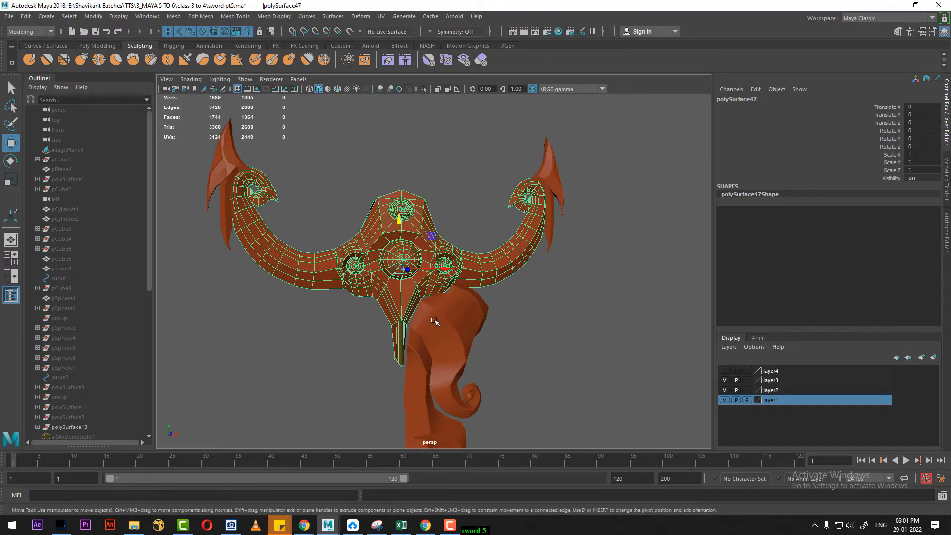
click(119, 16)
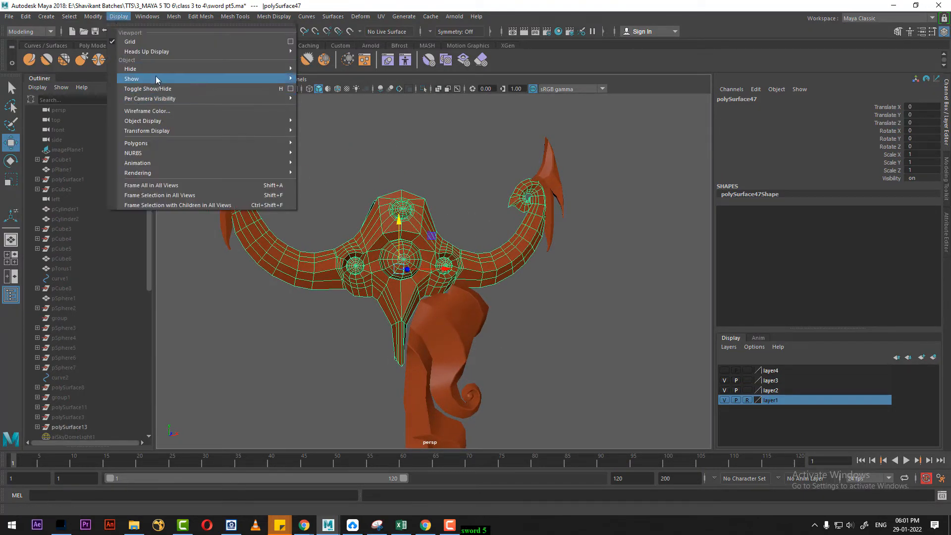
mouse_move(156, 80)
click(362, 126)
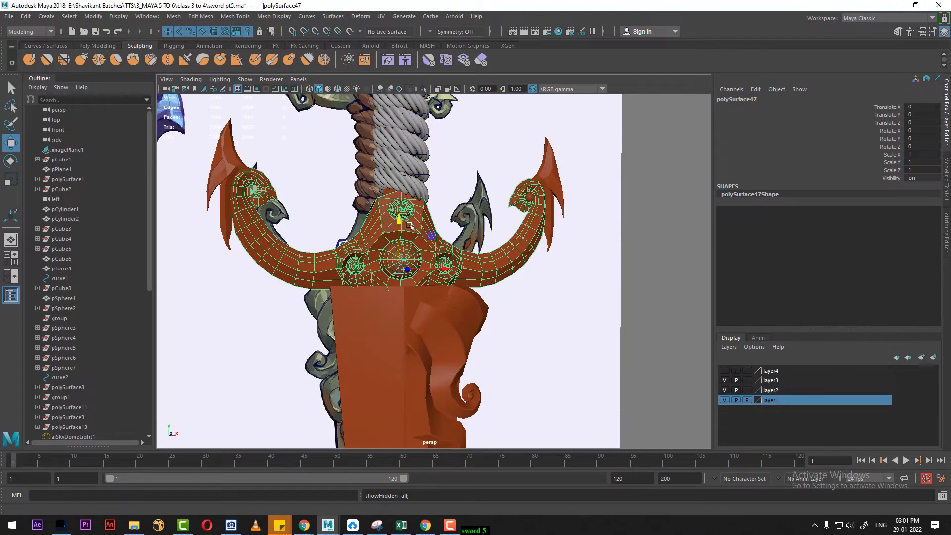
Select the grip's core together with the crossguard and hide all unselected objects
alt+drag(419, 265, 458, 269)
alt+middle_drag(458, 269, 486, 344)
scroll(486, 343, up, 3)
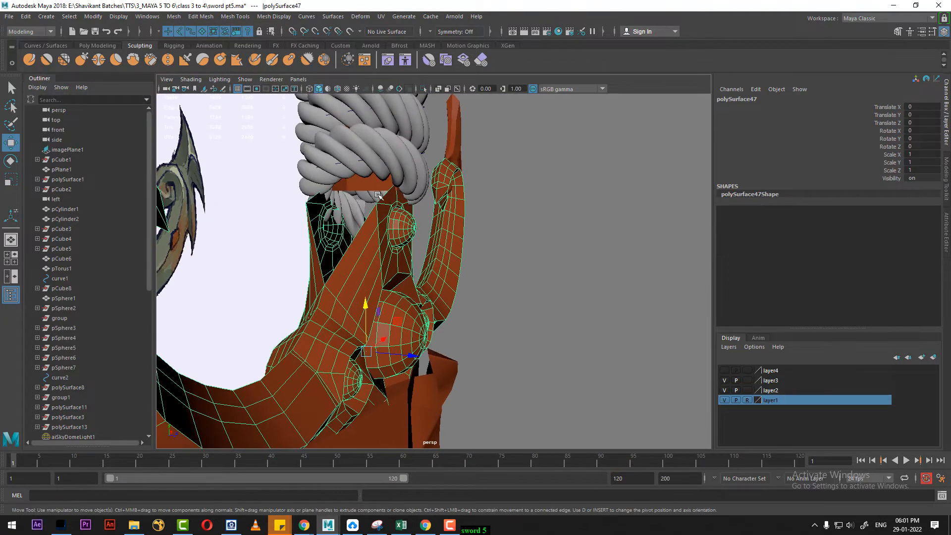
click(373, 186)
shift+click(381, 233)
key(alt+h)
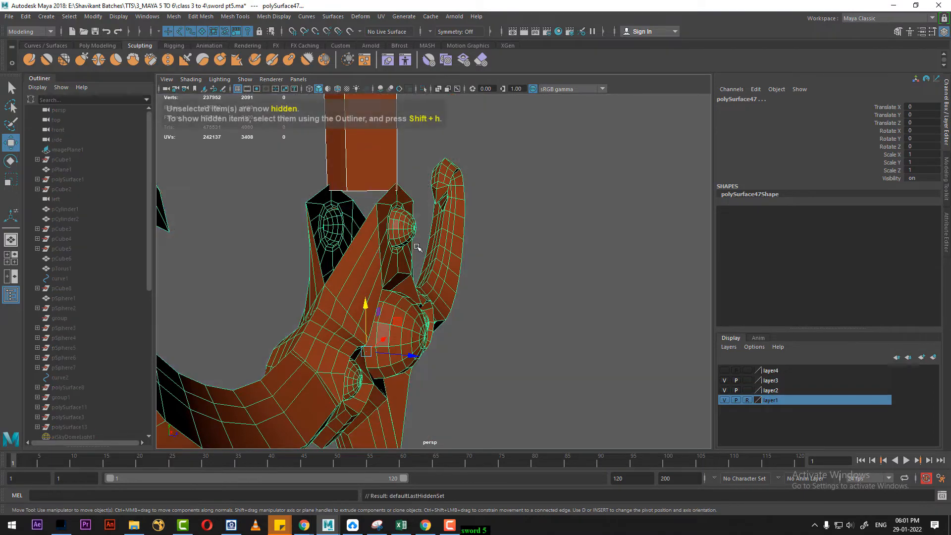
Try scaling the side vertices of the crossguard's upper plate in depth, then undo the scaling
alt+drag(485, 260, 395, 273)
alt+right_drag(395, 273, 401, 273)
alt+drag(401, 273, 472, 255)
key(space)
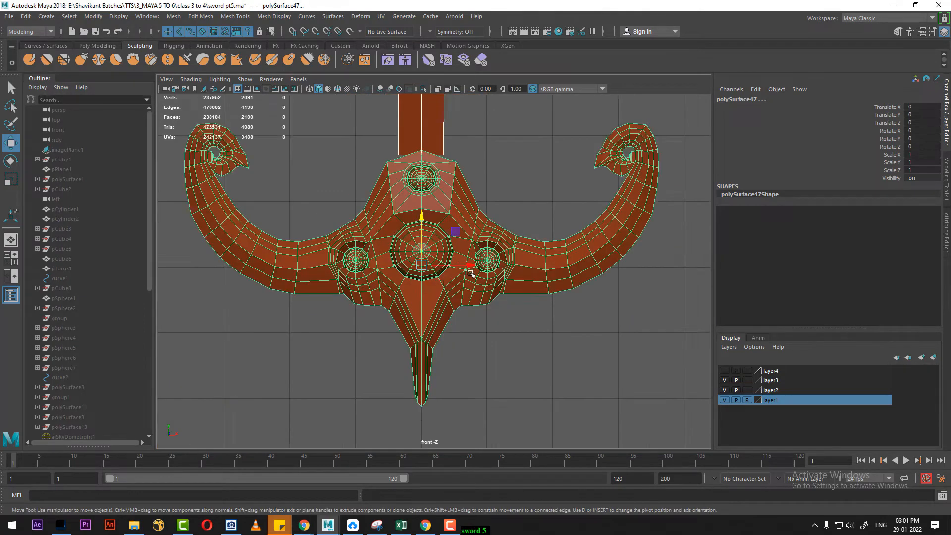
alt+middle_drag(472, 255, 486, 331)
scroll(507, 257, up, 5)
alt+middle_drag(507, 257, 513, 325)
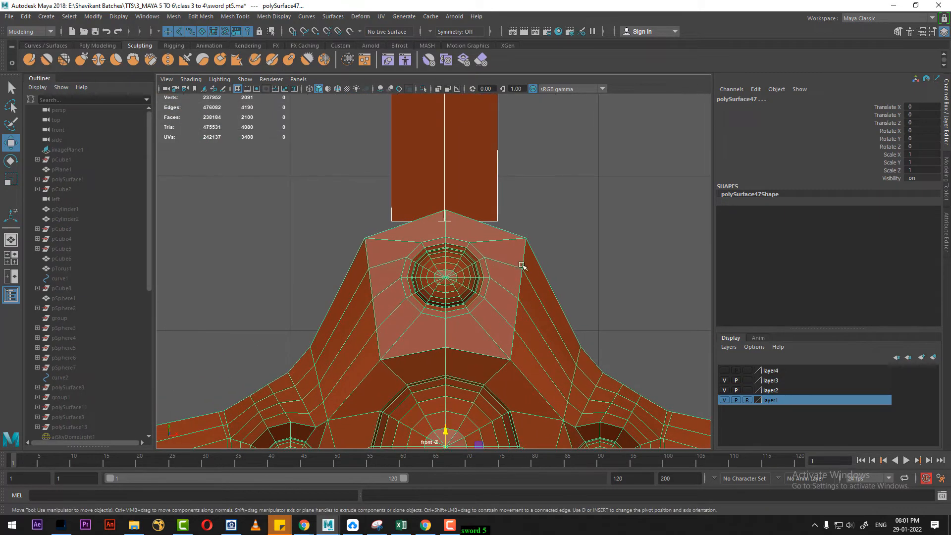
right_drag(517, 236, 331, 212)
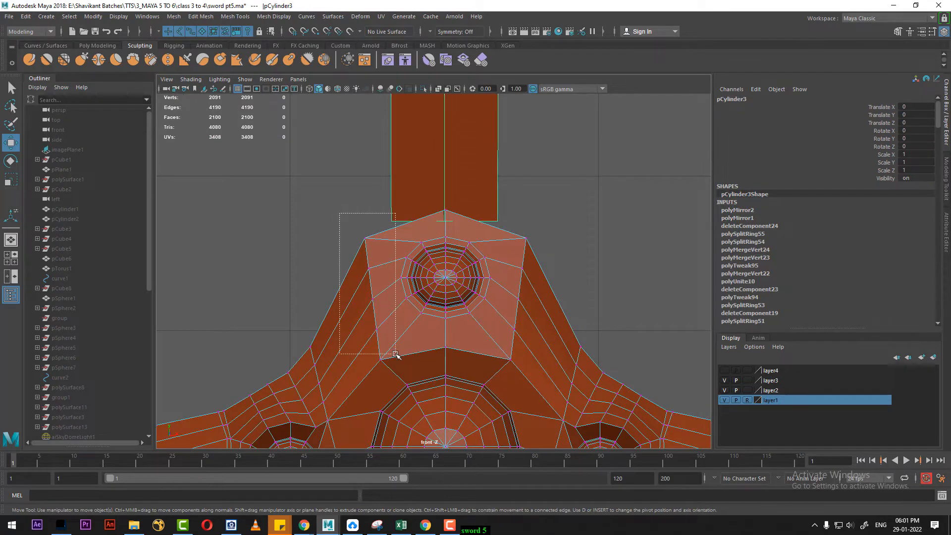
drag(394, 369, 394, 370)
shift+drag(518, 347, 542, 341)
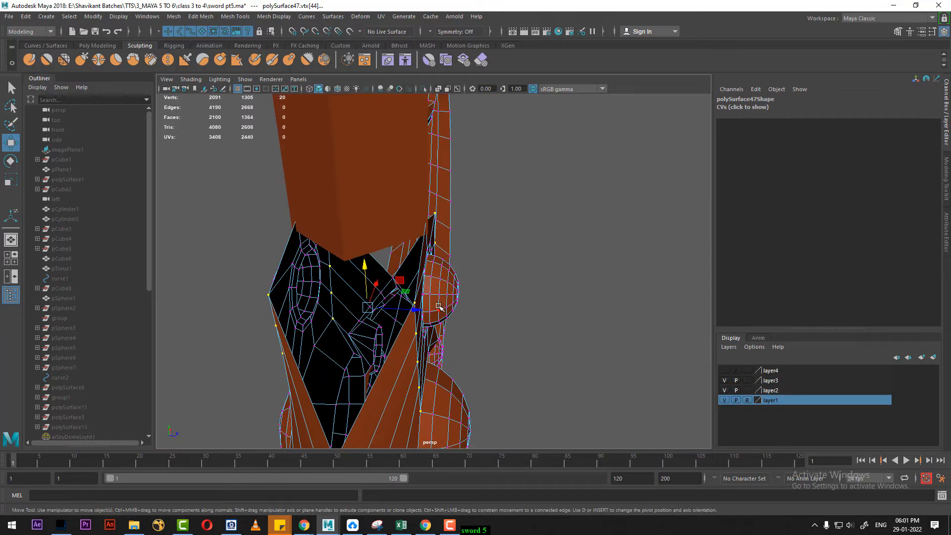
key(r)
drag(411, 308, 360, 353)
key(ctrl+z)
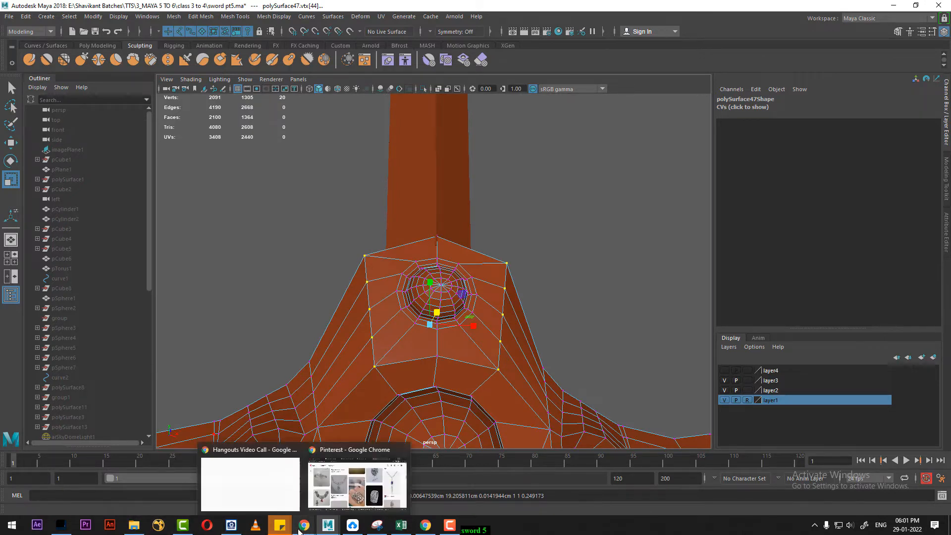
Bring up the sword reference image and merge the front and back corner vertices at their midpoints on both sides of the crossguard's top
click(240, 491)
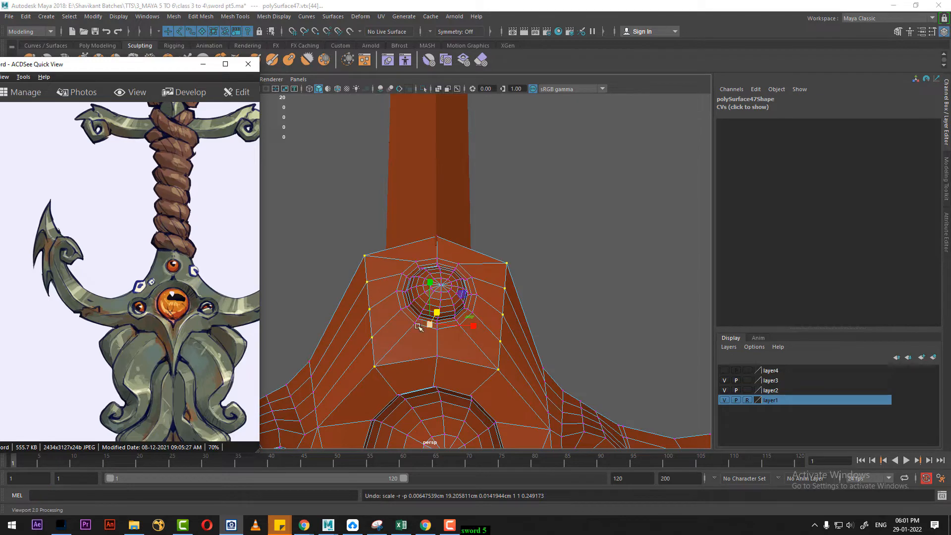
alt+drag(418, 326, 439, 348)
alt+drag(376, 292, 330, 299)
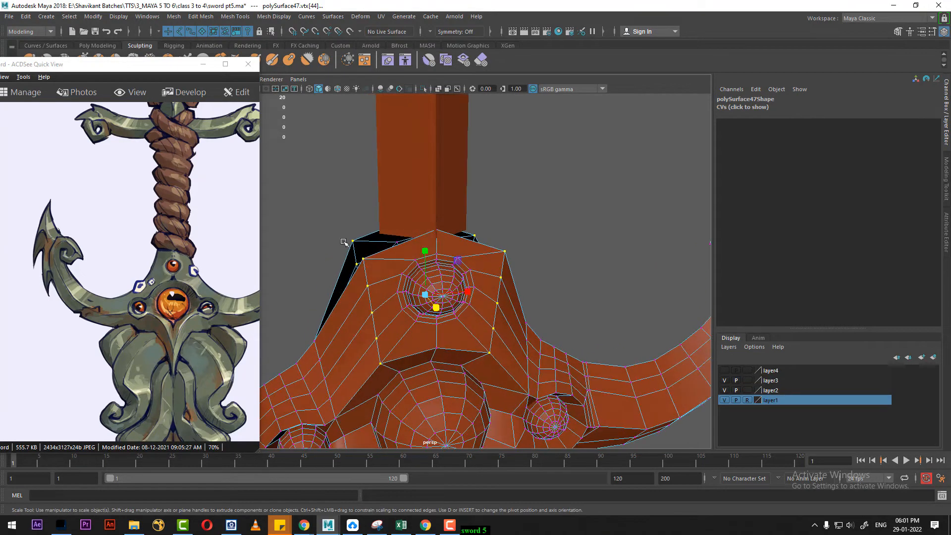
click(363, 257)
shift+right_drag(394, 277, 389, 179)
alt+drag(521, 292, 467, 275)
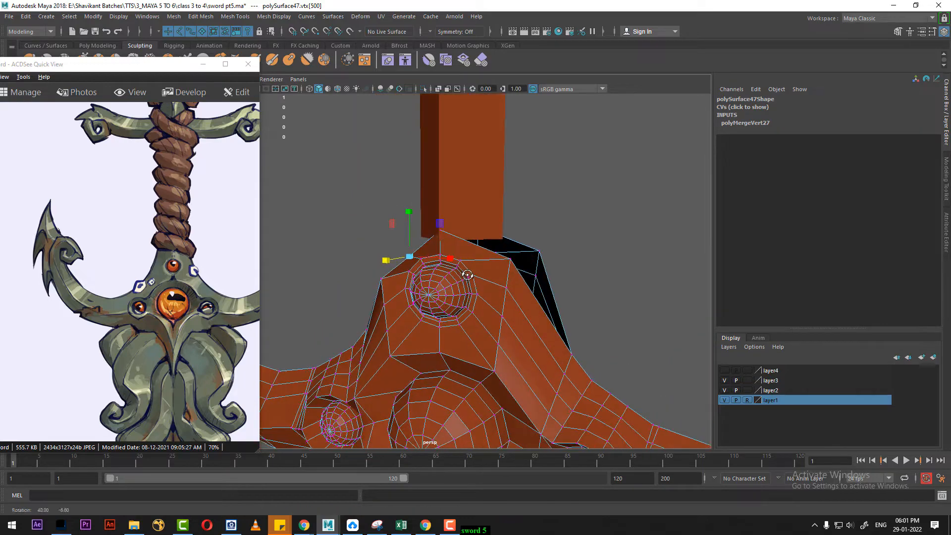
click(508, 271)
key(g)
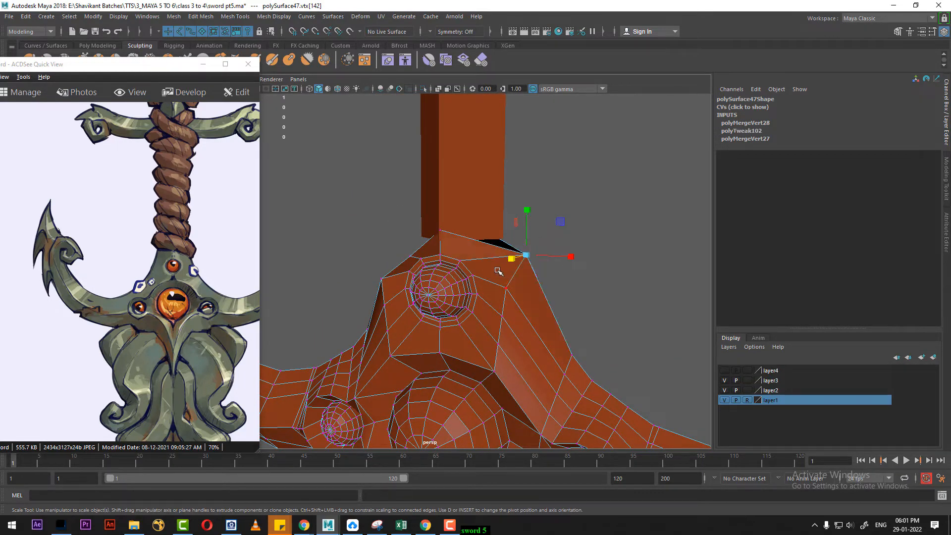
Show the hidden sword parts in the front view and display them as wireframe over the reference image
alt+drag(482, 293, 586, 293)
alt+drag(416, 305, 367, 328)
alt+right_drag(367, 329, 407, 313)
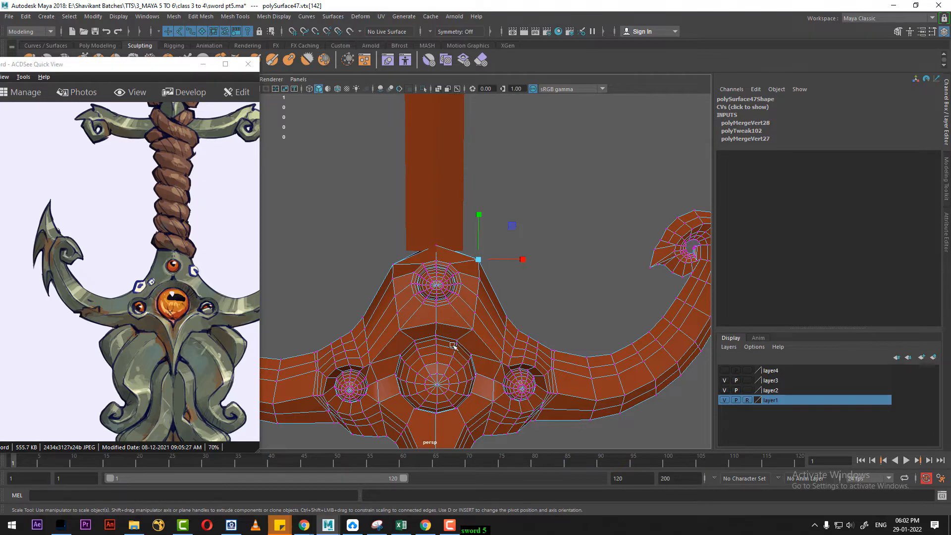
key(space)
drag(473, 346, 484, 315)
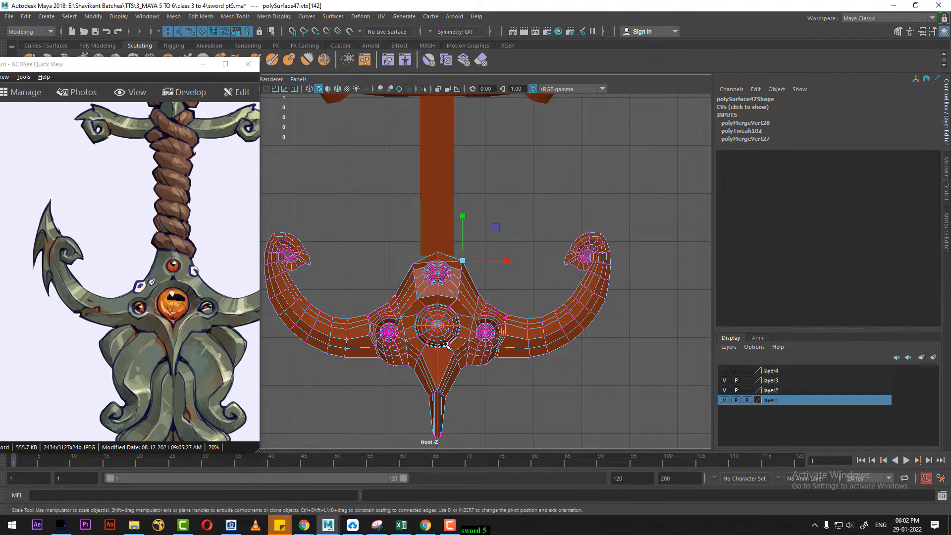
key(ctrl+shift+h)
key(4)
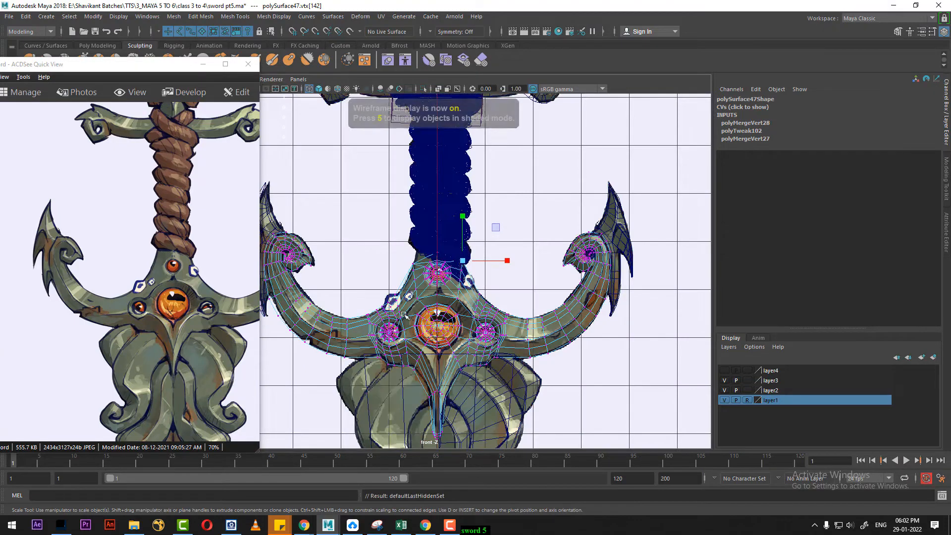
scroll(431, 342, up, 6)
scroll(395, 228, up, 3)
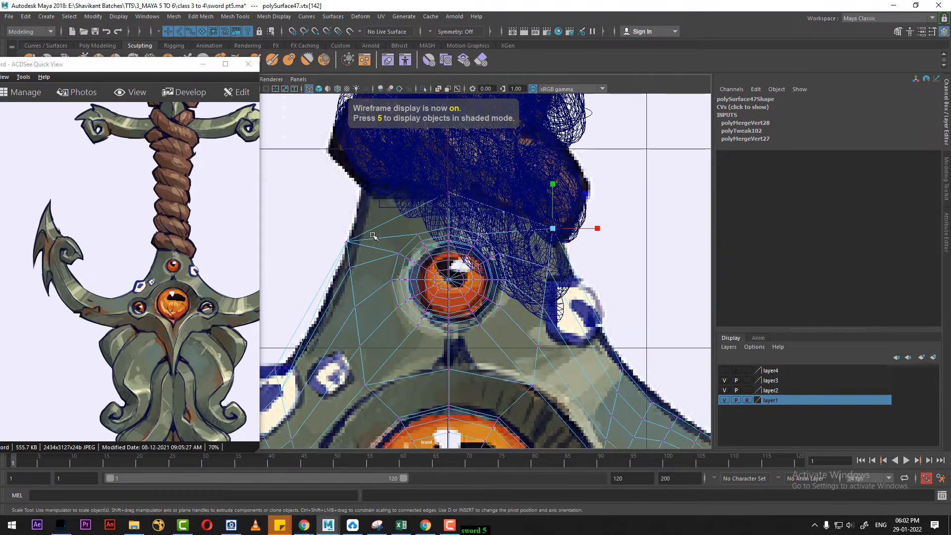
Raise both upper corner vertices of the crossguard slightly and scale them inward along X to fit the reference outline
key(w)
drag(339, 251, 361, 207)
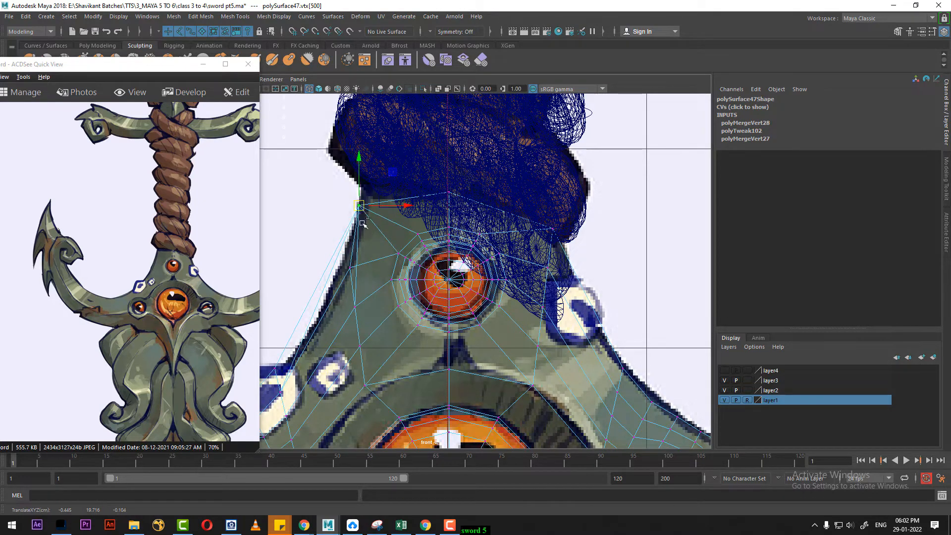
key(ctrl+z)
shift+drag(567, 222, 542, 245)
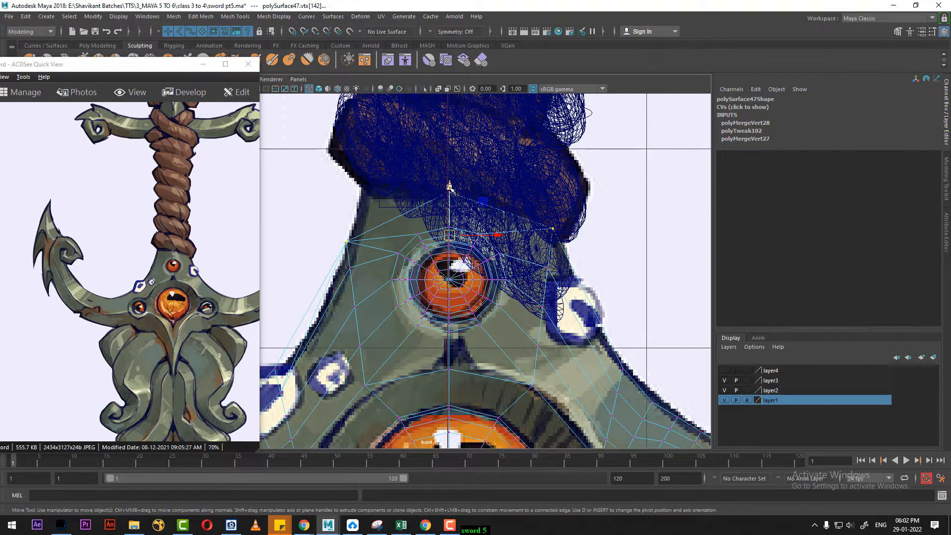
drag(450, 188, 450, 177)
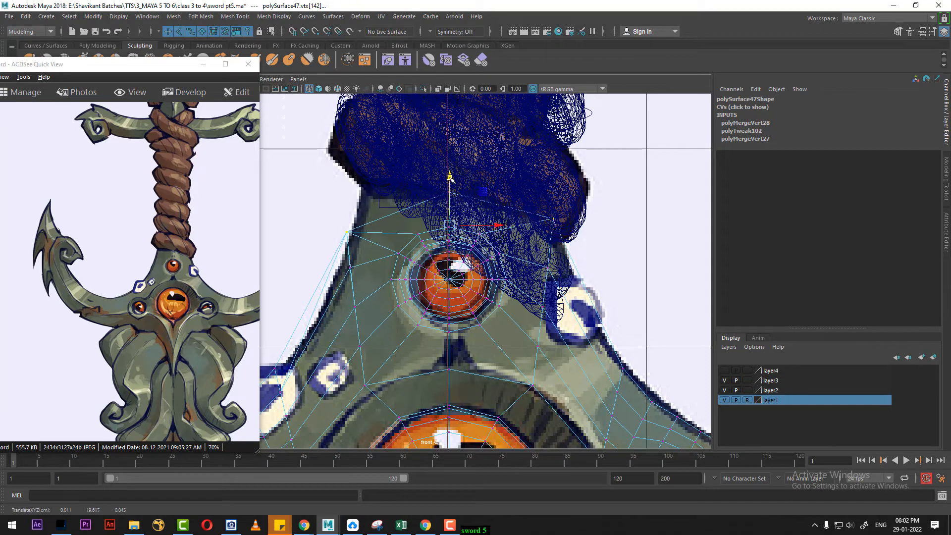
key(r)
drag(495, 227, 492, 227)
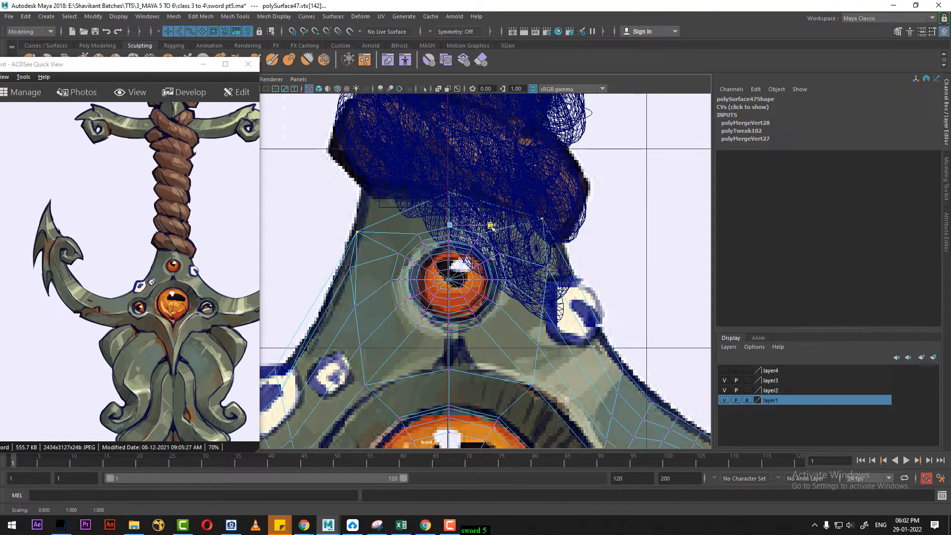
scroll(479, 292, up, 1)
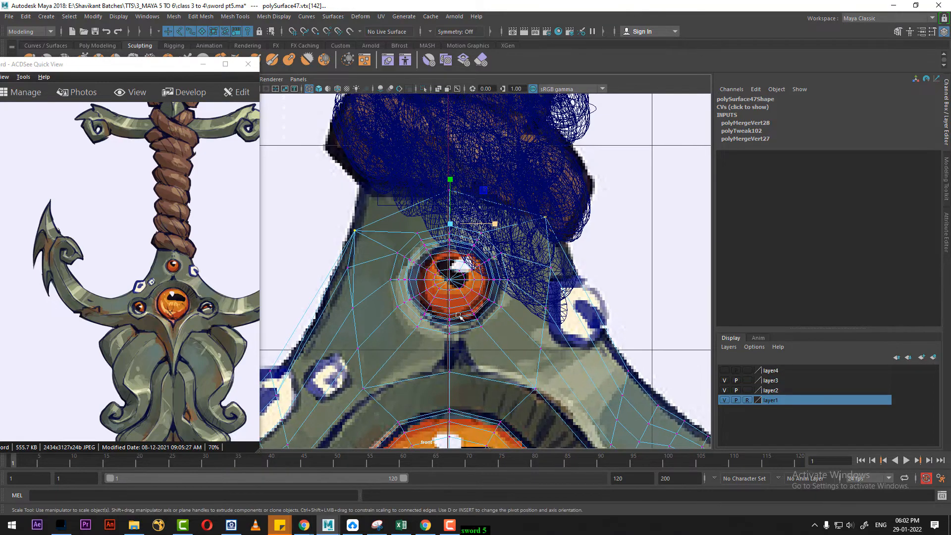
Select the side edges of the crossguard's upper plate on both sides of the top eye in the shaded perspective view
key(space)
mouse_move(482, 318)
mouse_down()
mouse_move(482, 297)
mouse_move(516, 341)
mouse_move(505, 331)
mouse_move(450, 329)
mouse_up()
key(5)
alt+middle_drag(452, 326, 467, 261)
alt+drag(467, 261, 439, 253)
right_drag(428, 177, 428, 176)
click(426, 233)
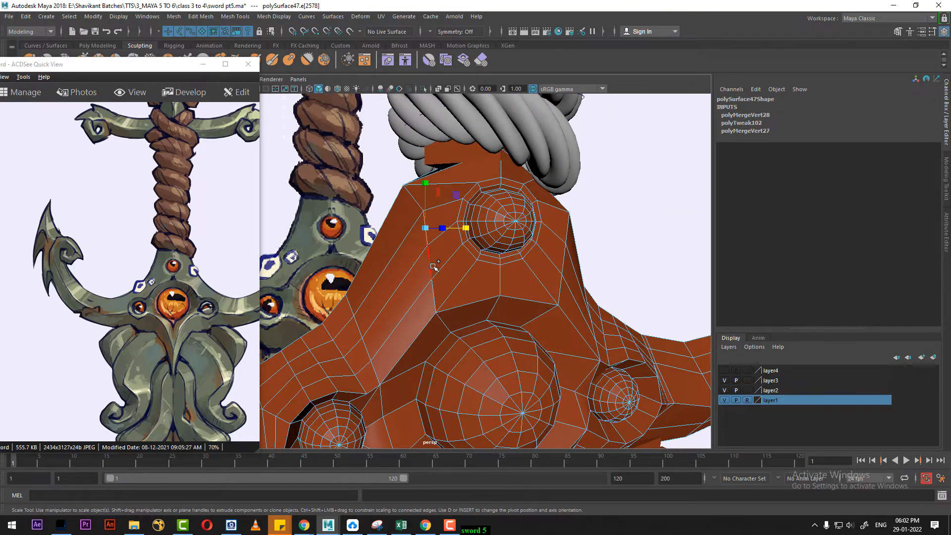
shift+click(431, 265)
alt+drag(436, 296, 540, 248)
click(548, 239)
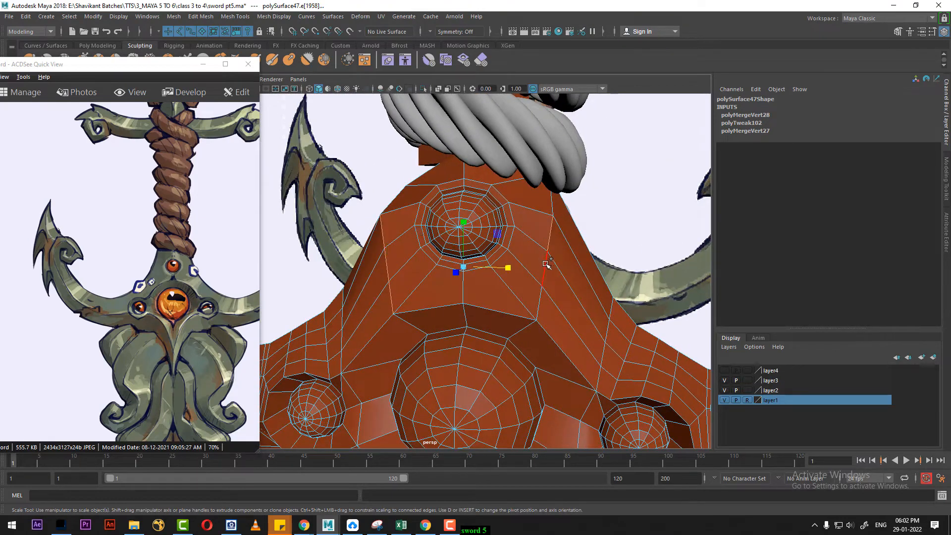
click(449, 525)
click(900, 494)
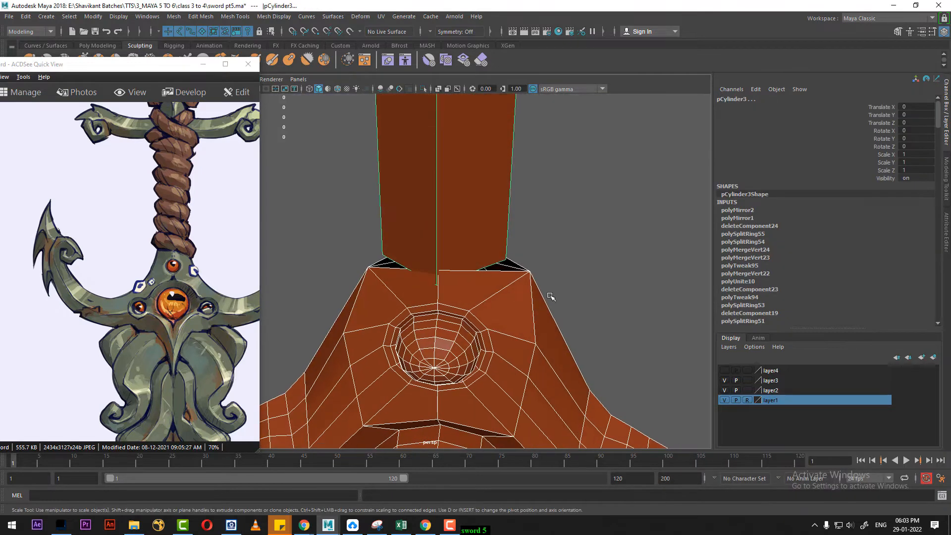
Examine the joint between the grip and the crossguard's top from the side and around the upper eye
click(496, 312)
click(534, 251)
alt+drag(534, 251, 551, 269)
click(468, 263)
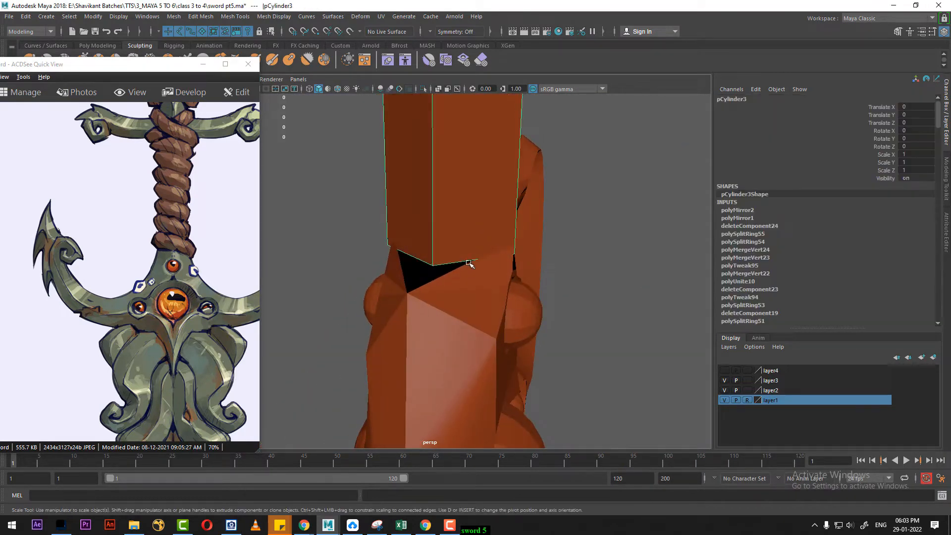
alt+drag(468, 265, 437, 293)
shift+click(473, 290)
alt+middle_drag(455, 315, 542, 176)
key(r)
alt+drag(543, 177, 505, 262)
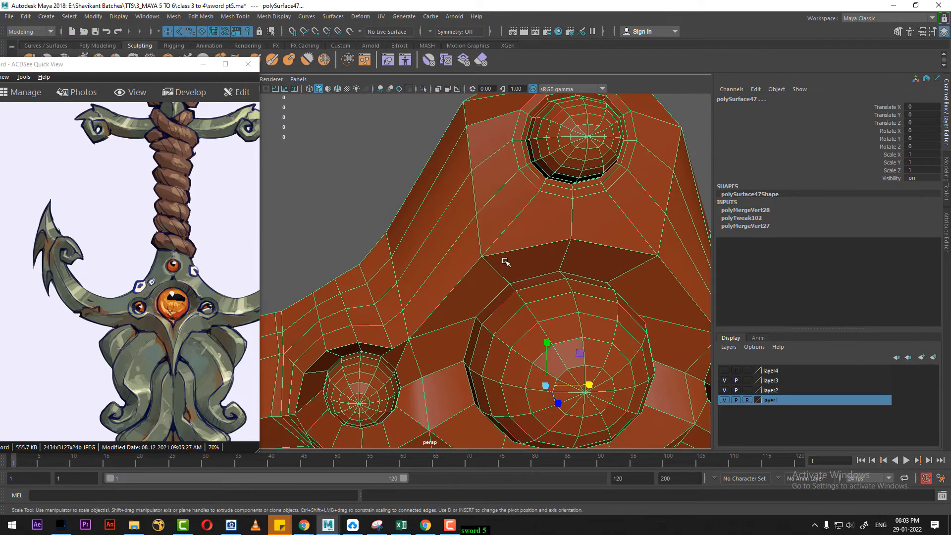
alt+right_drag(494, 241, 499, 173)
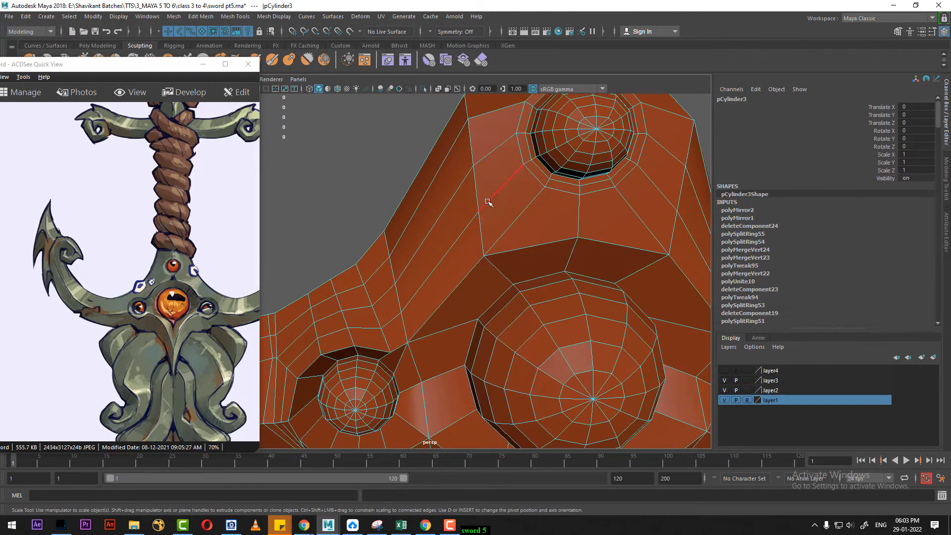
Try to smooth the side edges beside the top eye by repeatedly averaging their vertices, and undo the averaging
click(485, 235)
alt+drag(670, 237, 586, 244)
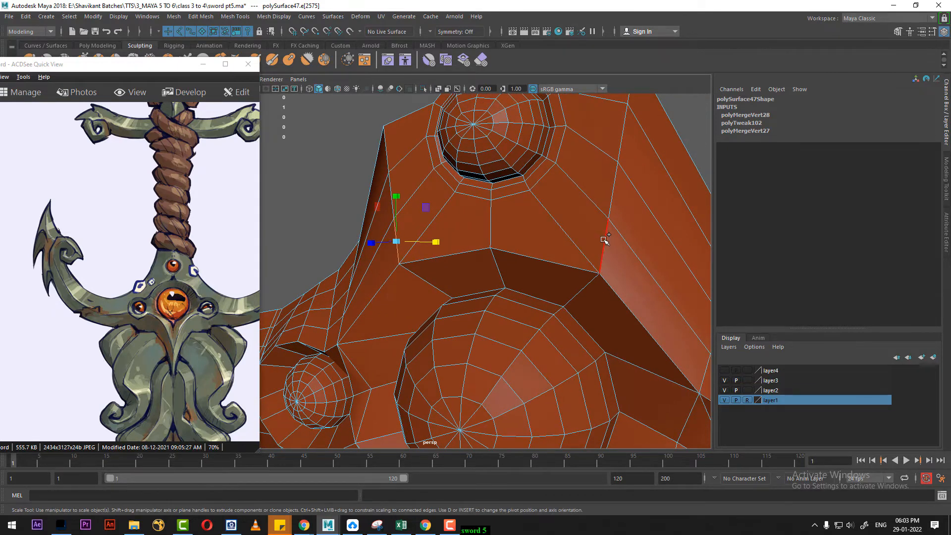
alt+drag(446, 237, 452, 197)
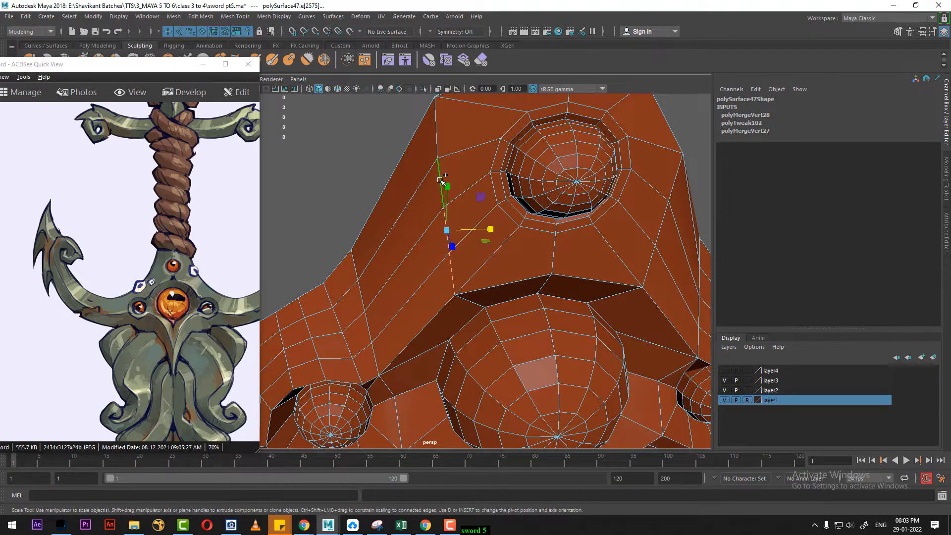
ctrl+right_drag(478, 179, 365, 186)
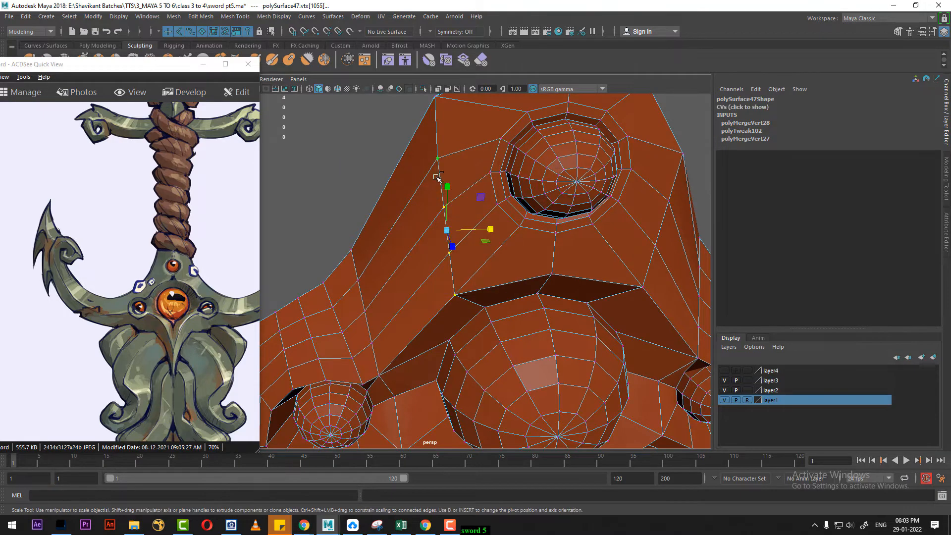
shift+right_click(428, 173)
click(480, 159)
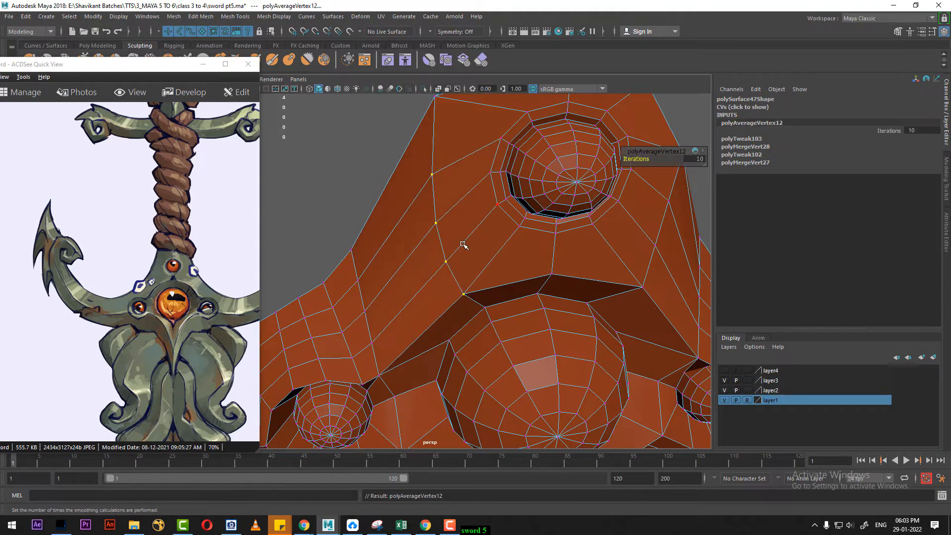
alt+drag(461, 240, 501, 181)
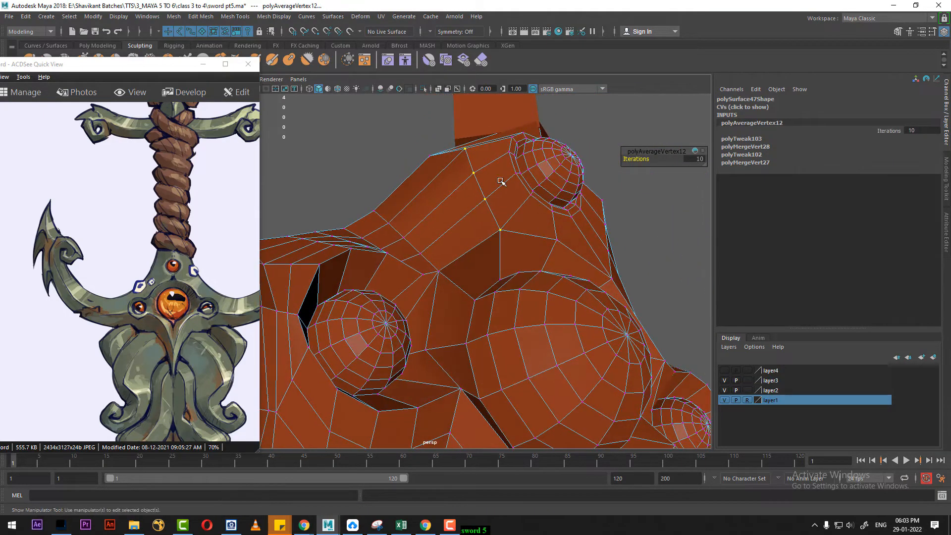
key(g)
key(g)
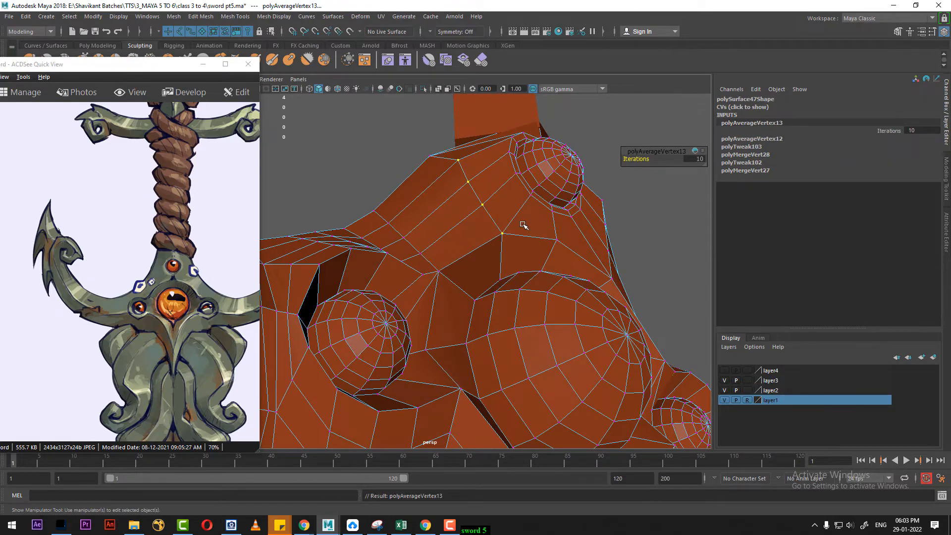
alt+drag(515, 233, 499, 282)
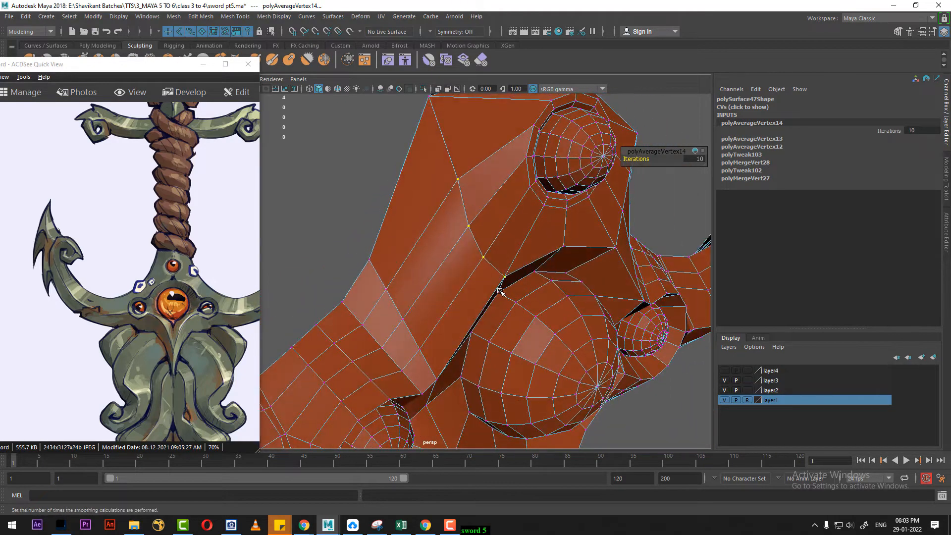
key(ctrl+z)
key(ctrl+z)
key(ctrl+z)
Select the grip and the crossguard together and show their joint in the left side view
alt+drag(552, 260, 601, 322)
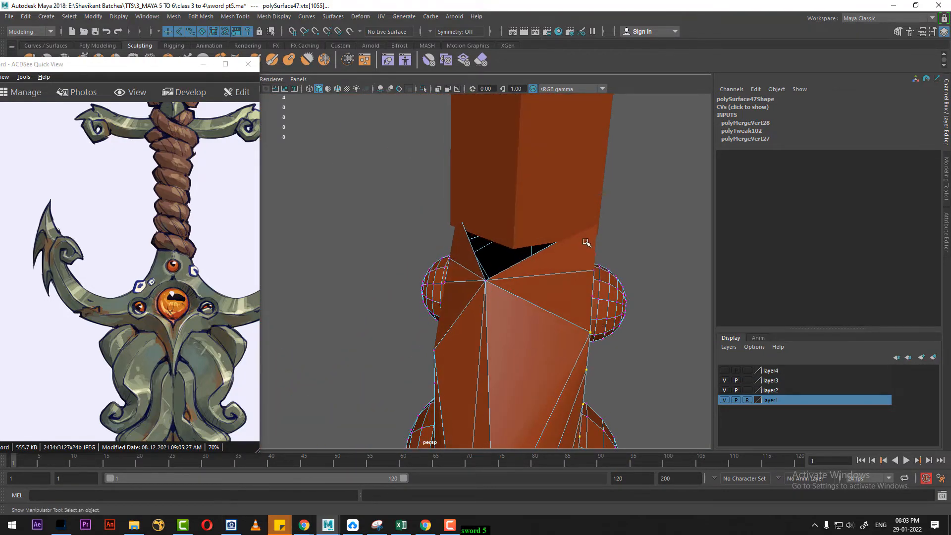
right_drag(577, 200, 622, 186)
click(623, 188)
click(566, 217)
shift+click(560, 257)
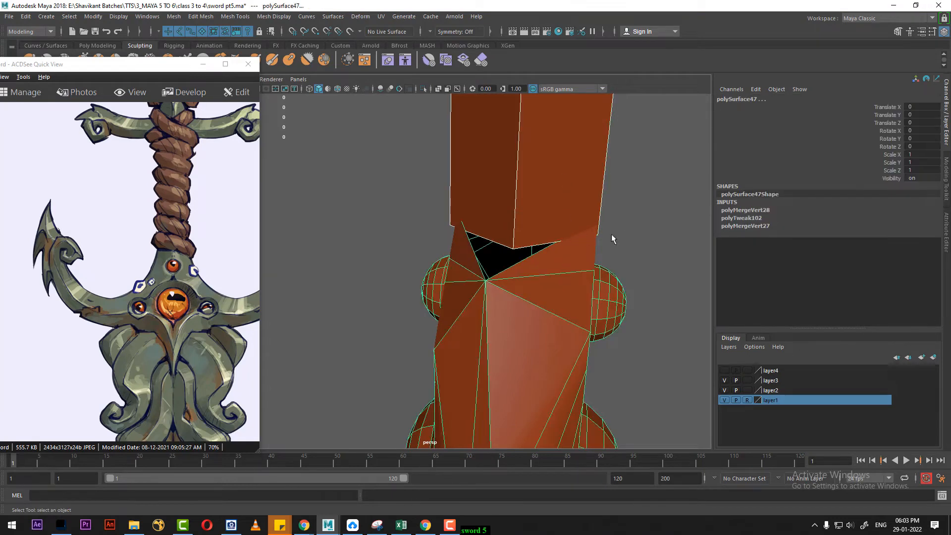
key(space)
click(621, 220)
drag(570, 202, 570, 201)
alt+middle_drag(498, 207, 546, 419)
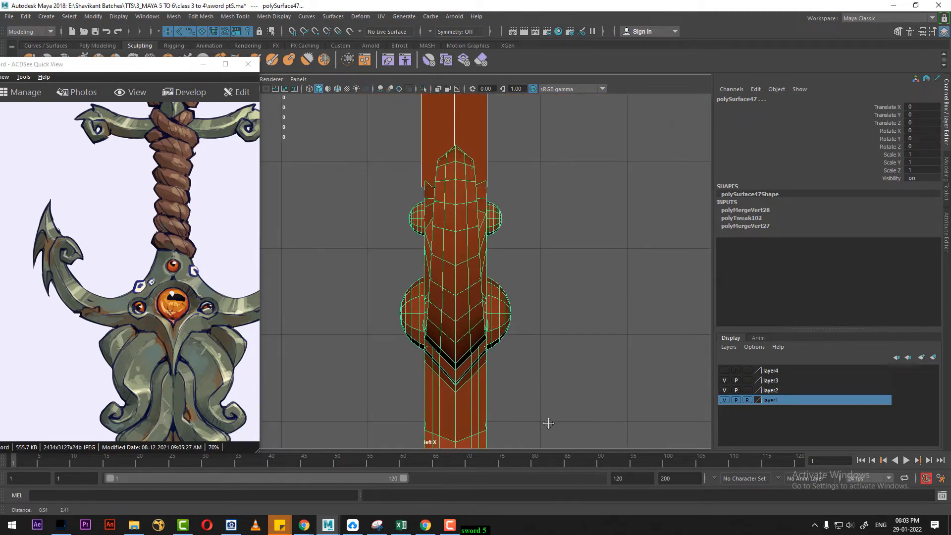
Try to scale the crossguard's front and back top vertices outward along Z, and undo the scaling
alt+middle_drag(482, 162, 504, 281)
alt+right_drag(504, 281, 582, 309)
alt+middle_drag(582, 309, 527, 270)
alt+right_drag(528, 270, 599, 286)
right_drag(618, 242, 567, 240)
alt+right_drag(550, 258, 635, 286)
alt+middle_drag(618, 290, 595, 230)
alt+right_drag(595, 230, 613, 282)
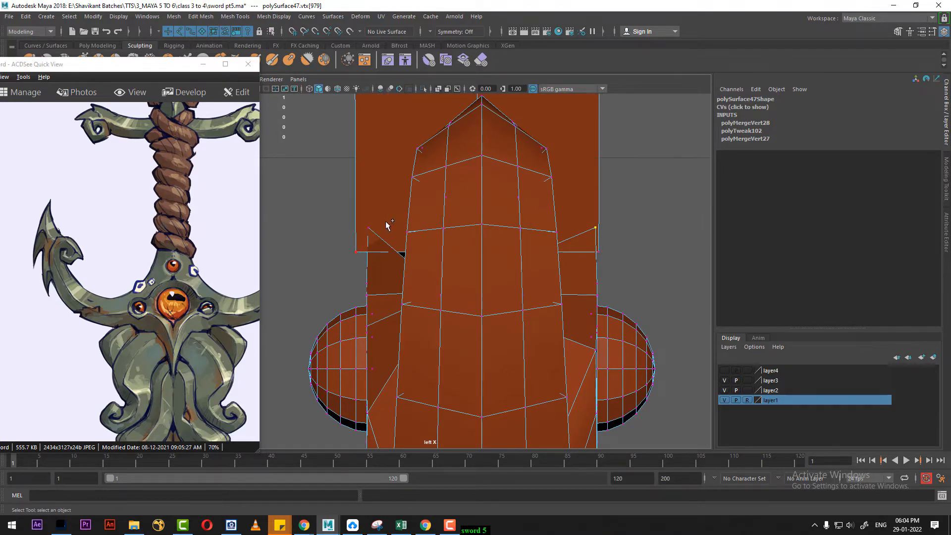
key(r)
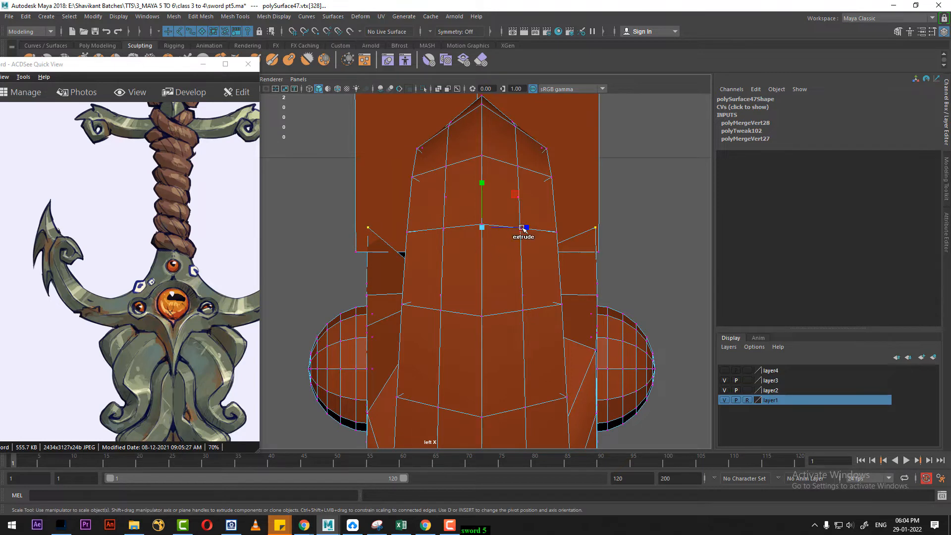
drag(532, 229, 529, 228)
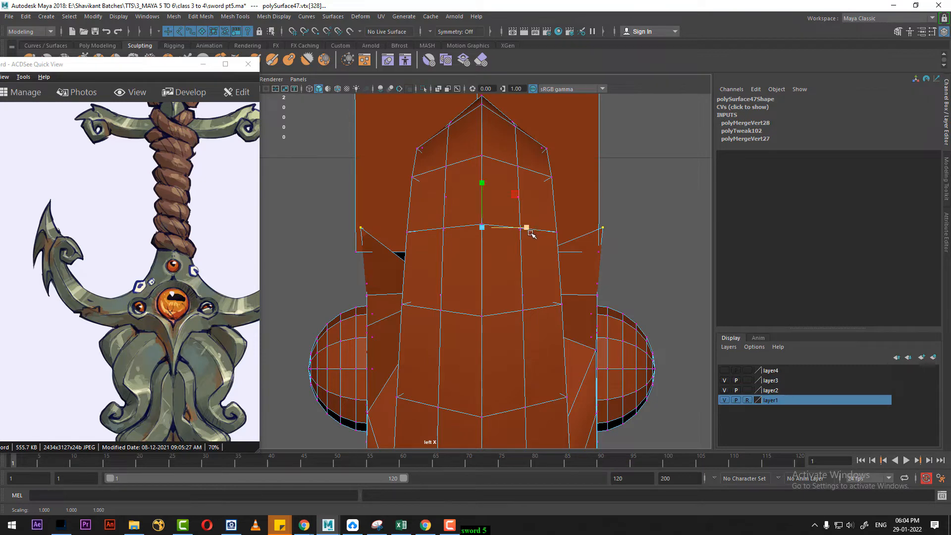
key(ctrl+z)
Select the whole crossguard in object mode and shift it along Z to -0.018 towards the grip's centre
right_drag(506, 229, 614, 169)
click(616, 170)
click(485, 308)
scroll(499, 317, down, 10)
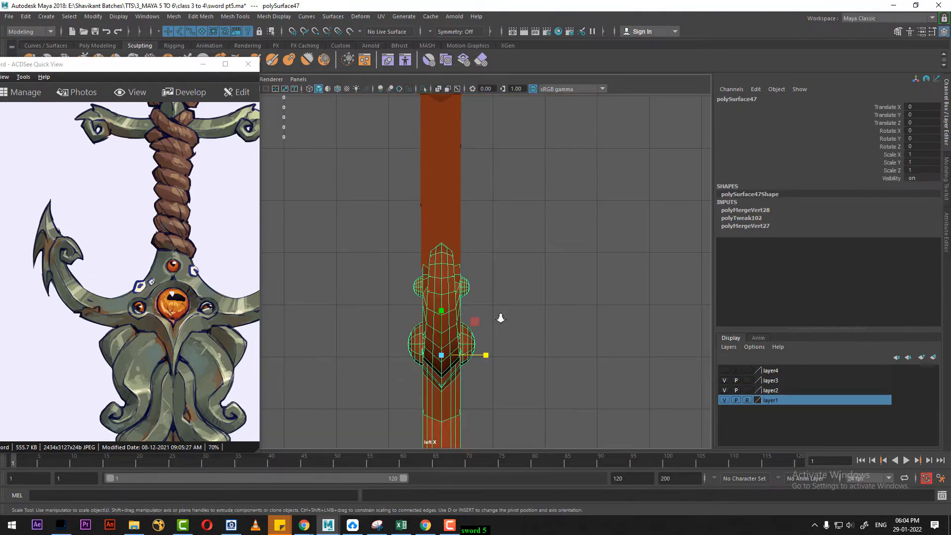
scroll(500, 318, up, 5)
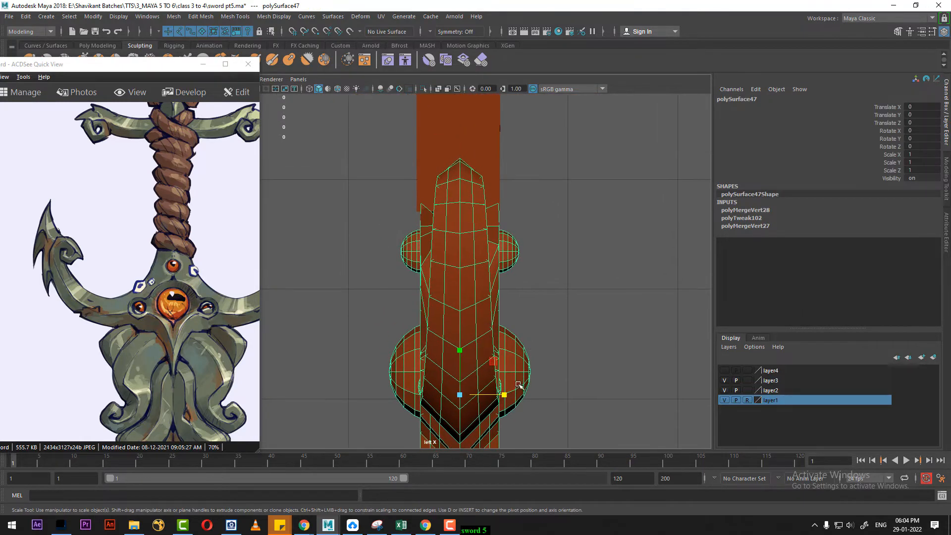
key(w)
drag(509, 394, 506, 395)
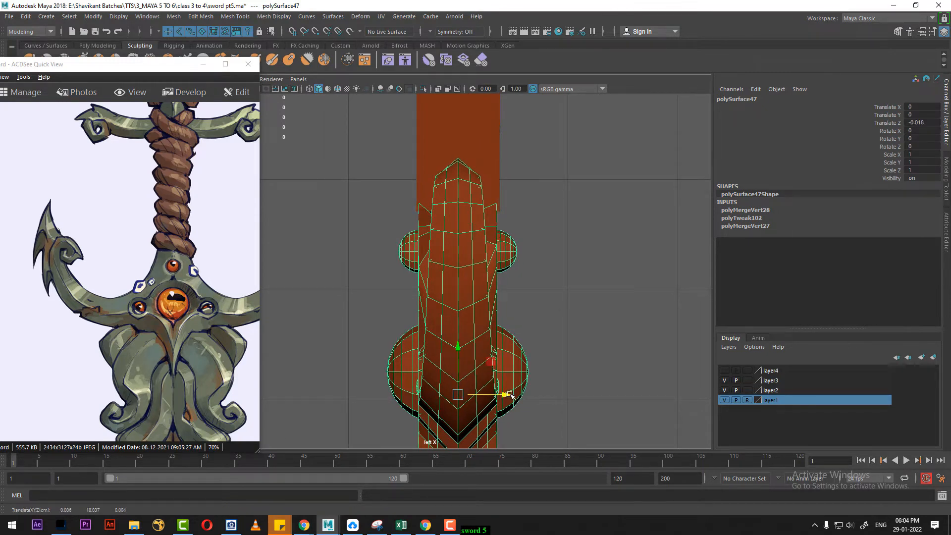
Display the side view as wireframe and fine-tune the crossguard's Z translation to -0.014
scroll(508, 394, down, 5)
alt+middle_drag(470, 351, 473, 270)
scroll(501, 332, up, 4)
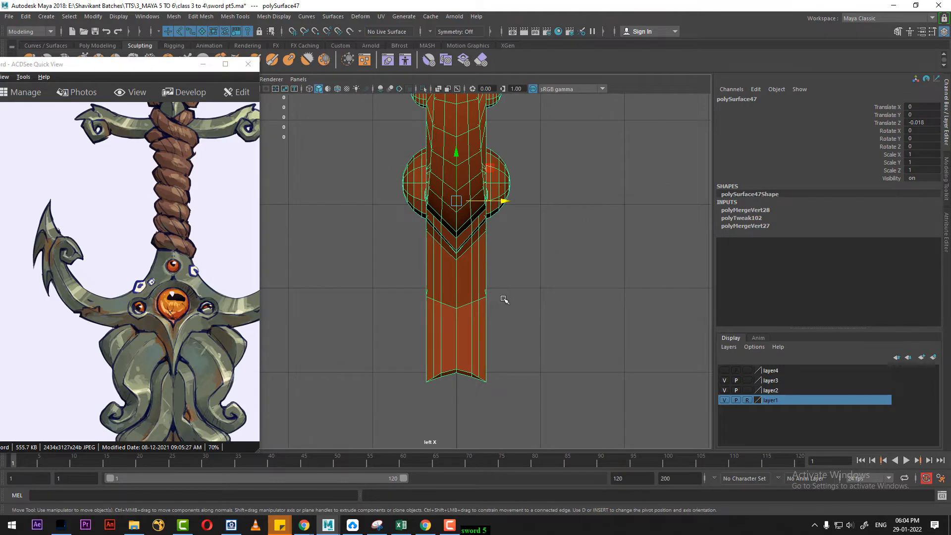
scroll(471, 271, up, 2)
key(4)
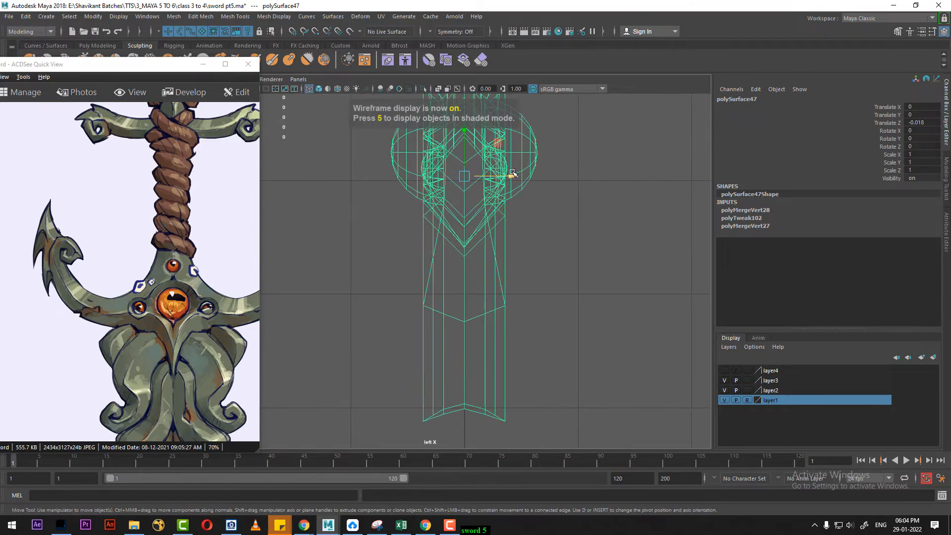
drag(512, 177, 513, 178)
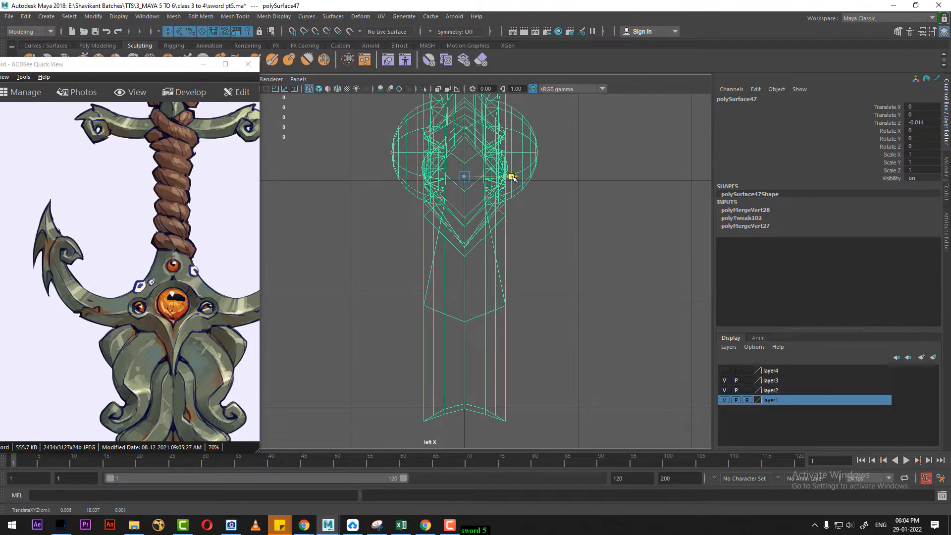
Scale the crossguard's front and back top middle vertices by about 1.08 along Z to the grip's width and inspect the fit in shaded perspective
alt+middle_drag(479, 174, 486, 433)
alt+right_drag(500, 364, 560, 361)
right_drag(635, 204, 589, 203)
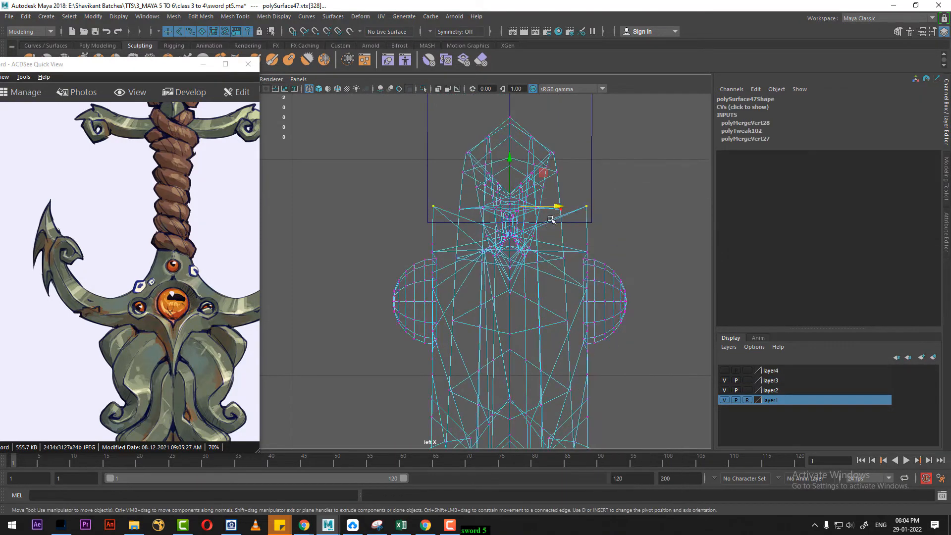
key(r)
drag(558, 207, 554, 207)
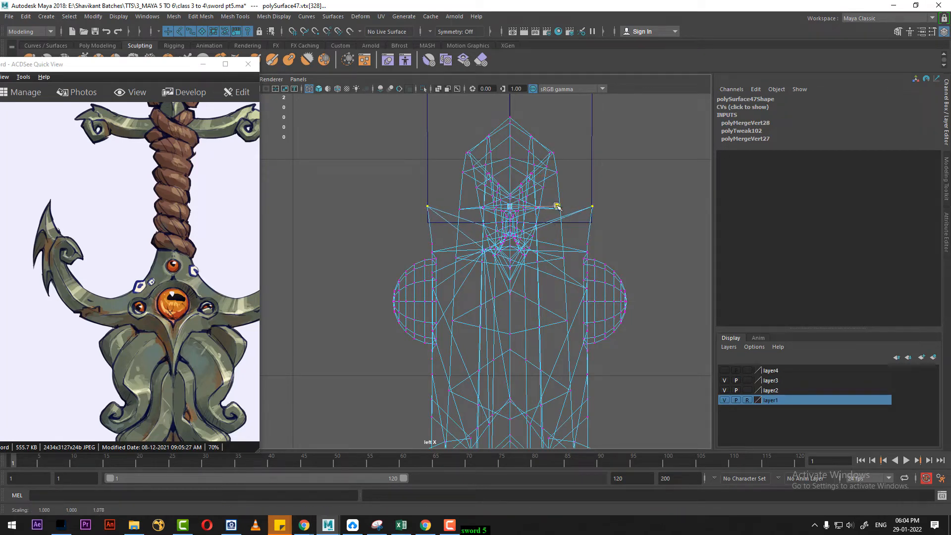
key(space)
mouse_move(615, 254)
mouse_down()
mouse_move(618, 193)
mouse_move(546, 252)
mouse_move(526, 291)
mouse_up()
key(5)
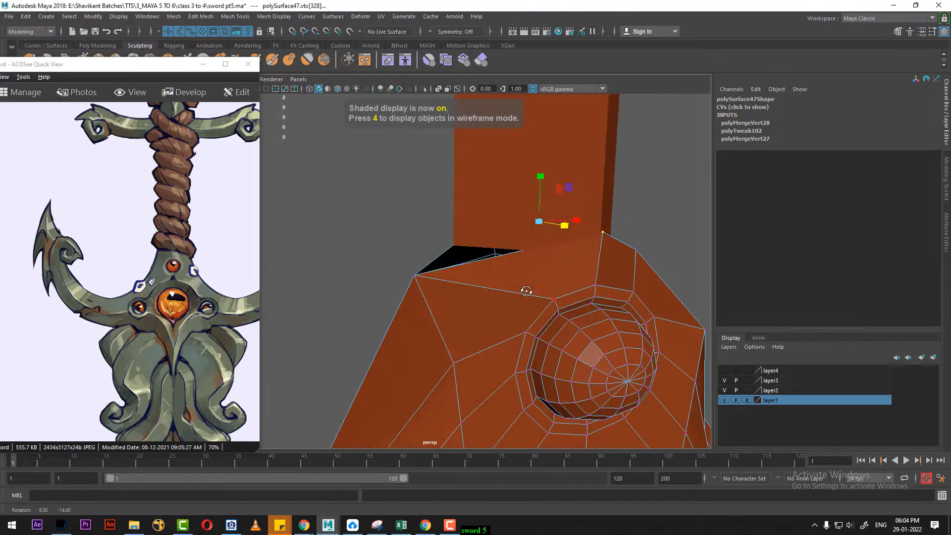
alt+right_drag(526, 290, 535, 297)
alt+drag(535, 297, 495, 294)
Snap the crossguard's upper left corner vertex onto the grip's lower left corner in the wireframe front view
key(space)
drag(522, 244, 522, 272)
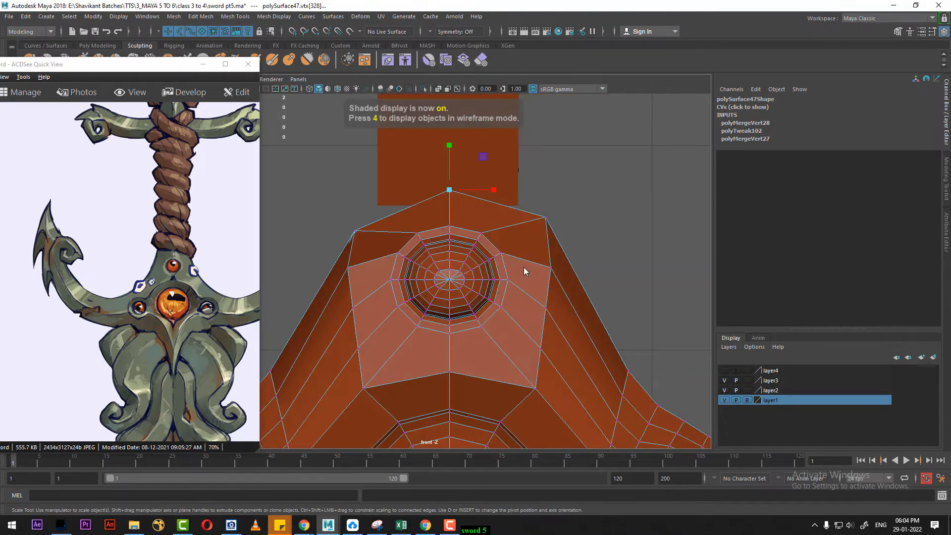
click(568, 205)
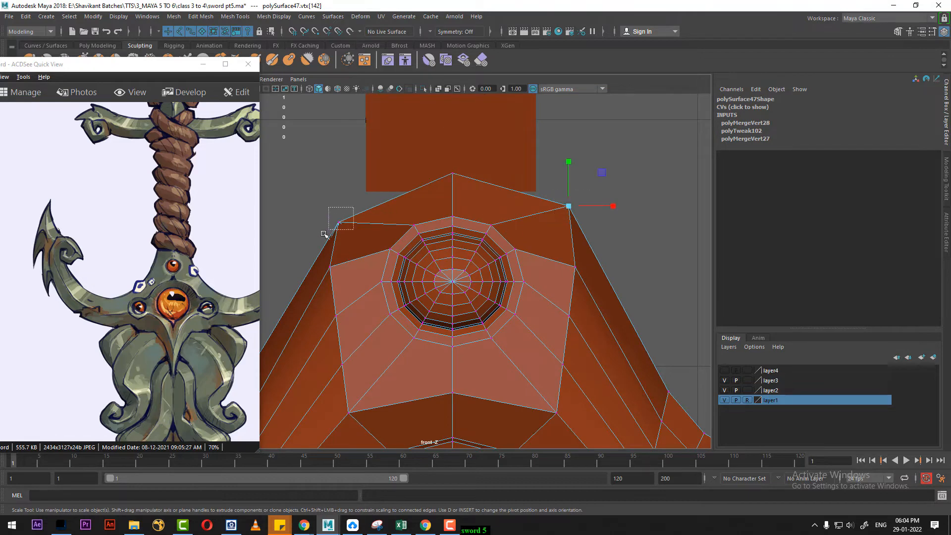
key(w)
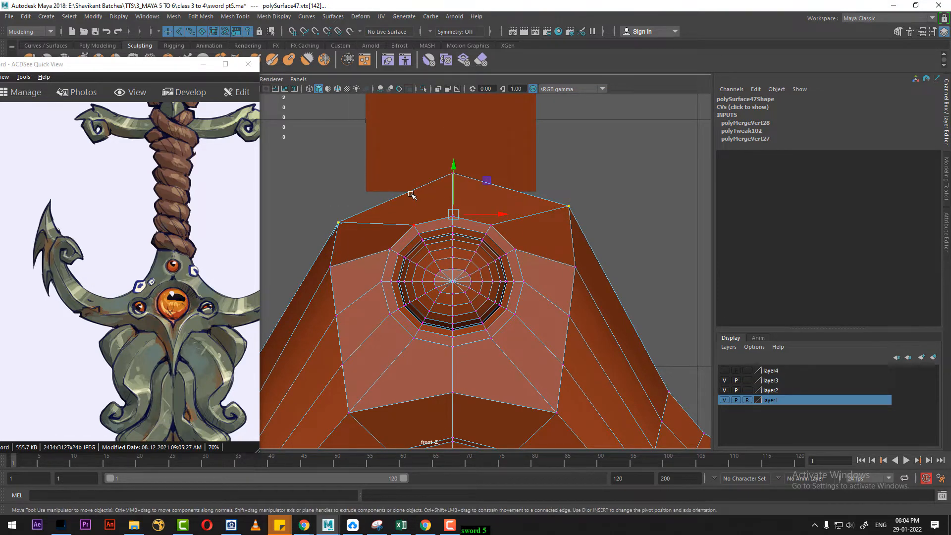
key(4)
alt+right_drag(399, 219, 418, 227)
alt+middle_drag(374, 215, 405, 237)
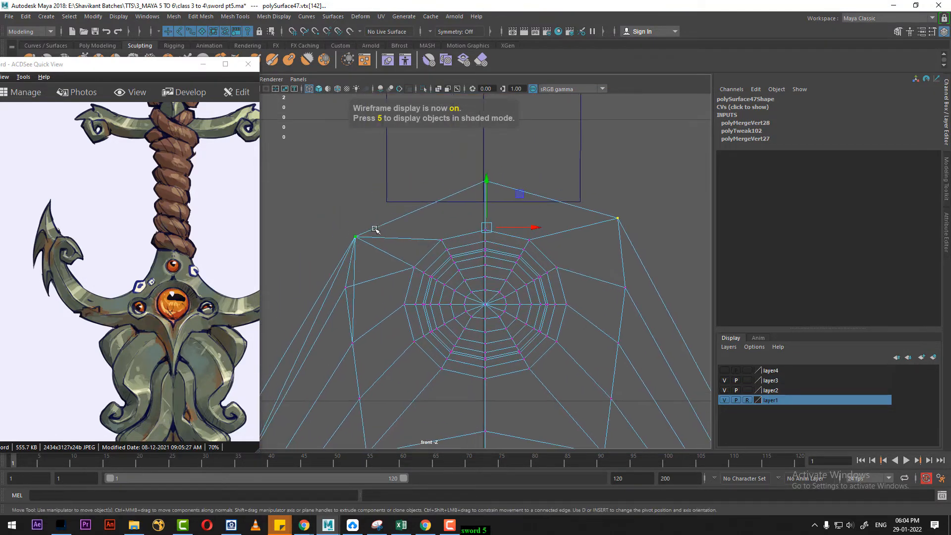
drag(349, 254, 350, 253)
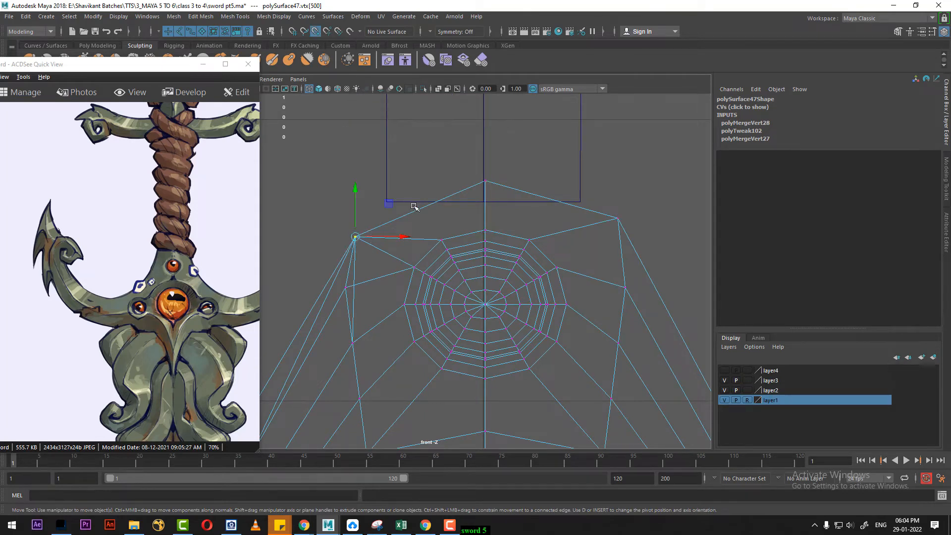
drag(395, 200, 399, 190)
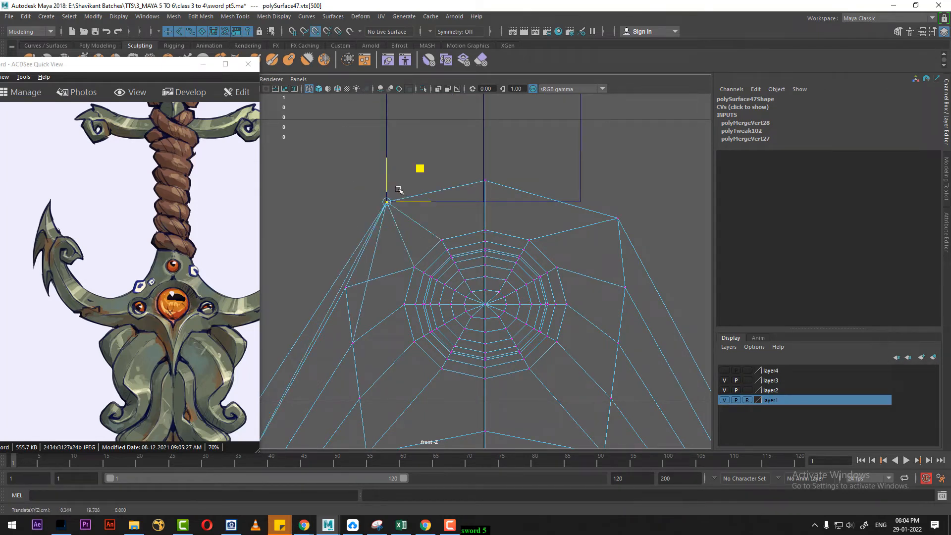
Snap the crossguard's upper right corner vertex onto the grip's lower right corner
drag(622, 206, 611, 231)
key(v)
middle_drag(576, 205, 574, 201)
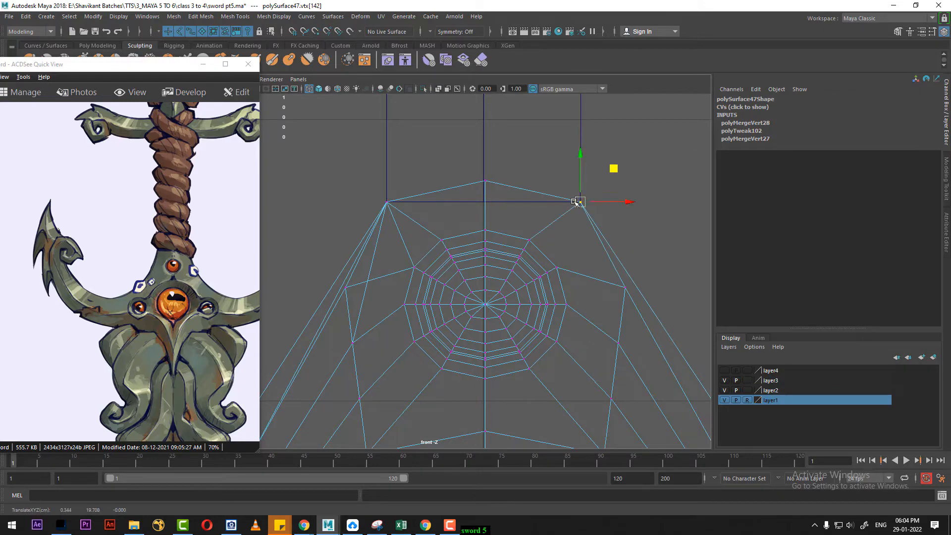
Snap the crossguard's front and back top middle vertices onto the grip's matching bottom corners in the perspective view
key(space)
drag(504, 199, 505, 162)
alt+drag(515, 223, 569, 248)
alt+middle_drag(567, 245, 488, 227)
alt+drag(515, 237, 593, 237)
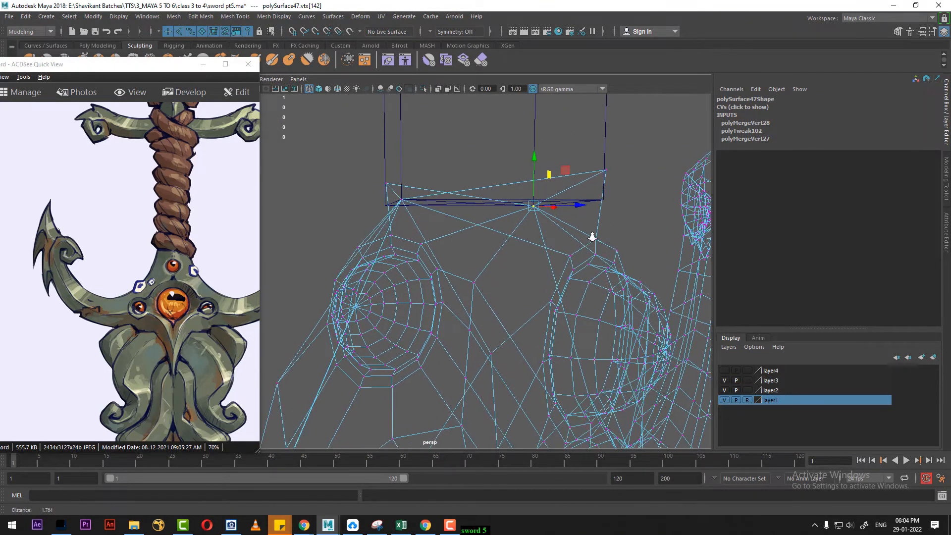
mouse_move(593, 238)
alt+middle_down()
mouse_move(573, 254)
mouse_move(578, 232)
alt+middle_up()
click(580, 192)
key(v)
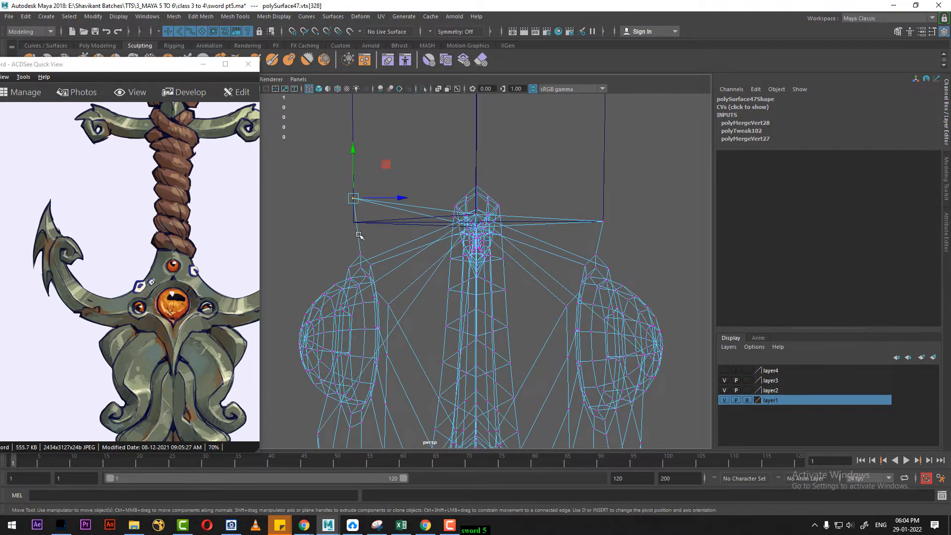
middle_drag(368, 226, 358, 230)
scroll(449, 235, up, 5)
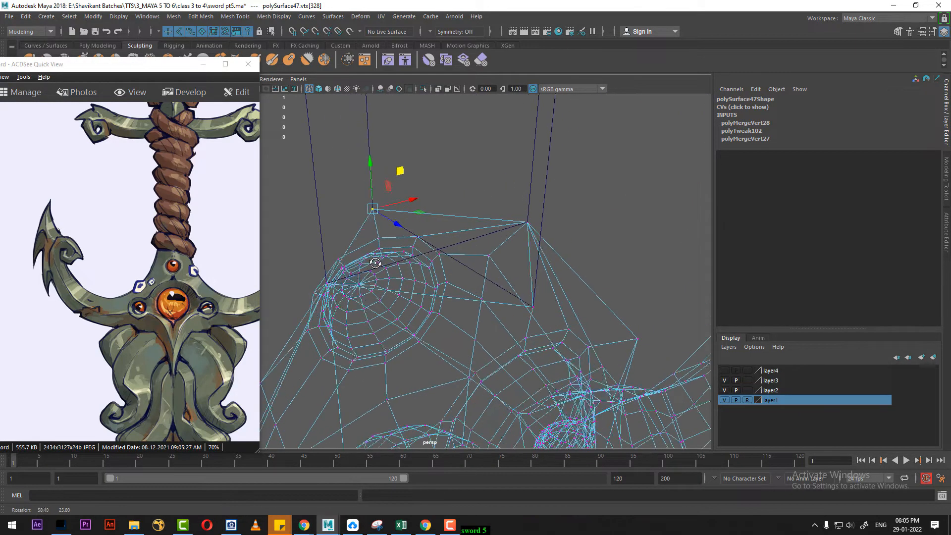
Delete the triangular faces capping the grip's bottom end where it meets the crossguard
right_drag(495, 172, 568, 191)
click(560, 149)
click(574, 164)
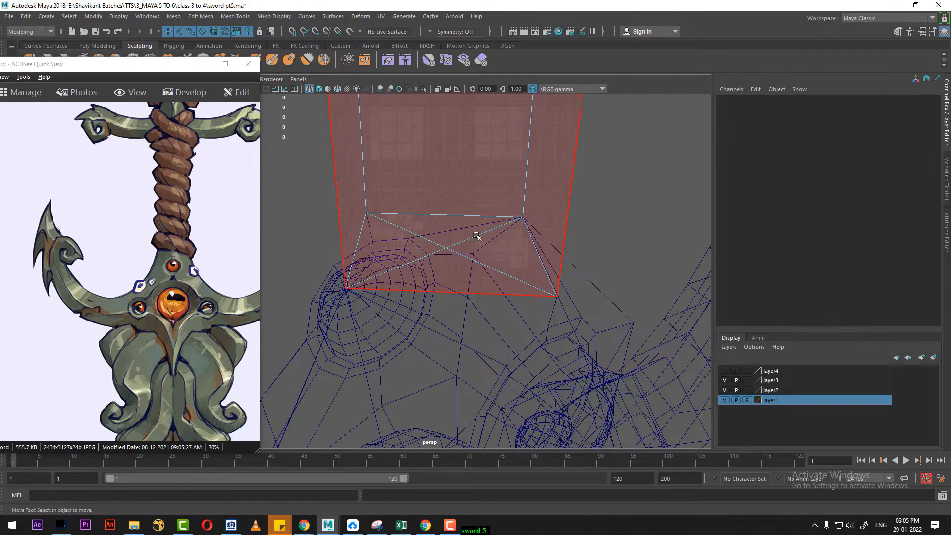
alt+drag(468, 256, 452, 183)
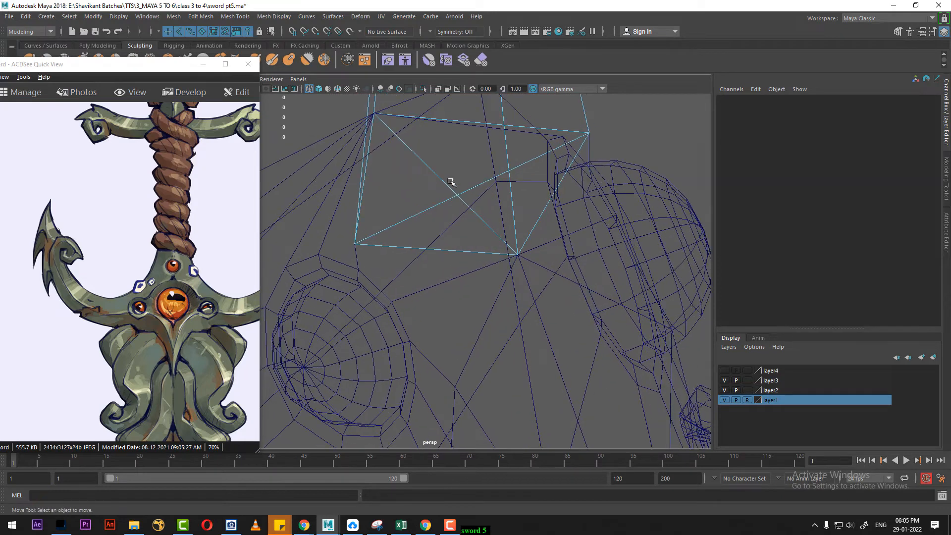
click(456, 190)
shift+click(435, 206)
shift+click(494, 210)
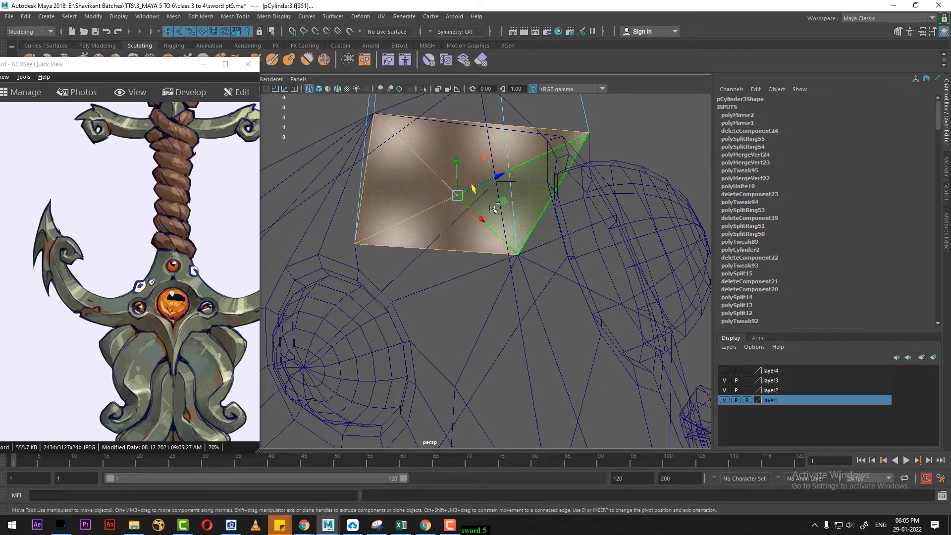
alt+drag(533, 204, 520, 238)
key(Delete)
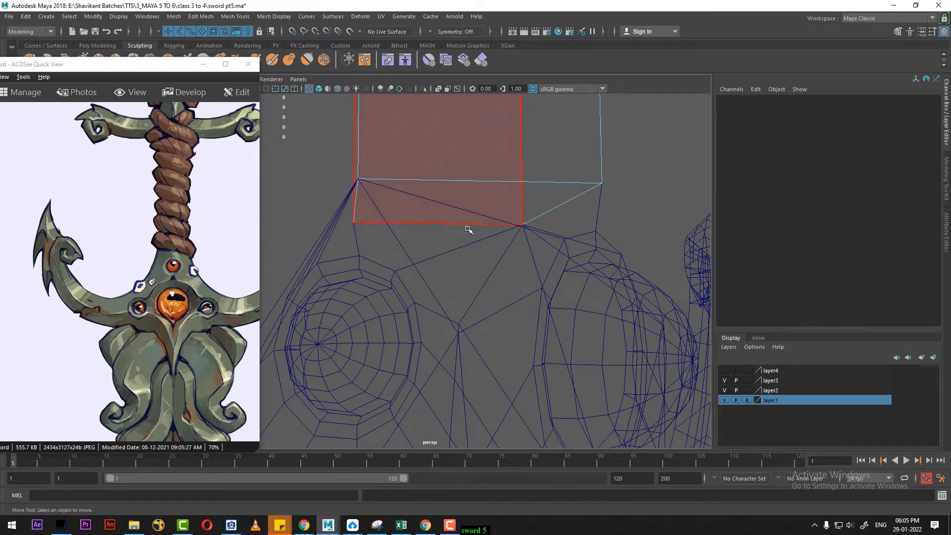
alt+drag(408, 229, 426, 224)
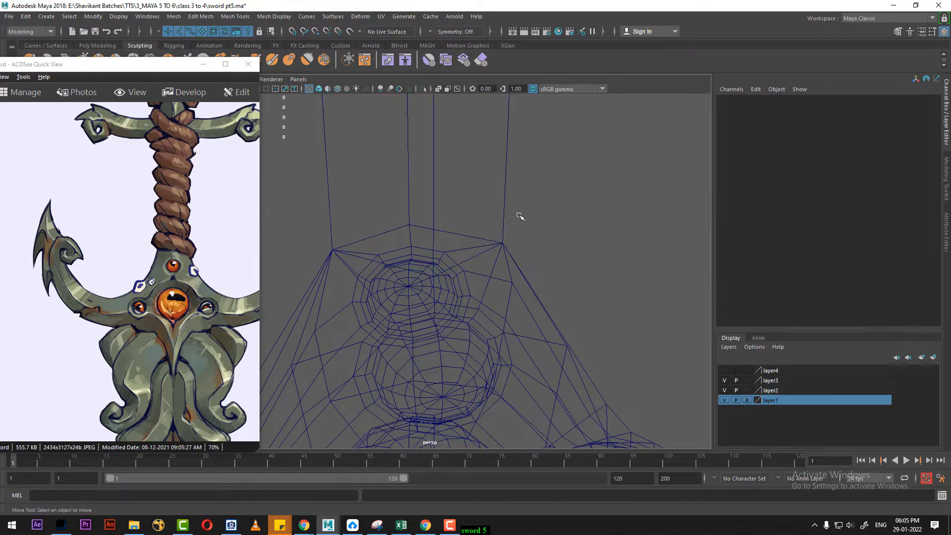
Combine the grip and the crossguard into one mesh
key(5)
shift+click(531, 289)
alt+right_drag(520, 280, 342, 183)
alt+drag(426, 238, 498, 301)
alt+drag(430, 261, 441, 283)
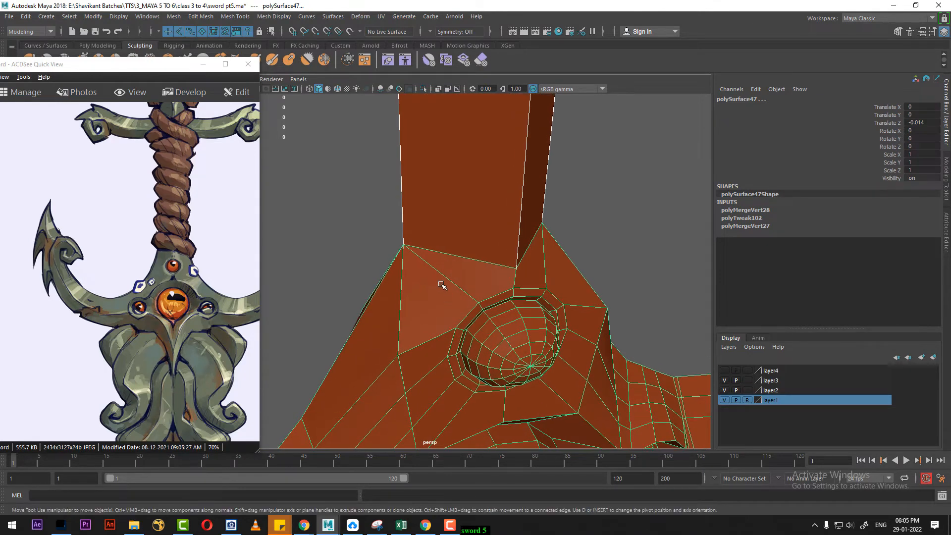
right_drag(440, 283, 442, 245)
click(441, 280)
alt+drag(440, 281, 465, 283)
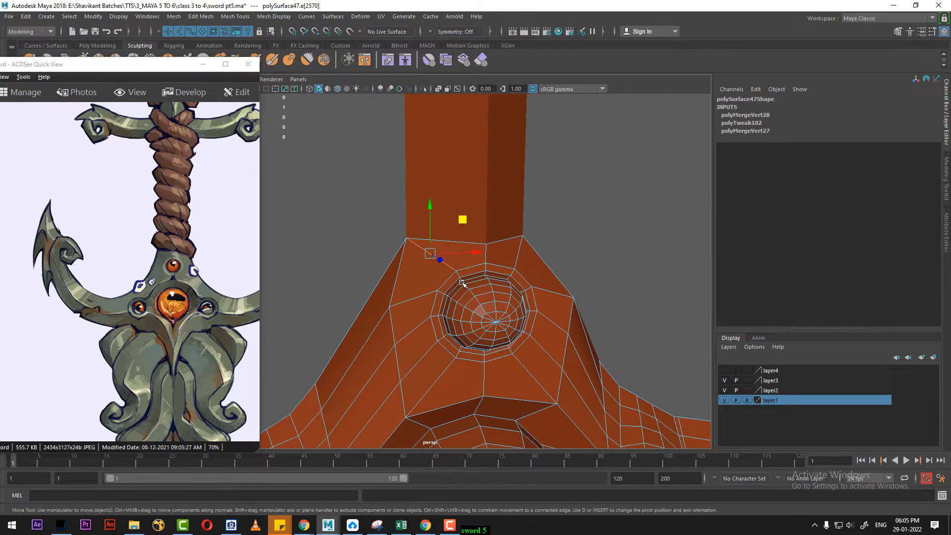
right_drag(475, 205, 546, 196)
click(550, 166)
click(484, 193)
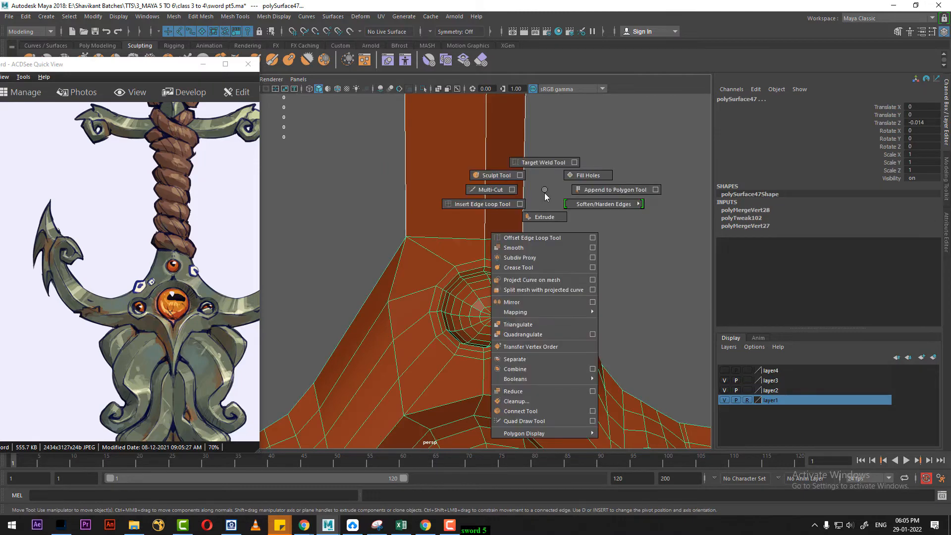
click(553, 370)
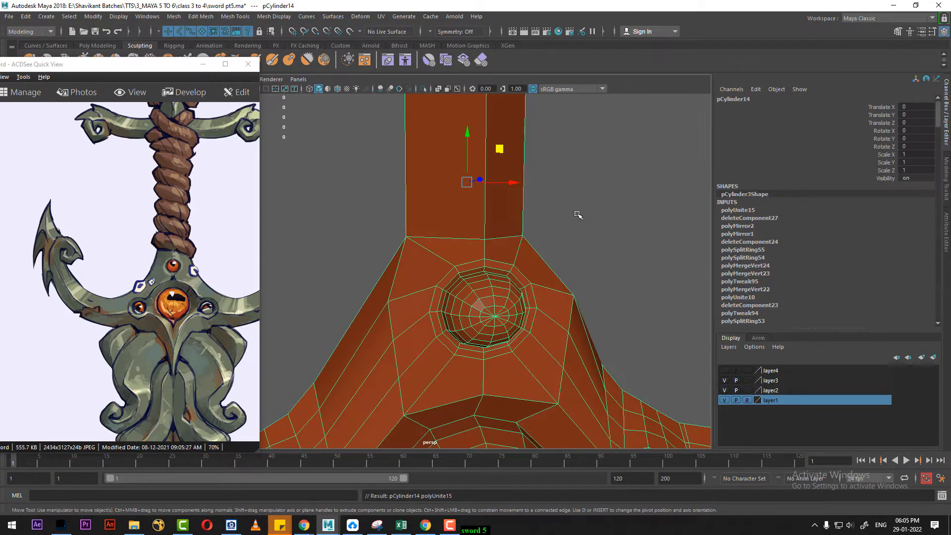
Merge the overlapping vertices along the grip and crossguard seam with a 0.01 distance threshold and check the joint in smooth preview
right_drag(585, 168, 522, 169)
alt+drag(522, 213, 499, 196)
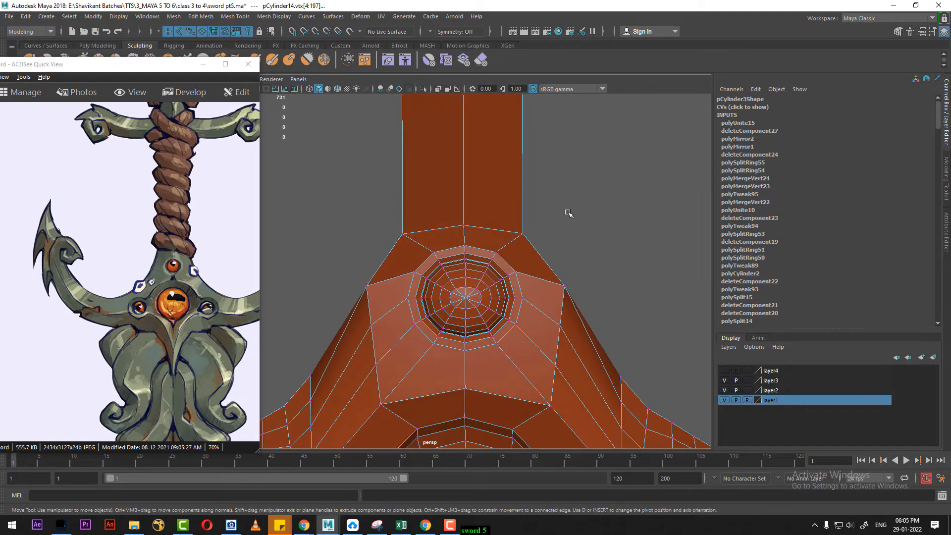
alt+drag(569, 213, 570, 247)
drag(598, 202, 441, 256)
alt+drag(375, 248, 513, 259)
shift+right_drag(513, 259, 542, 198)
key(3)
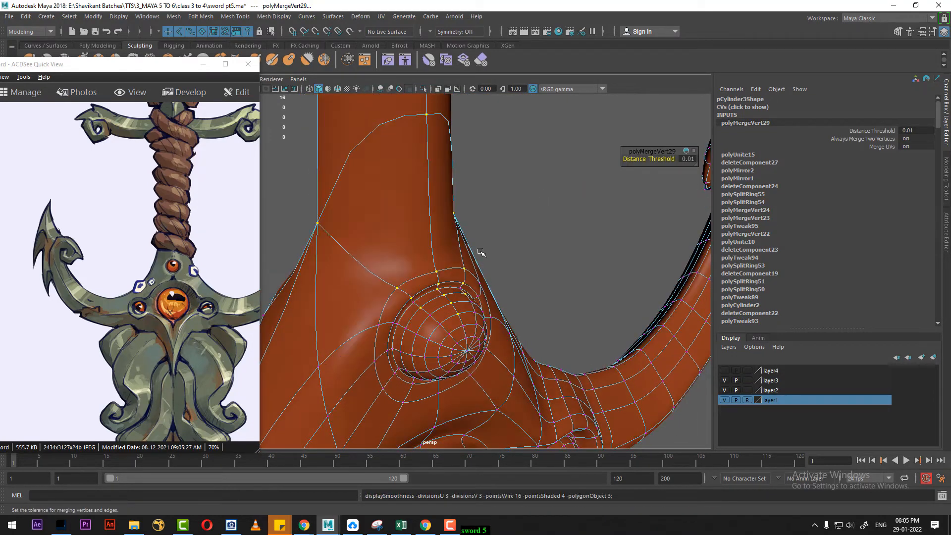
alt+drag(474, 261, 376, 261)
alt+drag(480, 317, 377, 316)
scroll(421, 296, down, 4)
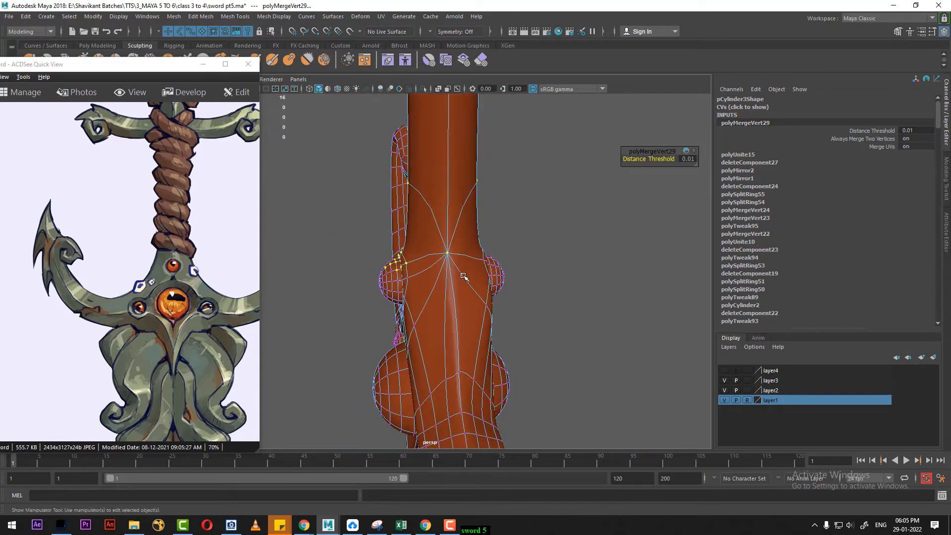
Insert five evenly spaced edge loops along the grip and compare its smoothed and unsmoothed display
key(q)
right_drag(453, 236, 547, 166)
click(547, 166)
click(445, 226)
mouse_move(468, 226)
alt+mouse_down()
mouse_move(384, 240)
mouse_move(461, 221)
alt+mouse_up()
shift+right_drag(497, 207, 473, 222)
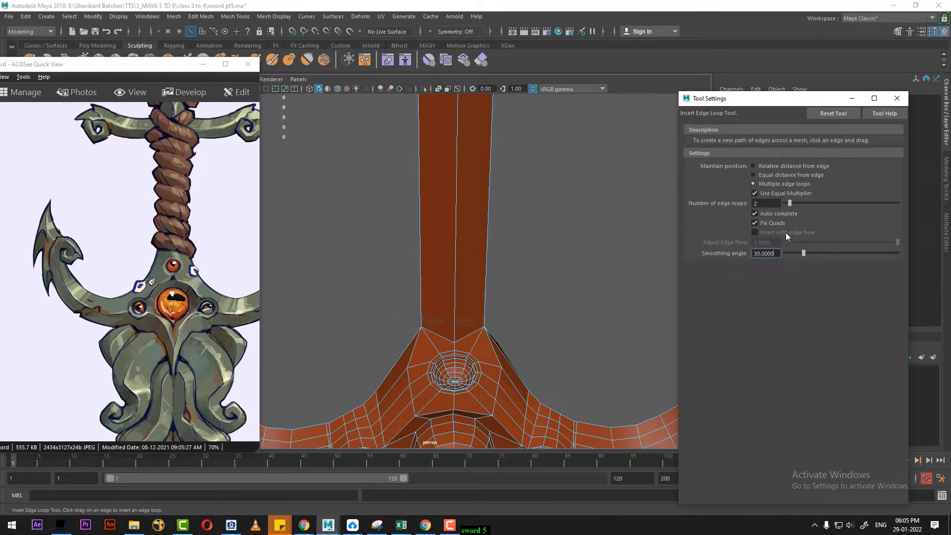
scroll(463, 269, down, 5)
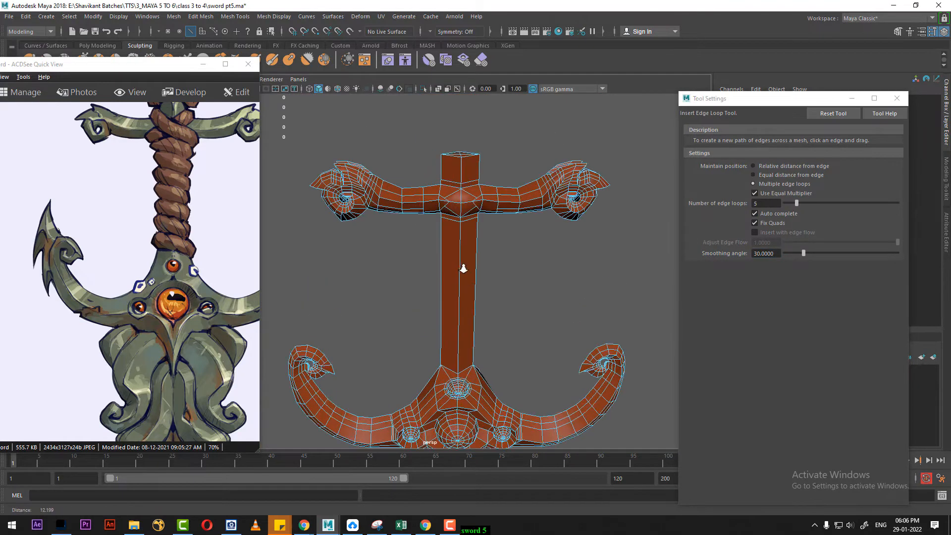
click(481, 299)
alt+drag(480, 299, 506, 308)
scroll(506, 327, up, 3)
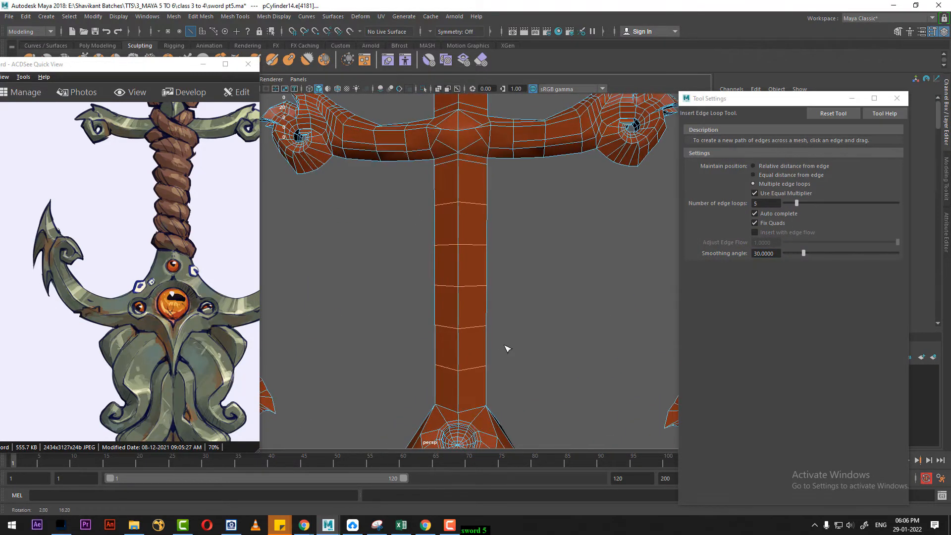
key(3)
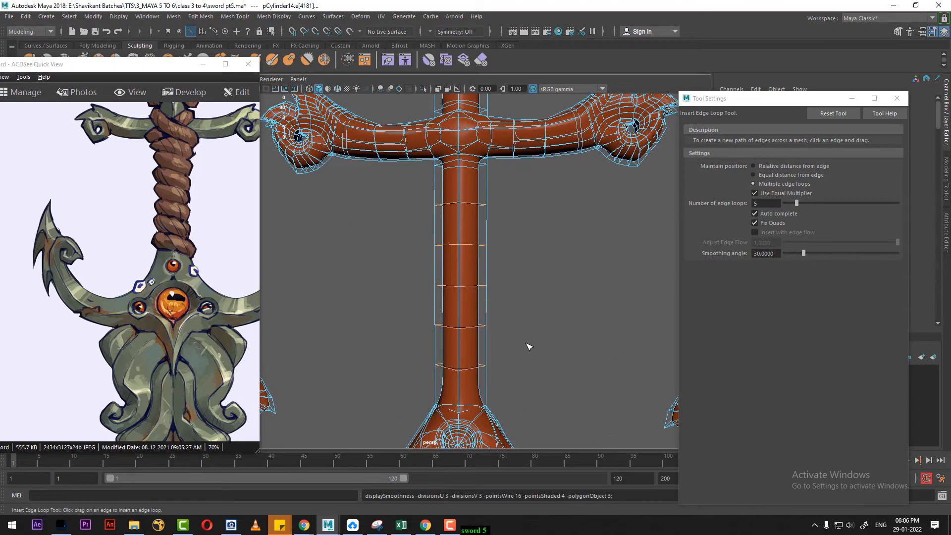
key(1)
key(2)
key(3)
key(1)
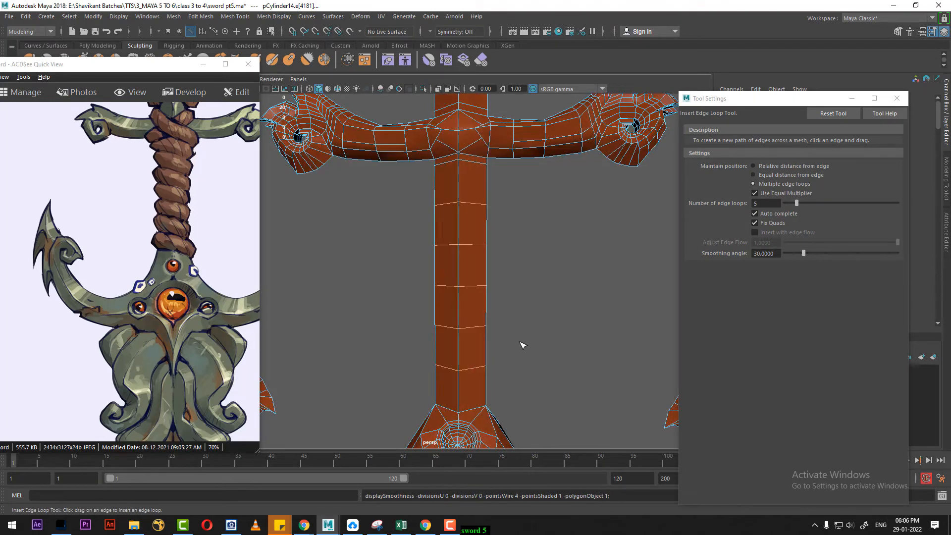
Insert two evenly spaced edge loops in the handle's top end above the upper guard
scroll(527, 357, up, 2)
alt+middle_drag(519, 335, 528, 375)
scroll(529, 359, down, 2)
alt+drag(500, 254, 512, 272)
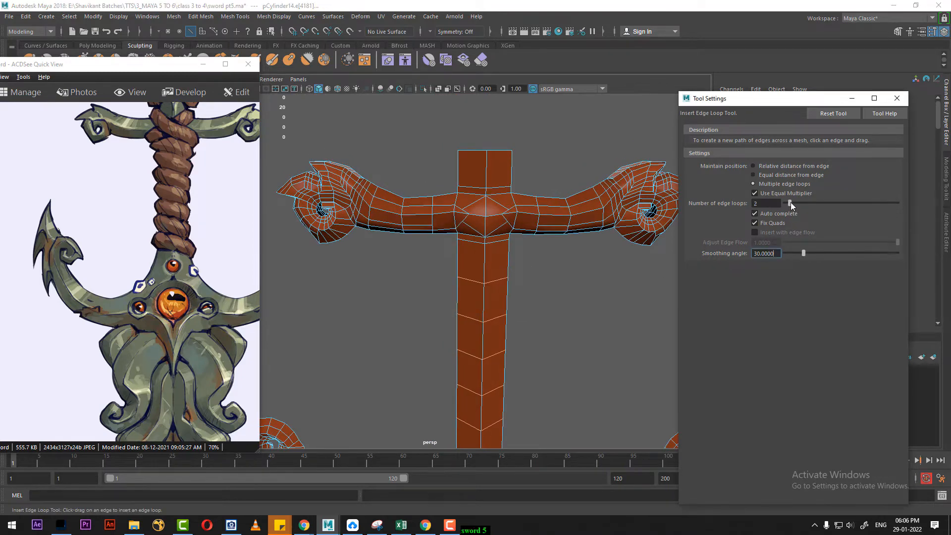
drag(490, 172, 490, 170)
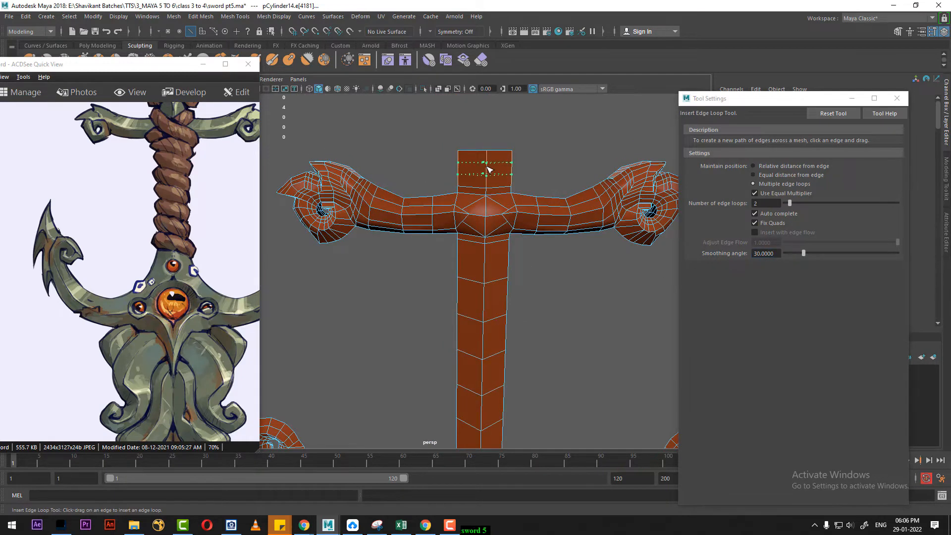
Insert two evenly spaced edge loops in the grip's lowest section above the crossguard and preview the mesh smoothed
scroll(506, 340, down, 3)
alt+middle_drag(491, 345, 506, 317)
scroll(506, 317, up, 3)
alt+drag(506, 317, 499, 304)
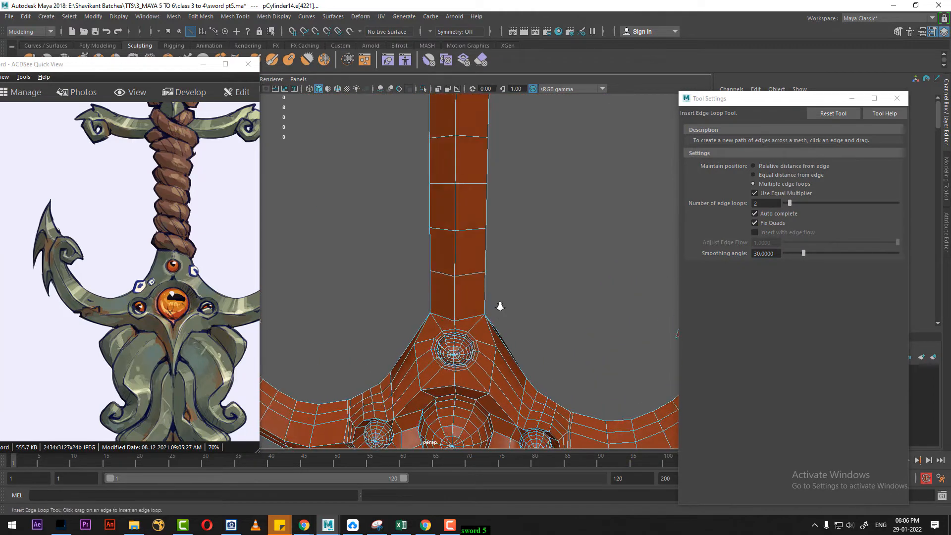
scroll(515, 312, up, 1)
key(w)
right_drag(474, 238, 547, 256)
click(460, 310)
right_drag(399, 239, 539, 157)
shift+right_drag(551, 229, 485, 253)
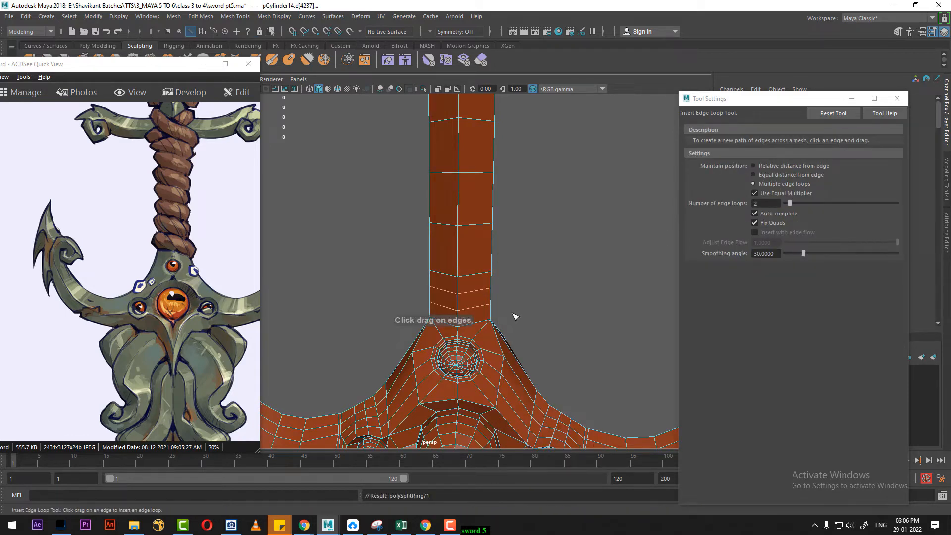
key(w)
key(3)
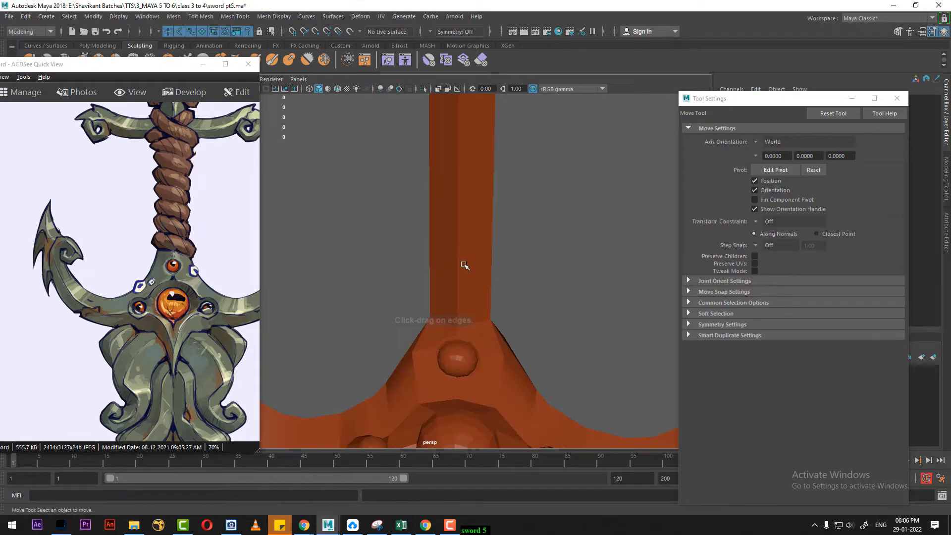
key(1)
key(3)
scroll(553, 324, down, 5)
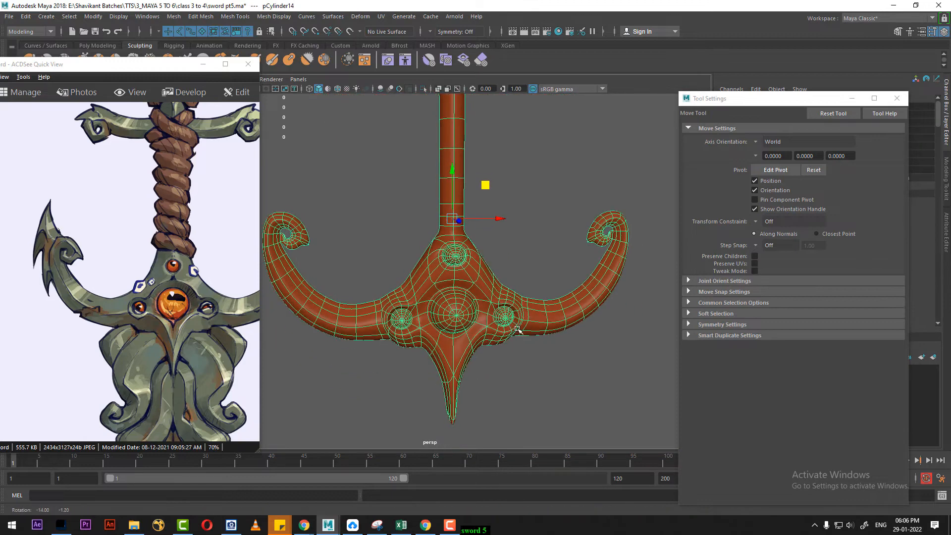
Leave isolated display and examine the whole sword's blade and tentacles from the side against the reference image
click(555, 371)
scroll(544, 356, down, 5)
alt+middle_drag(458, 213, 465, 268)
scroll(464, 270, up, 1)
alt+drag(463, 273, 539, 350)
scroll(485, 273, up, 3)
key(ctrl+1)
alt+middle_drag(539, 350, 531, 307)
scroll(532, 307, up, 1)
alt+drag(531, 307, 367, 316)
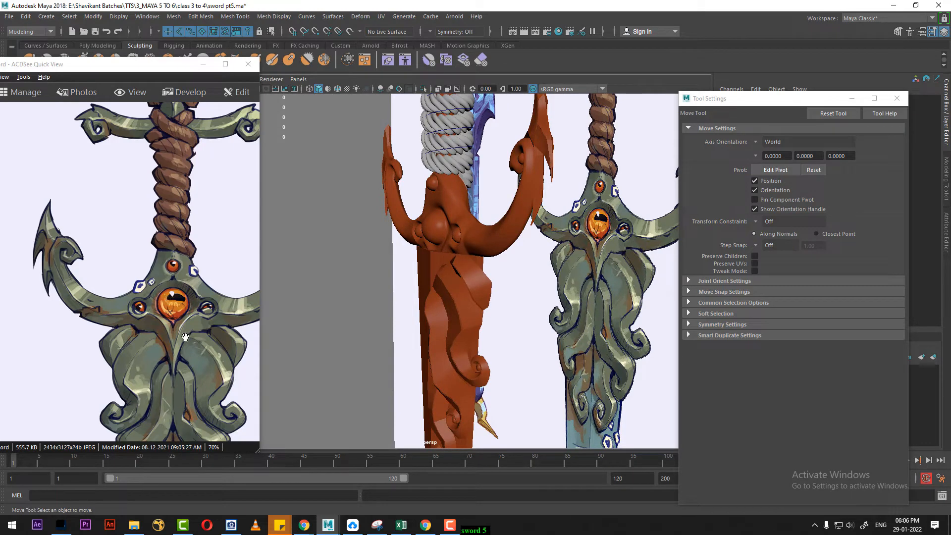
drag(185, 338, 171, 190)
alt+middle_drag(511, 365, 548, 280)
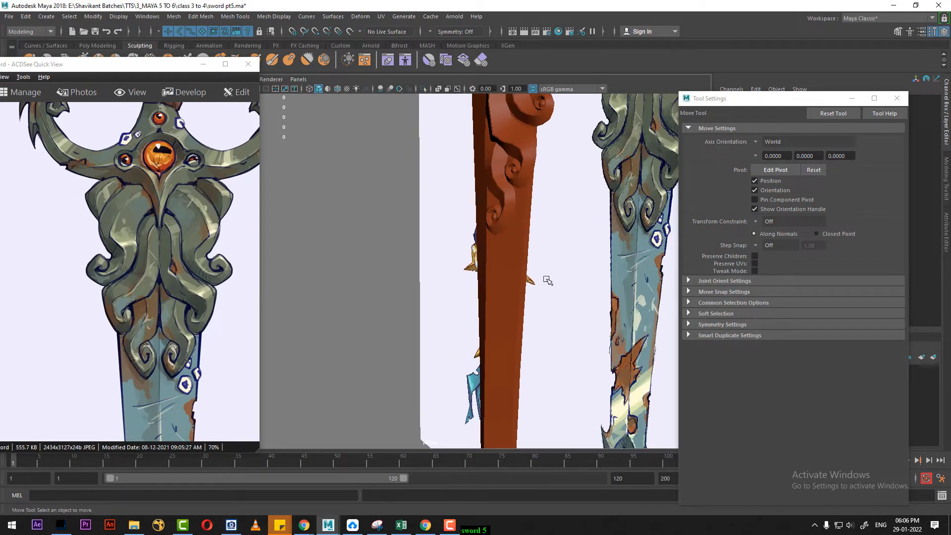
scroll(530, 300, down, 2)
Select the blade and display it as wireframe in the left view
click(491, 327)
scroll(515, 325, down, 2)
alt+middle_drag(540, 316, 539, 358)
alt+drag(539, 358, 502, 339)
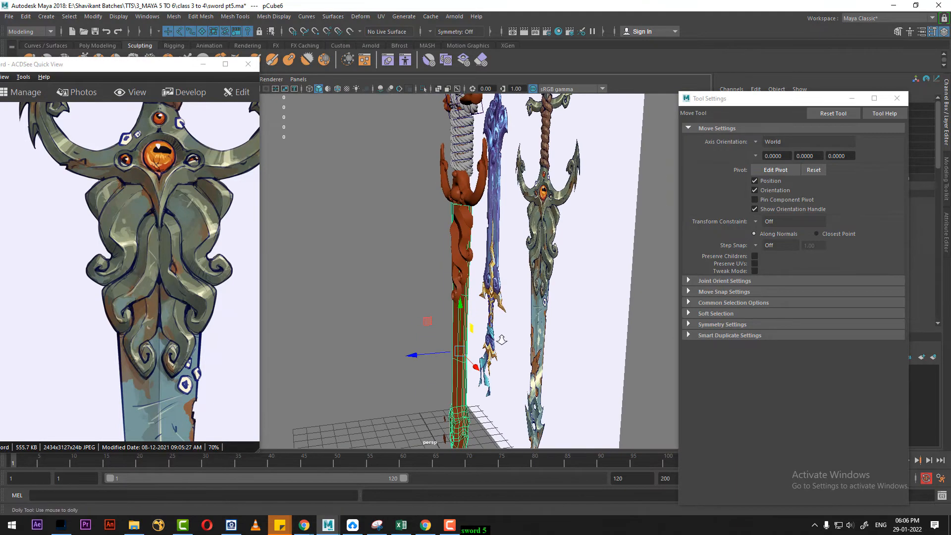
scroll(509, 334, up, 3)
alt+middle_drag(519, 331, 519, 346)
alt+drag(510, 300, 526, 312)
key(space)
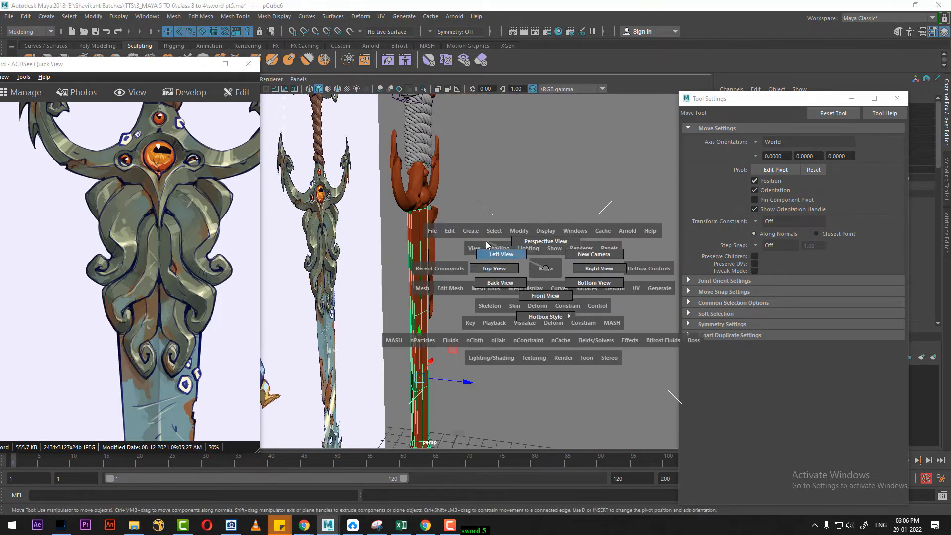
click(487, 245)
key(4)
scroll(516, 312, down, 6)
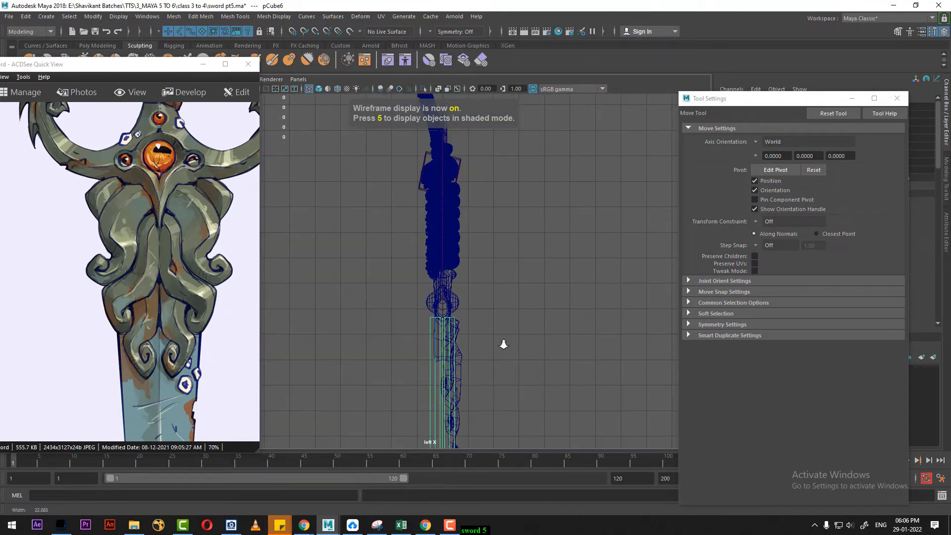
Create a lattice deformer around the blade with 2 × 2 × 2 divisions
alt+right_drag(482, 302, 496, 225)
alt+right_drag(513, 293, 455, 303)
alt+middle_drag(473, 366, 469, 261)
click(471, 363)
click(438, 349)
alt+middle_drag(437, 349, 433, 251)
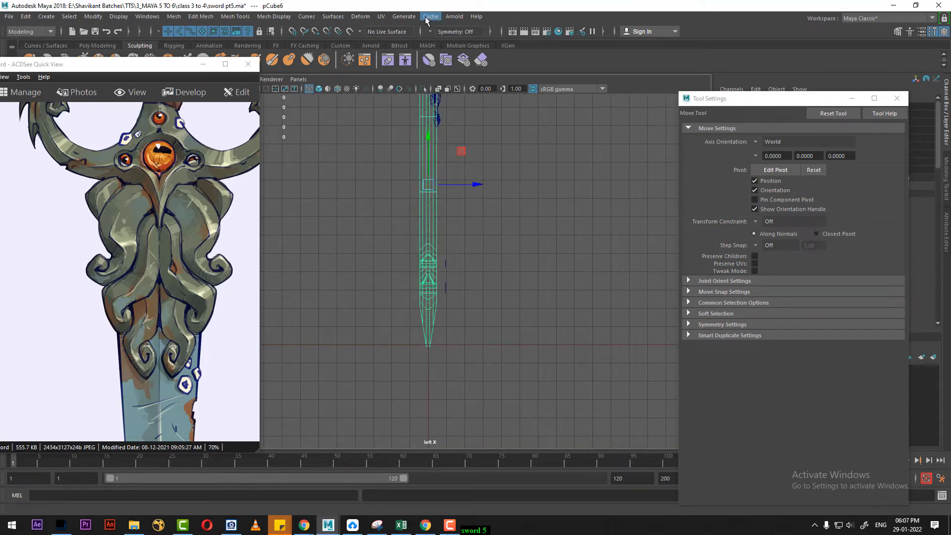
click(361, 17)
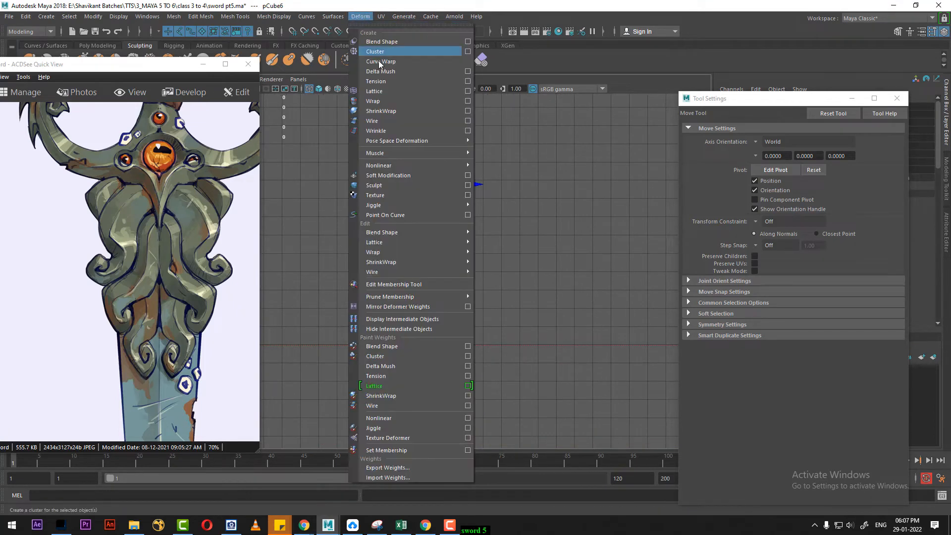
click(468, 92)
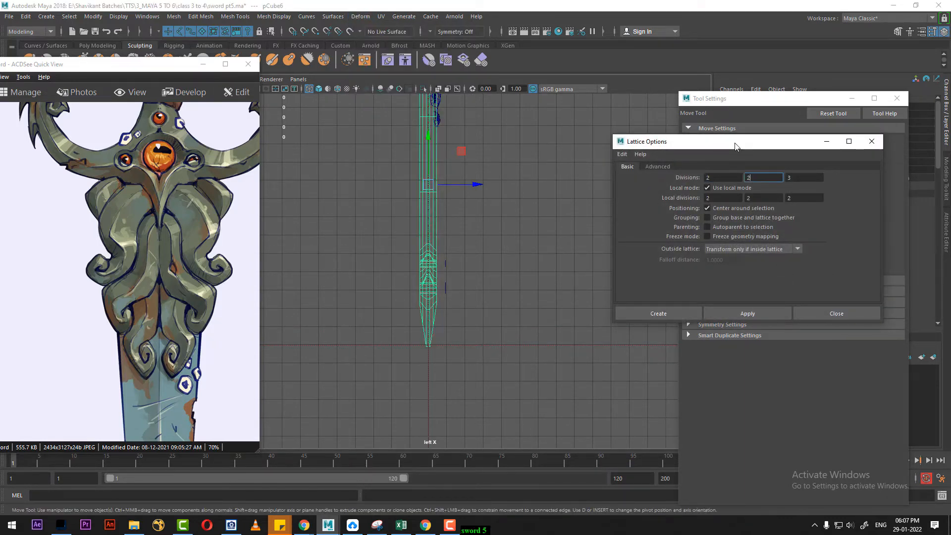
click(663, 313)
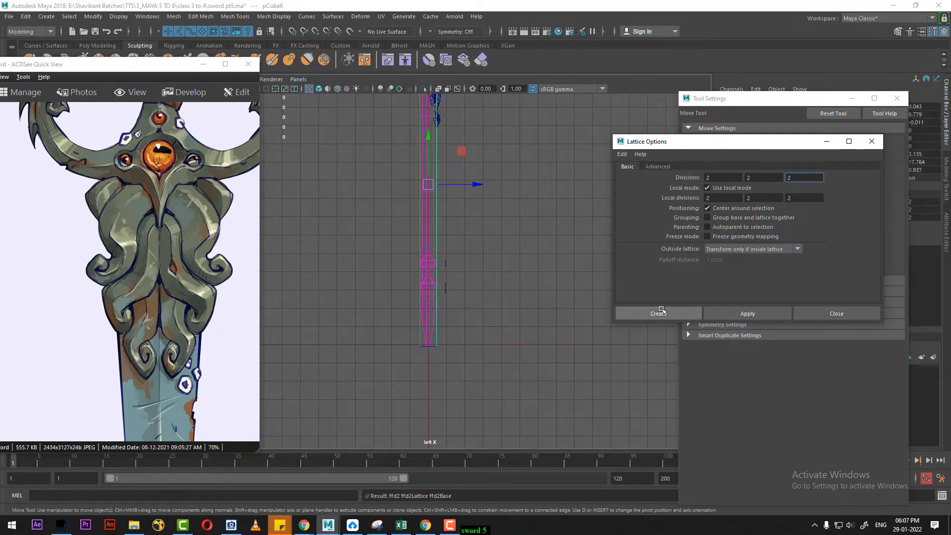
Scale the lattice points at the blade's tip to about 0.43 along Z to taper the blade's thickness
right_drag(543, 183, 499, 178)
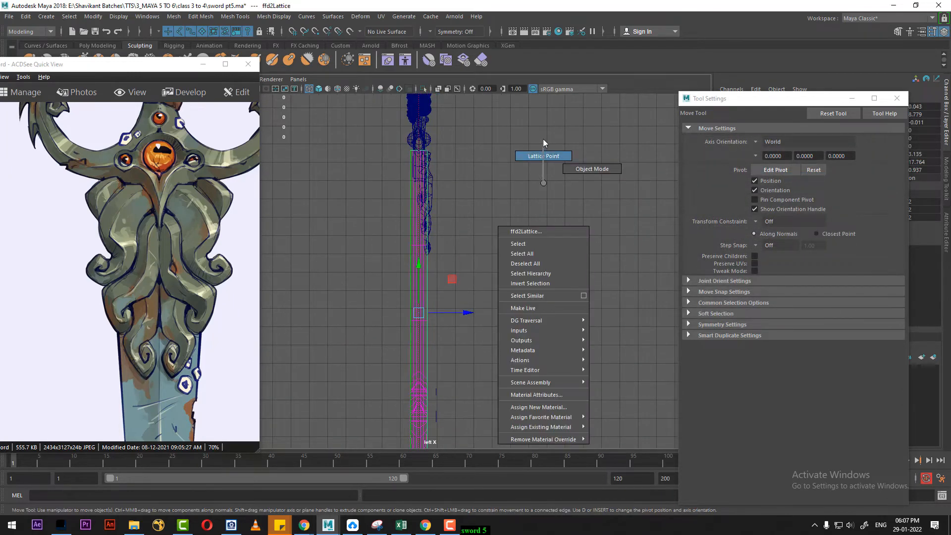
right_drag(544, 143, 543, 142)
alt+middle_drag(488, 322, 507, 182)
scroll(506, 198, up, 1)
drag(505, 333, 347, 400)
key(r)
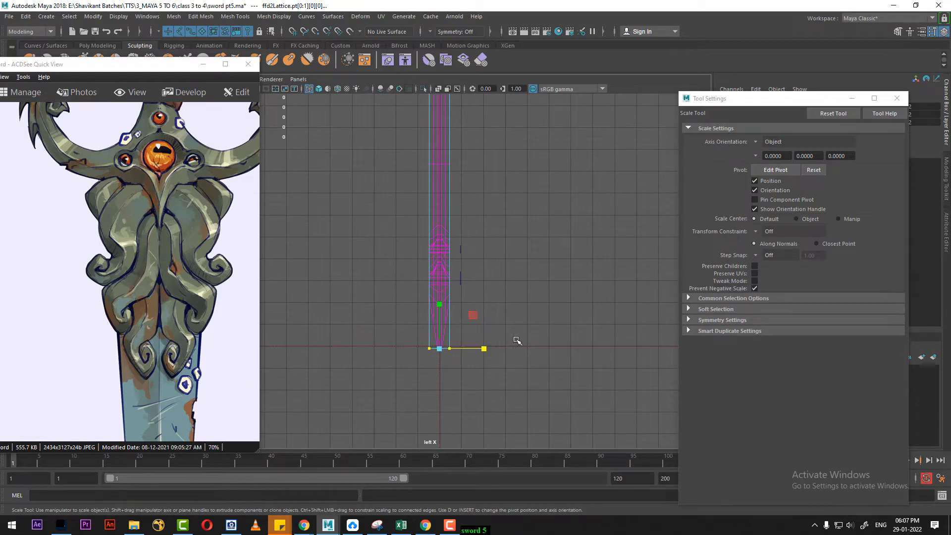
drag(485, 350, 469, 357)
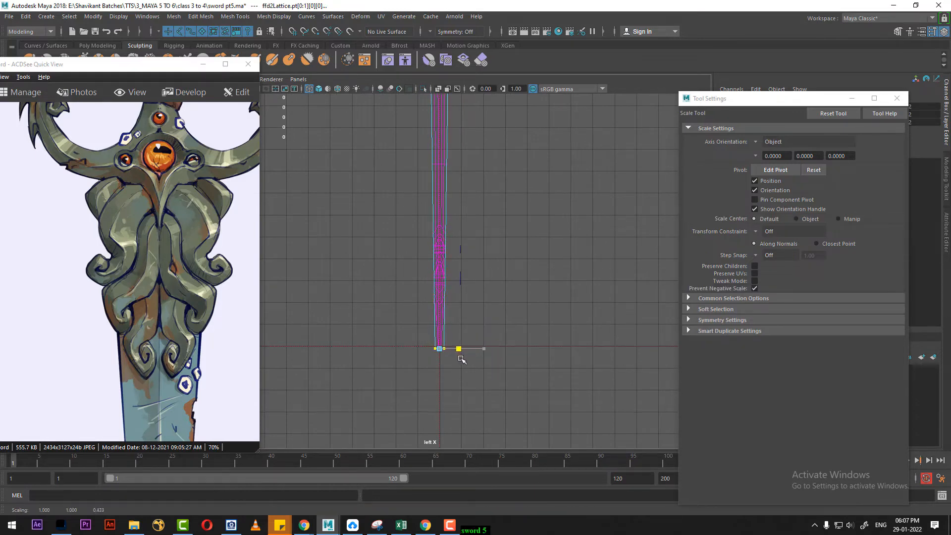
Scale the lattice points at the blade's crossguard end to about 0.46 along Z to thin the blade there
alt+middle_drag(466, 149, 470, 312)
alt+middle_drag(479, 223, 490, 297)
alt+right_drag(495, 271, 538, 256)
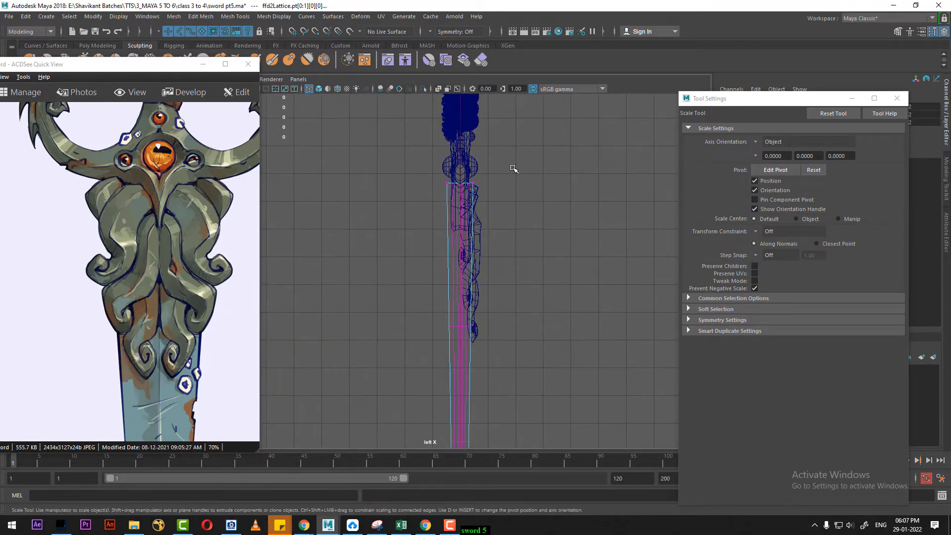
drag(512, 167, 385, 223)
alt+right_drag(469, 292, 508, 291)
alt+middle_drag(510, 209, 509, 266)
alt+right_drag(509, 266, 541, 237)
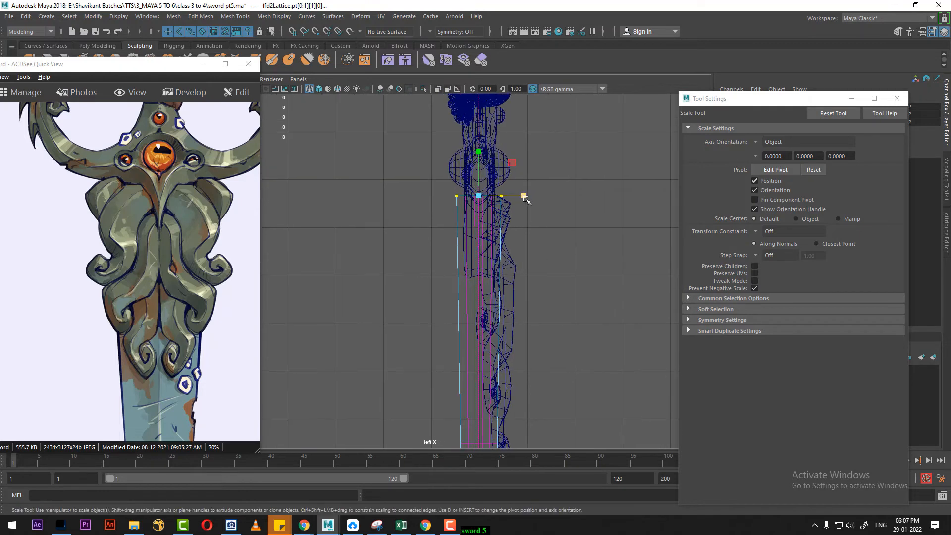
drag(525, 198, 522, 197)
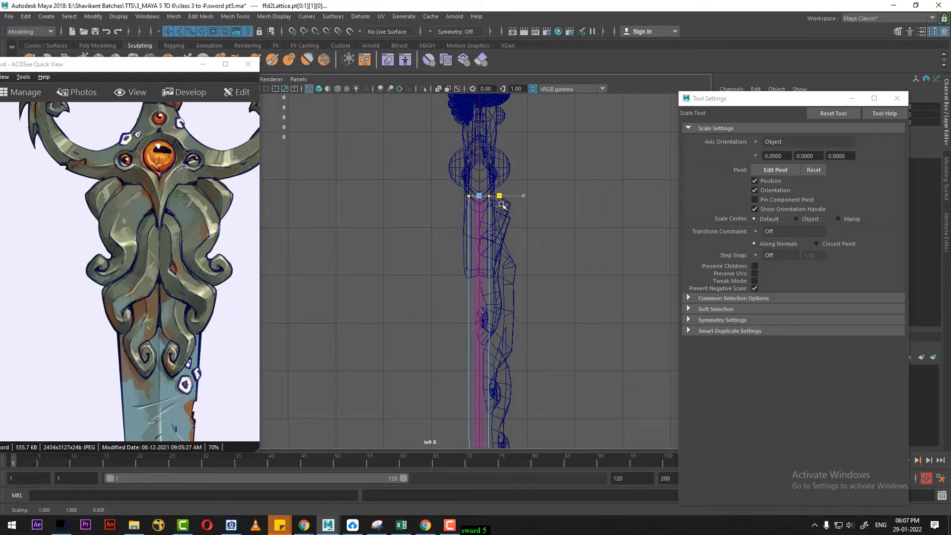
Examine the thinned blade against the crossguard and tentacles in the shaded perspective view
key(space)
drag(533, 263, 539, 186)
alt+right_drag(528, 286, 567, 325)
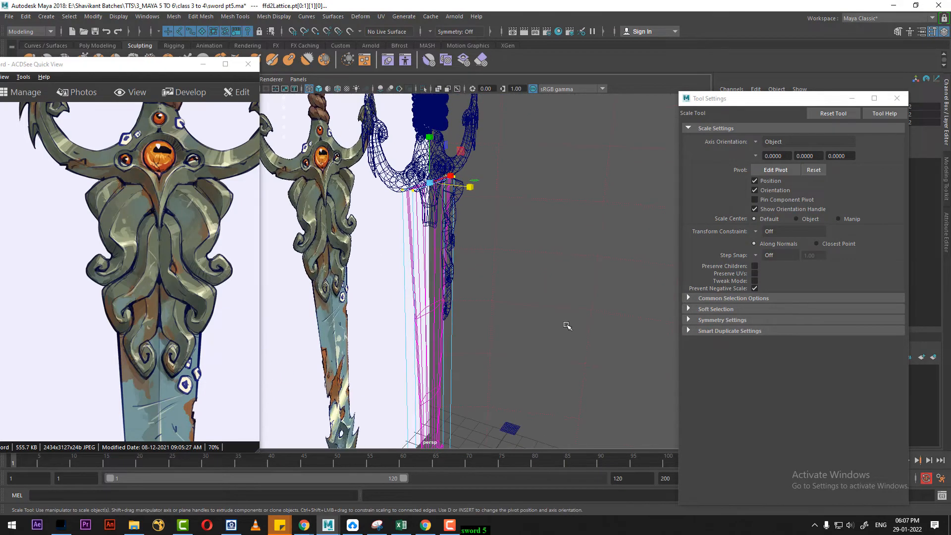
key(5)
alt+drag(566, 315, 573, 356)
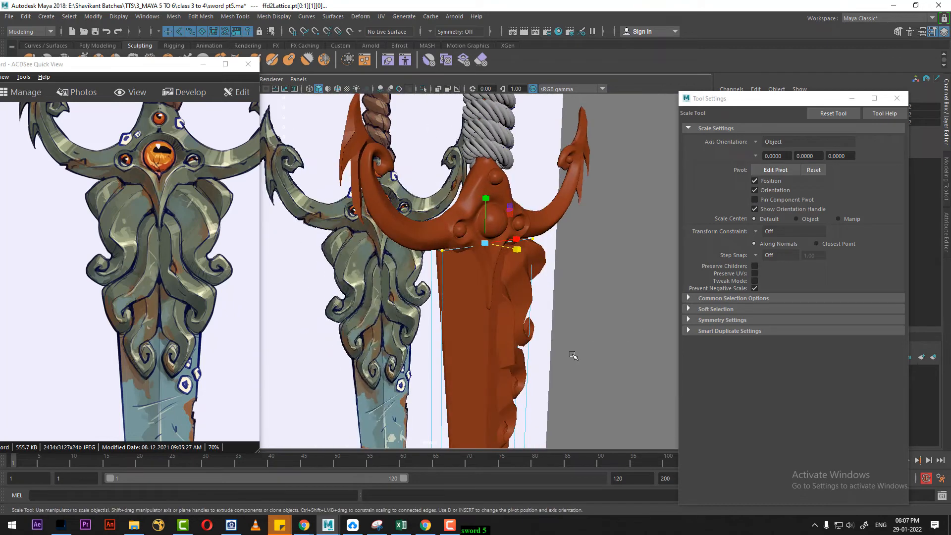
alt+right_drag(549, 286, 529, 298)
alt+drag(529, 297, 482, 307)
alt+middle_drag(482, 307, 482, 226)
alt+right_drag(482, 225, 548, 258)
Select the three tentacles on one side of the blade and combine them into a single mesh
click(520, 213)
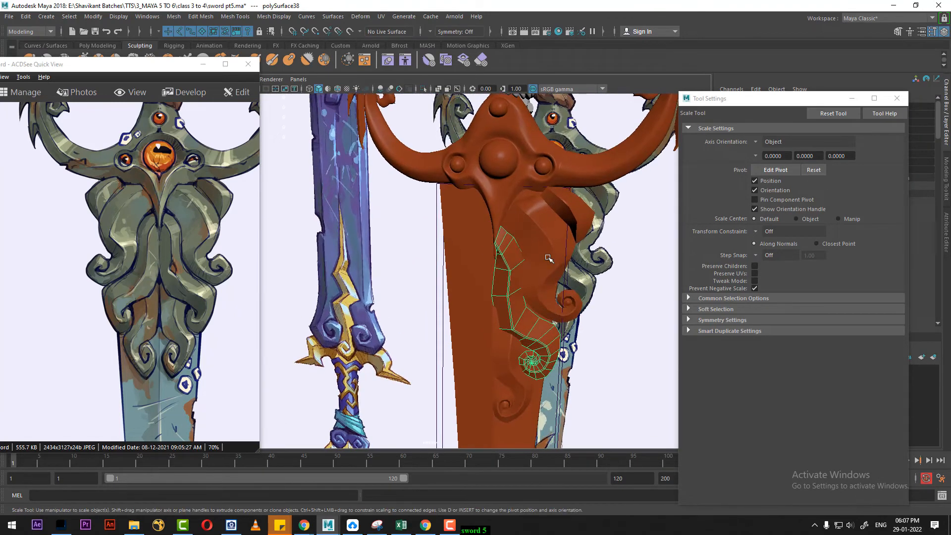
shift+click(533, 235)
shift+click(514, 333)
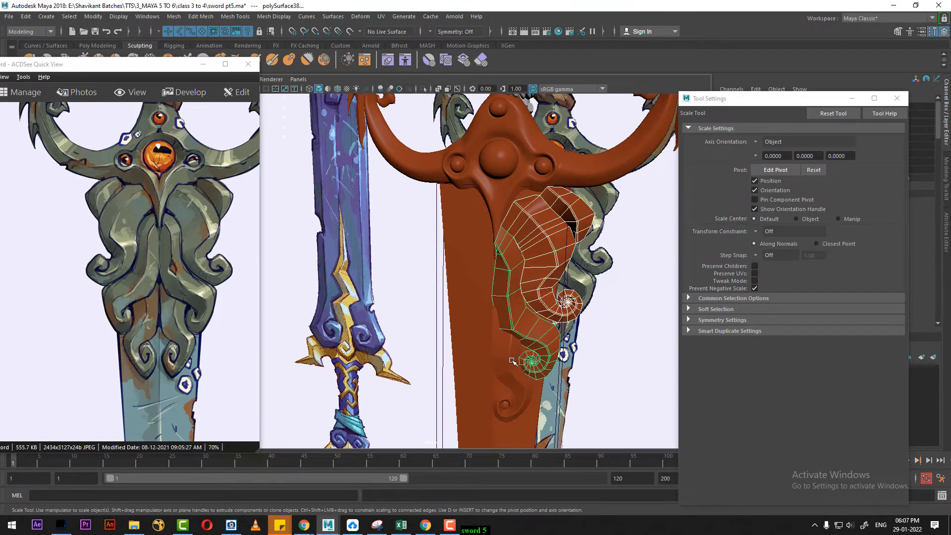
shift+click(513, 360)
key(w)
key(space)
drag(557, 307, 560, 329)
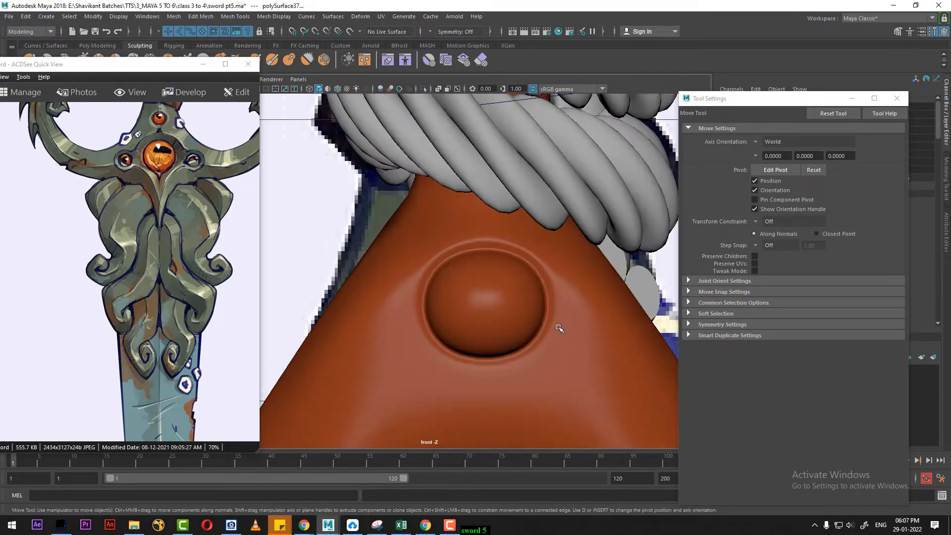
alt+right_drag(561, 329, 530, 296)
alt+middle_drag(530, 295, 516, 198)
alt+right_drag(516, 198, 544, 327)
alt+middle_drag(544, 327, 518, 292)
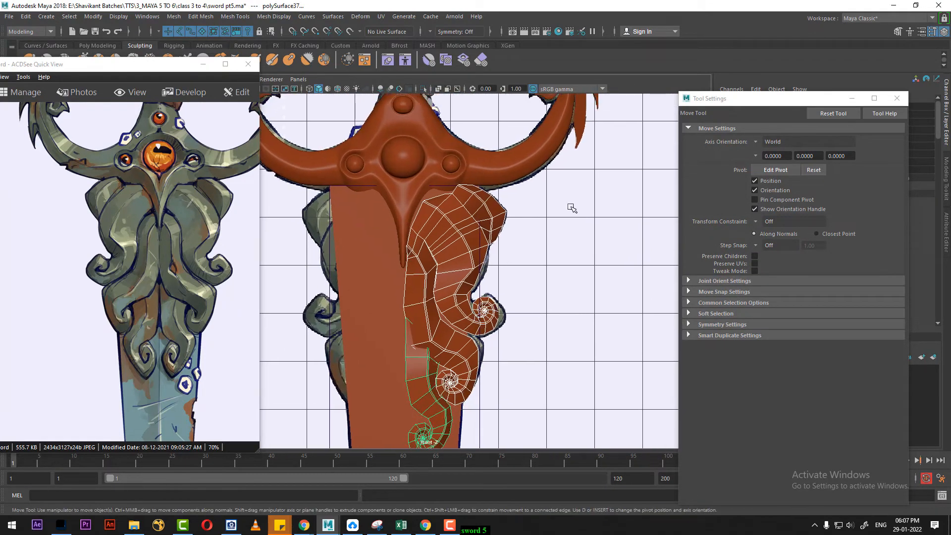
shift+right_drag(570, 207, 569, 295)
shift+right_drag(568, 395, 568, 387)
Show the front view as wireframe, close the tool settings and hide the reference image layer layer1
scroll(529, 279, up, 5)
alt+middle_drag(529, 279, 554, 265)
alt+right_drag(555, 265, 515, 320)
alt+middle_drag(515, 319, 520, 357)
alt+right_drag(460, 324, 469, 336)
alt+middle_drag(484, 269, 495, 127)
scroll(507, 286, up, 1)
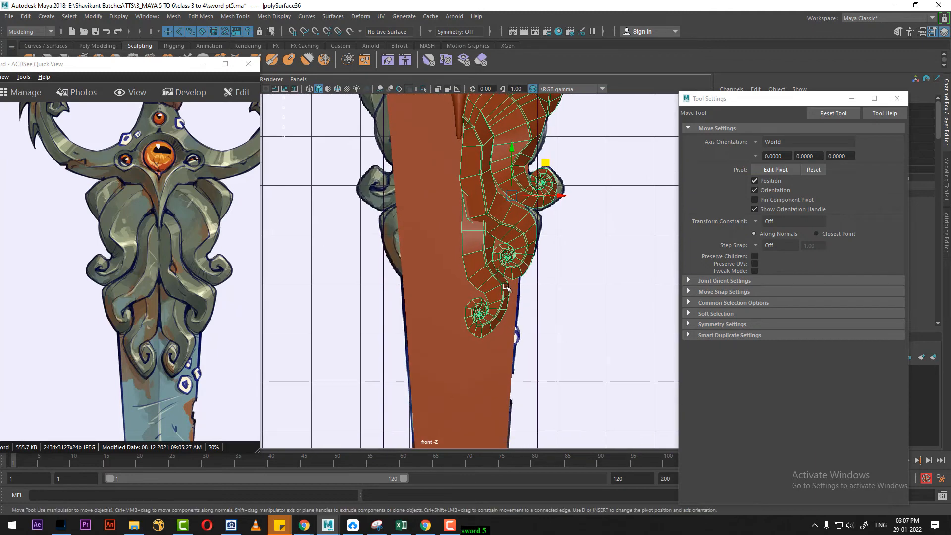
click(320, 90)
alt+right_drag(529, 275, 567, 333)
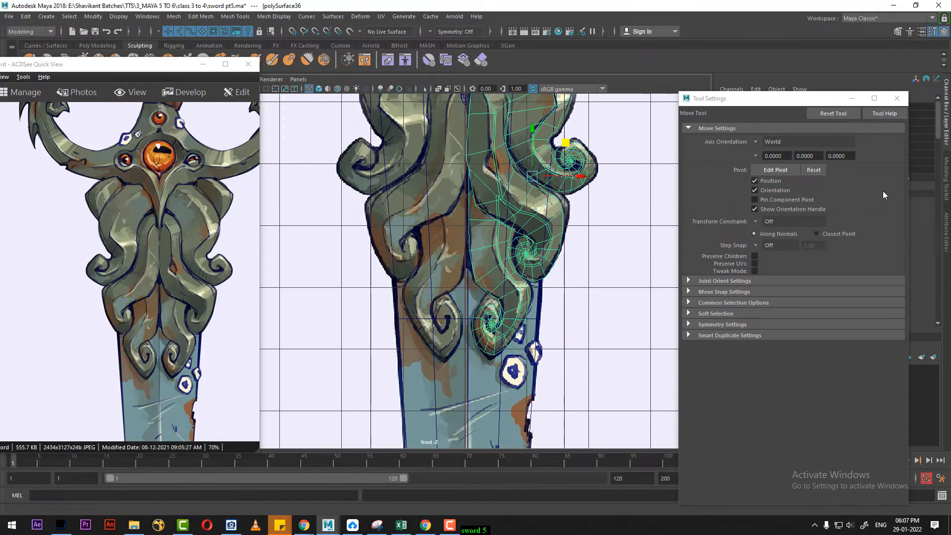
click(896, 98)
alt+middle_drag(611, 251, 642, 346)
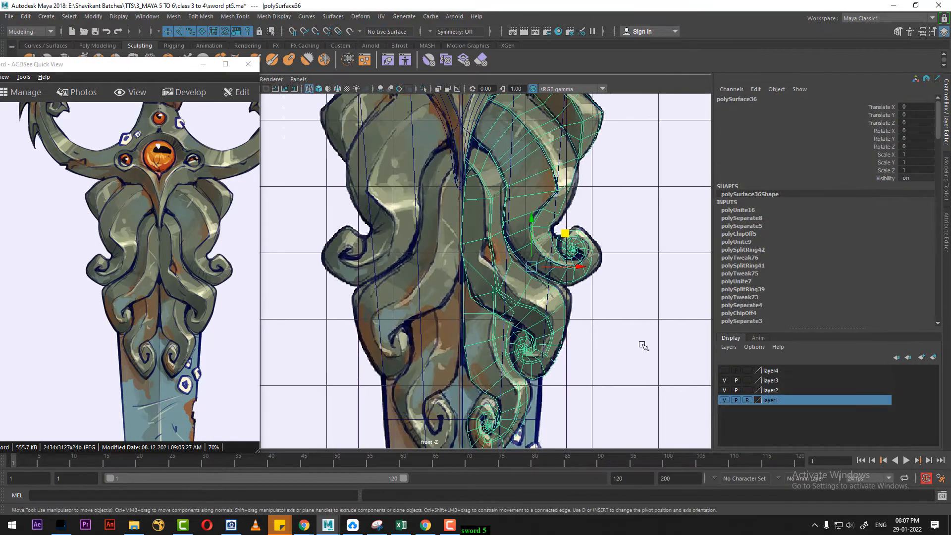
scroll(616, 348, down, 4)
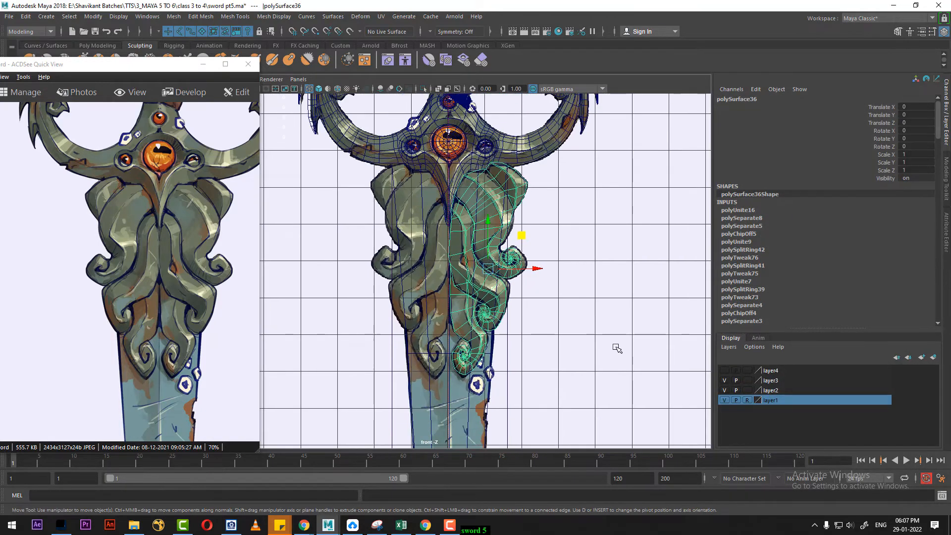
click(724, 400)
Move the combined tentacle mesh's pivot onto the sword's vertical centre line below the main eye
scroll(624, 374, up, 5)
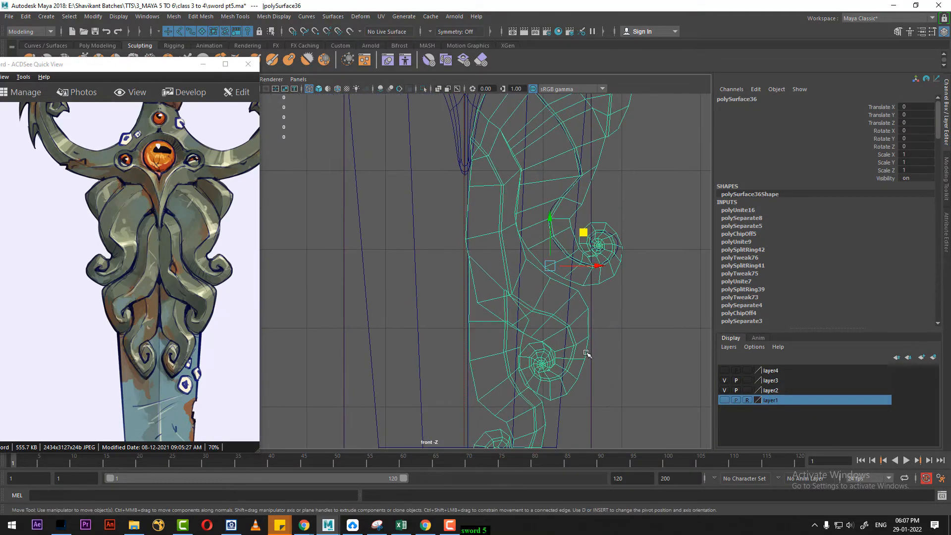
alt+middle_drag(497, 338, 461, 206)
scroll(502, 361, up, 3)
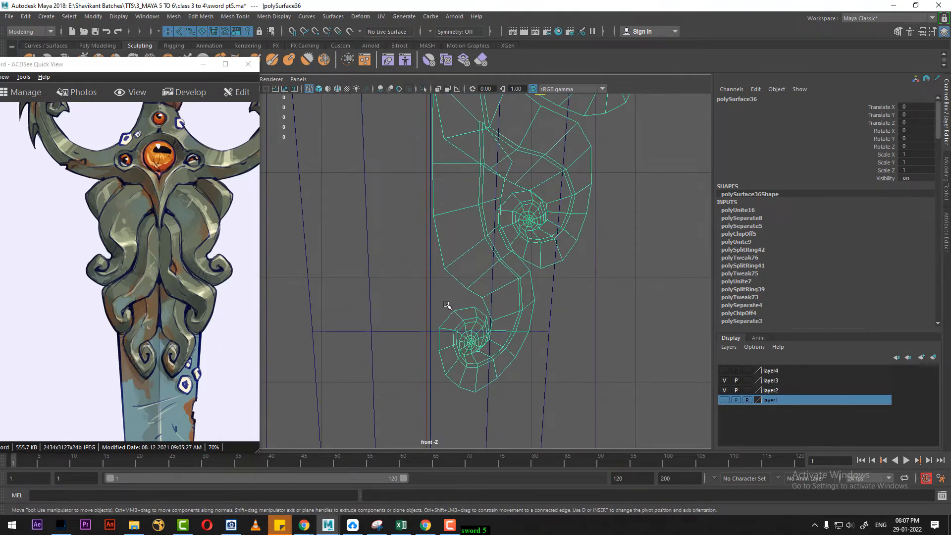
alt+middle_drag(441, 271, 447, 415)
alt+middle_drag(456, 268, 466, 440)
scroll(460, 292, up, 1)
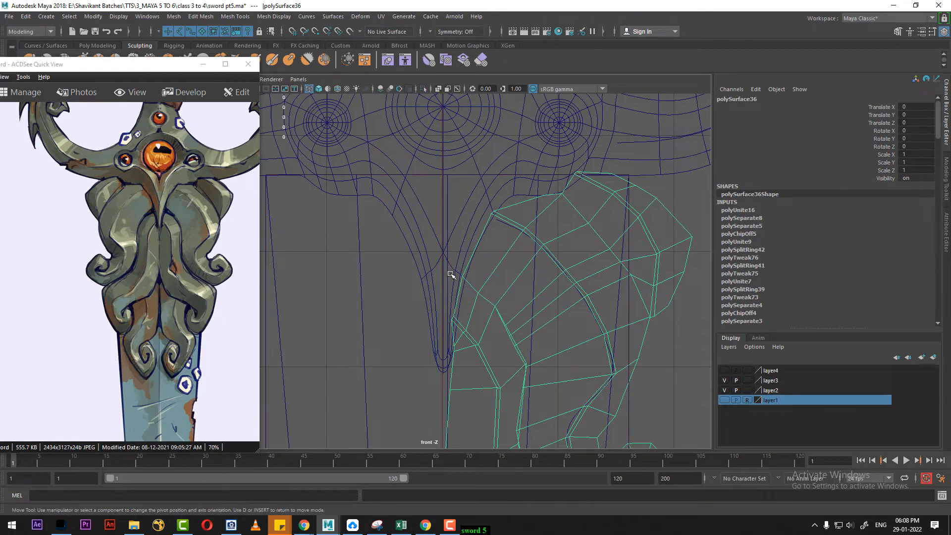
key(w)
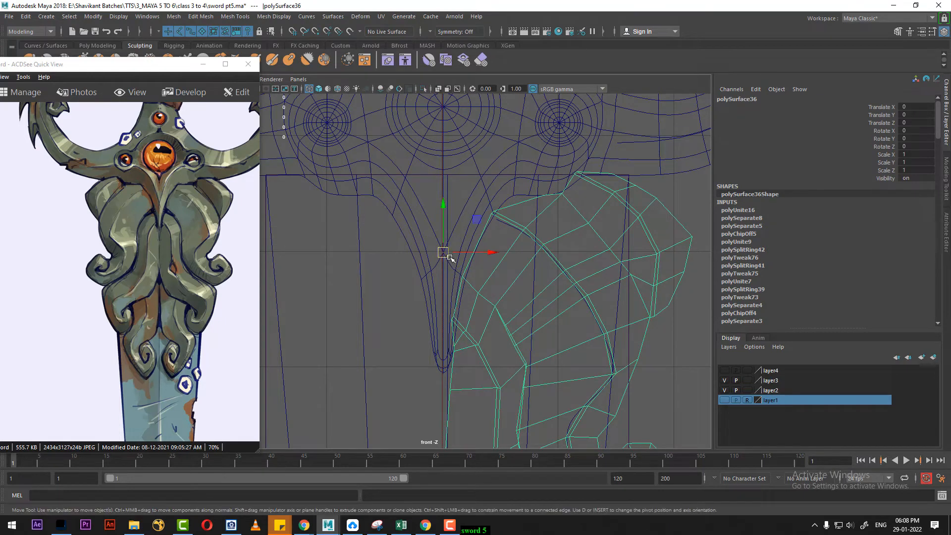
Turn off smooth preview on the crossguard and reselect the combined tentacle mesh
click(474, 184)
click(486, 186)
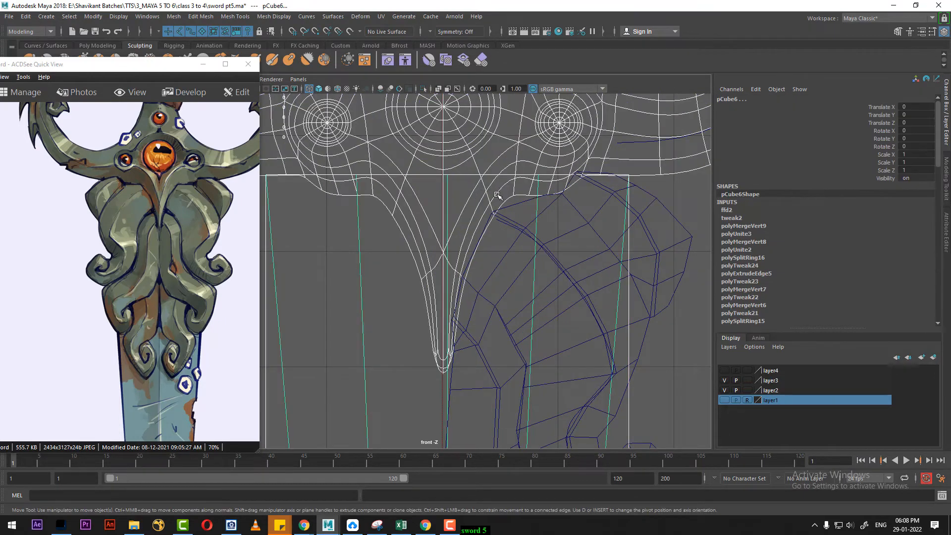
key(1)
click(531, 292)
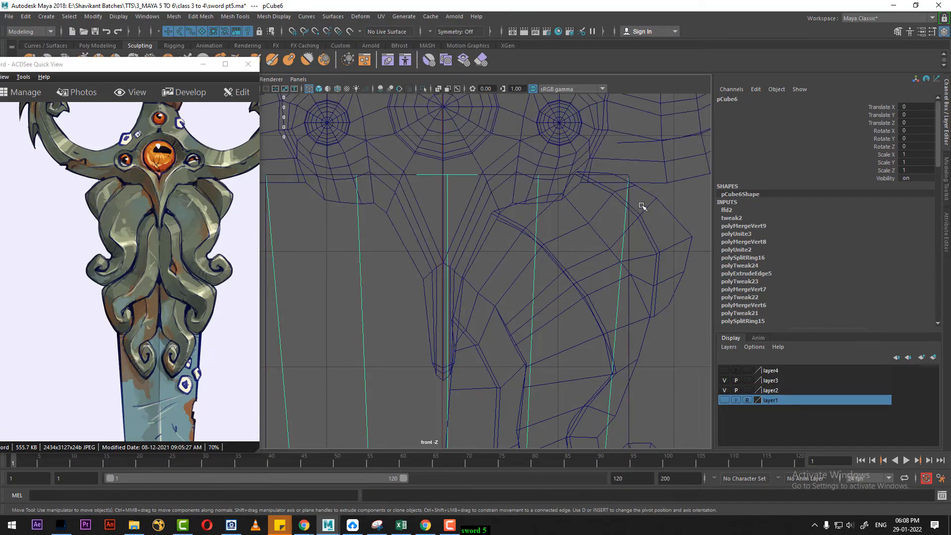
click(661, 216)
click(678, 255)
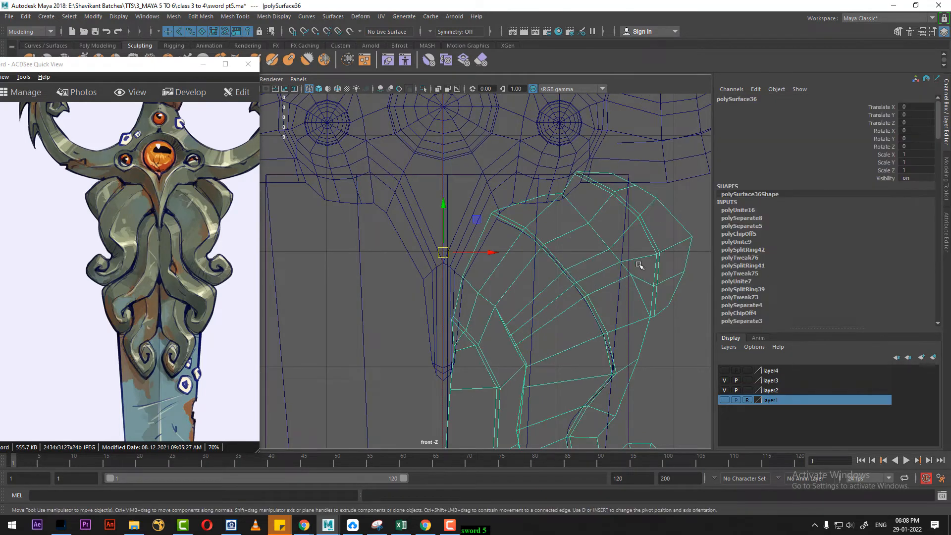
Create a lattice deformer with 2 × 2 × 2 divisions around the combined tentacle mesh
alt+right_drag(547, 251, 505, 316)
key(space)
mouse_move(520, 312)
mouse_down()
mouse_move(510, 225)
mouse_move(548, 281)
mouse_move(425, 243)
mouse_up()
key(5)
alt+drag(530, 289, 495, 312)
click(361, 17)
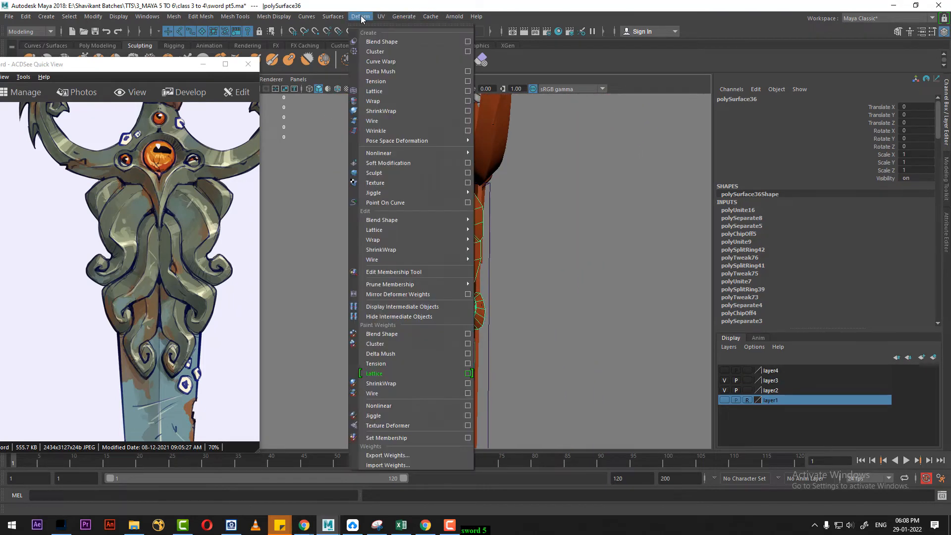
click(467, 91)
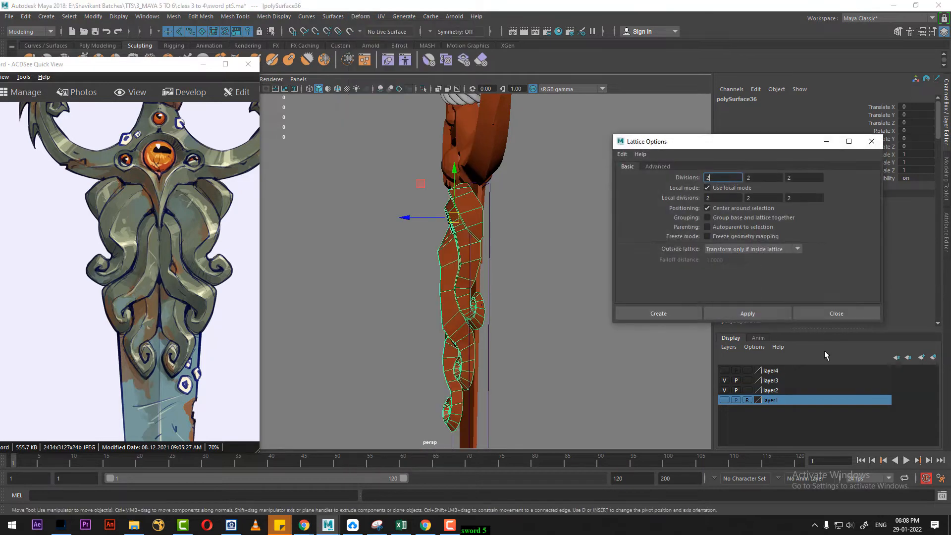
click(681, 314)
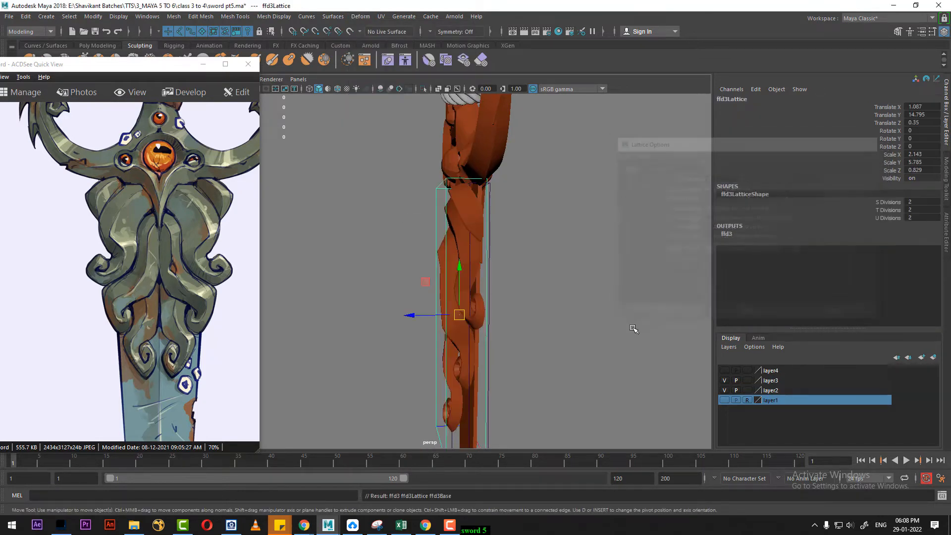
Select the tentacle lattice's lowest points in the left view
key(space)
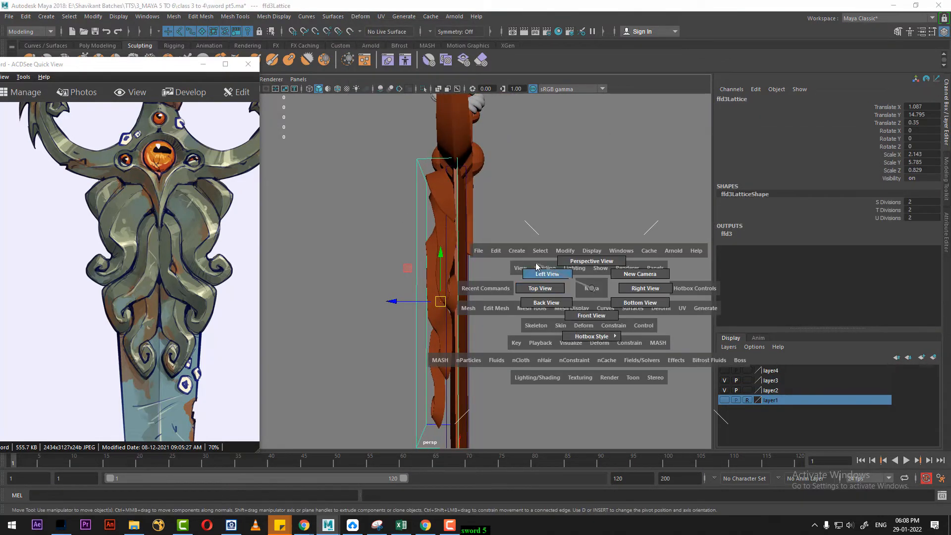
drag(592, 289, 537, 267)
alt+middle_drag(573, 270, 526, 135)
alt+right_drag(543, 265, 559, 248)
right_drag(563, 207, 565, 187)
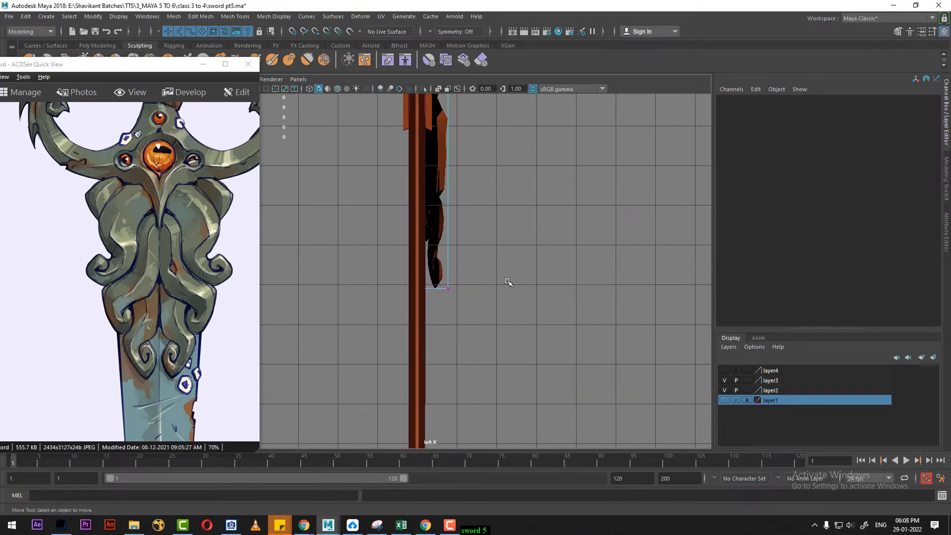
drag(508, 282, 416, 330)
key(space)
drag(525, 289, 502, 172)
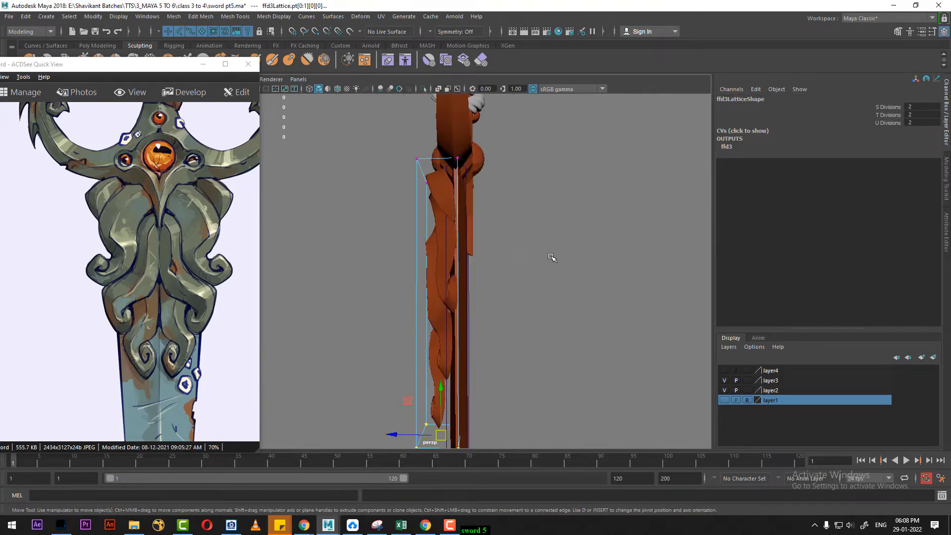
Move the tentacle lattice's lowest points along Z toward the blade
alt+drag(552, 258, 463, 268)
alt+middle_drag(495, 232, 520, 114)
mouse_move(500, 278)
alt+mouse_down()
mouse_move(594, 284)
mouse_move(524, 284)
mouse_move(508, 271)
alt+mouse_up()
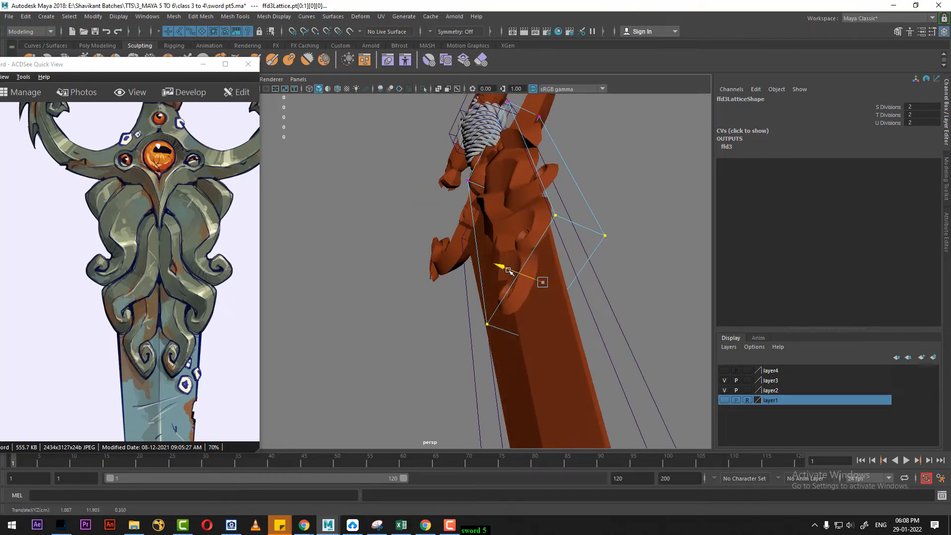
key(space)
drag(581, 268, 527, 244)
alt+right_drag(557, 365, 592, 363)
middle_drag(506, 310, 458, 302)
alt+middle_drag(494, 255, 503, 375)
Select the lattice's outer pair of lowest points and adjust their depth relative to the blade's edge
key(space)
drag(531, 334, 537, 213)
alt+drag(541, 307, 571, 323)
alt+right_drag(571, 322, 563, 335)
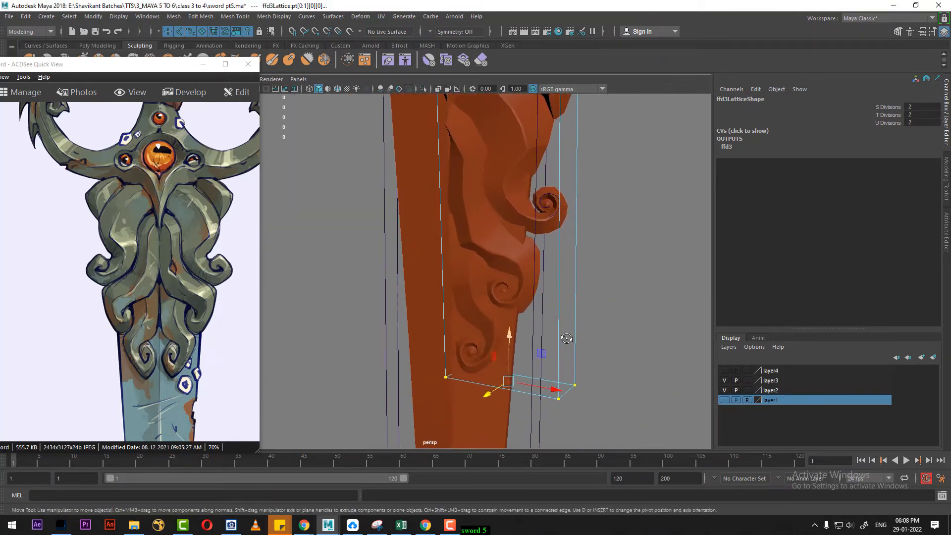
mouse_move(564, 335)
alt+mouse_down()
mouse_move(555, 331)
mouse_move(565, 344)
alt+mouse_up()
alt+right_drag(565, 345, 581, 311)
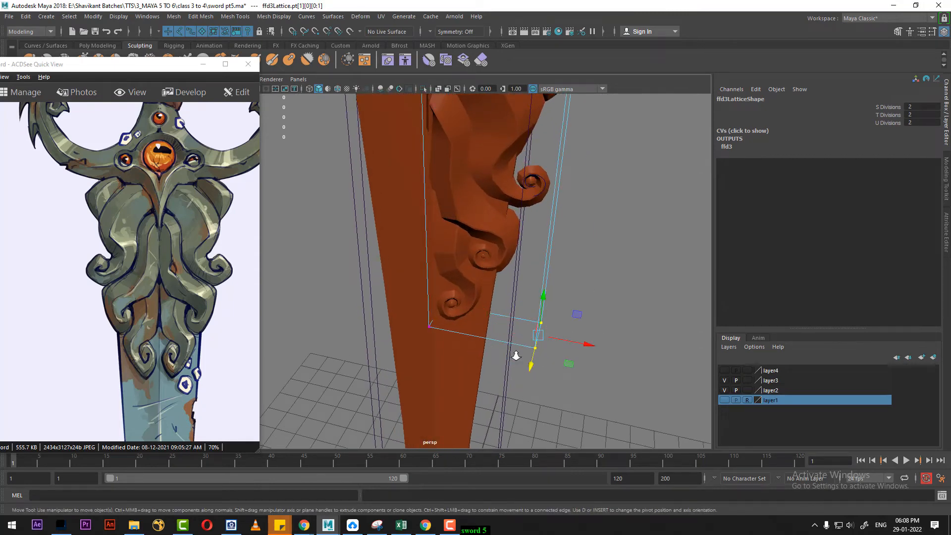
alt+right_drag(516, 355, 528, 353)
alt+drag(528, 352, 500, 333)
alt+middle_drag(560, 357, 538, 297)
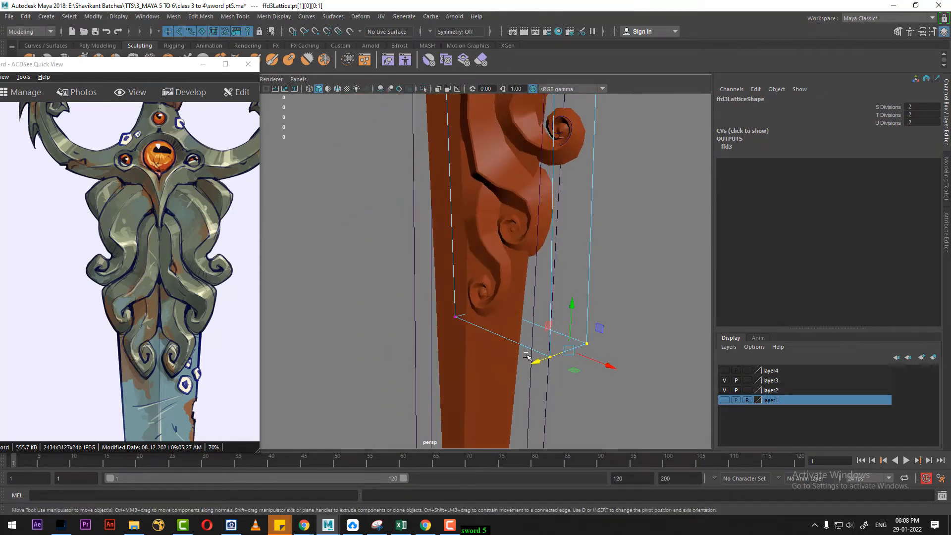
Select the lattice's inner pair of lowest points near the blade's centre line and adjust their depth
alt+drag(527, 355, 472, 267)
drag(371, 348, 372, 347)
alt+drag(372, 348, 499, 342)
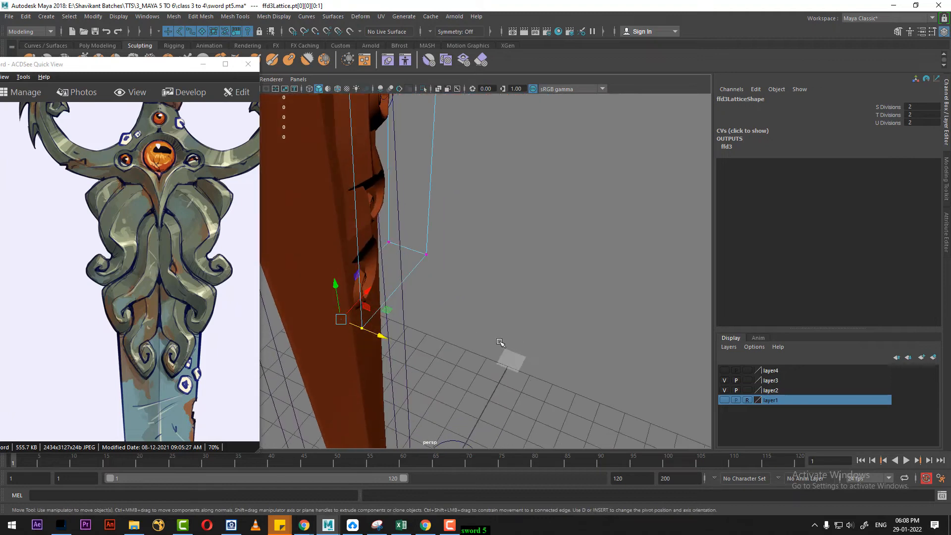
drag(386, 336, 476, 474)
Turn on wireframe over the shaded display and examine how the tentacles sit on the blade
scroll(525, 406, down, 3)
alt+middle_drag(537, 394, 549, 331)
scroll(549, 330, up, 3)
alt+drag(549, 330, 499, 346)
alt+drag(542, 311, 570, 292)
alt+middle_drag(568, 284, 586, 356)
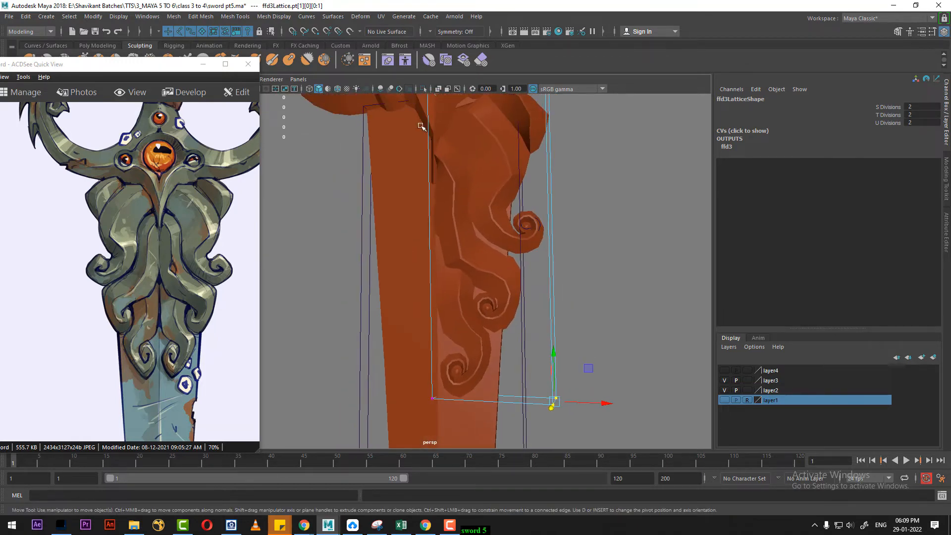
click(337, 88)
mouse_move(461, 275)
alt+mouse_down()
mouse_move(456, 288)
mouse_move(467, 291)
alt+mouse_up()
scroll(466, 285, down, 5)
alt+middle_drag(465, 283, 467, 290)
alt+drag(467, 290, 483, 322)
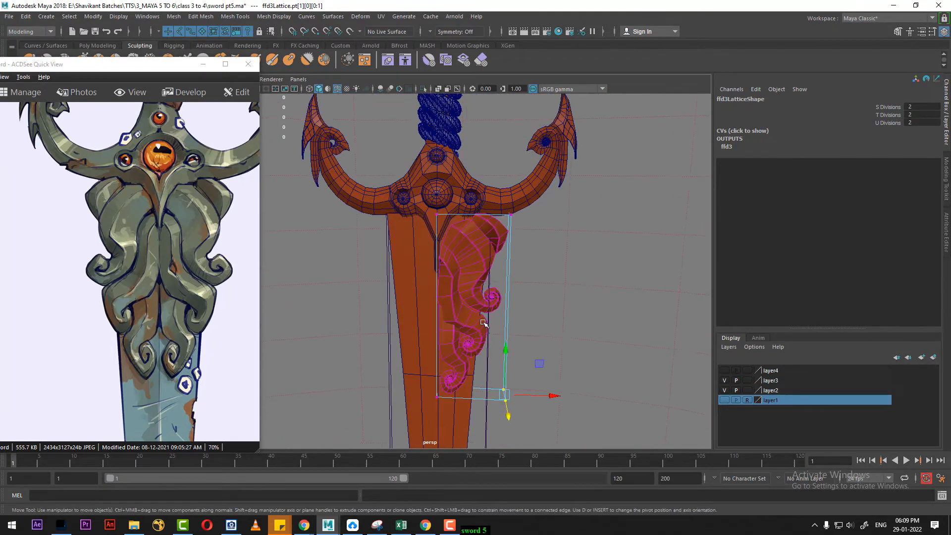
alt+right_drag(483, 322, 538, 345)
Select the combined tentacle mesh and examine its fit against the blade from the side and front
click(499, 240)
right_click(500, 242)
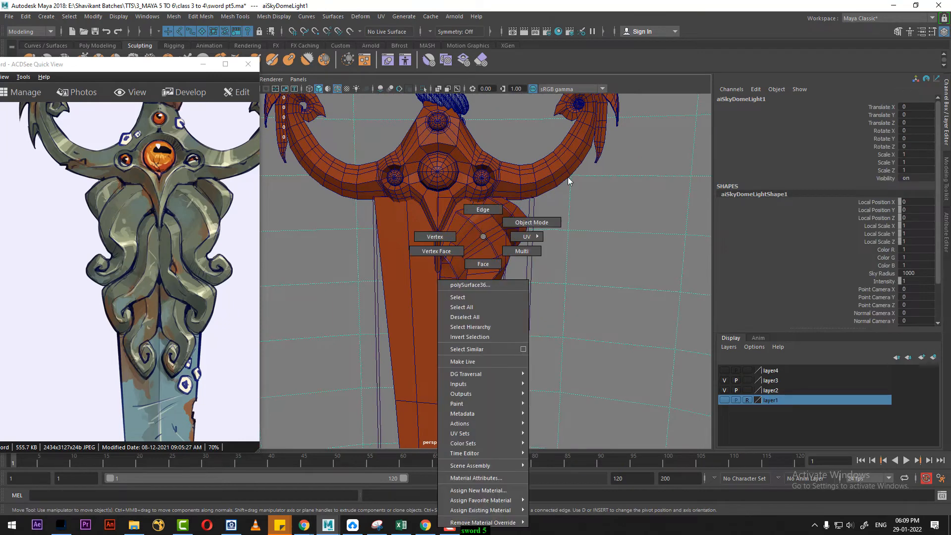
alt+drag(497, 242, 403, 264)
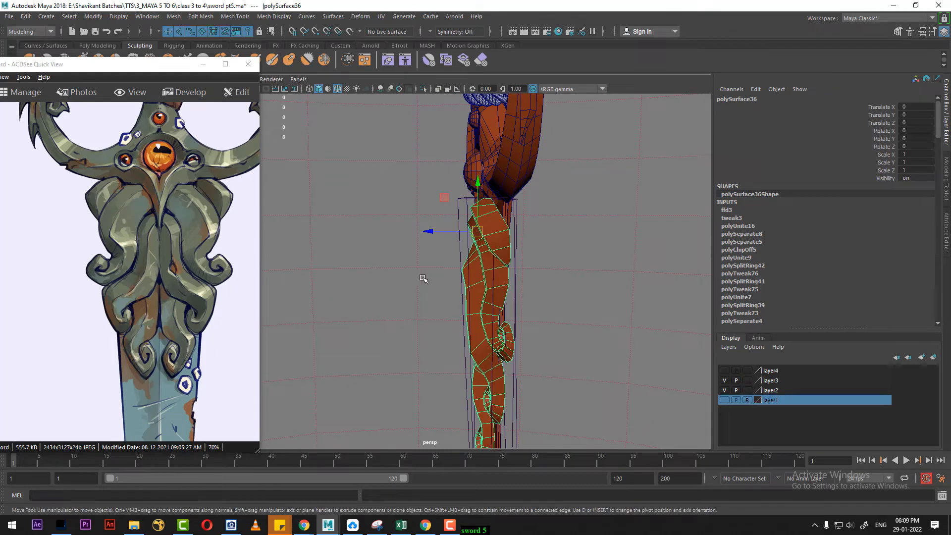
alt+drag(492, 282, 528, 258)
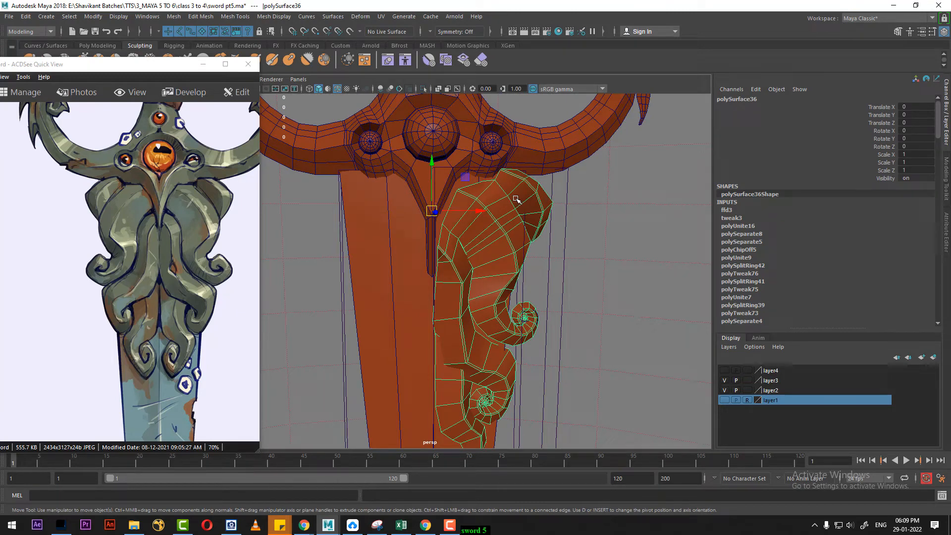
alt+drag(538, 287, 628, 293)
alt+right_drag(628, 293, 609, 316)
alt+drag(550, 322, 565, 316)
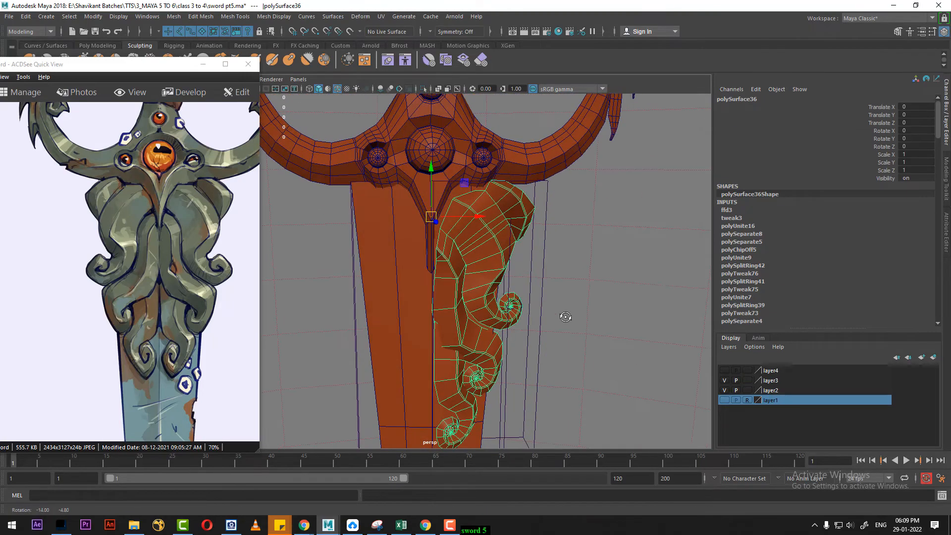
Minimise the reference image and delete the tentacle mesh's construction history
click(203, 65)
scroll(392, 238, down, 4)
scroll(392, 238, up, 4)
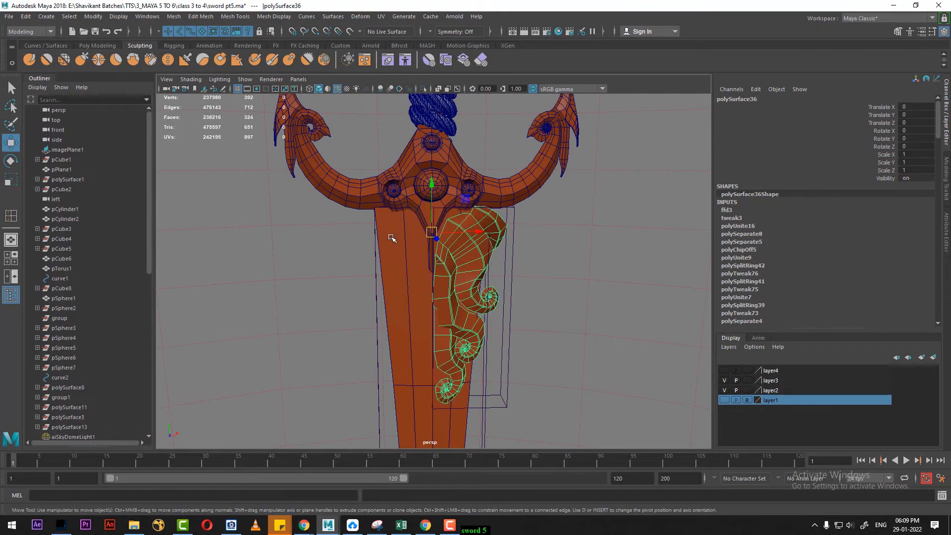
click(26, 18)
mouse_move(148, 137)
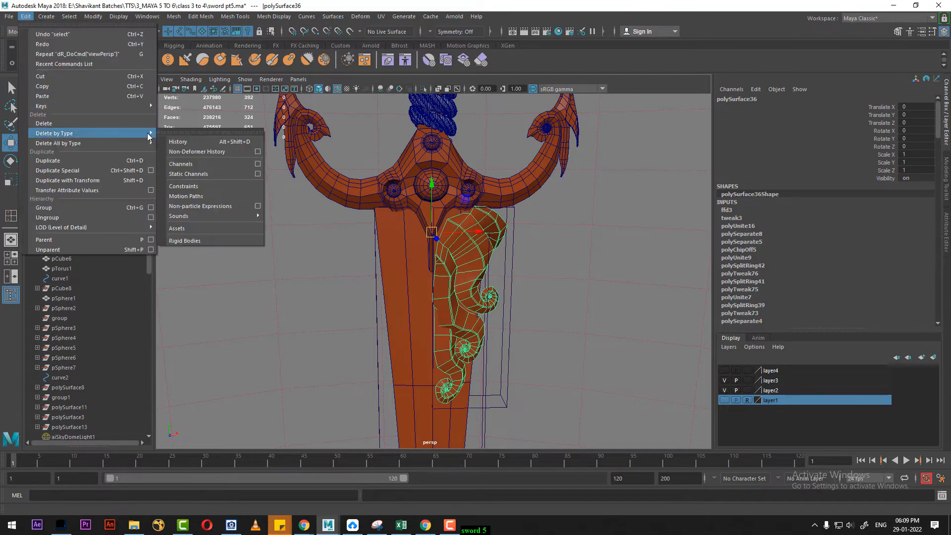
click(204, 143)
click(591, 288)
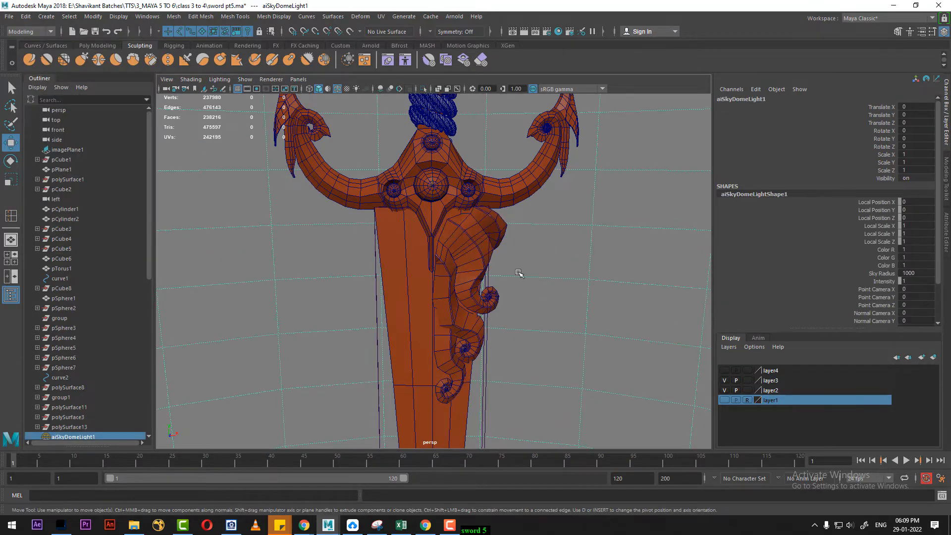
Duplicate the tentacle mesh onto the blade's other half using Duplicate Special with default settings and X scale -1
click(477, 249)
scroll(436, 237, up, 2)
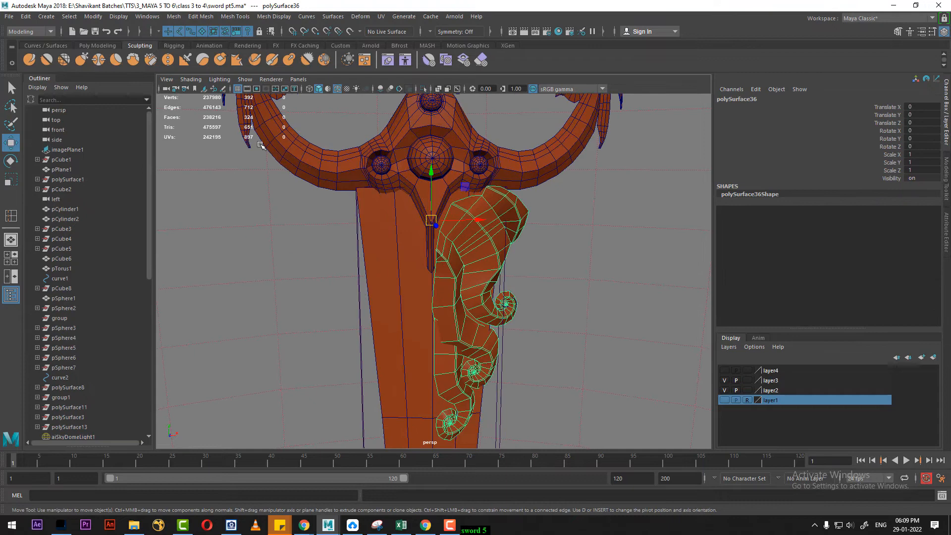
click(26, 17)
click(146, 170)
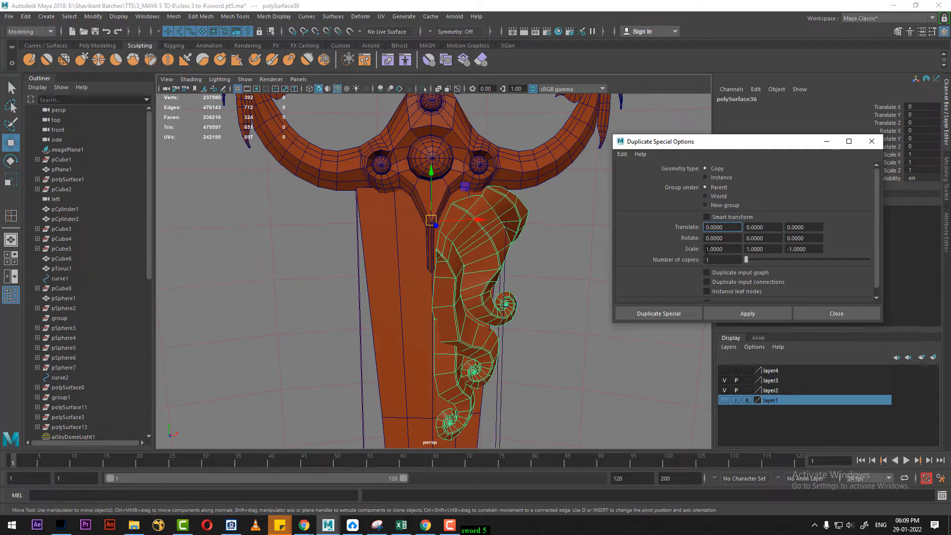
click(622, 154)
click(644, 173)
text(-)
click(765, 313)
click(846, 311)
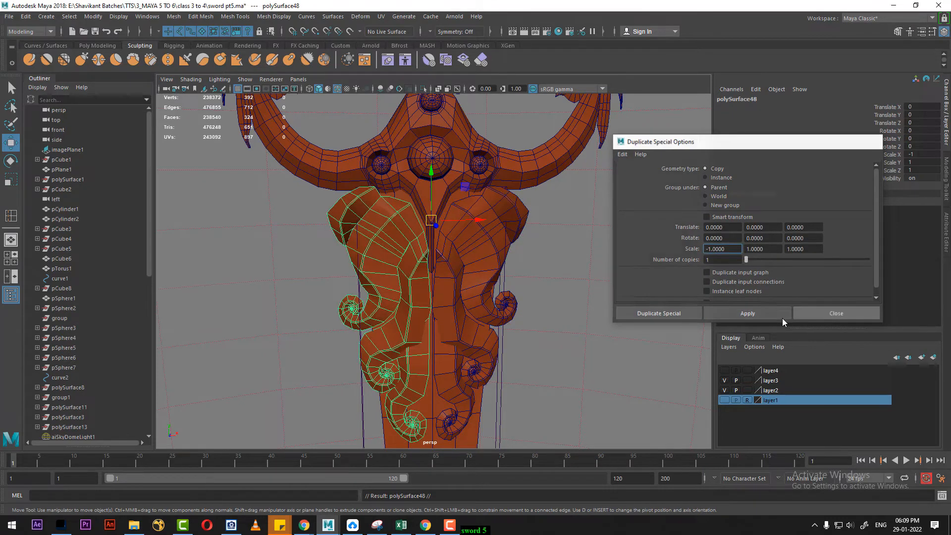
Combine the original and duplicated tentacle halves into one mesh
scroll(583, 312, down, 1)
click(489, 273)
shift+click(409, 281)
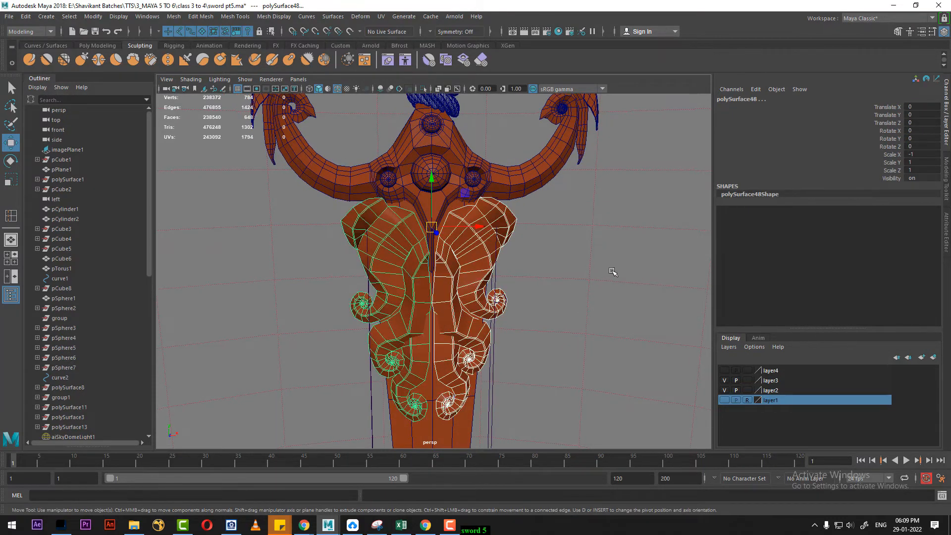
shift+right_drag(587, 238, 586, 418)
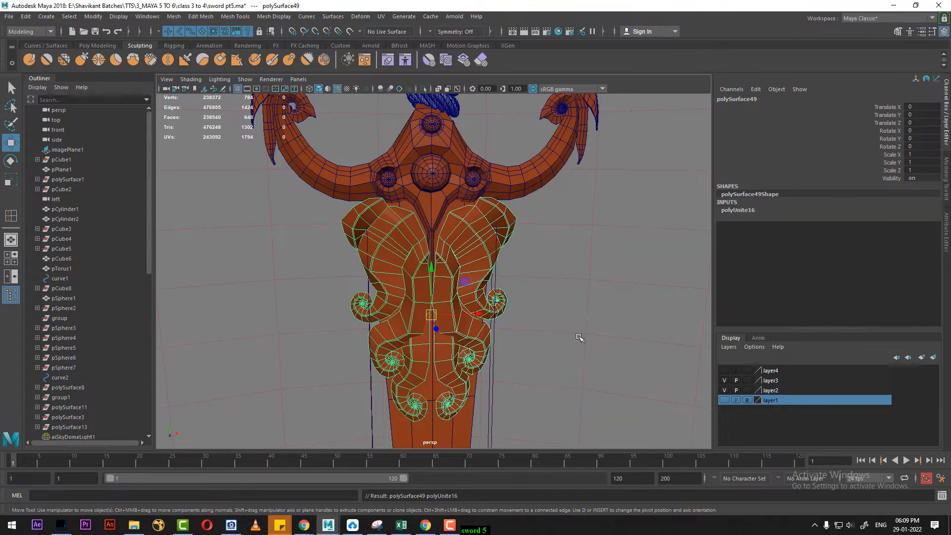
click(588, 325)
key(space)
key(space)
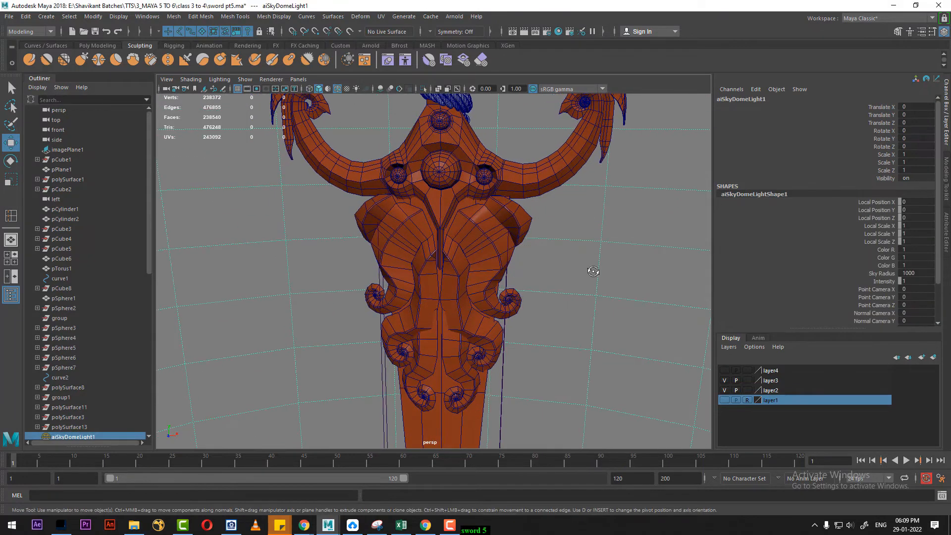
Try to duplicate the combined tentacles to the blade's back using Duplicate Special with Z scale -1, and undo it
alt+drag(590, 269, 311, 315)
click(509, 262)
alt+drag(587, 293, 525, 305)
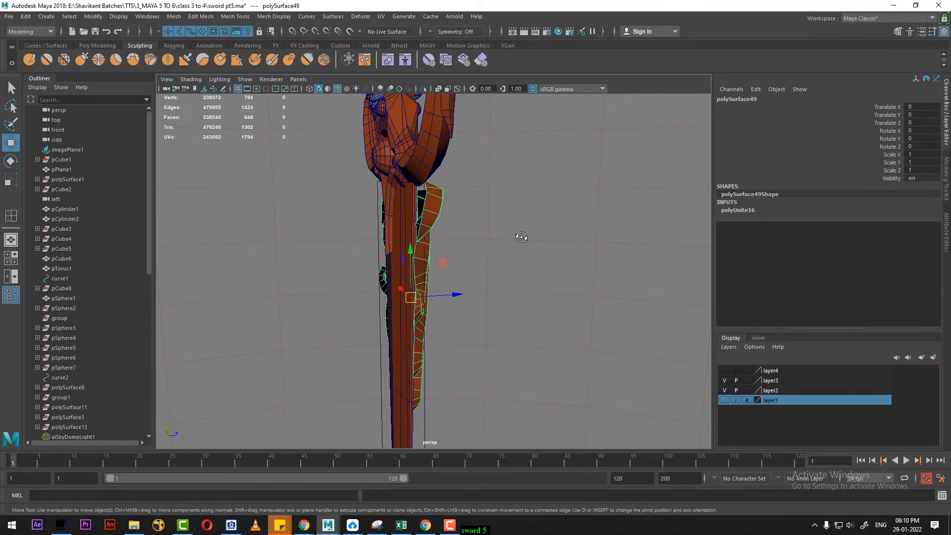
alt+drag(518, 236, 466, 278)
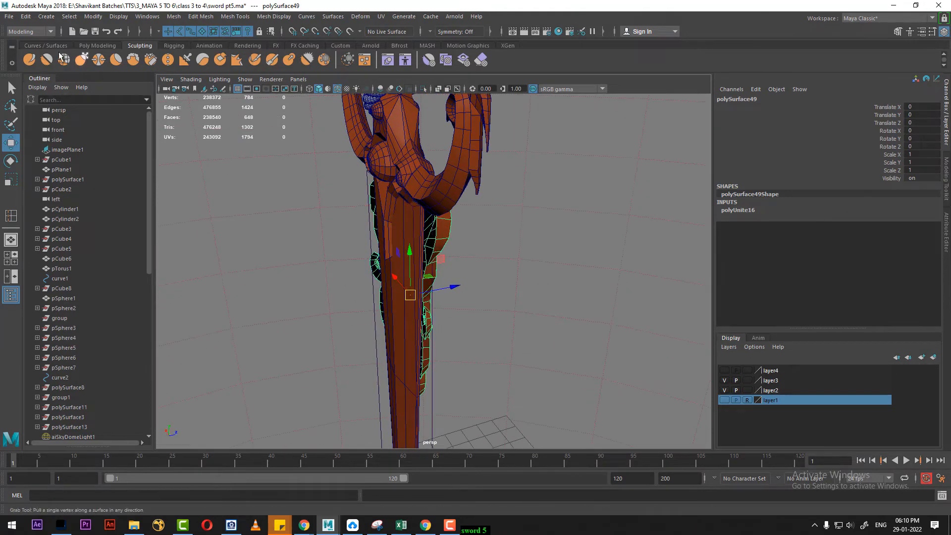
click(25, 16)
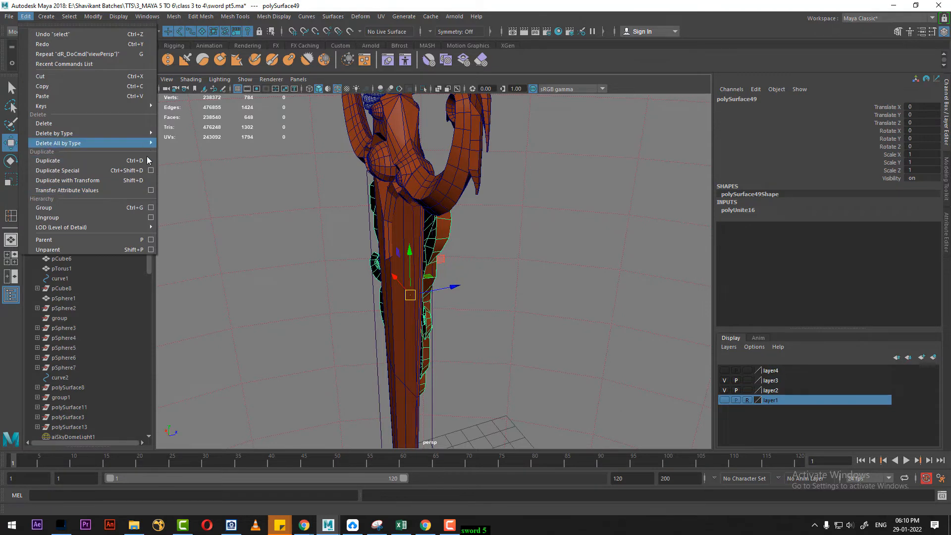
click(151, 170)
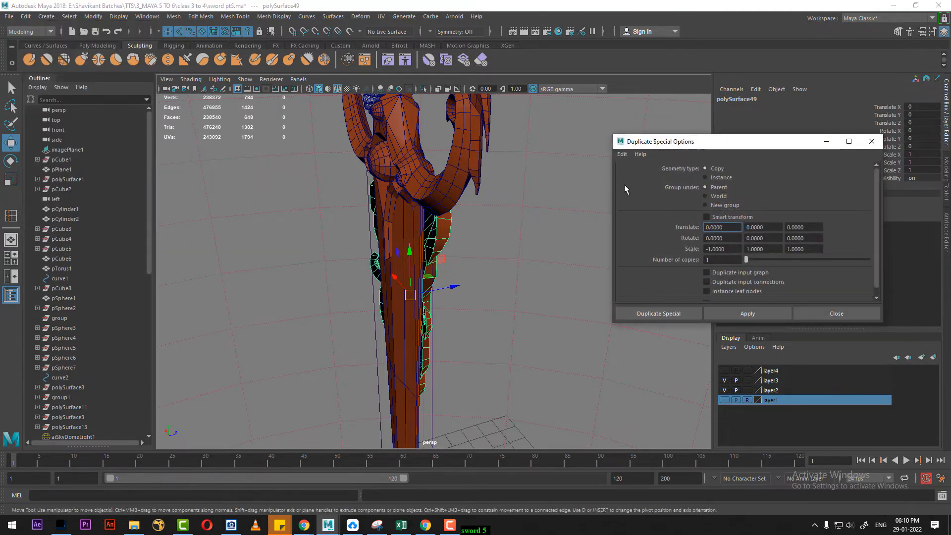
click(622, 154)
click(636, 175)
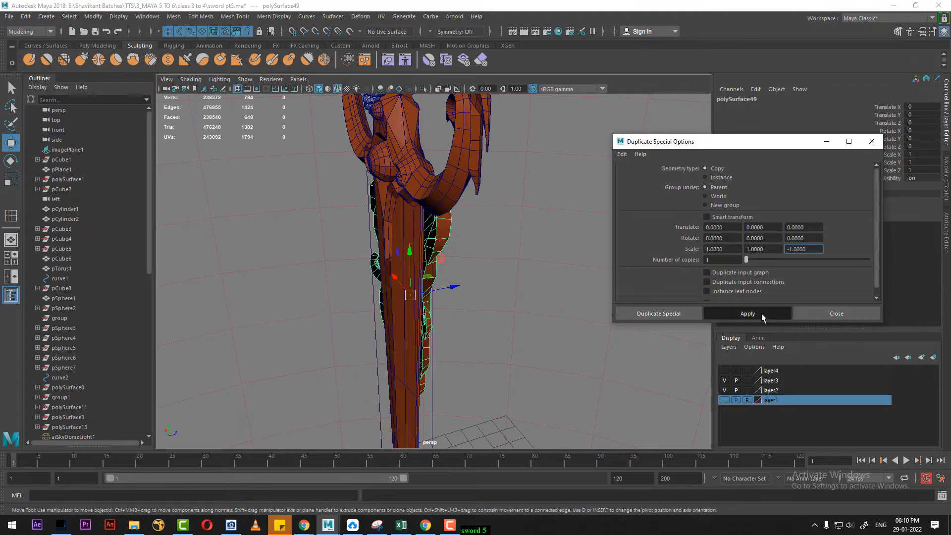
click(747, 313)
alt+drag(525, 317, 440, 278)
key(ctrl+z)
Isolate the combined tentacles in the orthographic view along Y and snap their pivot to the grid's centre
key(alt+h)
key(space)
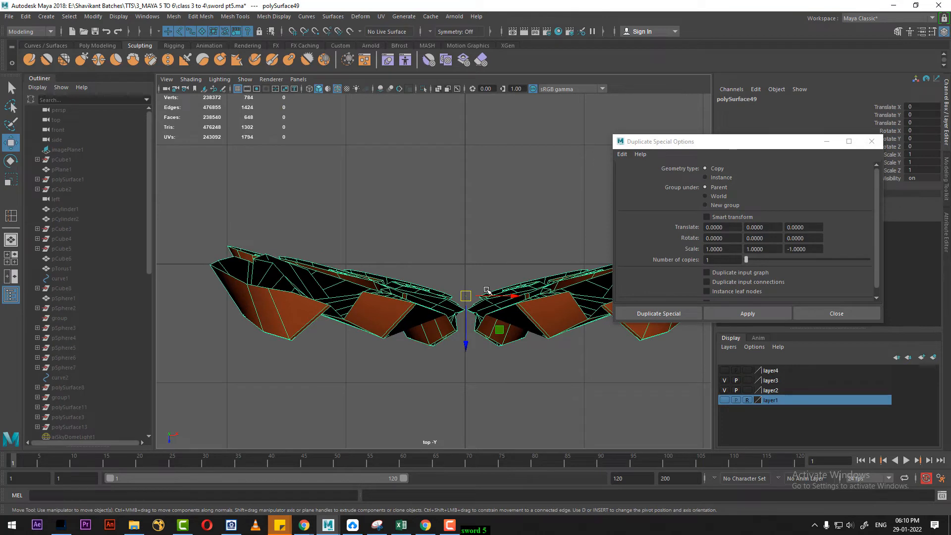
key(d)
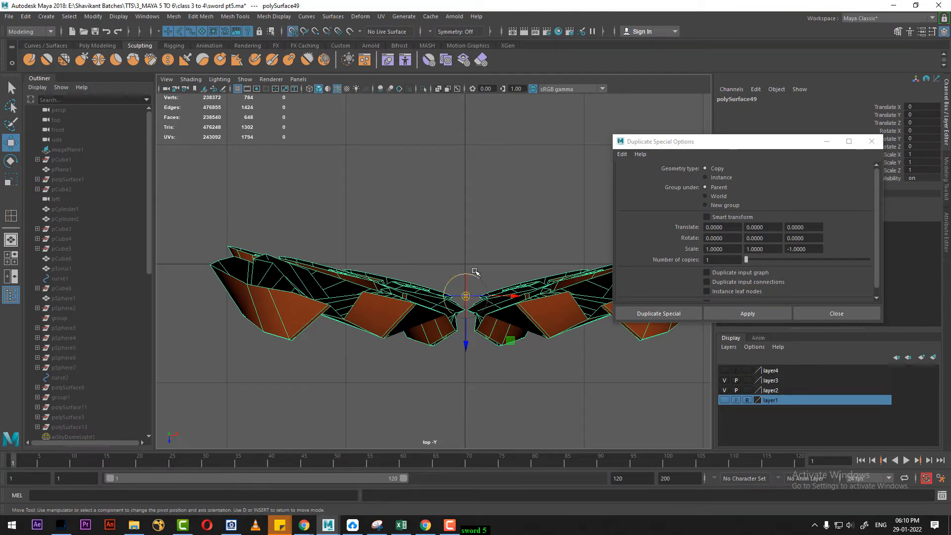
drag(466, 296, 464, 264)
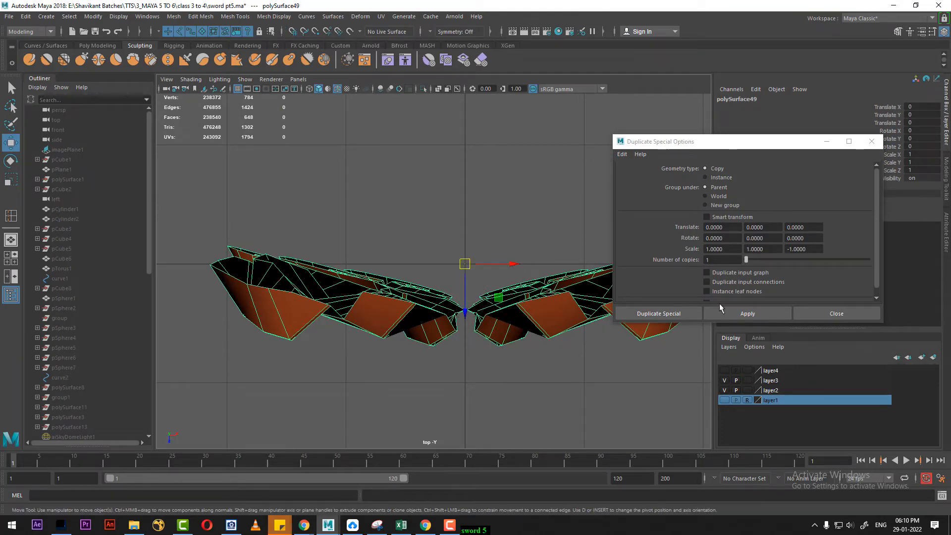
Try the Duplicate Special with Z scale -1 again about the recentred pivot, and undo the duplicate
click(747, 314)
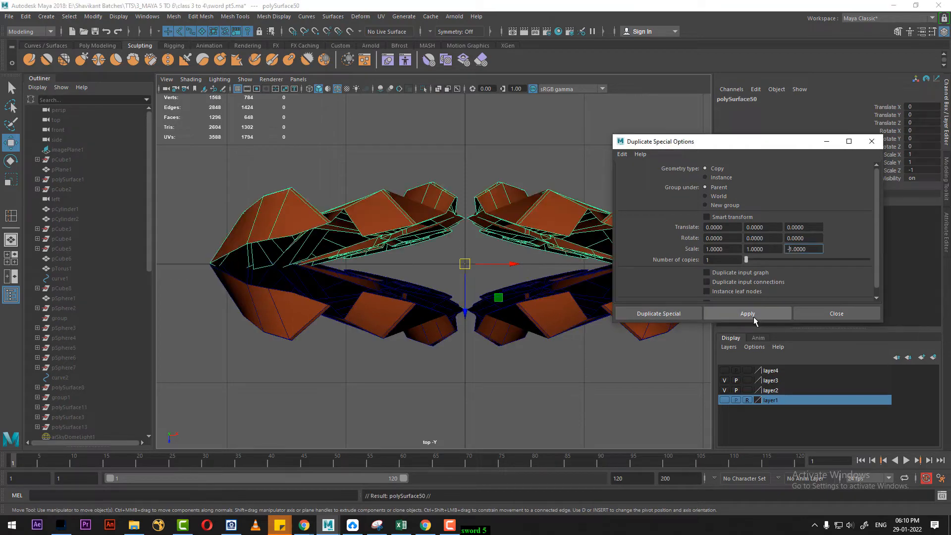
click(848, 317)
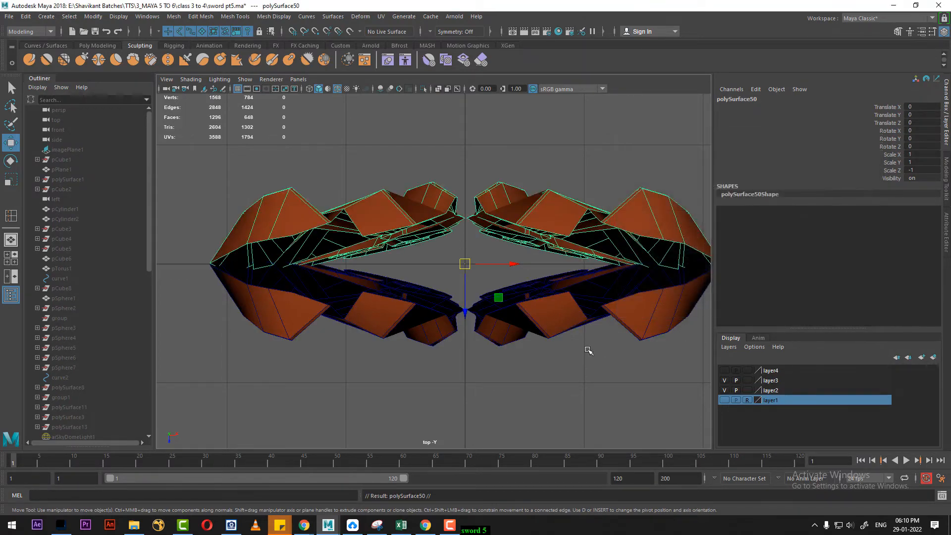
key(space)
drag(587, 348, 587, 311)
scroll(587, 311, up, 2)
alt+middle_drag(587, 311, 561, 277)
alt+drag(563, 281, 520, 277)
key(space)
scroll(519, 297, up, 1)
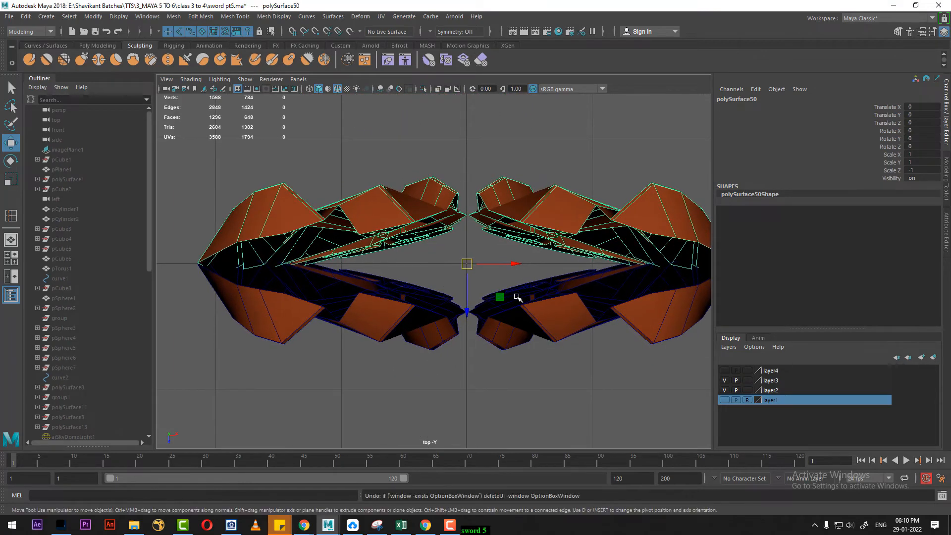
key(ctrl+z)
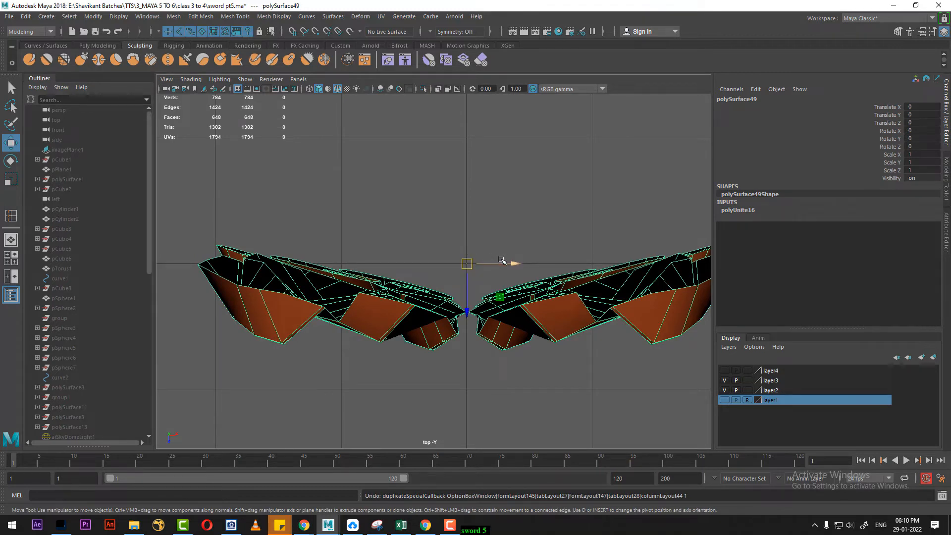
Isolate the tentacles together with pTorus1, examine their alignment along Z, and unhide the rest of the sword
key(ctrl+shift+h)
alt+drag(491, 273, 531, 266)
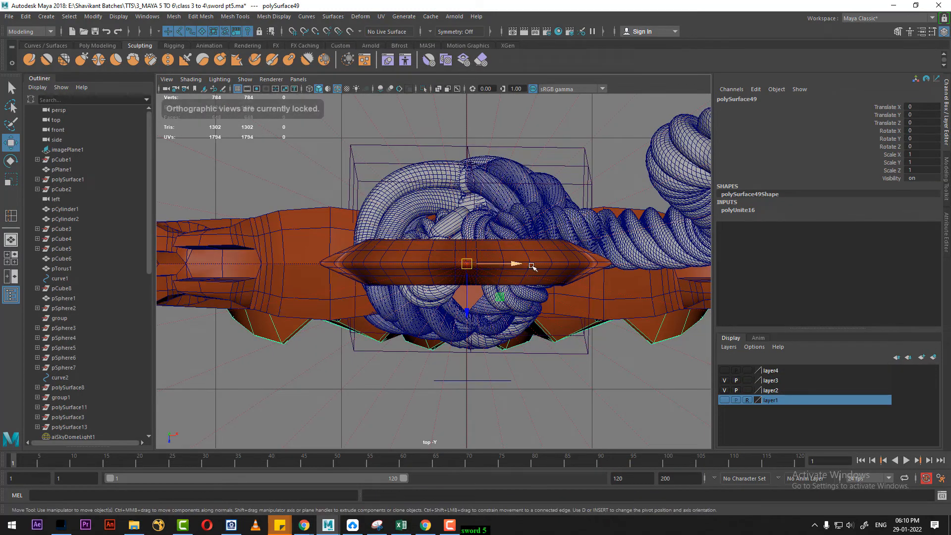
click(549, 264)
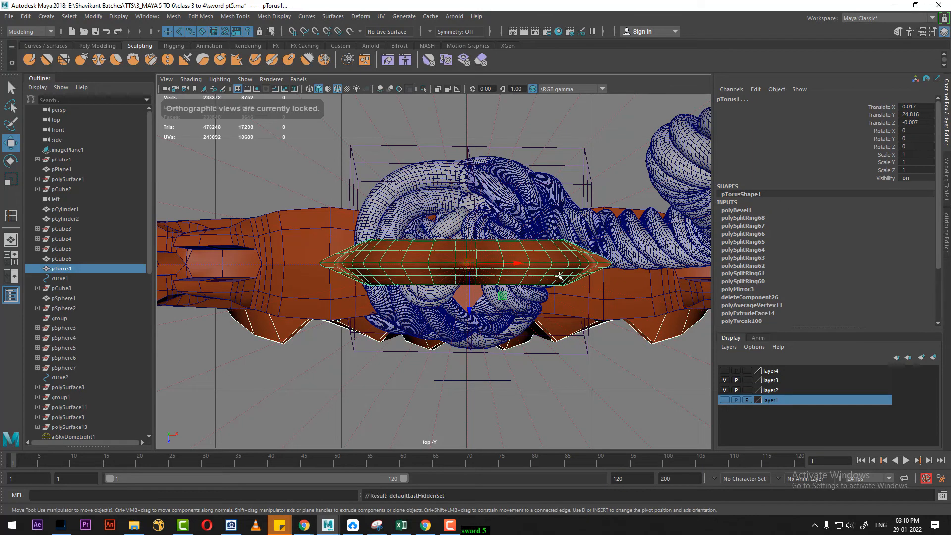
key(alt+h)
click(515, 368)
click(505, 332)
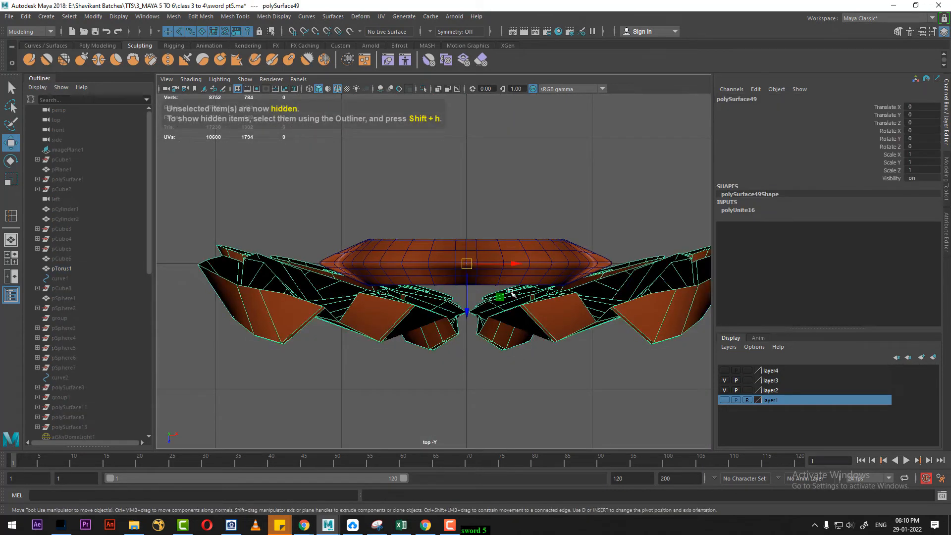
scroll(505, 332, up, 5)
scroll(563, 344, down, 2)
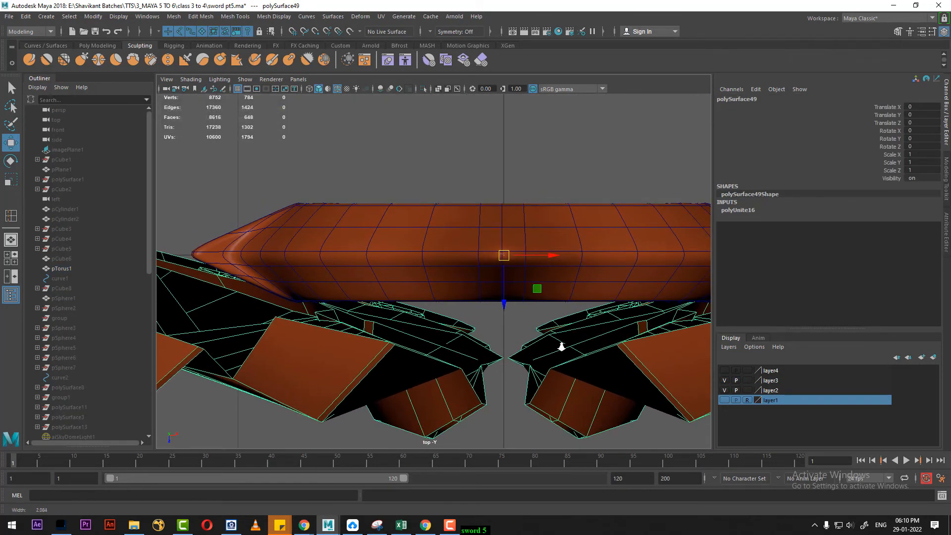
key(space)
drag(541, 350, 528, 225)
key(ctrl+shift+h)
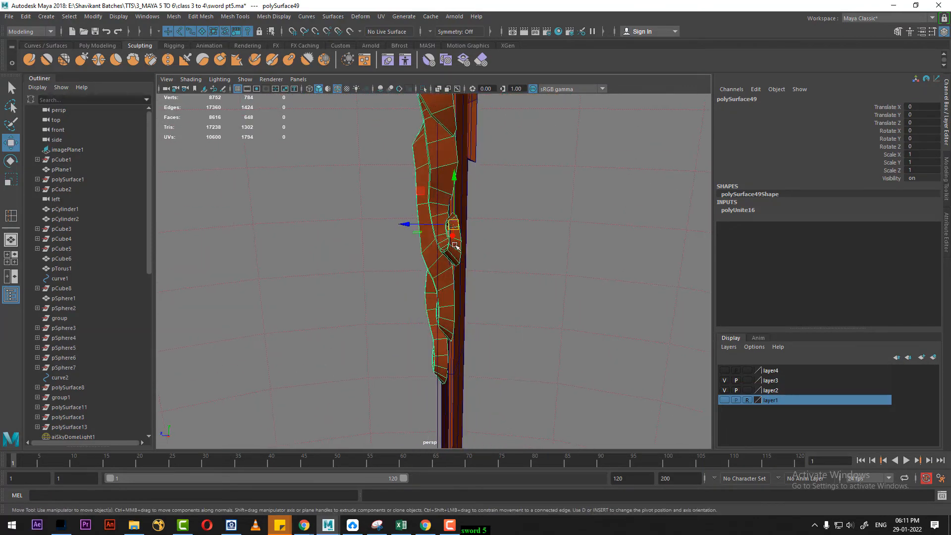
Mirror the tentacles to the blade's back across the world Z axis in the negative direction, combined with the original and merging border vertices
click(174, 17)
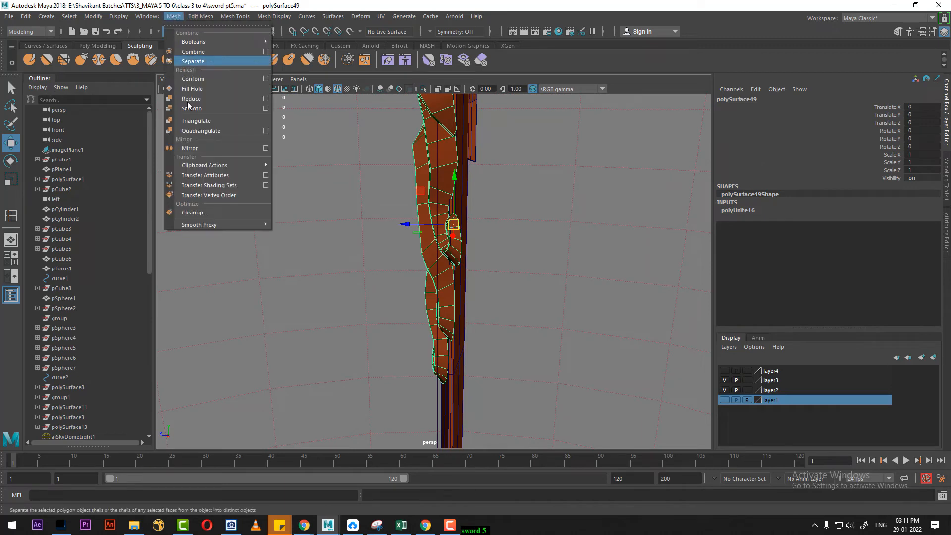
click(266, 148)
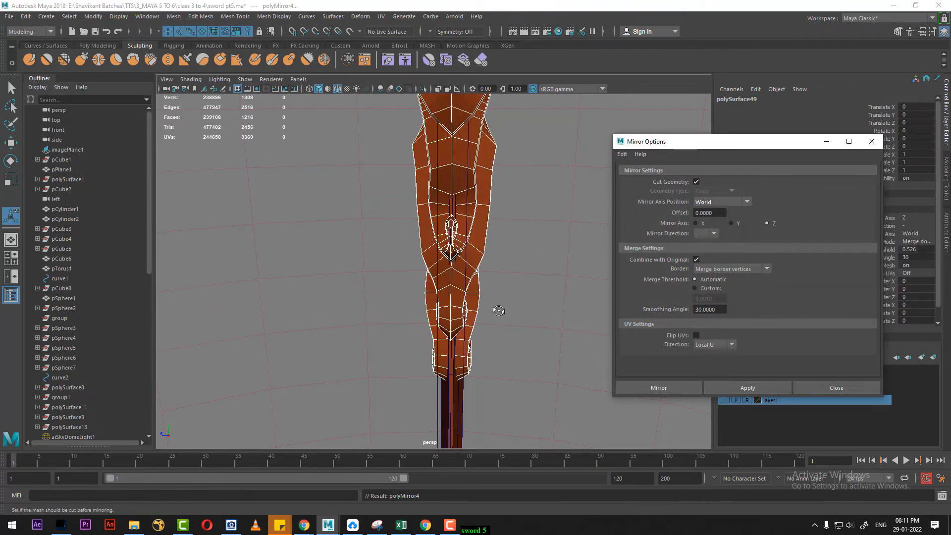
mouse_move(499, 307)
alt+mouse_down()
mouse_move(419, 257)
mouse_move(500, 318)
alt+mouse_up()
click(837, 388)
alt+drag(551, 270, 644, 267)
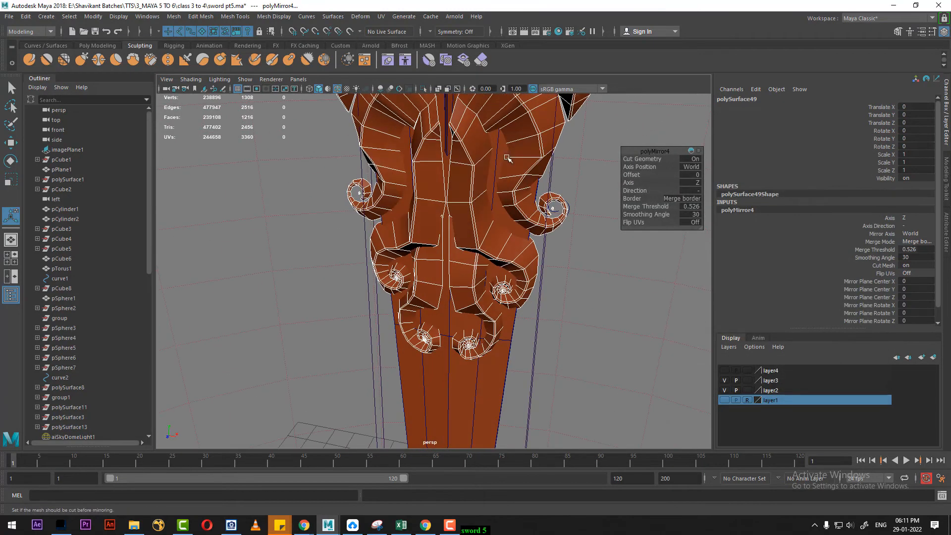
Isolate the mirrored tentacle mesh and frame it from the front for inspection
key(q)
click(584, 132)
click(533, 142)
key(alt+h)
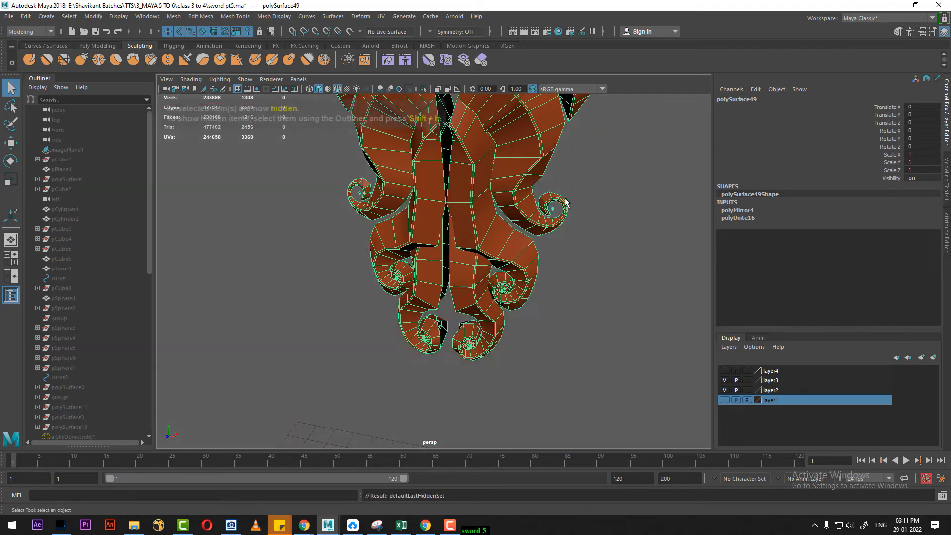
alt+drag(555, 173, 532, 281)
alt+right_drag(532, 281, 551, 320)
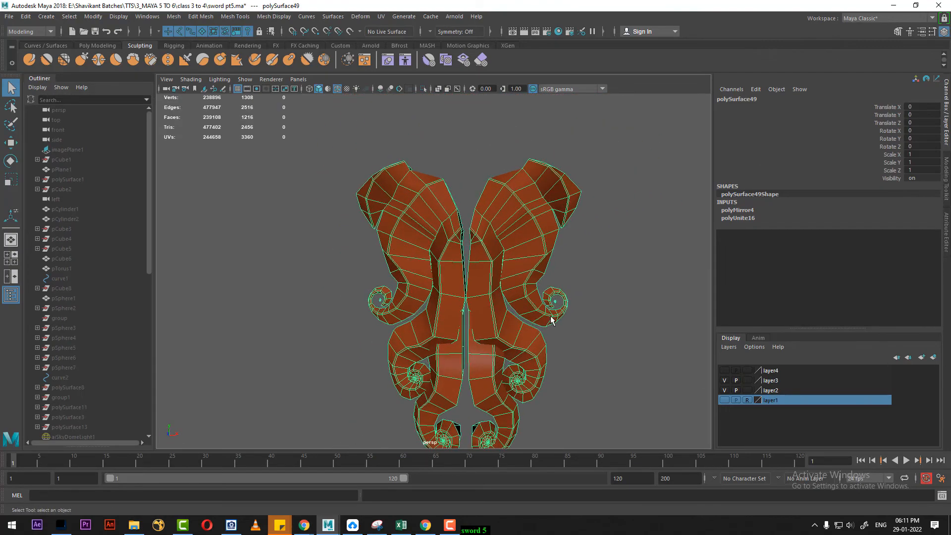
Unhide the rest of the sword and show the complete model in the front view
key(ctrl+shift+h)
mouse_move(497, 321)
alt+mouse_down()
mouse_move(500, 297)
mouse_move(480, 303)
mouse_move(546, 314)
mouse_move(500, 308)
alt+mouse_up()
click(545, 316)
alt+right_drag(501, 308, 469, 228)
alt+drag(469, 246, 522, 271)
key(space)
alt+right_drag(522, 272, 449, 221)
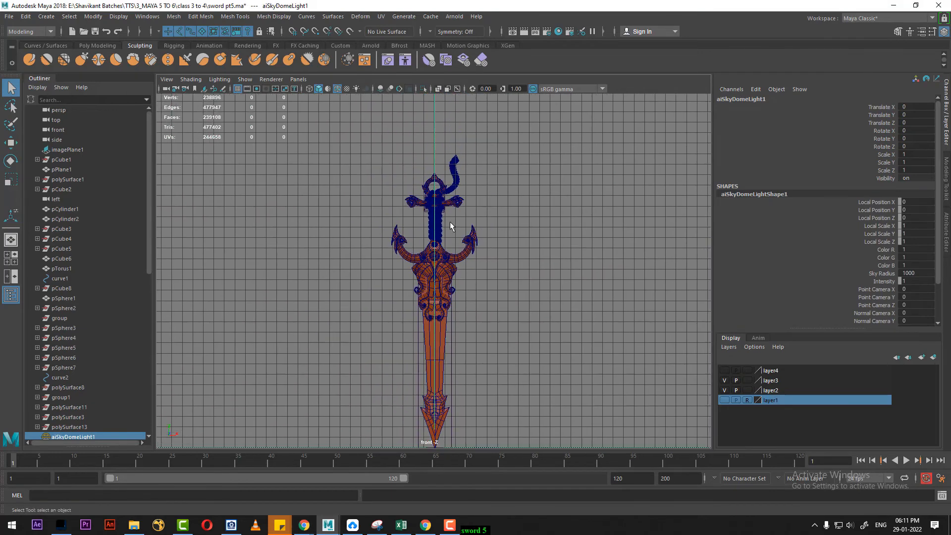
Examine the whole assembled sword from the front and in perspective, checking the mirrored tentacles against the blade
drag(484, 429, 490, 398)
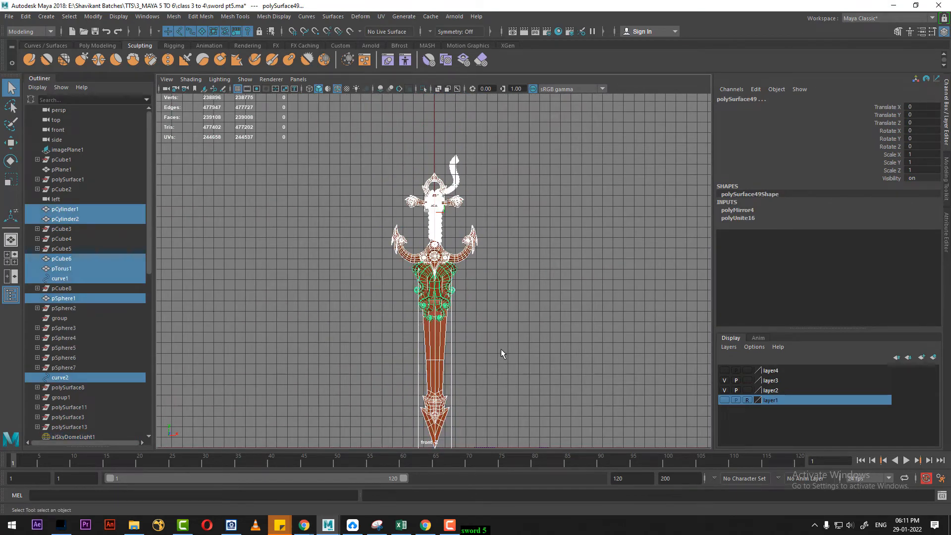
alt+right_drag(519, 337, 545, 350)
alt+middle_drag(536, 352, 460, 242)
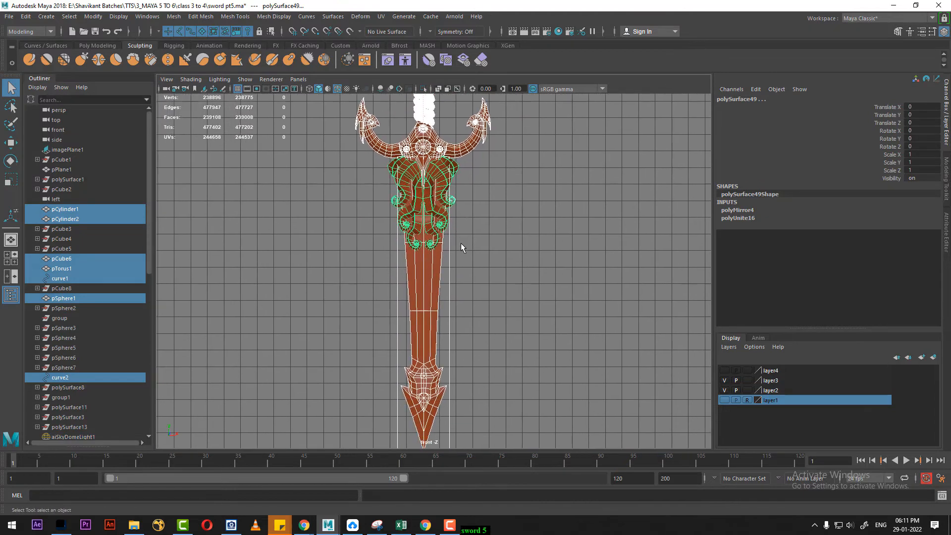
alt+right_drag(506, 356, 510, 357)
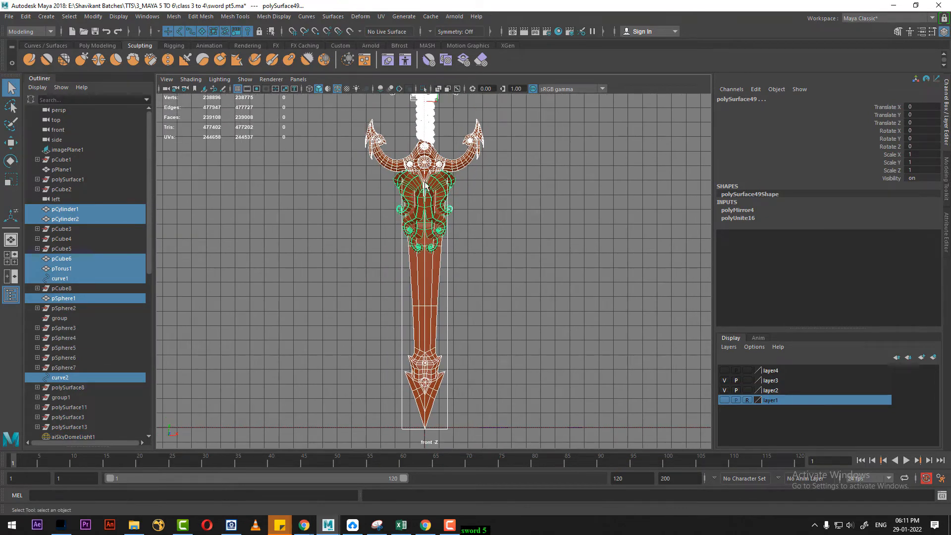
right_drag(425, 186, 503, 458)
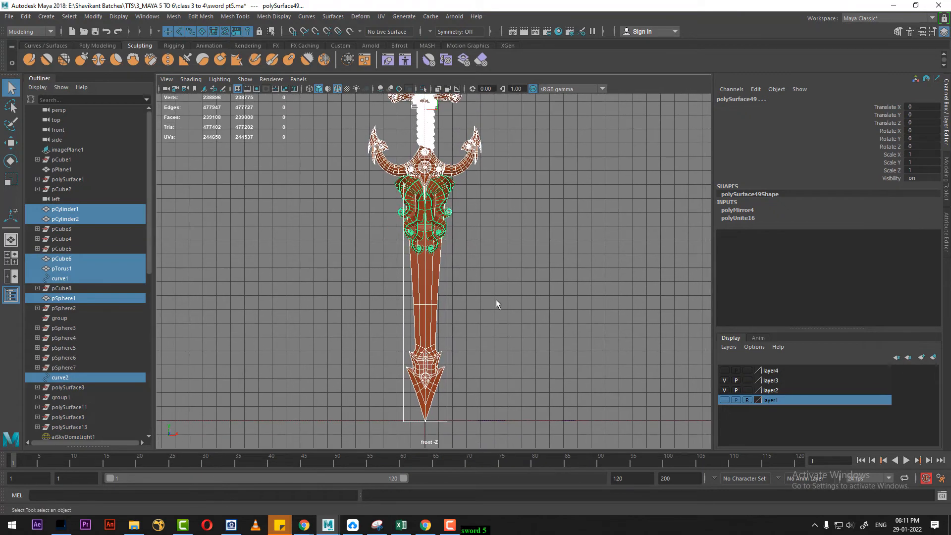
click(515, 343)
alt+right_drag(515, 343, 477, 200)
alt+middle_drag(477, 200, 458, 250)
alt+right_drag(458, 250, 465, 165)
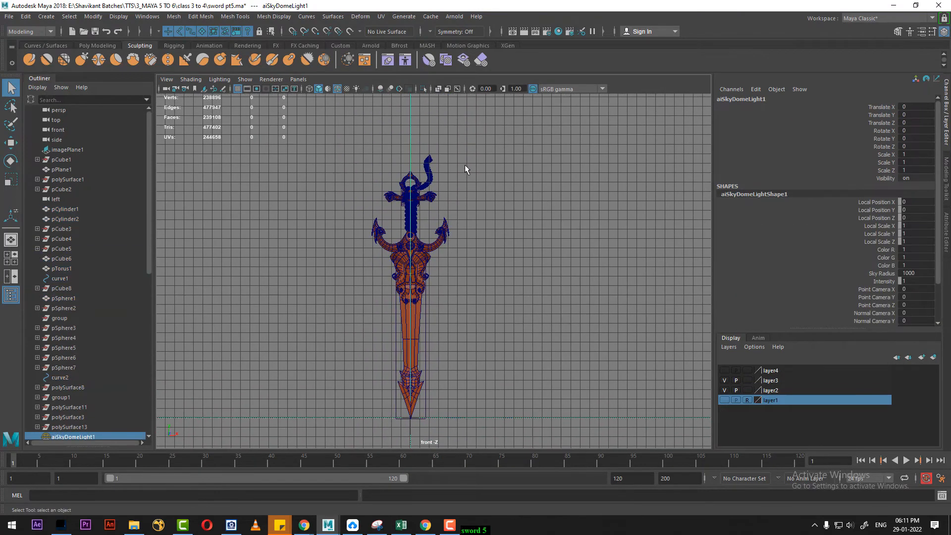
key(space)
click(483, 272)
alt+drag(517, 287, 526, 288)
alt+right_drag(526, 287, 473, 269)
alt+drag(474, 269, 460, 278)
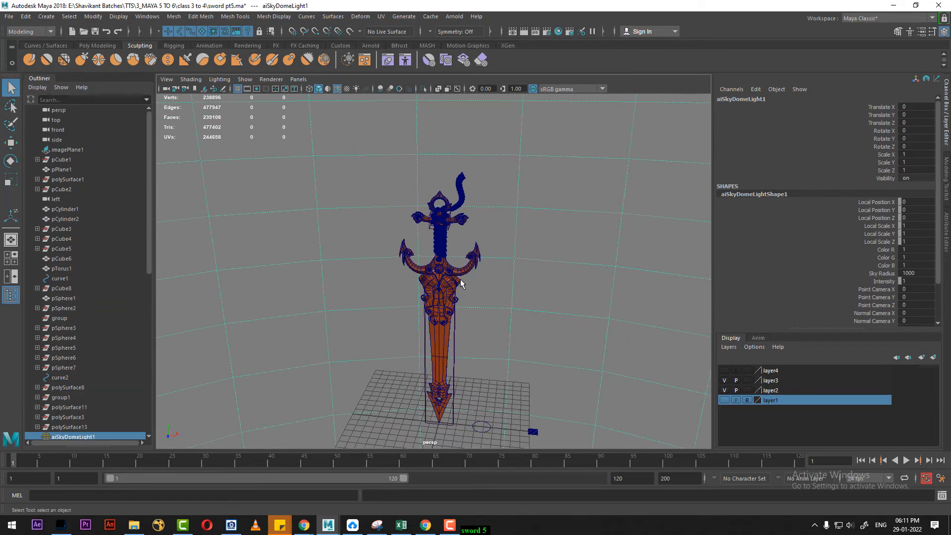
Select all the sword's parts and save the scene as a new file named sword pt5.1.ma
drag(490, 200, 416, 447)
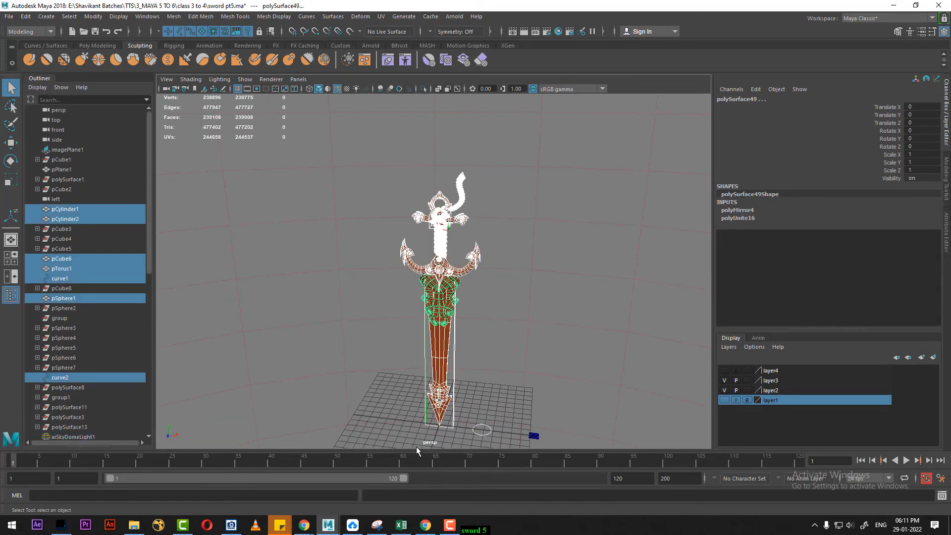
click(7, 17)
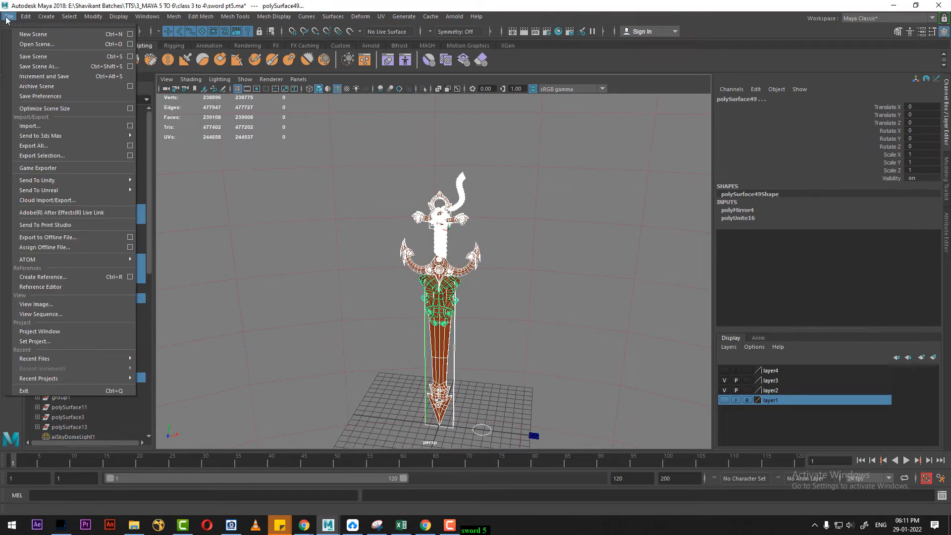
click(56, 67)
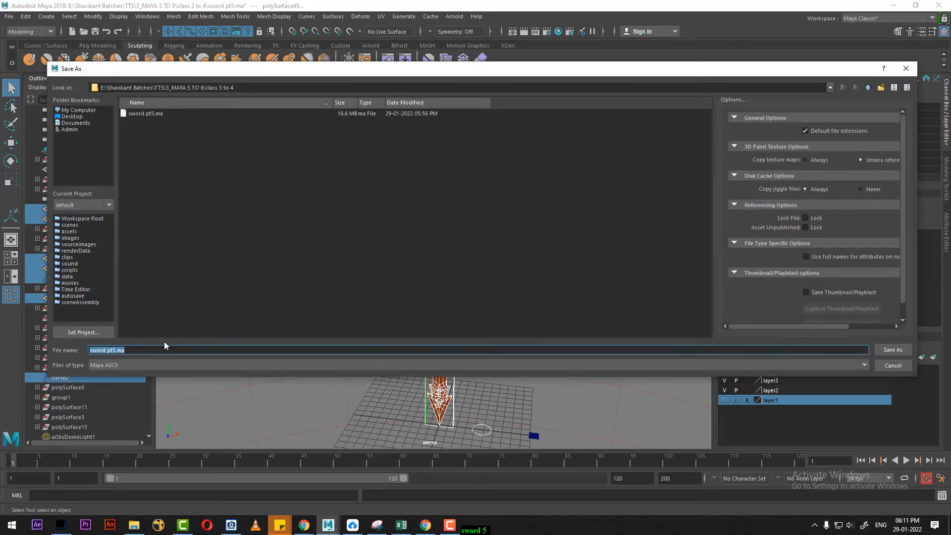
click(116, 349)
text(.1)
key(Return)
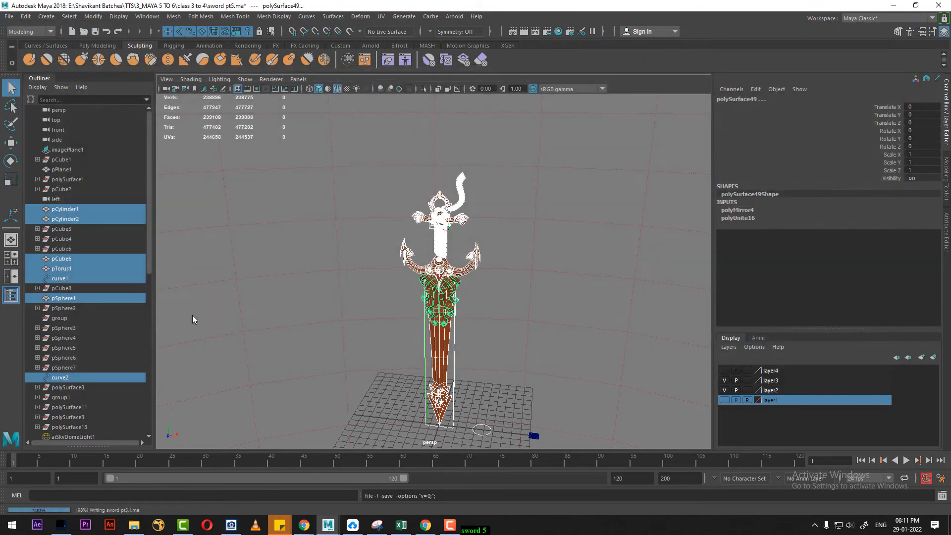
Delete the construction history of all the selected sword parts
click(26, 16)
mouse_move(102, 133)
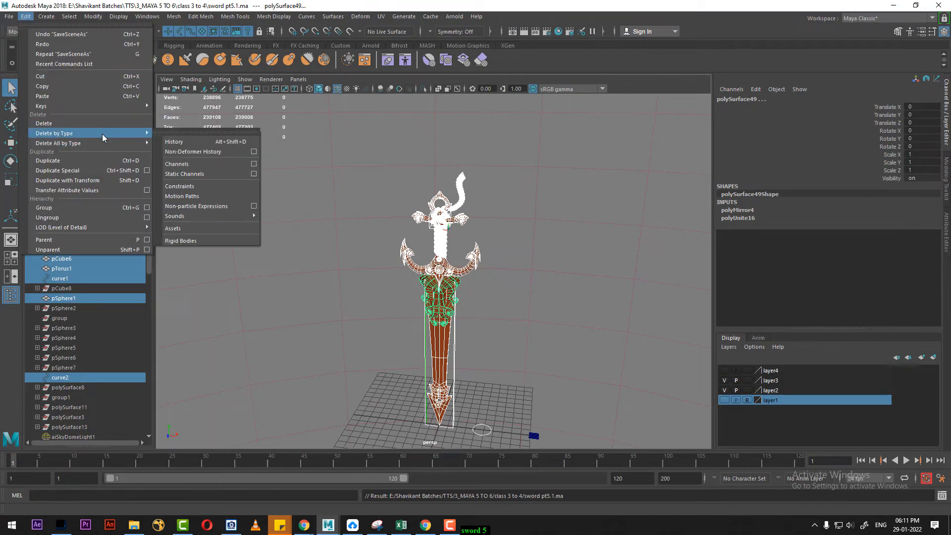
click(183, 144)
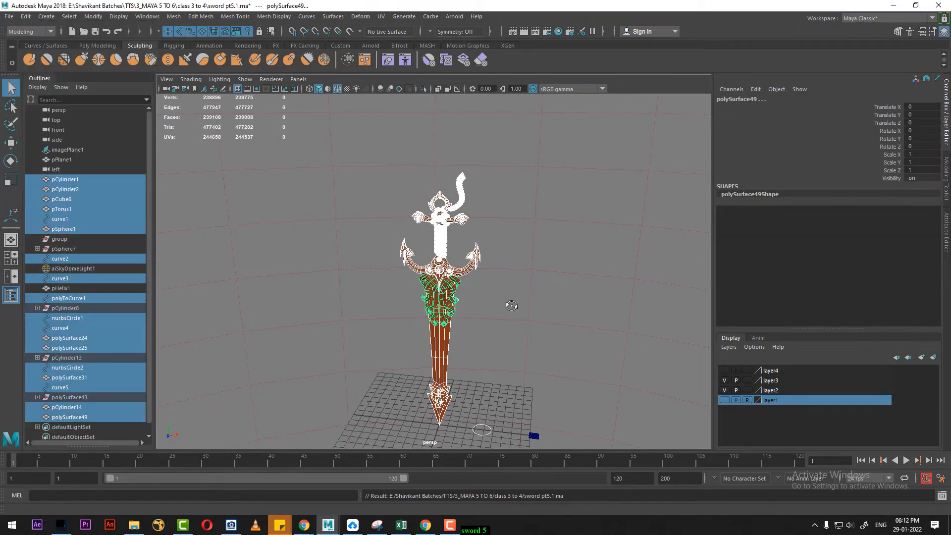
Group all the selected sword parts and rename the group sword
scroll(526, 336, up, 2)
key(w)
scroll(464, 234, up, 2)
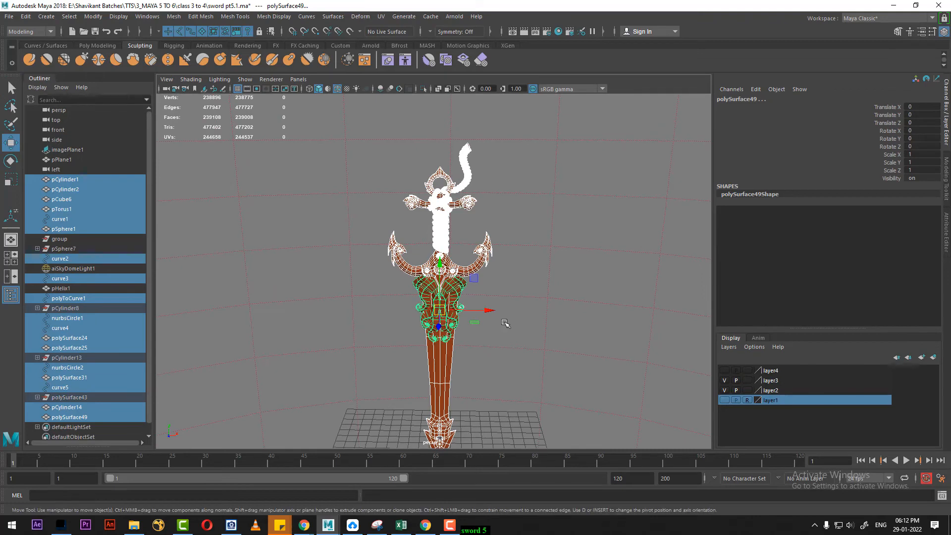
scroll(481, 290, up, 2)
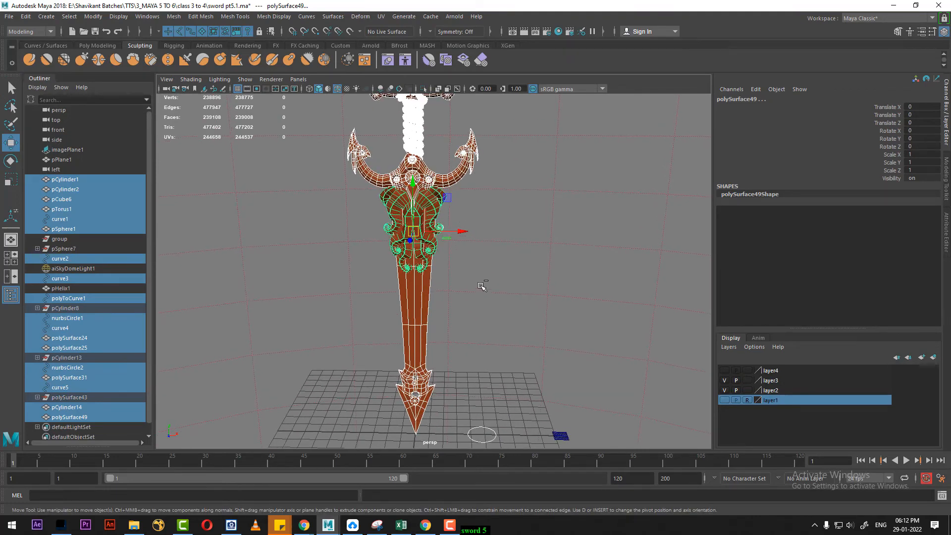
key(ctrl+g)
double_click(62, 249)
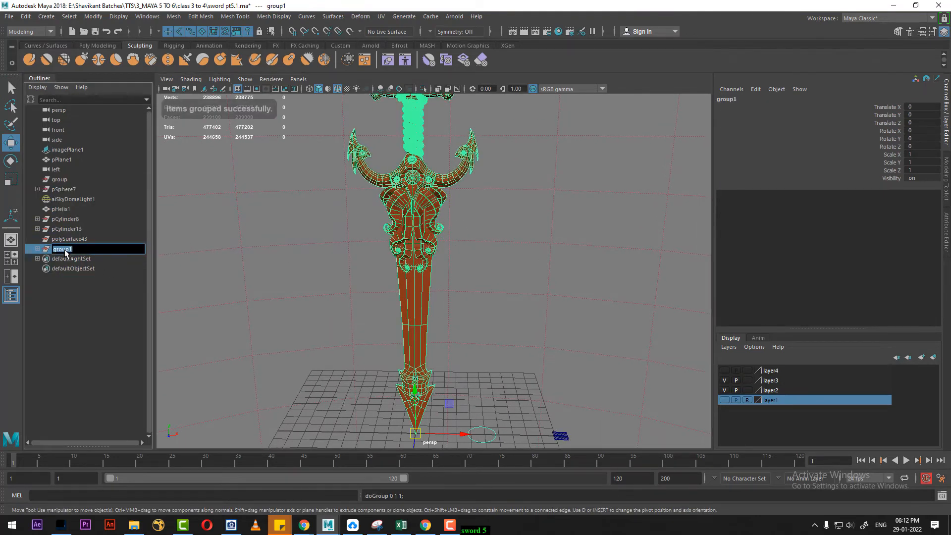
text(sword)
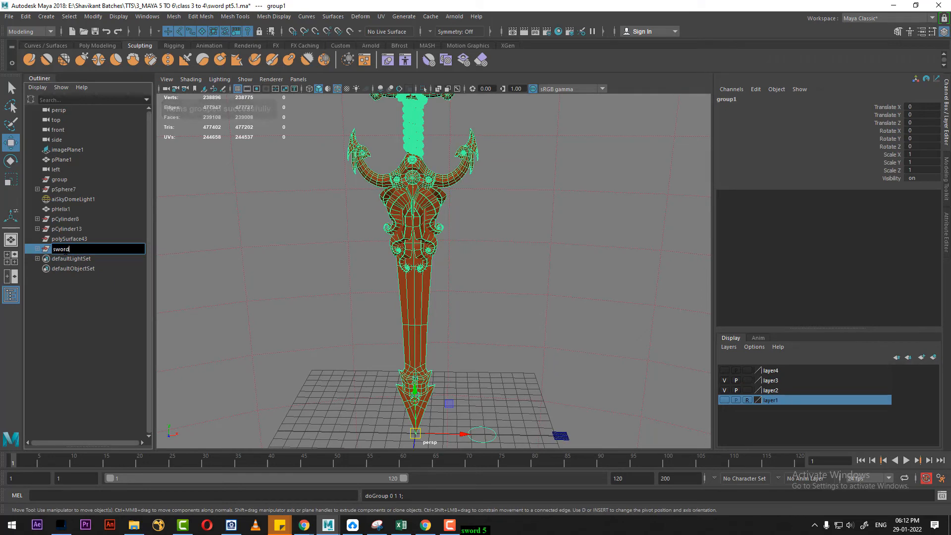
key(Return)
Duplicate the sword group, move the copy along X to about 9.17, and rotate it about Y to about 51.8 degrees
scroll(321, 287, down, 2)
click(427, 283)
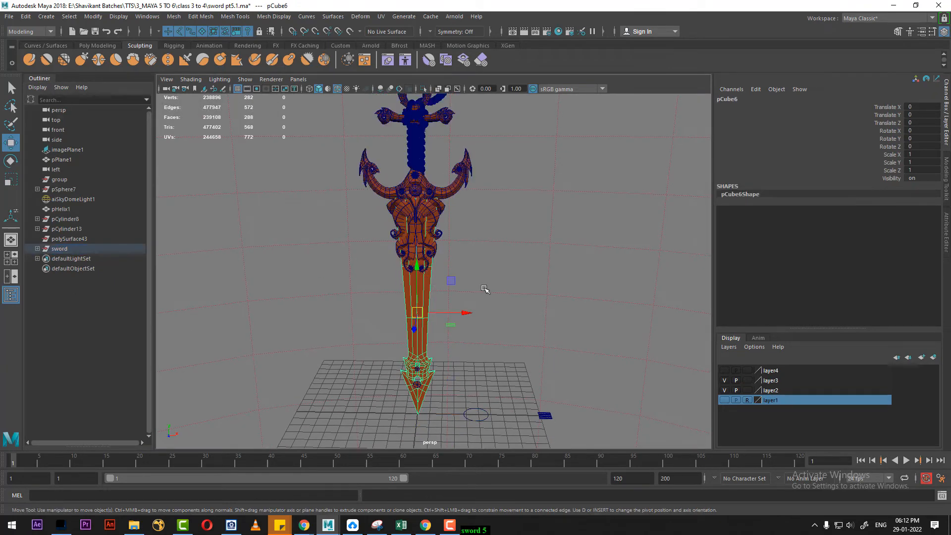
key(Up)
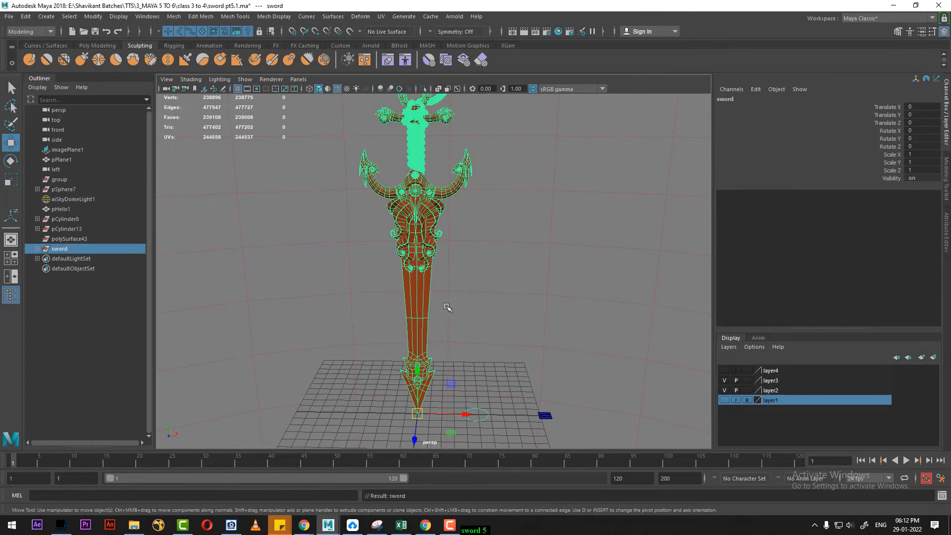
scroll(447, 307, down, 2)
key(ctrl+d)
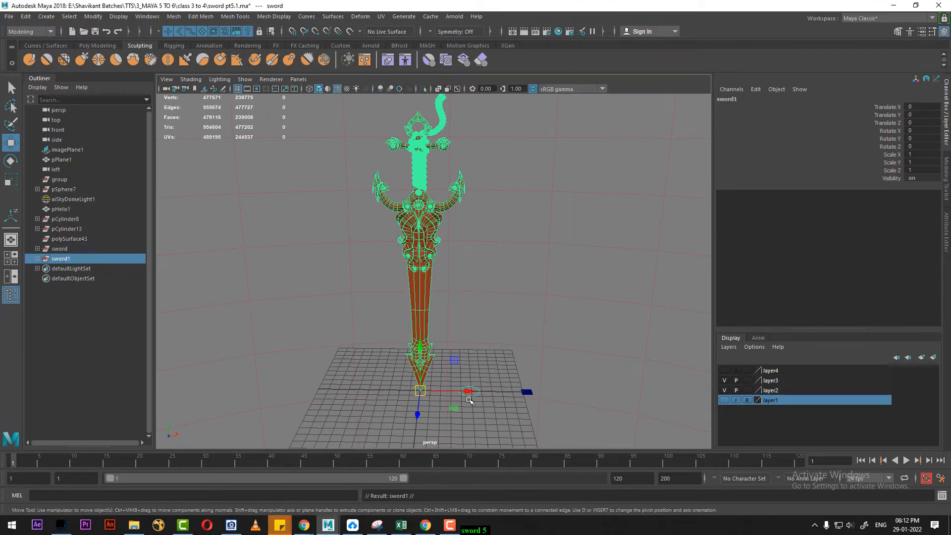
drag(467, 391, 559, 390)
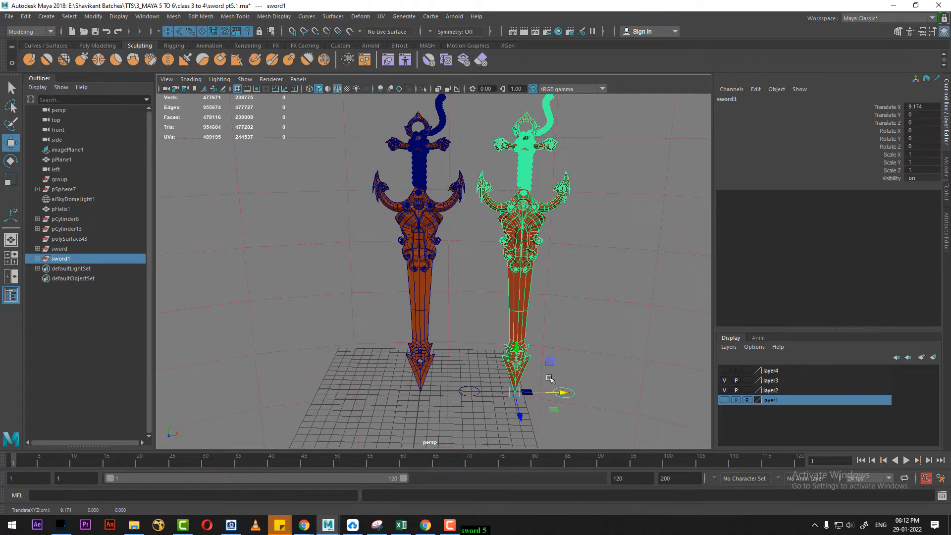
key(e)
drag(492, 409, 535, 405)
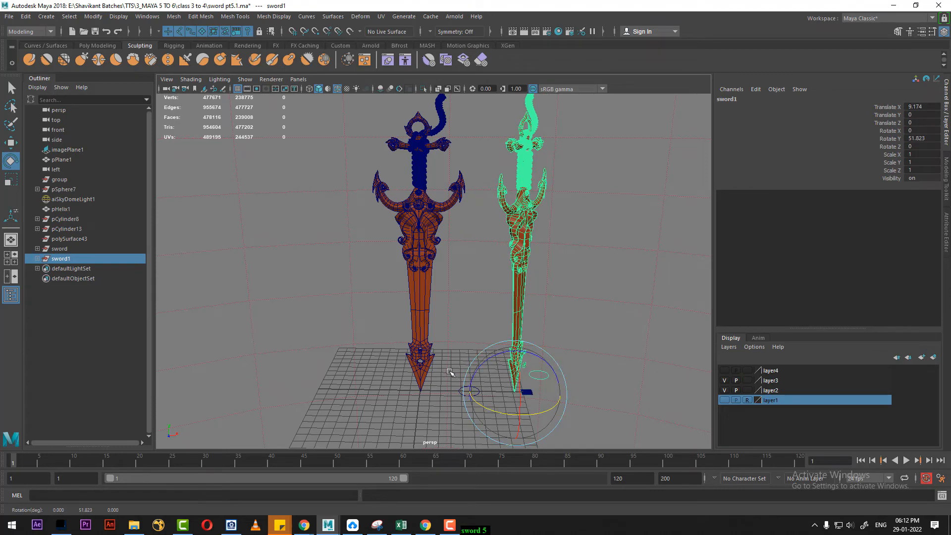
Duplicate the original sword group again, move the copy along X to about -9.57, and rotate it about Y to about -112.9 degrees
click(417, 350)
key(Up)
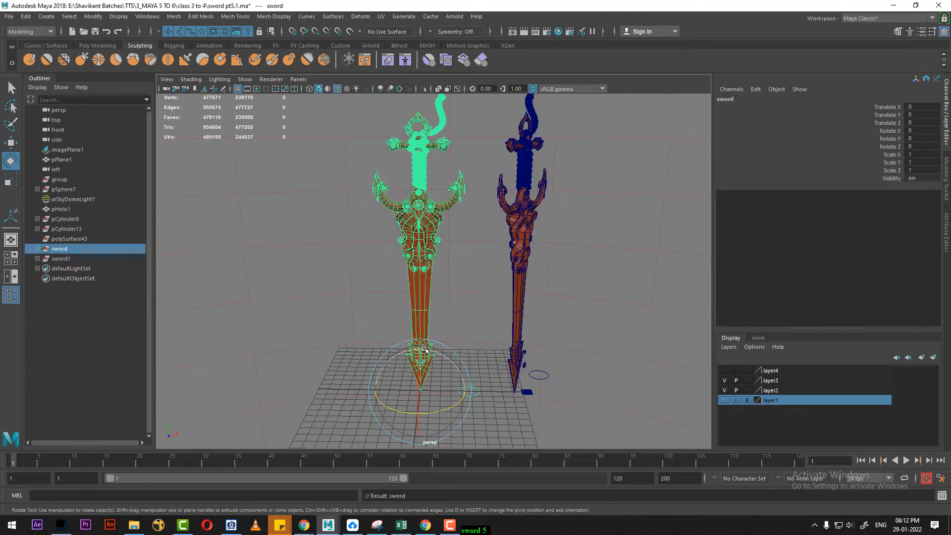
key(w)
key(ctrl+d)
drag(466, 394, 259, 408)
key(e)
scroll(557, 327, up, 3)
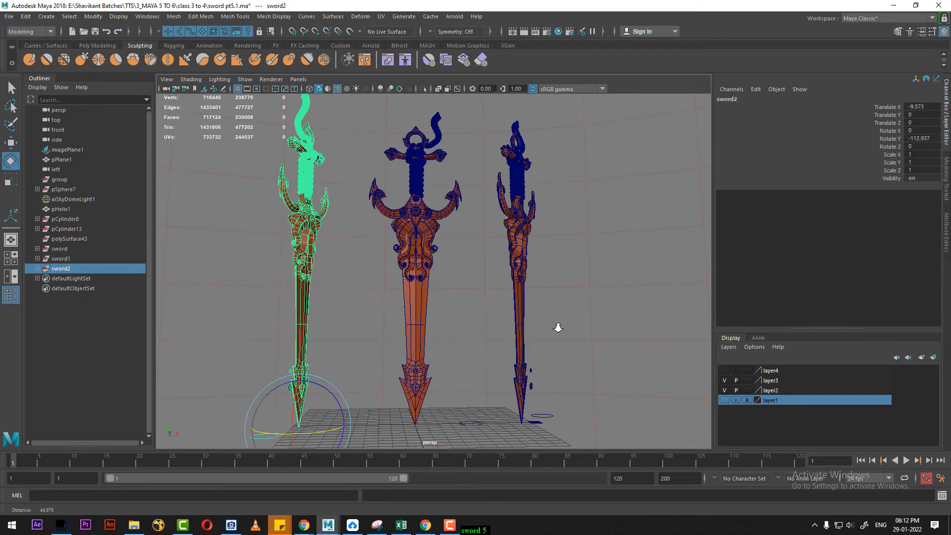
scroll(558, 328, up, 2)
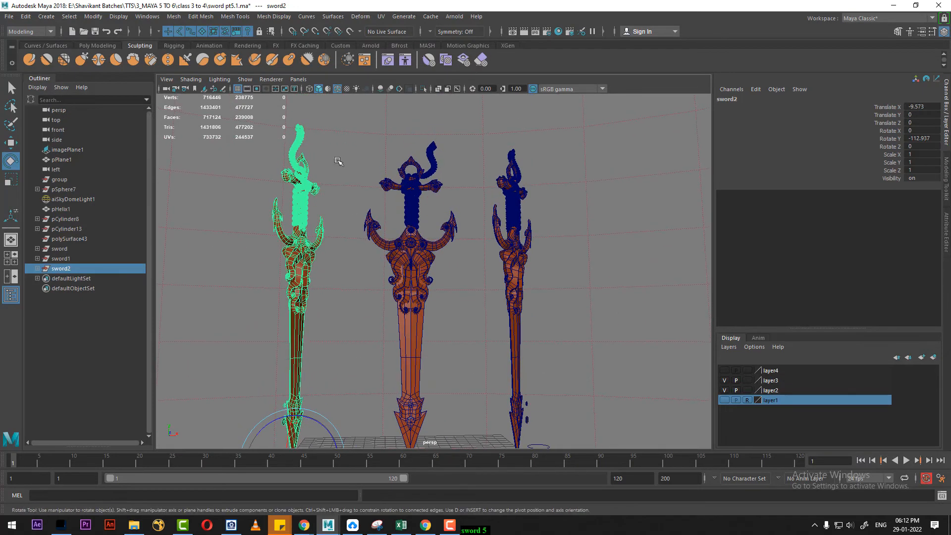
Turn on the resolution gate, frame all three swords inside it, render the view with Arnold, and close the render
click(257, 89)
alt+drag(495, 291, 495, 328)
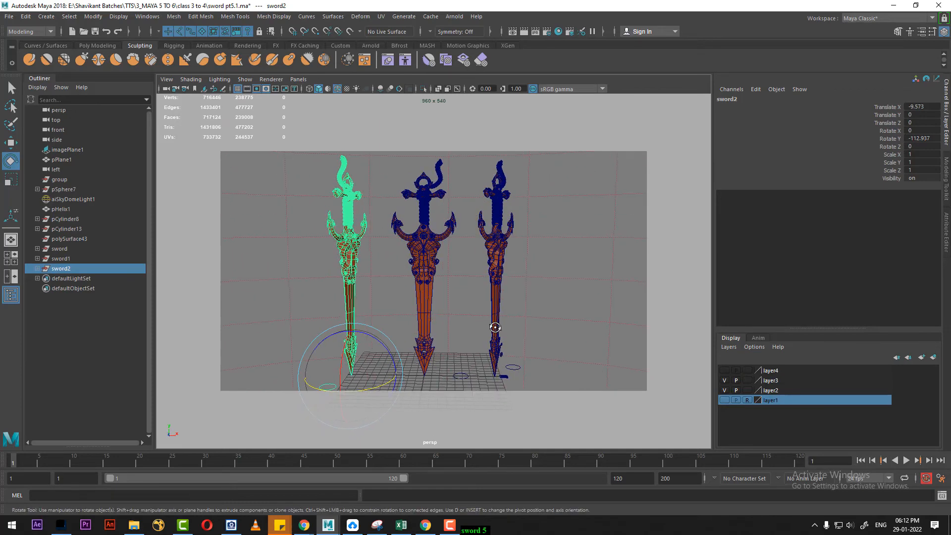
alt+right_drag(552, 309, 553, 308)
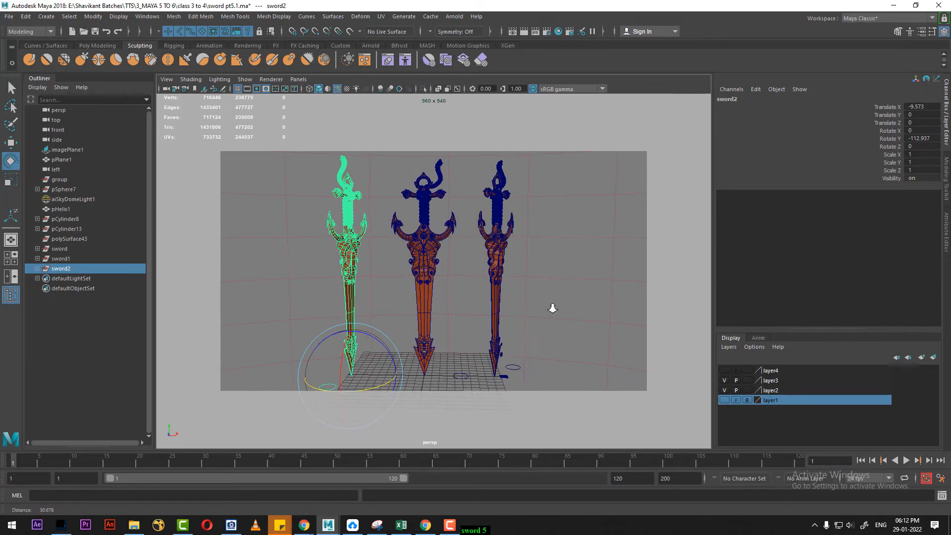
click(524, 32)
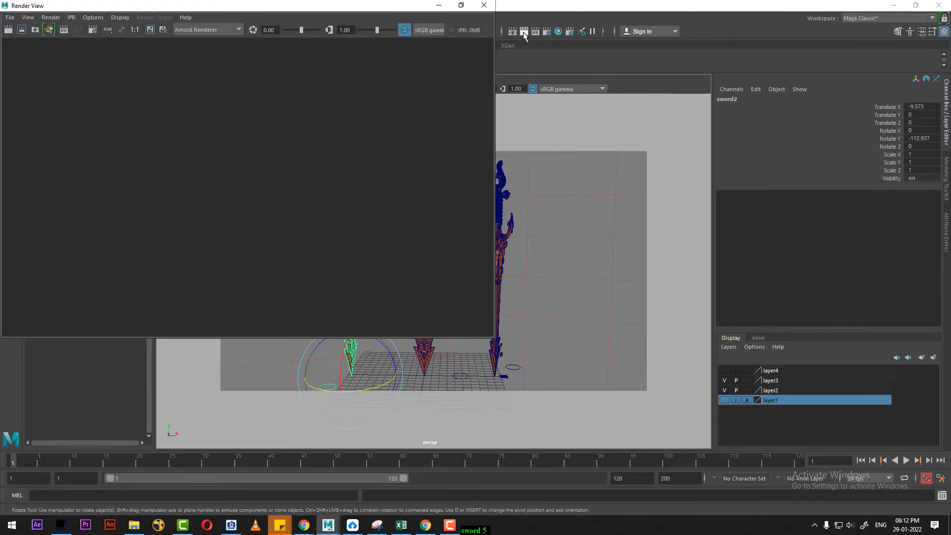
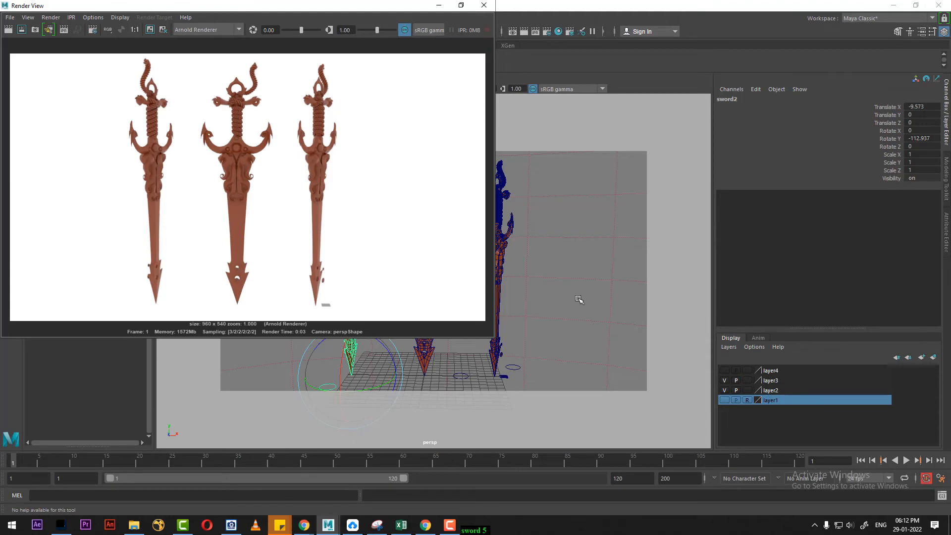
click(484, 5)
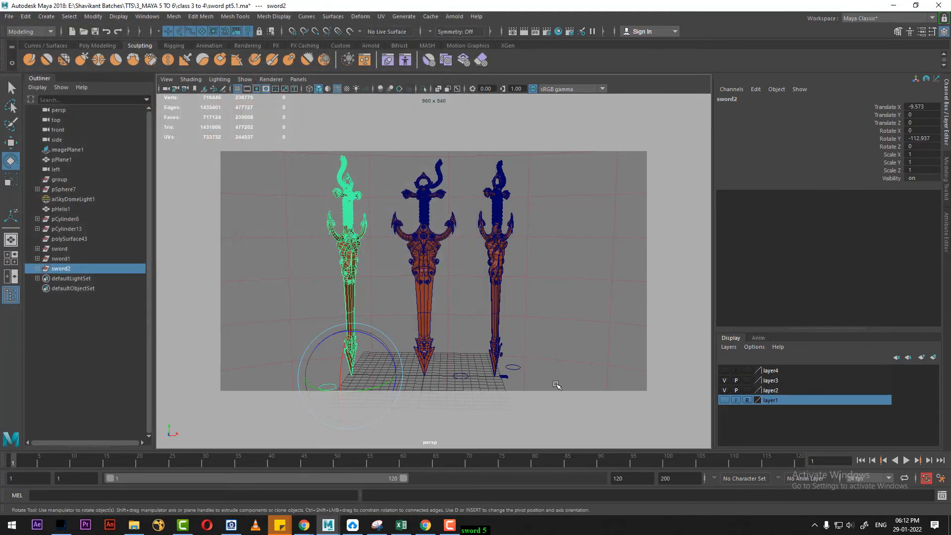
Delete the small stray plane at the base of the swords, render the view again, and close the render
click(505, 379)
key(Delete)
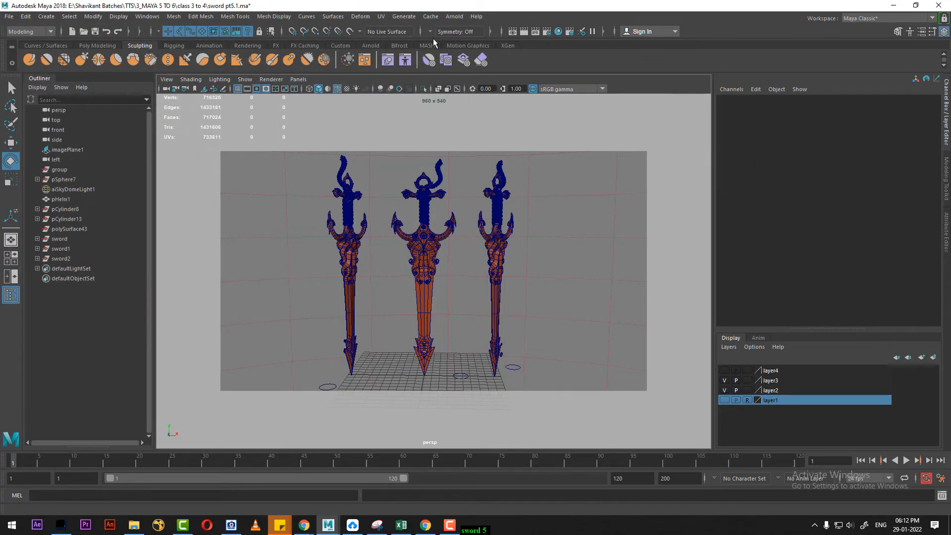
click(522, 31)
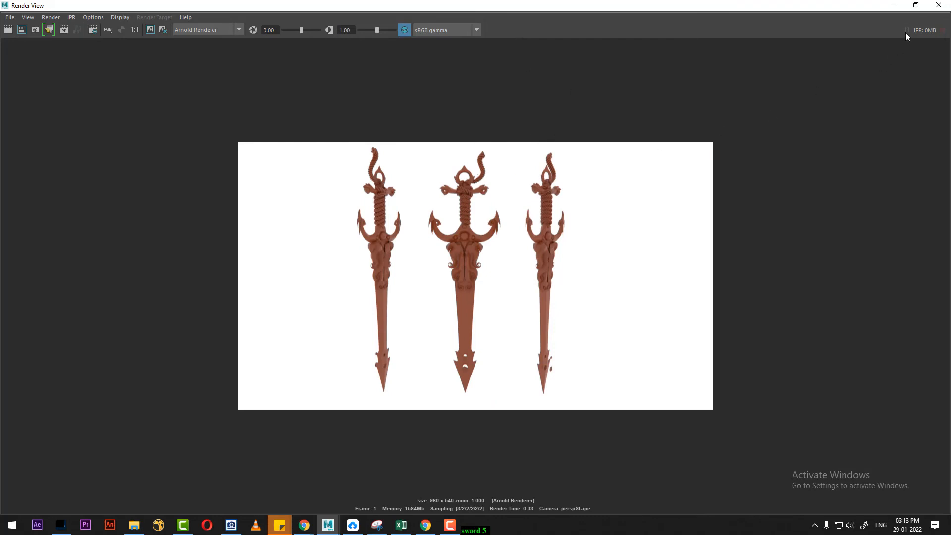
click(938, 5)
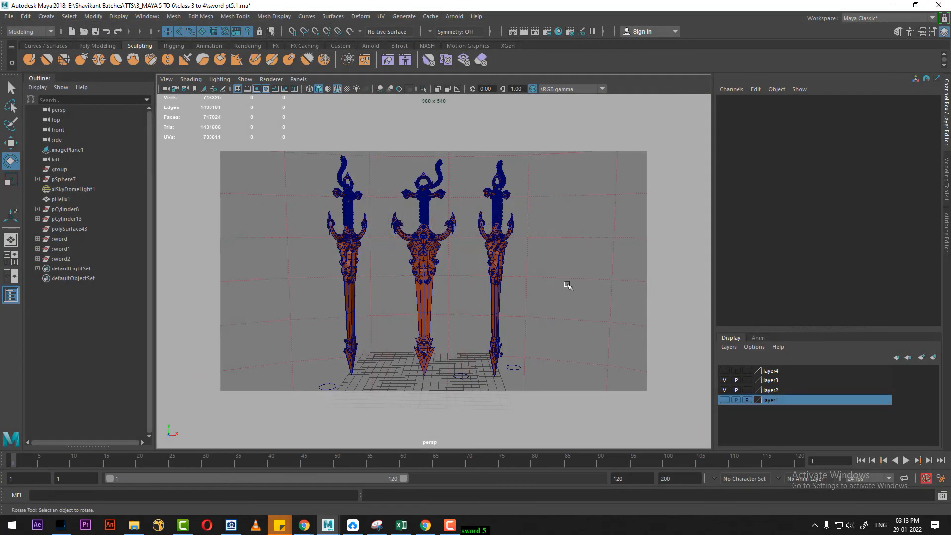
Duplicate the slim sword on the right, rotate the copy about Y to about 8.98, scale it to about 1.858, and move it to about X 19.56, Y -21.6
click(496, 295)
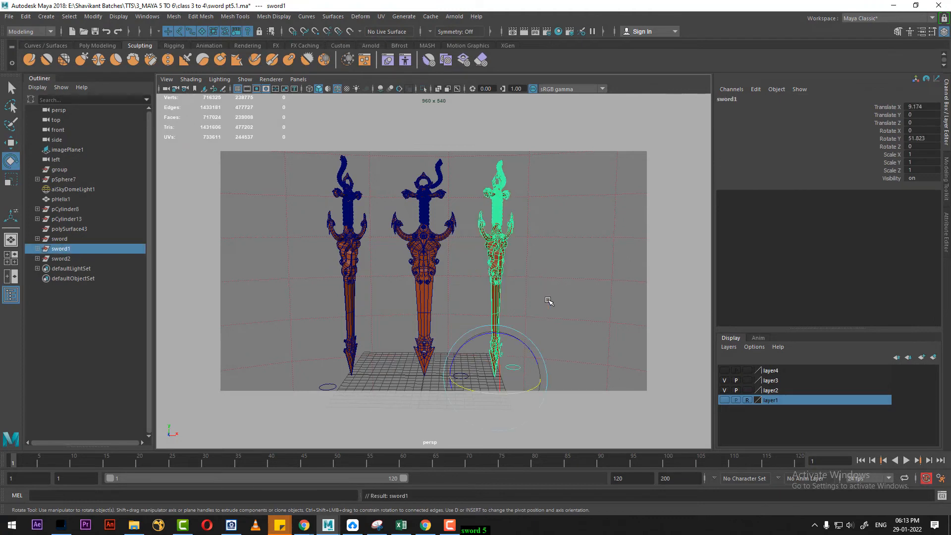
key(ctrl+d)
key(w)
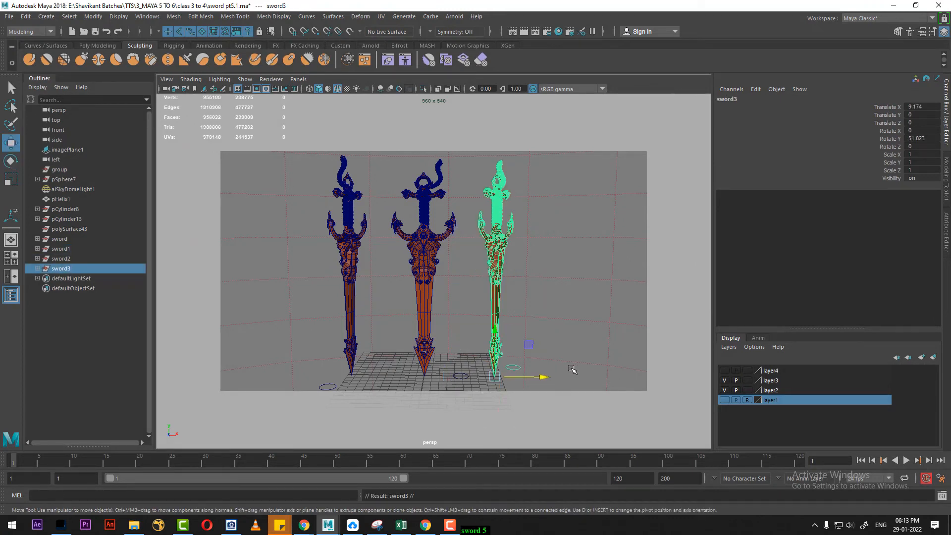
drag(538, 380, 771, 241)
key(e)
key(r)
key(w)
drag(576, 342, 571, 489)
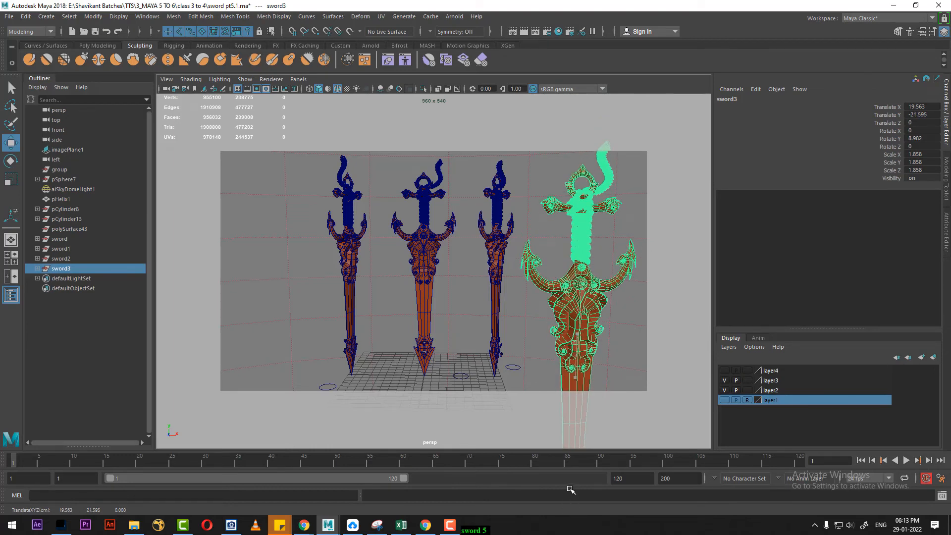
click(427, 333)
key(Up)
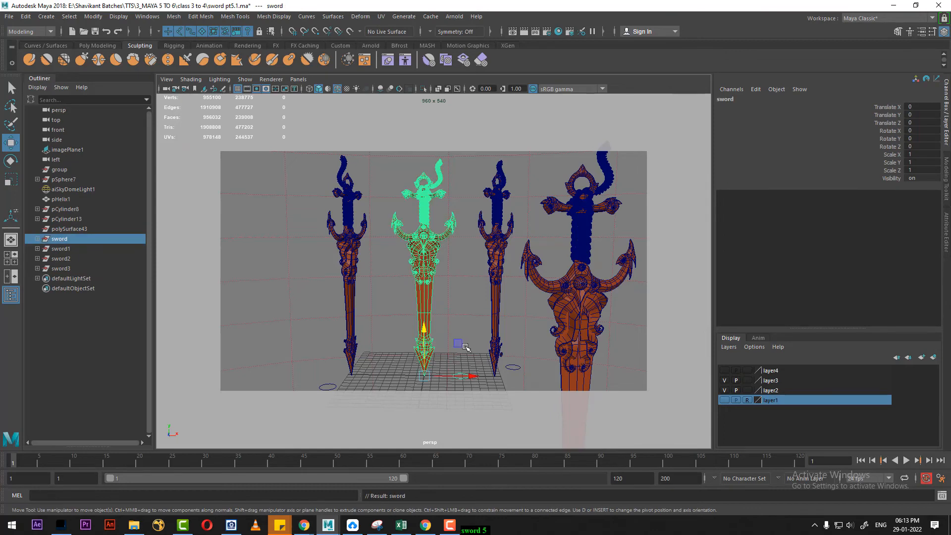
click(580, 348)
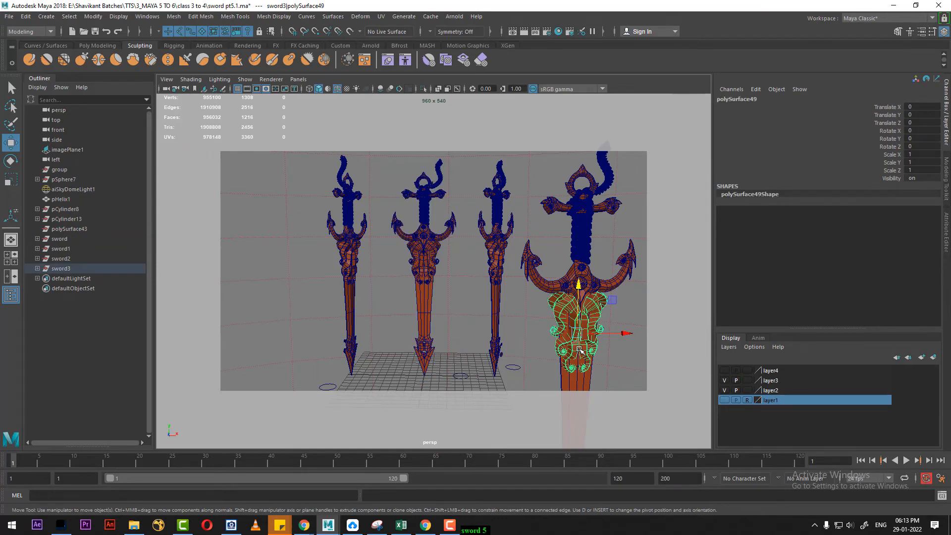
key(Up)
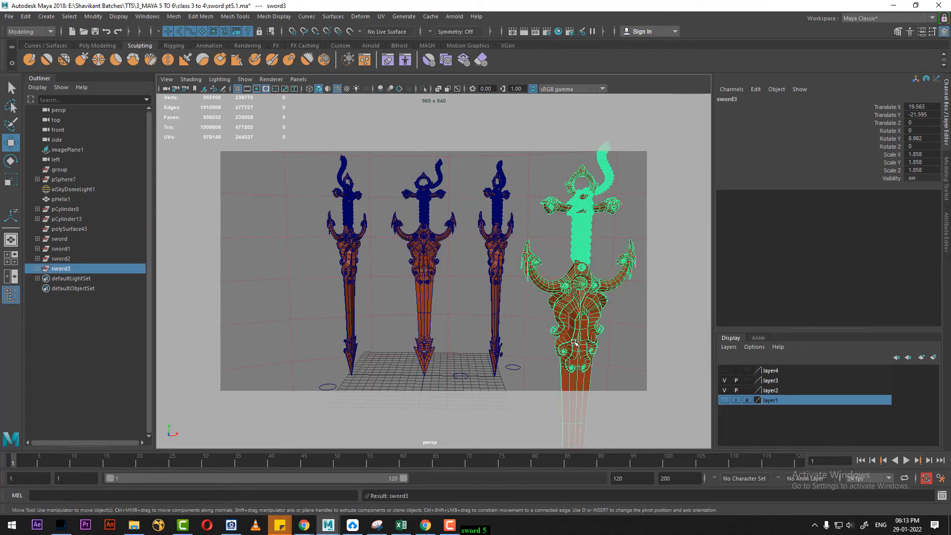
Create a new camera and look through it in the viewport
click(47, 17)
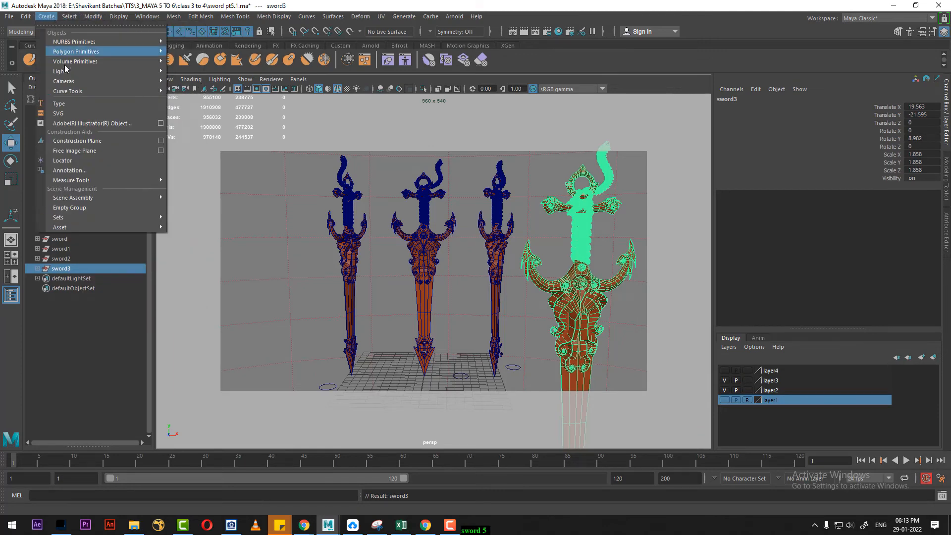
mouse_move(64, 81)
click(188, 90)
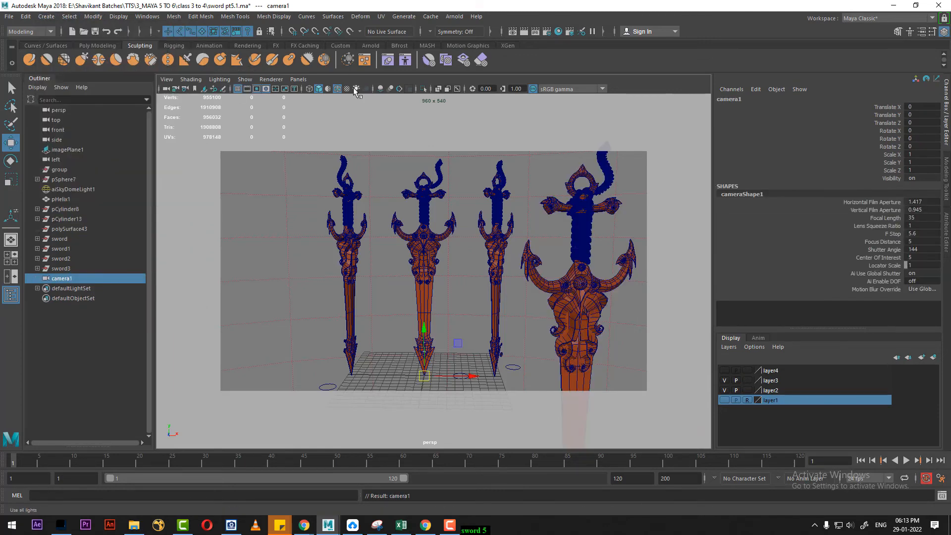
click(298, 79)
click(324, 125)
Frame all four swords through camera1 at about X 3.97, Y 15.79, Z 53.9, and turn on its resolution gate
scroll(300, 179, down, 12)
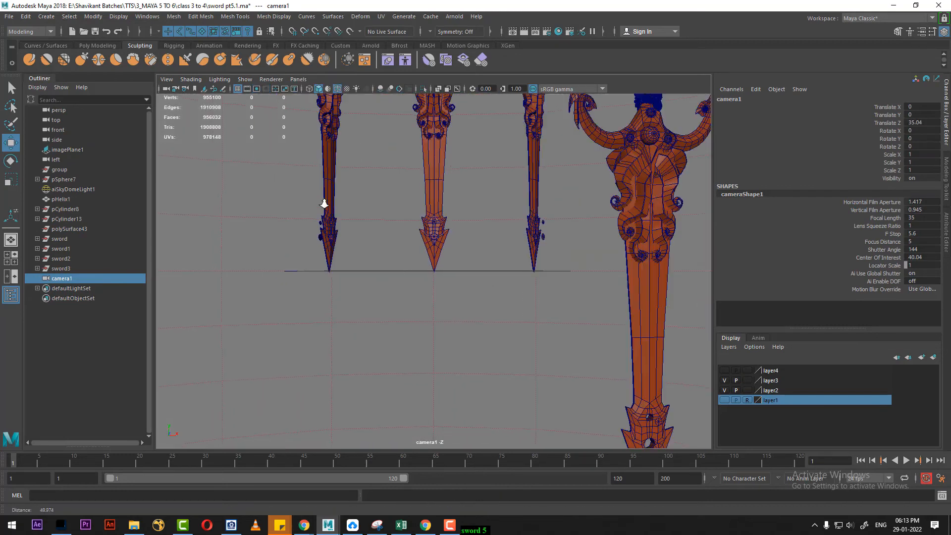
alt+middle_drag(428, 204, 424, 299)
scroll(424, 299, up, 1)
alt+middle_drag(346, 240, 315, 271)
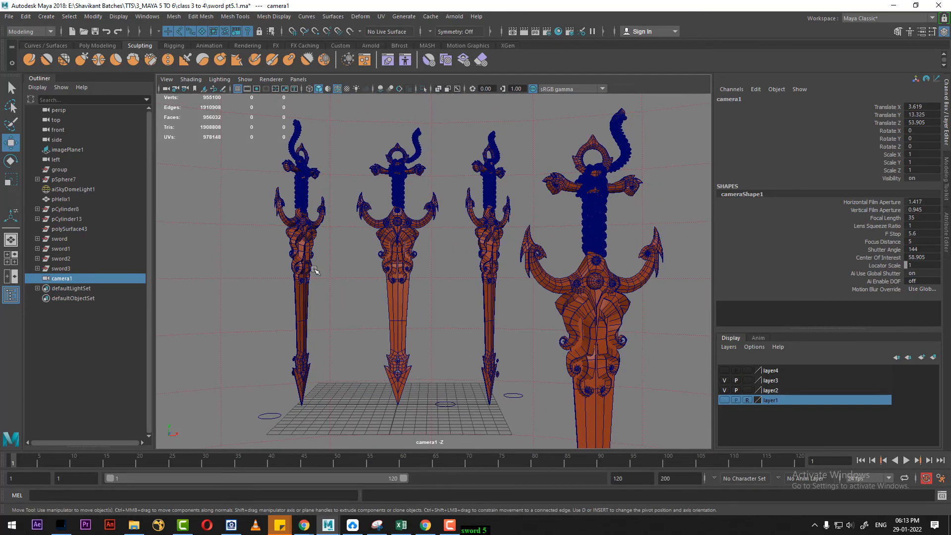
click(256, 89)
alt+middle_drag(431, 178, 423, 216)
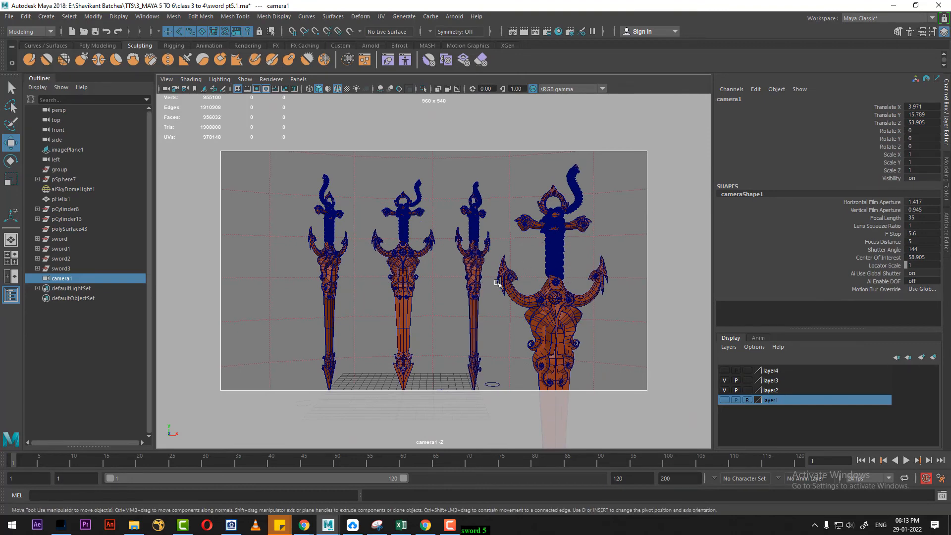
Split the workspace into two side-by-side views, show the perspective view in the left one, and select the whole large sword group
click(11, 276)
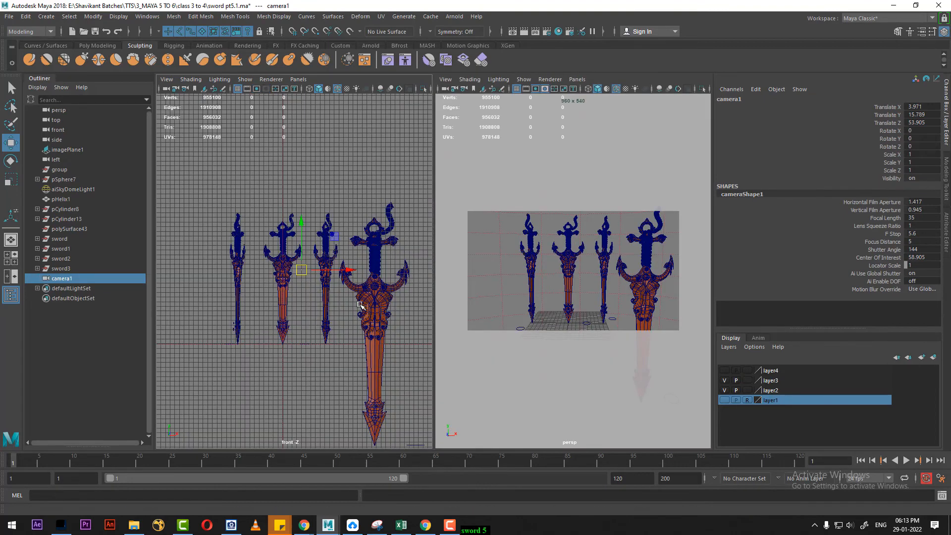
click(378, 327)
key(space)
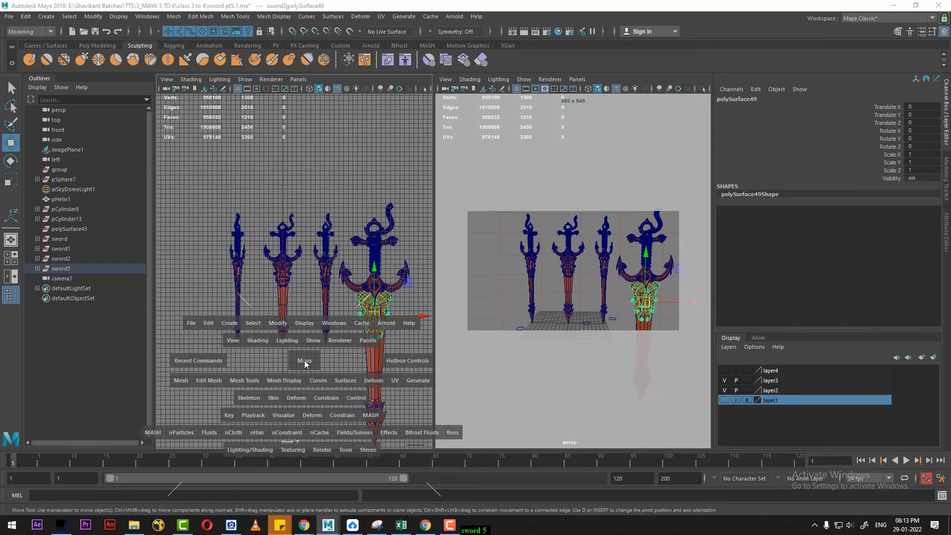
drag(304, 362, 369, 330)
key(Up)
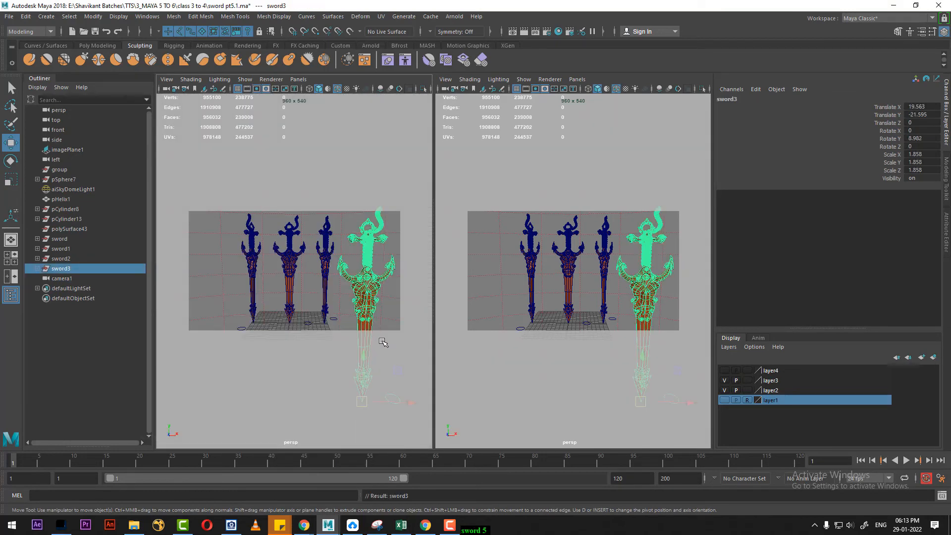
Show camera1 in the right view, lock that camera, and angle the left perspective view to see all the swords
mouse_move(309, 315)
alt+mouse_down()
mouse_move(350, 321)
mouse_move(316, 310)
alt+mouse_up()
scroll(304, 307, down, 5)
click(579, 79)
mouse_move(623, 91)
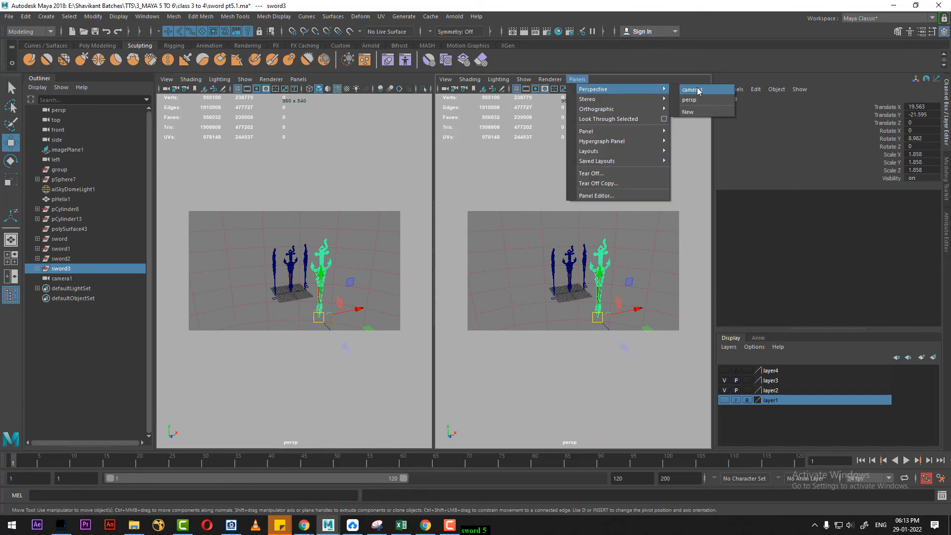
click(700, 92)
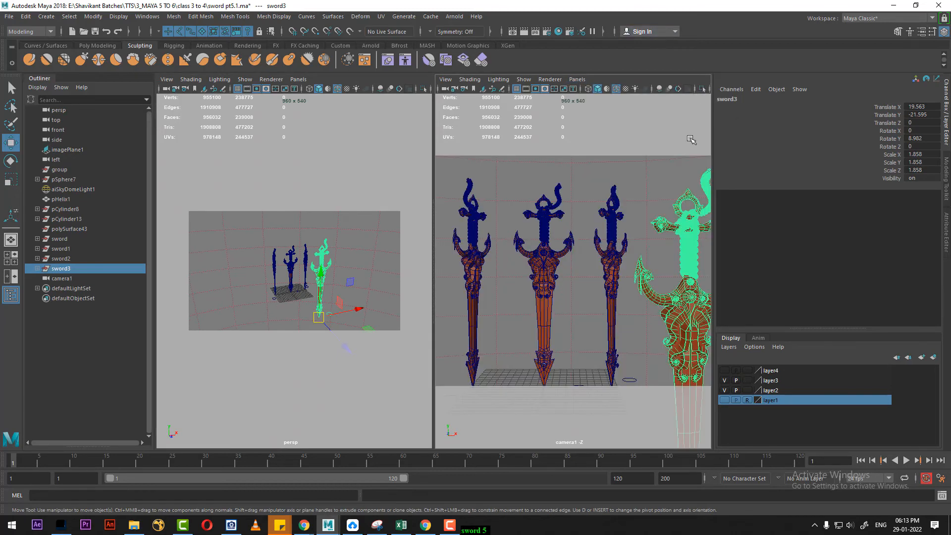
click(454, 90)
scroll(347, 307, up, 3)
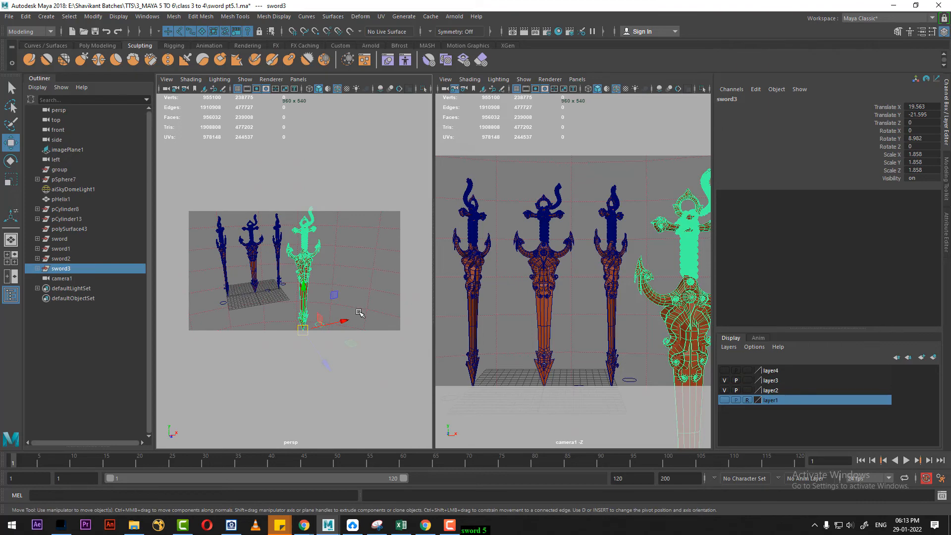
Duplicate the large sword, move the copy along X to about -17.33, and maximize the camera1 view
key(ctrl+d)
drag(344, 321, 268, 340)
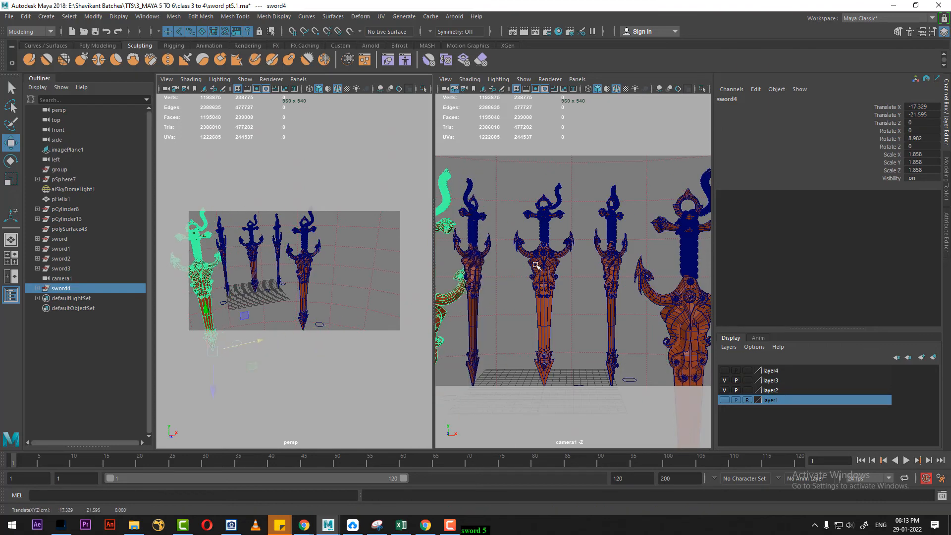
key(space)
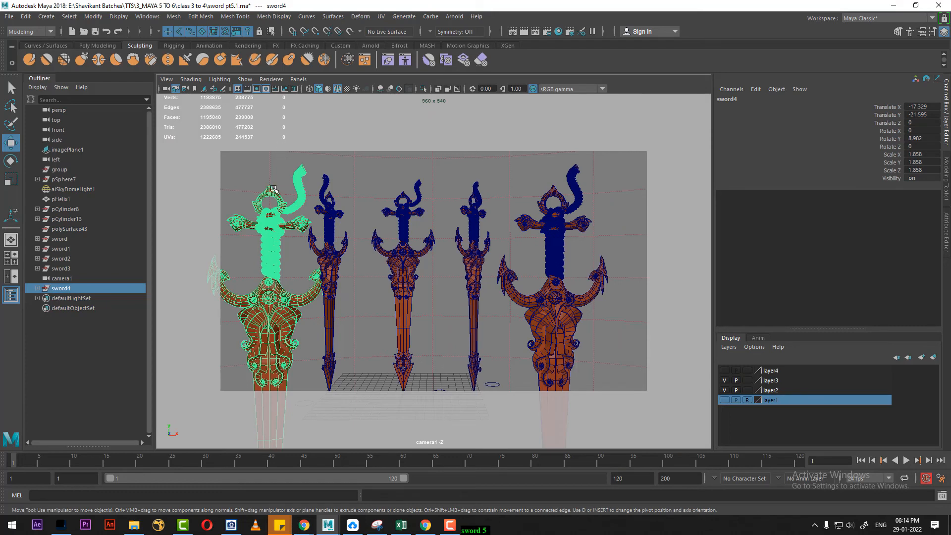
Snap the new copy's pivot to the top of its hilt ring, lower it to about Y -35.07, and scale it to about 2.283
key(d)
key(v)
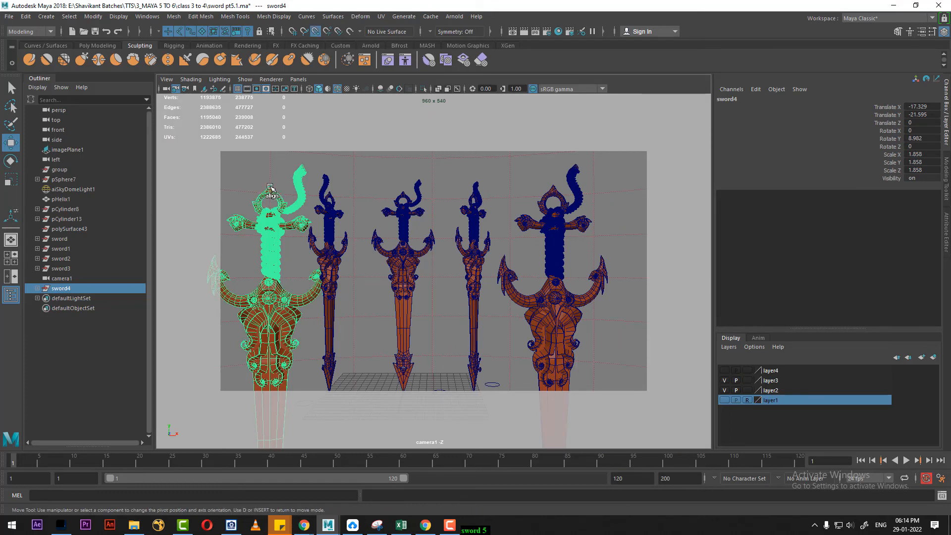
middle_drag(270, 188, 270, 187)
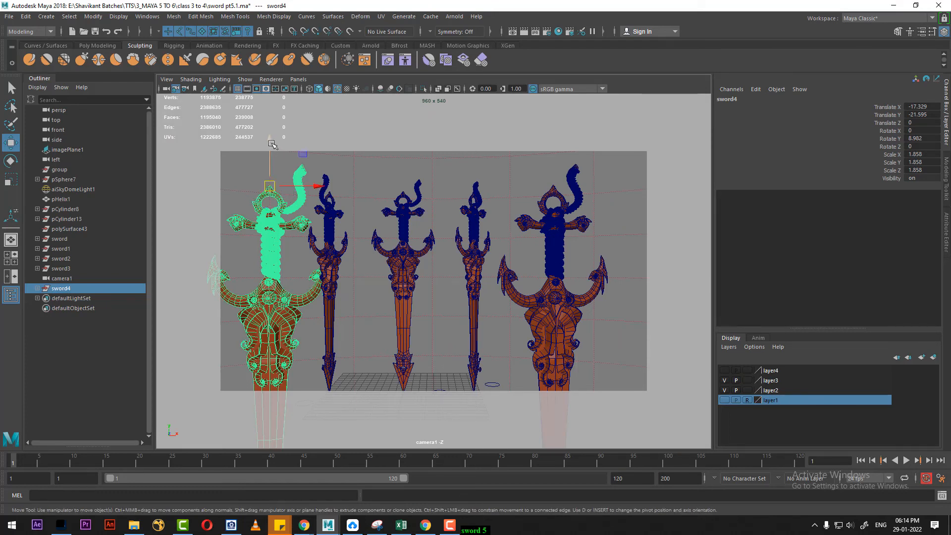
drag(271, 144, 270, 246)
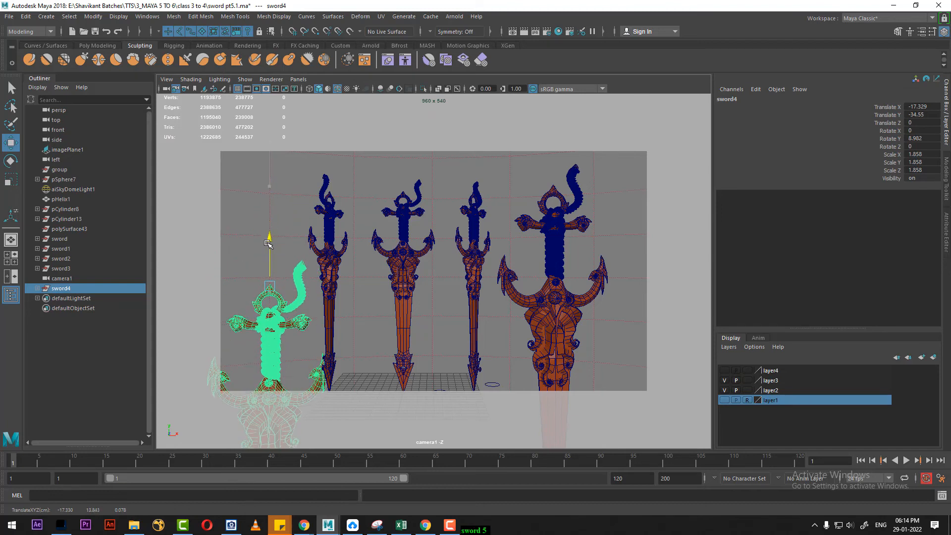
key(e)
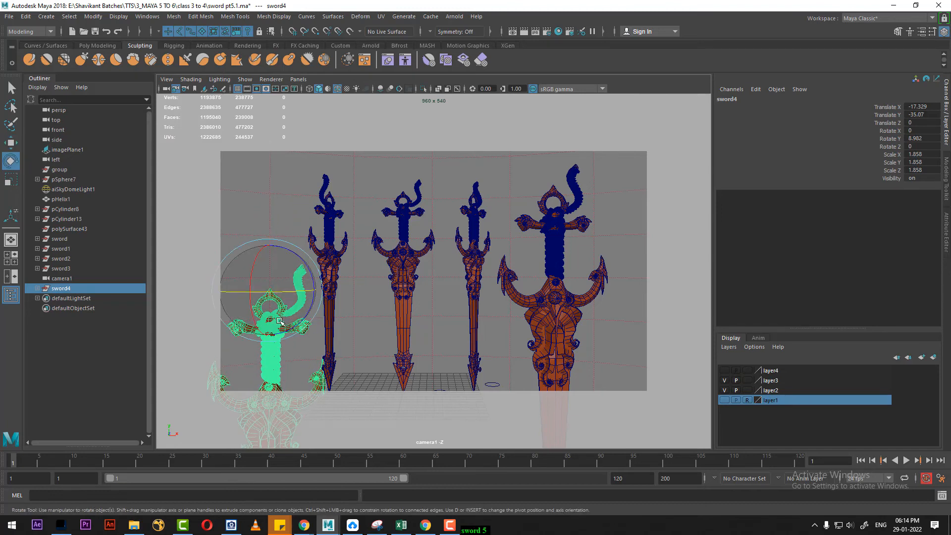
key(r)
drag(269, 290, 359, 233)
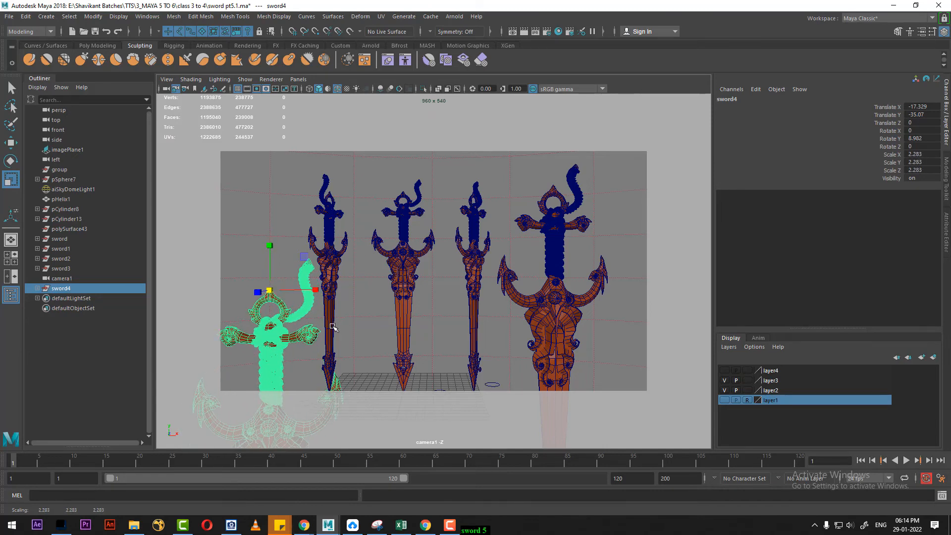
Delete the small sword group standing beside the large left copy
click(331, 327)
key(Up)
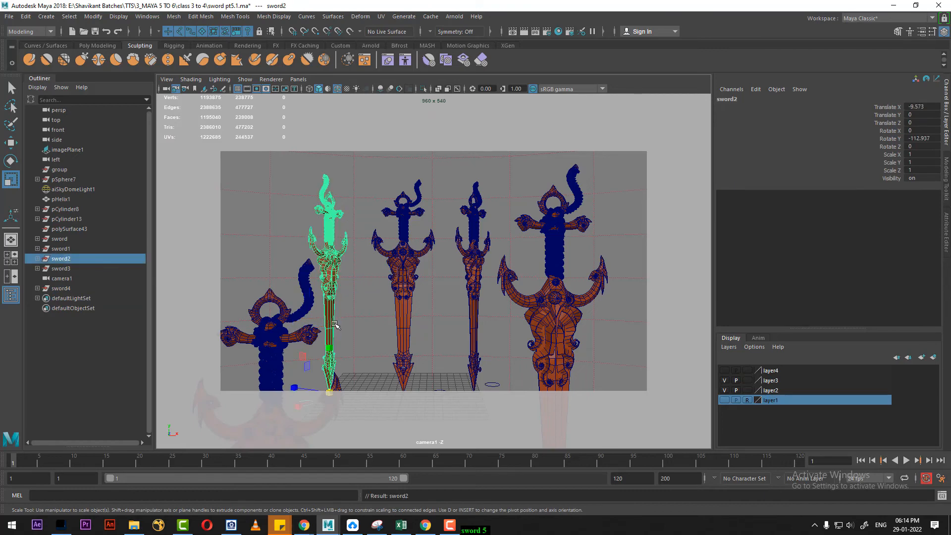
key(Delete)
Move the large left sword group to about X -12.25, Y -32.56
click(288, 332)
key(Up)
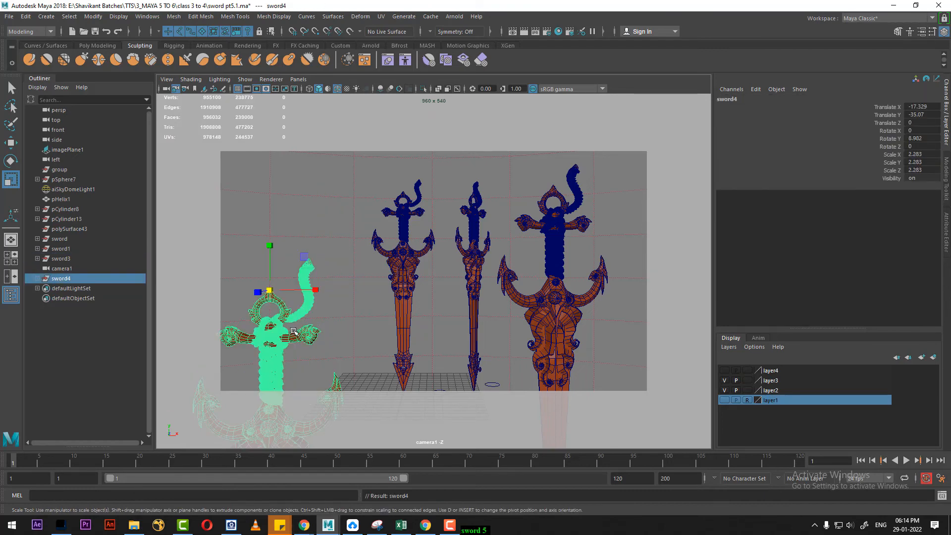
key(w)
drag(320, 296, 346, 289)
drag(309, 242, 311, 226)
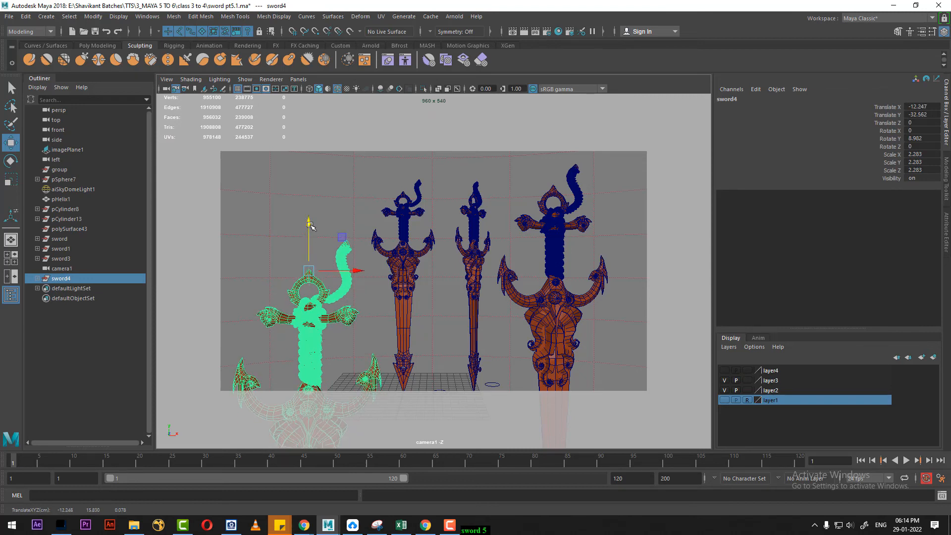
Snap the large right sword group's pivot to the top of its hilt ring and raise the sword to about Y -9.26
click(557, 295)
key(Up)
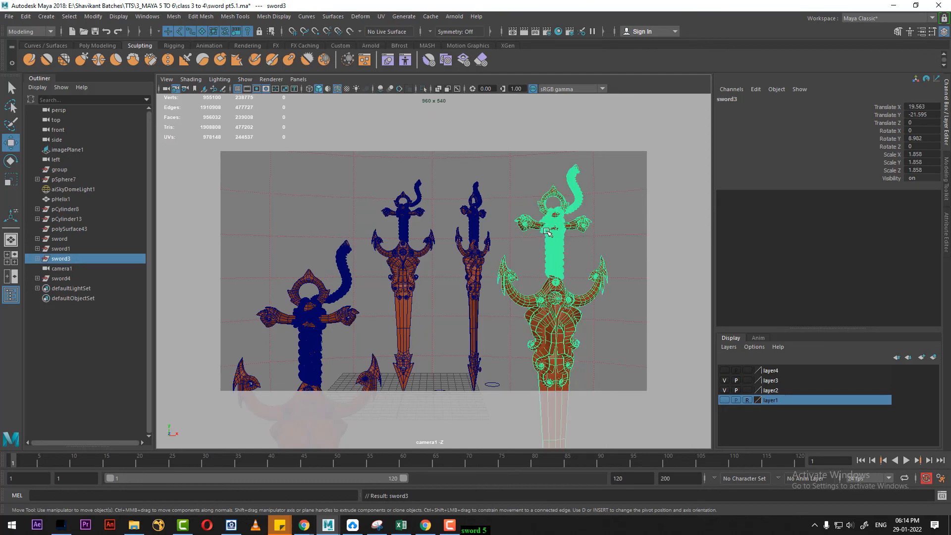
key(d)
key(v)
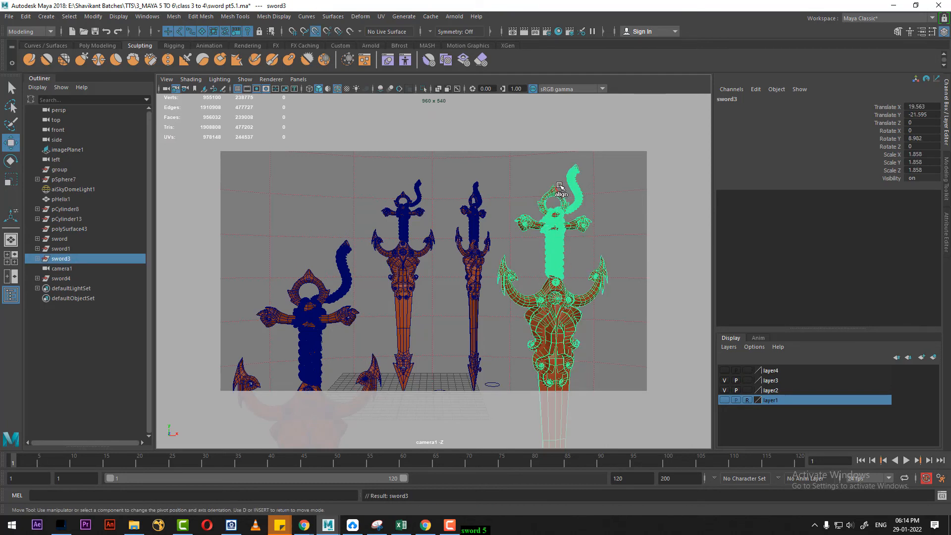
middle_drag(554, 189, 553, 196)
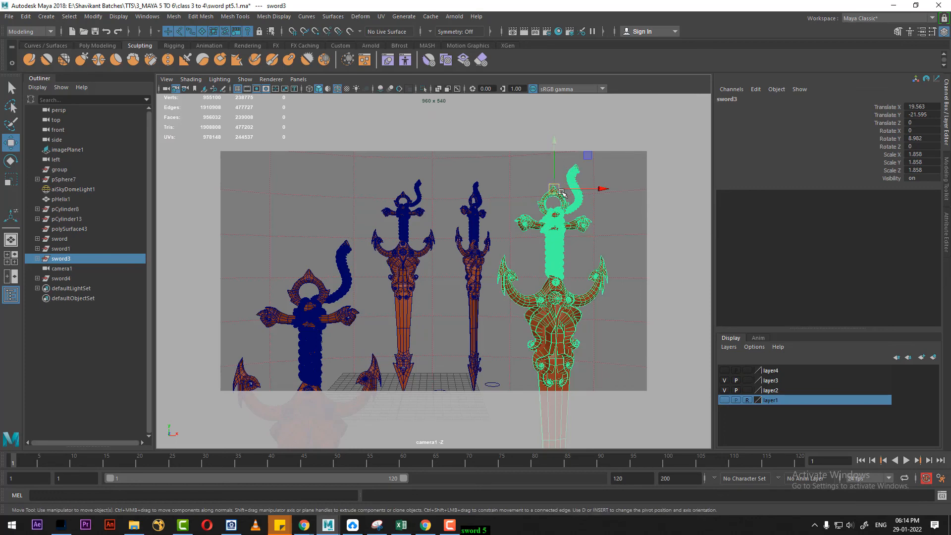
drag(554, 145, 588, 45)
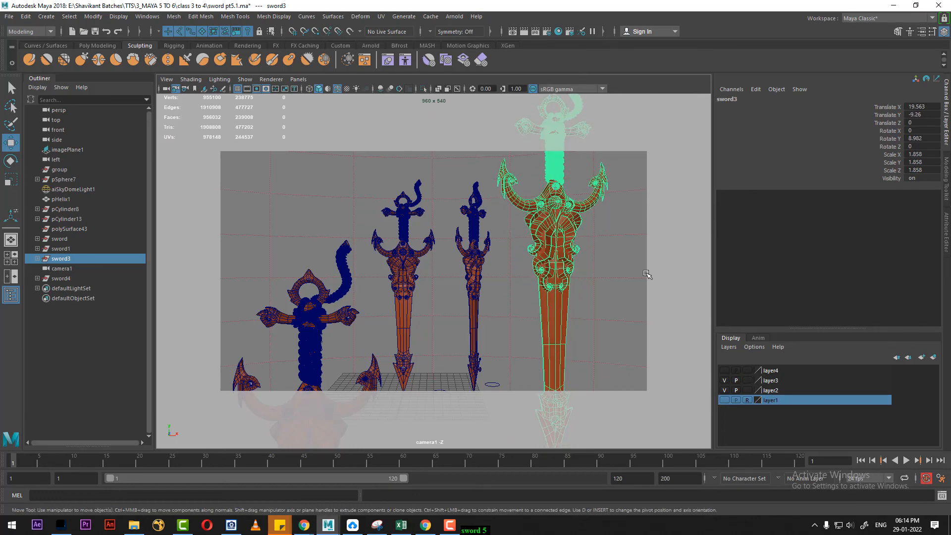
Snap the large right sword's pivot to the middle of its ornate upper blade and scale the group to about 2.601
key(r)
key(w)
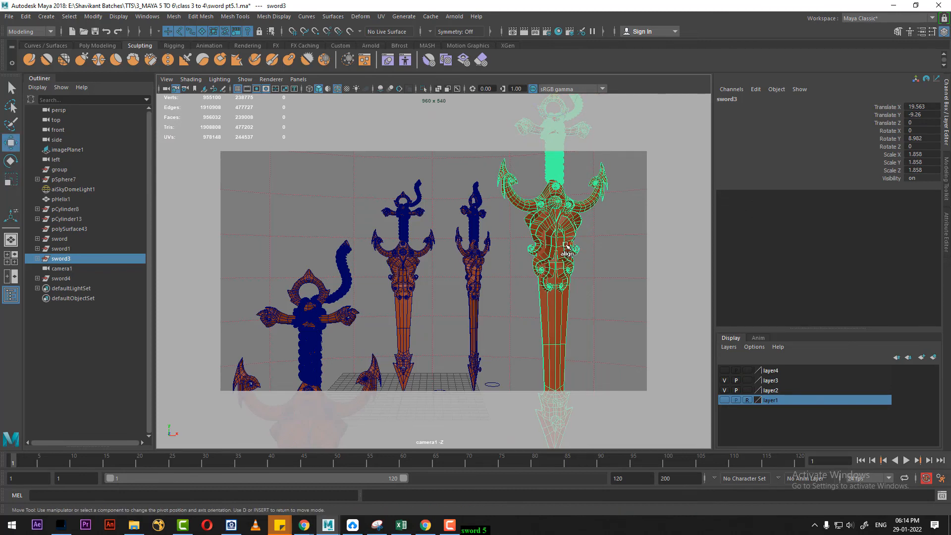
key(v)
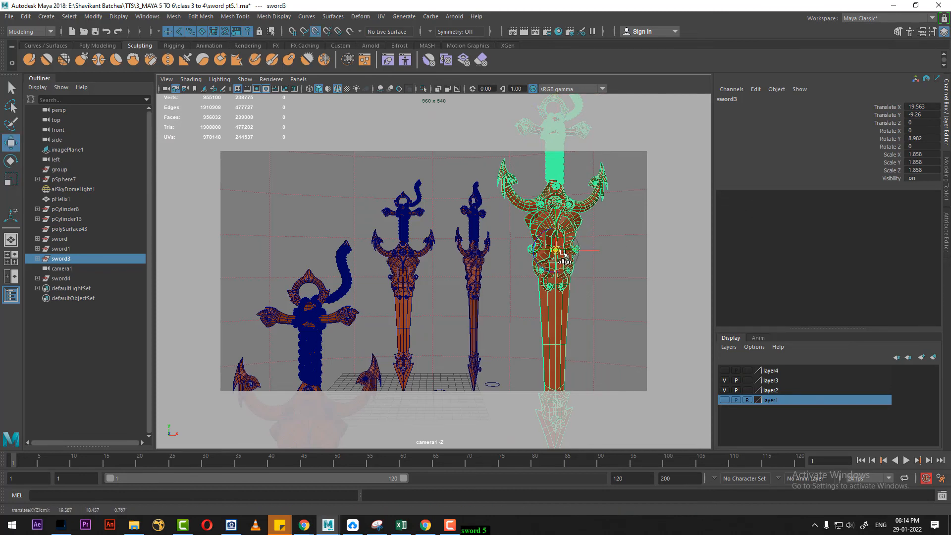
key(r)
drag(563, 254, 649, 207)
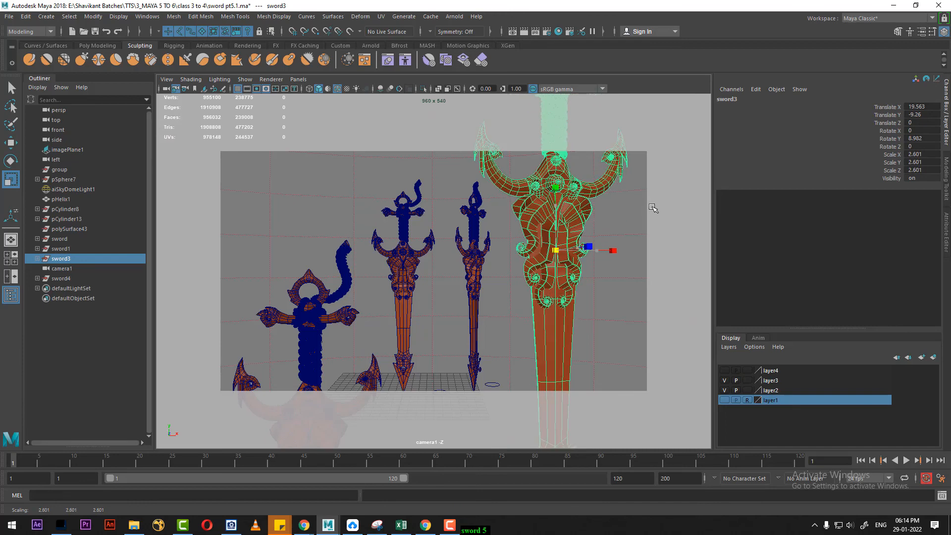
Move the large right sword to about X 21.53, Y -20.82, and rotate it about Y to about -9.4
key(w)
drag(557, 205, 595, 352)
key(e)
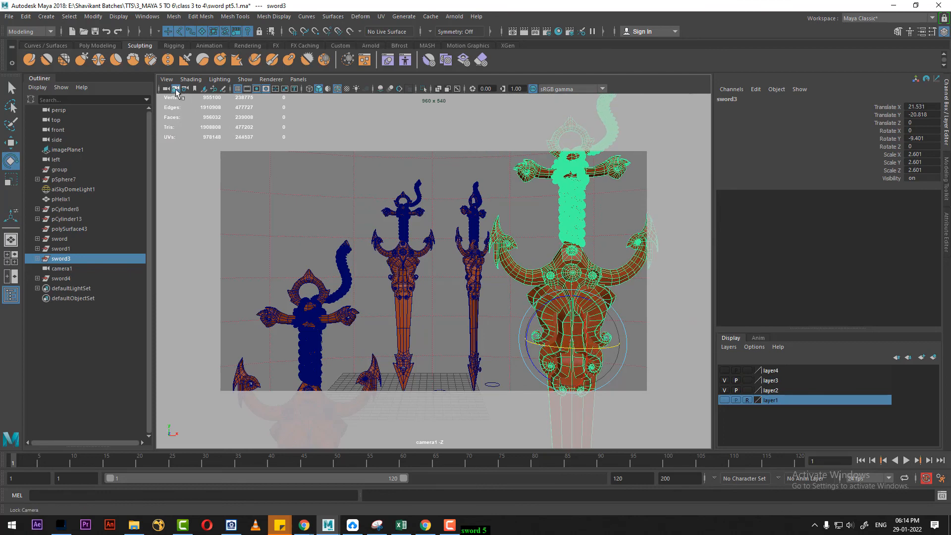
Reframe the camera around the sword lineup and move the large right sword to about X 22.26
alt+middle_drag(586, 322, 568, 333)
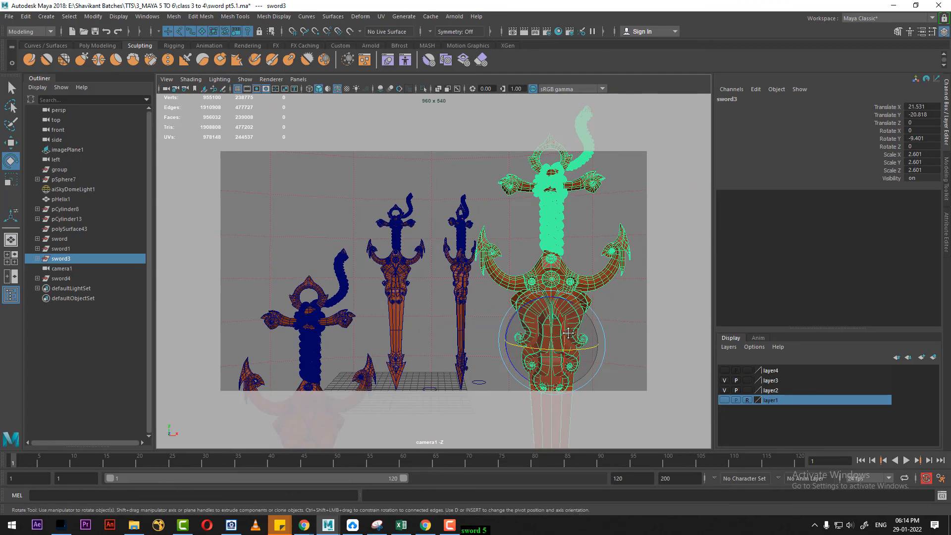
scroll(591, 337, up, 1)
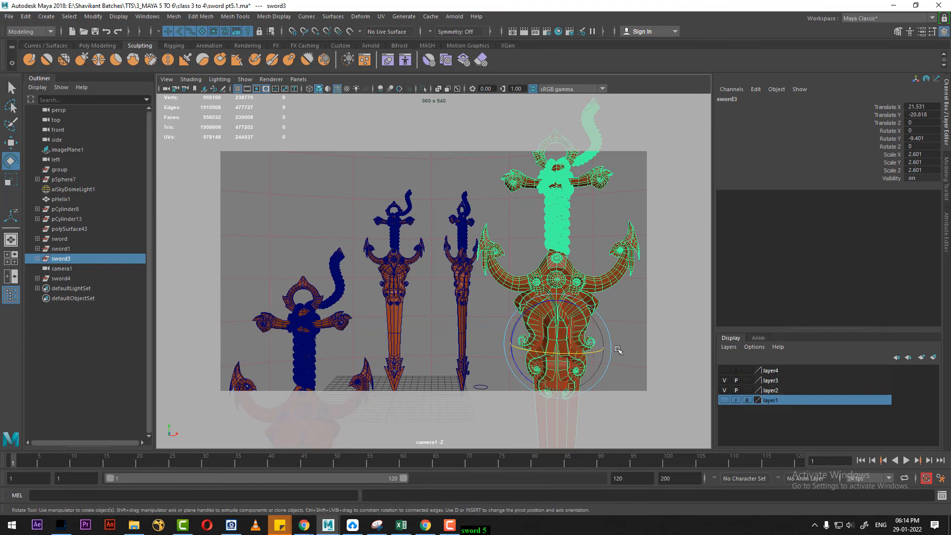
key(w)
drag(604, 343, 610, 344)
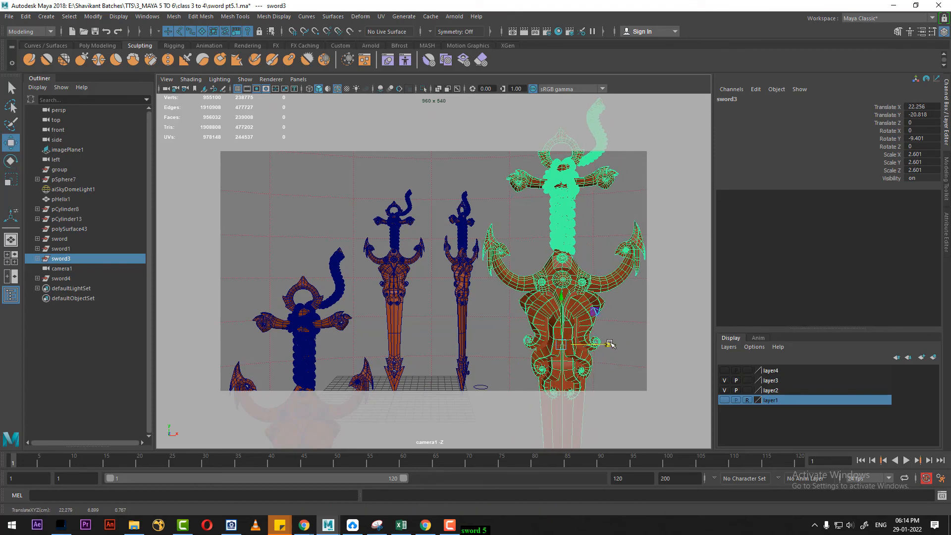
Render the camera view with Arnold to review the four-sword composition, and close the render
click(397, 315)
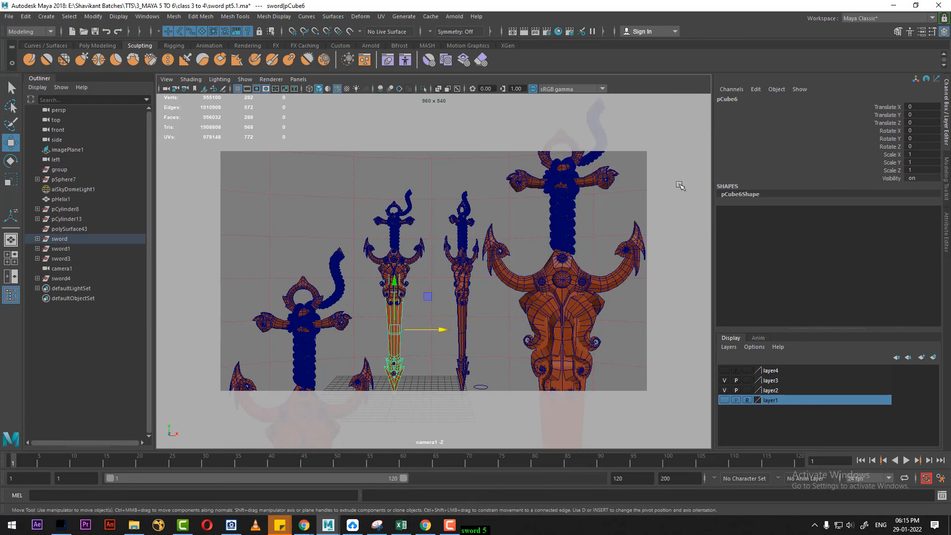
click(523, 31)
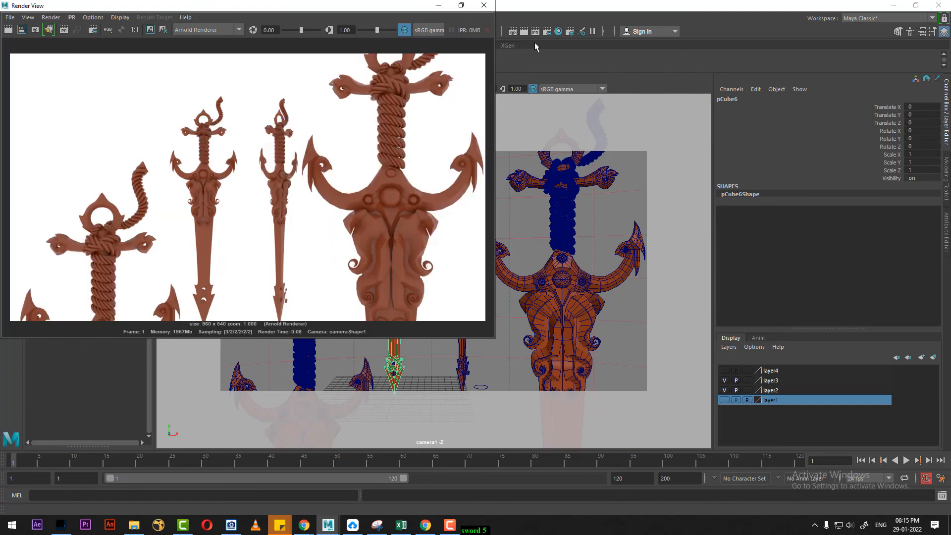
click(485, 6)
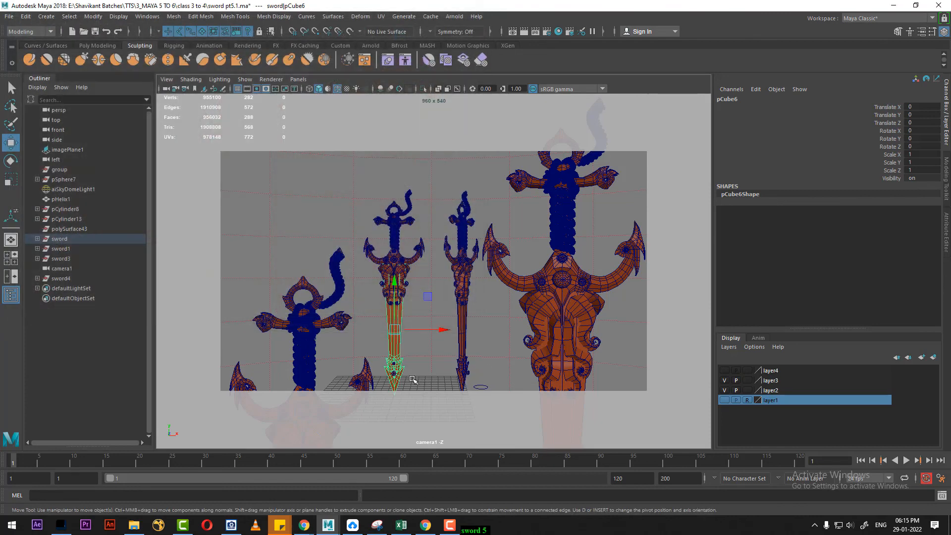
Delete the small stray pieces at the lower blade tips of the two middle swords
click(395, 373)
click(424, 388)
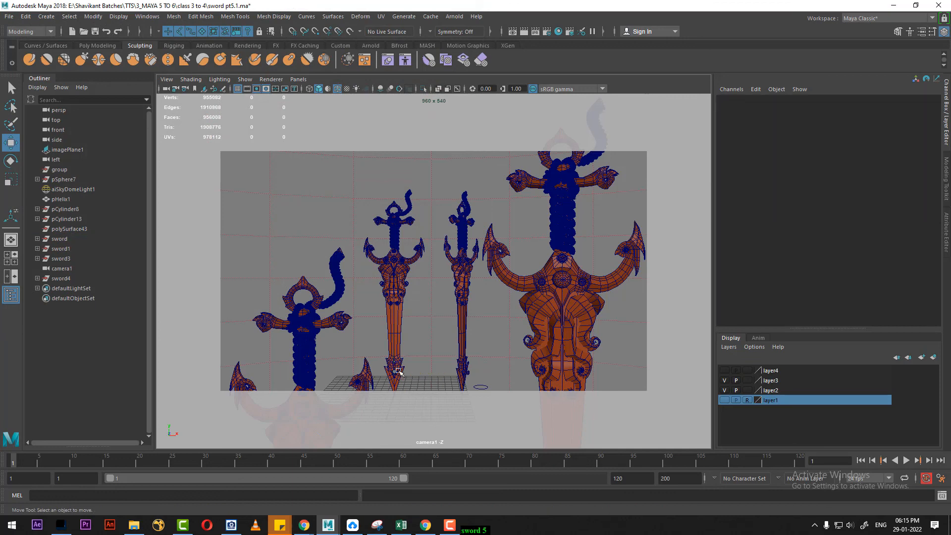
click(395, 372)
click(470, 376)
click(469, 365)
key(Delete)
click(467, 372)
key(Delete)
Duplicate the front-facing middle sword group and move the copy to about X -13.55, Y 21.12
click(394, 350)
key(Up)
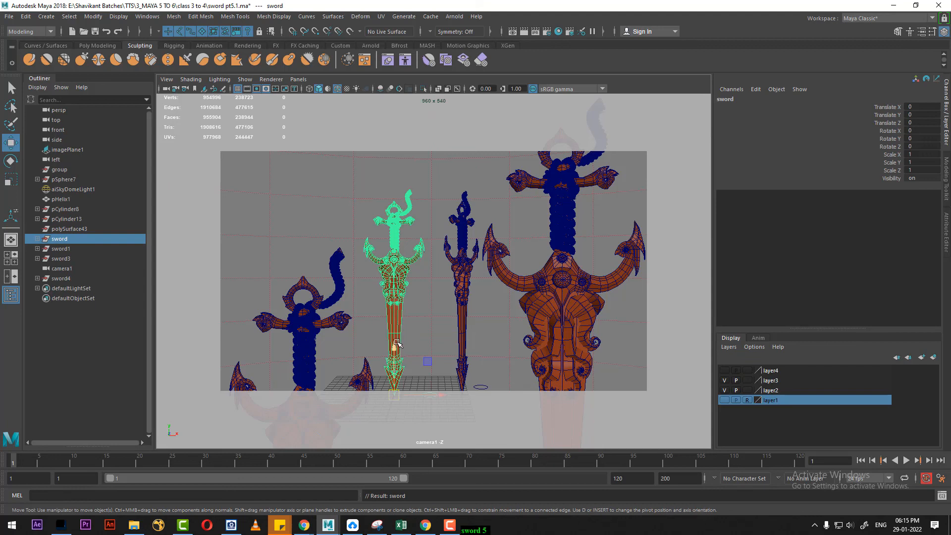
key(ctrl+d)
drag(396, 343, 396, 185)
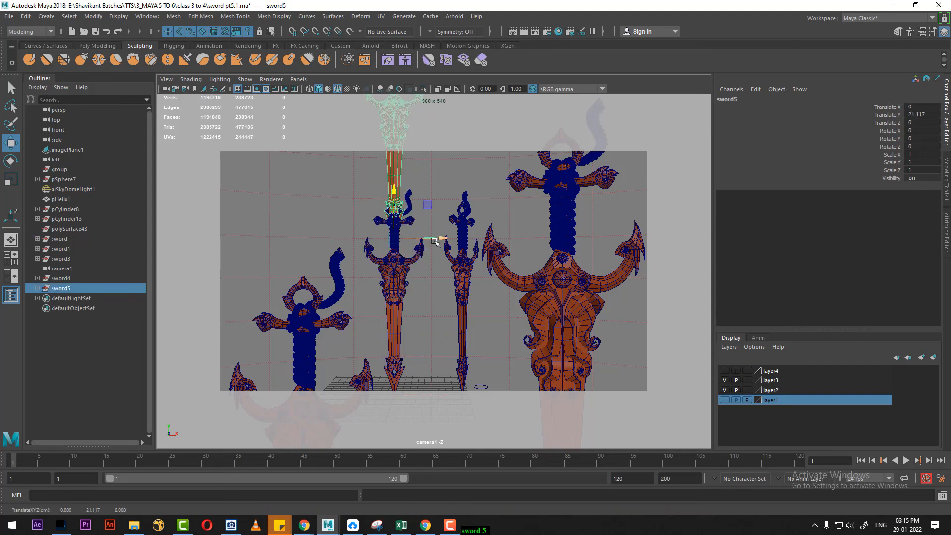
drag(435, 241, 369, 238)
Scale the copied sword uniformly to about 2.62 and lower it to about Y 16.05
key(r)
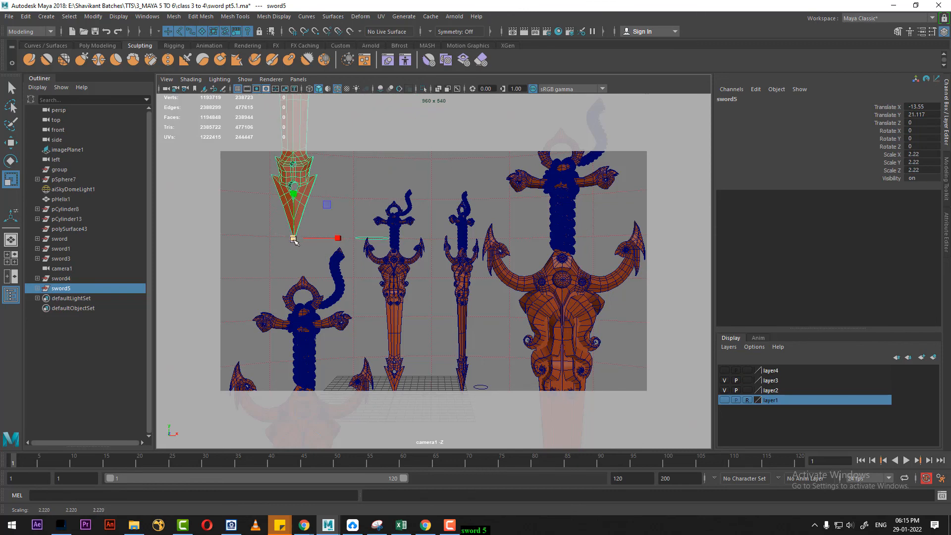
drag(294, 240, 331, 229)
key(w)
drag(291, 191, 290, 228)
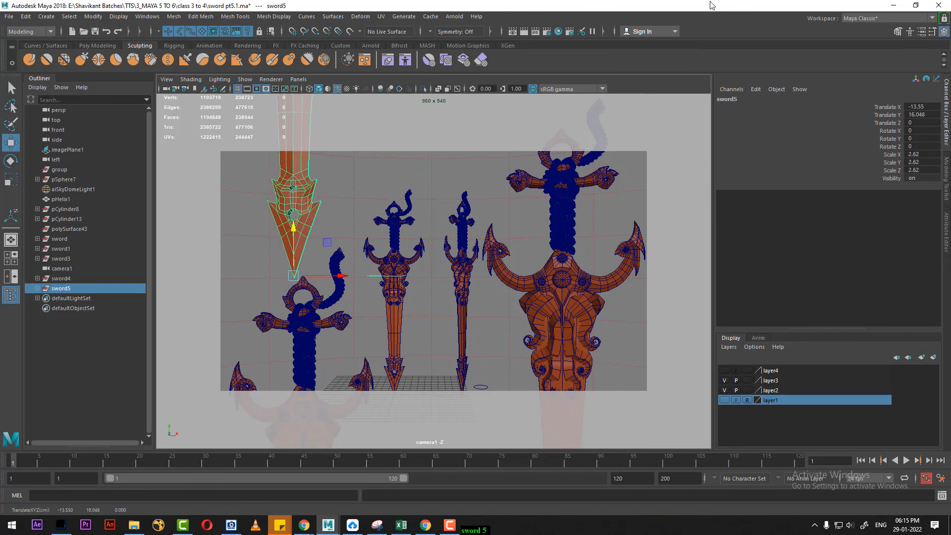
Render the camera view with Arnold to check the composition with the enlarged blade-tip copy
click(523, 32)
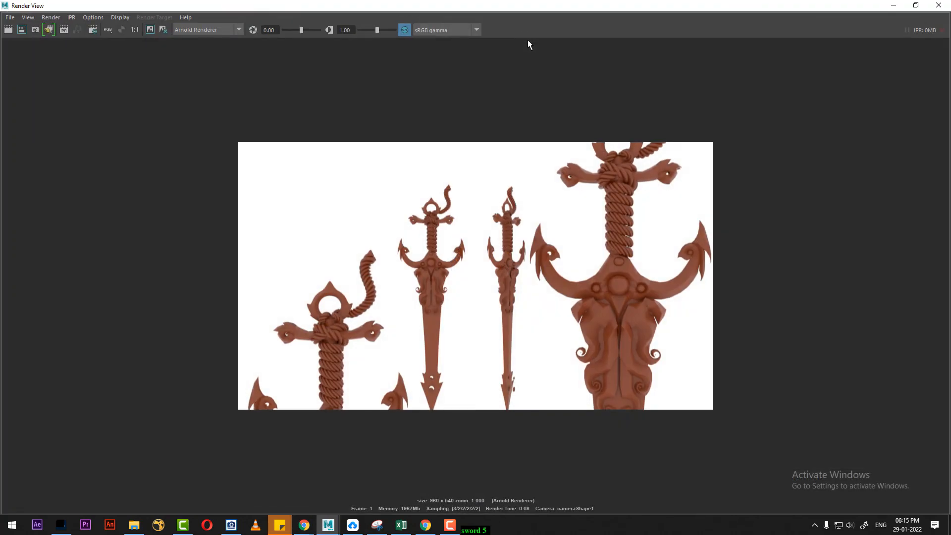